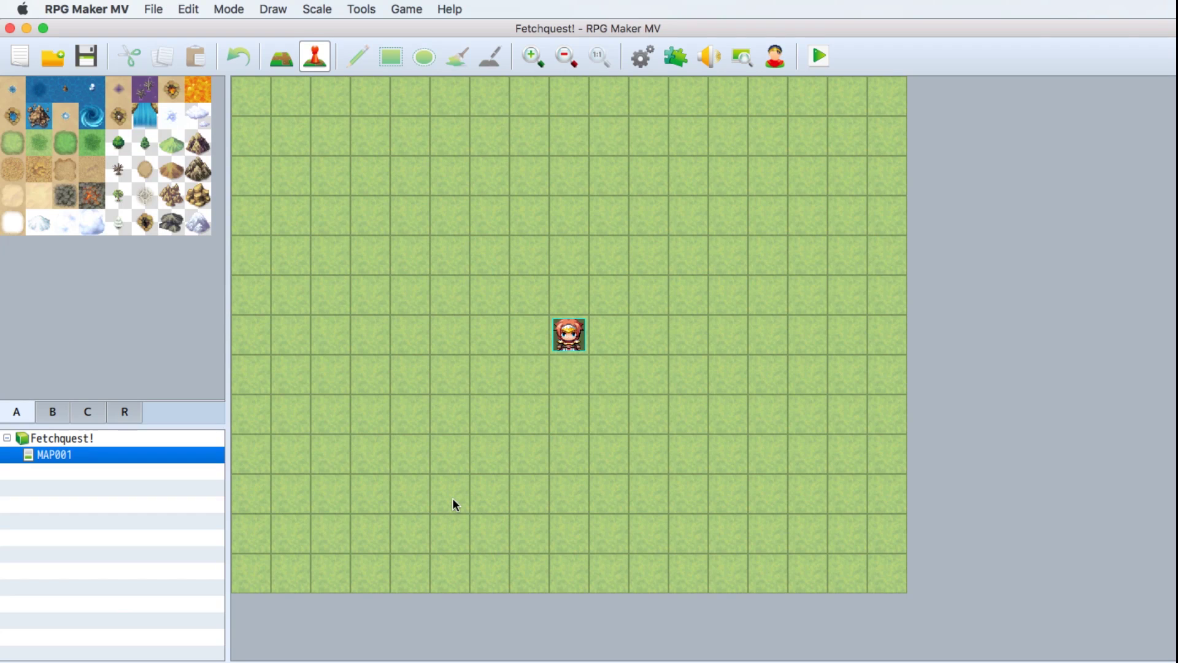
Rename the MAP001 map to World Map and set its width and height to 24 tiles each.
{"action": "right_click", "coordinate": [53, 455]}
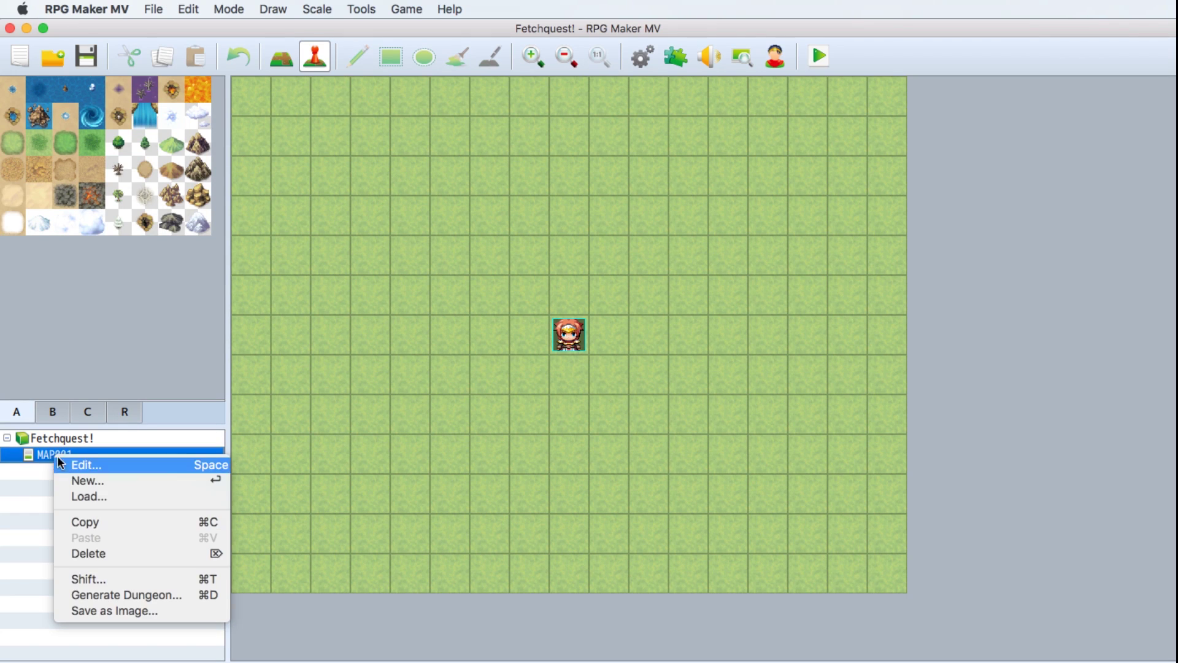
{"action": "left_click", "coordinate": [113, 460]}
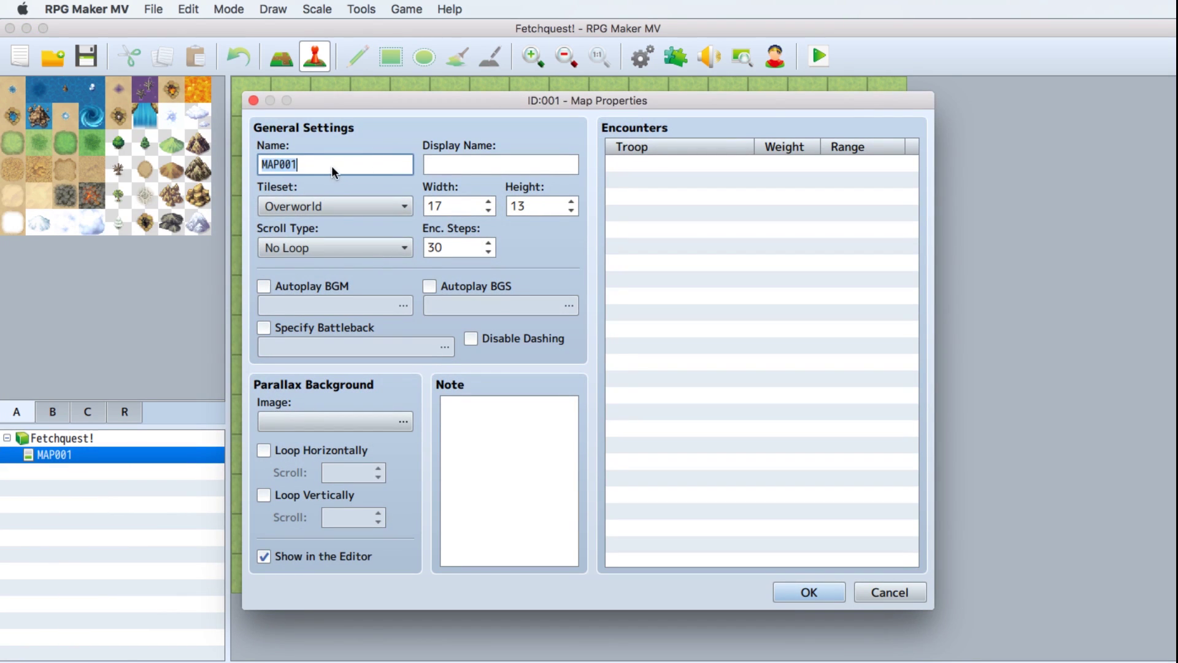
{"action": "type", "text": "World Map"}
{"action": "double_click", "coordinate": [453, 207]}
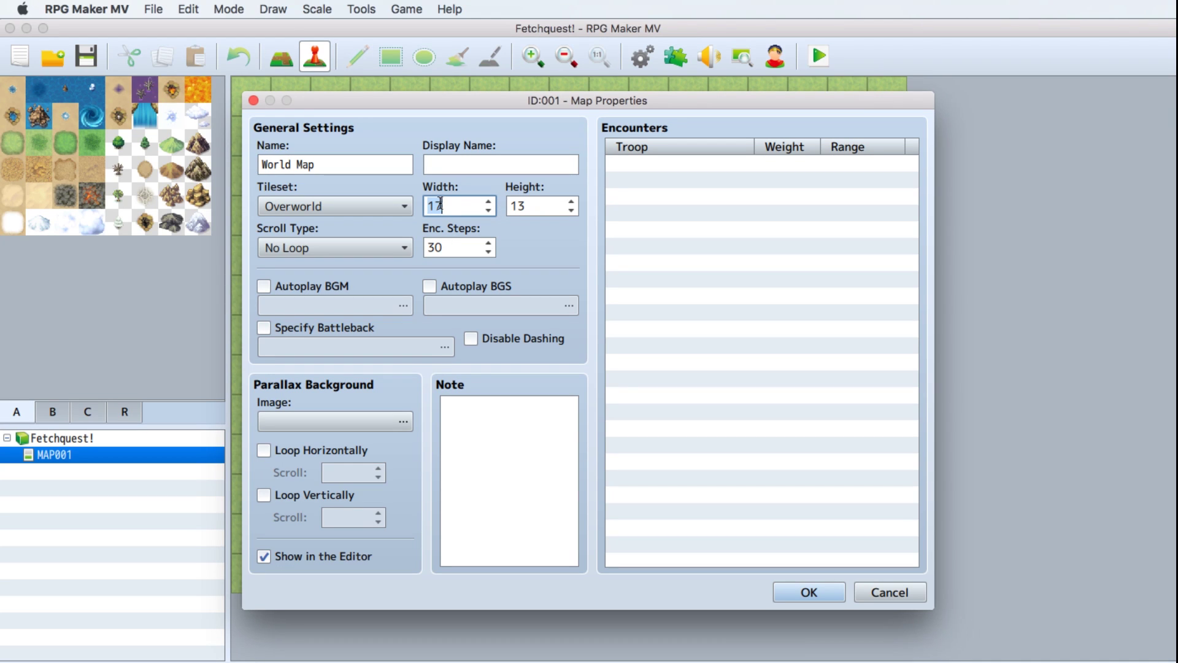
{"action": "type", "text": "24"}
{"action": "double_click", "coordinate": [522, 205]}
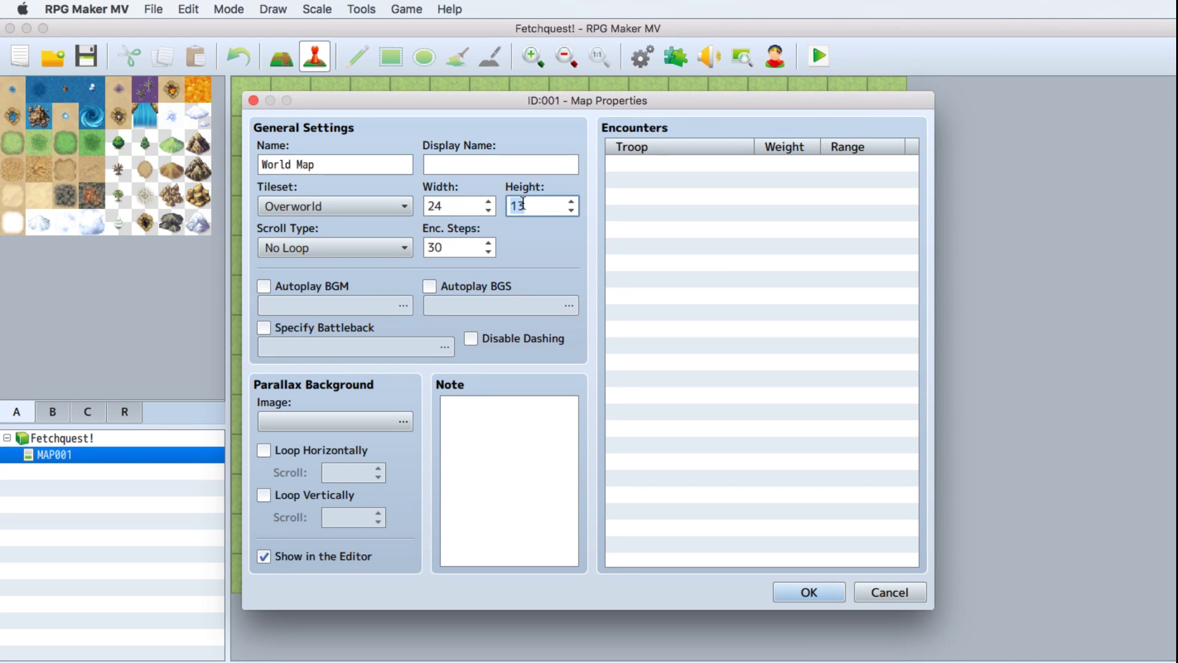
{"action": "type", "text": "24"}
{"action": "left_click", "coordinate": [819, 591]}
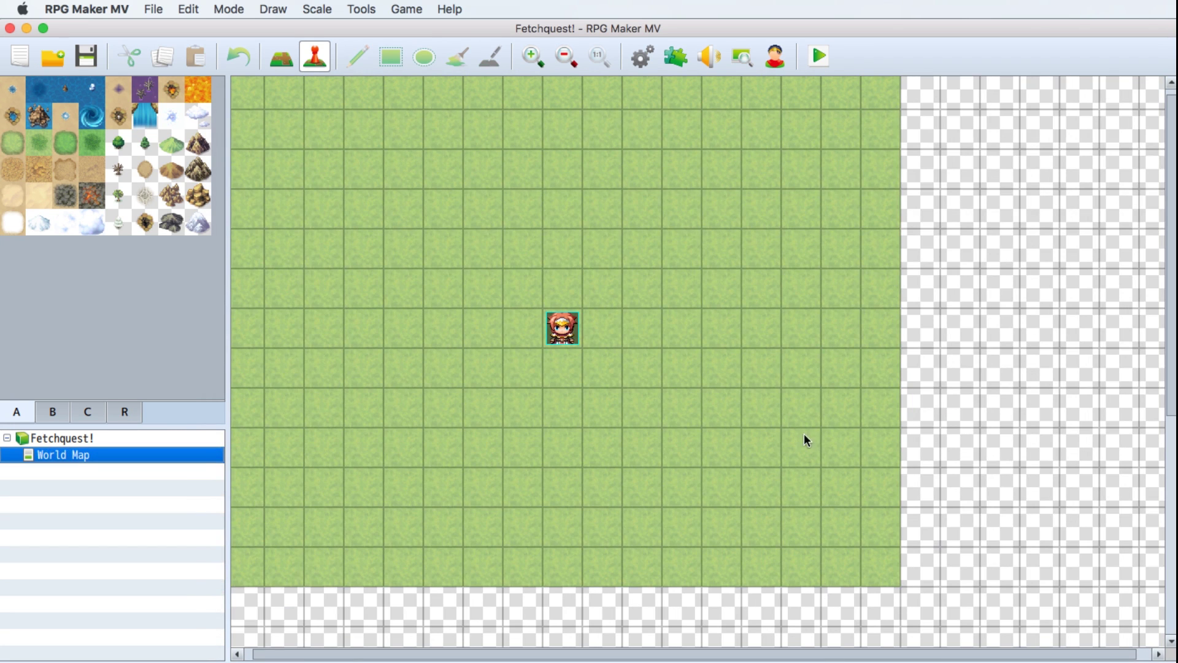
Flood-fill the blank area of the enlarged World Map with the grass tile.
{"action": "right_click", "coordinate": [805, 340]}
{"action": "left_click", "coordinate": [763, 305]}
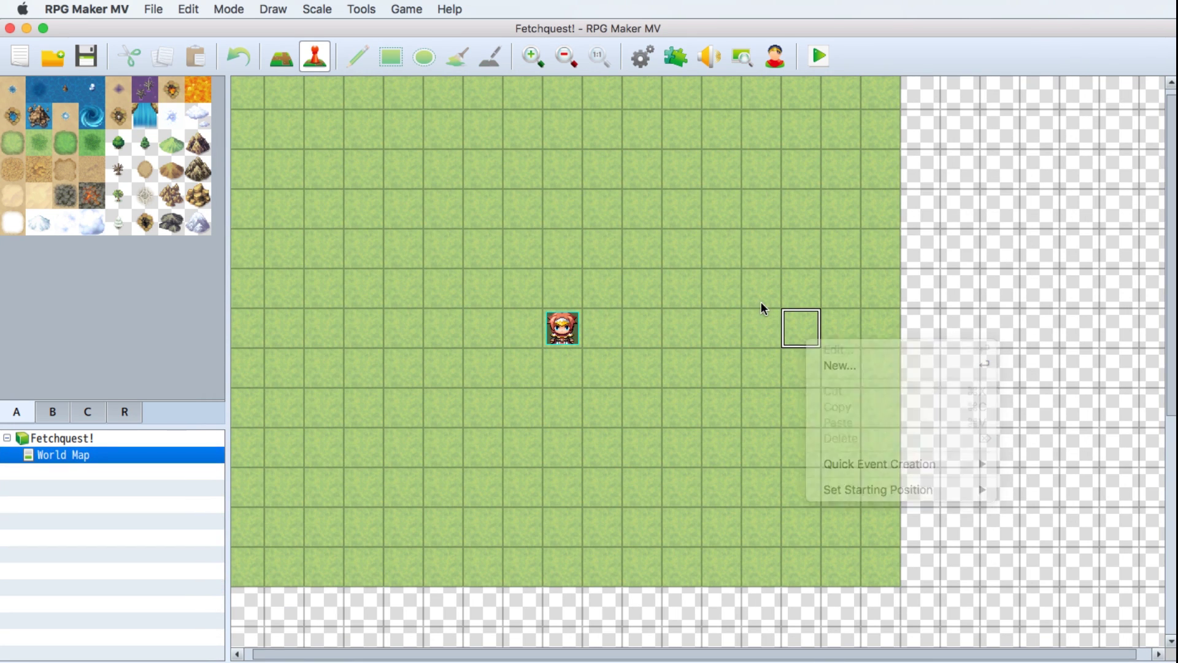
{"action": "left_click", "coordinate": [370, 58]}
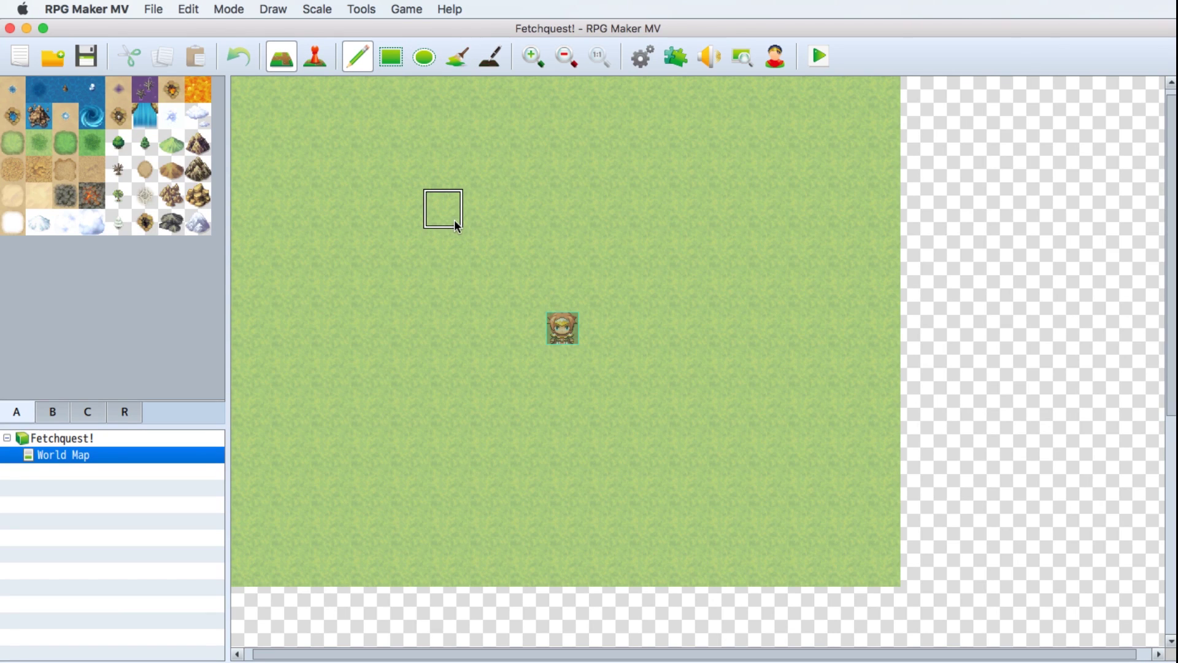
{"action": "left_click", "coordinate": [457, 58]}
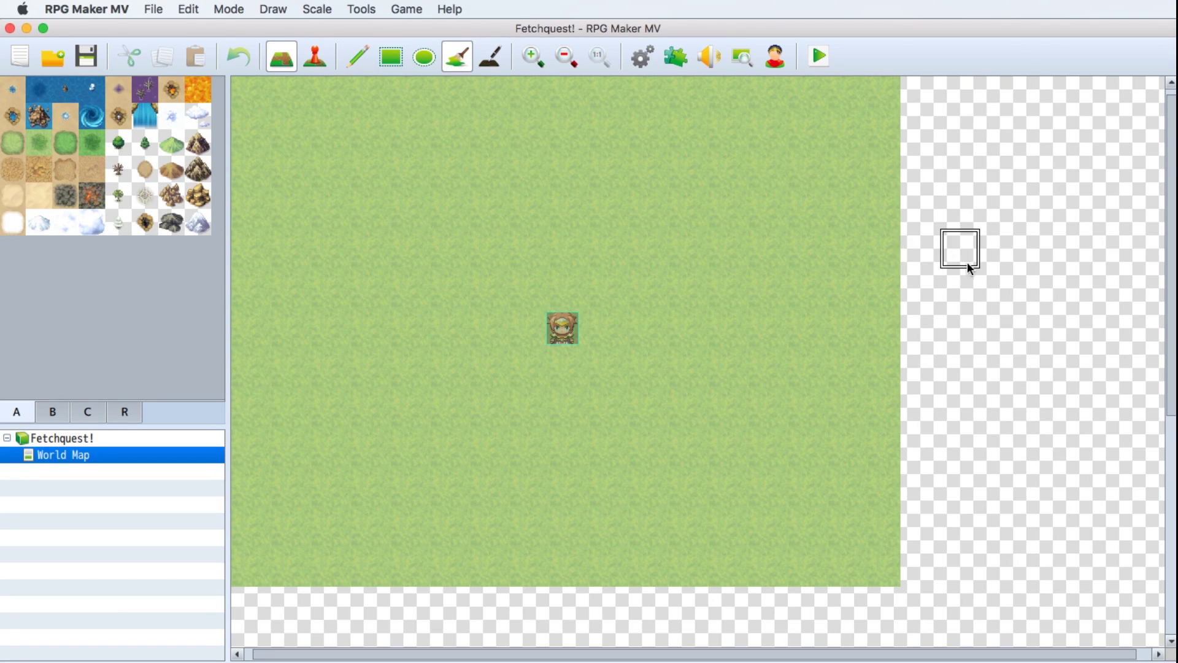
{"action": "left_click", "coordinate": [967, 262]}
Paint a jagged brown mountain range along the map's whole northern edge, reaching down the northwest and northeast sides, with the Pencil tool.
{"action": "left_click", "coordinate": [565, 56]}
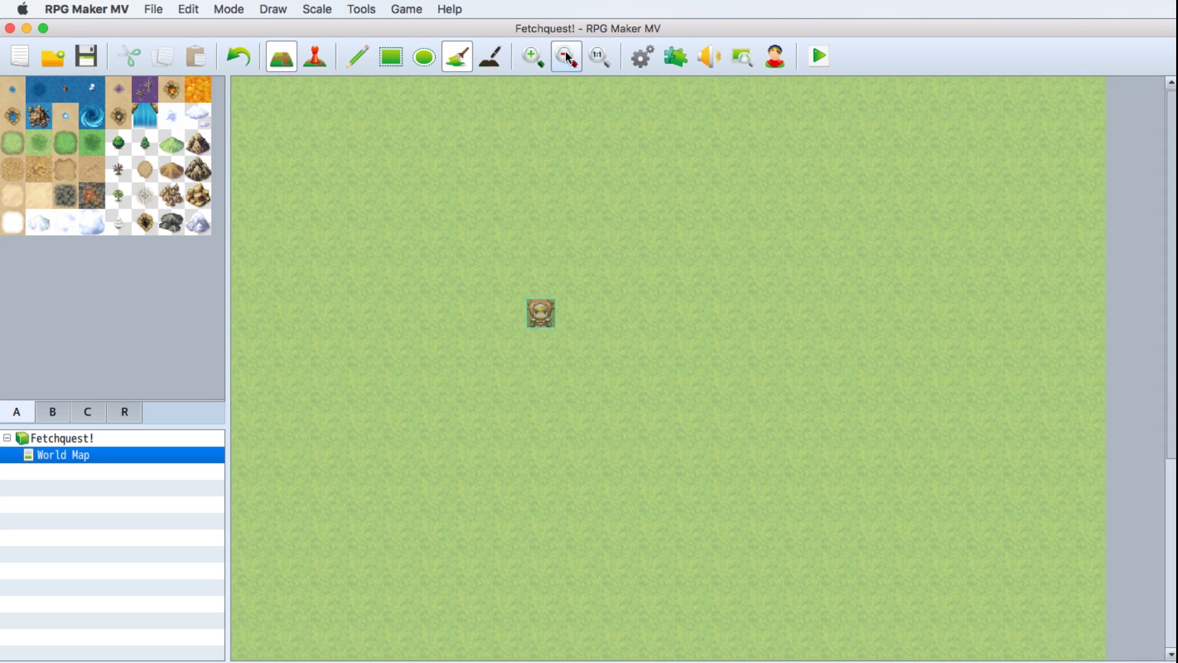
{"action": "left_click", "coordinate": [566, 57]}
{"action": "left_click", "coordinate": [566, 56]}
{"action": "left_click", "coordinate": [566, 56]}
{"action": "left_click", "coordinate": [566, 57]}
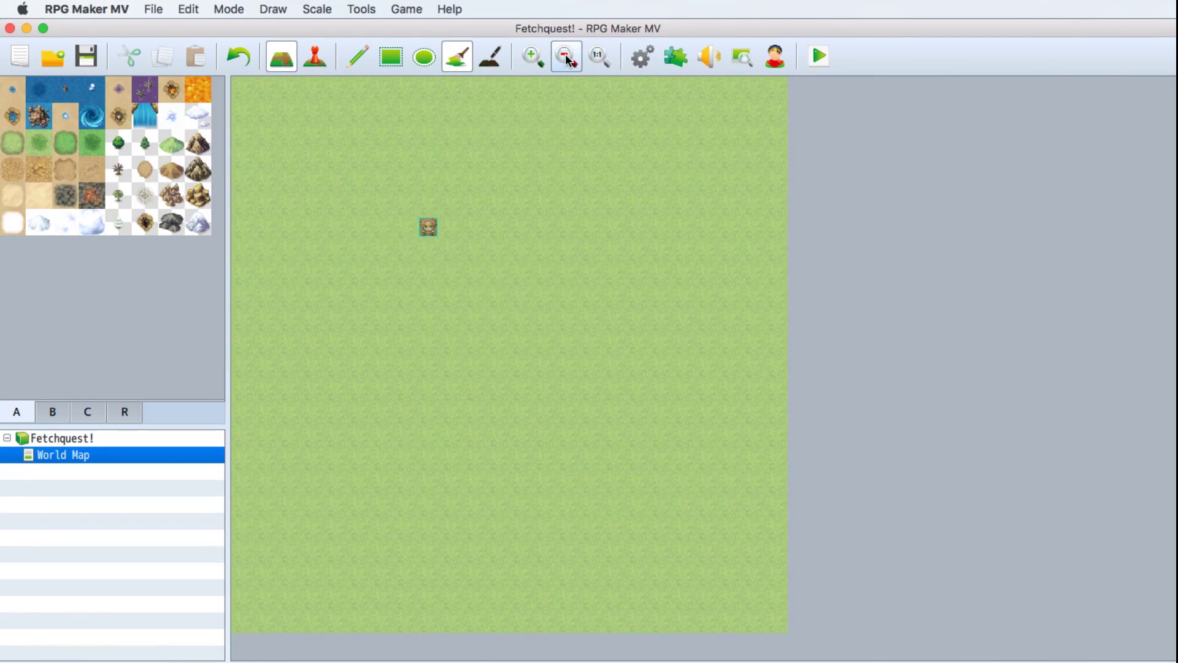
{"action": "left_click", "coordinate": [354, 56]}
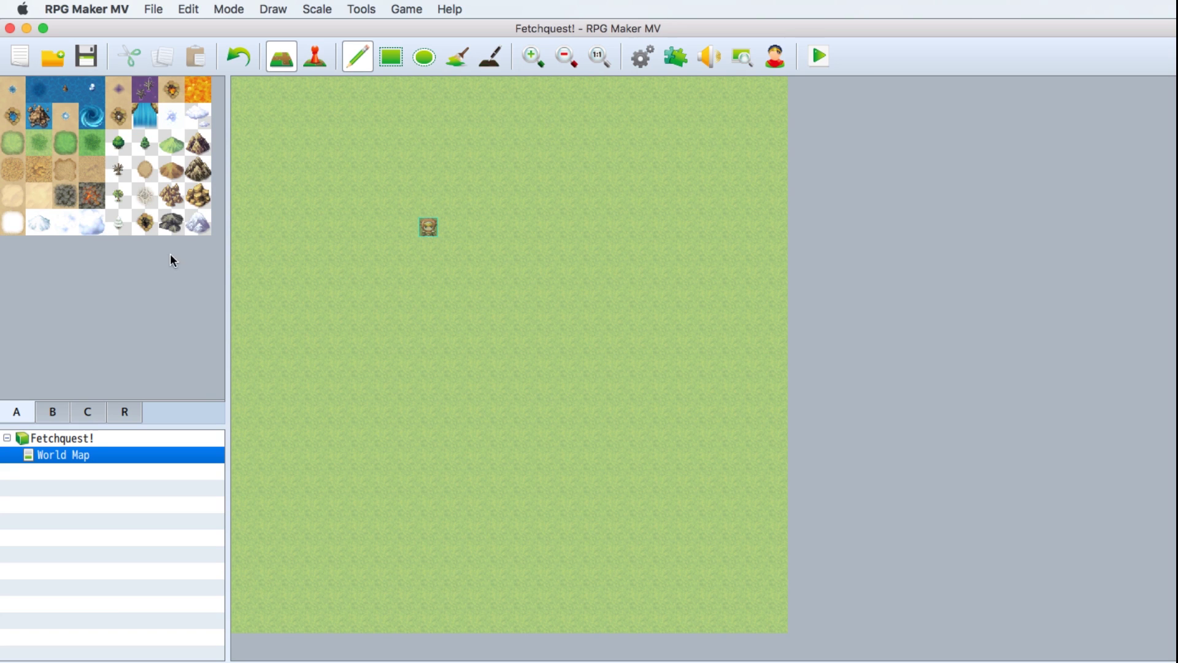
{"action": "left_click", "coordinate": [198, 143]}
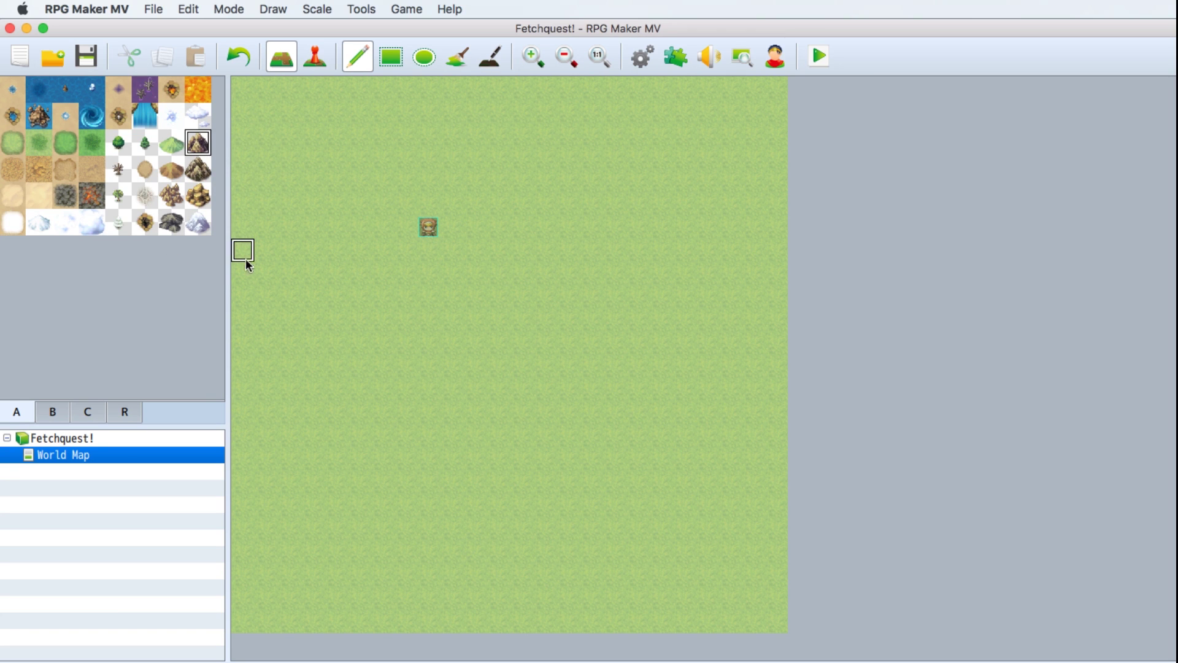
{"action": "mouse_move", "coordinate": [246, 271]}
{"action": "left_mouse_down"}
{"action": "mouse_move", "coordinate": [270, 208]}
{"action": "mouse_move", "coordinate": [408, 136]}
{"action": "mouse_move", "coordinate": [512, 118]}
{"action": "mouse_move", "coordinate": [733, 203]}
{"action": "mouse_move", "coordinate": [755, 270]}
{"action": "mouse_move", "coordinate": [775, 264]}
{"action": "mouse_move", "coordinate": [773, 131]}
{"action": "mouse_move", "coordinate": [736, 80]}
{"action": "mouse_move", "coordinate": [775, 203]}
{"action": "mouse_move", "coordinate": [752, 110]}
{"action": "mouse_move", "coordinate": [706, 159]}
{"action": "mouse_move", "coordinate": [568, 109]}
{"action": "mouse_move", "coordinate": [405, 110]}
{"action": "mouse_move", "coordinate": [275, 152]}
{"action": "mouse_move", "coordinate": [242, 246]}
{"action": "mouse_move", "coordinate": [242, 110]}
{"action": "mouse_move", "coordinate": [373, 83]}
{"action": "mouse_move", "coordinate": [270, 135]}
{"action": "mouse_move", "coordinate": [313, 156]}
{"action": "mouse_move", "coordinate": [463, 108]}
{"action": "mouse_move", "coordinate": [681, 132]}
{"action": "mouse_move", "coordinate": [712, 117]}
{"action": "mouse_move", "coordinate": [592, 92]}
{"action": "mouse_move", "coordinate": [562, 95]}
{"action": "mouse_move", "coordinate": [719, 131]}
{"action": "mouse_move", "coordinate": [532, 114]}
{"action": "mouse_move", "coordinate": [605, 232]}
{"action": "mouse_move", "coordinate": [654, 164]}
{"action": "mouse_move", "coordinate": [608, 205]}
{"action": "mouse_move", "coordinate": [617, 163]}
{"action": "left_mouse_up"}
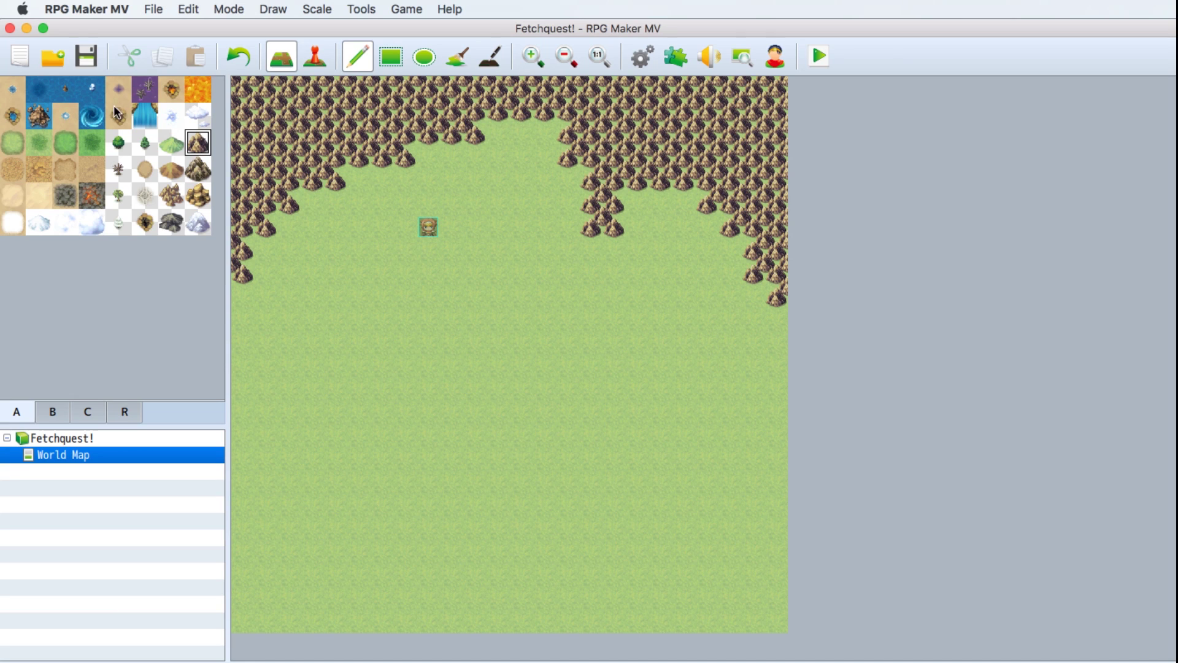
Draw an ocean coastline from below the western mountains to the southeast corner and flood-fill the area outside it with water.
{"action": "left_click", "coordinate": [9, 91]}
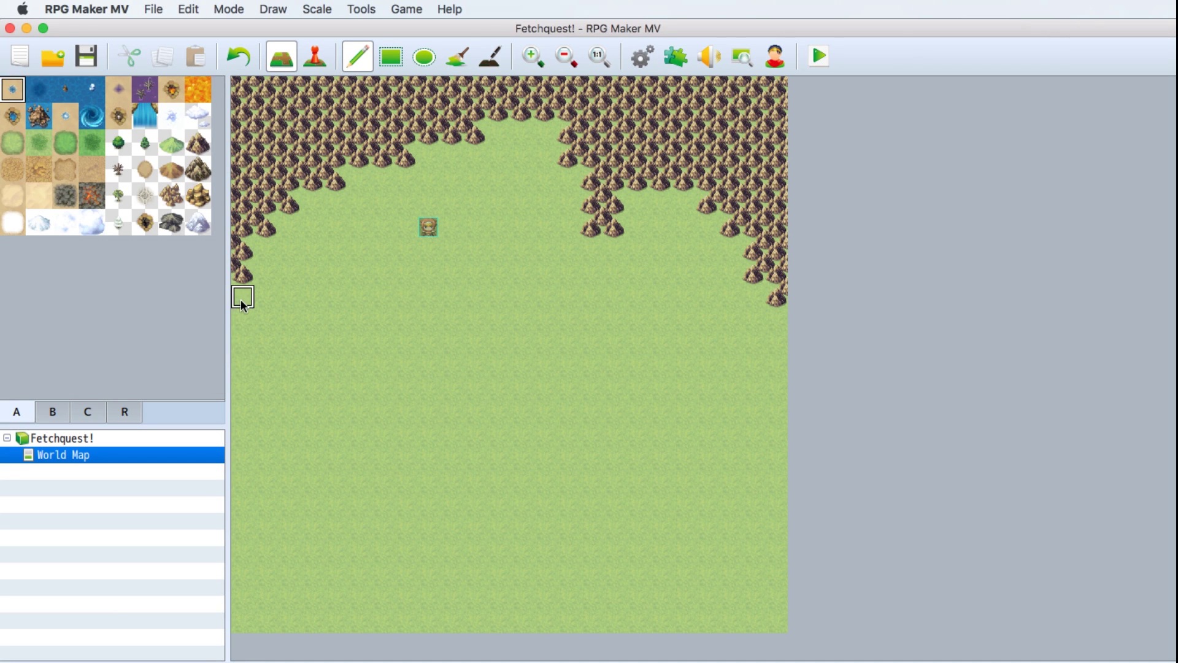
{"action": "mouse_move", "coordinate": [242, 316]}
{"action": "left_mouse_down"}
{"action": "mouse_move", "coordinate": [289, 504]}
{"action": "mouse_move", "coordinate": [331, 554]}
{"action": "mouse_move", "coordinate": [402, 581]}
{"action": "mouse_move", "coordinate": [543, 553]}
{"action": "mouse_move", "coordinate": [597, 525]}
{"action": "mouse_move", "coordinate": [635, 529]}
{"action": "mouse_move", "coordinate": [780, 624]}
{"action": "left_mouse_up"}
{"action": "left_click", "coordinate": [458, 55]}
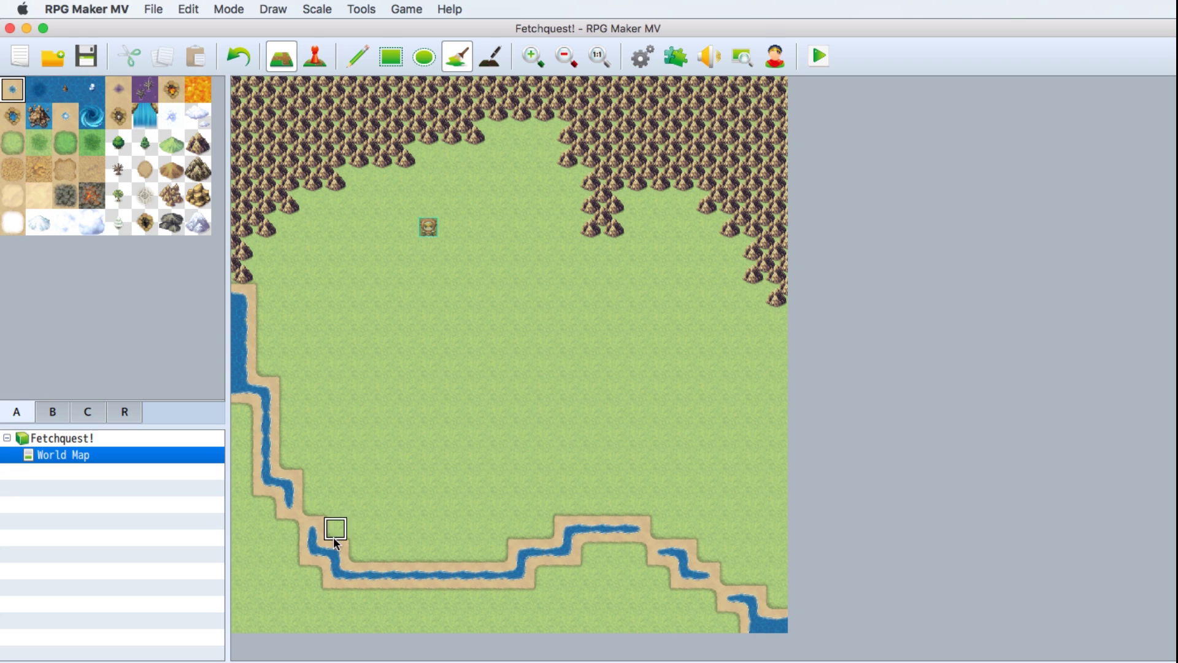
{"action": "left_click", "coordinate": [265, 594]}
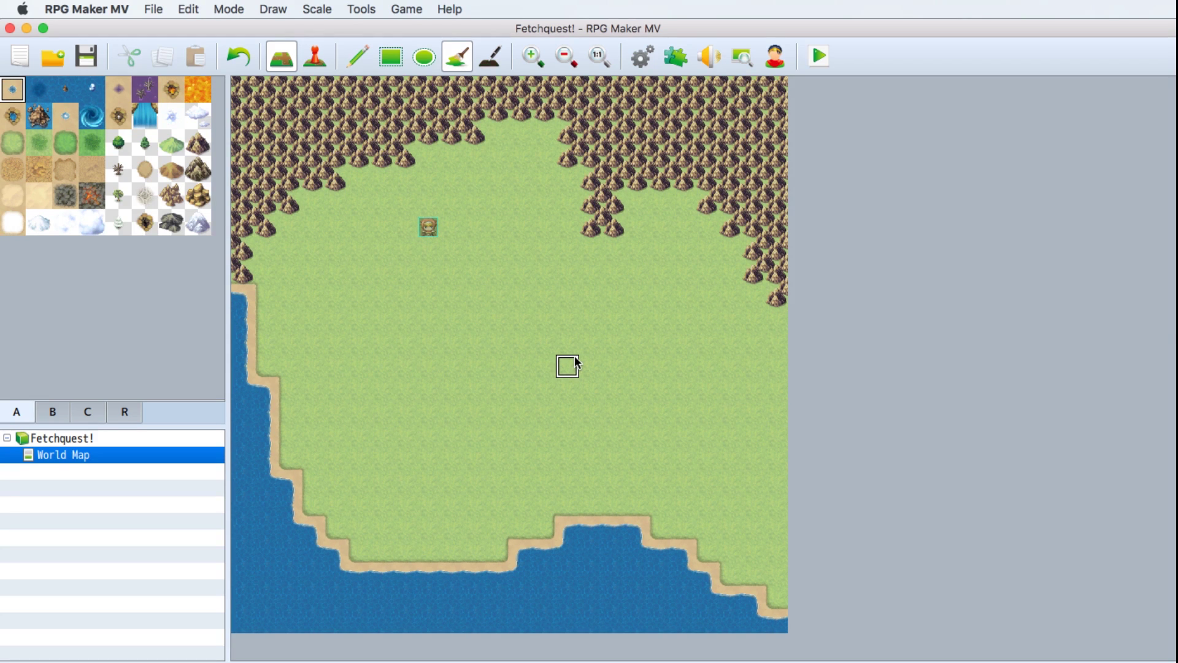
Paint a wide water inlet from the east edge into the map's centre and extend the sea down the eastern shore.
{"action": "left_click", "coordinate": [359, 54]}
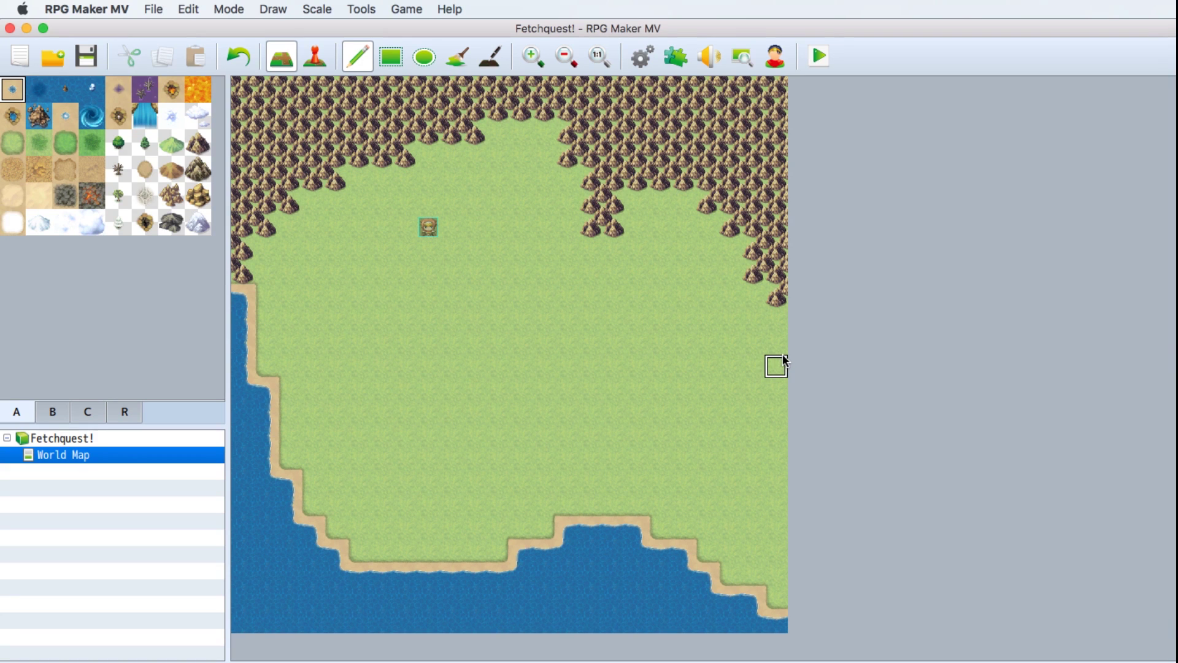
{"action": "mouse_move", "coordinate": [784, 361]}
{"action": "left_mouse_down"}
{"action": "mouse_move", "coordinate": [737, 384]}
{"action": "mouse_move", "coordinate": [618, 403]}
{"action": "mouse_move", "coordinate": [489, 403]}
{"action": "mouse_move", "coordinate": [456, 327]}
{"action": "mouse_move", "coordinate": [526, 301]}
{"action": "mouse_move", "coordinate": [763, 366]}
{"action": "mouse_move", "coordinate": [637, 368]}
{"action": "mouse_move", "coordinate": [525, 338]}
{"action": "mouse_move", "coordinate": [544, 318]}
{"action": "mouse_move", "coordinate": [474, 347]}
{"action": "left_mouse_up"}
{"action": "mouse_move", "coordinate": [546, 374]}
{"action": "left_mouse_down"}
{"action": "mouse_move", "coordinate": [522, 389]}
{"action": "mouse_move", "coordinate": [755, 385]}
{"action": "left_mouse_up"}
{"action": "left_click_drag", "start_coordinate": [782, 433], "coordinate": [783, 503]}
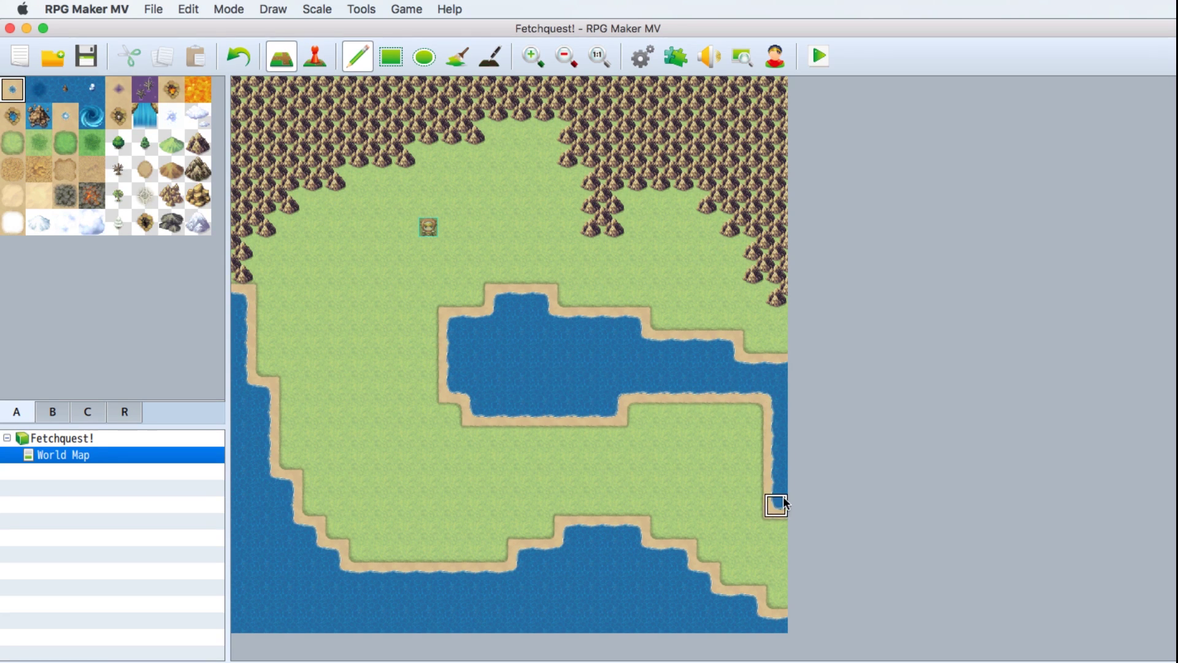
{"action": "left_click_drag", "start_coordinate": [783, 573], "coordinate": [731, 600]}
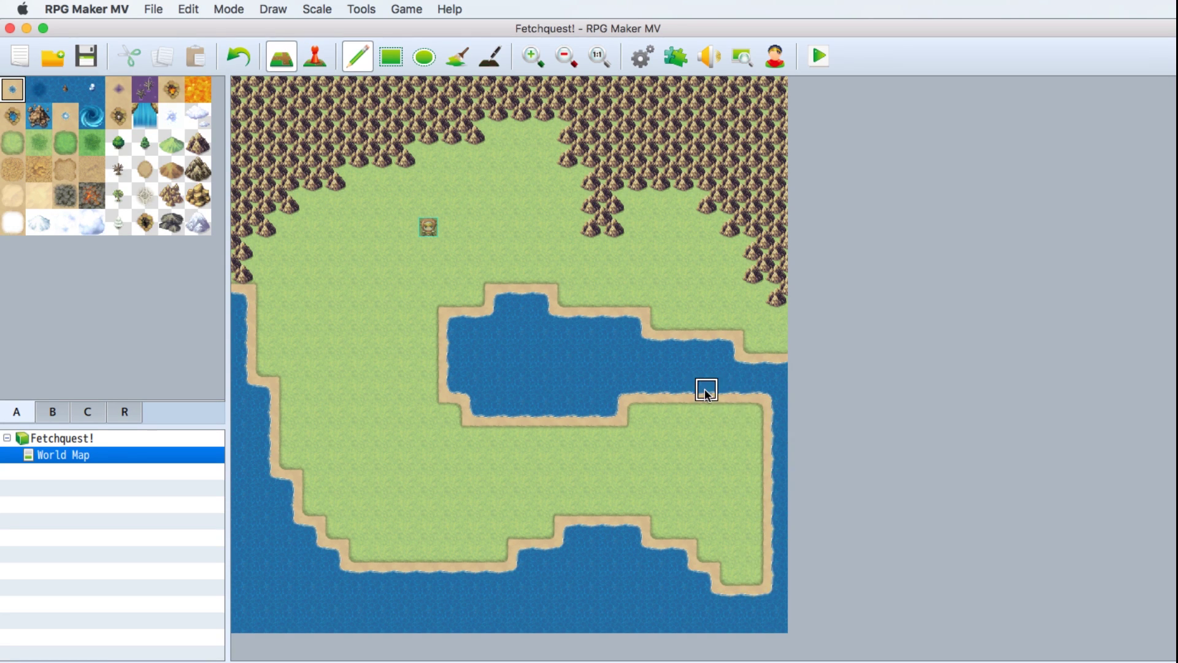
{"action": "left_click_drag", "start_coordinate": [730, 406], "coordinate": [761, 434]}
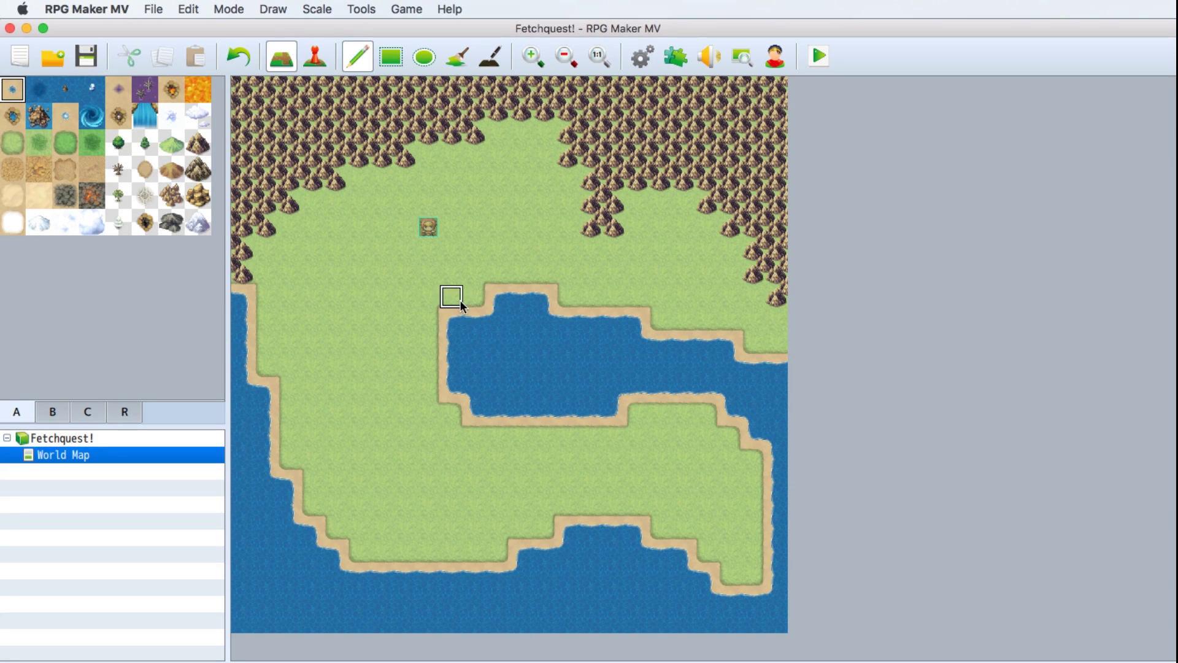
Place the single brown-roofed house tile on the southeastern peninsula.
{"action": "left_click", "coordinate": [53, 413]}
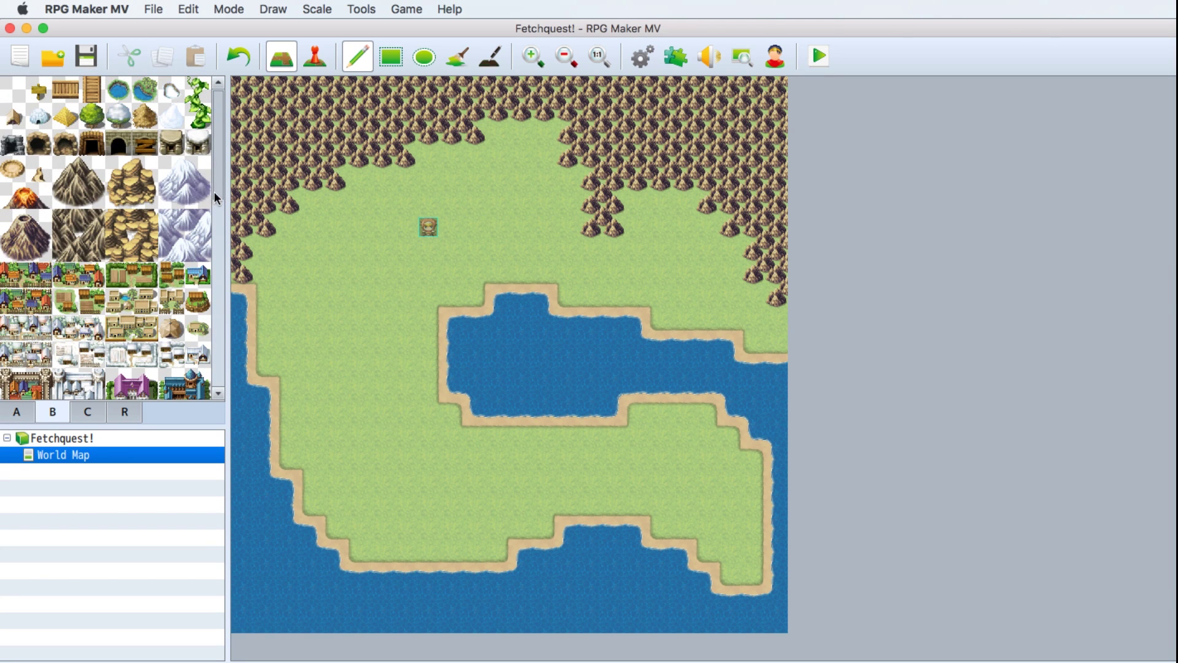
{"action": "left_click_drag", "start_coordinate": [215, 194], "coordinate": [219, 233]}
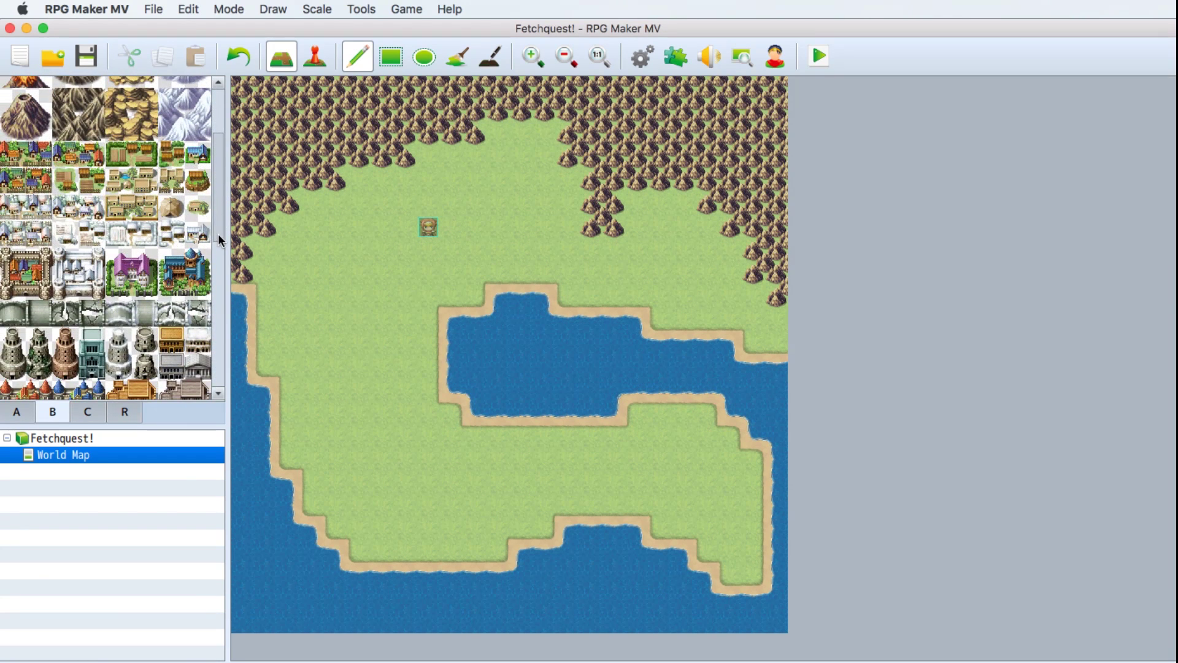
{"action": "left_click", "coordinate": [201, 183]}
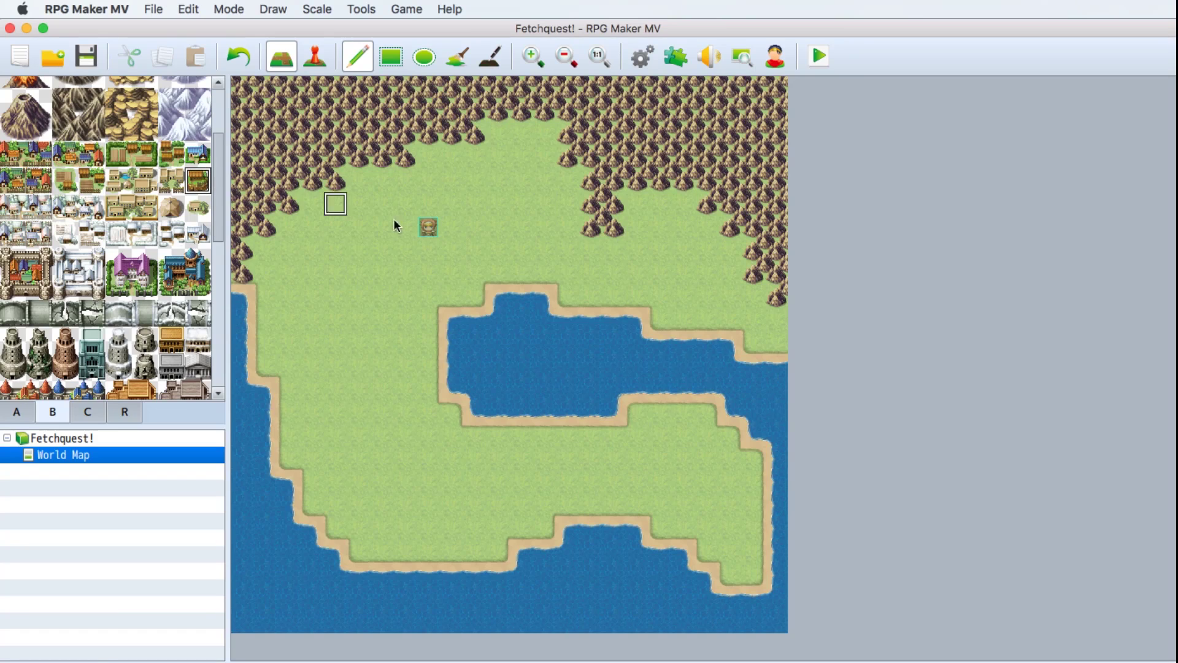
{"action": "left_click", "coordinate": [700, 483]}
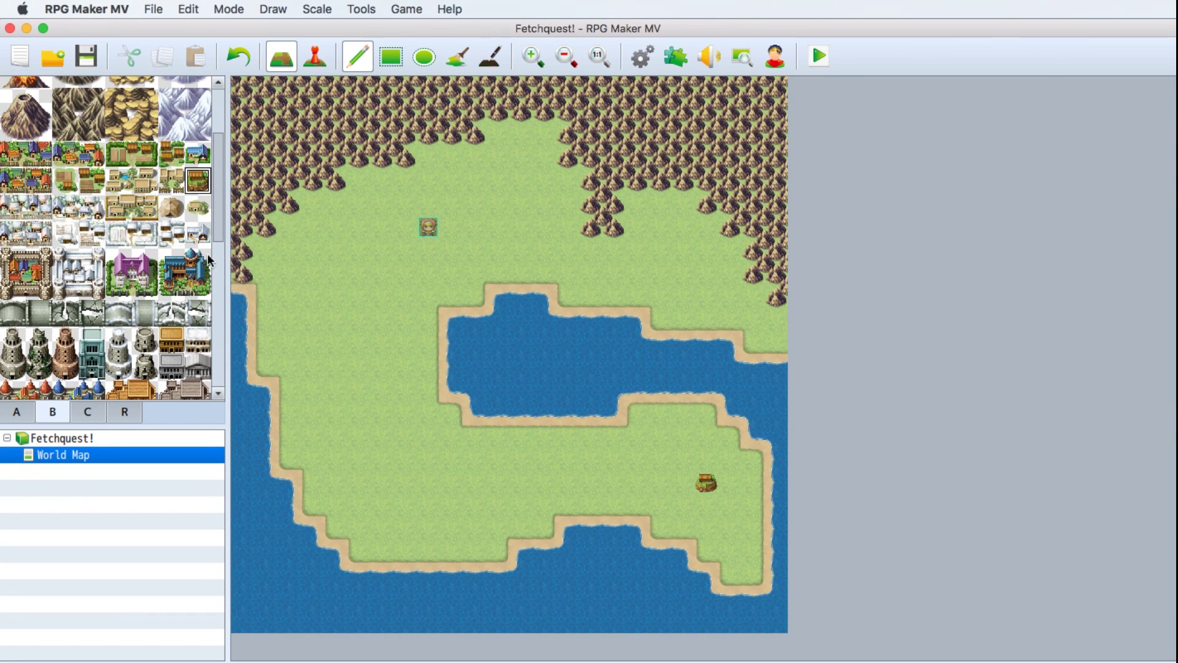
Place the two-by-two red-roofed castle on the grassland in the map's southwest.
{"action": "left_click_drag", "start_coordinate": [220, 222], "coordinate": [220, 300]}
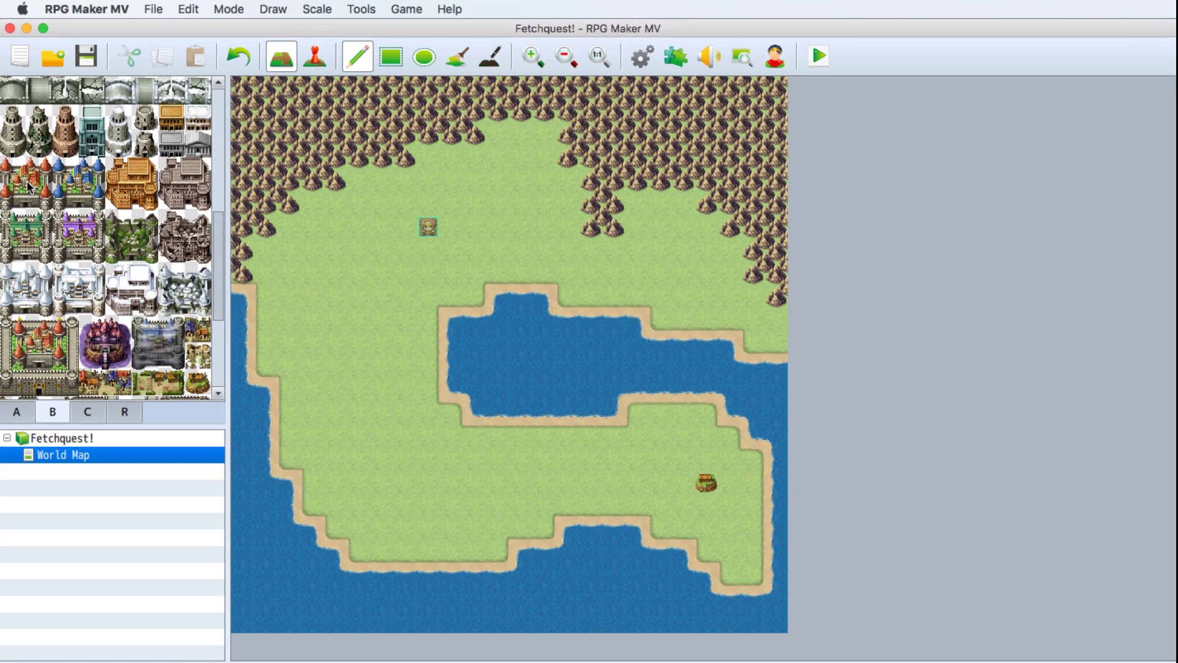
{"action": "left_click_drag", "start_coordinate": [13, 171], "coordinate": [34, 194]}
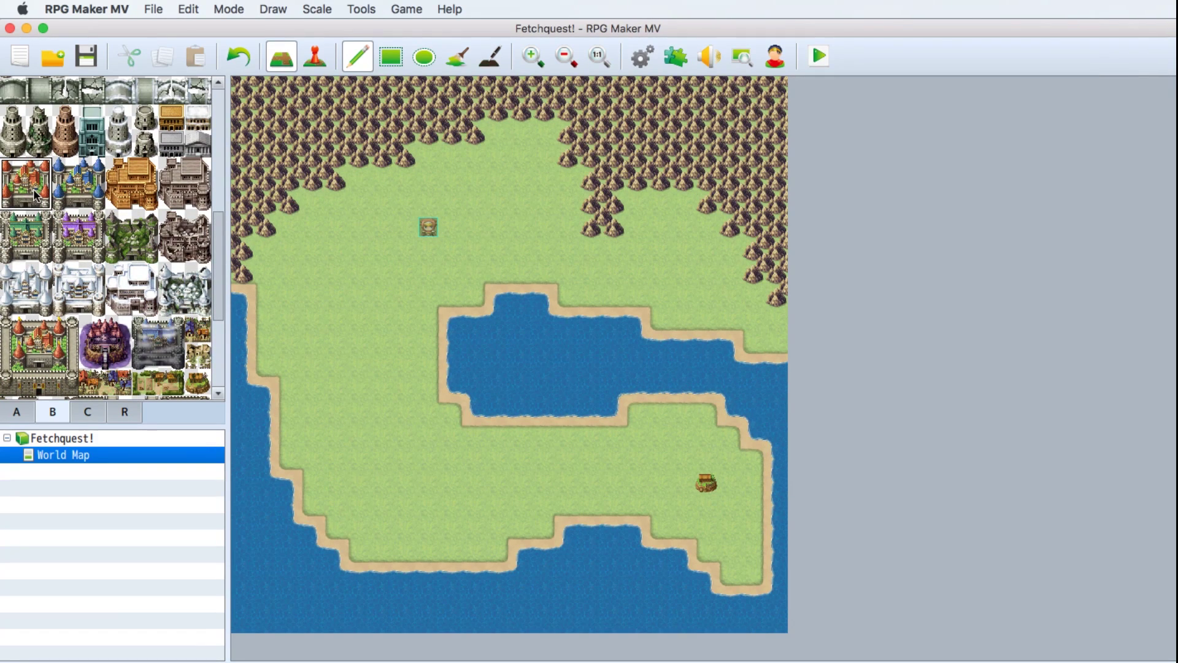
{"action": "left_click", "coordinate": [362, 464]}
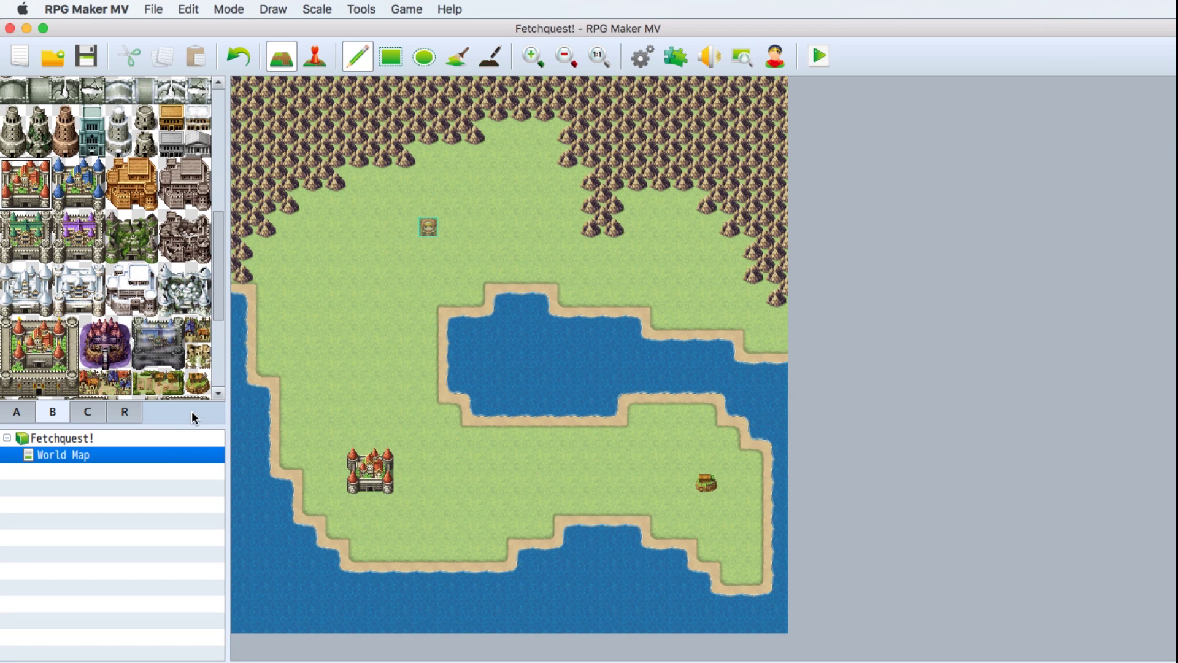
Place the dark rock cave entrance on the lower edge of the northeastern mountains.
{"action": "left_click_drag", "start_coordinate": [216, 239], "coordinate": [216, 117]}
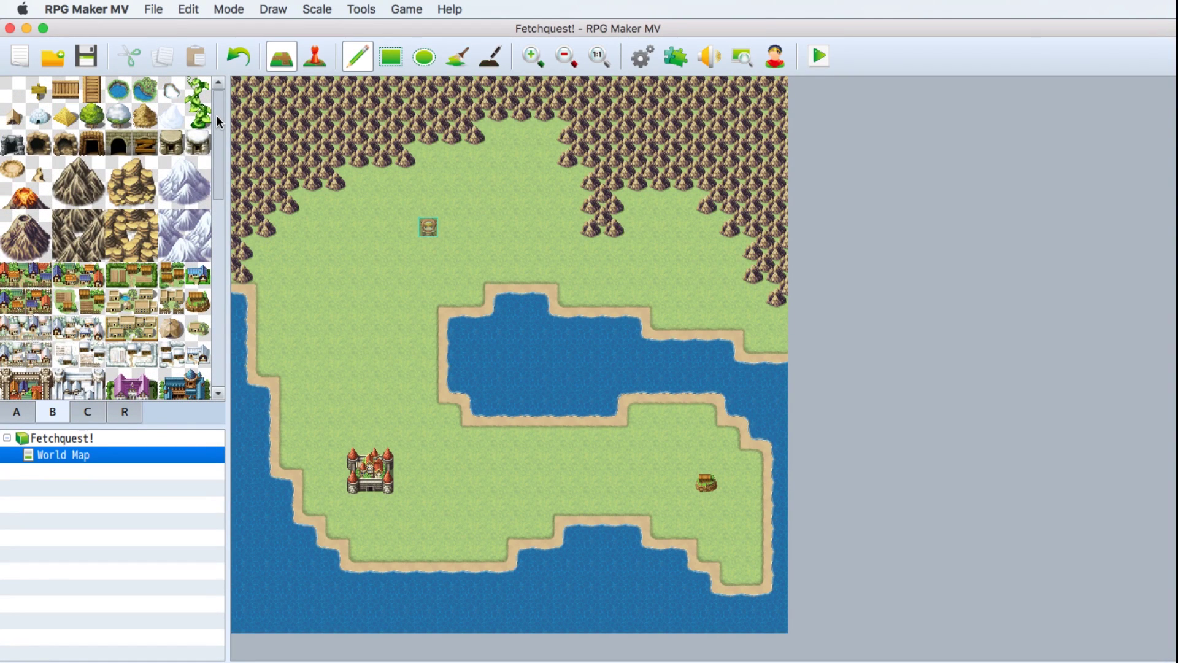
{"action": "left_click", "coordinate": [19, 149]}
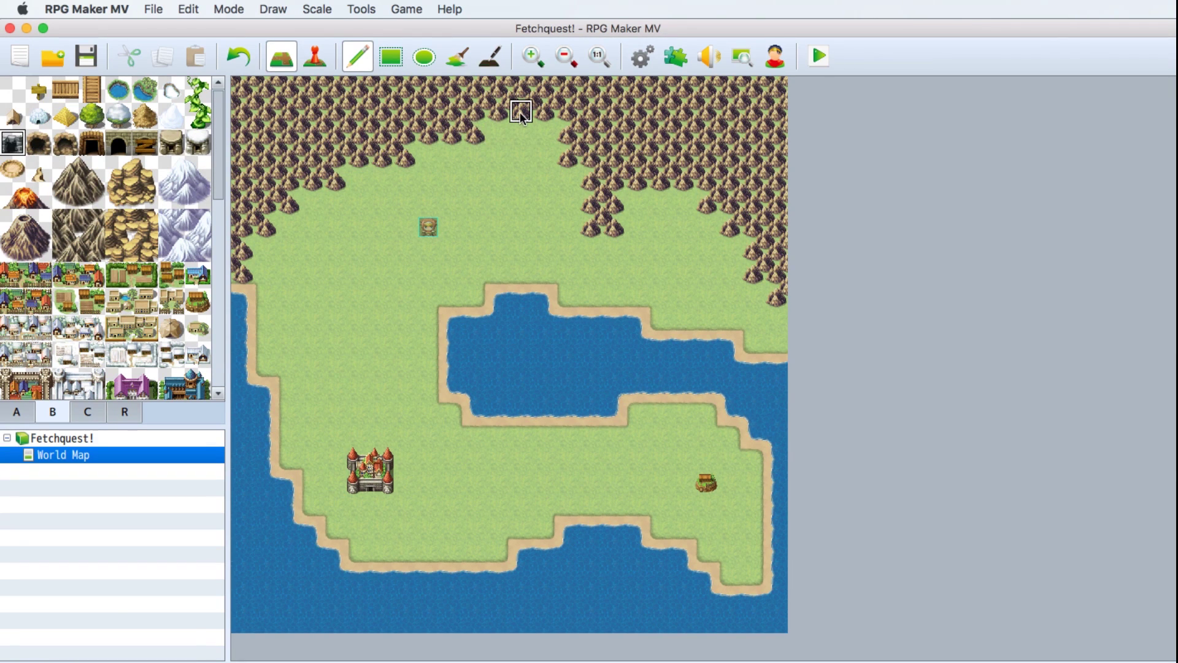
{"action": "left_click", "coordinate": [683, 181]}
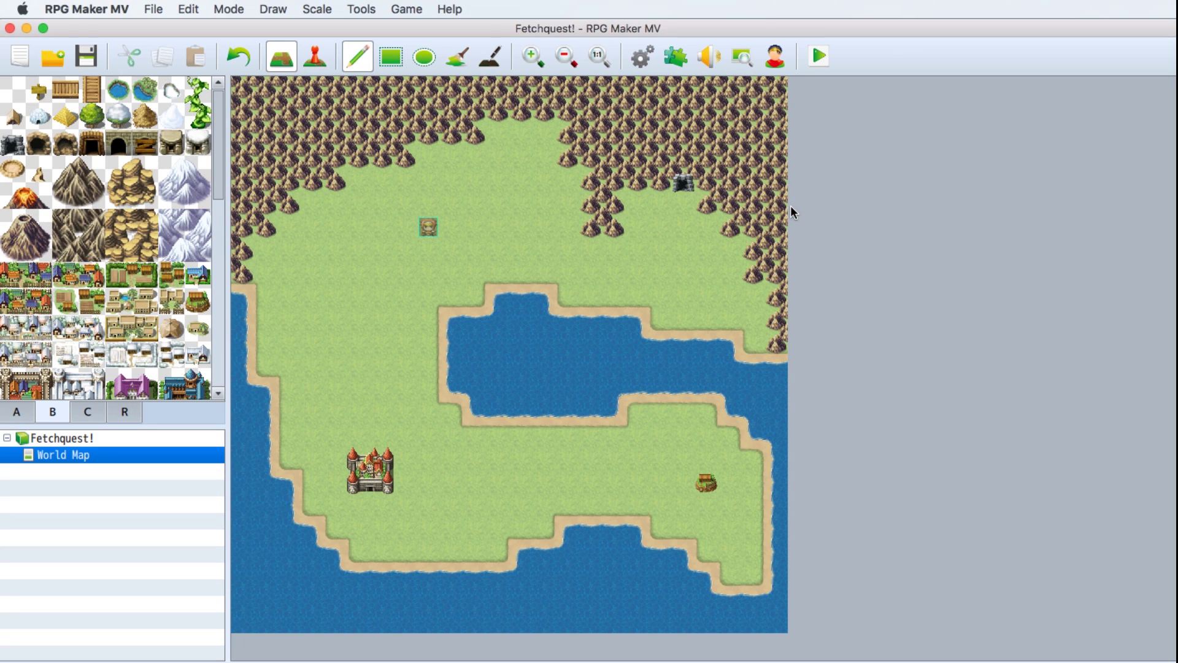
Create a new map named Hero's House beneath World Map, keeping the default size.
{"action": "right_click", "coordinate": [59, 454]}
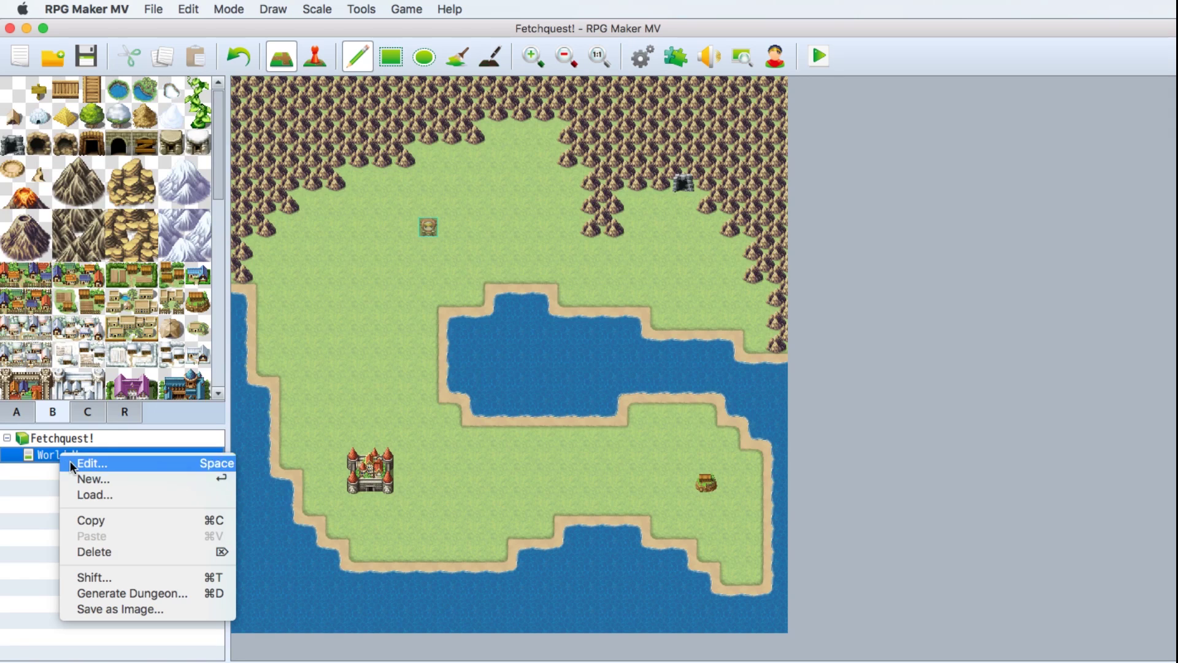
{"action": "left_click", "coordinate": [88, 478]}
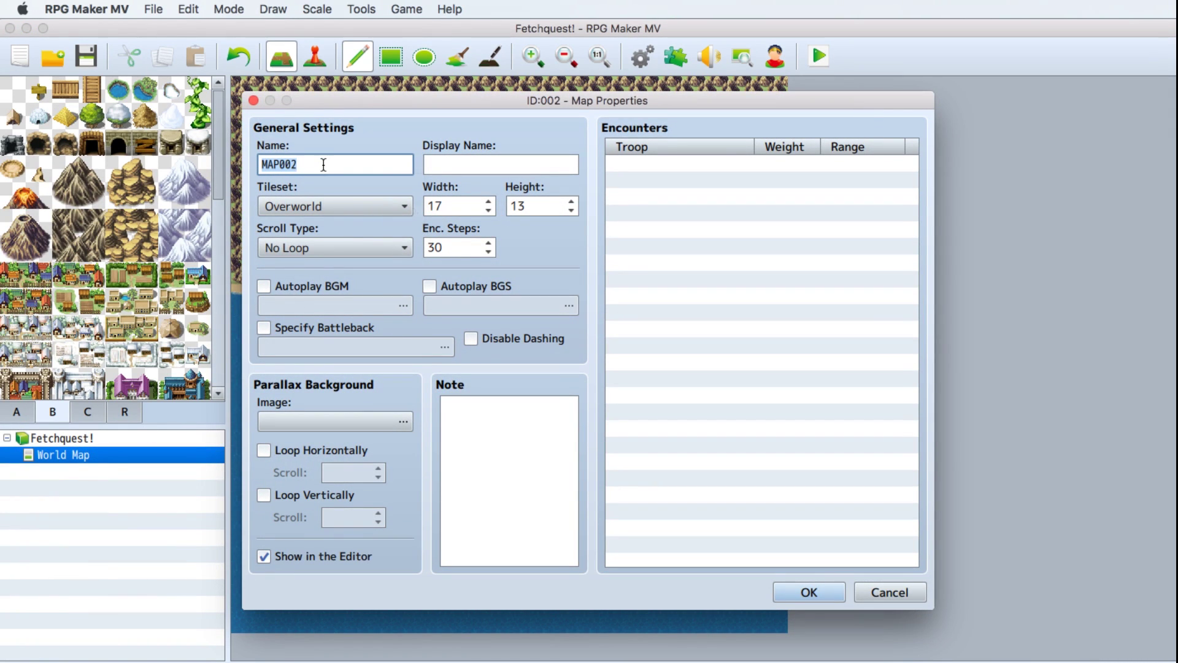
{"action": "type", "text": "Hero's House"}
{"action": "left_click", "coordinate": [780, 583]}
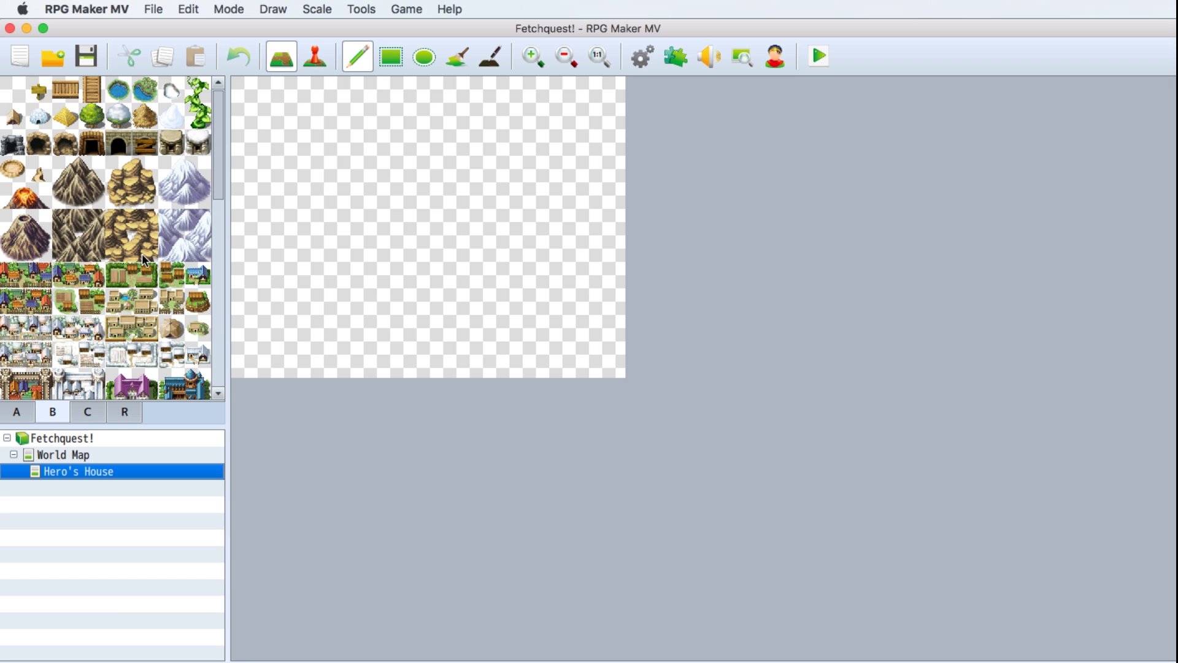
Change the Hero's House map's tileset to Inside.
{"action": "right_click", "coordinate": [71, 470]}
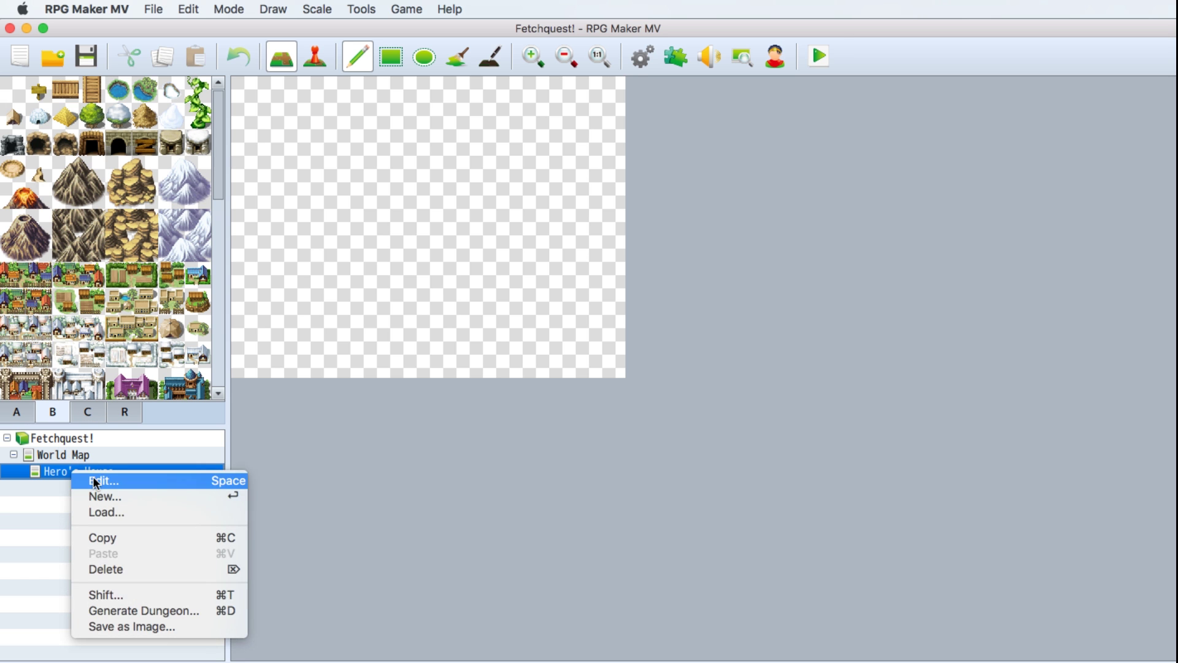
{"action": "left_click", "coordinate": [96, 482]}
{"action": "left_click", "coordinate": [343, 204]}
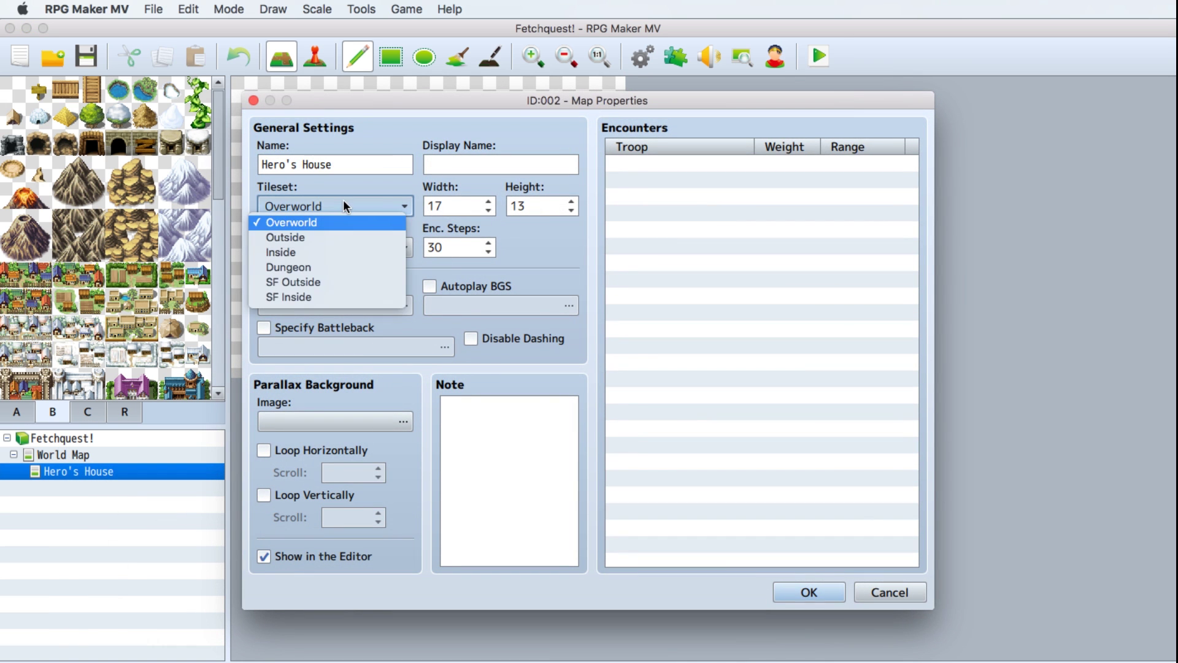
{"action": "left_click", "coordinate": [318, 252]}
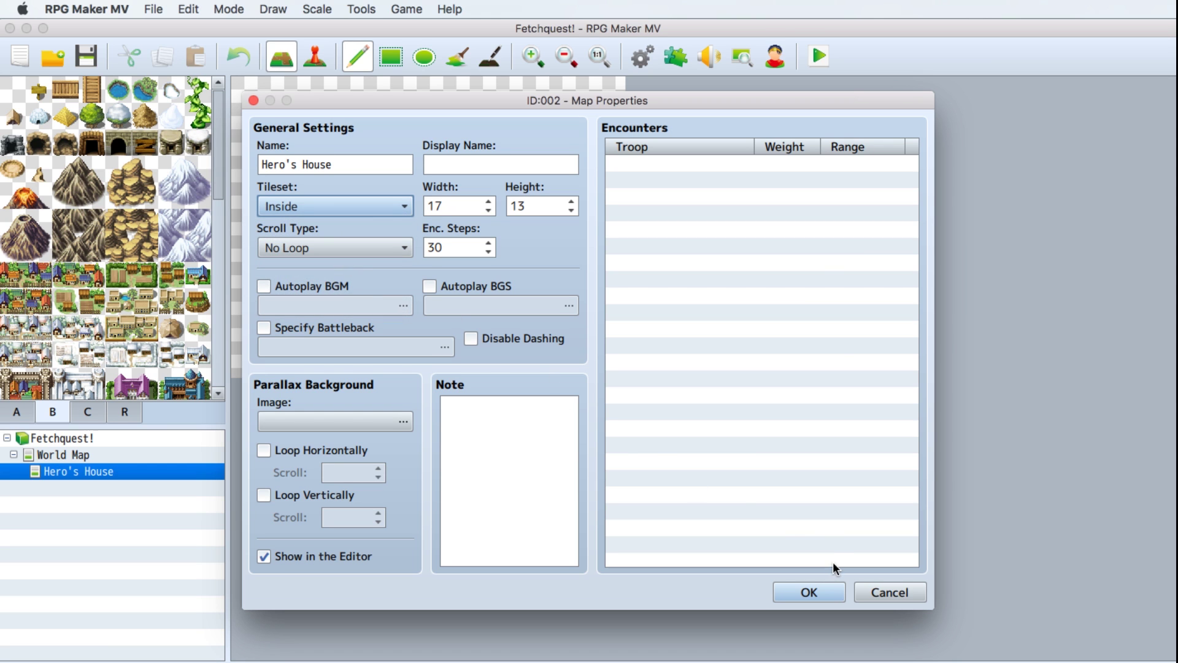
{"action": "left_click", "coordinate": [809, 592]}
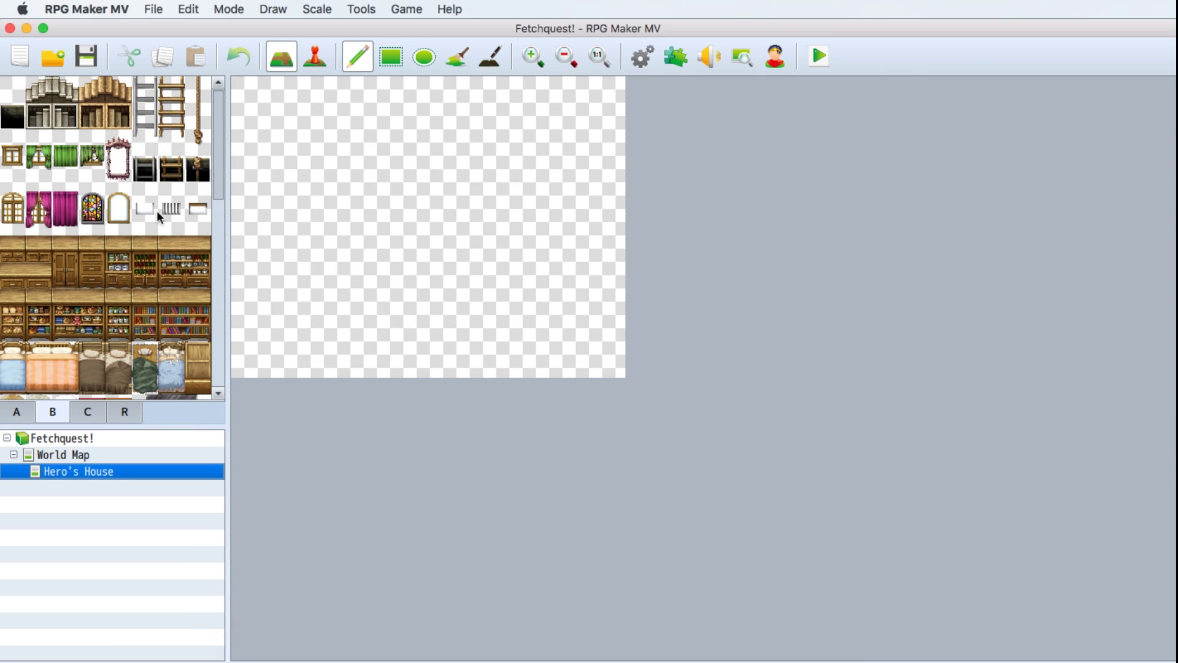
Try flood-filling the whole Hero's House floor with horizontal wood planks, then with the herringbone wood tile.
{"action": "left_click", "coordinate": [12, 414]}
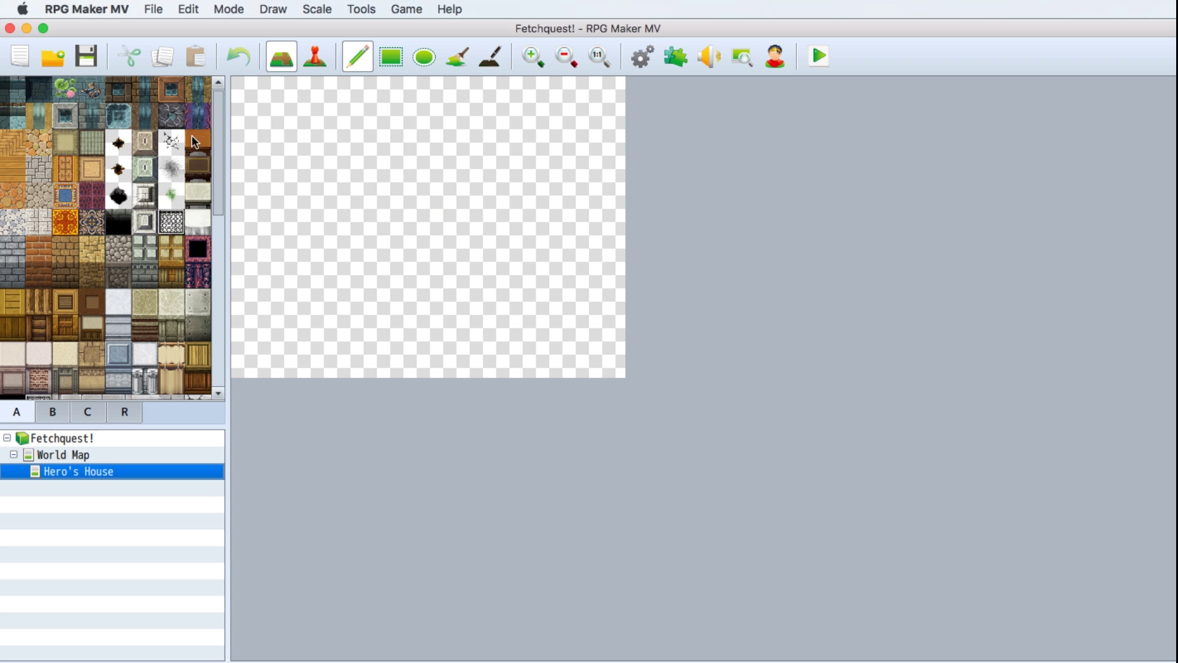
{"action": "left_click", "coordinate": [20, 174]}
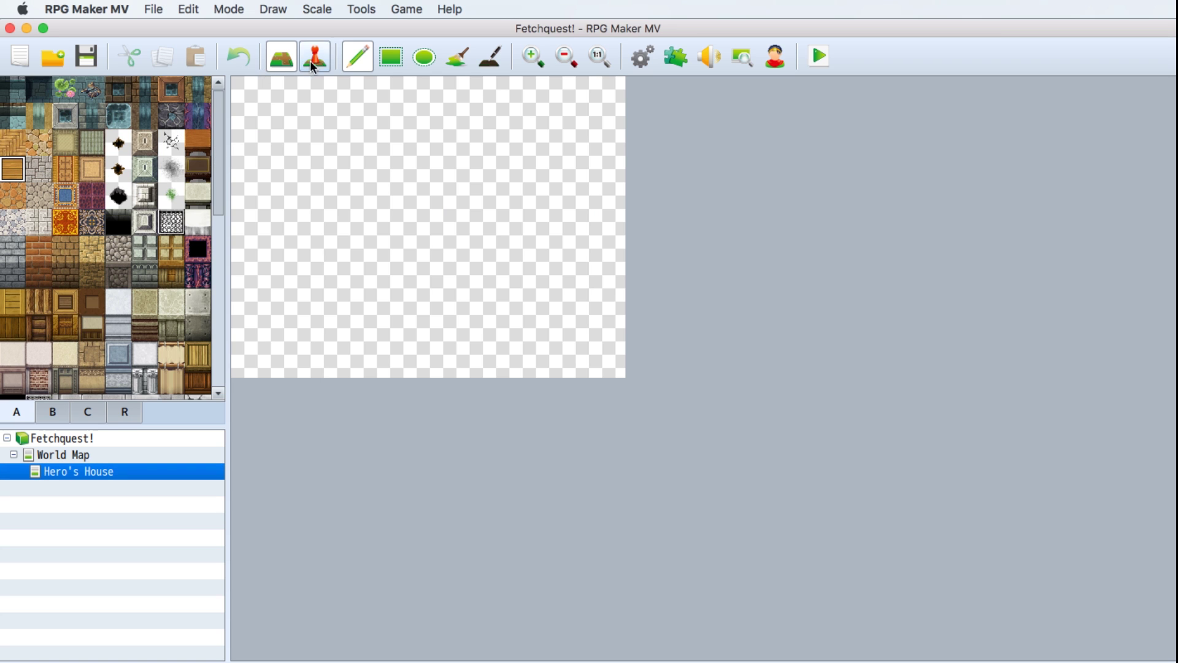
{"action": "left_click", "coordinate": [457, 56]}
{"action": "left_click", "coordinate": [443, 187]}
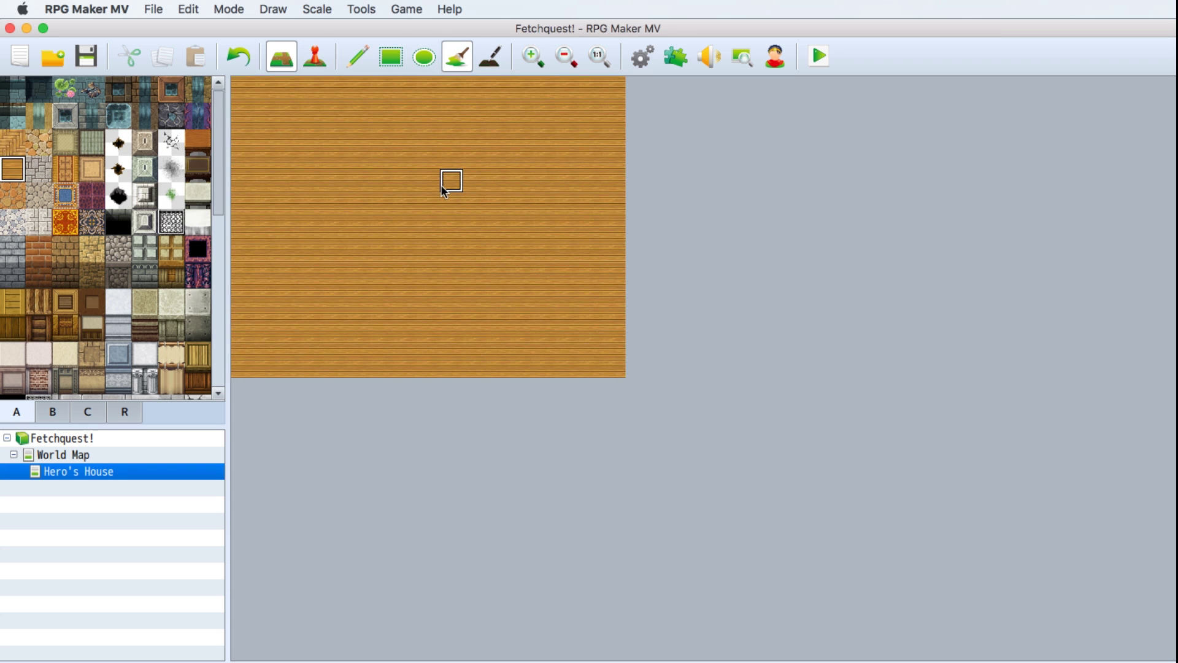
{"action": "left_click", "coordinate": [22, 147]}
{"action": "left_click", "coordinate": [380, 182]}
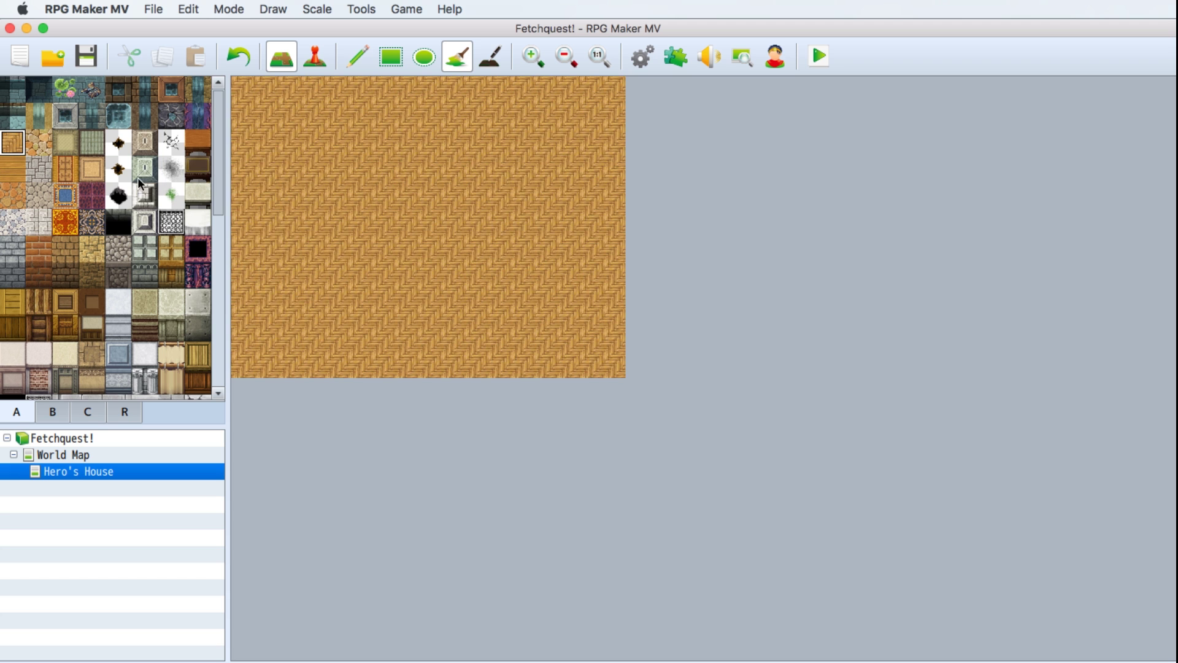
Flood-fill the entire Hero's House floor with the dark ornate carpet tile beside the orange patterned one.
{"action": "left_click", "coordinate": [92, 222]}
{"action": "left_click", "coordinate": [405, 202]}
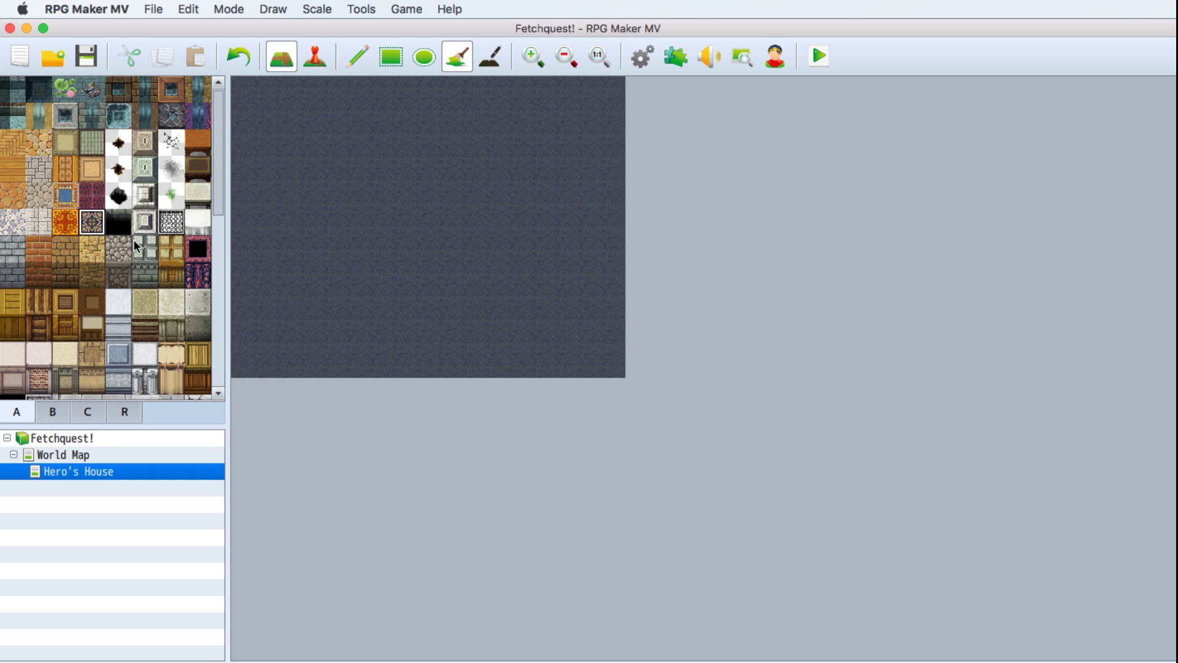
Paint red brick walls freehand around all four edges of the room, restoring the dark floor where bricks spill below the north wall.
{"action": "left_click_drag", "start_coordinate": [12, 250], "coordinate": [12, 279]}
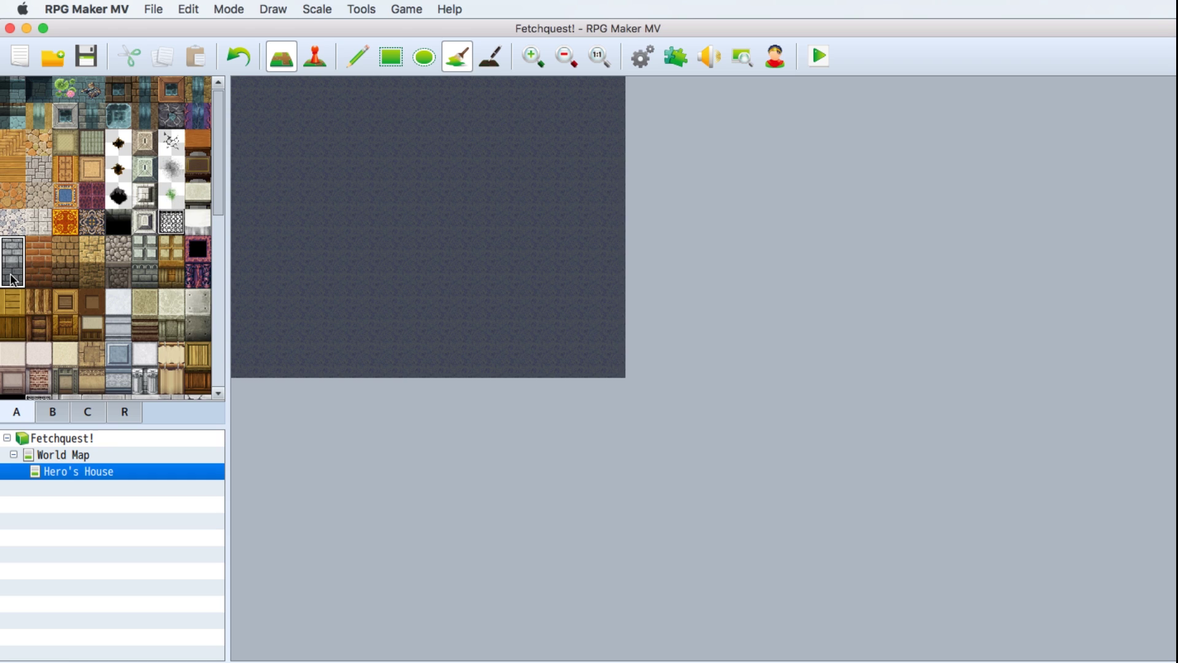
{"action": "left_click", "coordinate": [43, 256]}
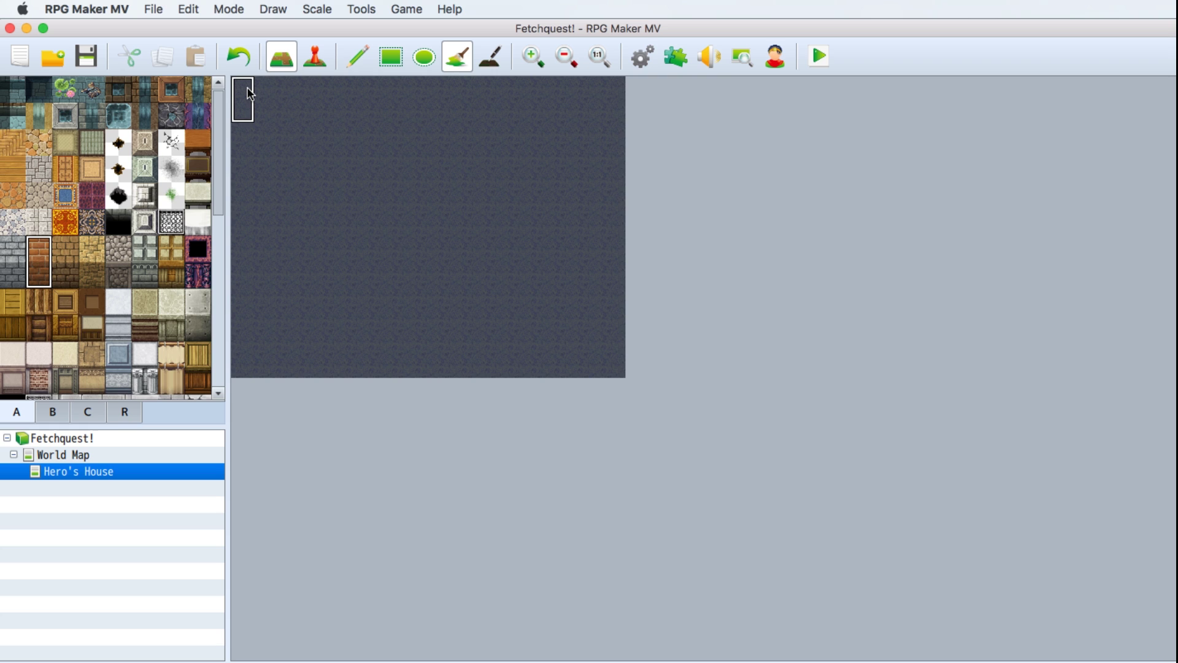
{"action": "left_click", "coordinate": [357, 56]}
{"action": "mouse_move", "coordinate": [241, 95]}
{"action": "left_mouse_down"}
{"action": "mouse_move", "coordinate": [396, 93]}
{"action": "mouse_move", "coordinate": [460, 107]}
{"action": "mouse_move", "coordinate": [506, 92]}
{"action": "mouse_move", "coordinate": [485, 89]}
{"action": "mouse_move", "coordinate": [606, 89]}
{"action": "left_mouse_up"}
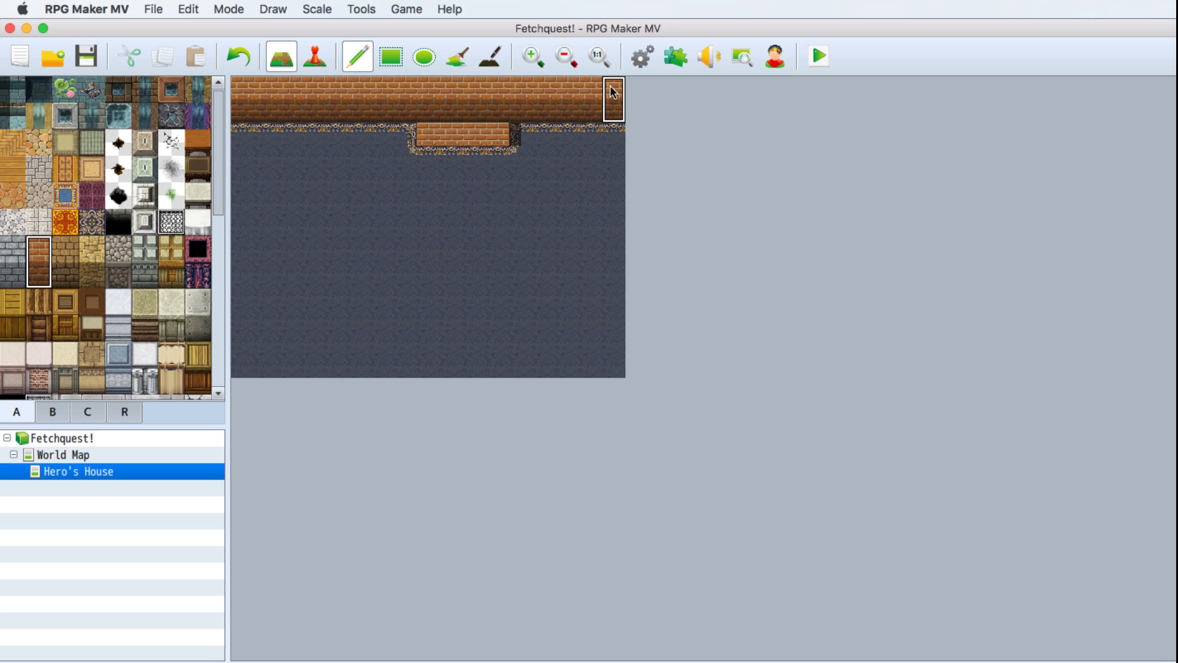
{"action": "right_click", "coordinate": [565, 202]}
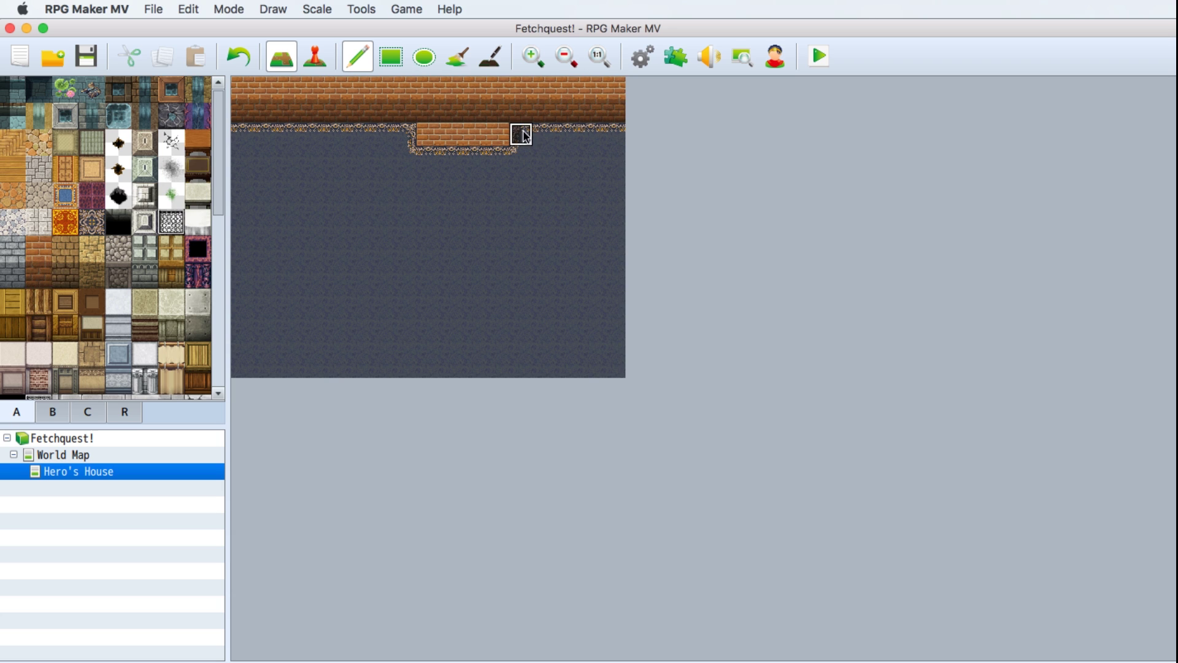
{"action": "left_click_drag", "start_coordinate": [522, 135], "coordinate": [407, 132]}
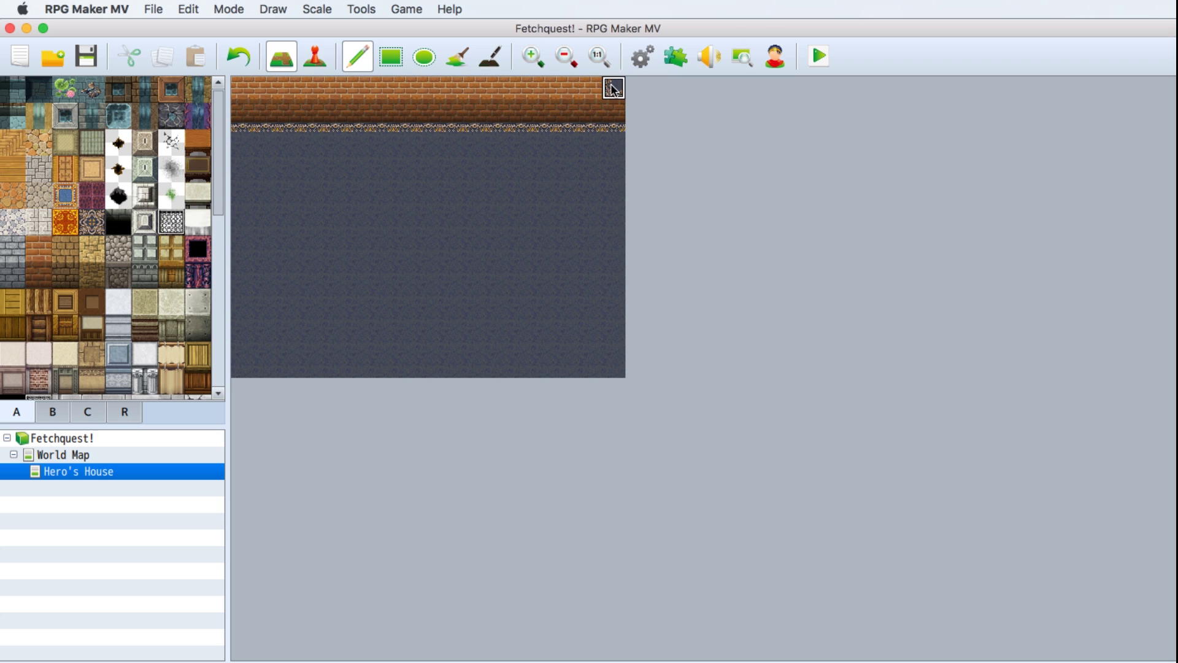
{"action": "mouse_move", "coordinate": [614, 89]}
{"action": "left_mouse_down"}
{"action": "mouse_move", "coordinate": [613, 344]}
{"action": "mouse_move", "coordinate": [335, 359]}
{"action": "mouse_move", "coordinate": [359, 345]}
{"action": "mouse_move", "coordinate": [263, 342]}
{"action": "mouse_move", "coordinate": [238, 323]}
{"action": "mouse_move", "coordinate": [242, 86]}
{"action": "left_mouse_up"}
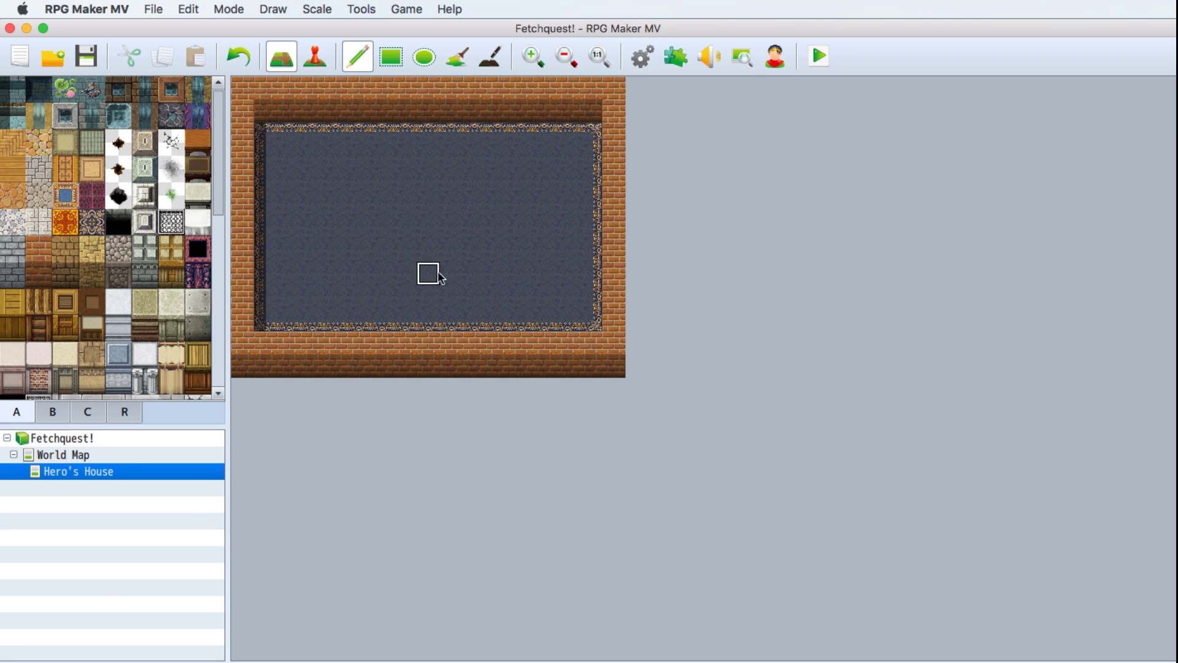
Cut a doorway three tiles wide through the middle of the south wall with the dark floor tile.
{"action": "left_click_drag", "start_coordinate": [438, 317], "coordinate": [441, 367]}
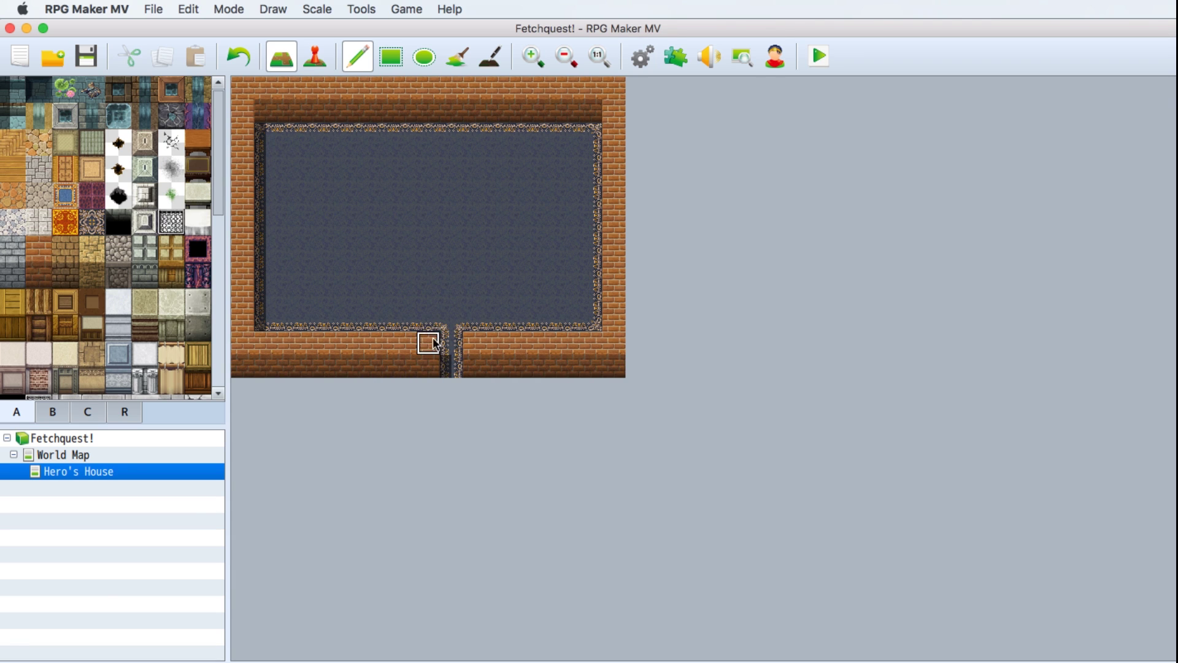
{"action": "left_click_drag", "start_coordinate": [426, 318], "coordinate": [426, 365]}
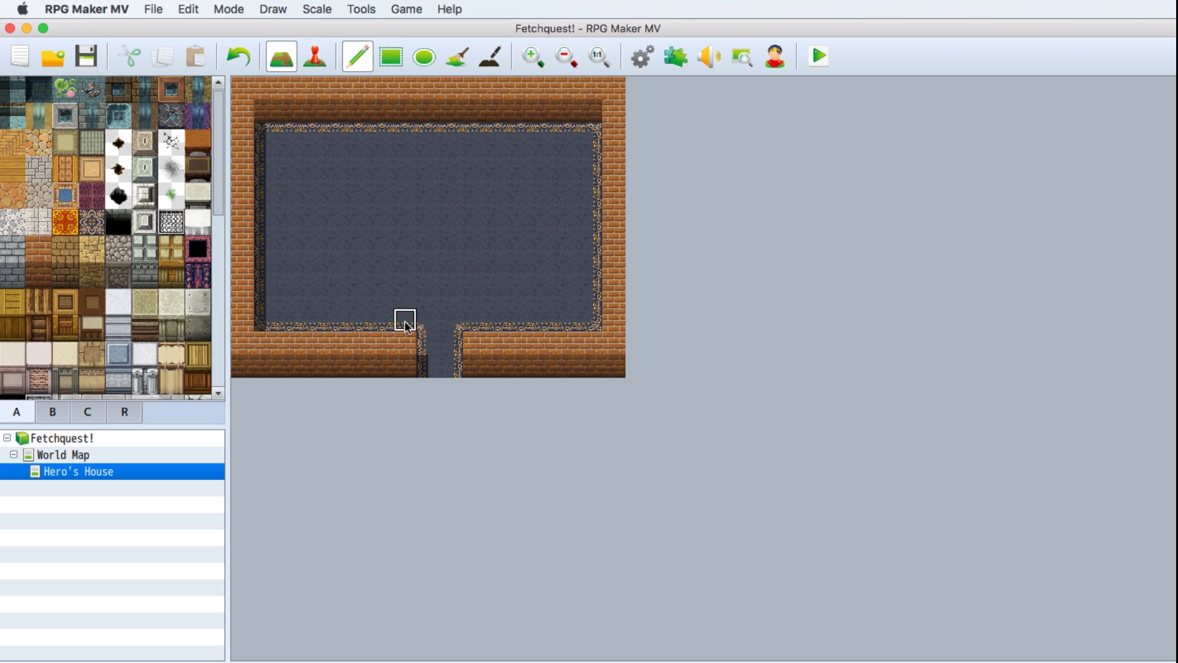
{"action": "left_click_drag", "start_coordinate": [405, 319], "coordinate": [405, 363]}
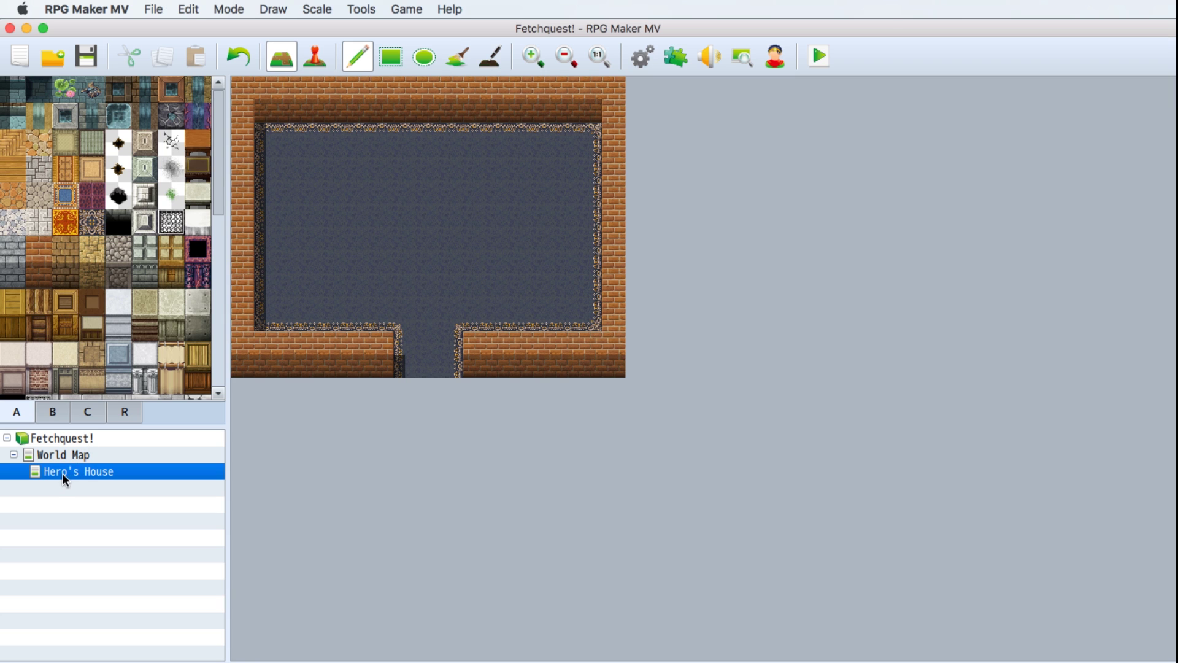
Place the two-by-two orange double bed in the room's northwest corner.
{"action": "left_click", "coordinate": [54, 413]}
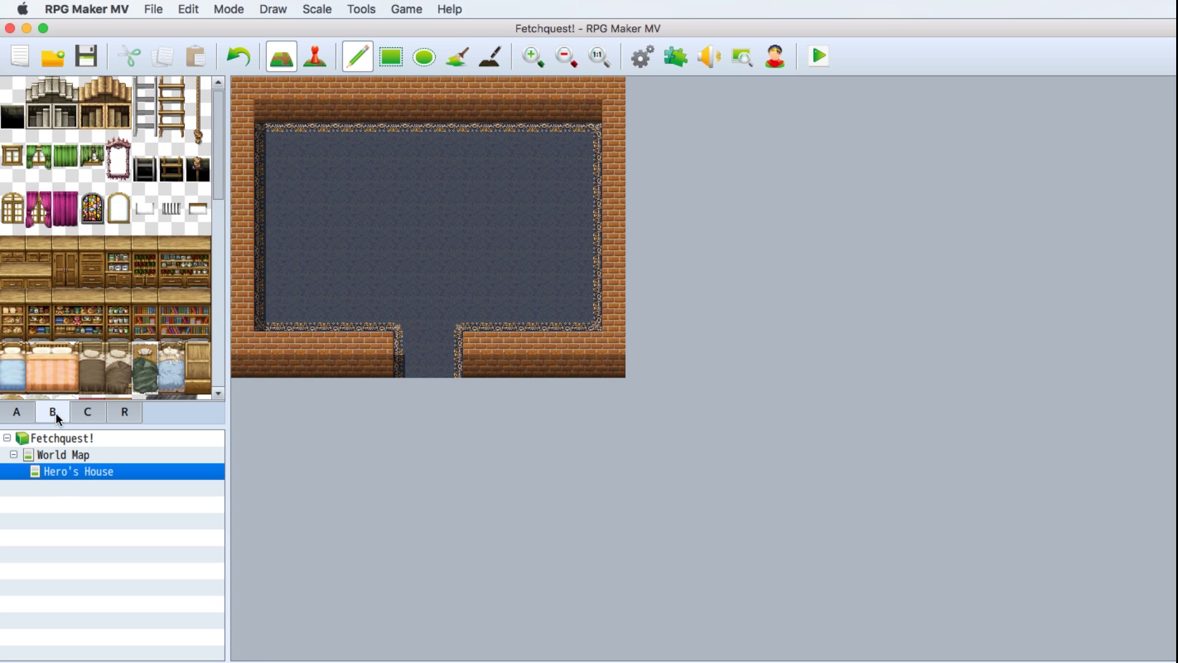
{"action": "mouse_move", "coordinate": [219, 176]}
{"action": "left_mouse_down"}
{"action": "mouse_move", "coordinate": [216, 377]}
{"action": "mouse_move", "coordinate": [205, 217]}
{"action": "left_mouse_up"}
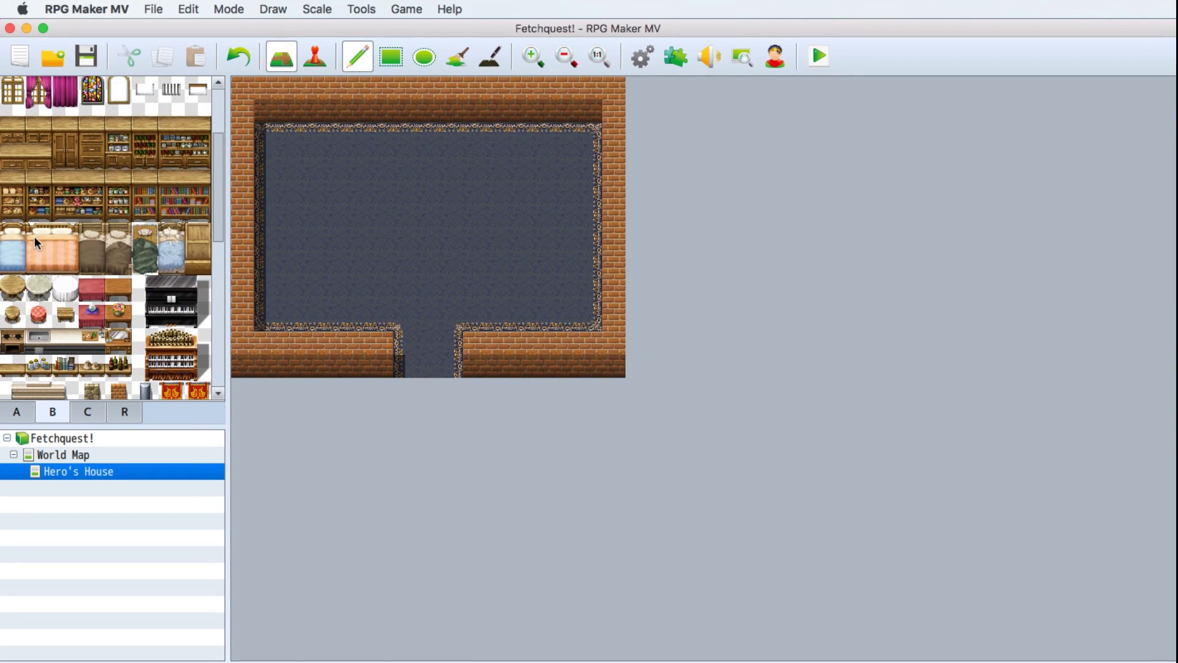
{"action": "left_click_drag", "start_coordinate": [38, 240], "coordinate": [59, 257]}
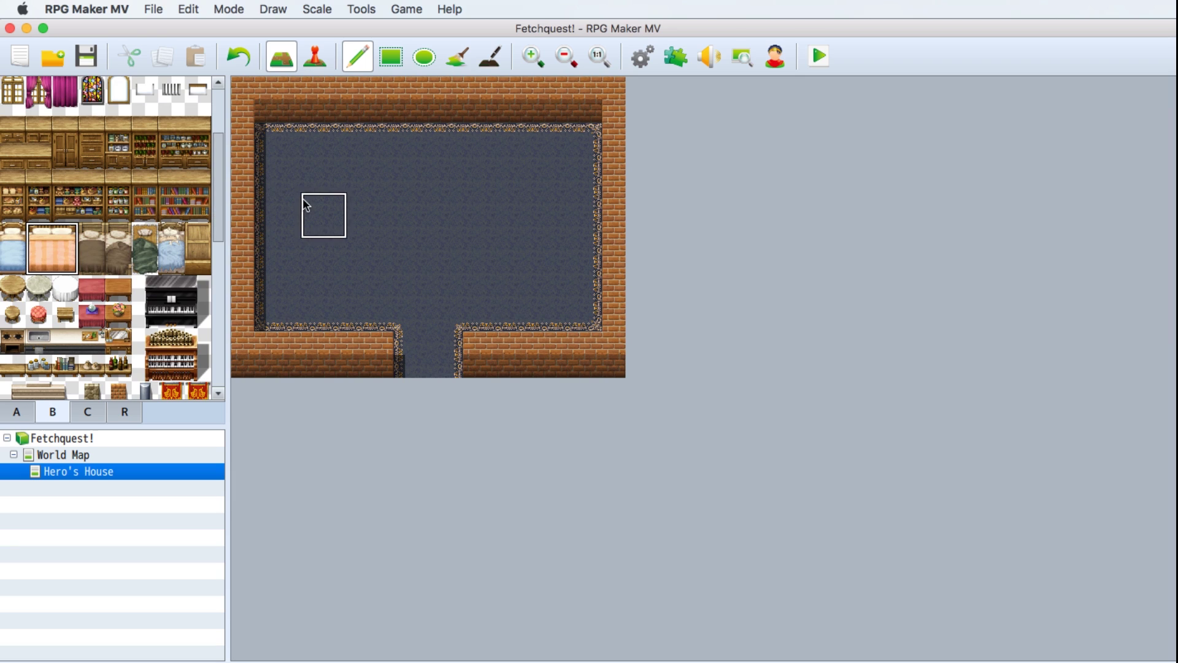
{"action": "left_click", "coordinate": [267, 138]}
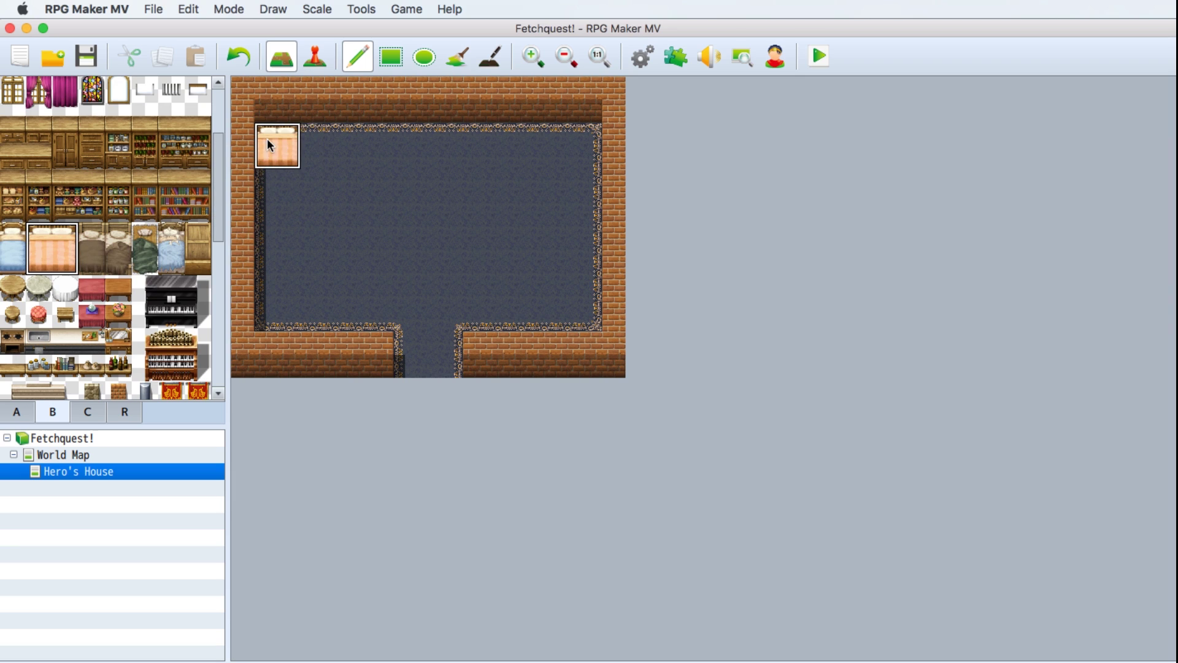
Place a blue single bed against the north wall and a worn brown single bed in the northeast corner.
{"action": "left_click_drag", "start_coordinate": [13, 240], "coordinate": [15, 260]}
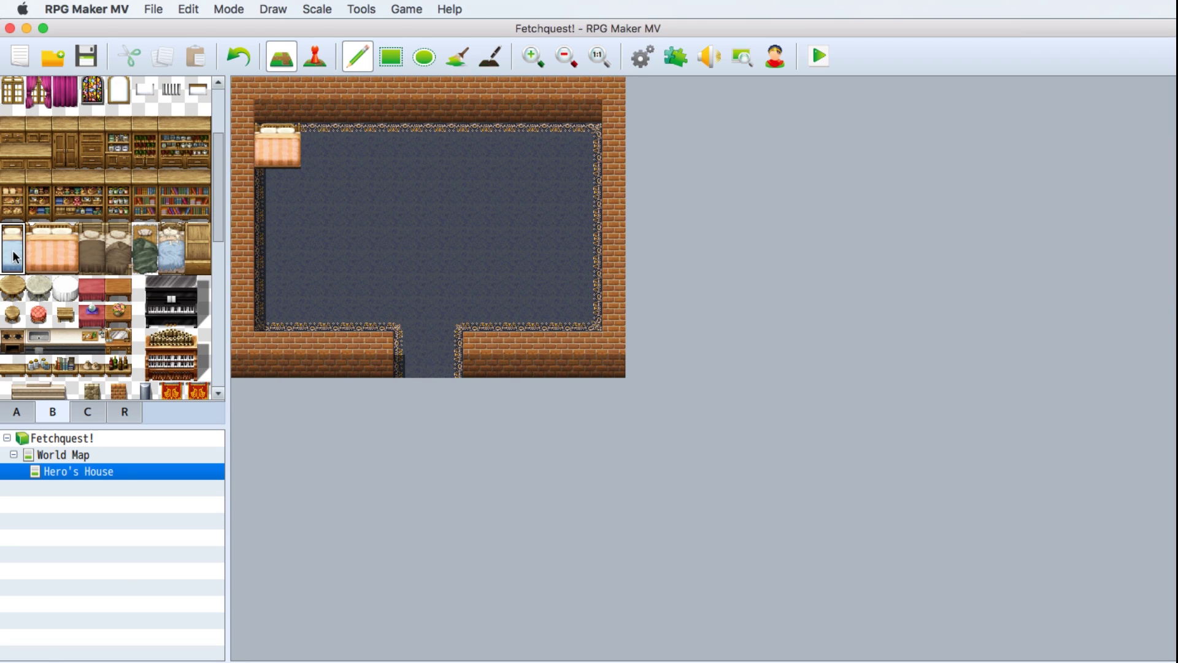
{"action": "left_click", "coordinate": [382, 145]}
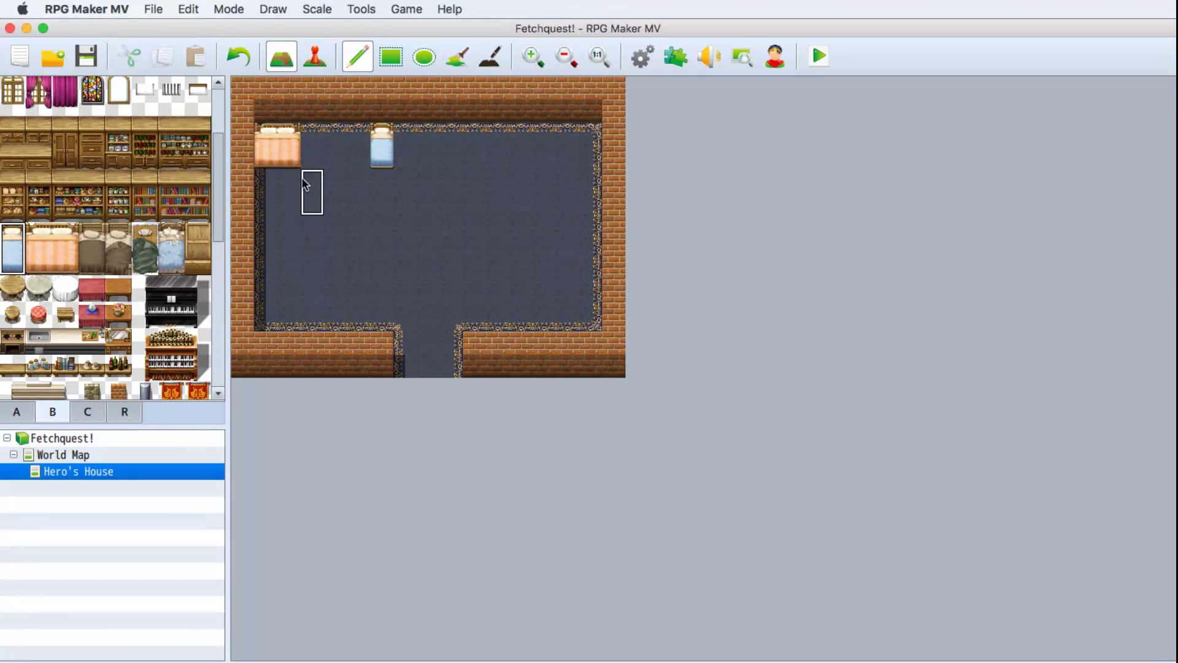
{"action": "left_click_drag", "start_coordinate": [113, 236], "coordinate": [120, 261]}
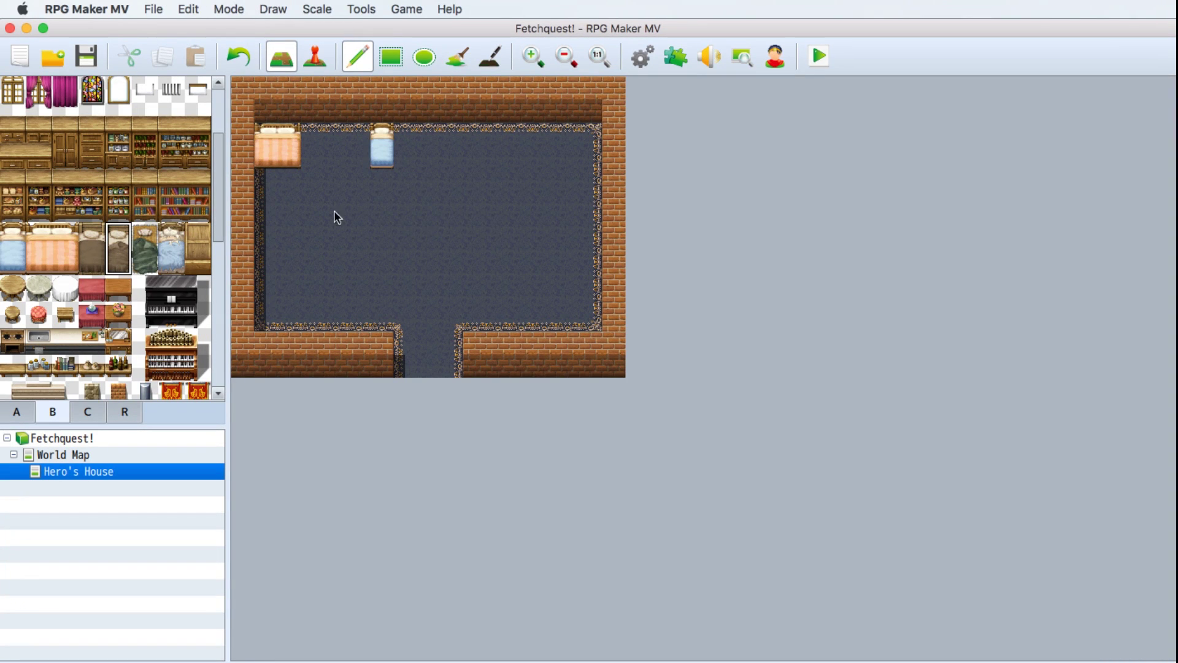
{"action": "left_click", "coordinate": [583, 138]}
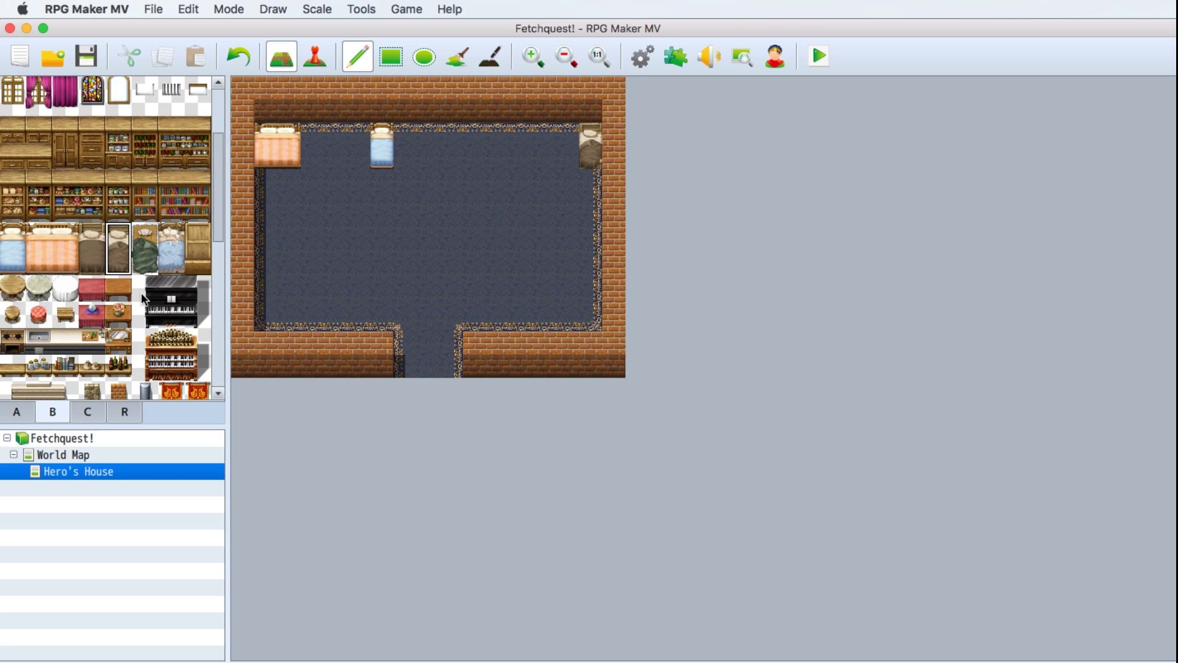
Add a three-tile kitchen counter along the north wall and a round wooden table with a stool on either side in the room's centre.
{"action": "left_click_drag", "start_coordinate": [42, 345], "coordinate": [91, 346]}
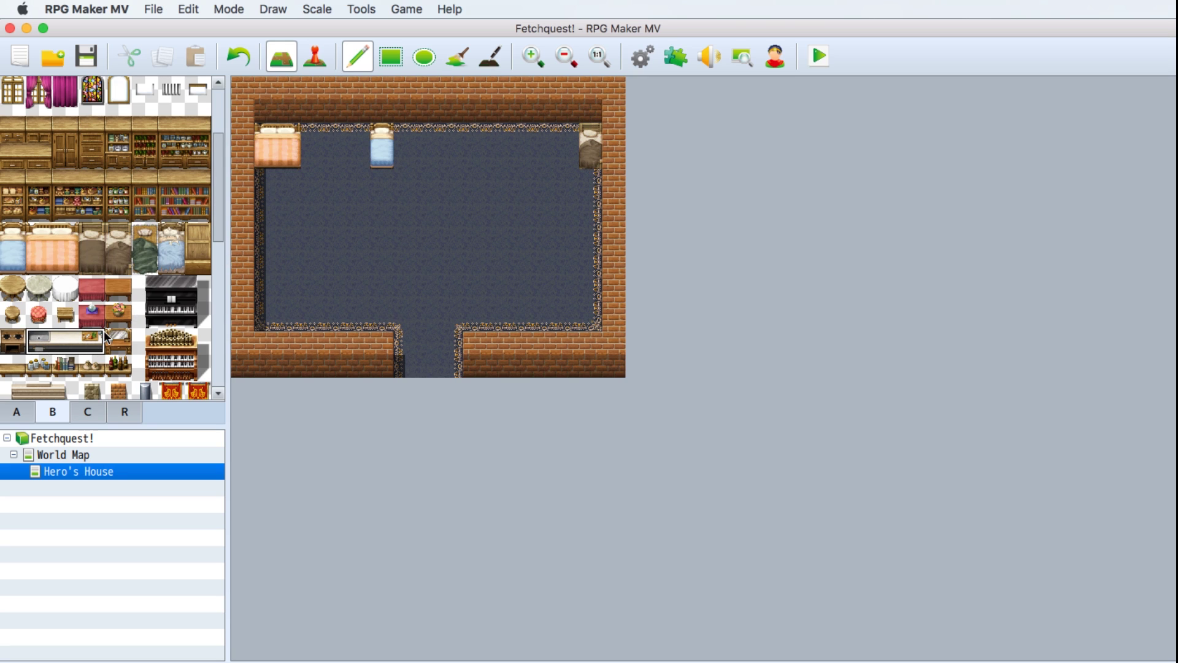
{"action": "left_click", "coordinate": [464, 129]}
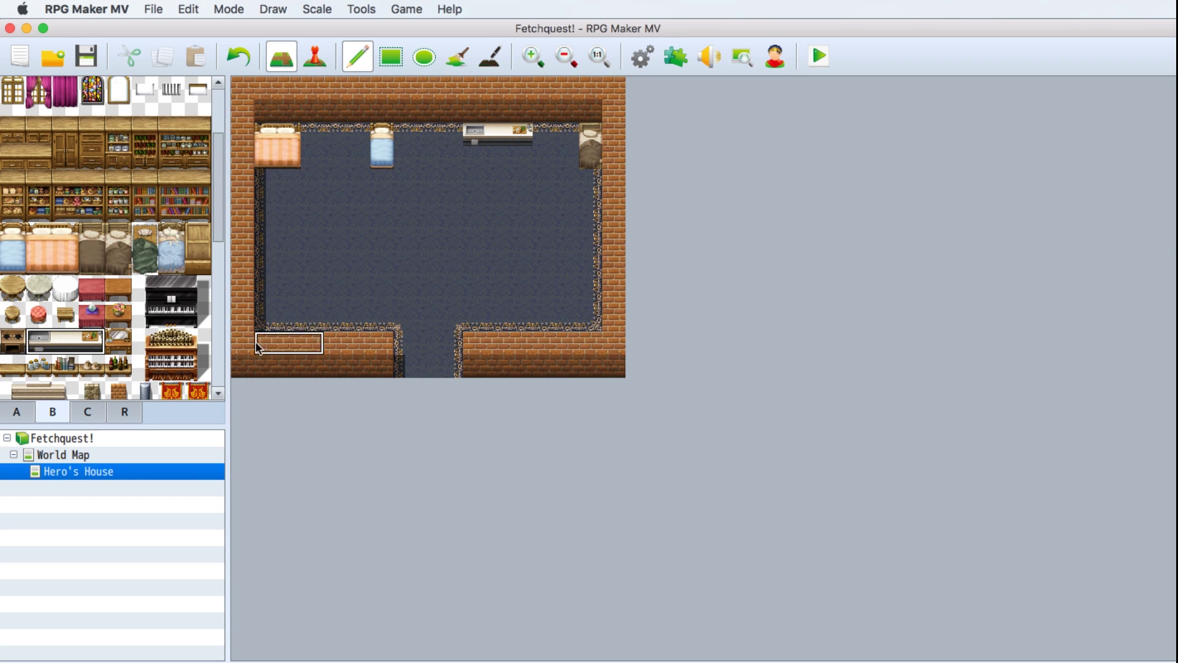
{"action": "left_click", "coordinate": [13, 288]}
{"action": "left_click", "coordinate": [431, 235]}
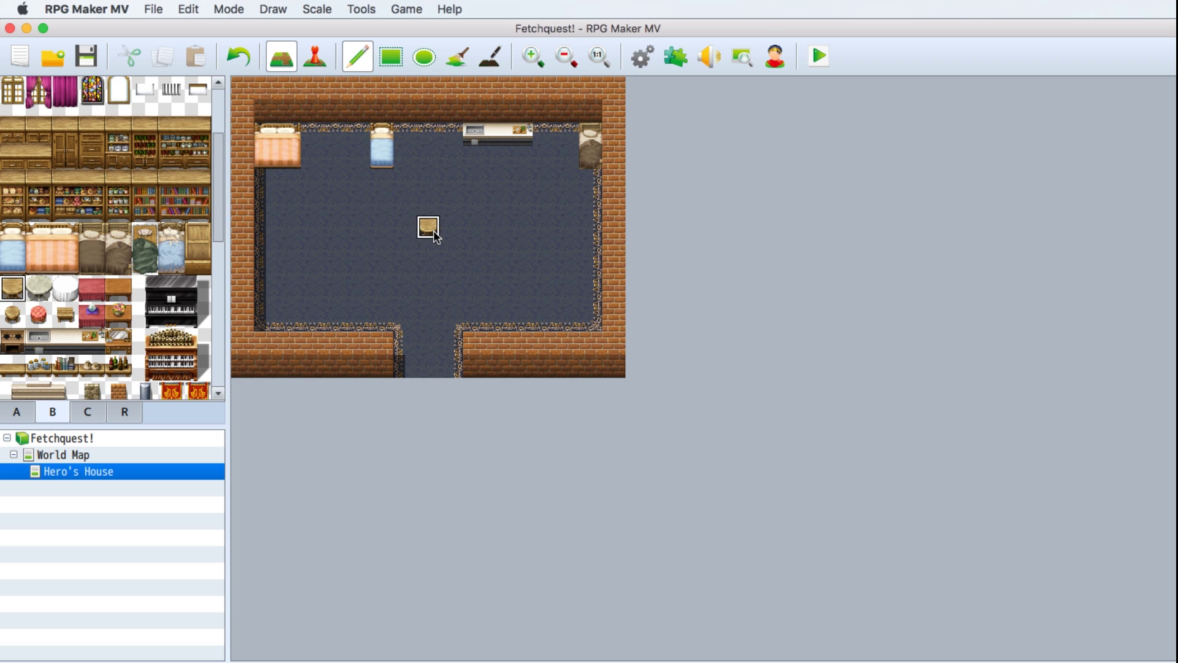
{"action": "left_click", "coordinate": [12, 314]}
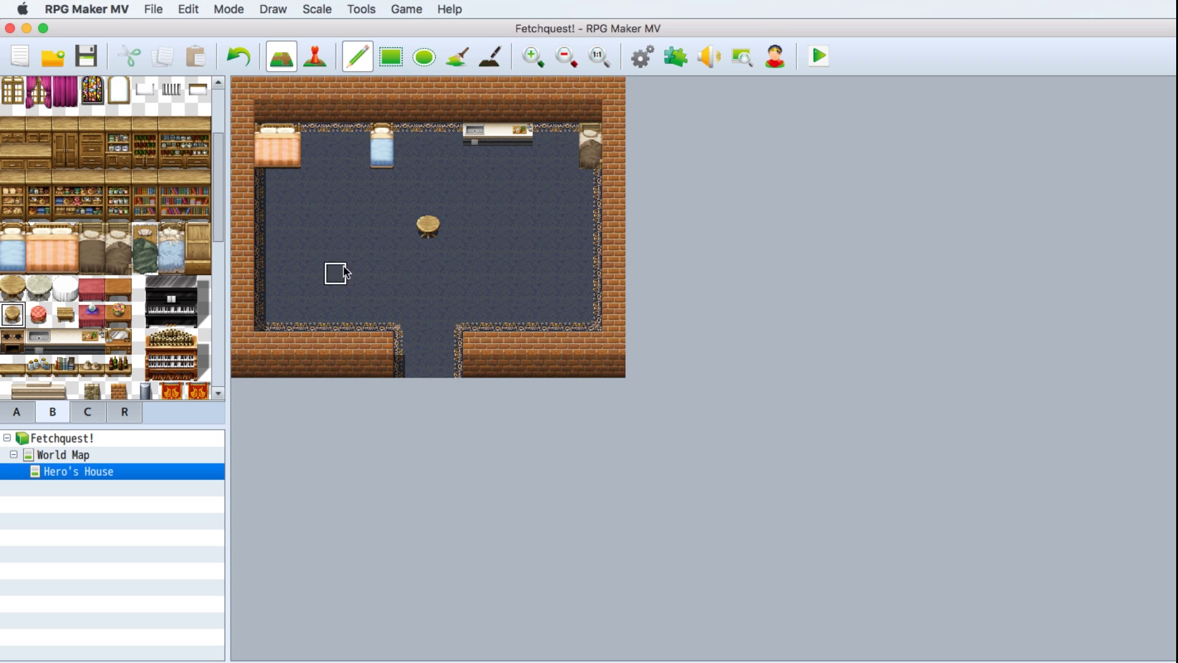
{"action": "left_click", "coordinate": [405, 227]}
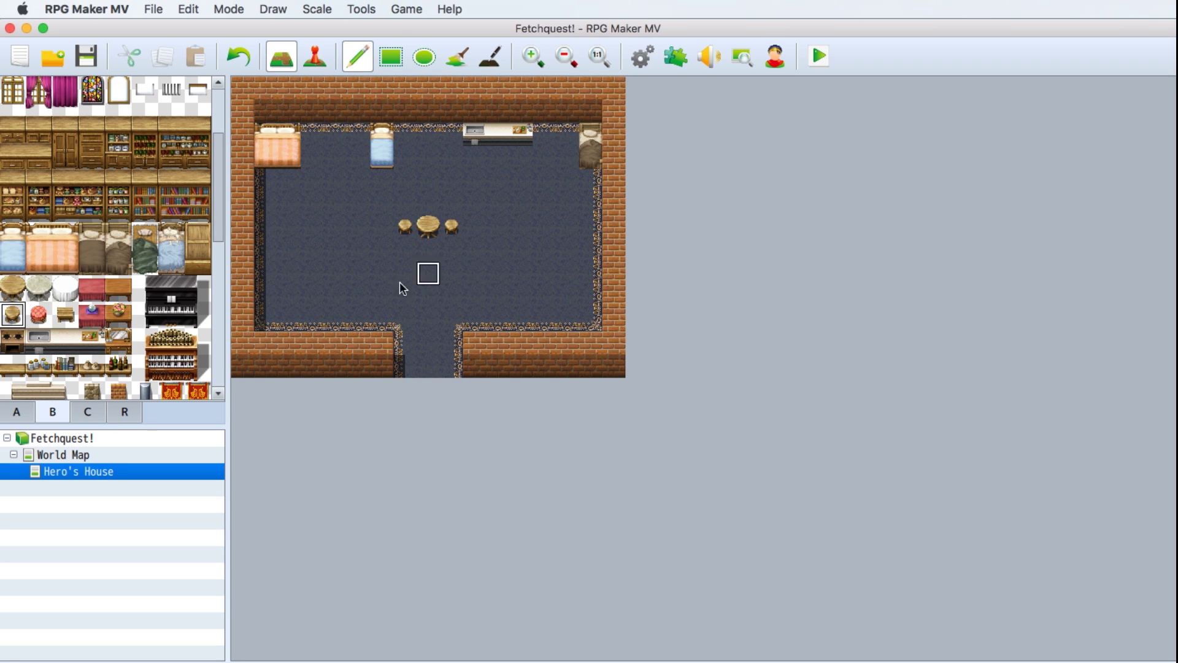
Create a new map named Castle beneath World Map, using the Inside tileset.
{"action": "left_click", "coordinate": [47, 458]}
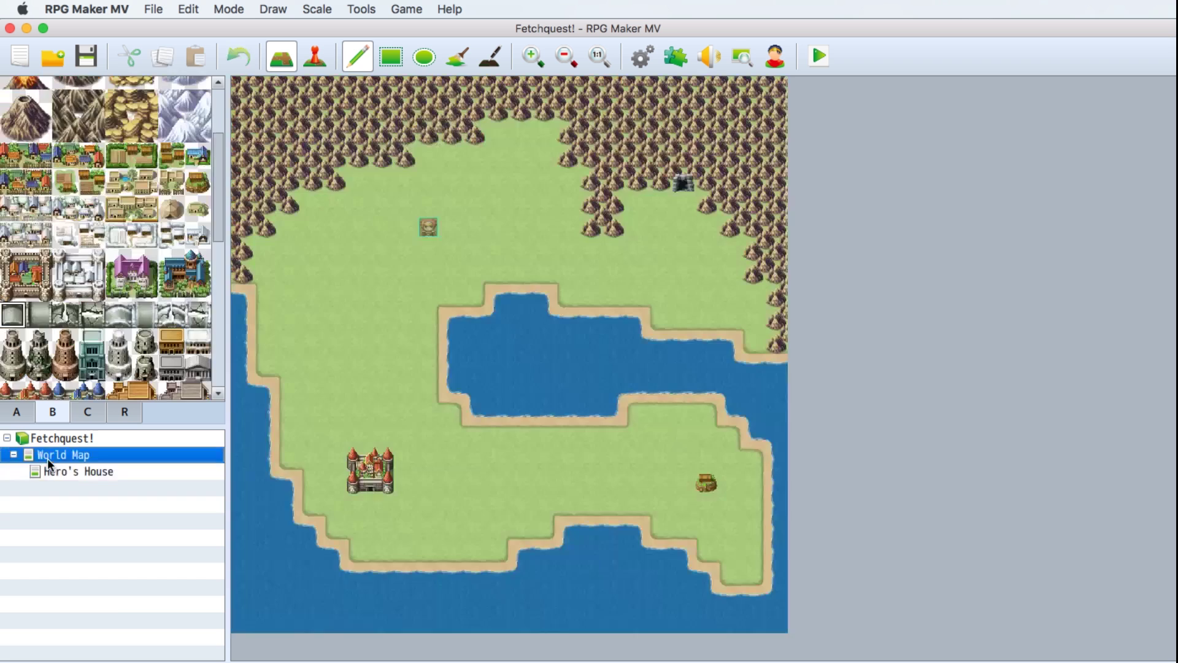
{"action": "right_click", "coordinate": [47, 458]}
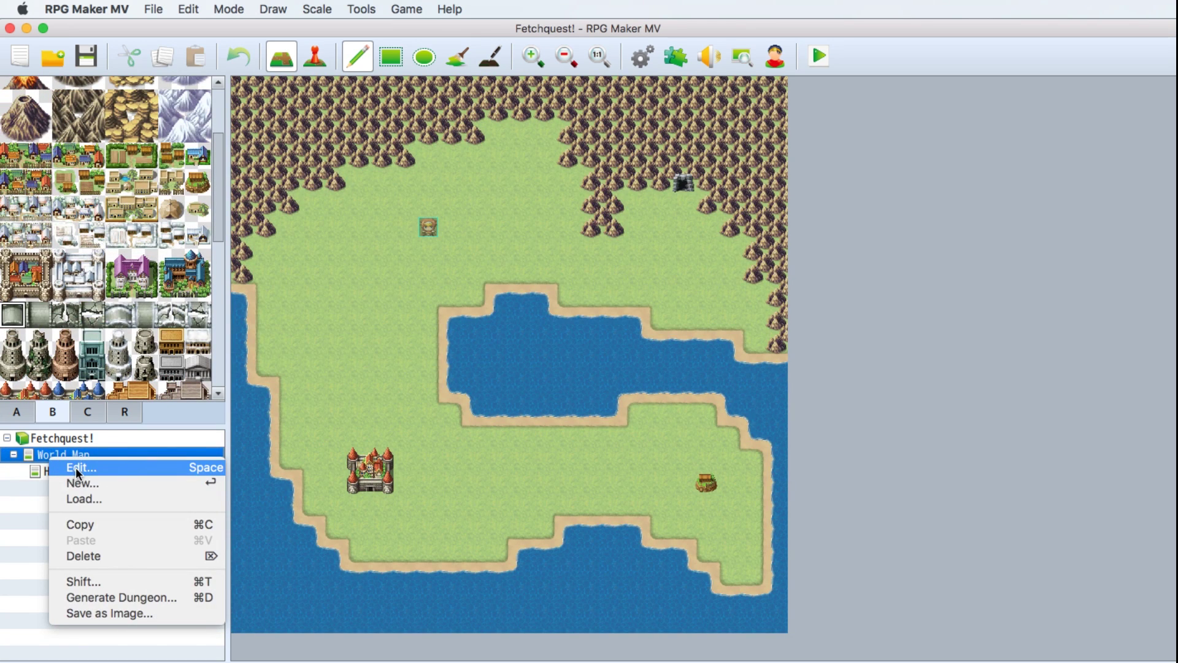
{"action": "left_click", "coordinate": [79, 482]}
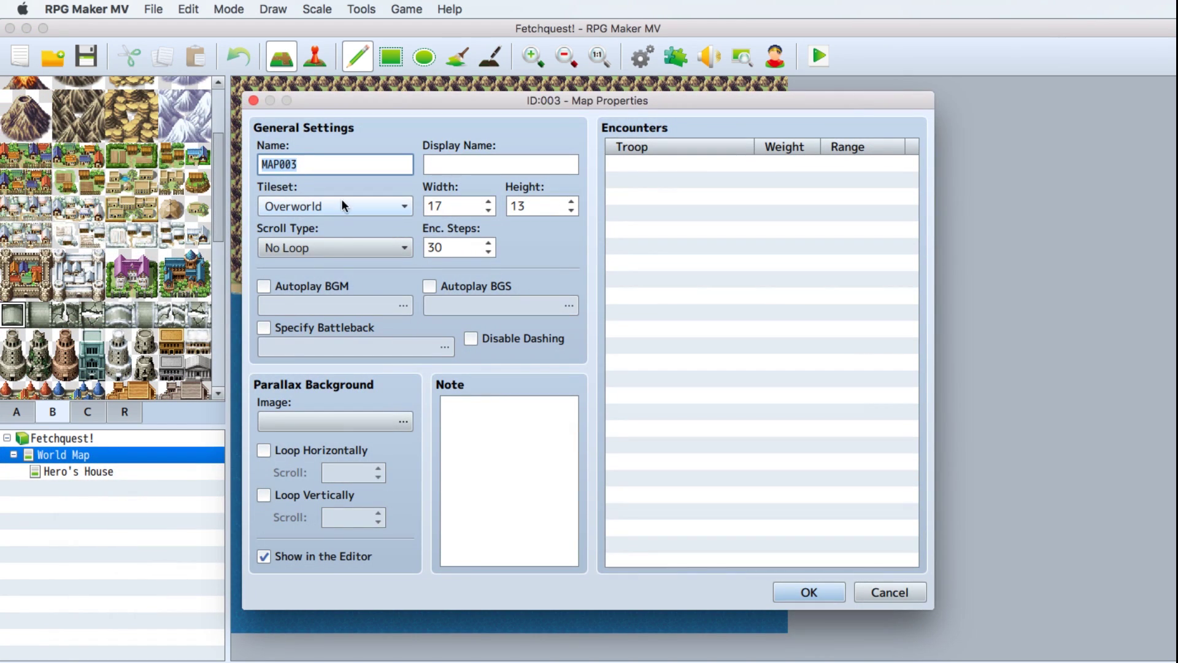
{"action": "left_click", "coordinate": [347, 207]}
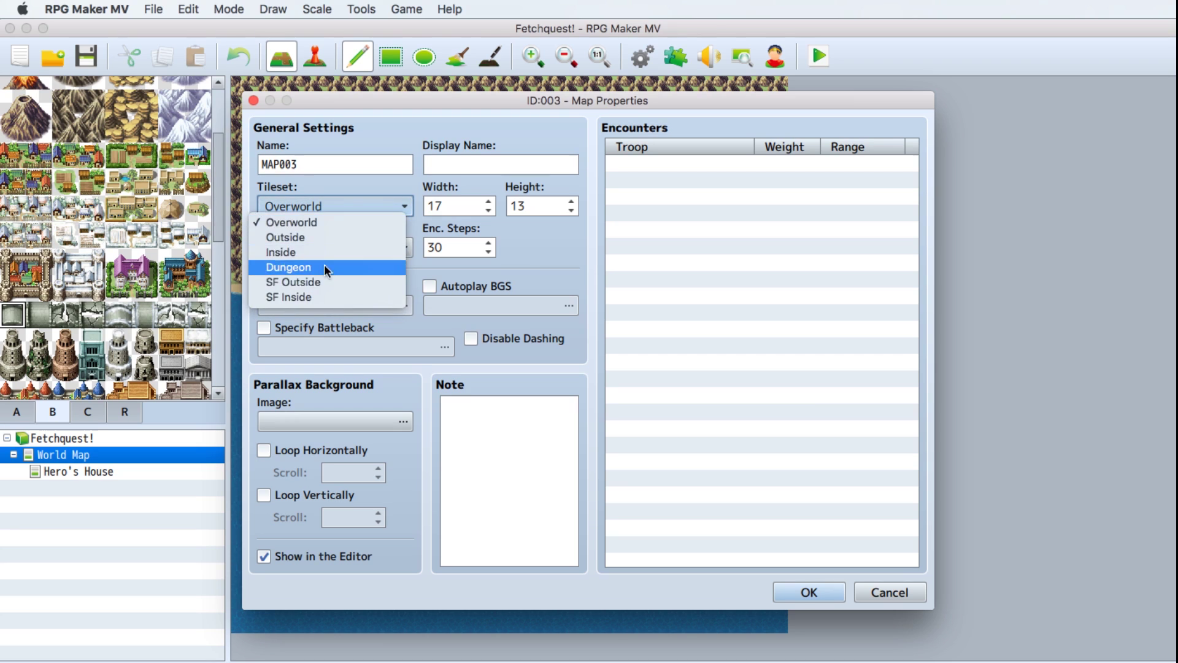
{"action": "left_click", "coordinate": [319, 252]}
{"action": "double_click", "coordinate": [308, 163]}
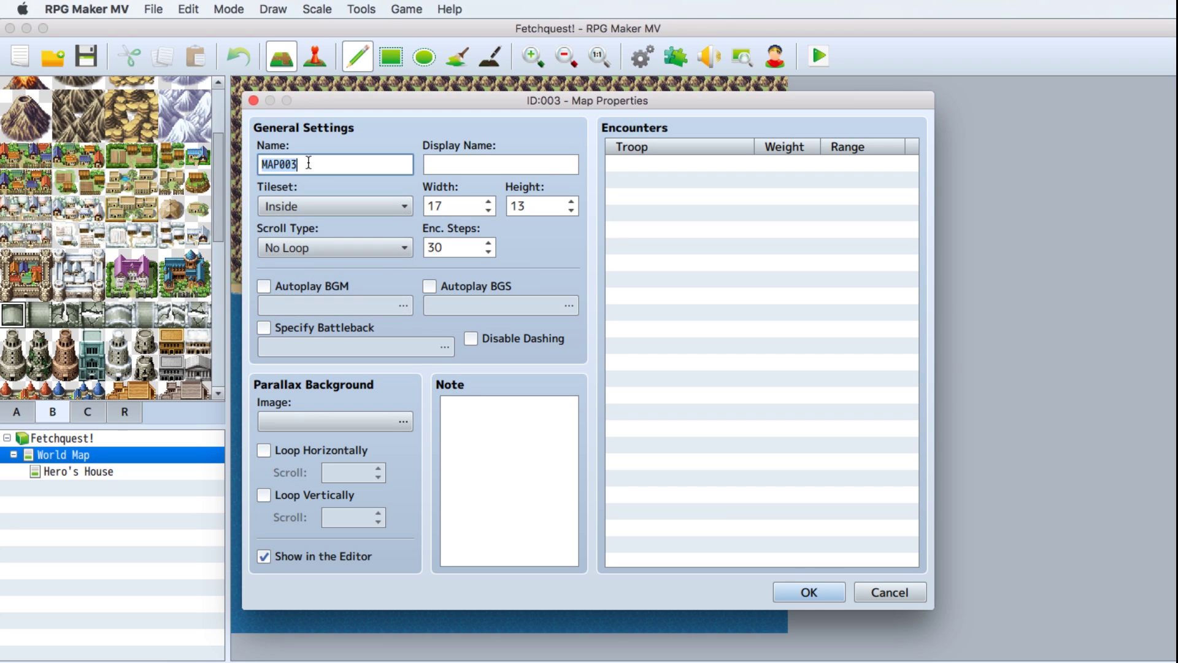
{"action": "type", "text": "Castle"}
{"action": "left_click", "coordinate": [809, 592]}
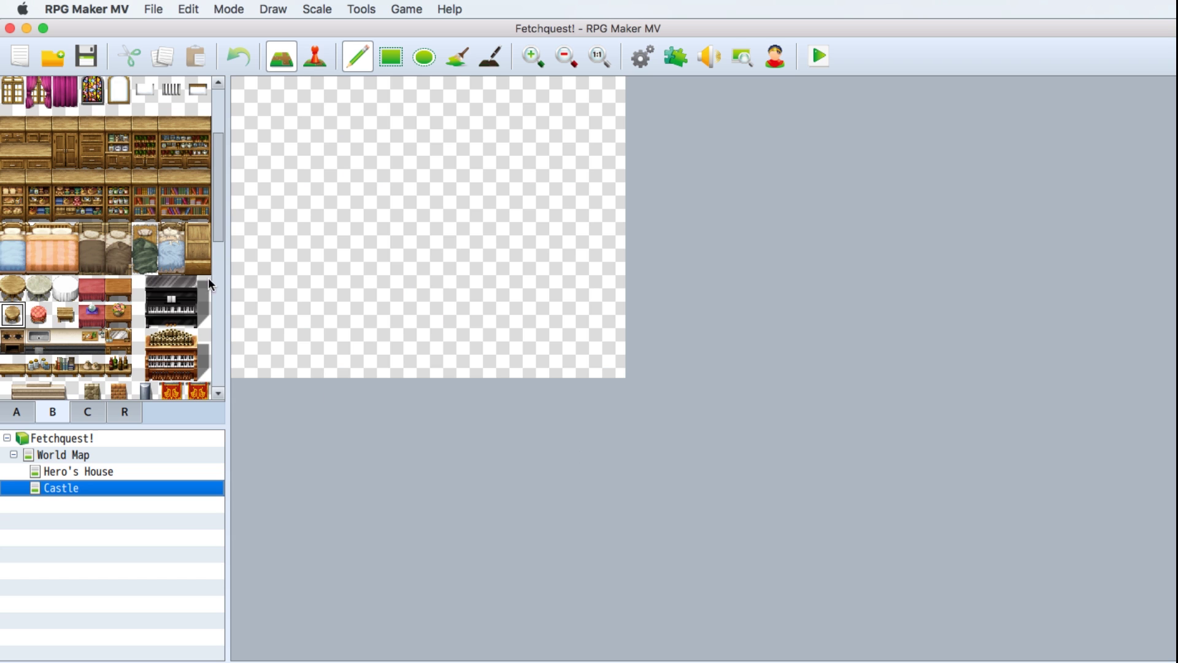
Flood-fill the whole Castle map with the ornate red-orange carpet tile.
{"action": "left_click_drag", "start_coordinate": [219, 174], "coordinate": [218, 191]}
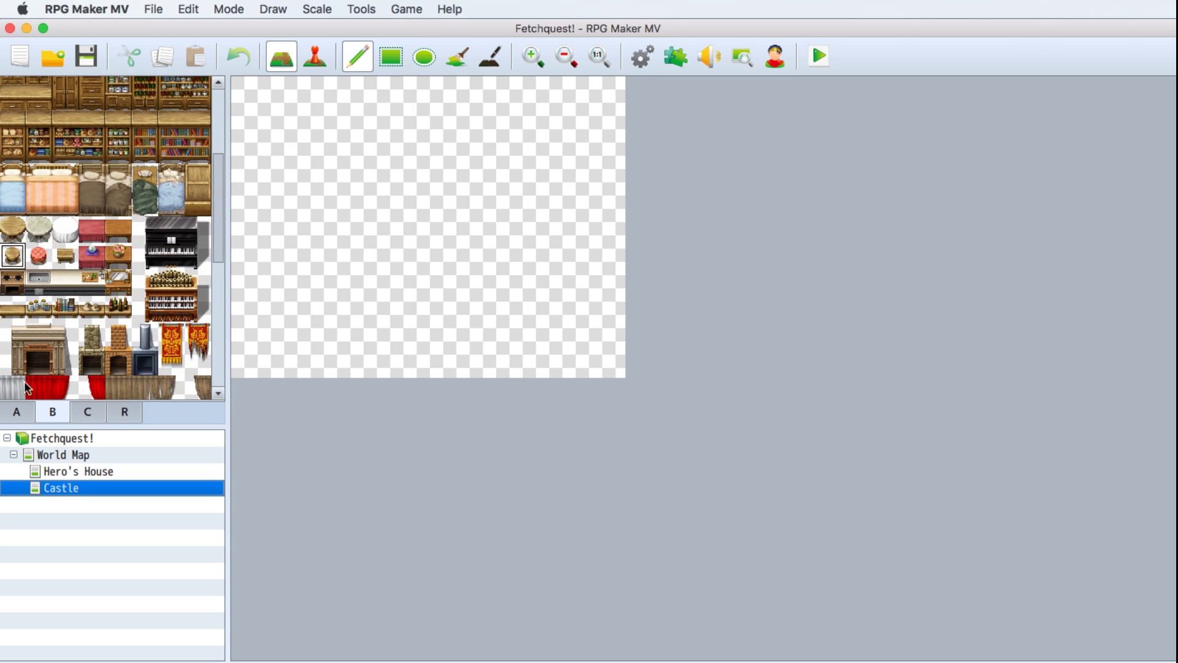
{"action": "left_click", "coordinate": [16, 417]}
{"action": "left_click", "coordinate": [67, 221]}
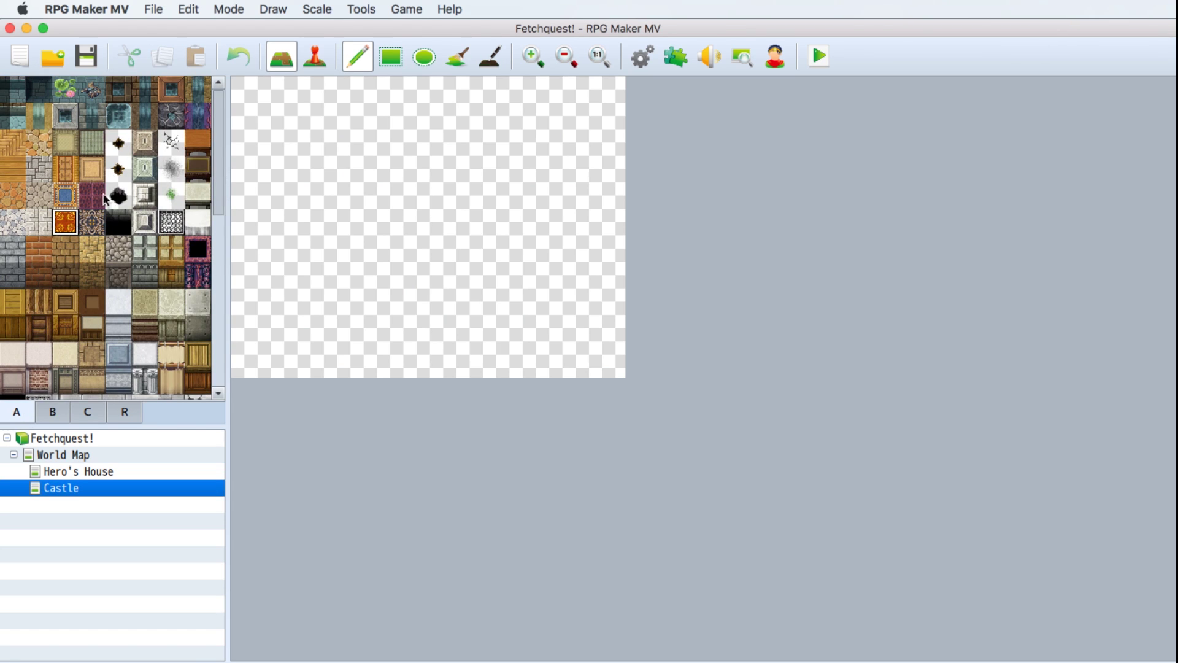
{"action": "left_click", "coordinate": [460, 57]}
{"action": "left_click", "coordinate": [412, 185]}
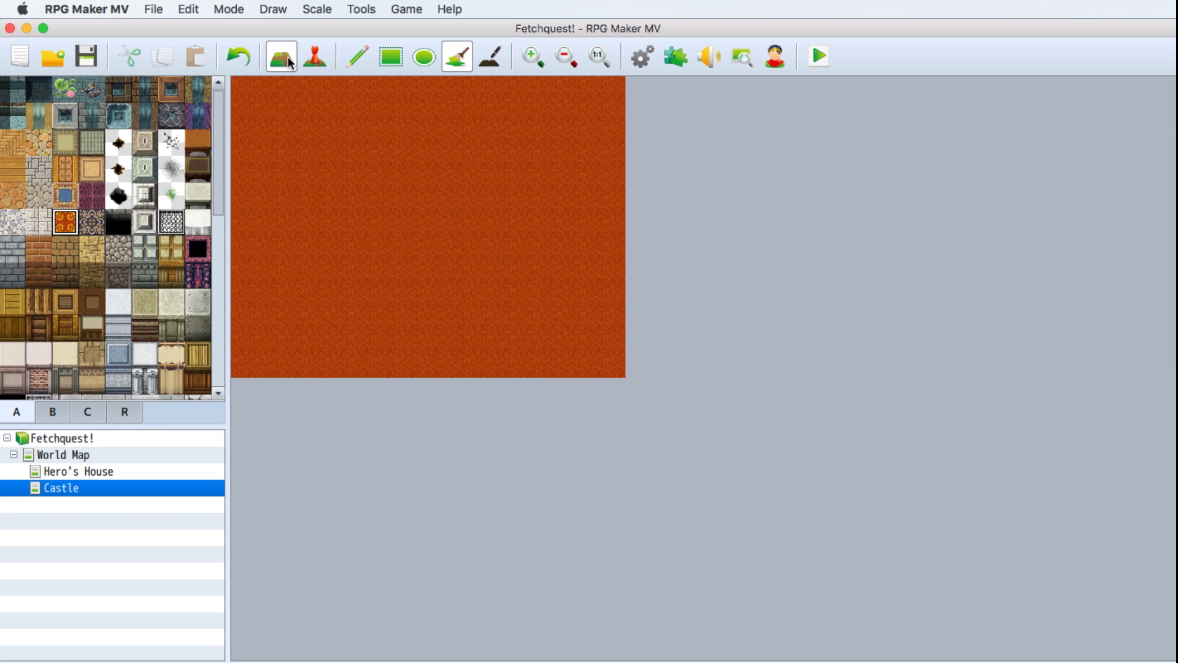
Enclose the room with grey stone castle walls and cut a three-tile-wide carpeted doorway through the middle of the south wall.
{"action": "left_click", "coordinate": [354, 54]}
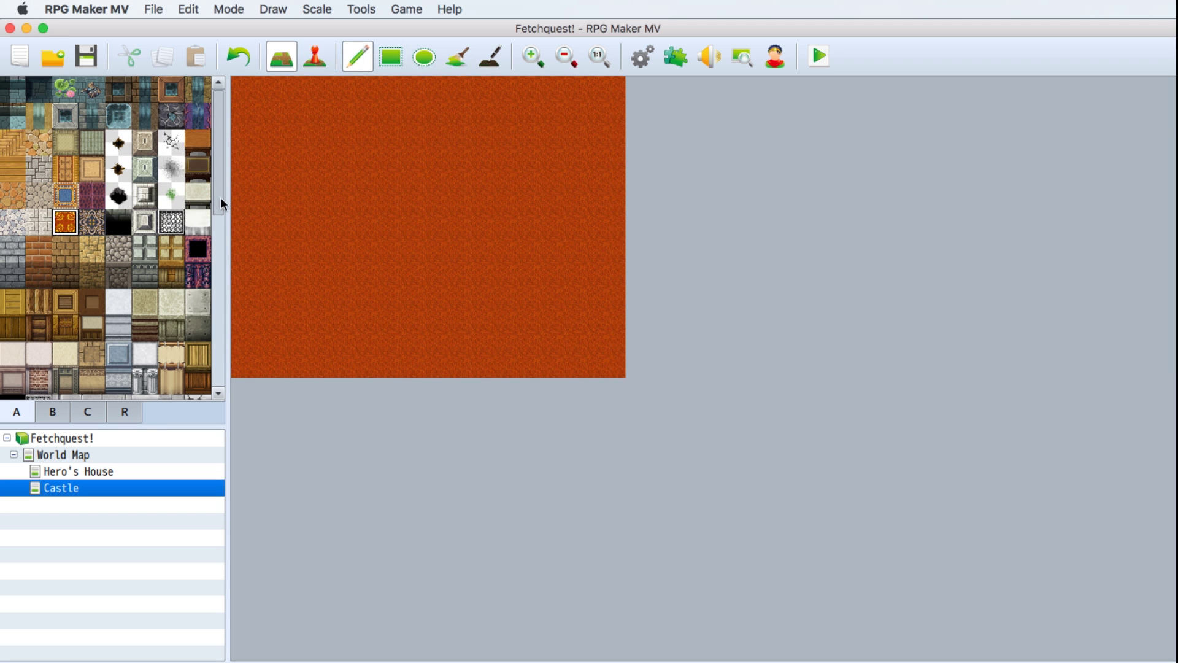
{"action": "left_click_drag", "start_coordinate": [221, 203], "coordinate": [186, 222]}
{"action": "left_click_drag", "start_coordinate": [15, 203], "coordinate": [14, 213]}
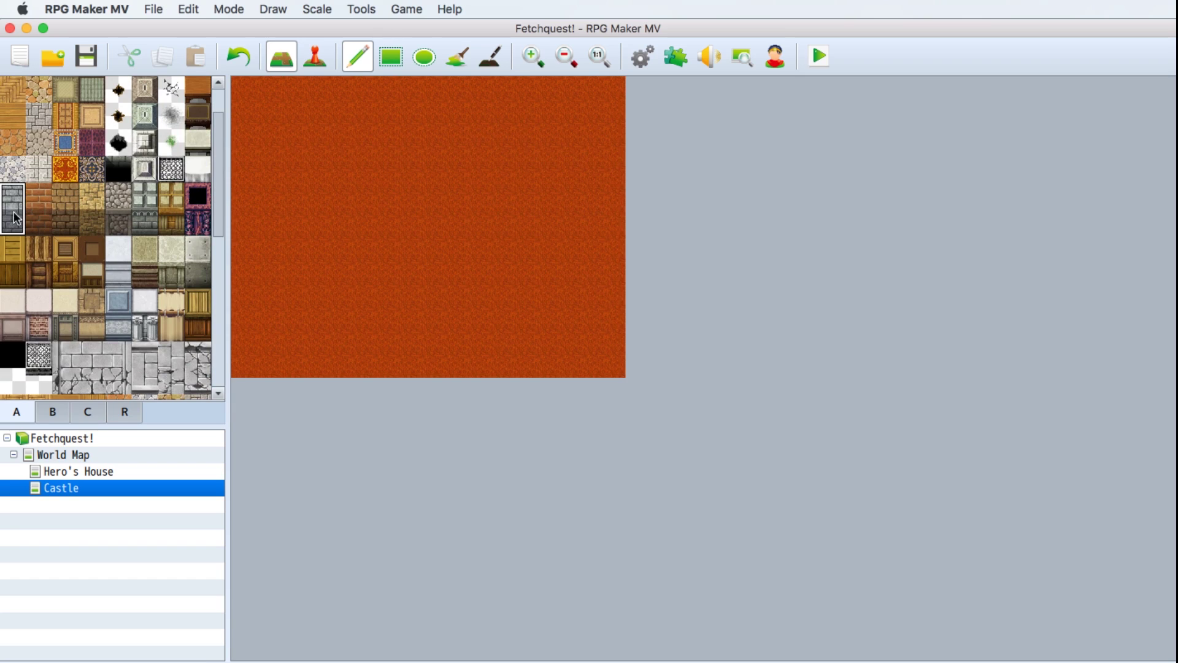
{"action": "left_click_drag", "start_coordinate": [149, 198], "coordinate": [149, 215]}
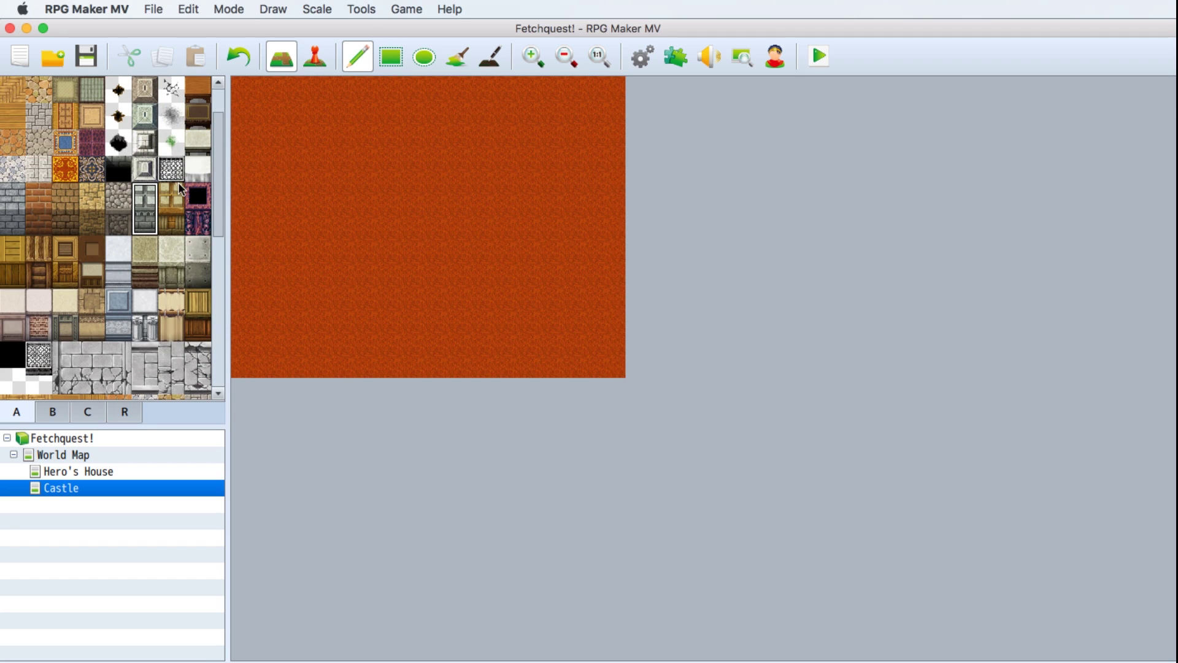
{"action": "mouse_move", "coordinate": [240, 91]}
{"action": "left_mouse_down"}
{"action": "mouse_move", "coordinate": [614, 92]}
{"action": "mouse_move", "coordinate": [616, 340]}
{"action": "mouse_move", "coordinate": [243, 347]}
{"action": "mouse_move", "coordinate": [245, 111]}
{"action": "left_mouse_up"}
{"action": "right_click", "coordinate": [614, 92]}
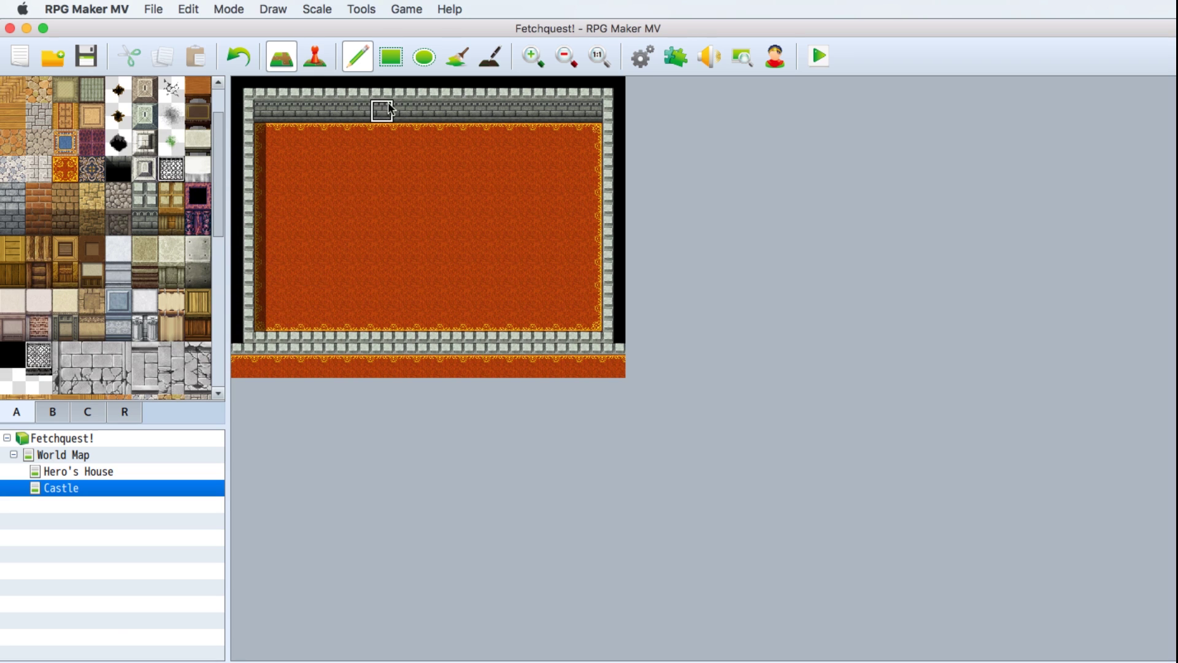
{"action": "left_click_drag", "start_coordinate": [243, 366], "coordinate": [611, 366]}
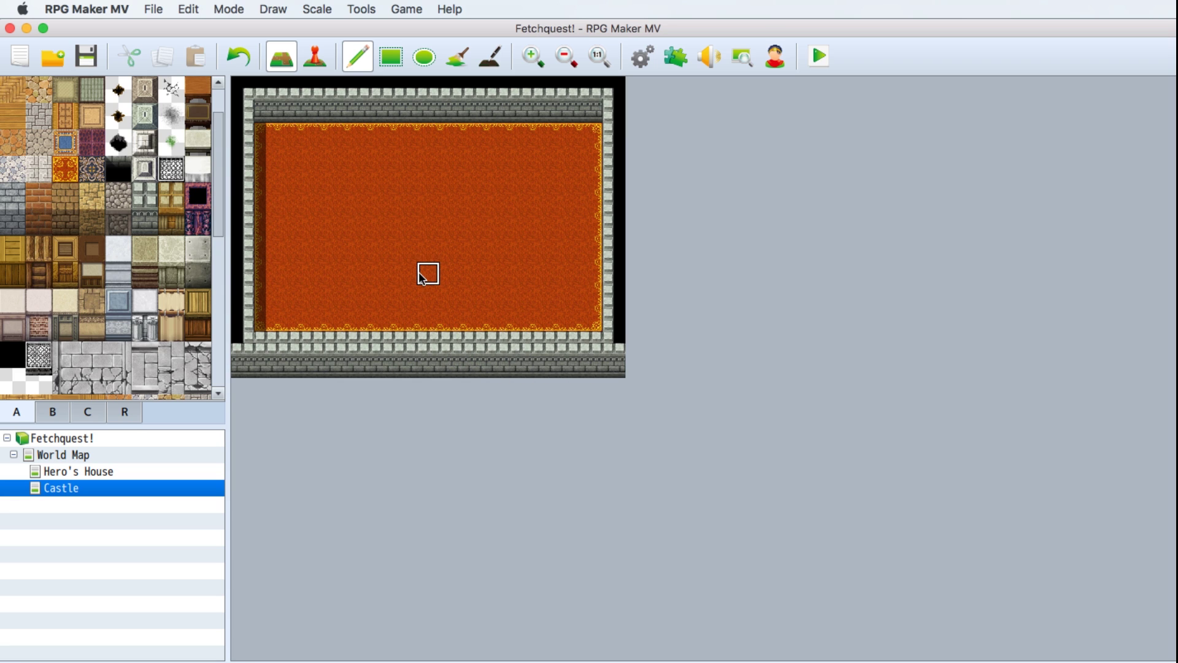
{"action": "left_click_drag", "start_coordinate": [418, 327], "coordinate": [428, 365]}
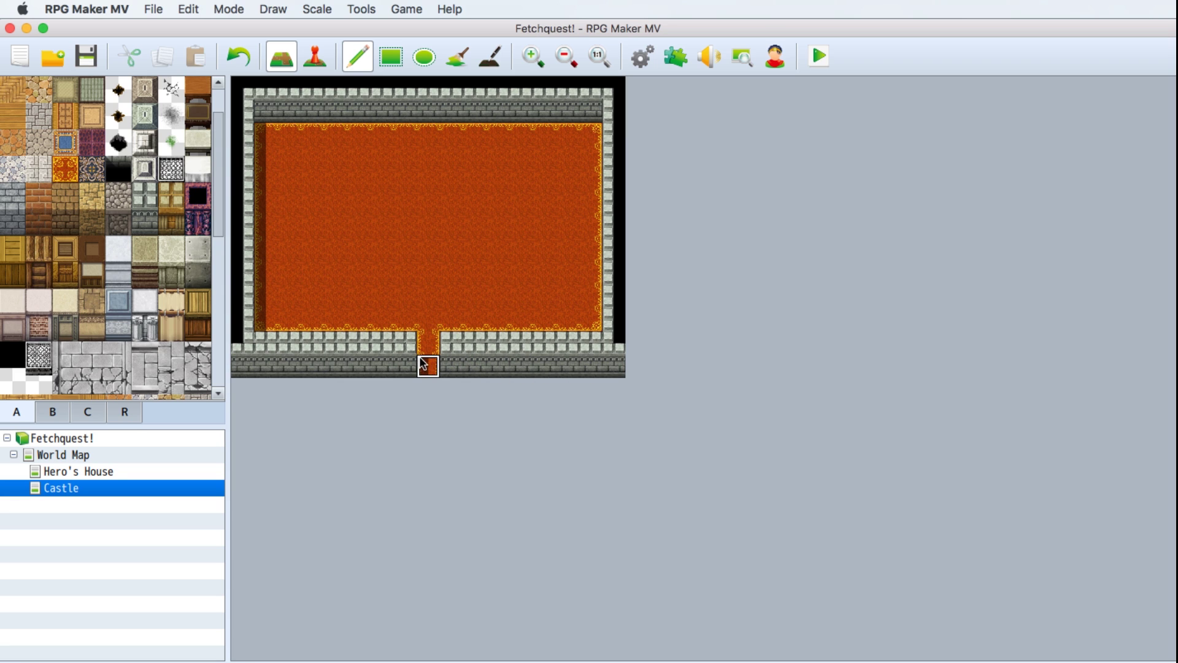
{"action": "mouse_move", "coordinate": [413, 318]}
{"action": "left_mouse_down"}
{"action": "mouse_move", "coordinate": [408, 363]}
{"action": "mouse_move", "coordinate": [450, 318]}
{"action": "mouse_move", "coordinate": [444, 362]}
{"action": "left_mouse_up"}
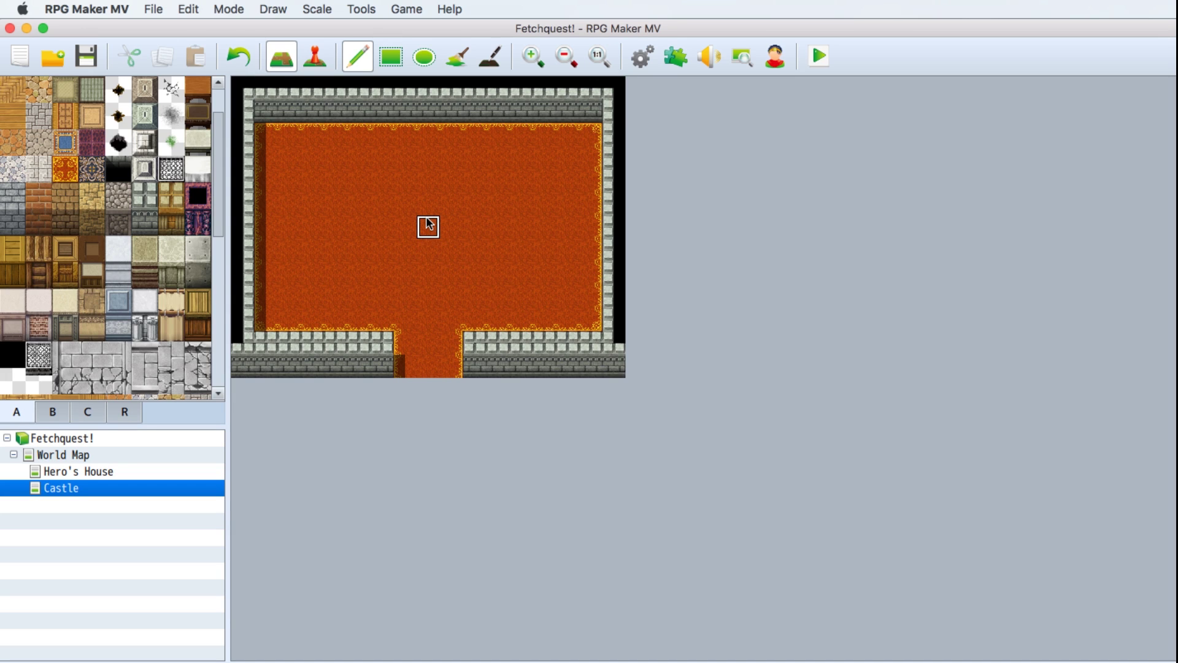
Place the red and gold throne against the middle of the north wall.
{"action": "left_click", "coordinate": [52, 413]}
{"action": "left_click_drag", "start_coordinate": [216, 224], "coordinate": [215, 312]}
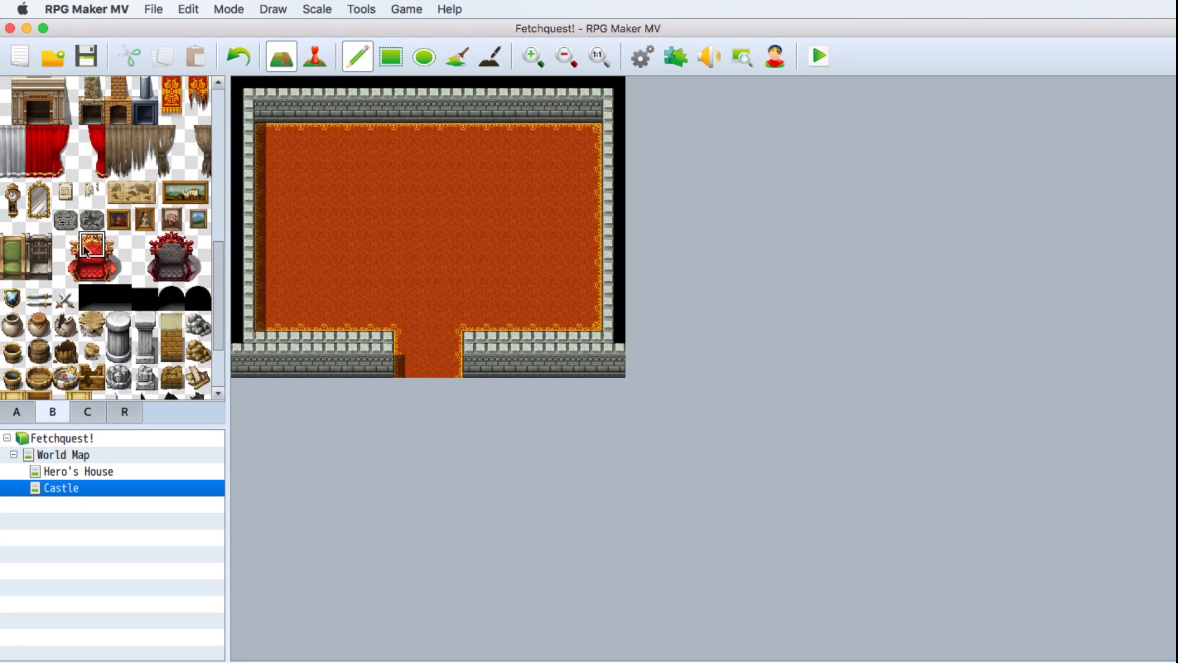
{"action": "left_click_drag", "start_coordinate": [71, 245], "coordinate": [123, 275]}
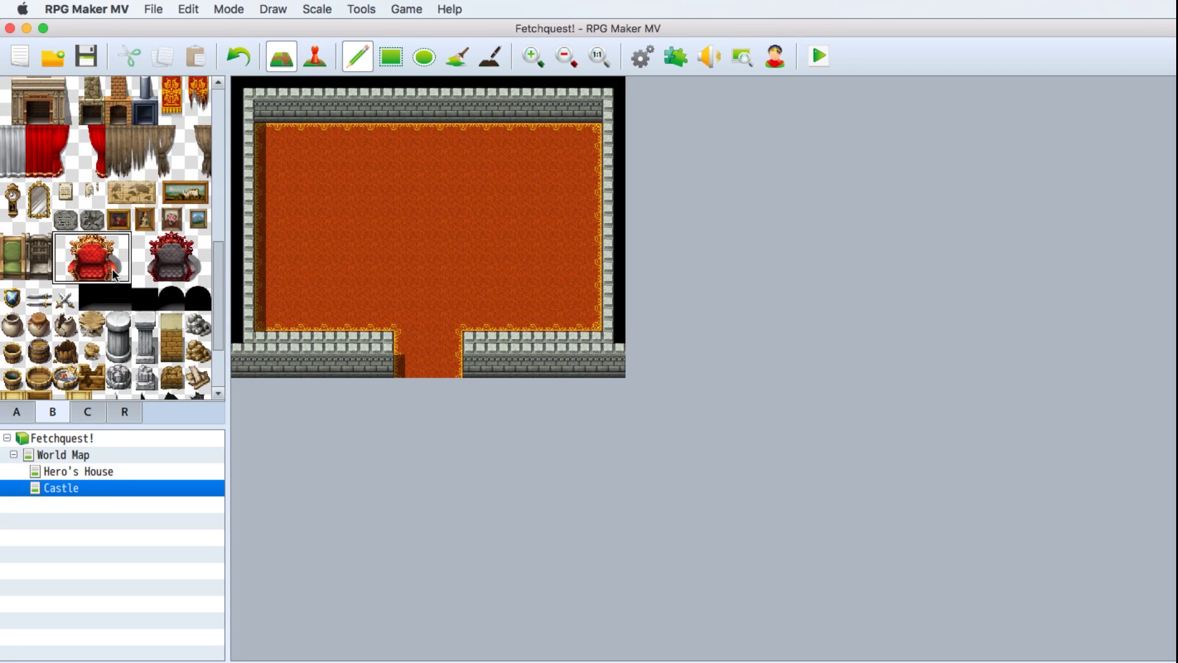
{"action": "left_click", "coordinate": [412, 116]}
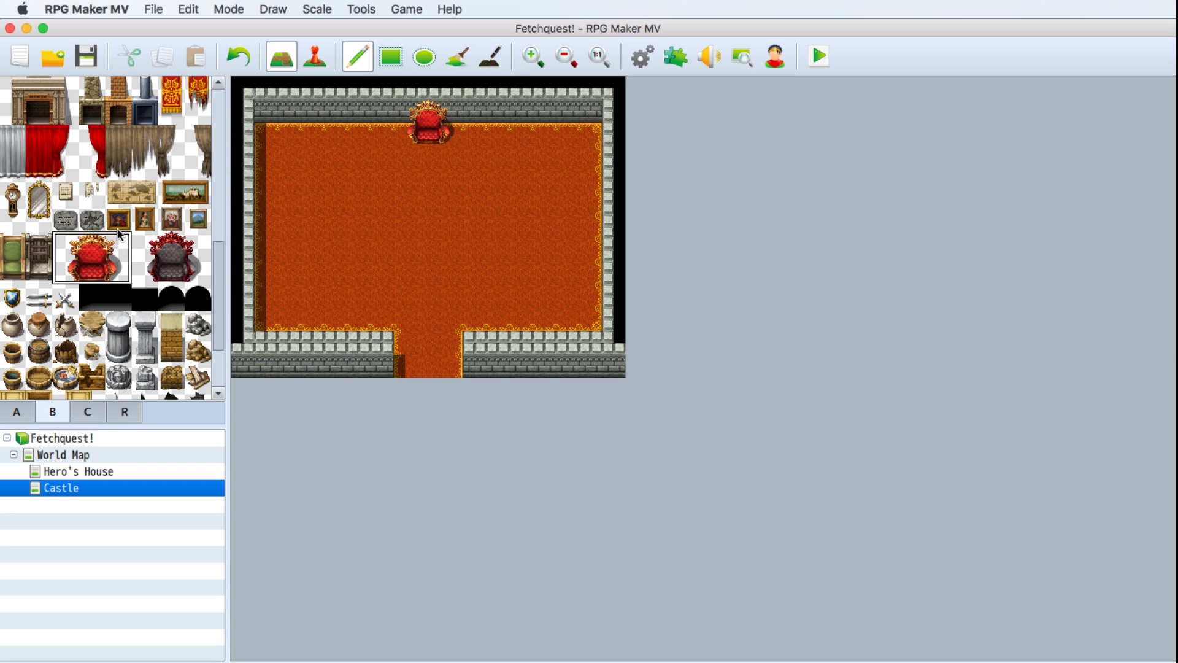
Hang two different framed pictures on the north wall, one three tiles to each side of the throne.
{"action": "left_click", "coordinate": [118, 221]}
{"action": "left_click", "coordinate": [367, 105]}
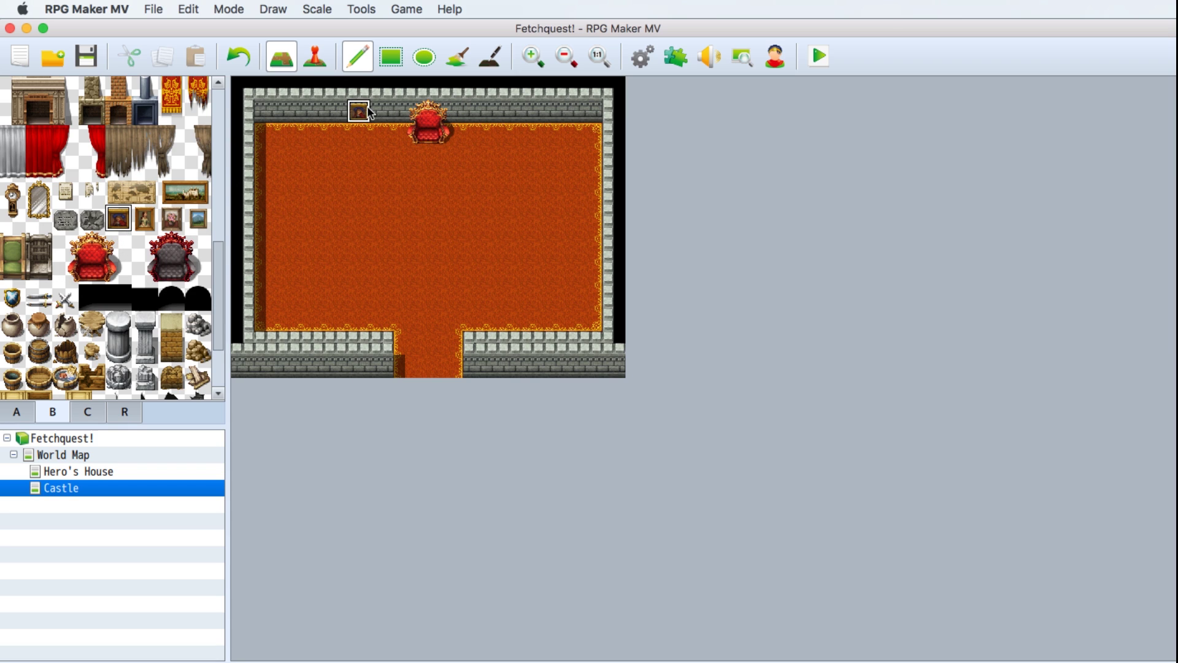
{"action": "left_click", "coordinate": [145, 219]}
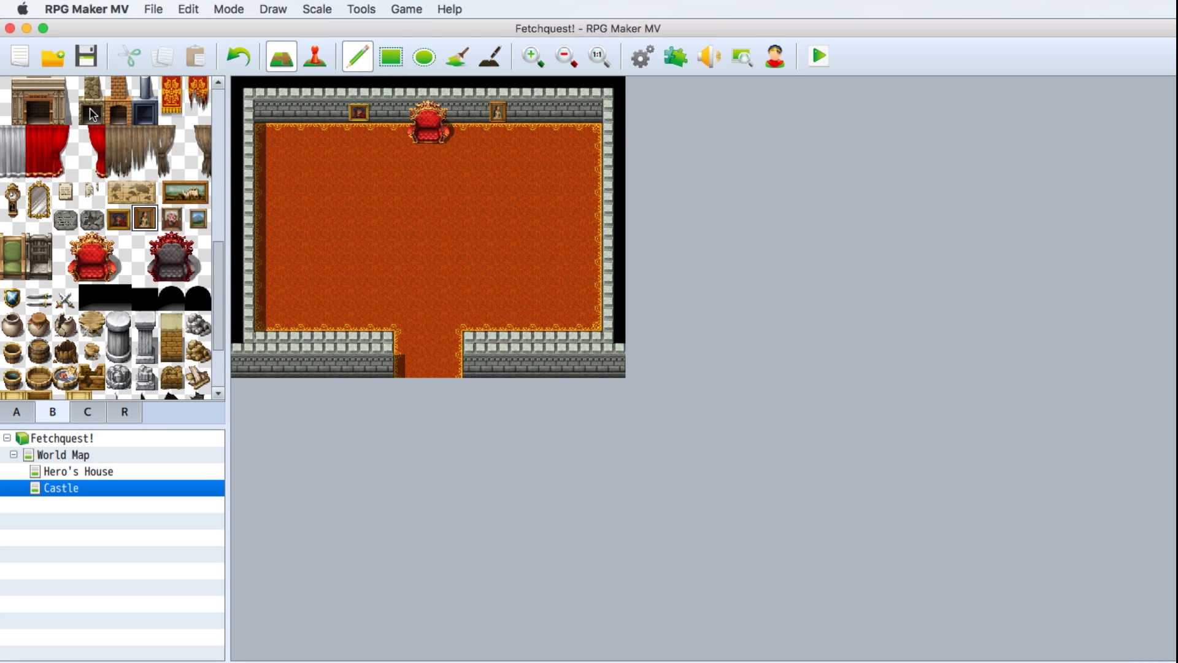
Add two grey stone fireplaces to the north wall, each one tile in from the side walls.
{"action": "left_click_drag", "start_coordinate": [92, 115], "coordinate": [92, 102]}
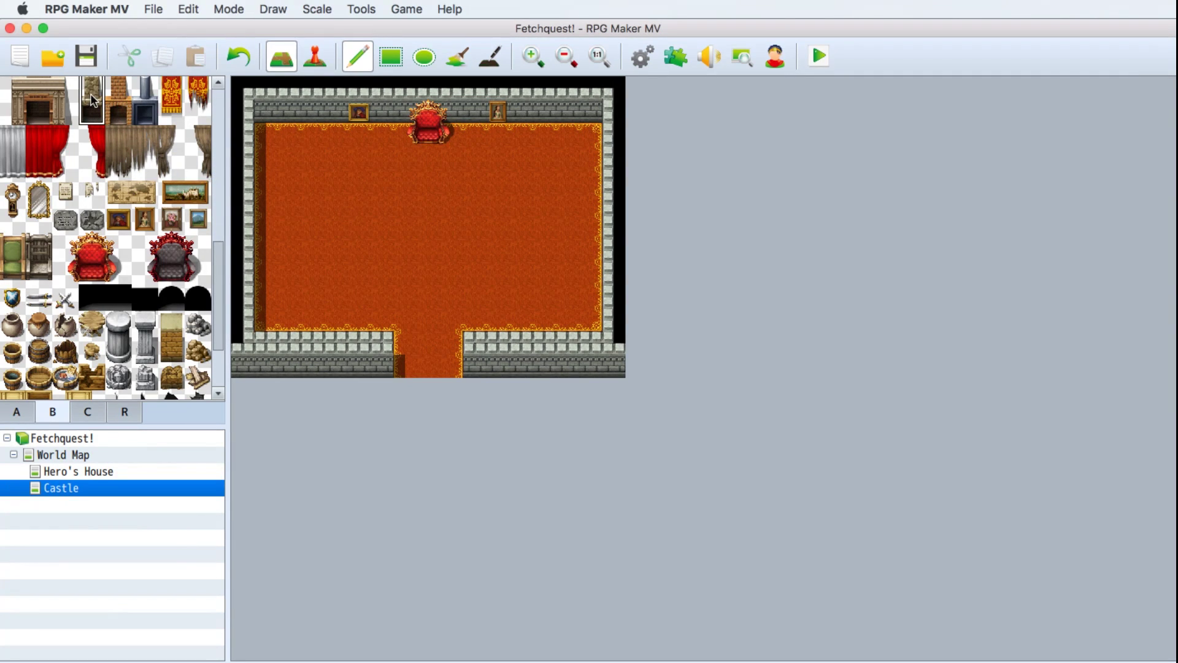
{"action": "left_click", "coordinate": [281, 96]}
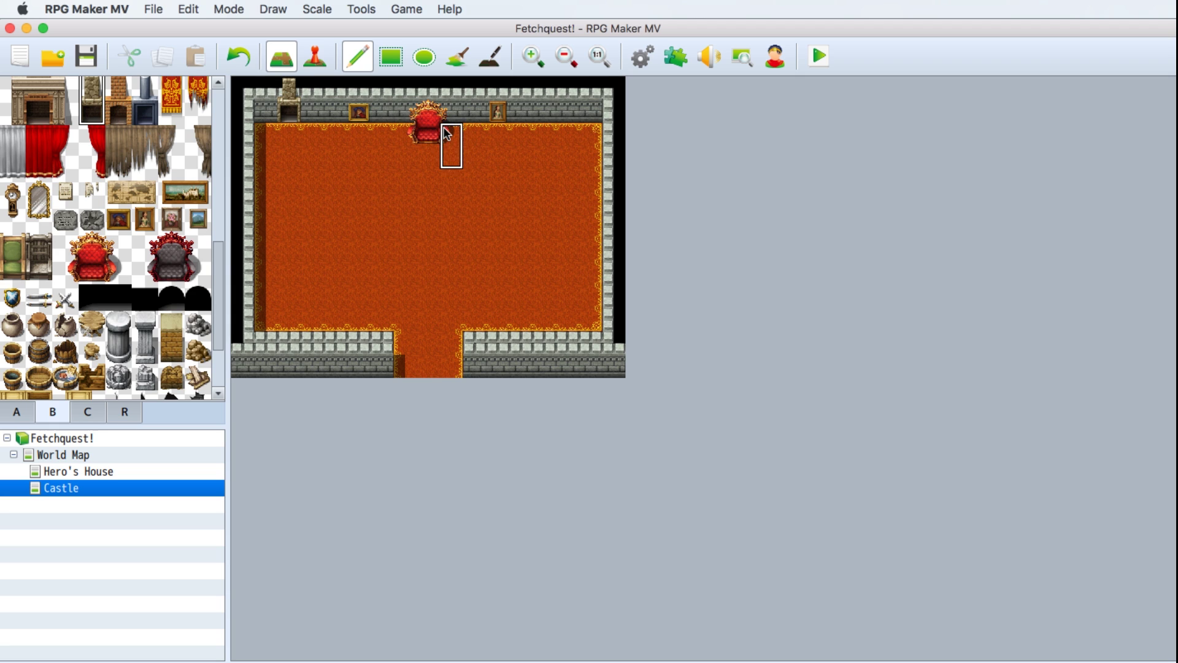
{"action": "left_click", "coordinate": [570, 95]}
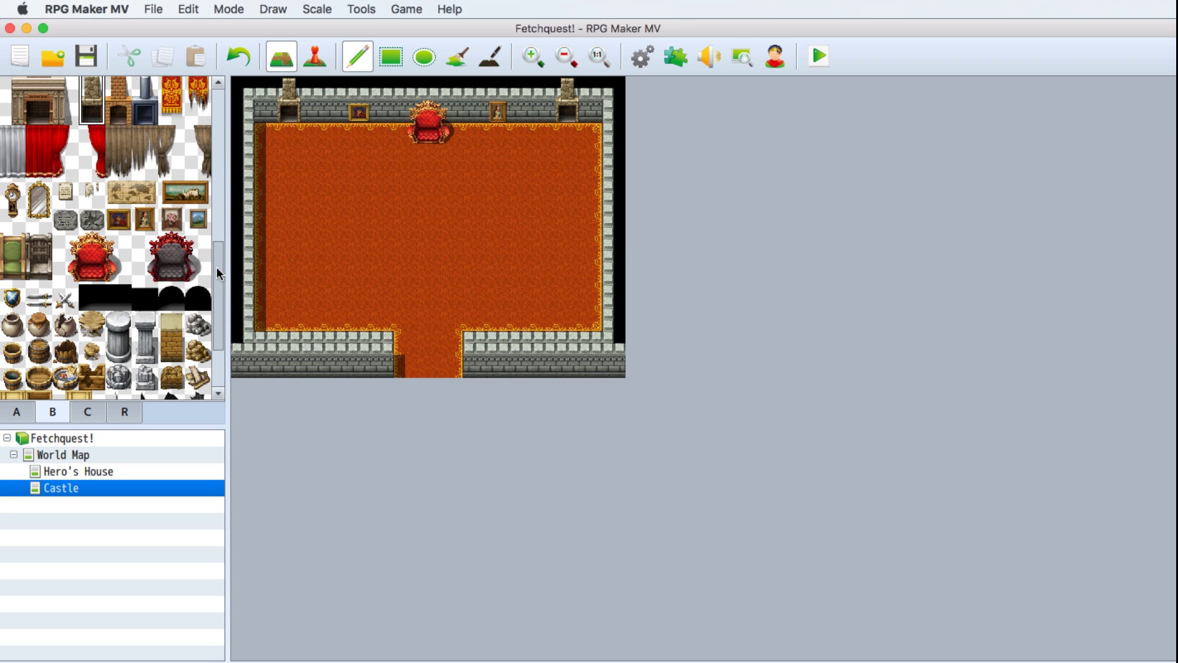
Pave both sides of the room with grey stone floor, leaving a five-by-four-tile carpet at the throne and a three-tile-wide strip to the doorway.
{"action": "left_click", "coordinate": [31, 412]}
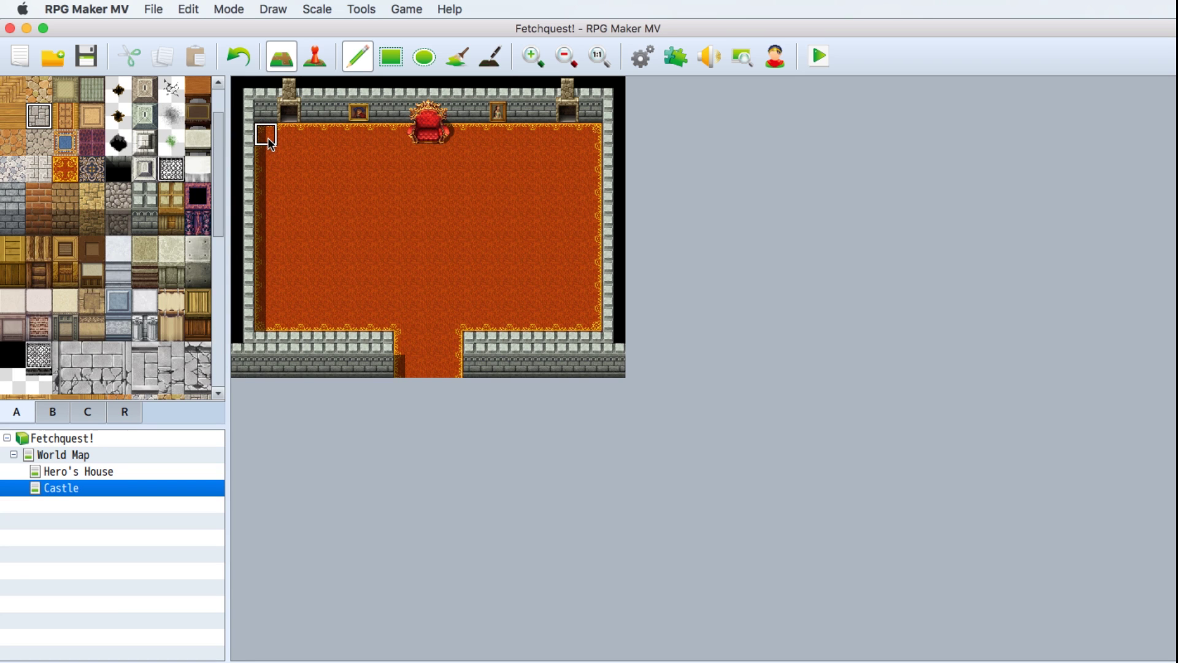
{"action": "mouse_move", "coordinate": [270, 143]}
{"action": "left_mouse_down"}
{"action": "mouse_move", "coordinate": [355, 136]}
{"action": "mouse_move", "coordinate": [359, 225]}
{"action": "mouse_move", "coordinate": [377, 226]}
{"action": "mouse_move", "coordinate": [351, 226]}
{"action": "mouse_move", "coordinate": [387, 228]}
{"action": "mouse_move", "coordinate": [385, 309]}
{"action": "mouse_move", "coordinate": [282, 304]}
{"action": "mouse_move", "coordinate": [279, 163]}
{"action": "mouse_move", "coordinate": [265, 201]}
{"action": "mouse_move", "coordinate": [265, 313]}
{"action": "mouse_move", "coordinate": [284, 297]}
{"action": "mouse_move", "coordinate": [319, 158]}
{"action": "mouse_move", "coordinate": [339, 265]}
{"action": "mouse_move", "coordinate": [329, 295]}
{"action": "mouse_move", "coordinate": [361, 276]}
{"action": "mouse_move", "coordinate": [359, 301]}
{"action": "left_mouse_up"}
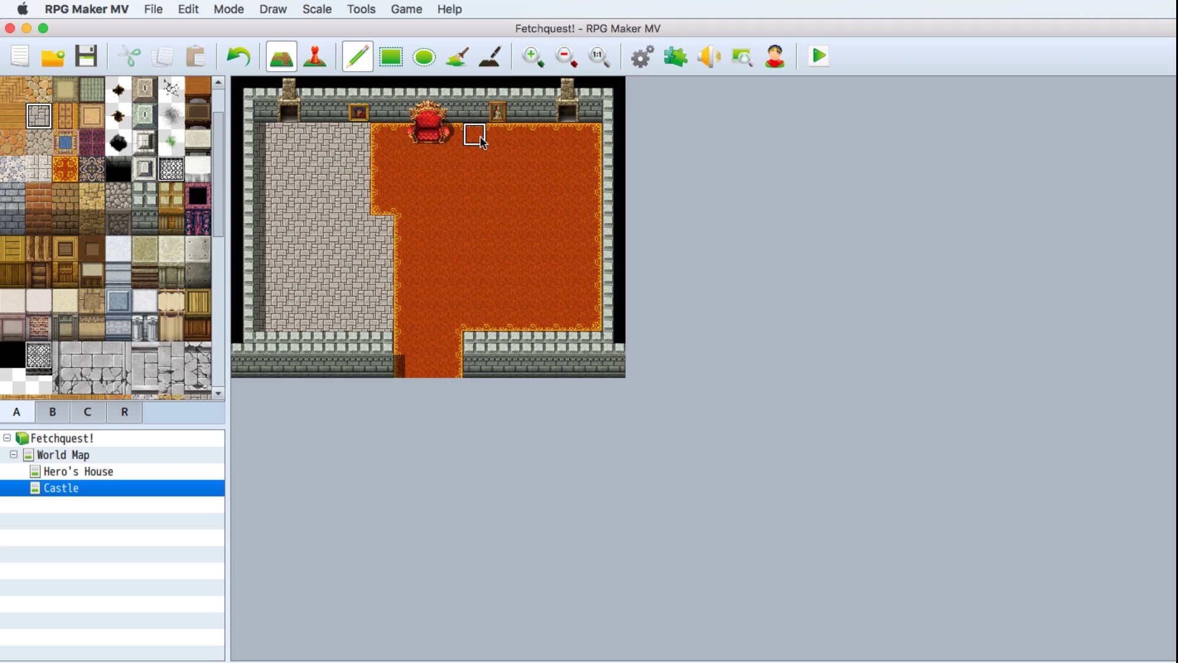
{"action": "mouse_move", "coordinate": [476, 305]}
{"action": "left_mouse_down"}
{"action": "mouse_move", "coordinate": [474, 318]}
{"action": "mouse_move", "coordinate": [491, 137]}
{"action": "mouse_move", "coordinate": [568, 142]}
{"action": "mouse_move", "coordinate": [588, 153]}
{"action": "mouse_move", "coordinate": [584, 296]}
{"action": "mouse_move", "coordinate": [560, 310]}
{"action": "mouse_move", "coordinate": [543, 198]}
{"action": "mouse_move", "coordinate": [525, 221]}
{"action": "mouse_move", "coordinate": [565, 197]}
{"action": "mouse_move", "coordinate": [531, 255]}
{"action": "mouse_move", "coordinate": [494, 264]}
{"action": "mouse_move", "coordinate": [501, 305]}
{"action": "left_mouse_up"}
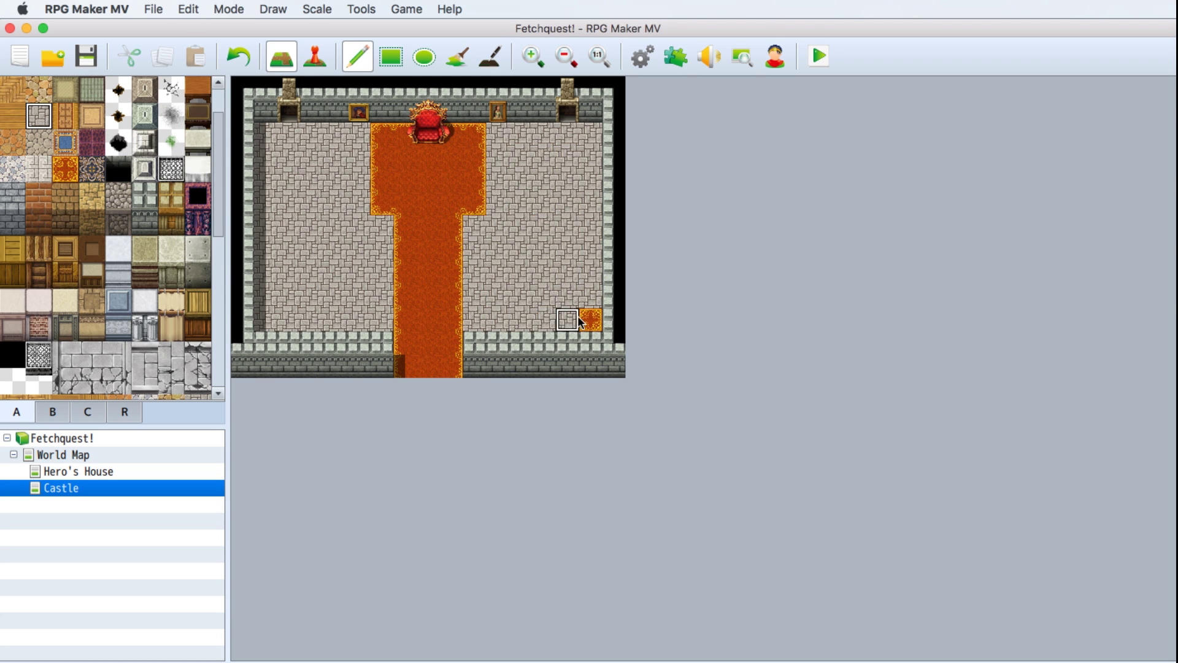
{"action": "key", "text": "super+z"}
Line up five round stone pillars west of the carpet, from the north wall down to the south wall.
{"action": "left_click", "coordinate": [56, 409]}
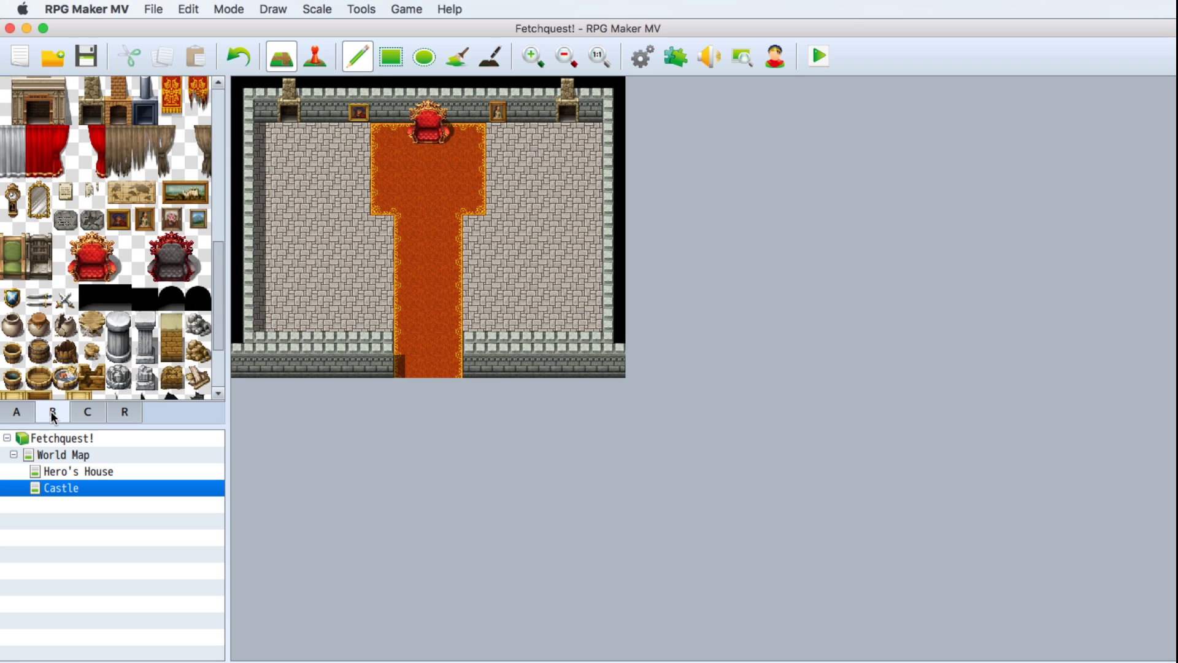
{"action": "left_click_drag", "start_coordinate": [117, 328], "coordinate": [117, 353]}
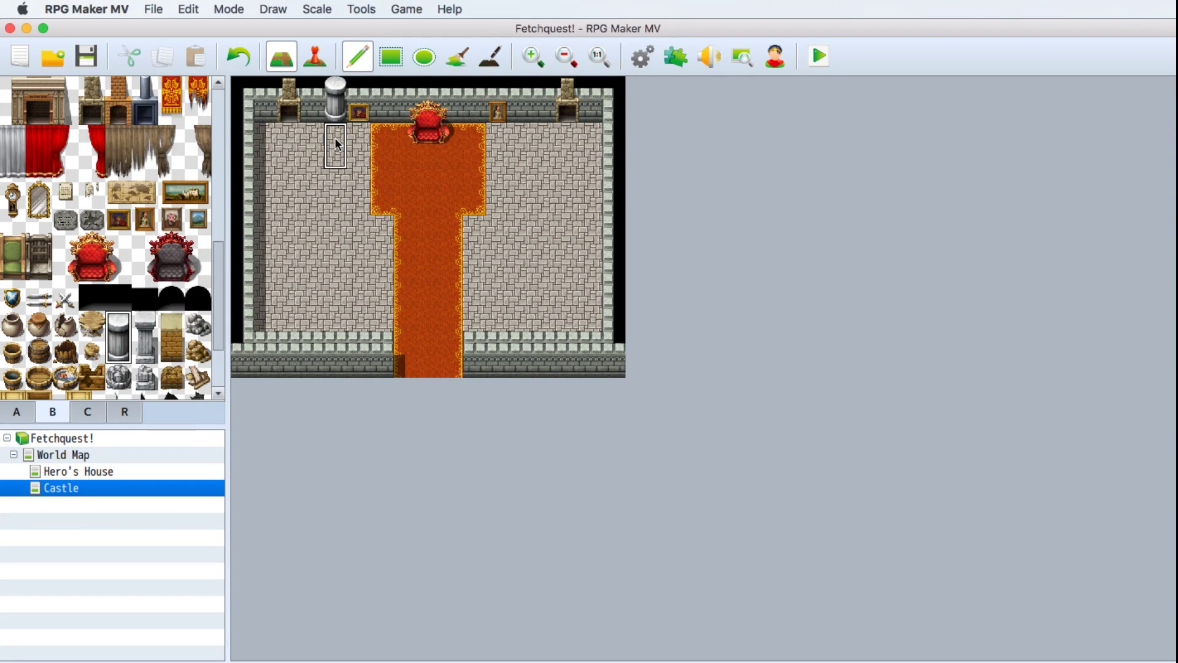
{"action": "key", "text": "ctrl+z"}
{"action": "left_click", "coordinate": [336, 119]}
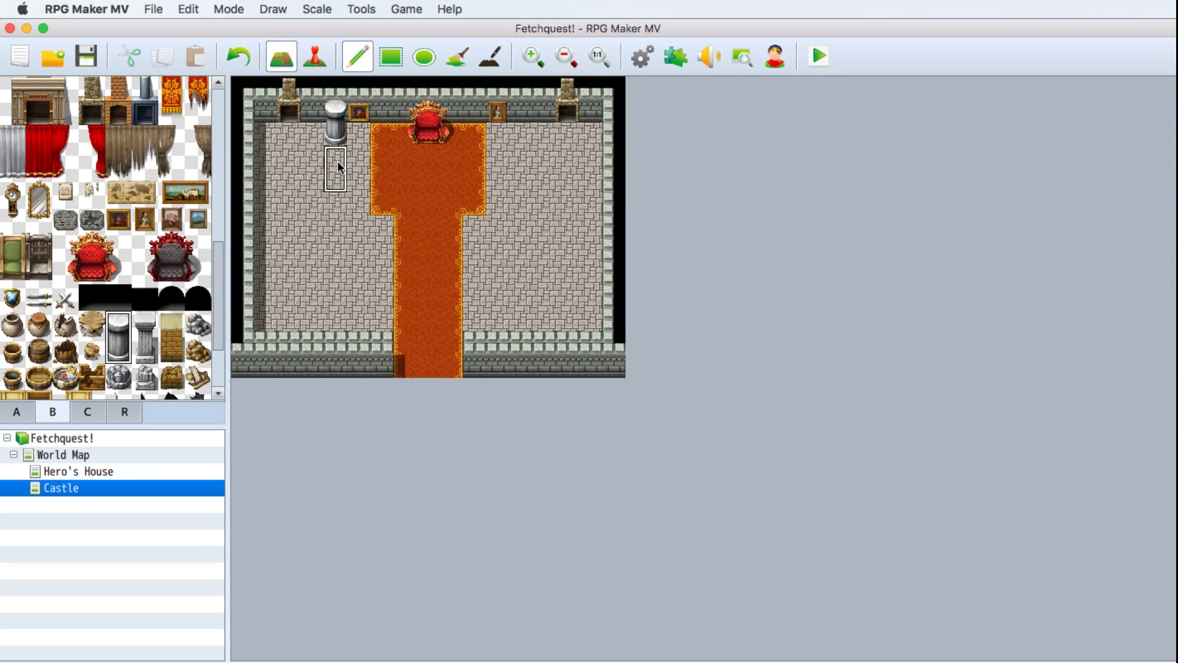
{"action": "left_click", "coordinate": [337, 164]}
{"action": "left_click", "coordinate": [335, 207]}
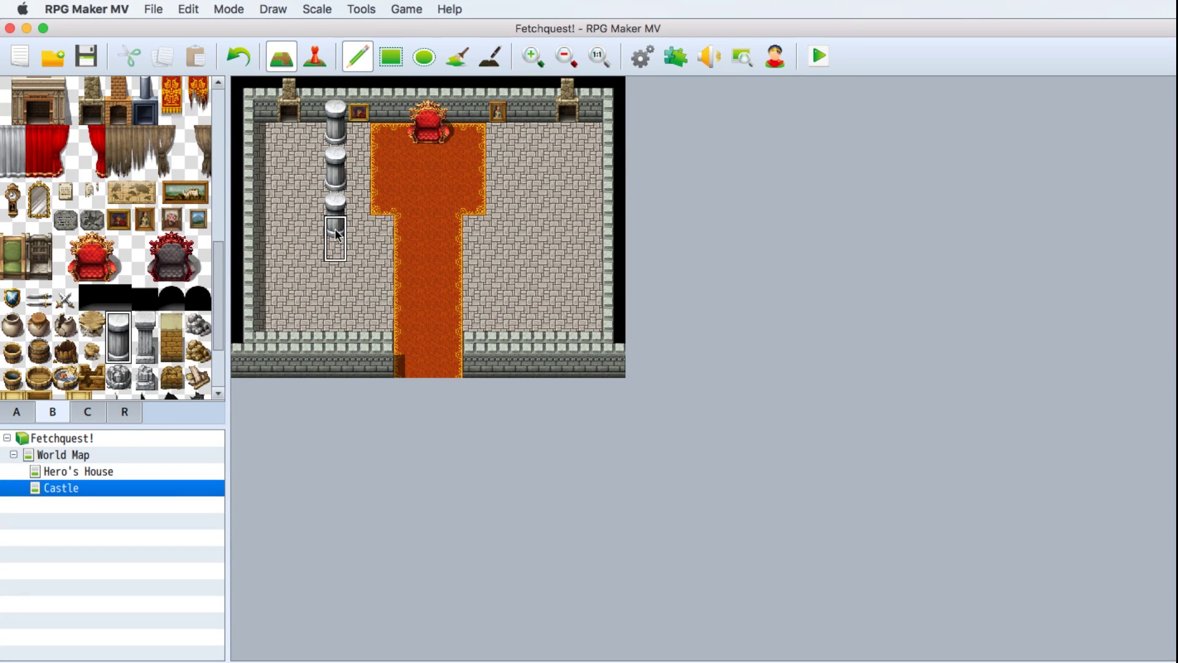
{"action": "left_click", "coordinate": [335, 252]}
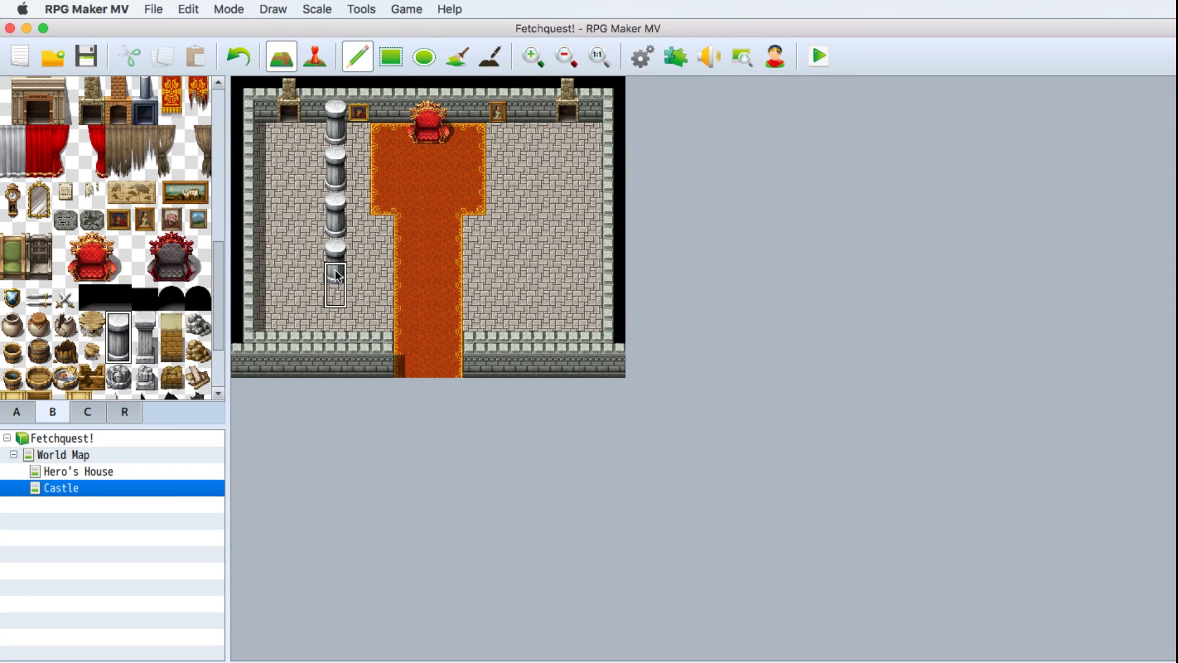
{"action": "left_click", "coordinate": [335, 304]}
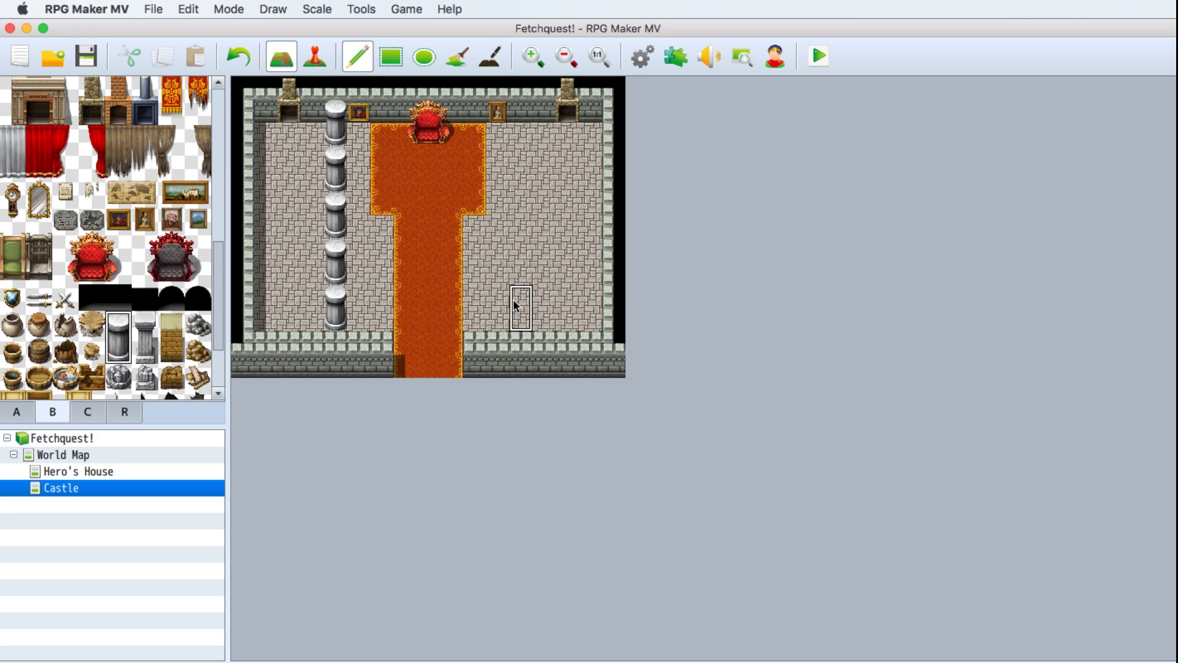
Line up five round stone pillars east of the carpet, mirroring the western row from the south wall up to the north wall.
{"action": "left_click", "coordinate": [517, 305]}
{"action": "left_click", "coordinate": [520, 255]}
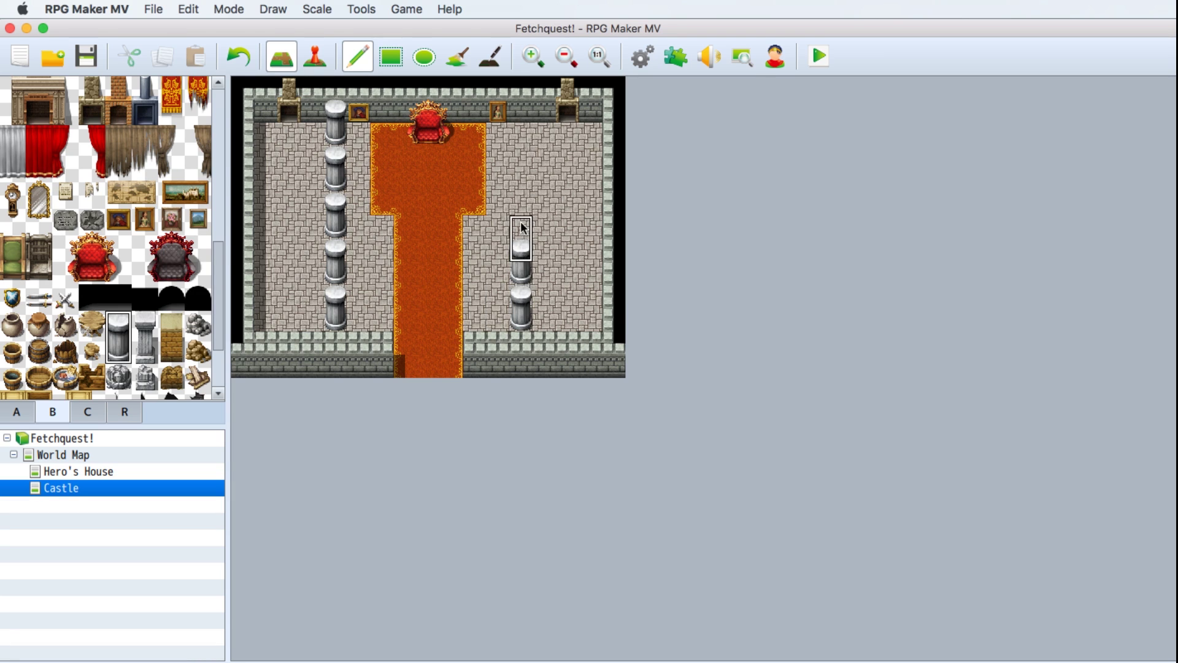
{"action": "left_click", "coordinate": [521, 215]}
{"action": "left_click", "coordinate": [520, 168]}
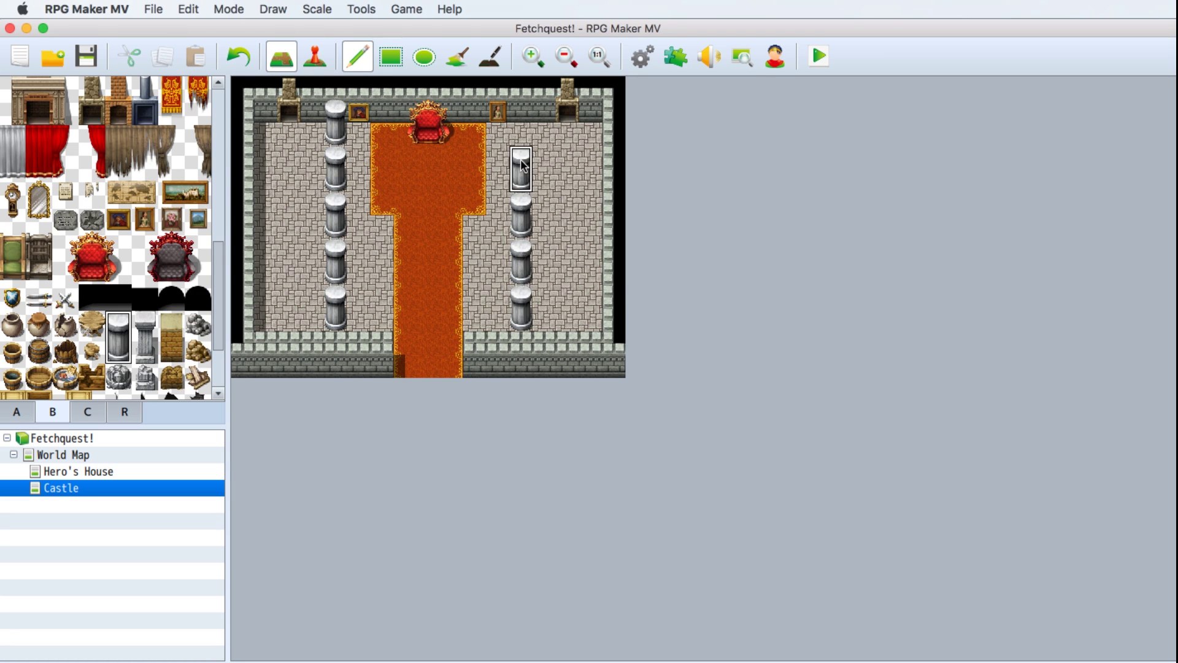
{"action": "left_click", "coordinate": [521, 120]}
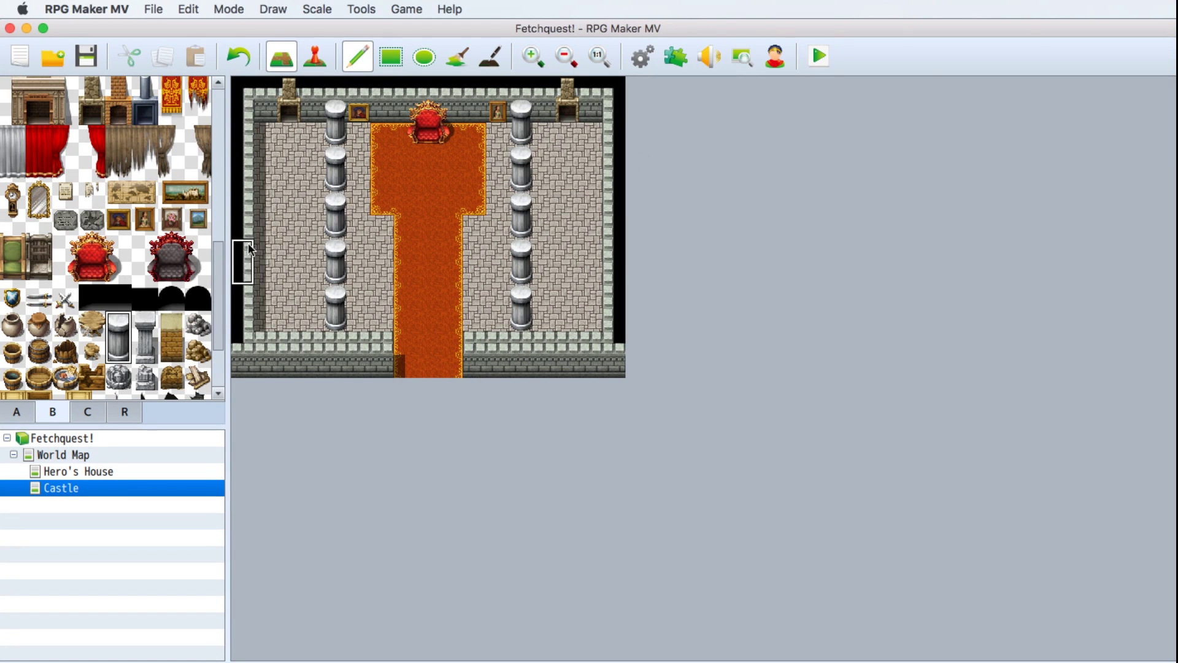
Create a new map named Hermit's Cave beneath World Map, using the Dungeon tileset.
{"action": "left_click", "coordinate": [57, 454]}
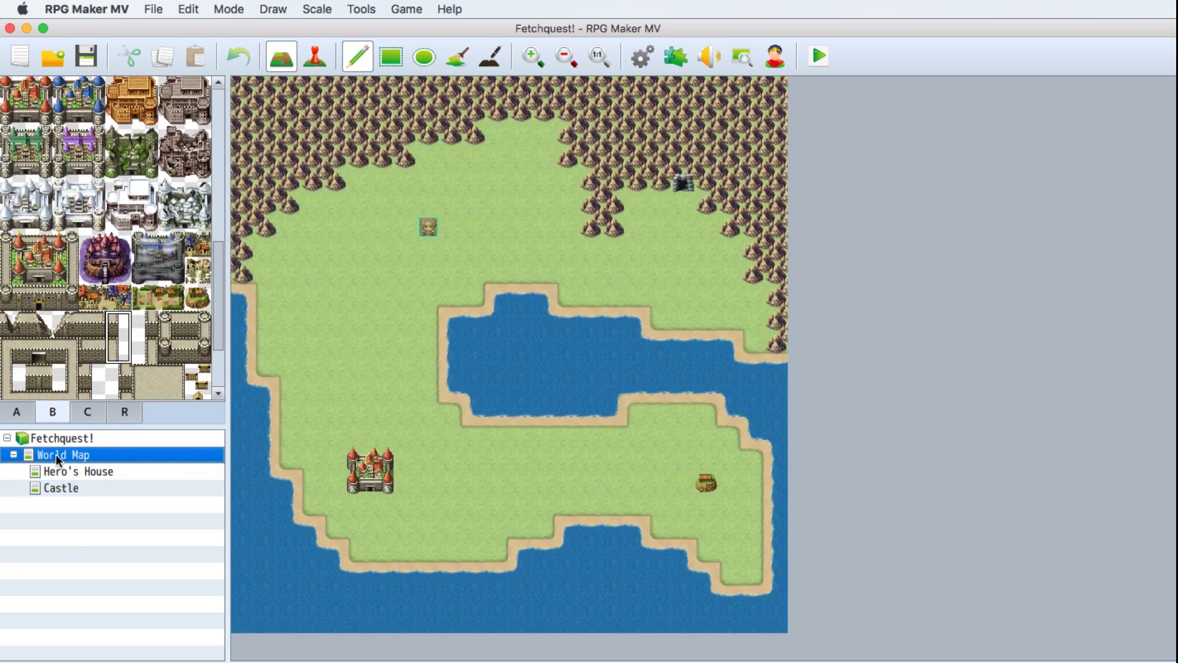
{"action": "right_click", "coordinate": [57, 454]}
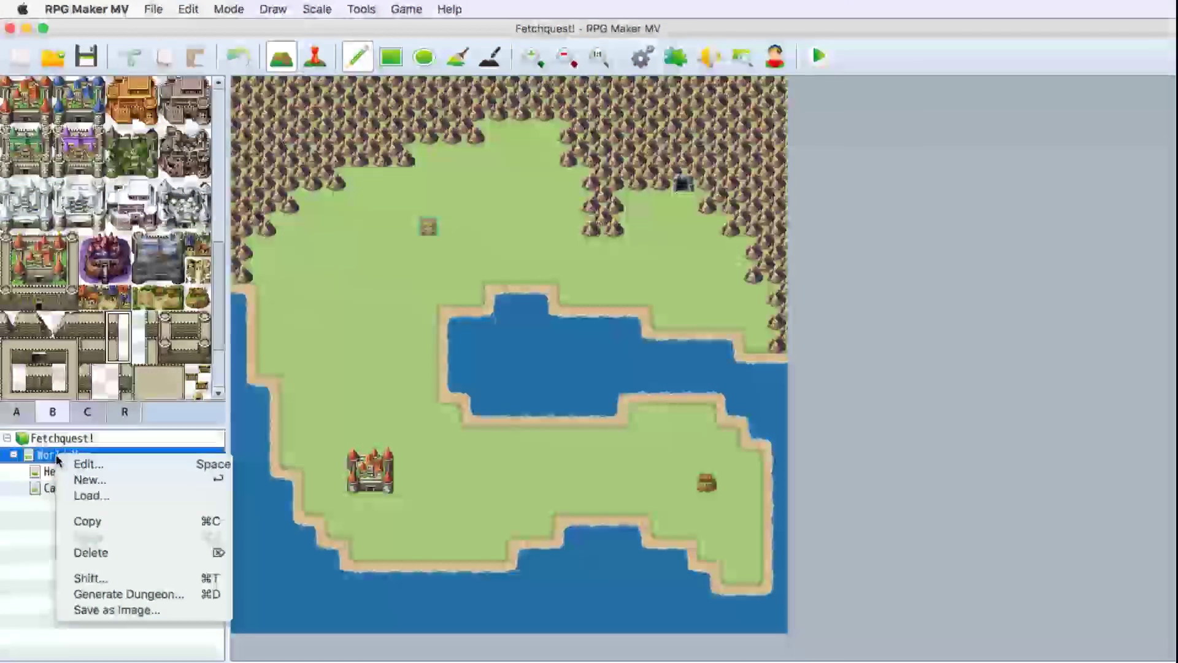
{"action": "left_click", "coordinate": [94, 477]}
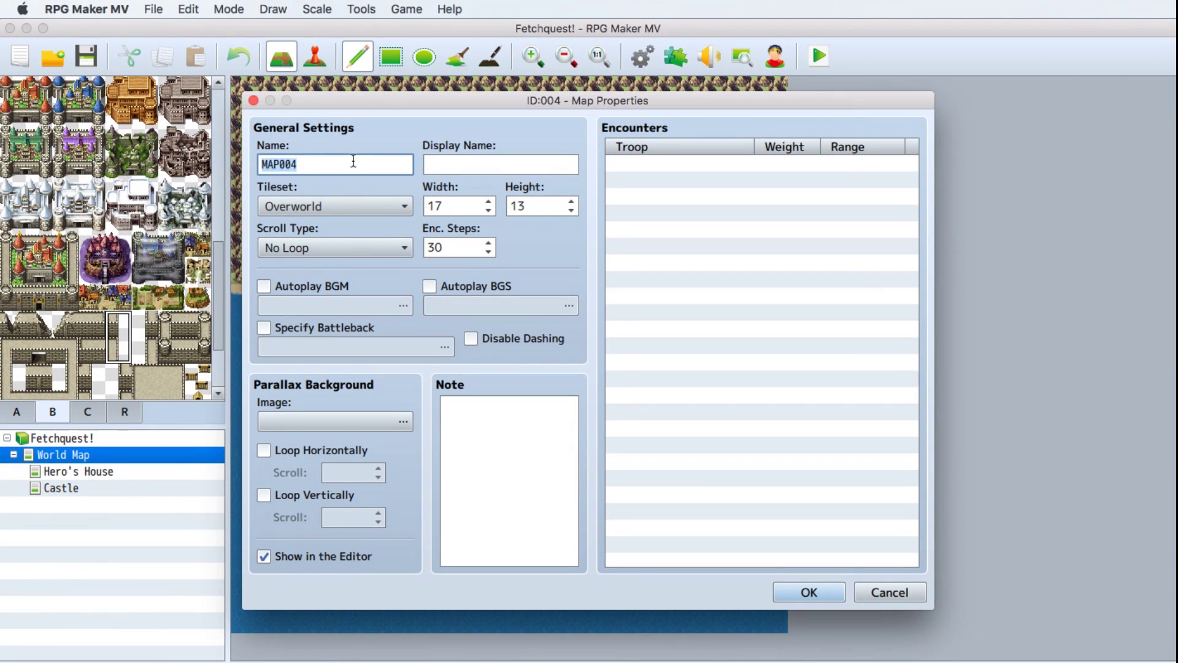
{"action": "type", "text": "Hermit's Cave"}
{"action": "left_click", "coordinate": [325, 207]}
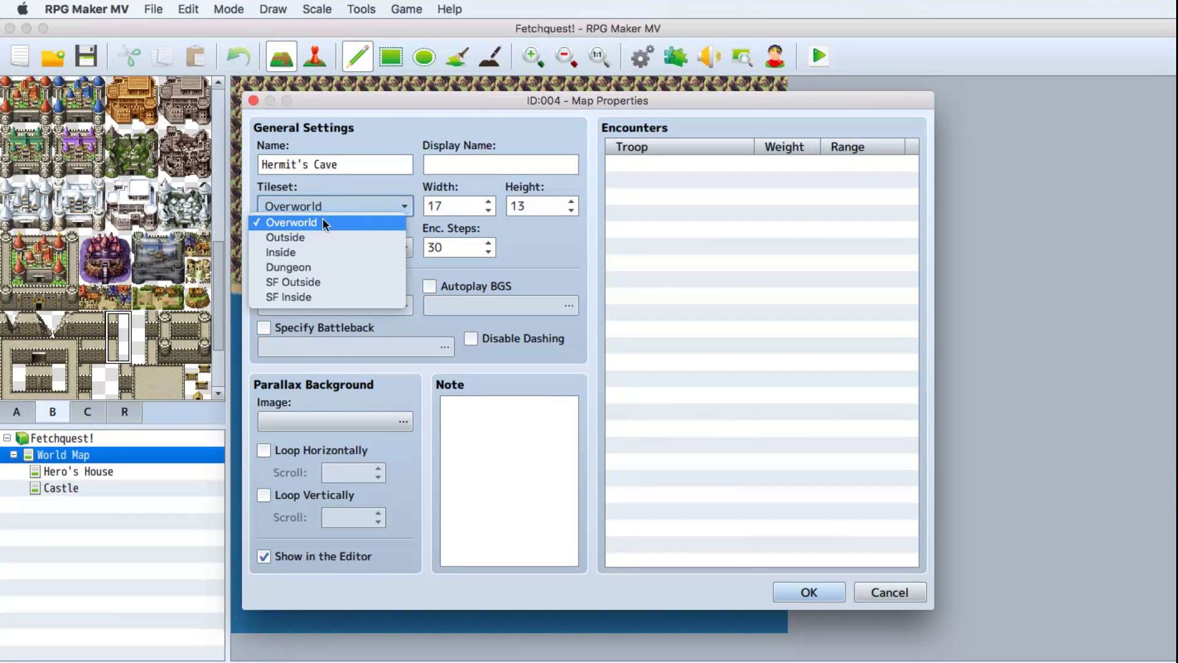
{"action": "left_click", "coordinate": [310, 268]}
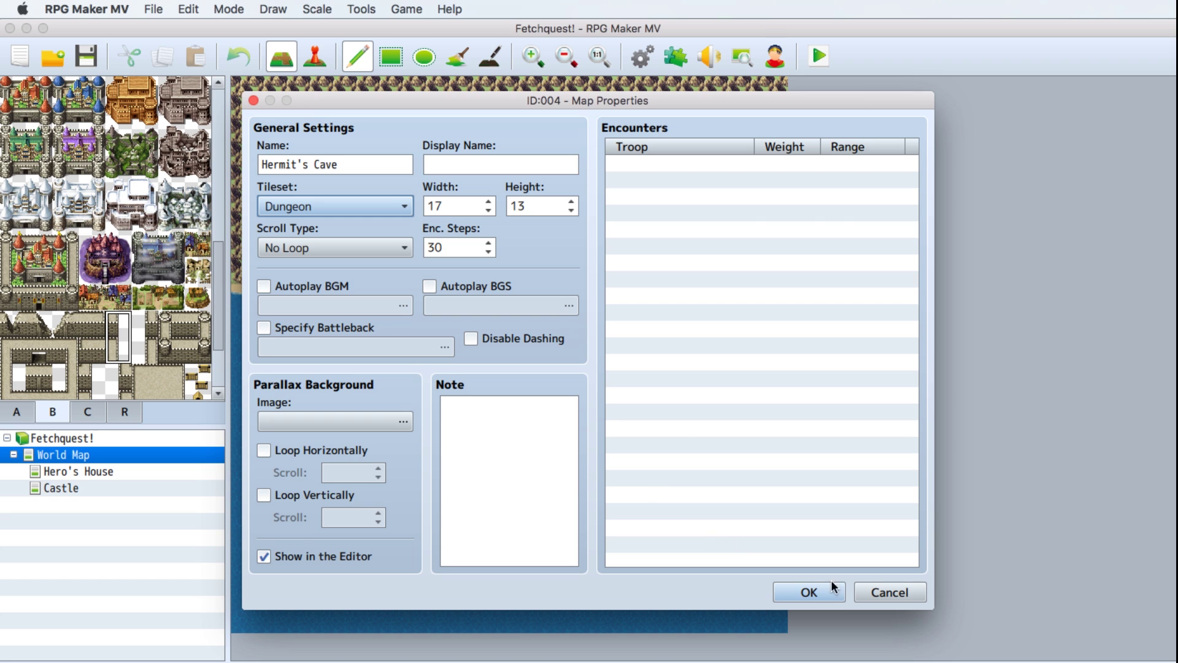
{"action": "left_click", "coordinate": [819, 590]}
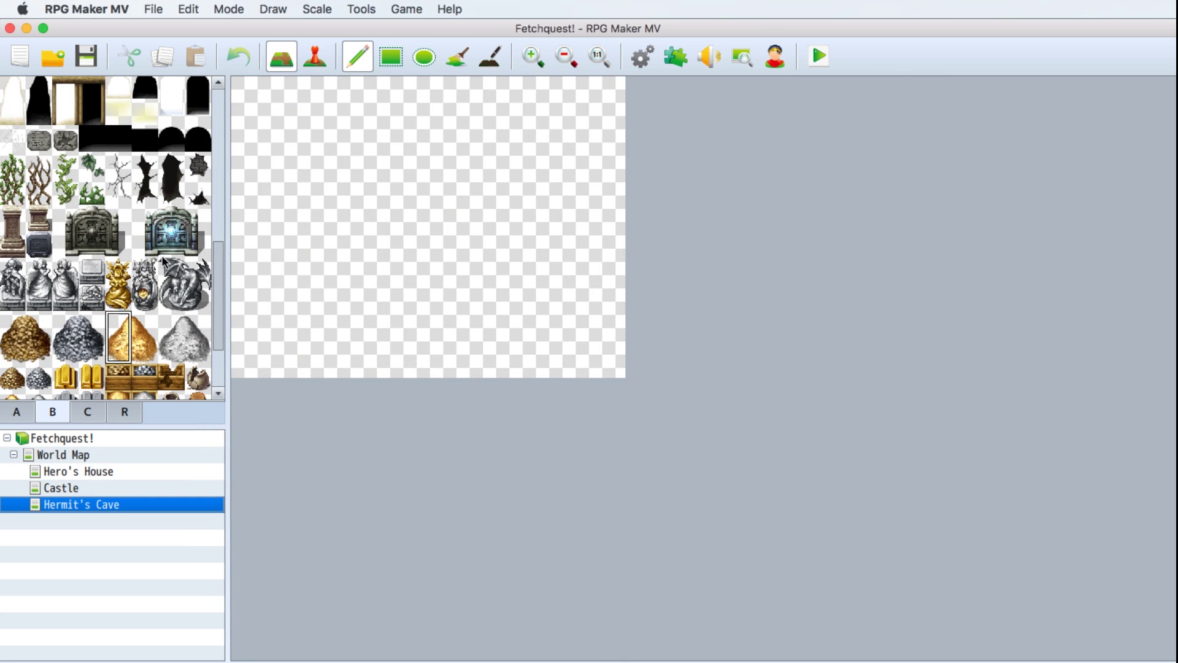
Flood-fill the whole Hermit's Cave map with the brown dirt floor.
{"action": "left_click", "coordinate": [20, 409]}
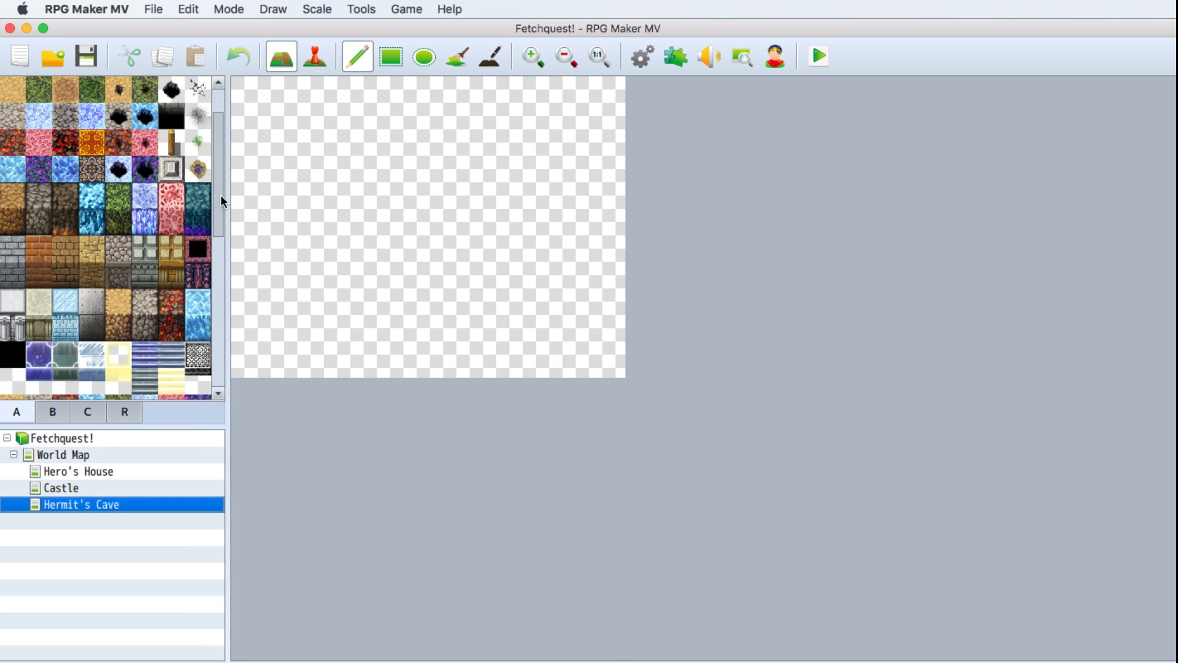
{"action": "left_click_drag", "start_coordinate": [223, 196], "coordinate": [222, 164]}
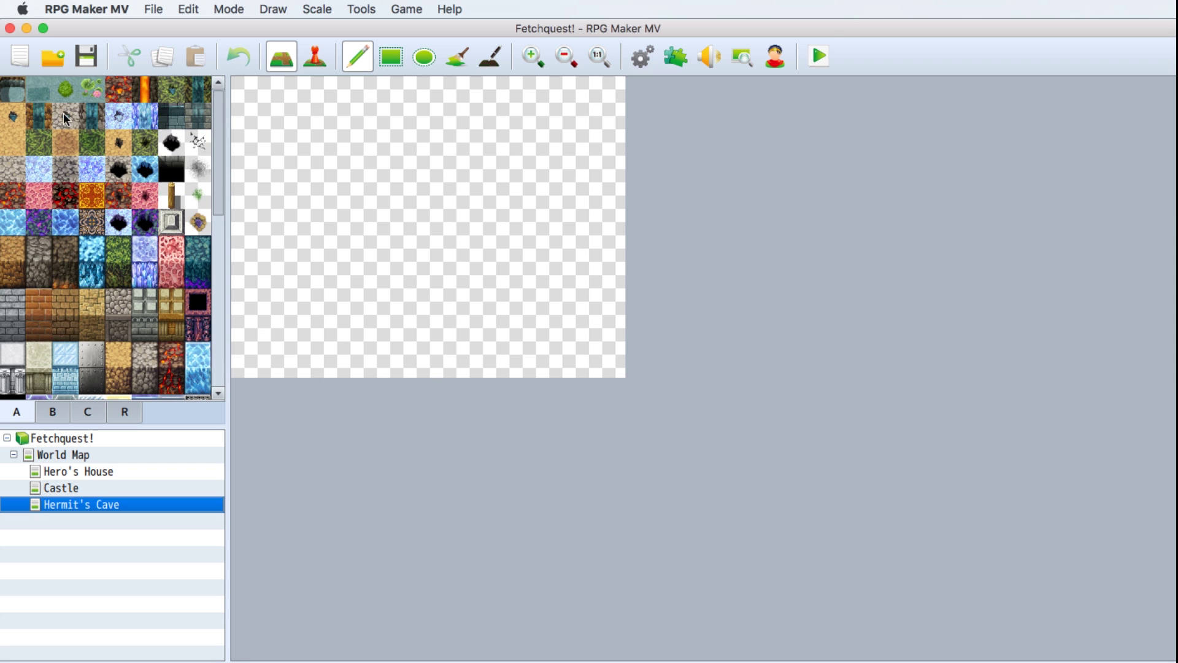
{"action": "left_click", "coordinate": [69, 146]}
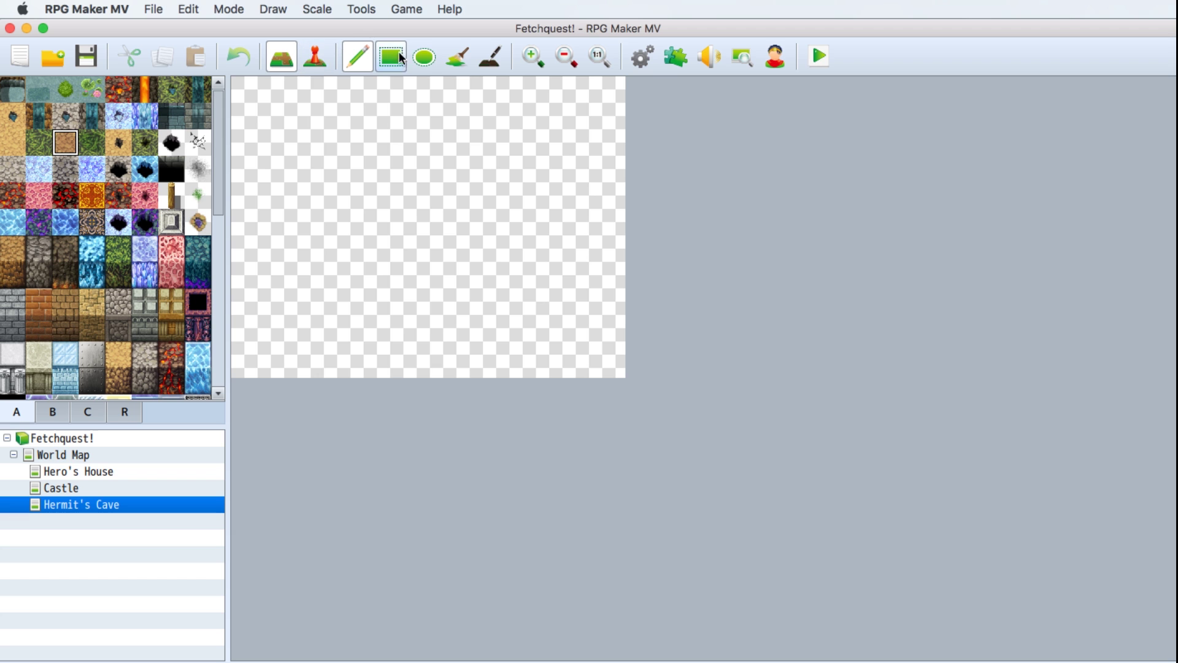
{"action": "left_click", "coordinate": [457, 55]}
{"action": "left_click", "coordinate": [407, 173]}
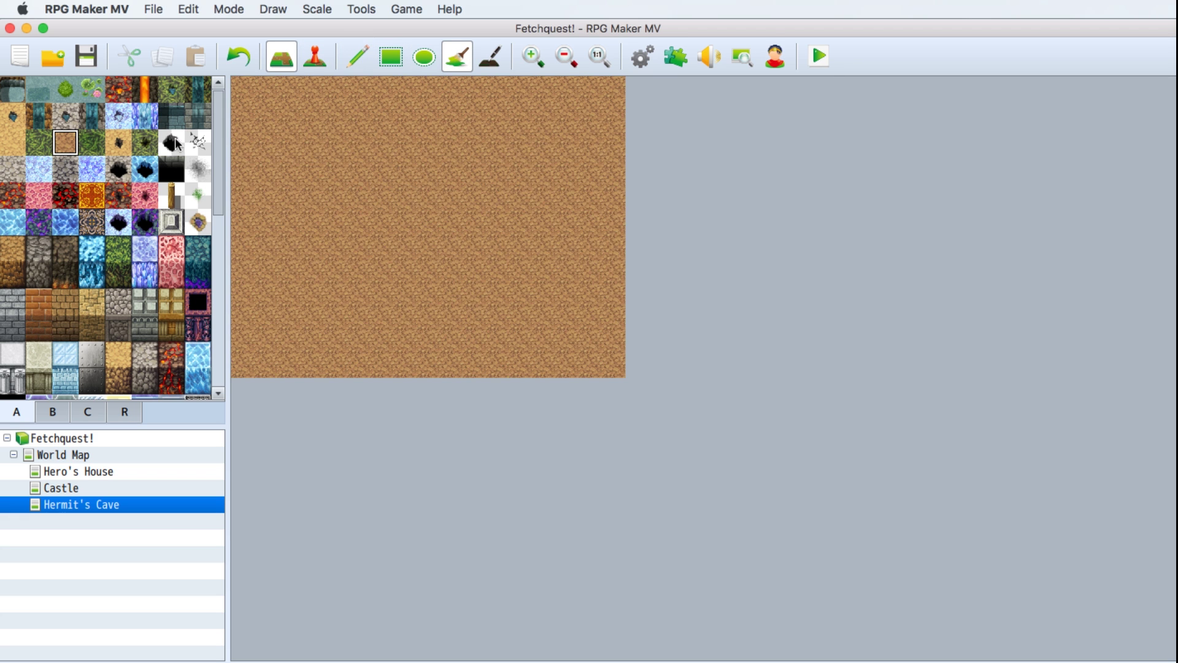
Try a brown rock wall on the six westernmost tiles of the cave's north edge.
{"action": "left_click", "coordinate": [2, 258]}
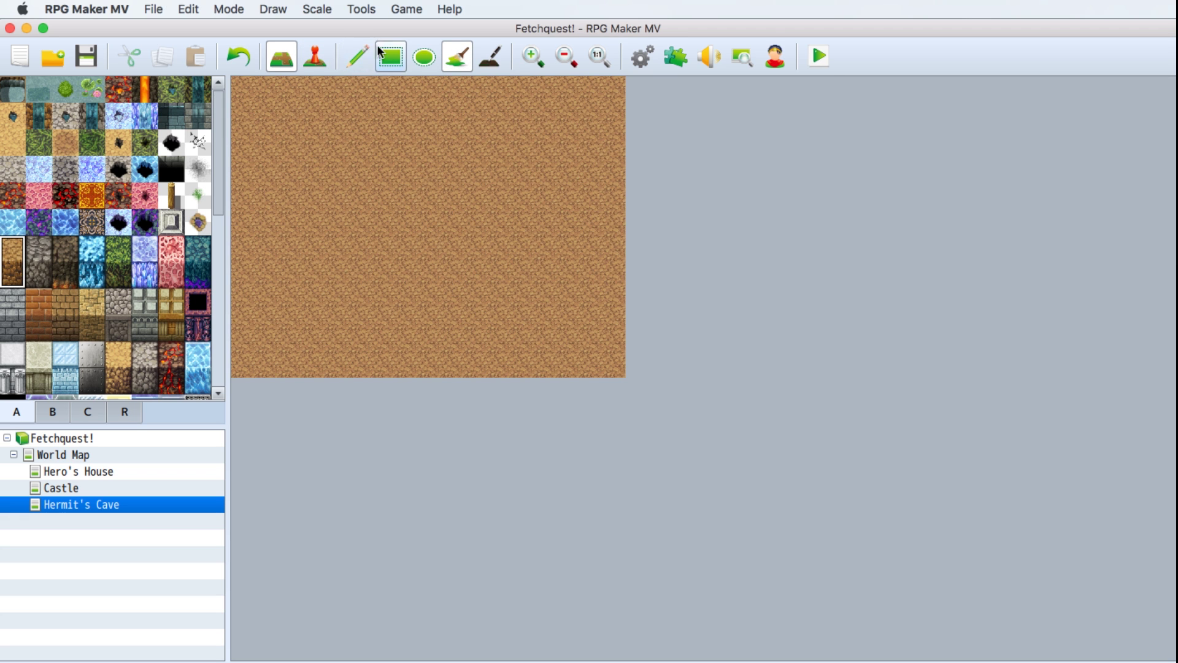
{"action": "left_click", "coordinate": [359, 54]}
{"action": "left_click_drag", "start_coordinate": [242, 92], "coordinate": [365, 92]}
Enclose the cave with grey rock walls, two tiles deep at north and south, with a one-tile dirt doorway mid-south.
{"action": "left_click", "coordinate": [43, 279]}
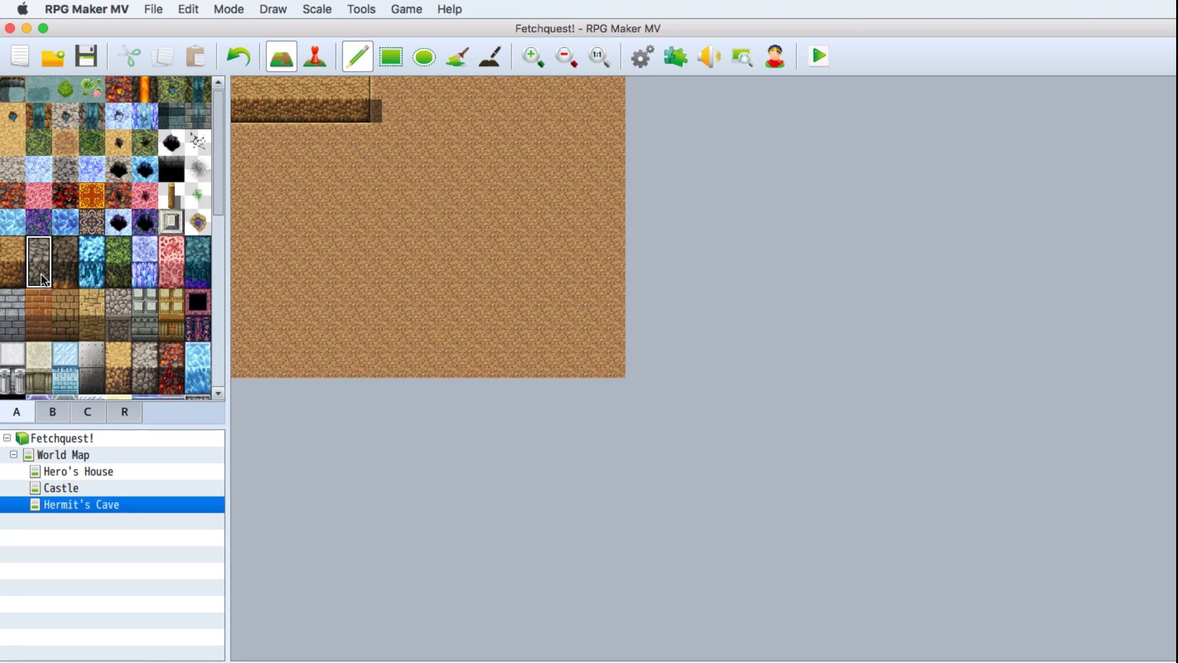
{"action": "mouse_move", "coordinate": [235, 86]}
{"action": "left_mouse_down"}
{"action": "mouse_move", "coordinate": [612, 86]}
{"action": "mouse_move", "coordinate": [621, 352]}
{"action": "mouse_move", "coordinate": [439, 354]}
{"action": "left_mouse_up"}
{"action": "right_click", "coordinate": [616, 110]}
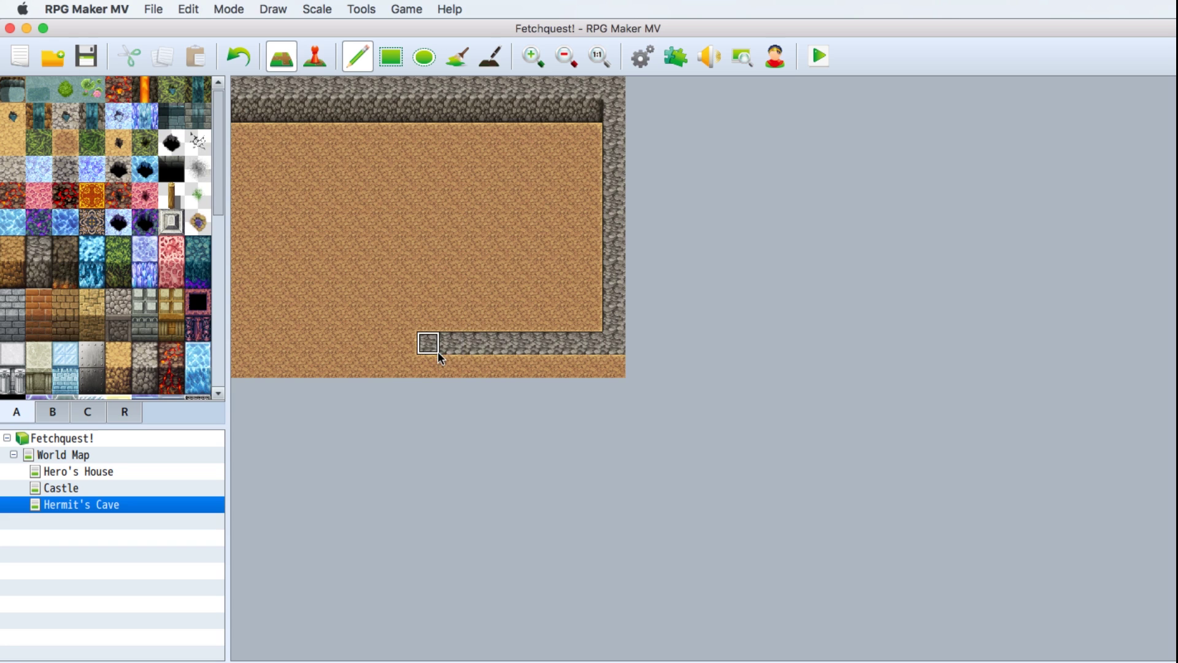
{"action": "left_click_drag", "start_coordinate": [252, 341], "coordinate": [241, 111]}
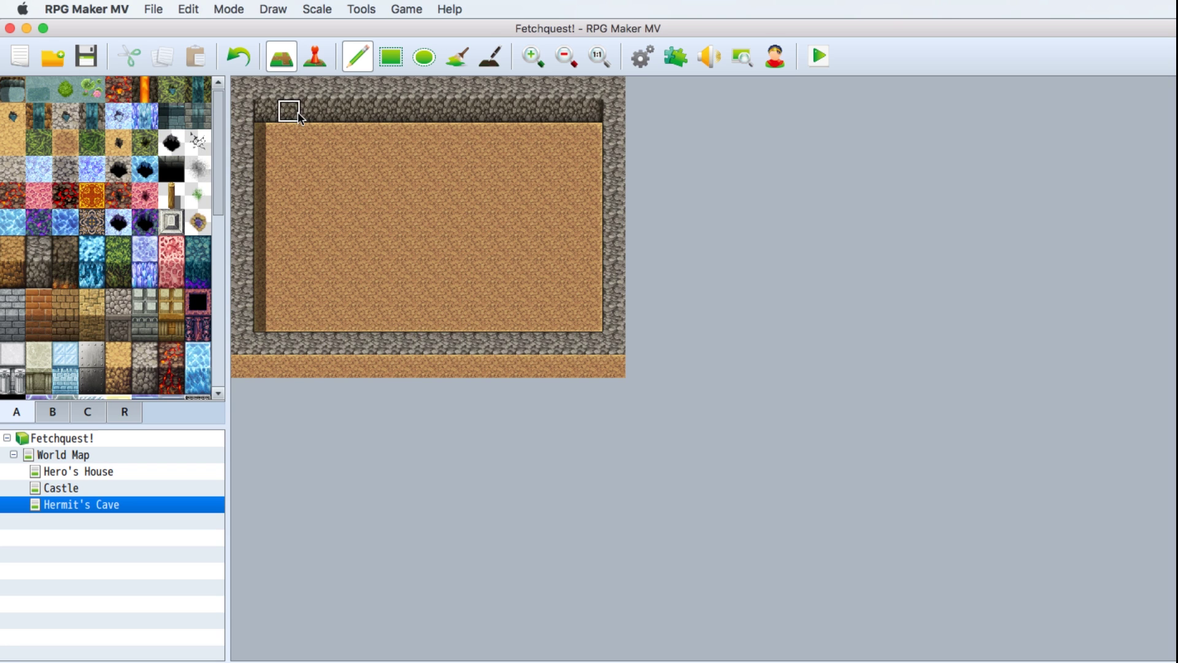
{"action": "left_click_drag", "start_coordinate": [243, 367], "coordinate": [606, 368]}
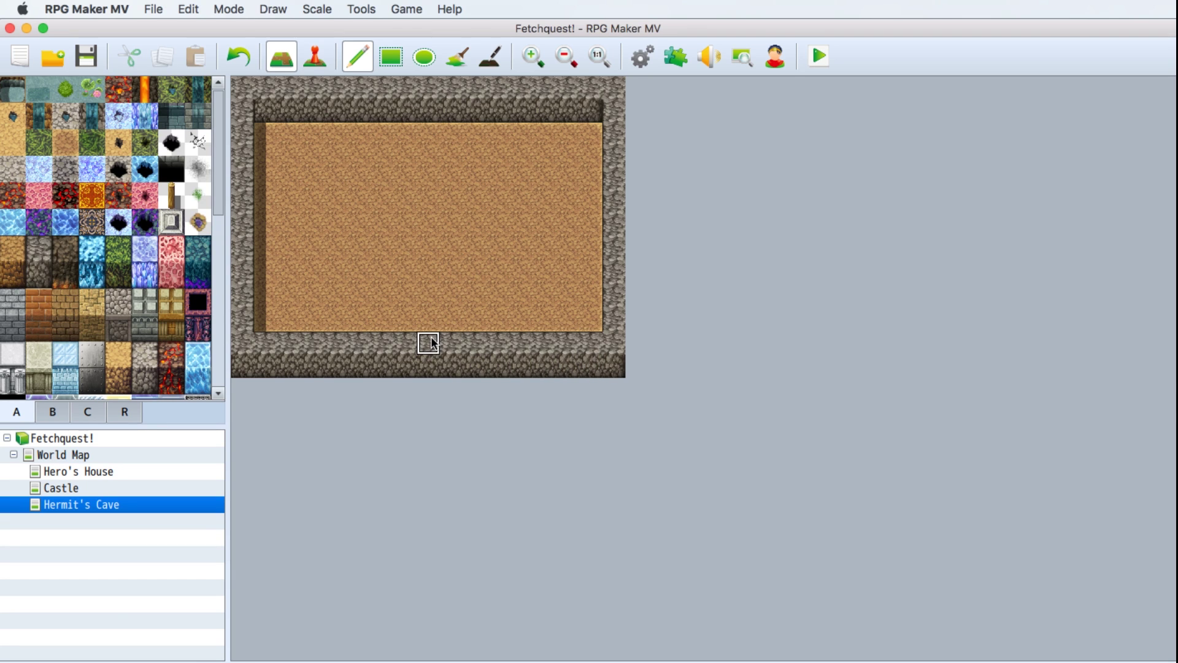
{"action": "left_click_drag", "start_coordinate": [431, 346], "coordinate": [432, 368]}
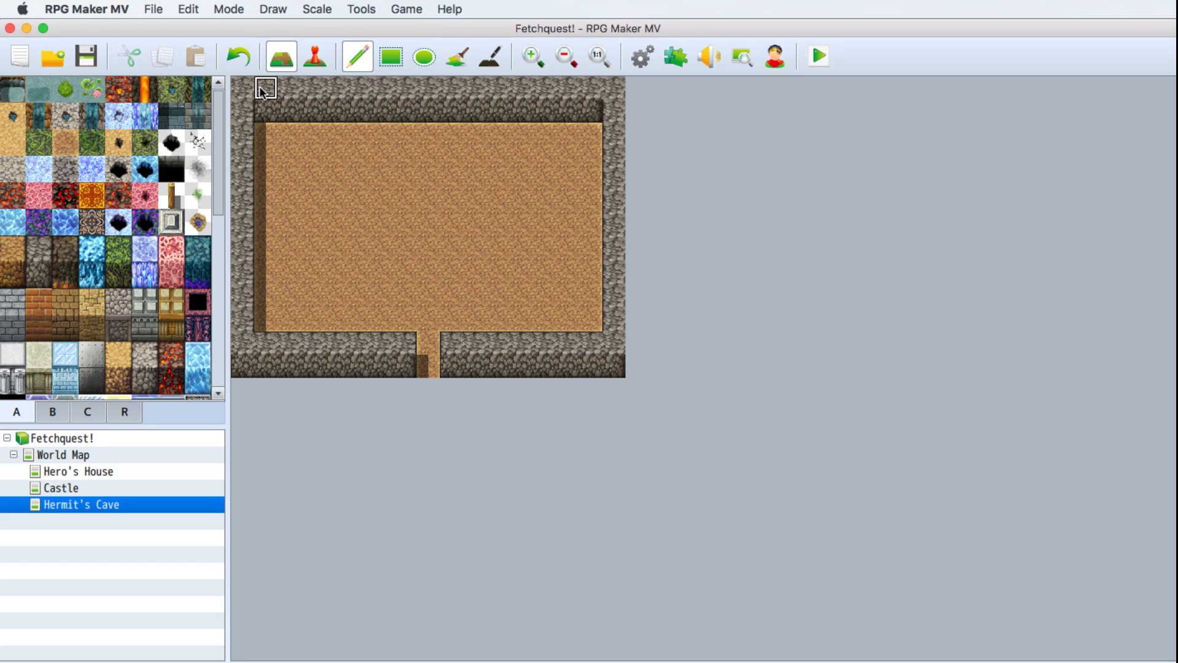
Make the cave outline irregular by adding grey rock in all four corners and a three-tile bulge in the north wall.
{"action": "mouse_move", "coordinate": [252, 156]}
{"action": "left_mouse_down"}
{"action": "mouse_move", "coordinate": [314, 121]}
{"action": "mouse_move", "coordinate": [273, 196]}
{"action": "mouse_move", "coordinate": [251, 135]}
{"action": "mouse_move", "coordinate": [280, 110]}
{"action": "left_mouse_up"}
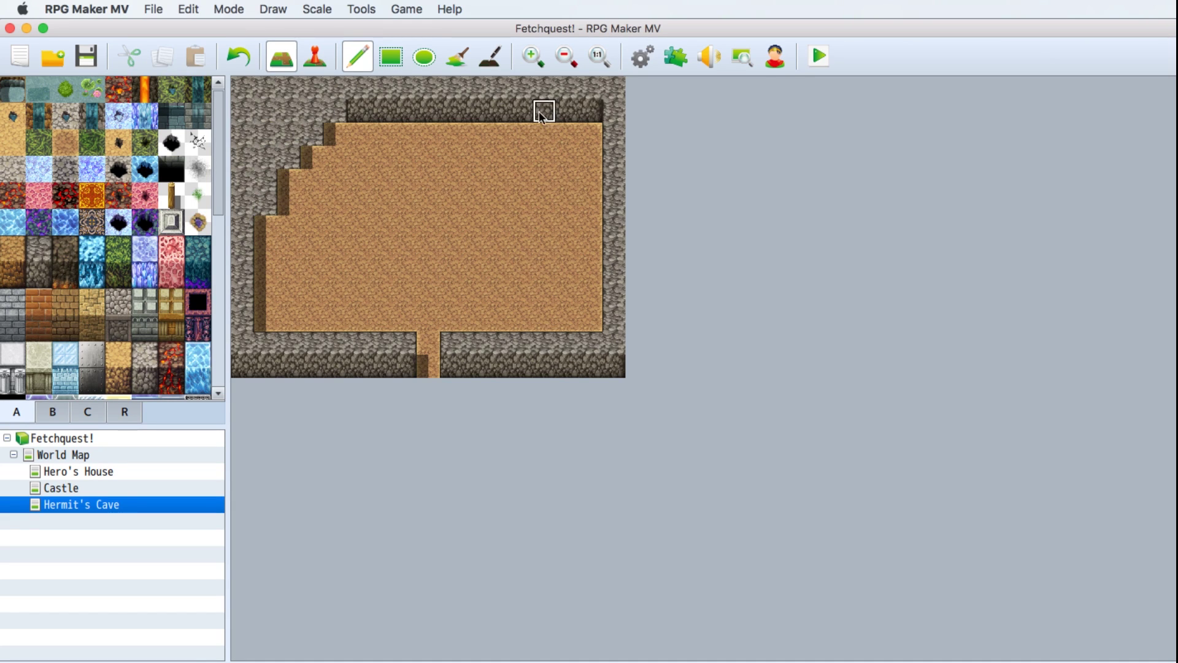
{"action": "mouse_move", "coordinate": [542, 116]}
{"action": "left_mouse_down"}
{"action": "mouse_move", "coordinate": [565, 105]}
{"action": "mouse_move", "coordinate": [607, 182]}
{"action": "left_mouse_up"}
{"action": "left_click_drag", "start_coordinate": [481, 110], "coordinate": [429, 108]}
{"action": "mouse_move", "coordinate": [291, 337]}
{"action": "left_mouse_down"}
{"action": "mouse_move", "coordinate": [289, 319]}
{"action": "mouse_move", "coordinate": [258, 312]}
{"action": "left_mouse_up"}
{"action": "left_click", "coordinate": [590, 320]}
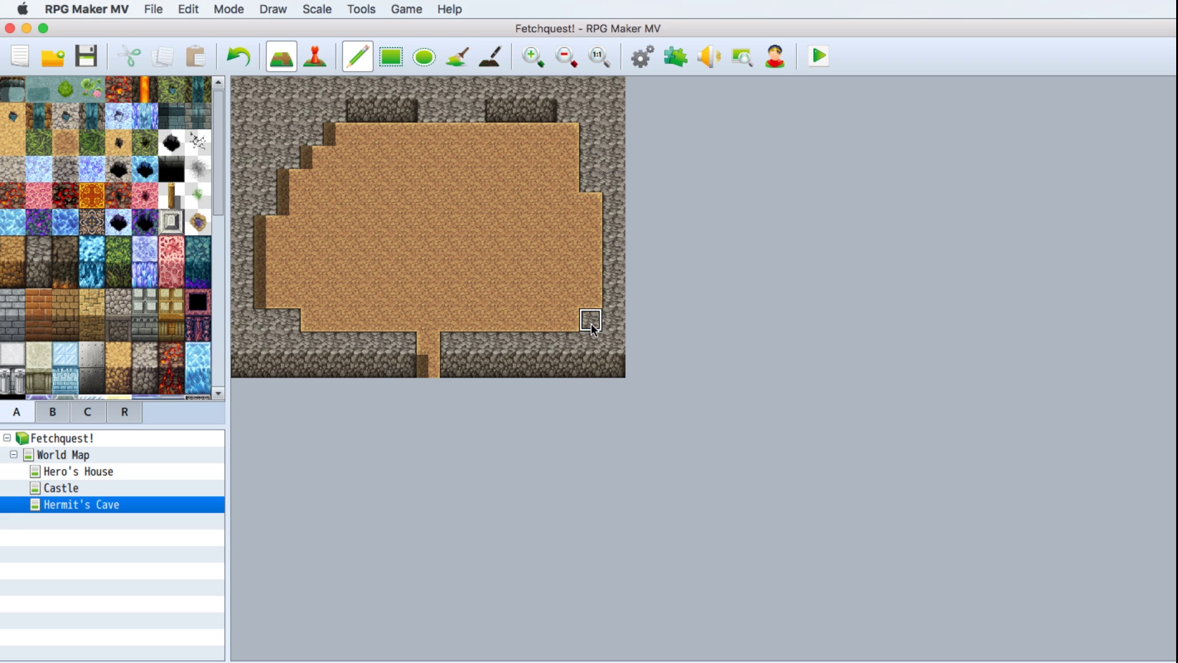
Add dark rock wall faces below the north bulge and beneath the stepped rock in the northeast and northwest corners.
{"action": "left_click_drag", "start_coordinate": [428, 131], "coordinate": [484, 134]}
{"action": "left_click", "coordinate": [565, 136]}
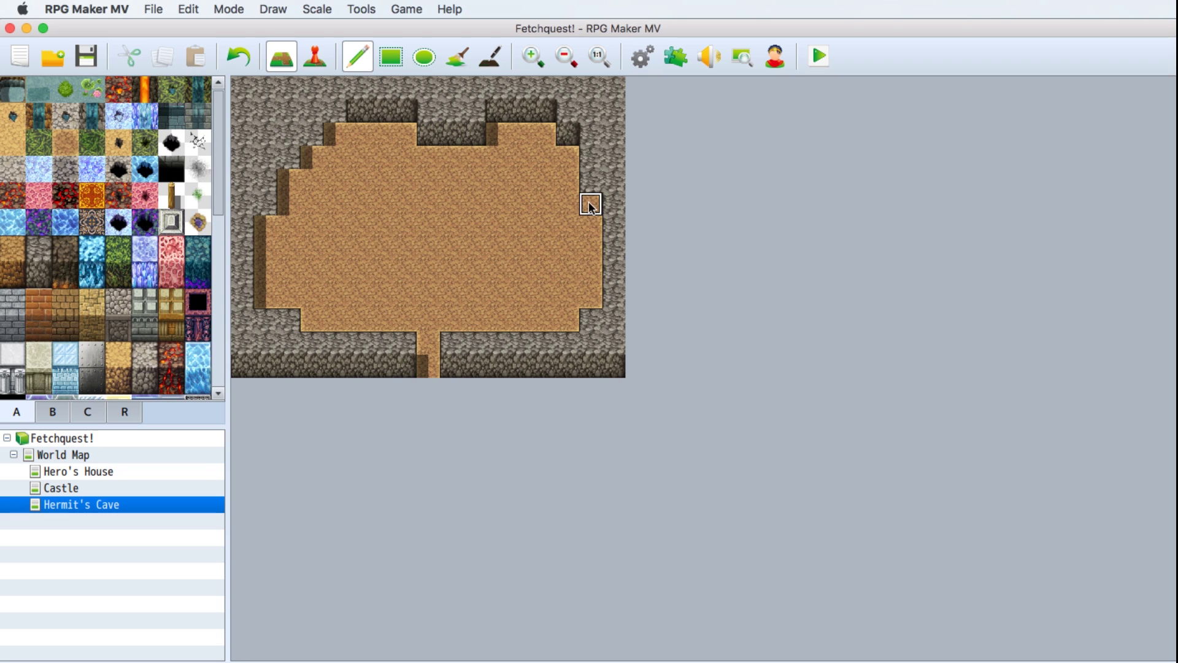
{"action": "left_click", "coordinate": [590, 205]}
{"action": "left_click", "coordinate": [325, 156]}
{"action": "left_click", "coordinate": [342, 132]}
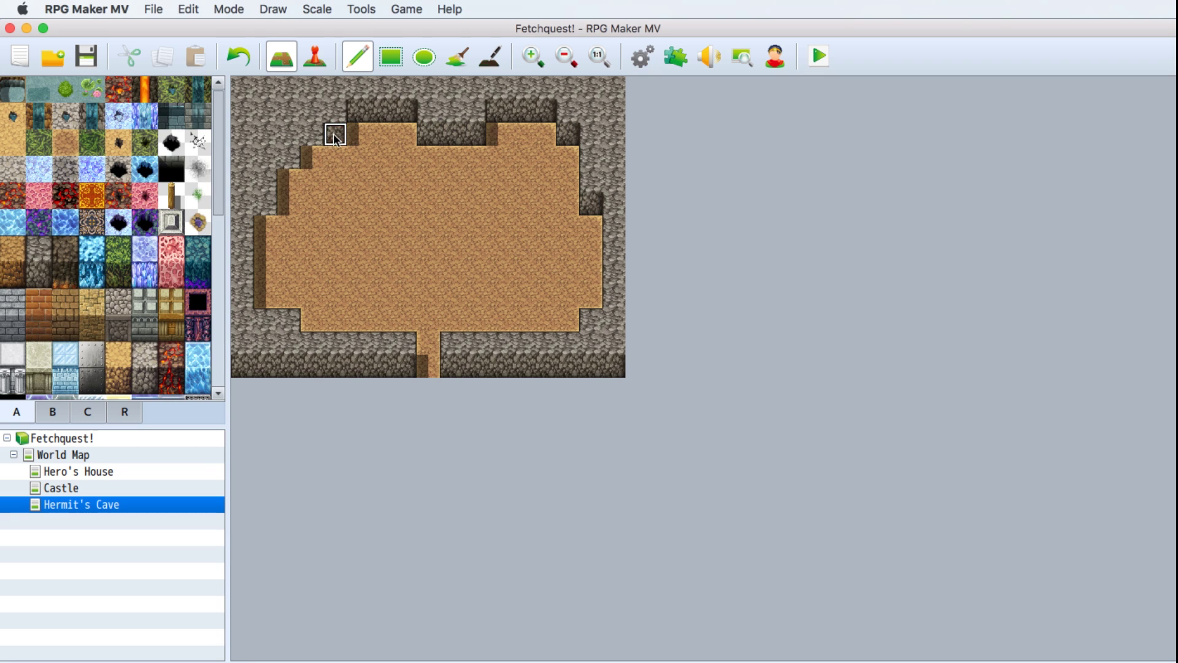
{"action": "left_click", "coordinate": [290, 181]}
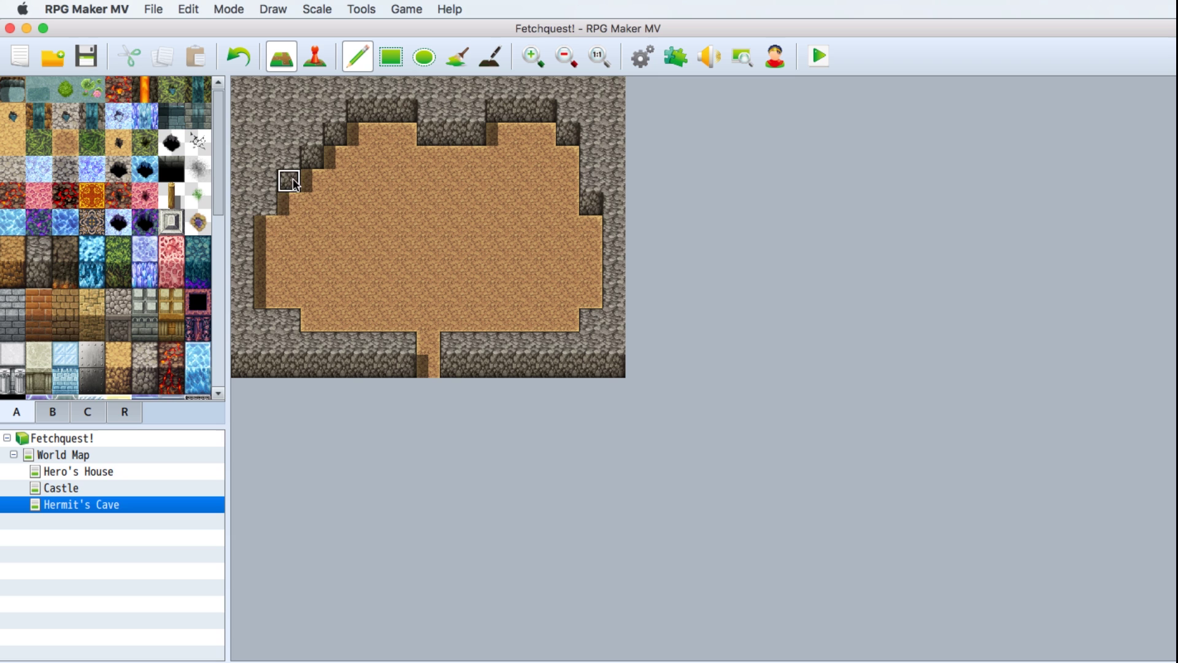
{"action": "left_click", "coordinate": [264, 225]}
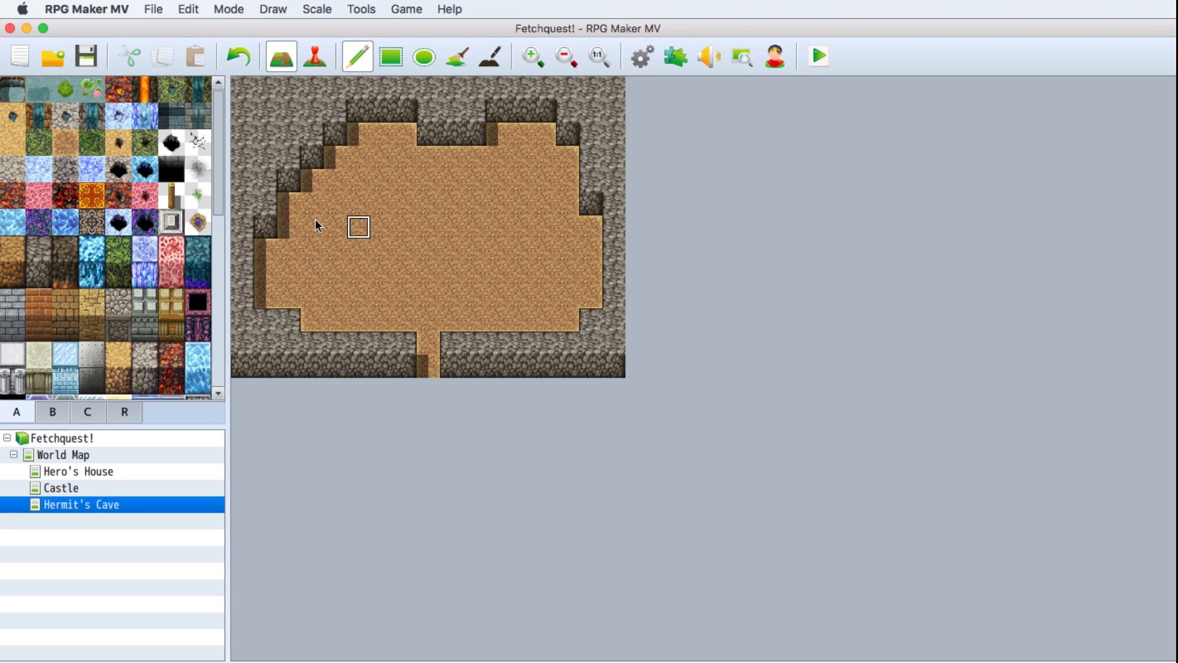
Stack two clay pots and a barrel in a column along the cave's east wall.
{"action": "left_click", "coordinate": [52, 412]}
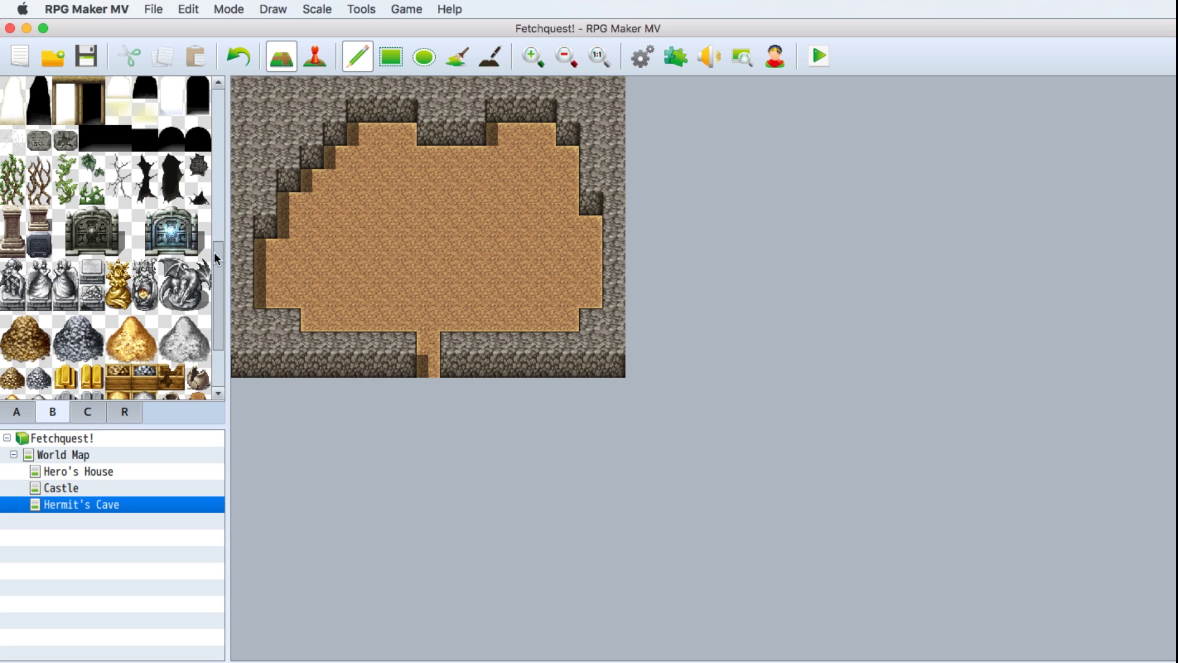
{"action": "scroll", "coordinate": [215, 253], "scroll_direction": "down", "scroll_amount": 5}
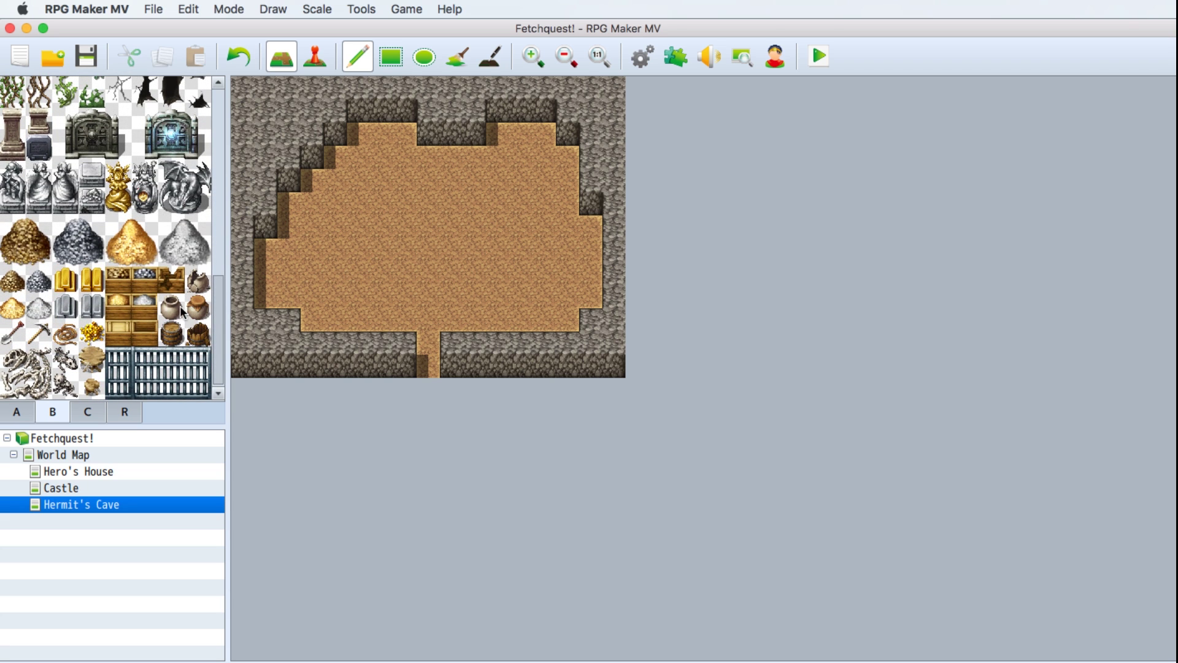
{"action": "left_click", "coordinate": [171, 307]}
{"action": "left_click", "coordinate": [586, 228]}
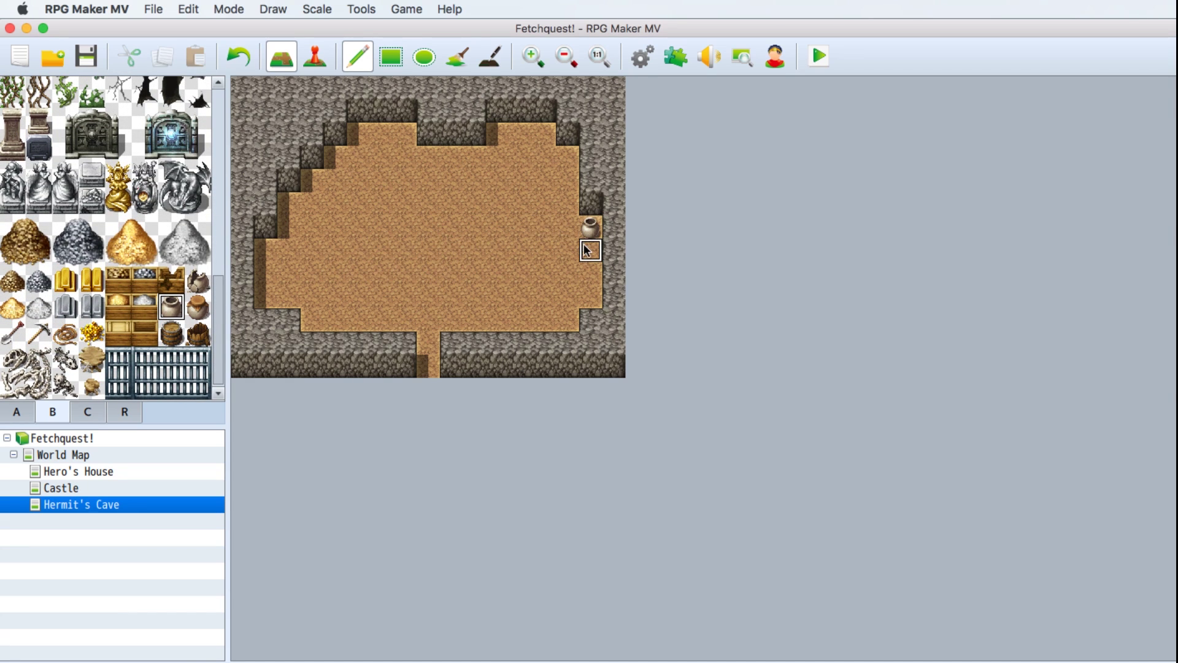
{"action": "left_click", "coordinate": [587, 251]}
{"action": "left_click", "coordinate": [171, 334]}
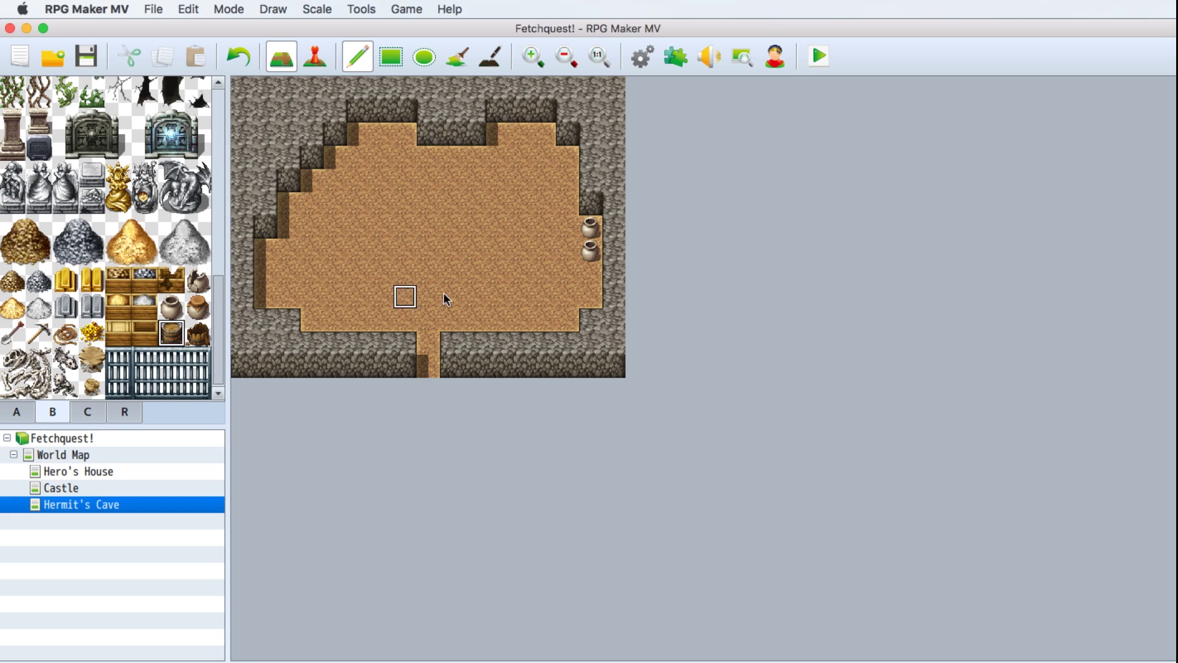
{"action": "left_click", "coordinate": [590, 274]}
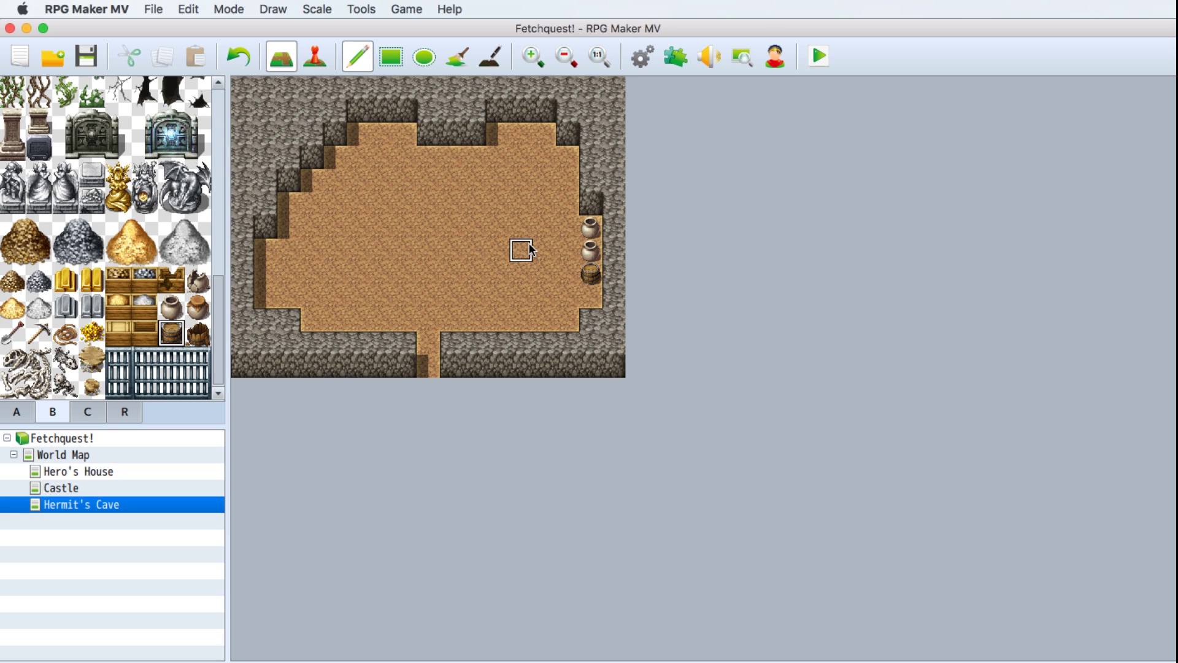
Scatter two small piles of bones near the cave's west wall.
{"action": "left_click", "coordinate": [65, 361]}
{"action": "left_click", "coordinate": [312, 204]}
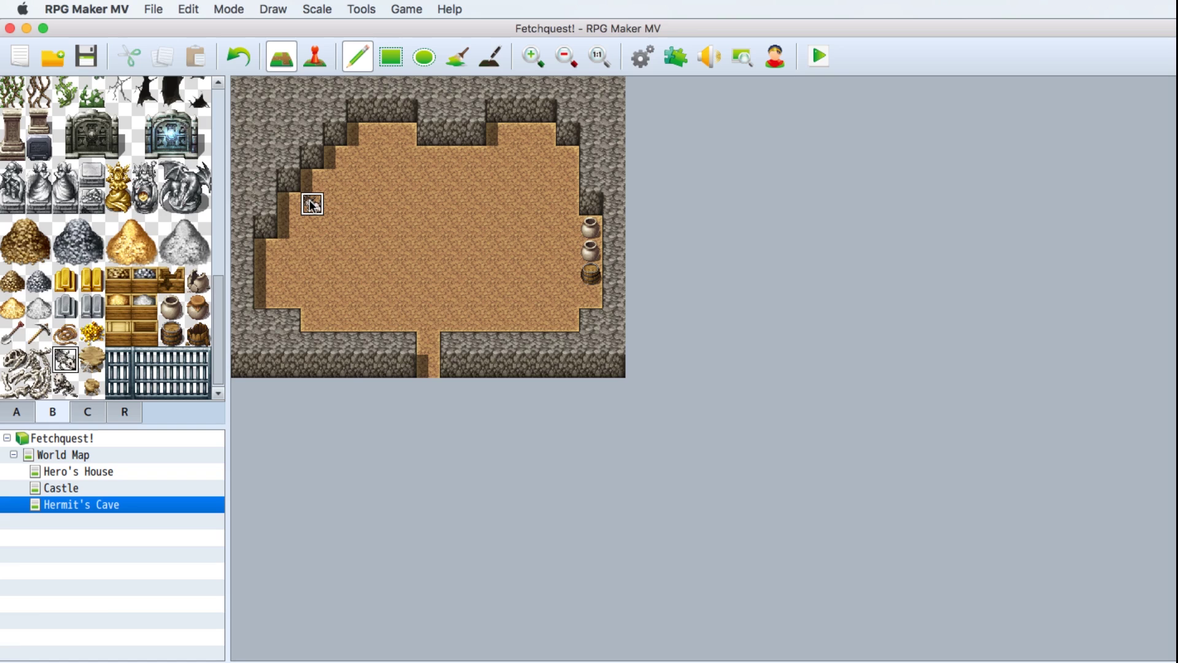
{"action": "left_click", "coordinate": [288, 274]}
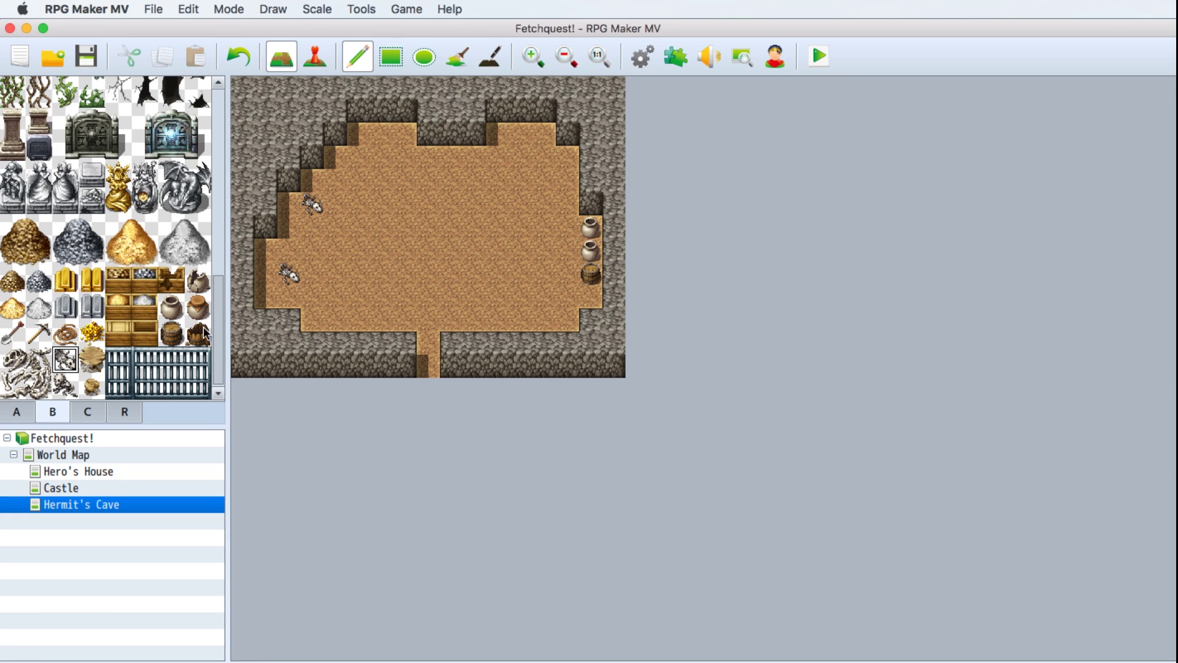
Line the cave's northwestern alcove wall with a three-tile-wide run of stocked wooden shelves.
{"action": "left_click_drag", "start_coordinate": [219, 335], "coordinate": [209, 146]}
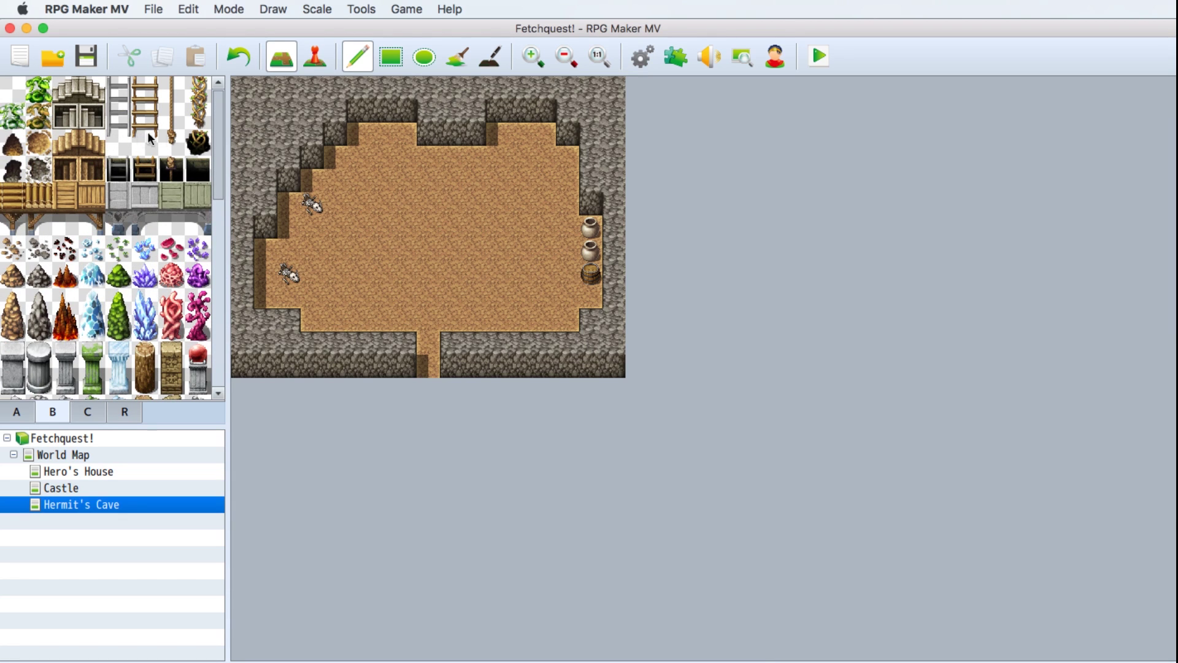
{"action": "left_click", "coordinate": [87, 413]}
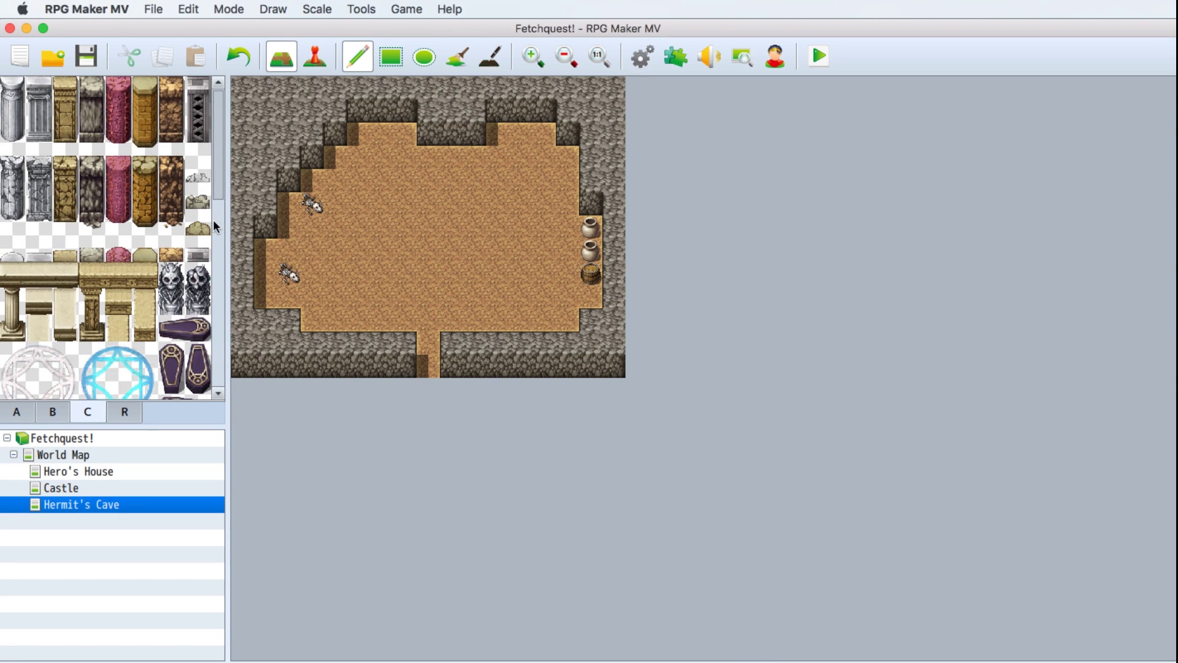
{"action": "left_click_drag", "start_coordinate": [219, 184], "coordinate": [201, 362]}
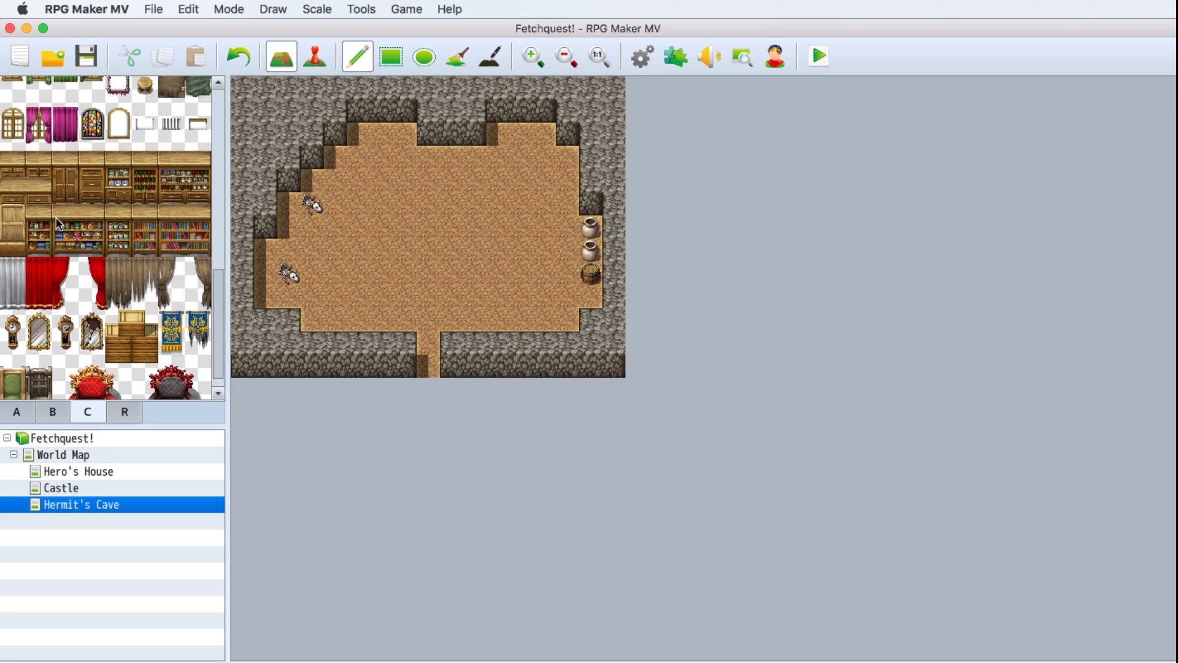
{"action": "left_click_drag", "start_coordinate": [57, 221], "coordinate": [80, 236]}
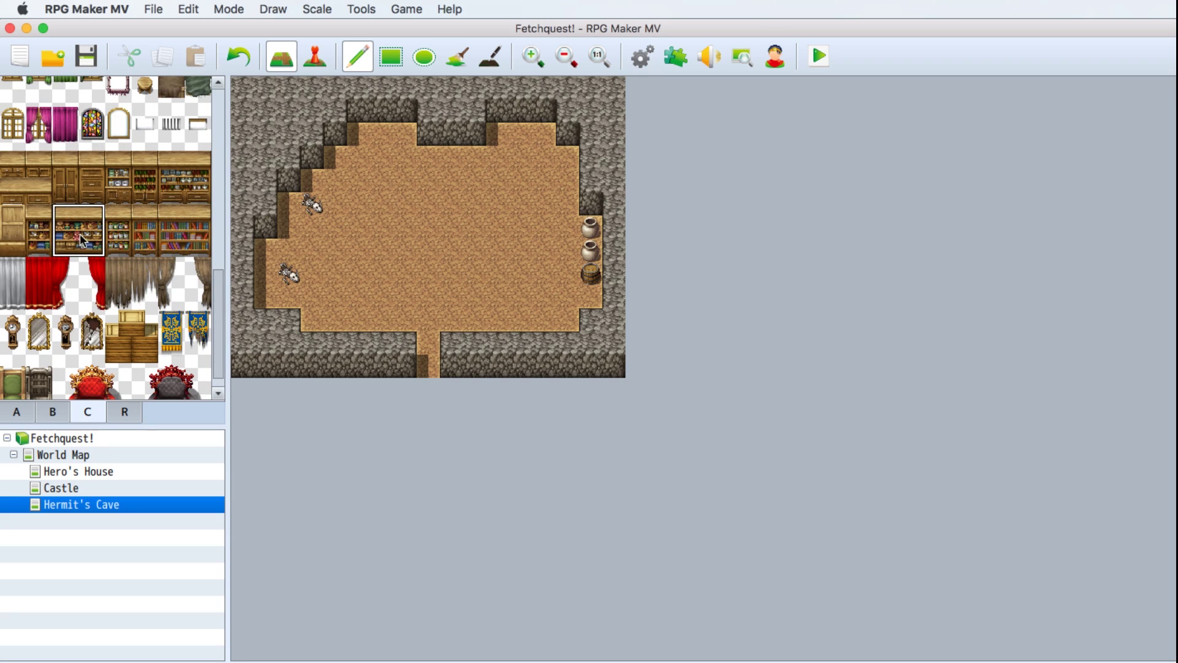
{"action": "left_click", "coordinate": [378, 103]}
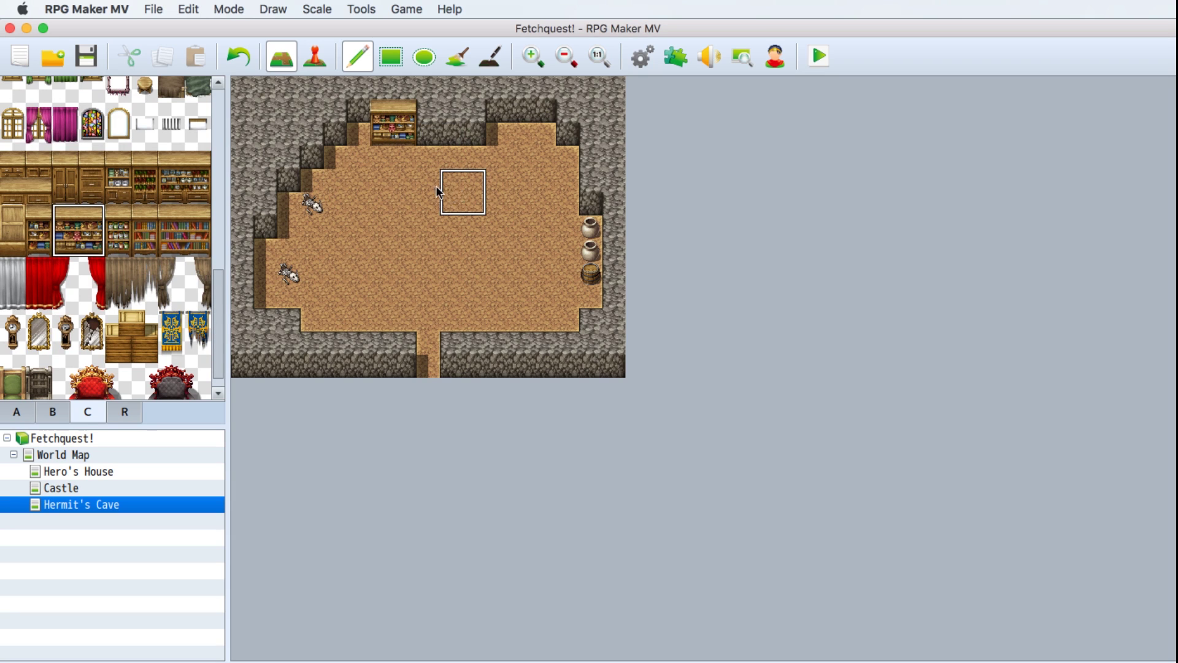
{"action": "left_click", "coordinate": [350, 113]}
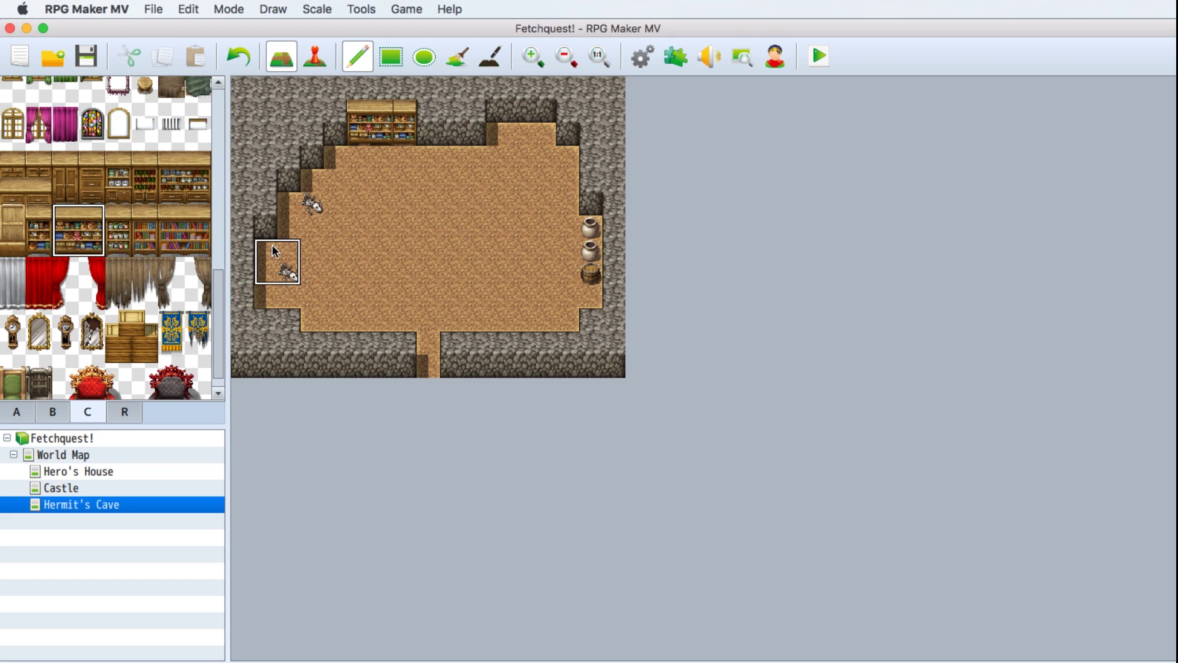
{"action": "left_click_drag", "start_coordinate": [84, 220], "coordinate": [80, 236]}
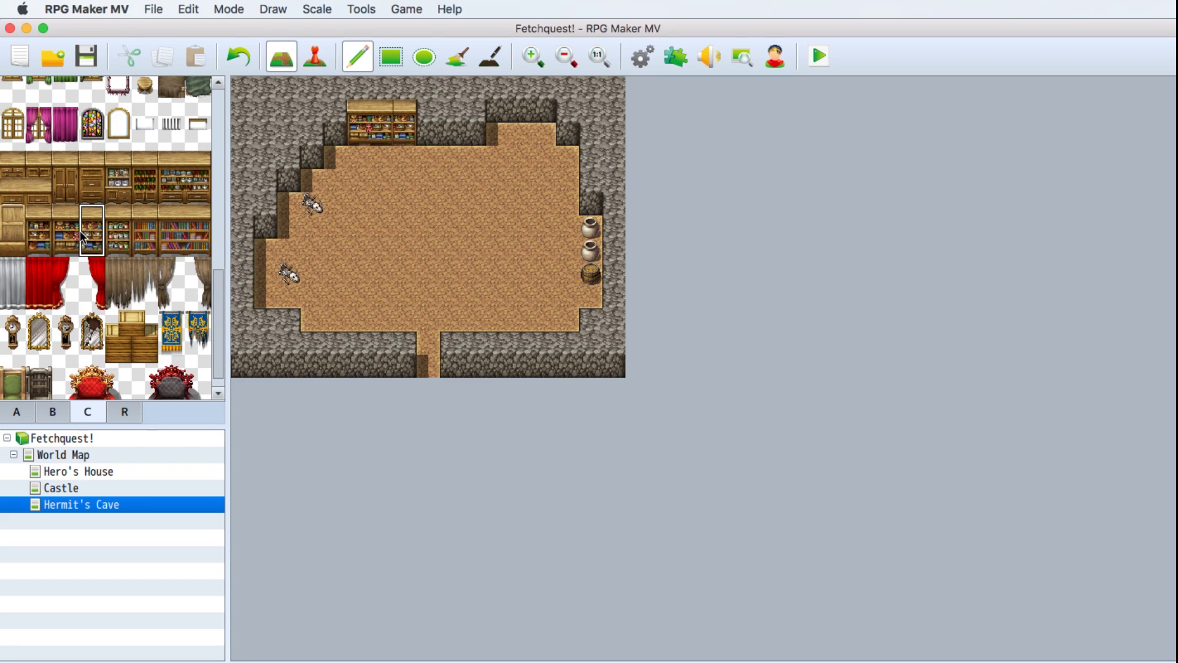
{"action": "left_click_drag", "start_coordinate": [172, 216], "coordinate": [200, 233]}
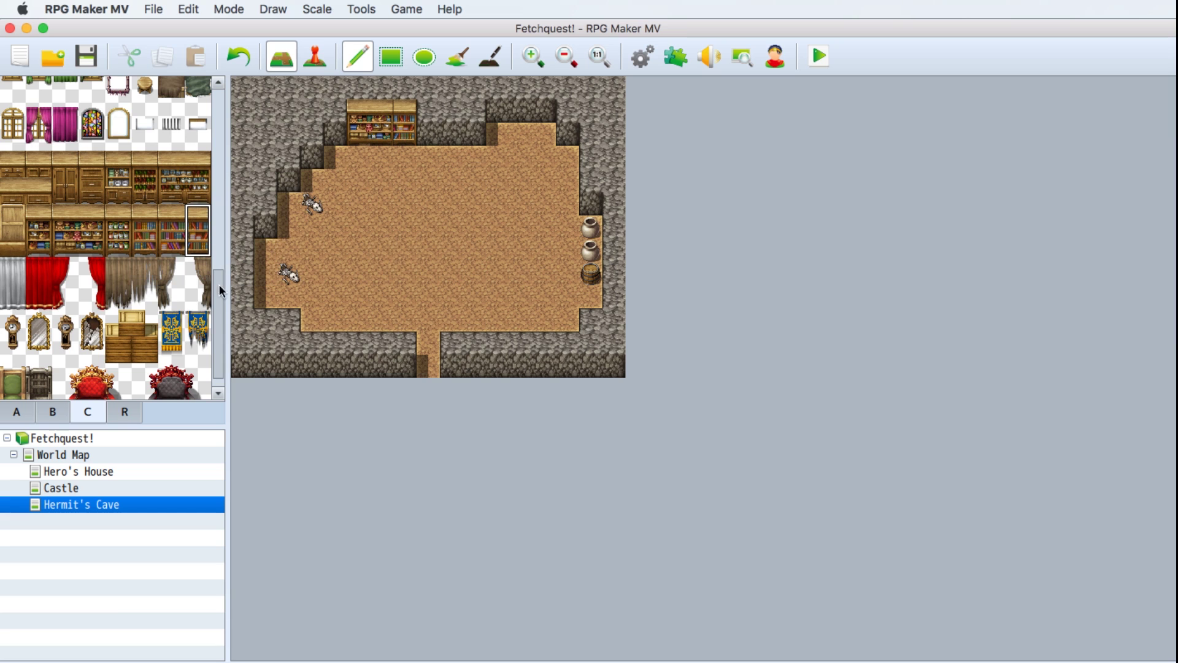
On the World Map in event mode, create a quick Transfer event on the southeastern house leading to Hero's House (8,11), direction Up.
{"action": "left_click", "coordinate": [56, 459]}
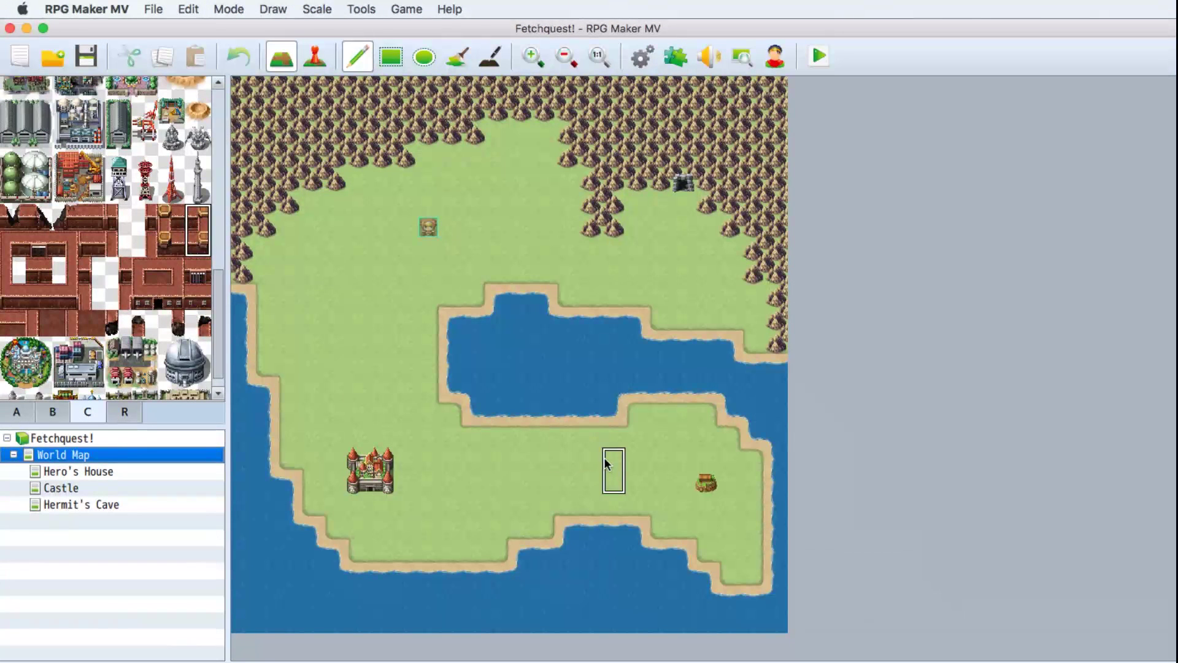
{"action": "left_click", "coordinate": [319, 62]}
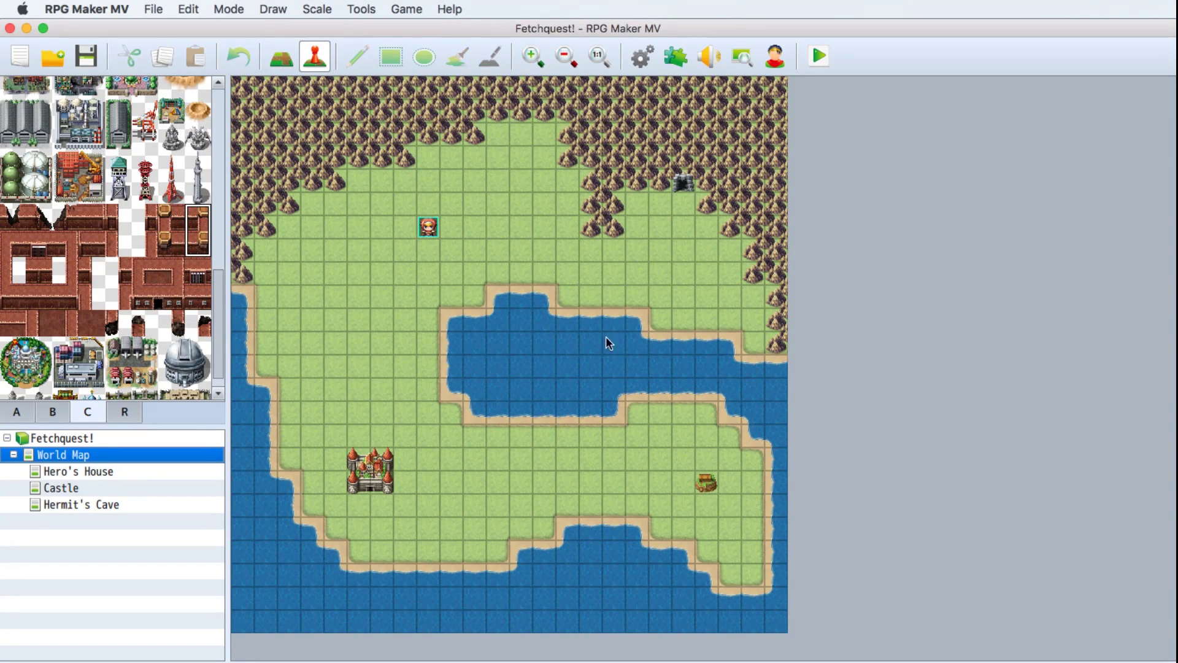
{"action": "left_click", "coordinate": [707, 482]}
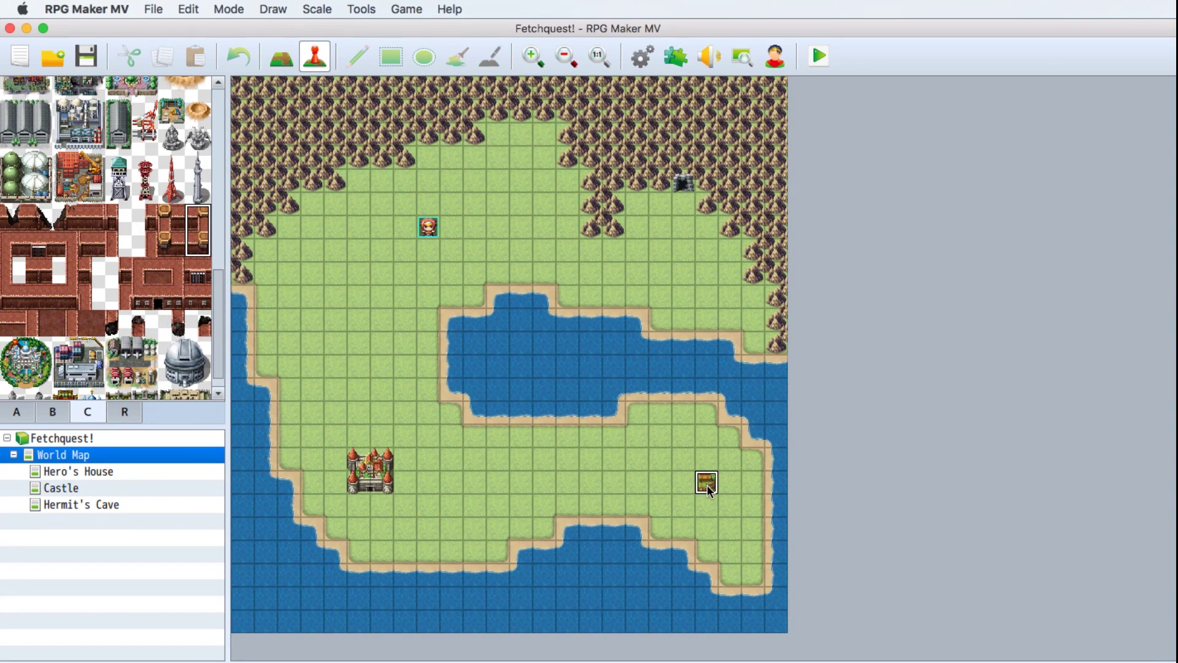
{"action": "right_click", "coordinate": [707, 485]}
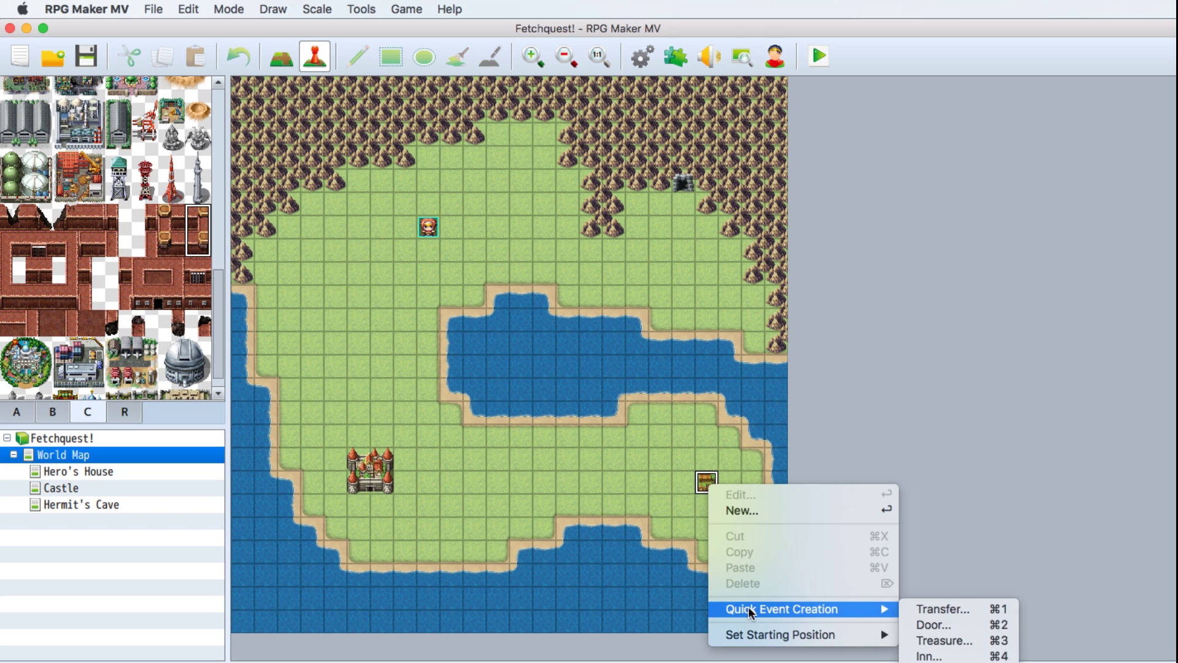
{"action": "mouse_move", "coordinate": [896, 609]}
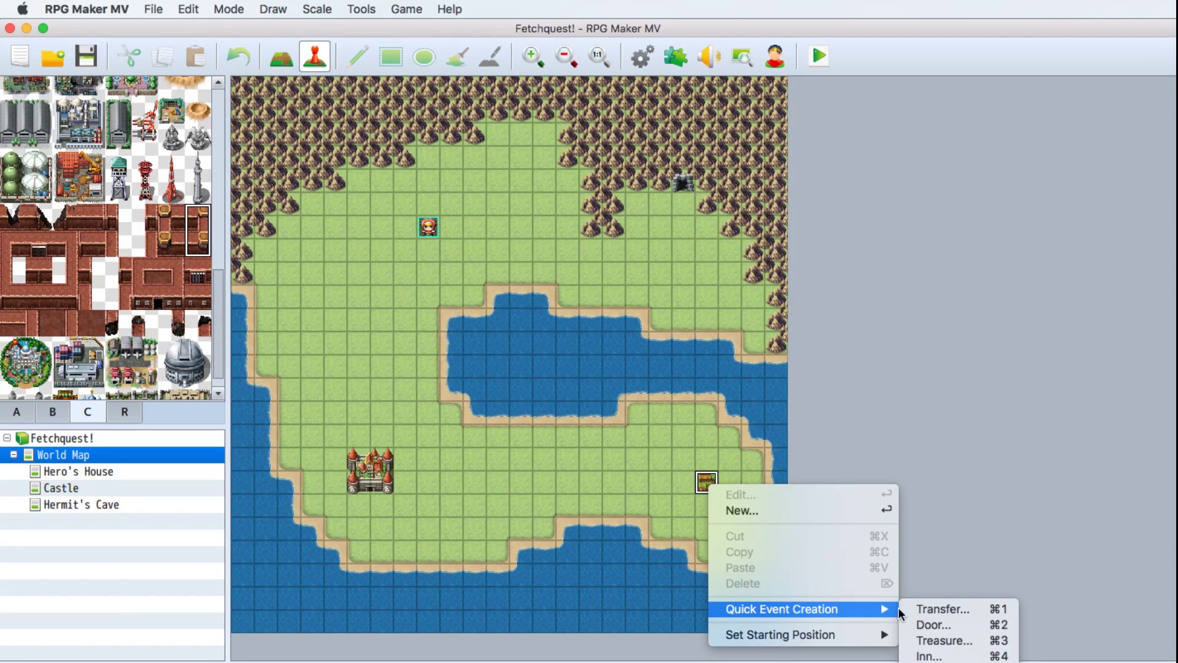
{"action": "left_click", "coordinate": [933, 609]}
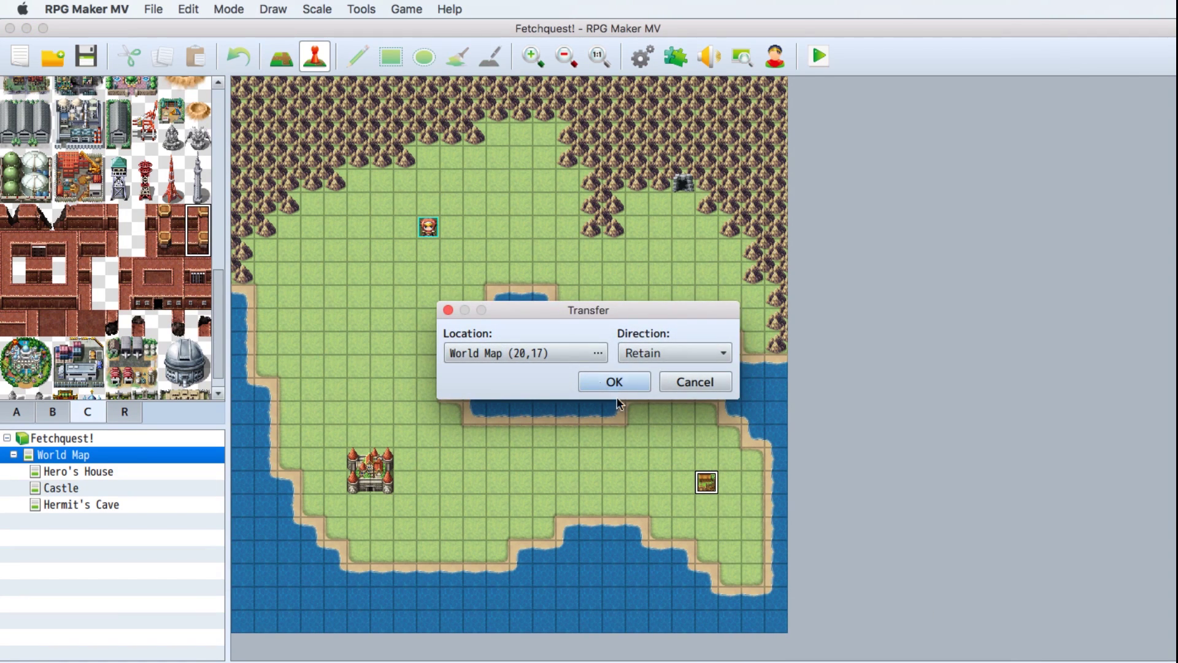
{"action": "left_click", "coordinate": [598, 352]}
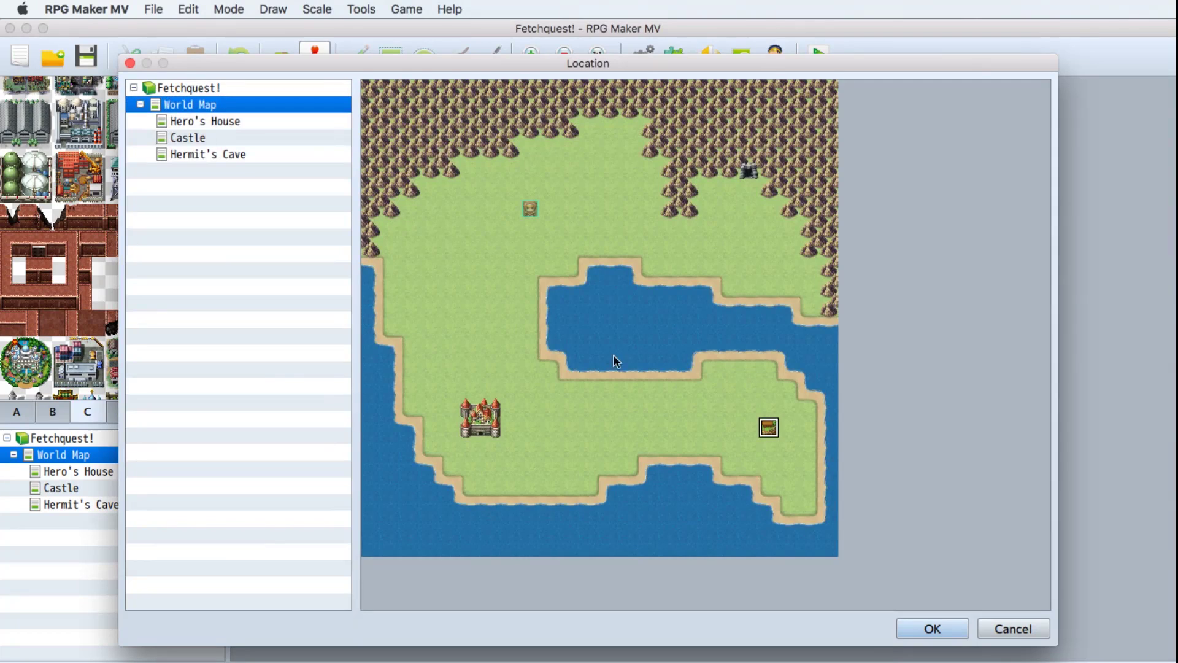
{"action": "left_click", "coordinate": [231, 122]}
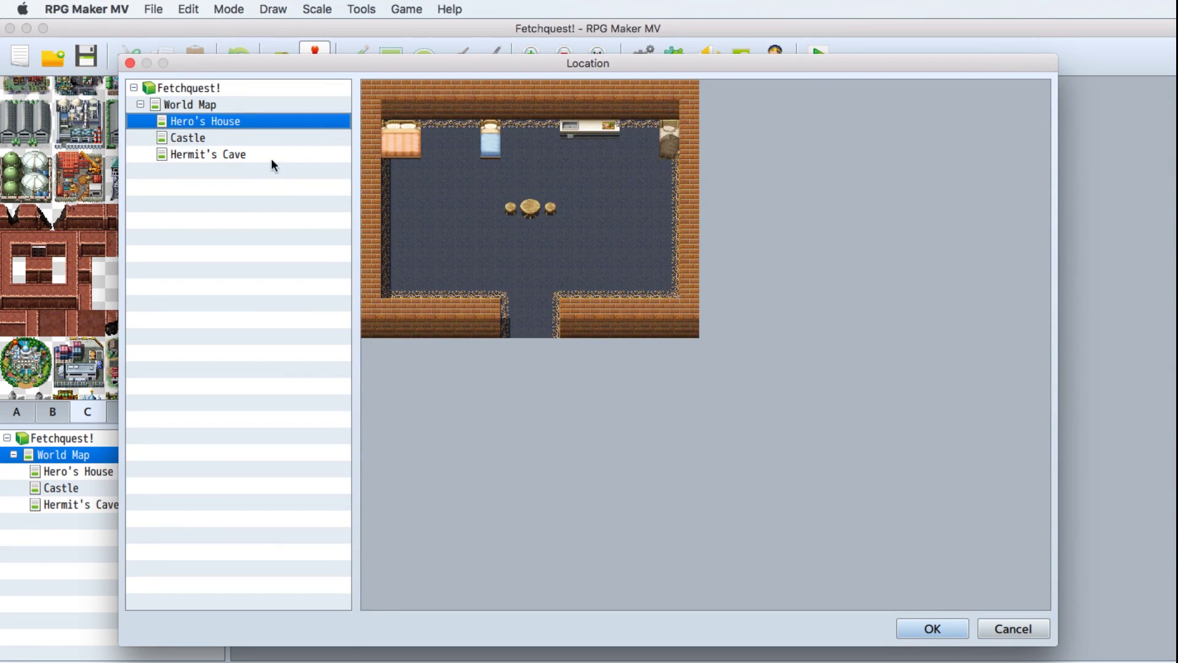
{"action": "left_click", "coordinate": [531, 308]}
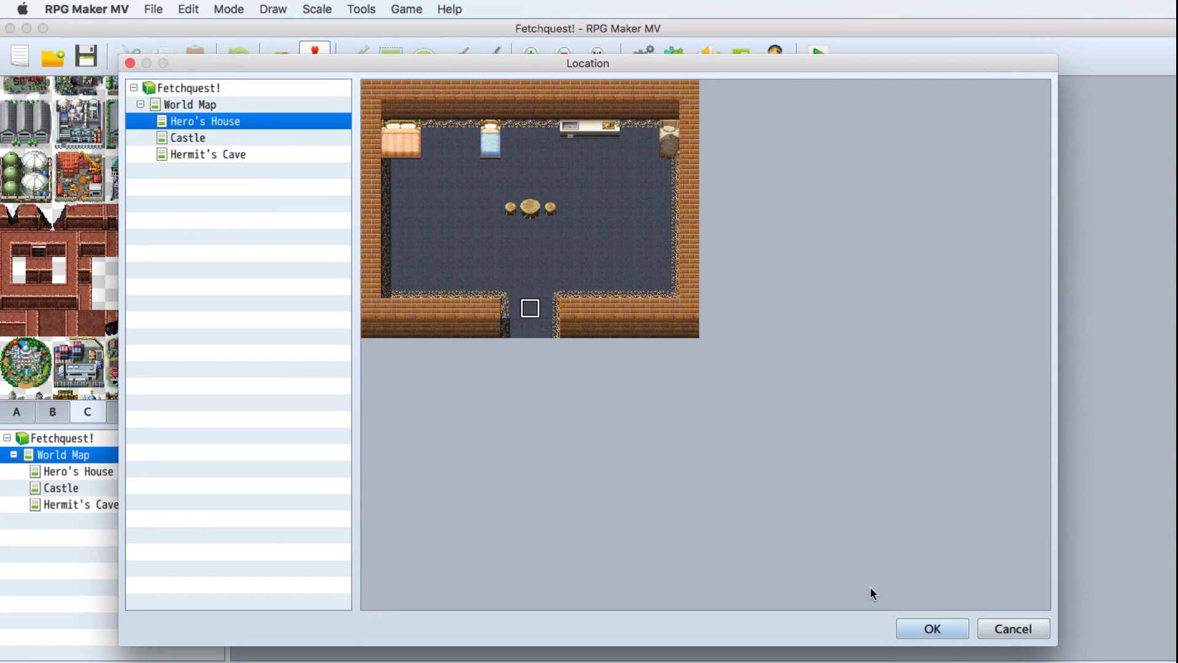
{"action": "left_click", "coordinate": [919, 630]}
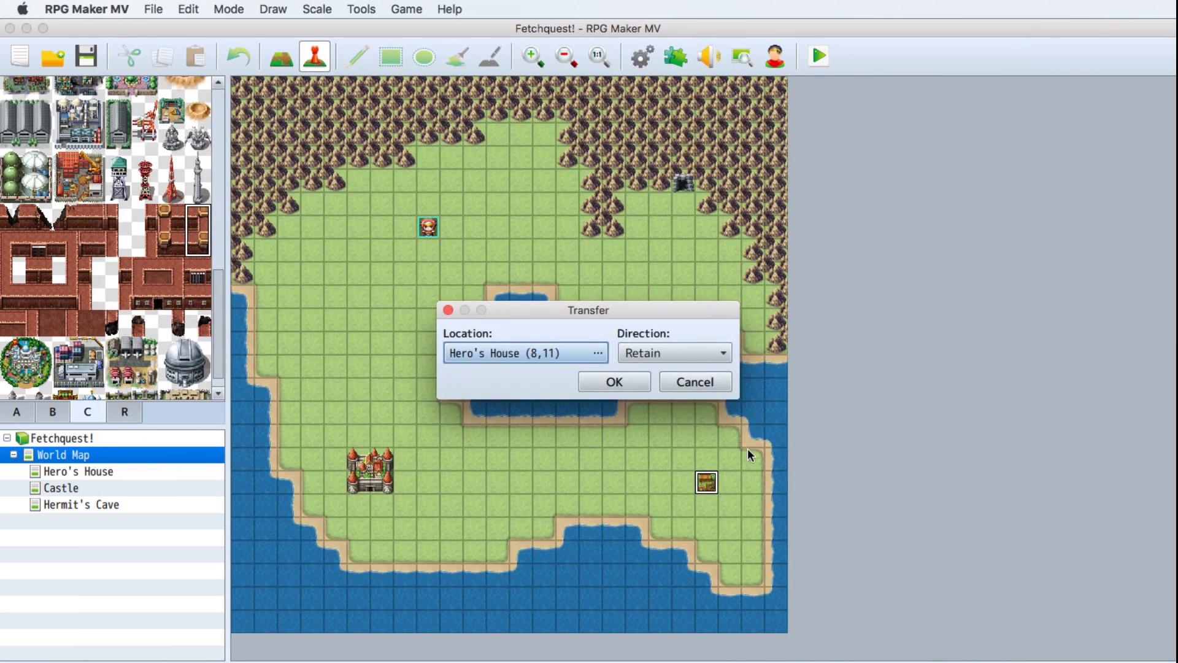
{"action": "left_click", "coordinate": [686, 354]}
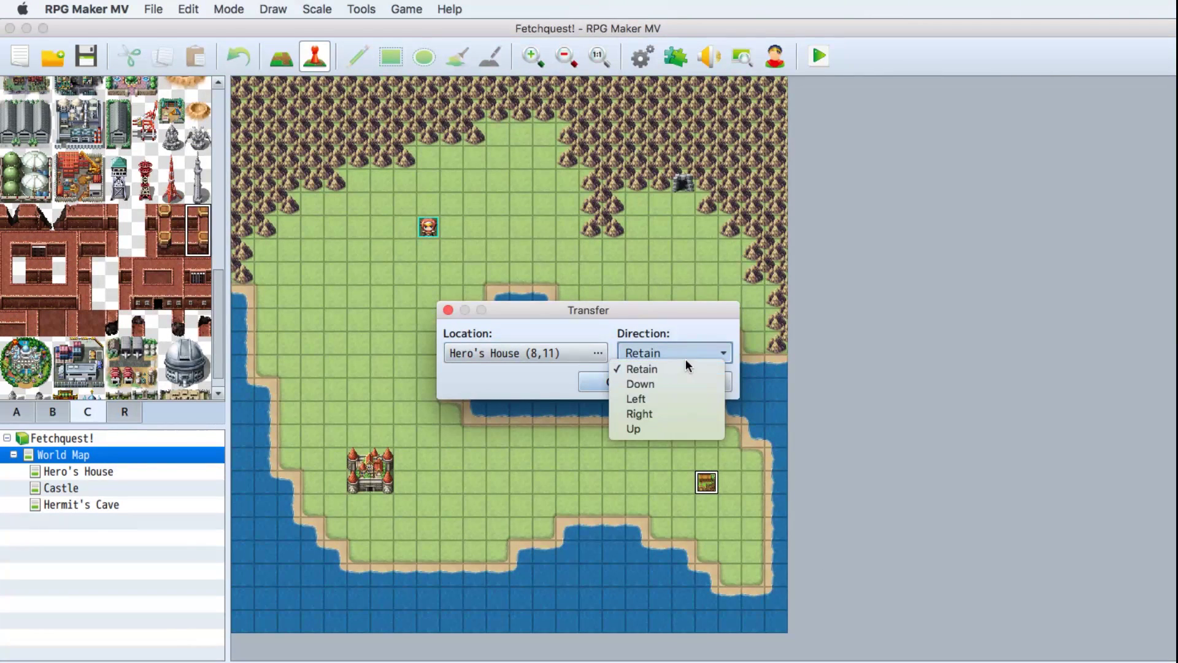
{"action": "left_click", "coordinate": [648, 429]}
{"action": "left_click", "coordinate": [605, 381]}
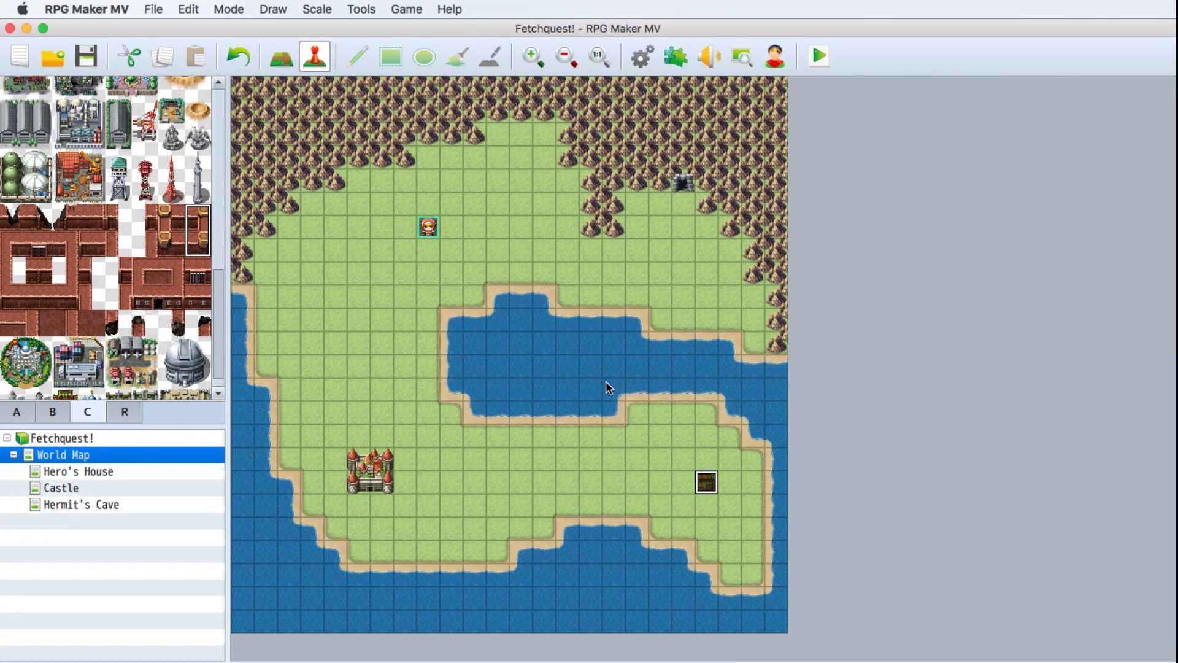
Create a quick Transfer event on the castle's southeast tile leading to Castle (8,11), with direction Up.
{"action": "right_click", "coordinate": [381, 482]}
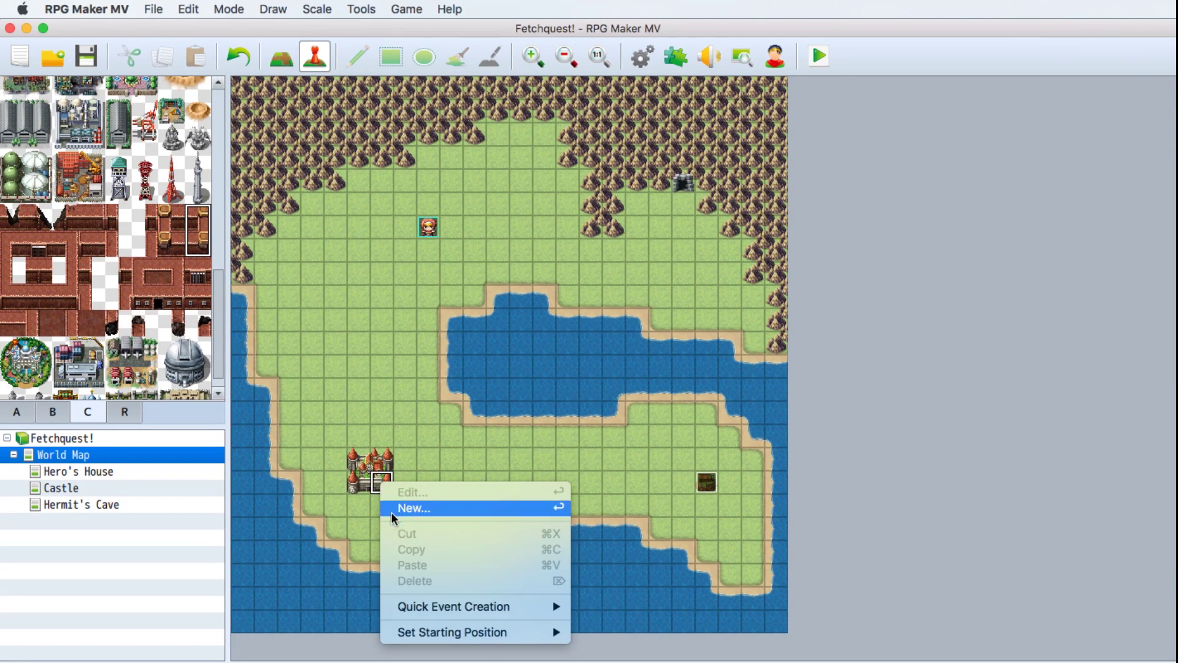
{"action": "mouse_move", "coordinate": [429, 636]}
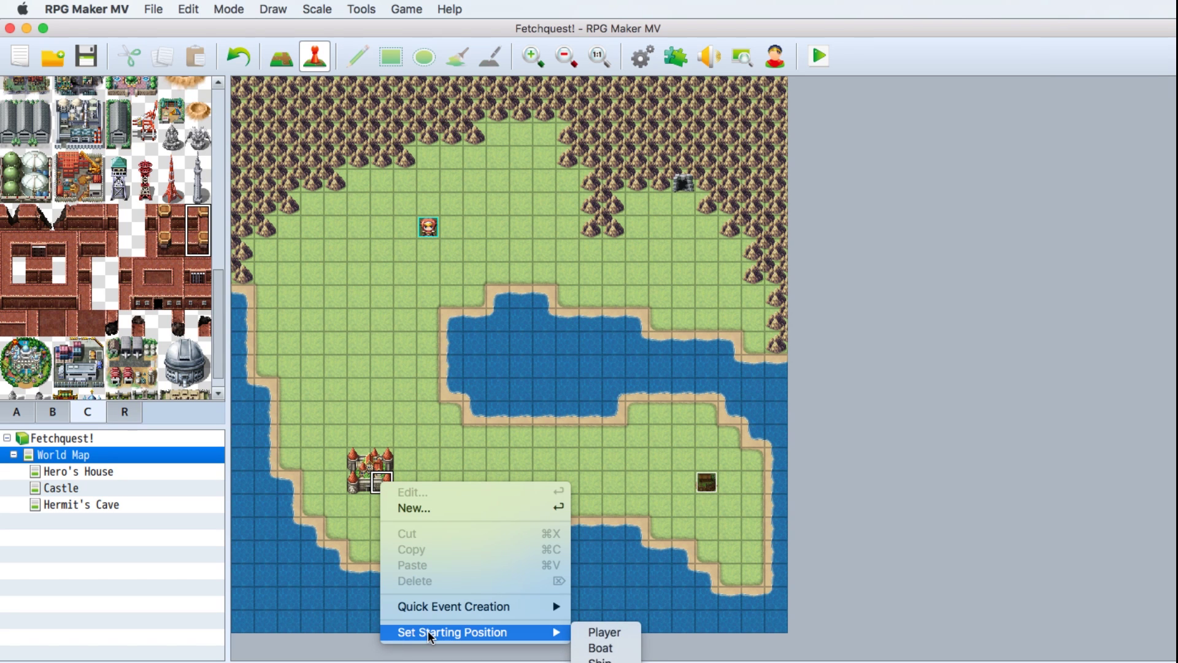
{"action": "mouse_move", "coordinate": [466, 607]}
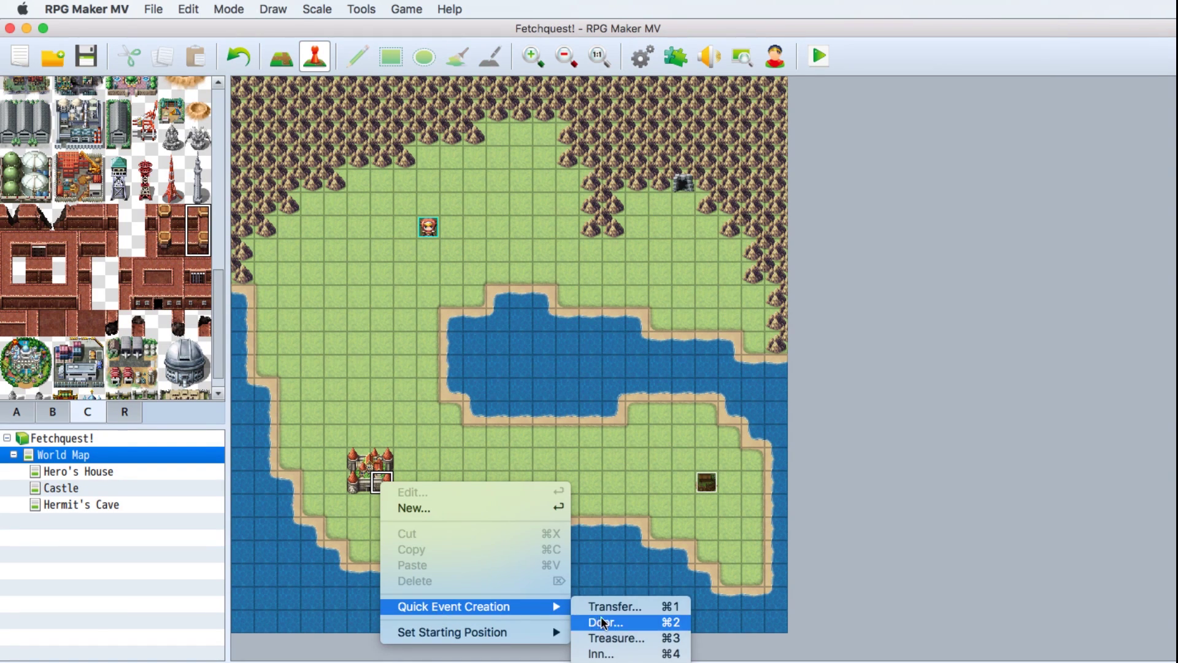
{"action": "left_click", "coordinate": [614, 606]}
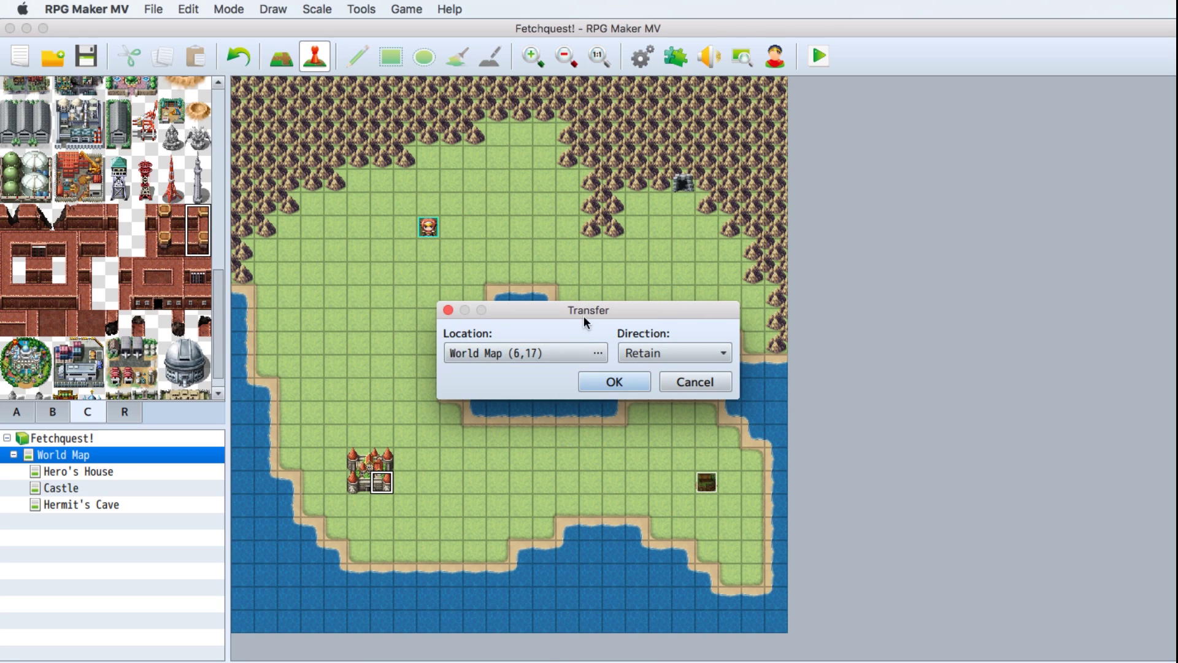
{"action": "left_click", "coordinate": [597, 353]}
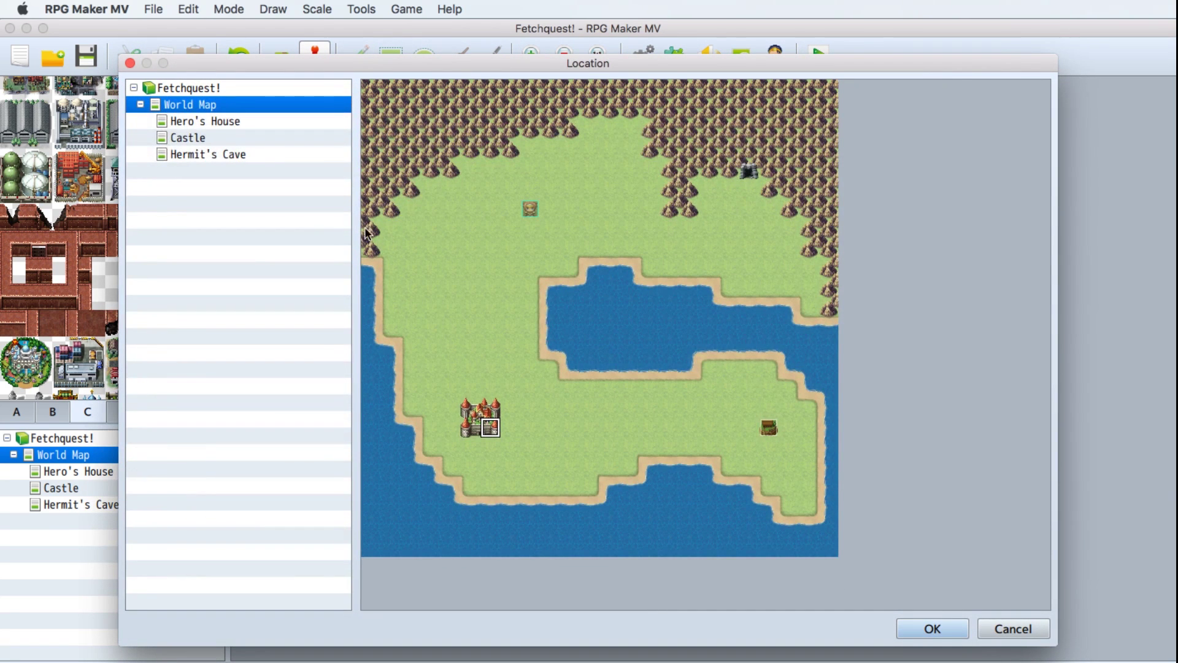
{"action": "left_click", "coordinate": [185, 139]}
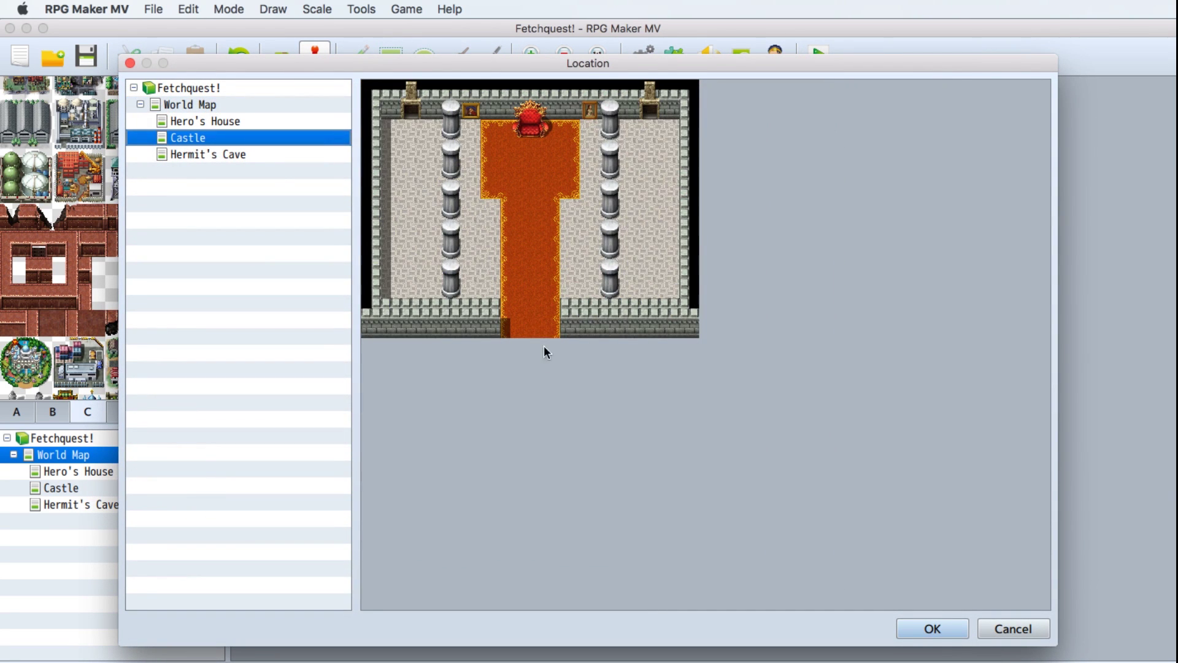
{"action": "left_click", "coordinate": [529, 305]}
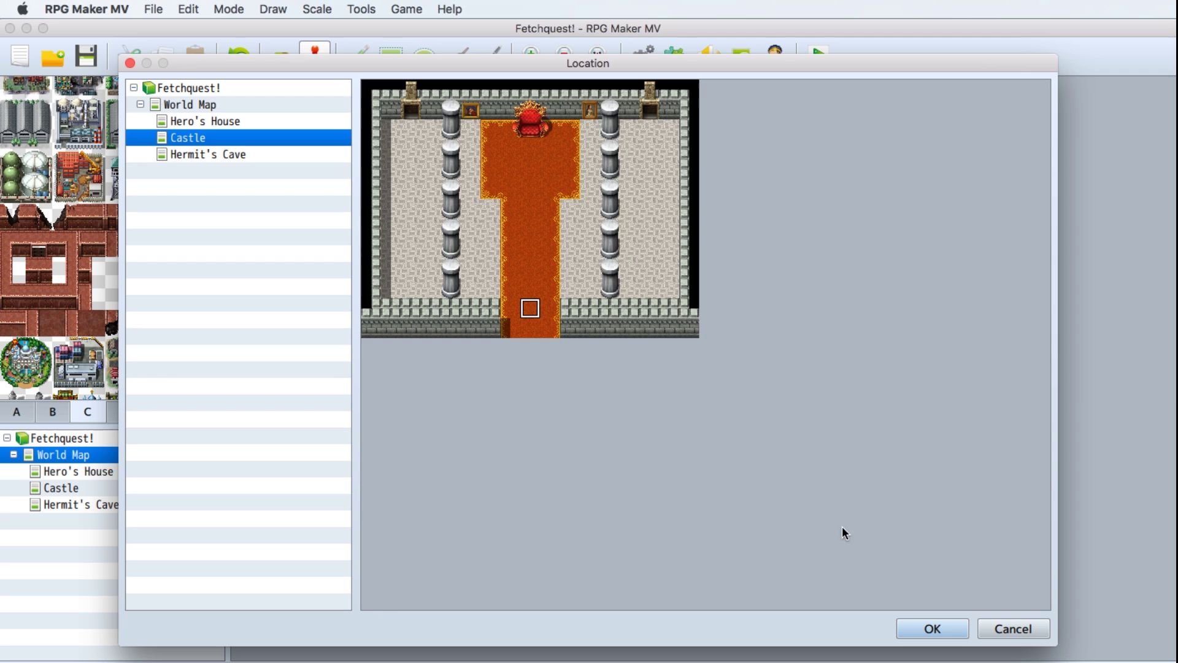
{"action": "left_click", "coordinate": [928, 629]}
{"action": "left_click", "coordinate": [654, 353]}
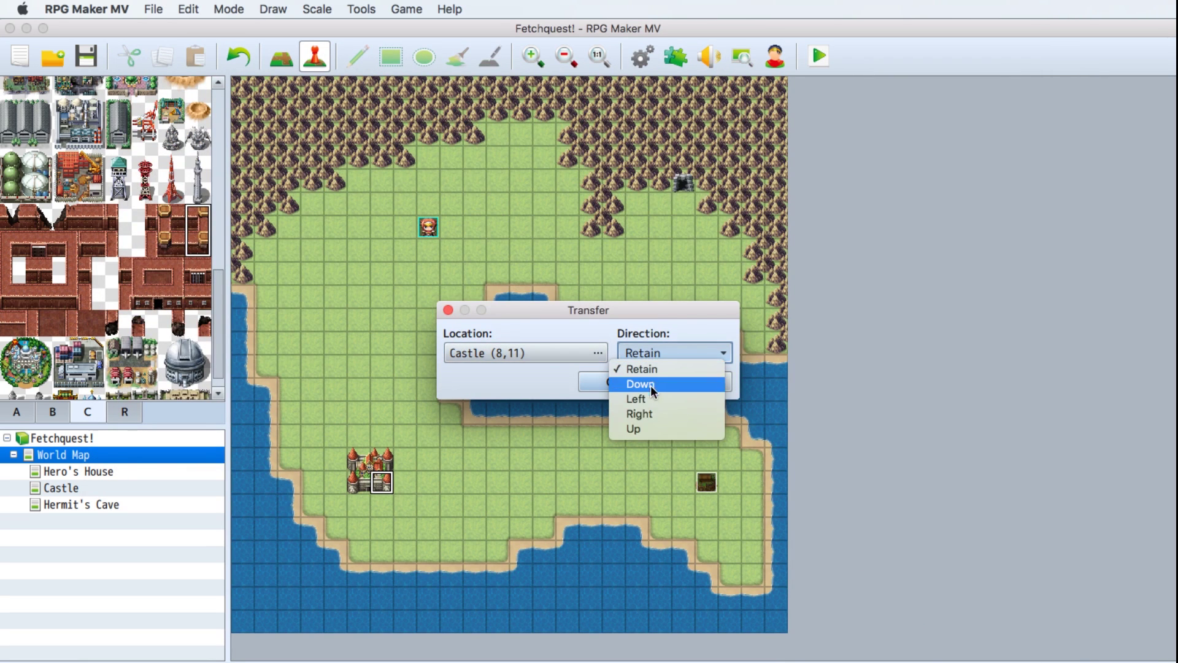
{"action": "left_click", "coordinate": [645, 428]}
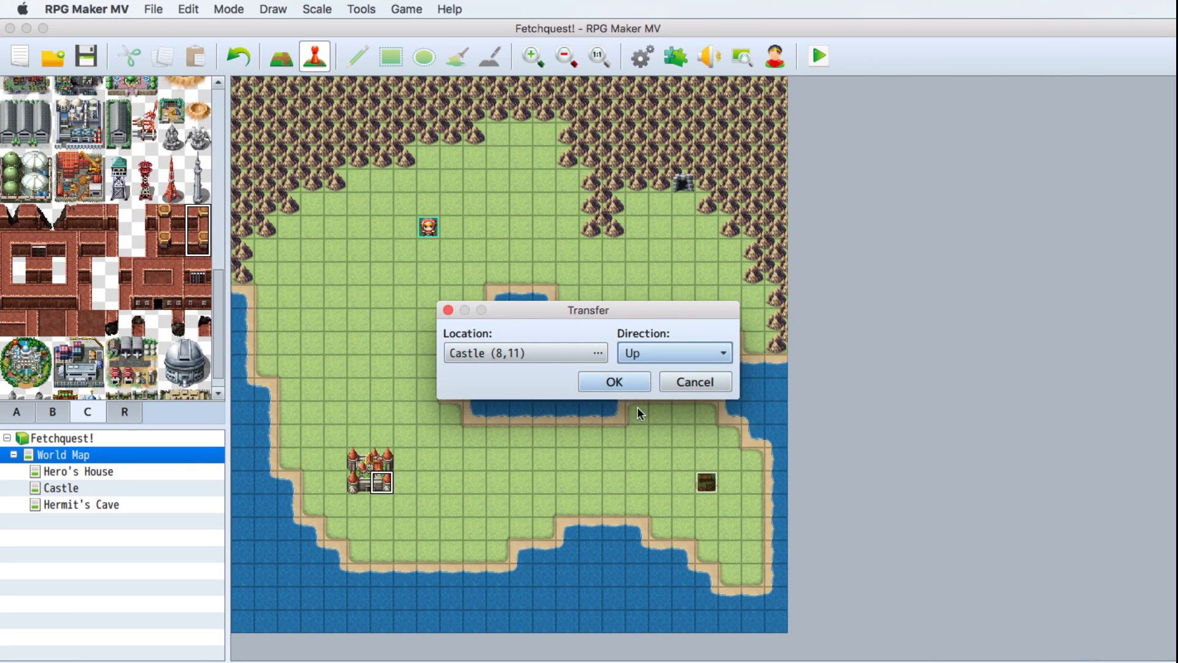
{"action": "left_click", "coordinate": [615, 381]}
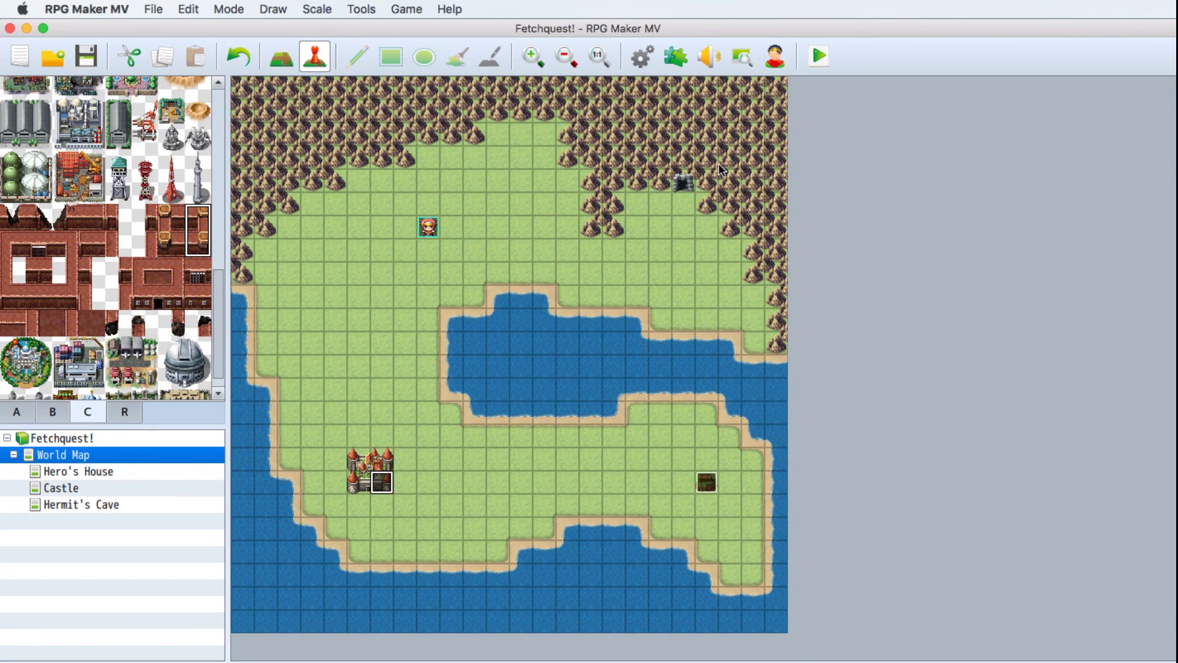
Create a quick Transfer event on the World Map's northeastern cave entrance leading to Hermit's Cave (8,11), with direction Up.
{"action": "left_click", "coordinate": [683, 185]}
{"action": "right_click", "coordinate": [683, 186]}
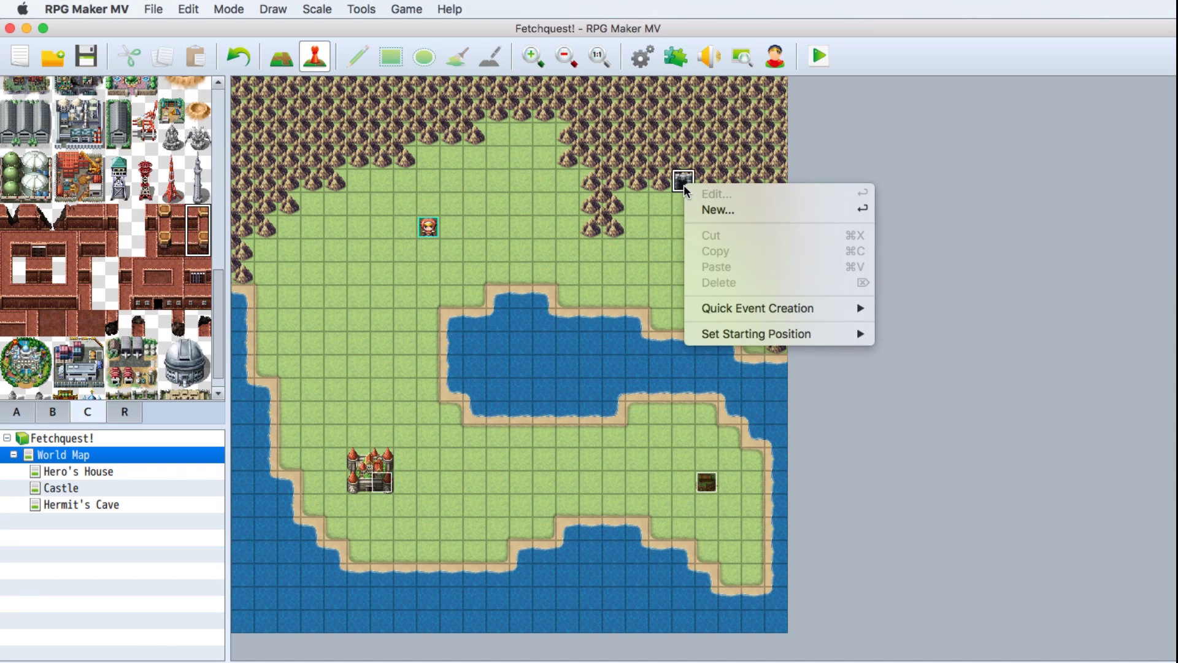
{"action": "mouse_move", "coordinate": [718, 314]}
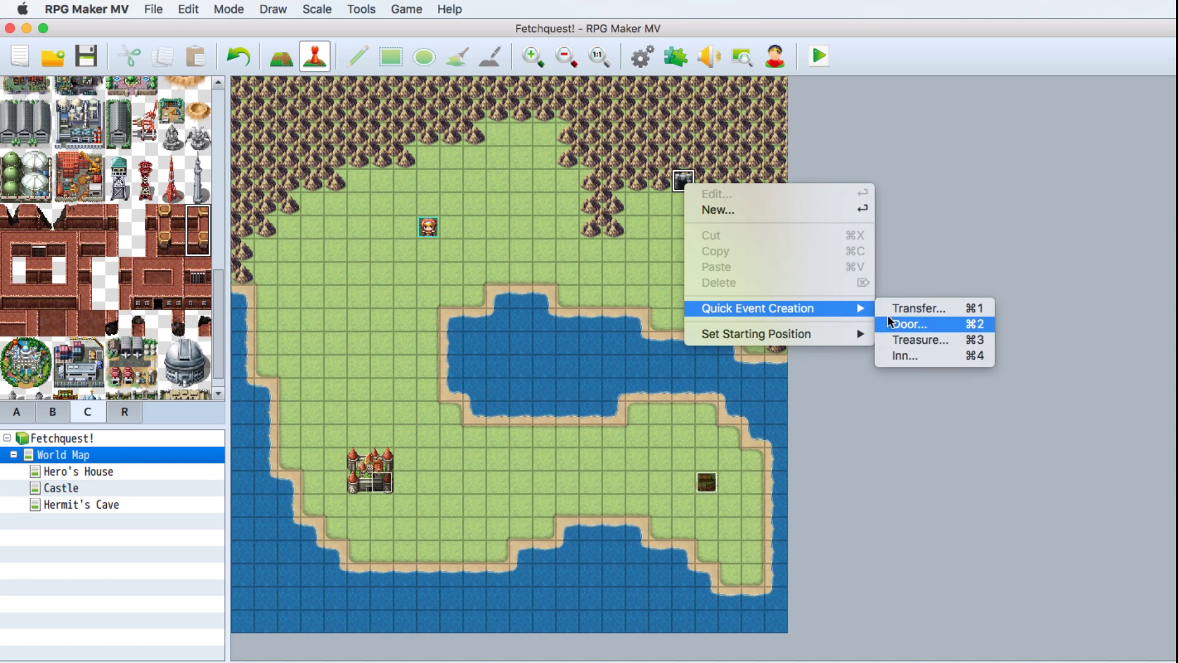
{"action": "left_click", "coordinate": [904, 307]}
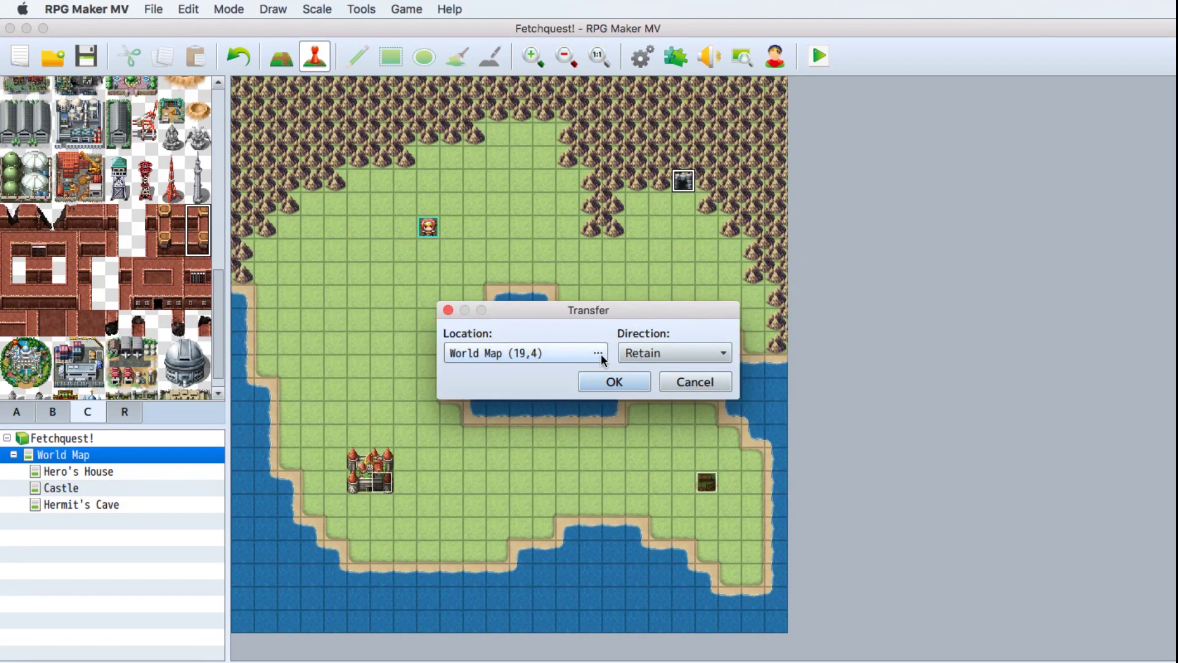
{"action": "left_click", "coordinate": [599, 352]}
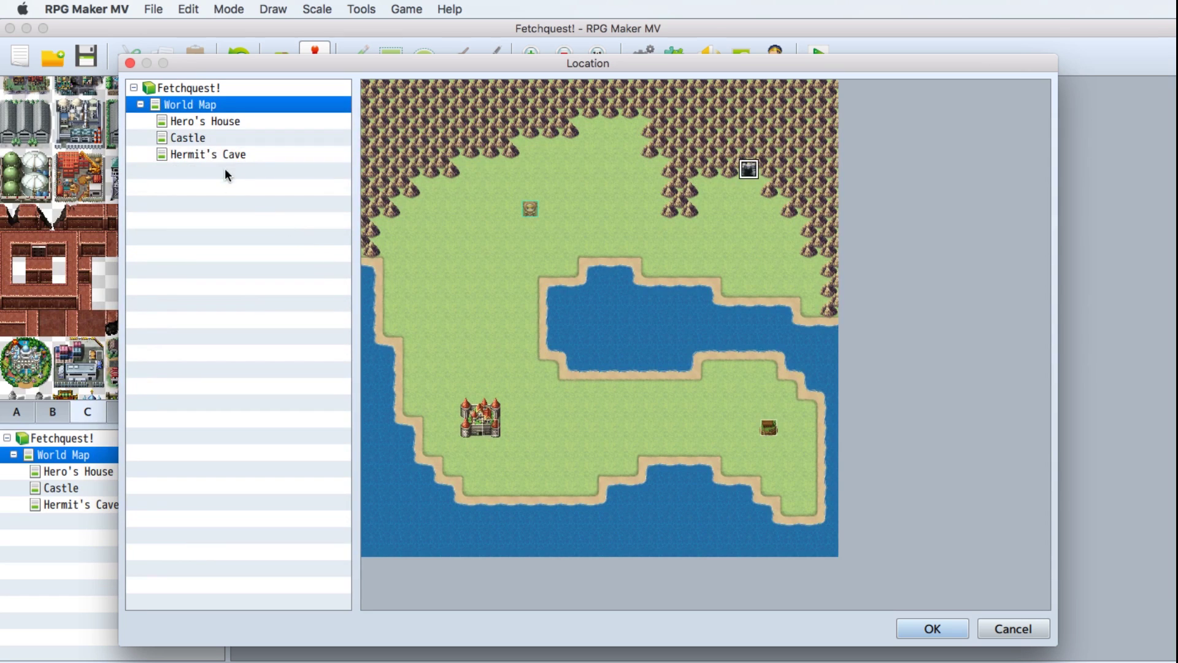
{"action": "left_click", "coordinate": [214, 155]}
{"action": "left_click", "coordinate": [531, 309]}
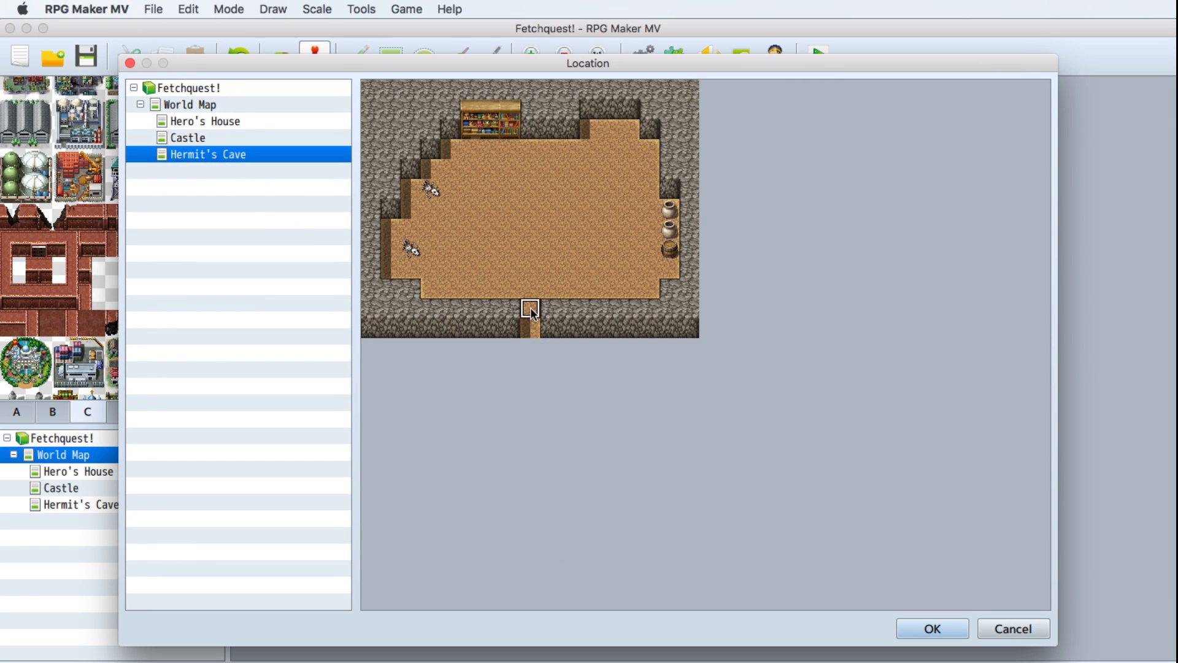
{"action": "left_click", "coordinate": [947, 627]}
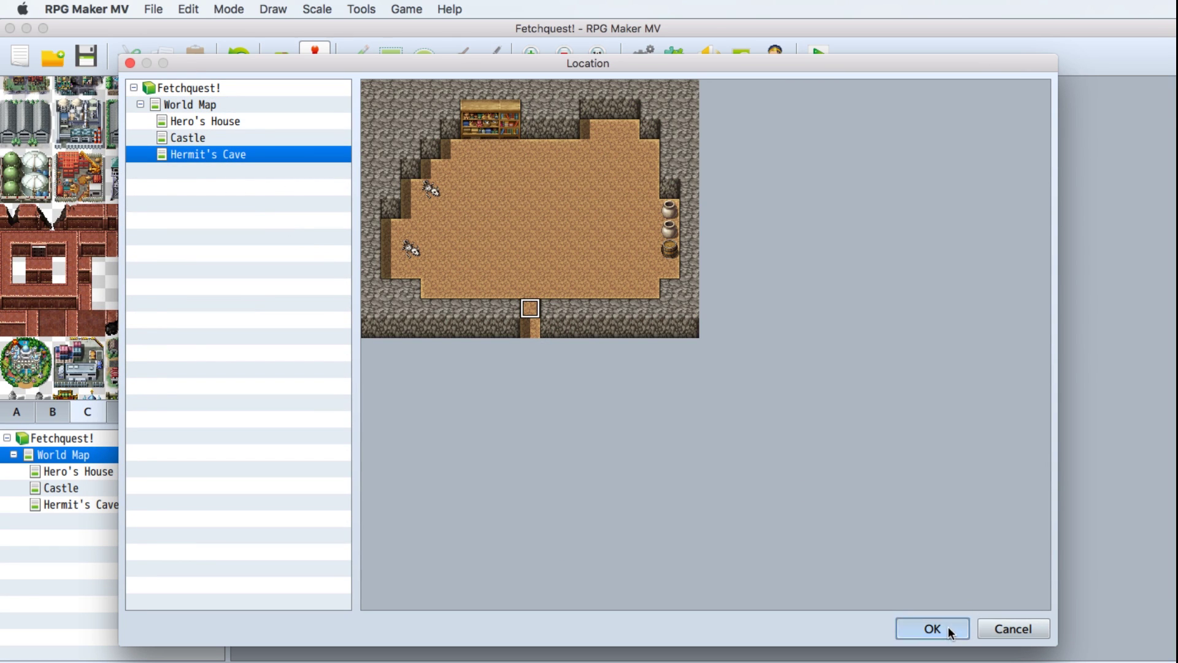
{"action": "left_click", "coordinate": [691, 349]}
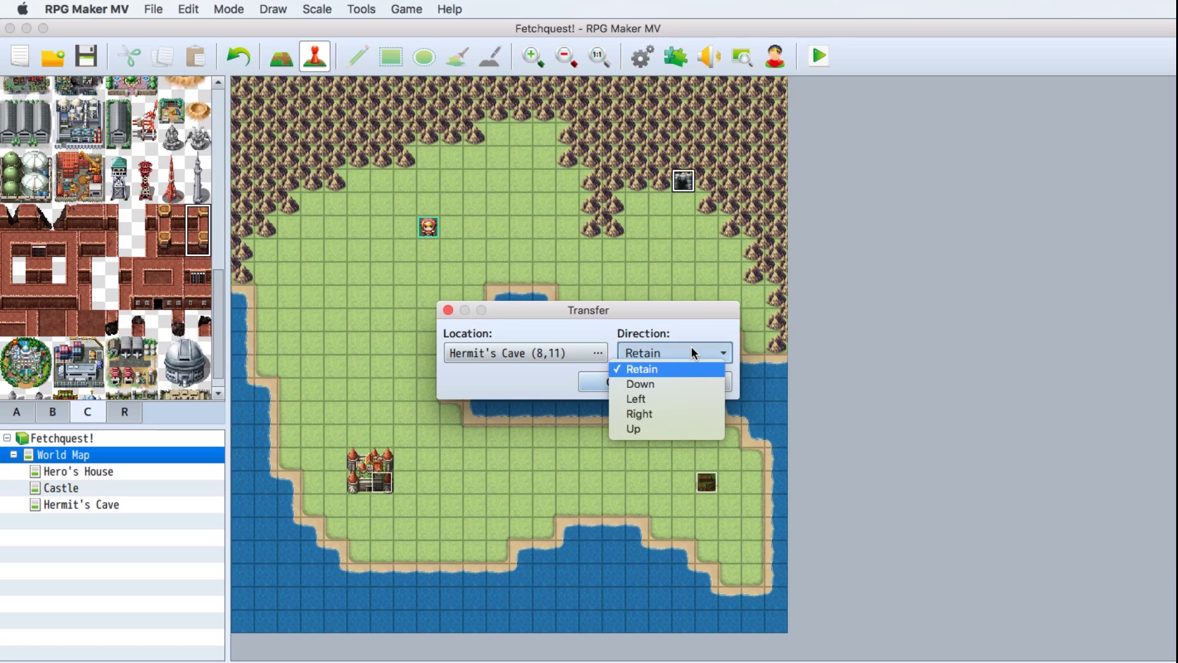
{"action": "left_click", "coordinate": [638, 427]}
{"action": "left_click", "coordinate": [604, 378]}
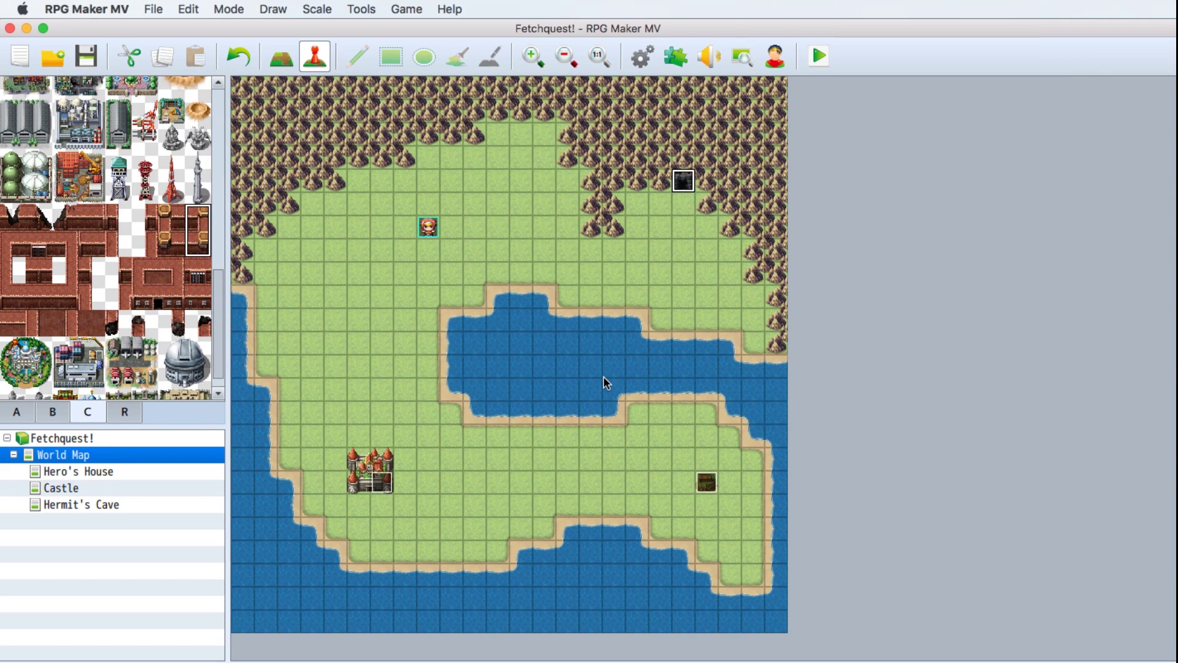
Copy the transfer event from the castle's southeast tile onto the other three castle tiles on the World Map.
{"action": "left_click", "coordinate": [381, 482]}
{"action": "key", "text": "super+c"}
{"action": "left_click", "coordinate": [362, 485]}
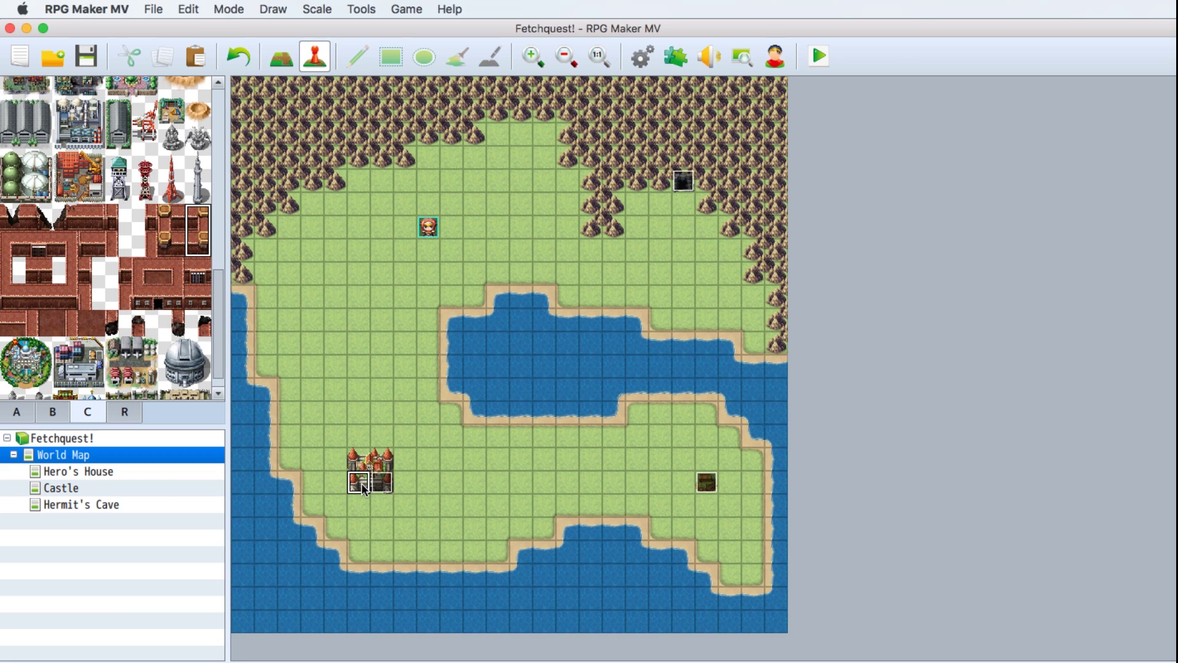
{"action": "key", "text": "super+v"}
{"action": "left_click", "coordinate": [360, 462]}
{"action": "key", "text": "super+v"}
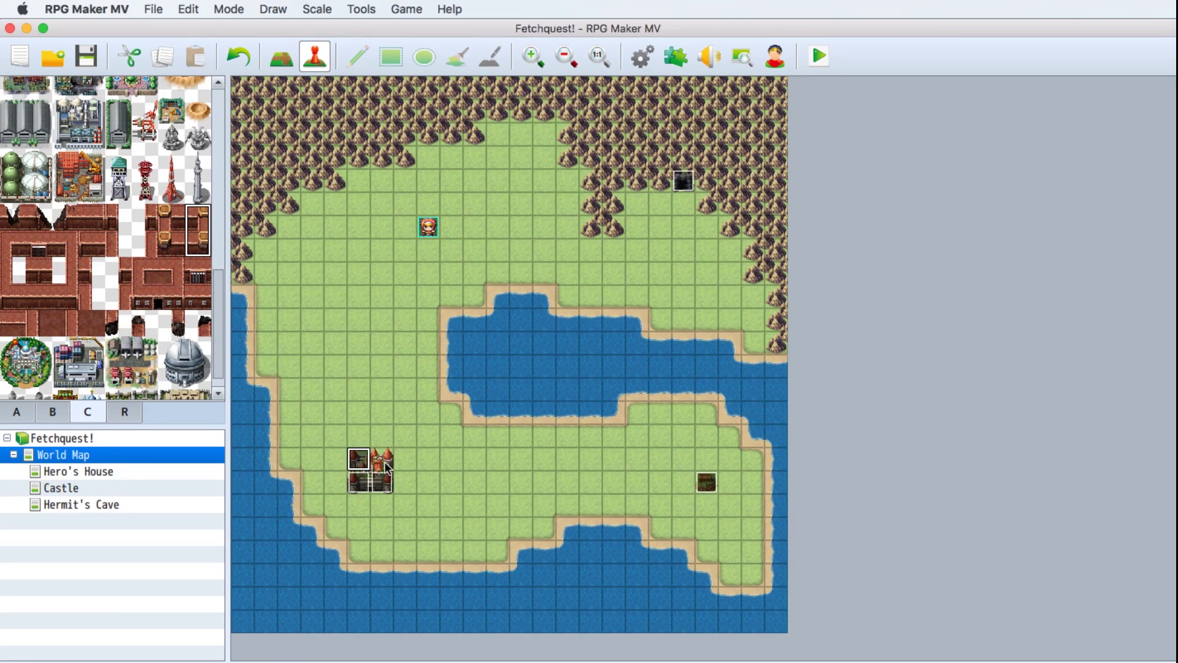
{"action": "left_click", "coordinate": [386, 464]}
{"action": "key", "text": "super+v"}
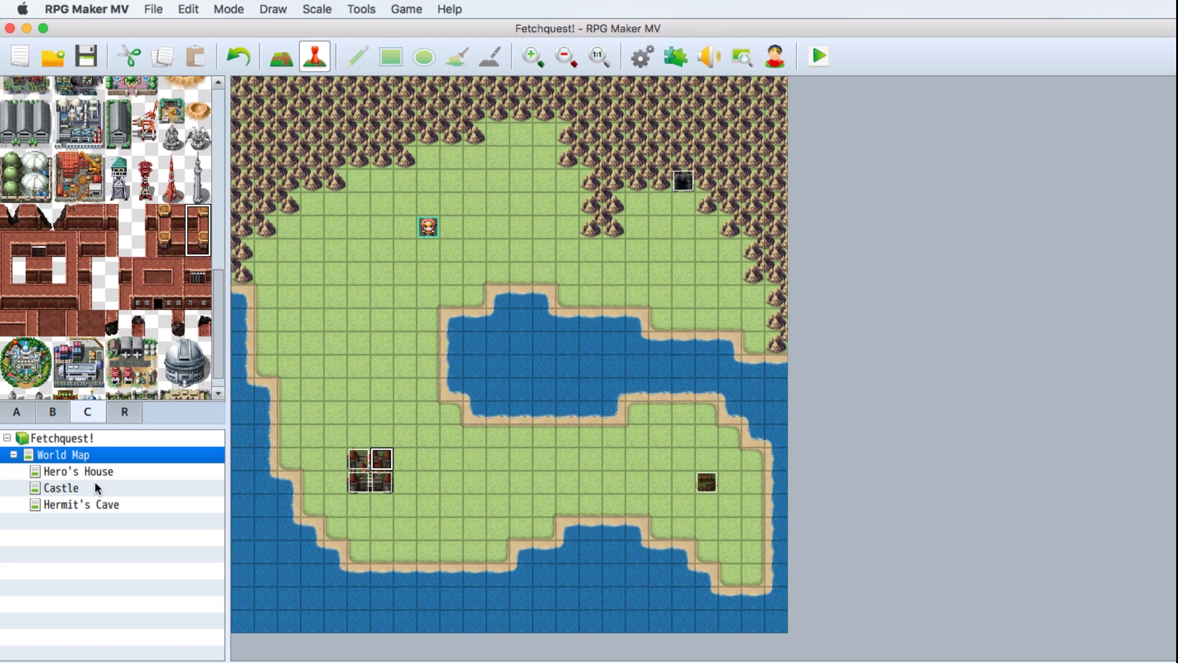
In Hero's House, create a quick Transfer event on the doorway's bottom centre tile leading to World Map (20,18), direction Down.
{"action": "left_click", "coordinate": [76, 471]}
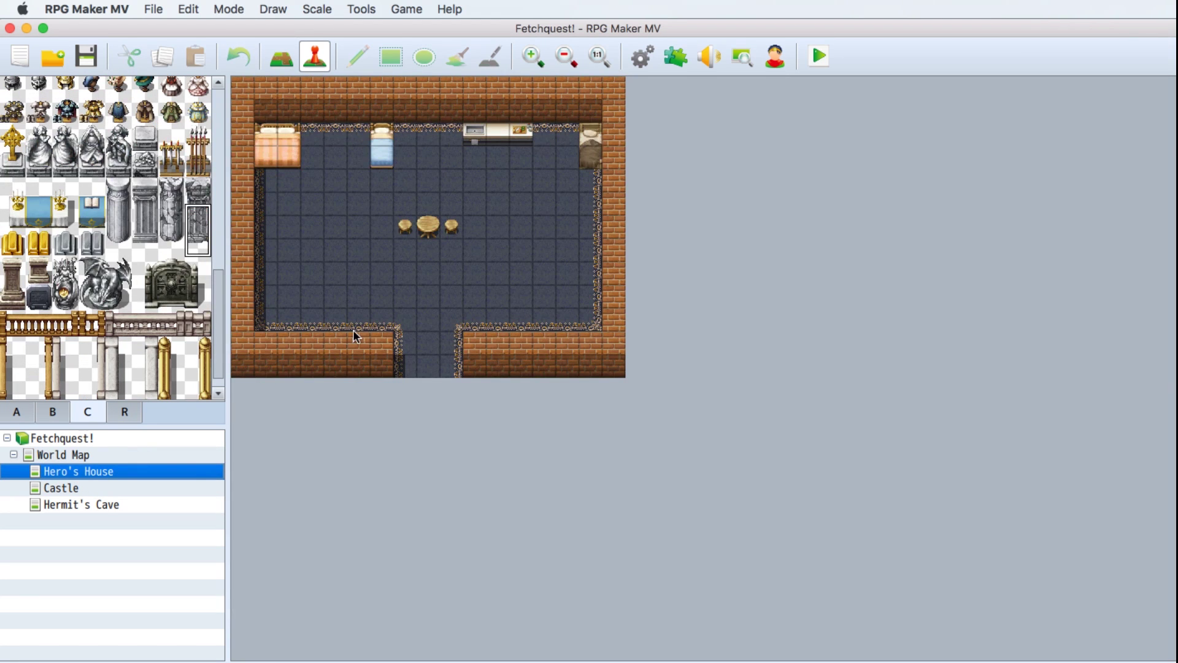
{"action": "left_click", "coordinate": [432, 367]}
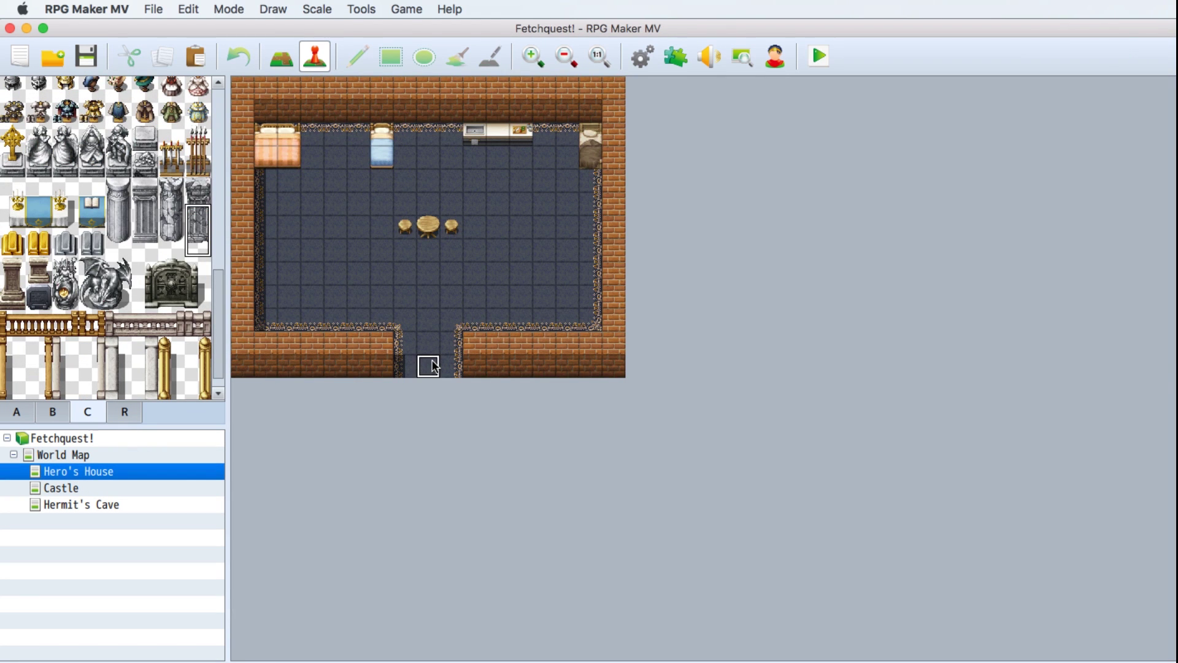
{"action": "right_click", "coordinate": [432, 366]}
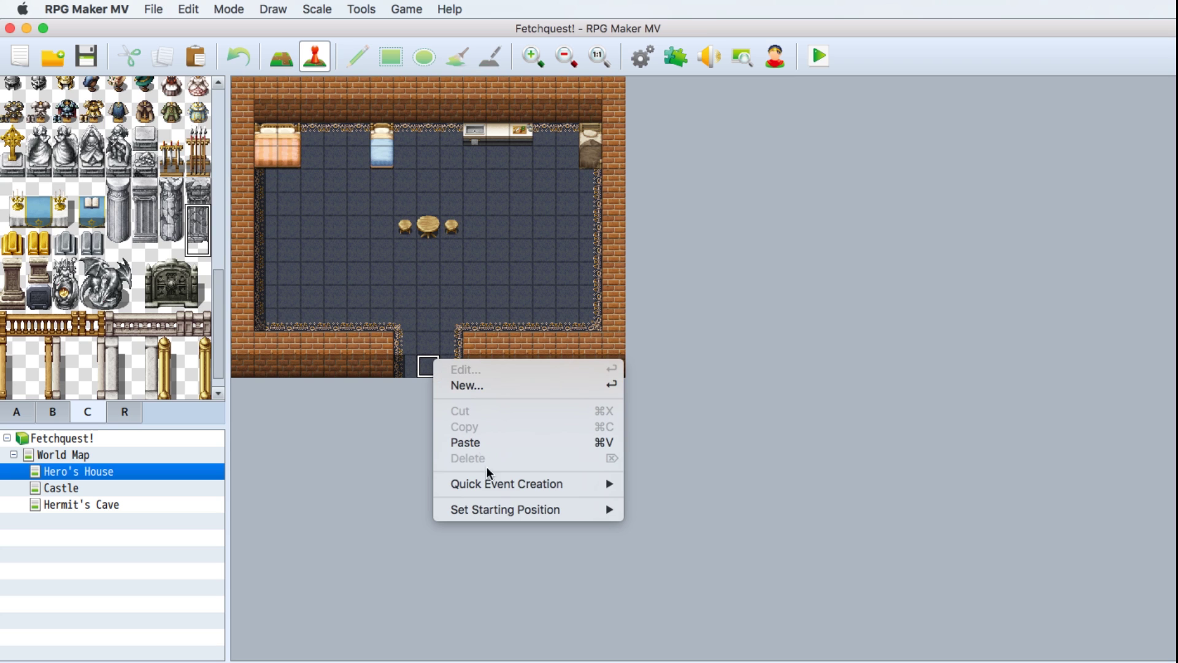
{"action": "mouse_move", "coordinate": [487, 484]}
{"action": "left_click", "coordinate": [667, 484]}
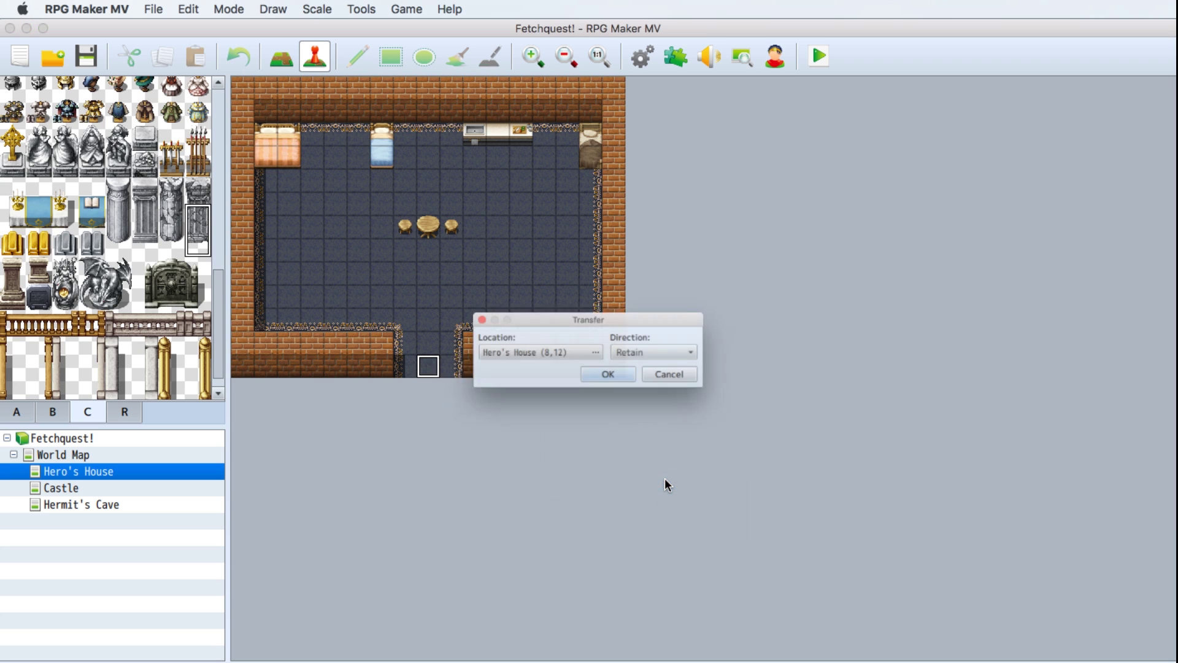
{"action": "left_click", "coordinate": [599, 353]}
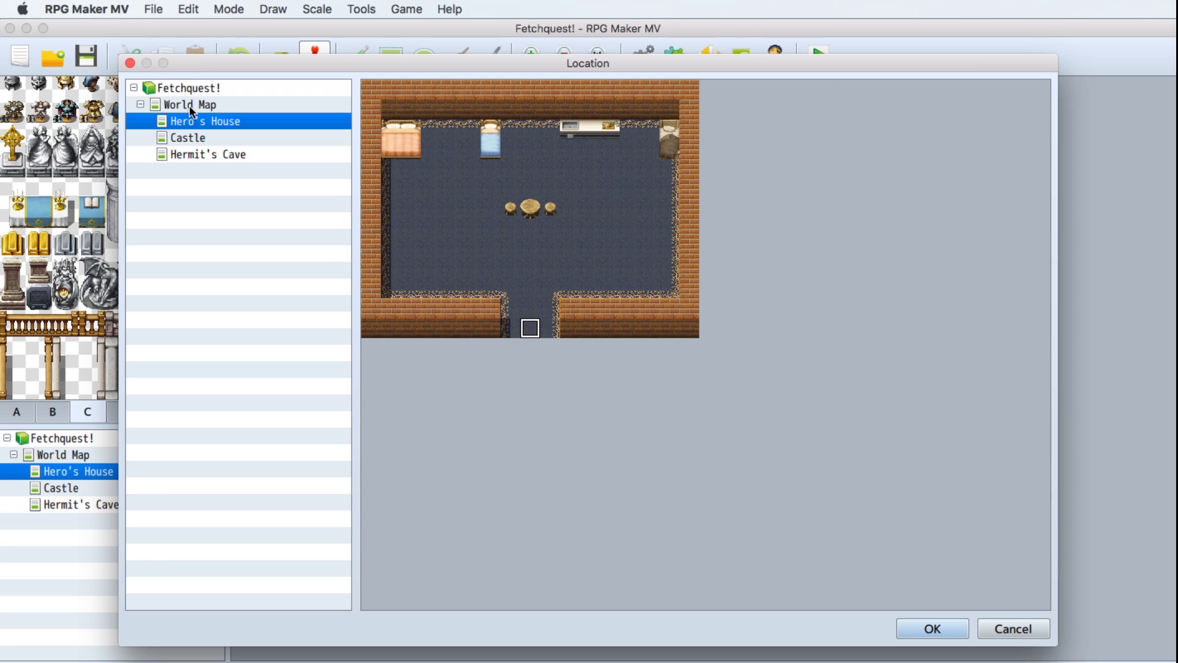
{"action": "left_click", "coordinate": [189, 105]}
{"action": "left_click", "coordinate": [768, 447]}
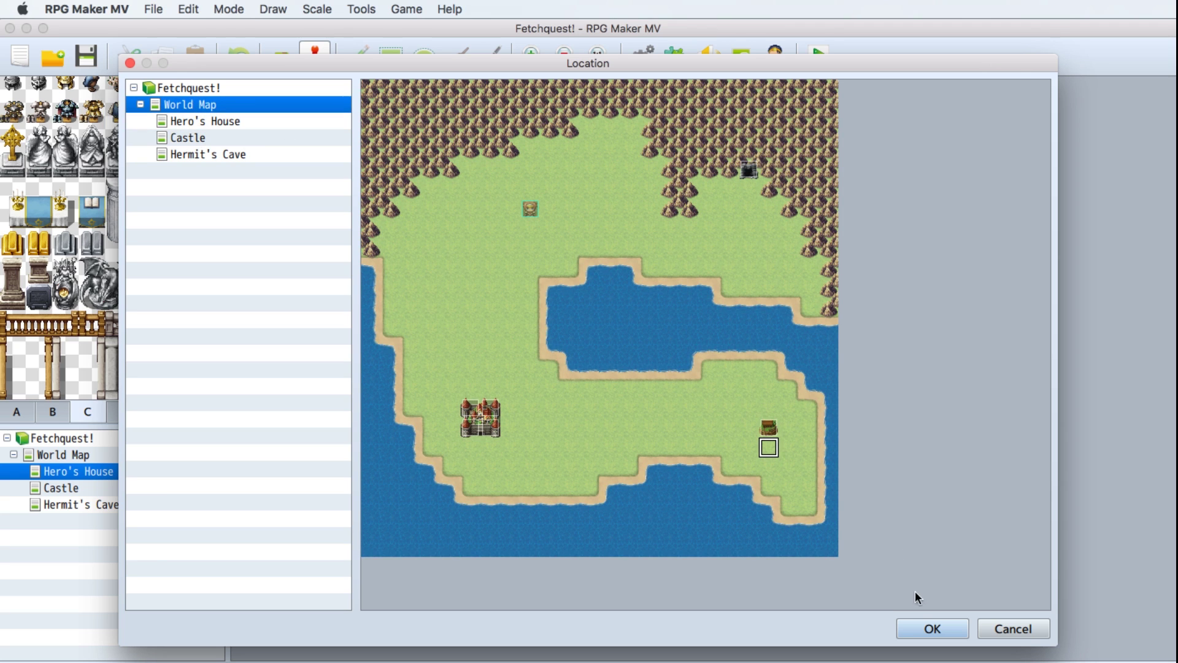
{"action": "left_click", "coordinate": [928, 630]}
{"action": "left_click", "coordinate": [657, 353]}
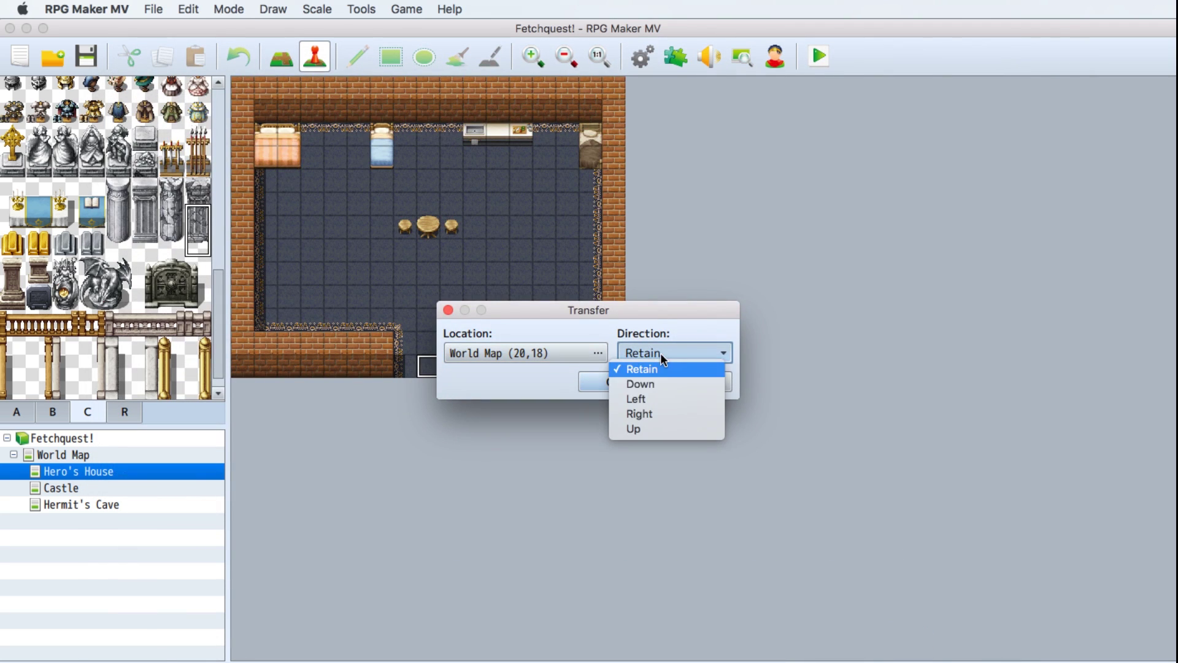
{"action": "left_click", "coordinate": [653, 385]}
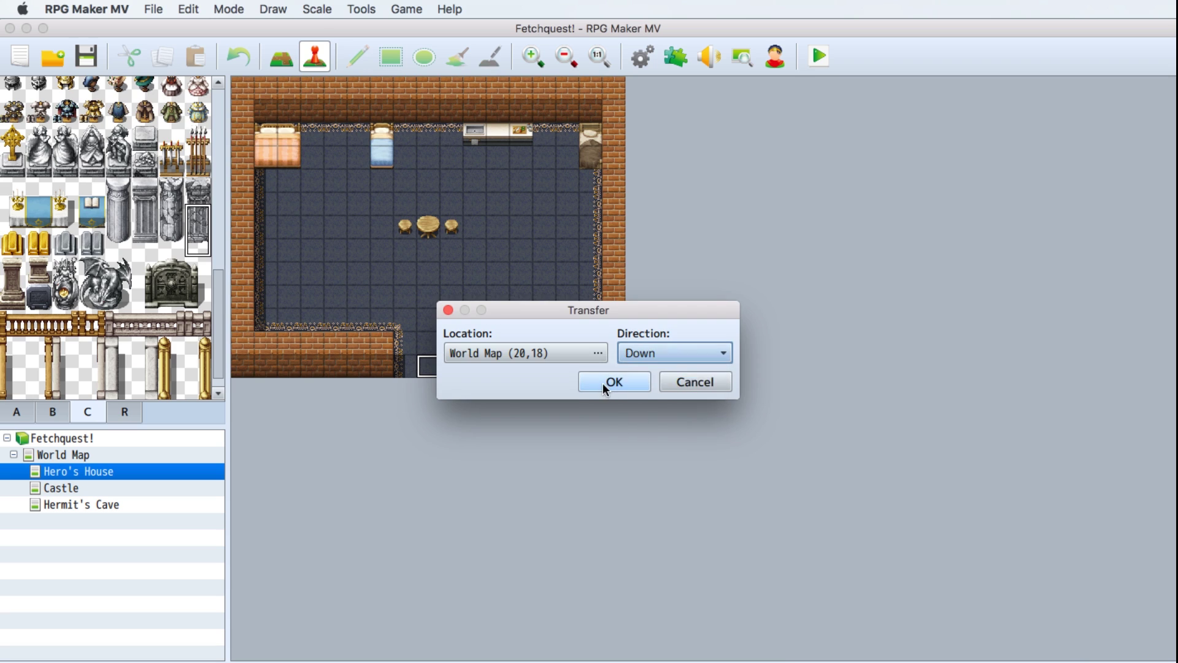
{"action": "left_click", "coordinate": [613, 382]}
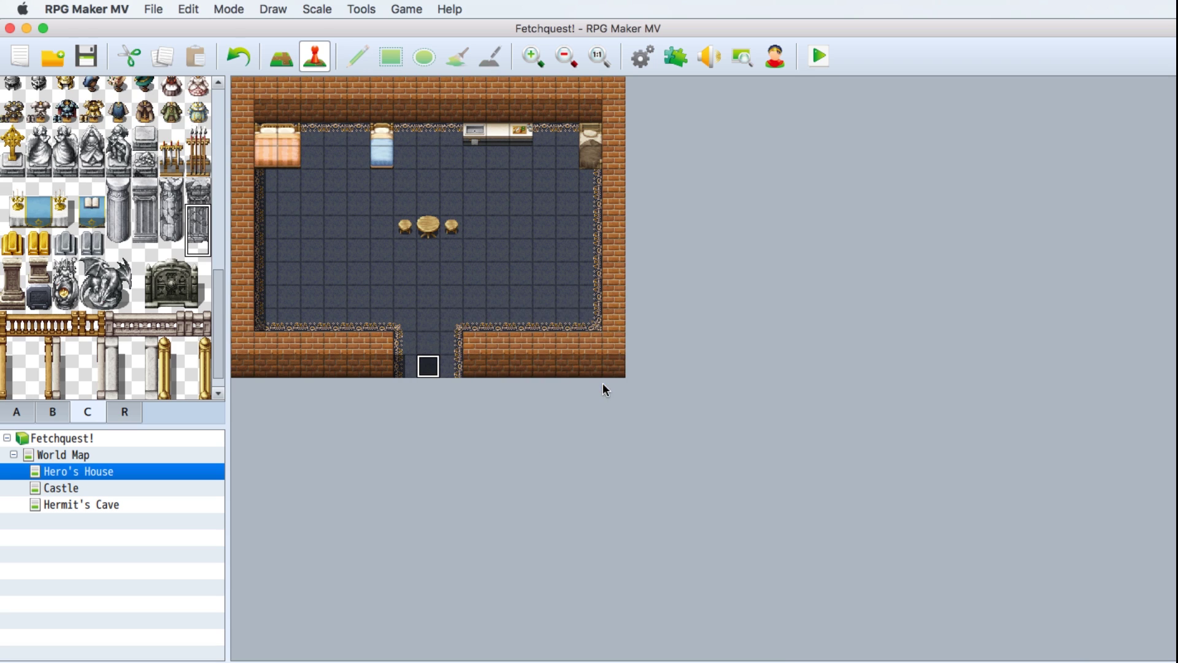
Copy the Hero's House exit event onto the doorway tiles on either side of it.
{"action": "left_click", "coordinate": [428, 346]}
{"action": "left_click", "coordinate": [434, 368]}
{"action": "key", "text": "super+c"}
{"action": "left_click", "coordinate": [405, 366]}
{"action": "key", "text": "super+v"}
{"action": "left_click", "coordinate": [451, 366]}
{"action": "key", "text": "super+v"}
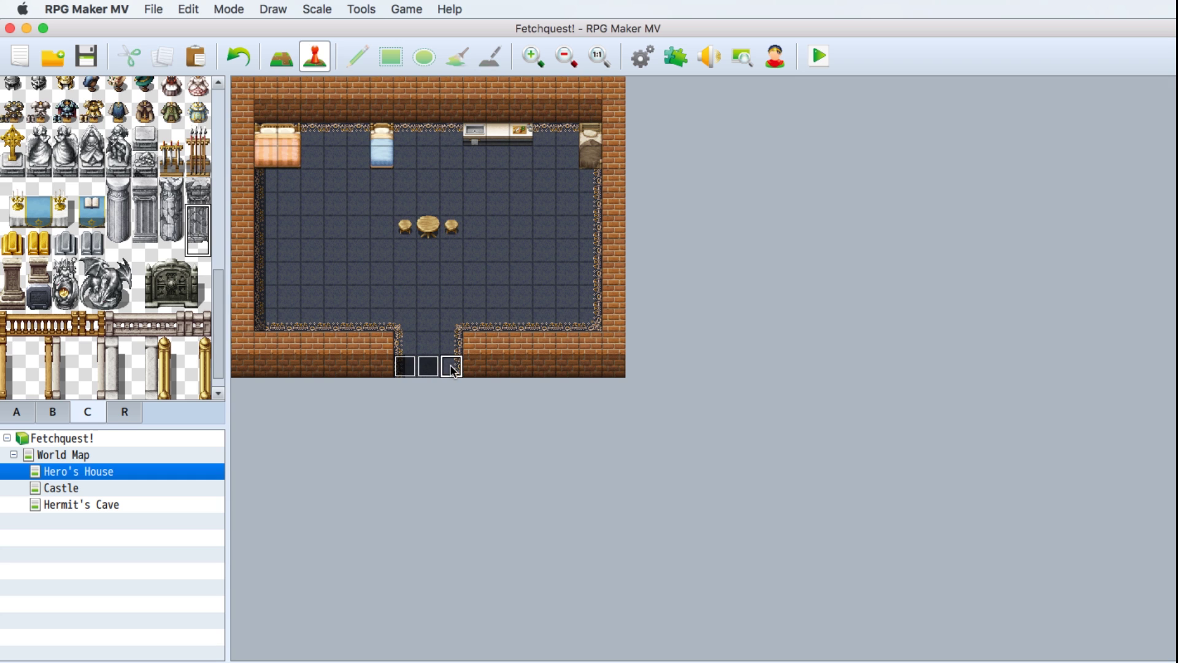
{"action": "key", "text": "super+v"}
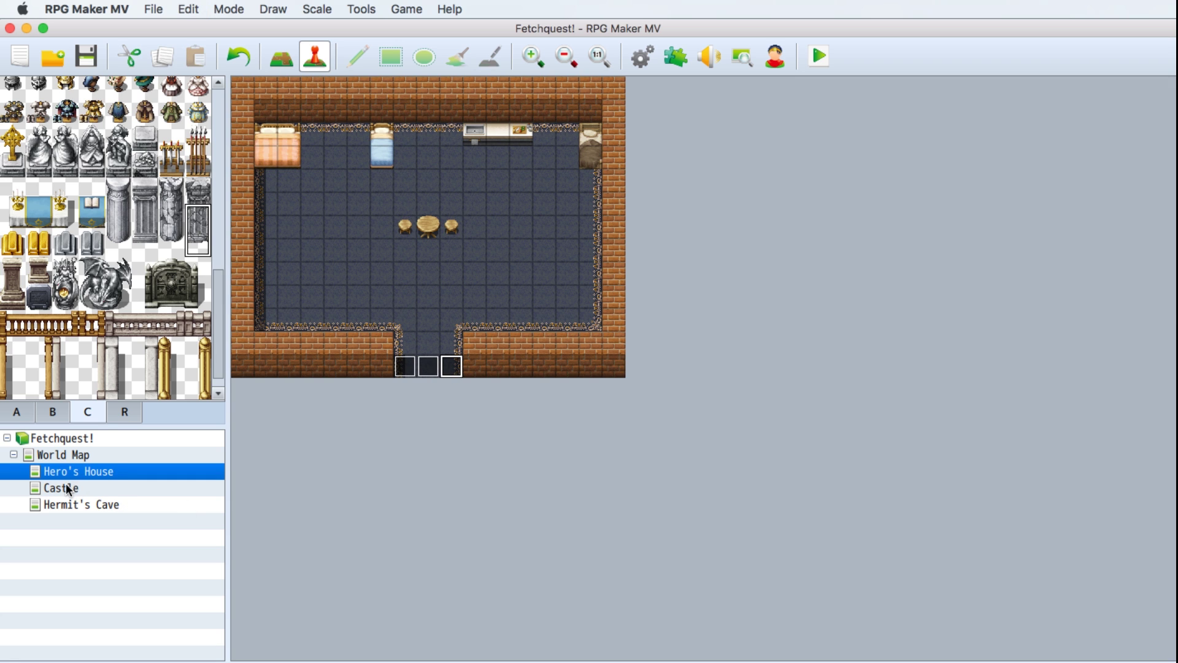
In the Castle map, create a quick Transfer event on the red carpet's bottom centre tile leading to World Map (6,18), direction Down.
{"action": "left_click", "coordinate": [65, 488]}
{"action": "left_click", "coordinate": [434, 368]}
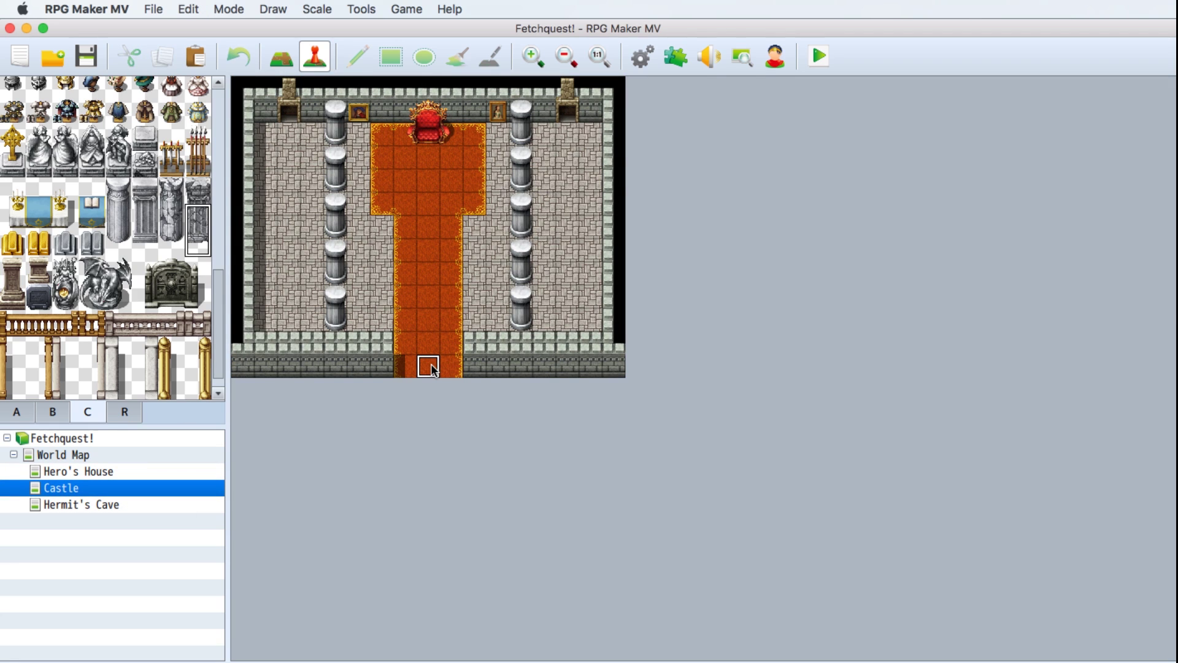
{"action": "right_click", "coordinate": [434, 368]}
{"action": "mouse_move", "coordinate": [483, 487]}
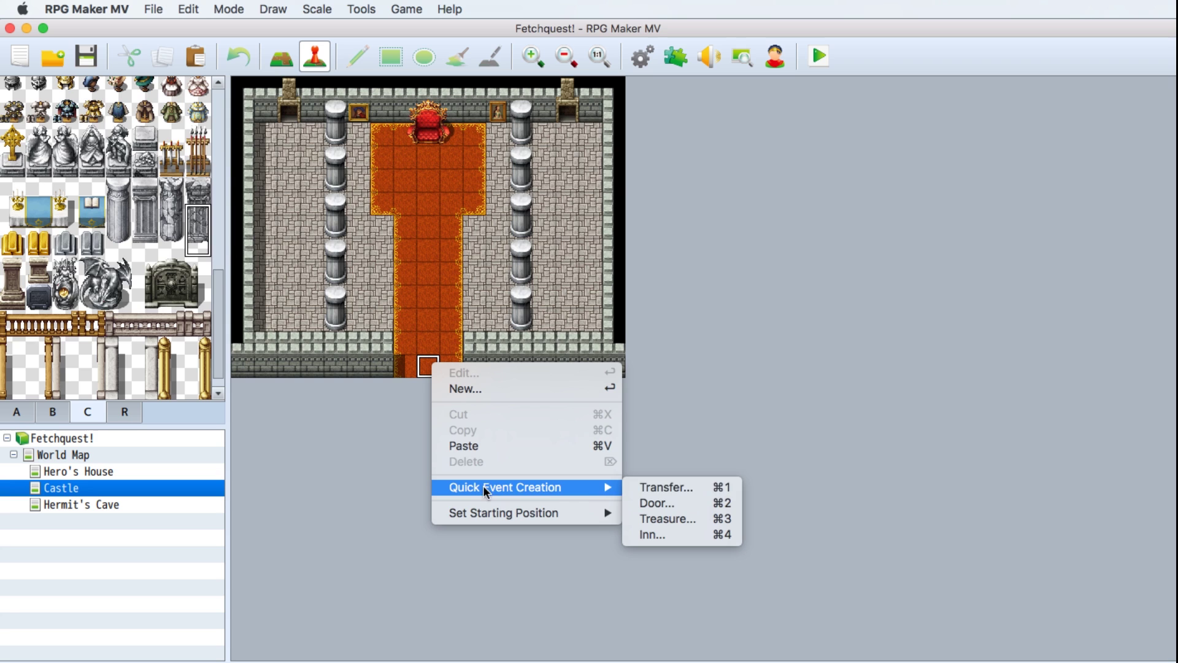
{"action": "left_click", "coordinate": [662, 487]}
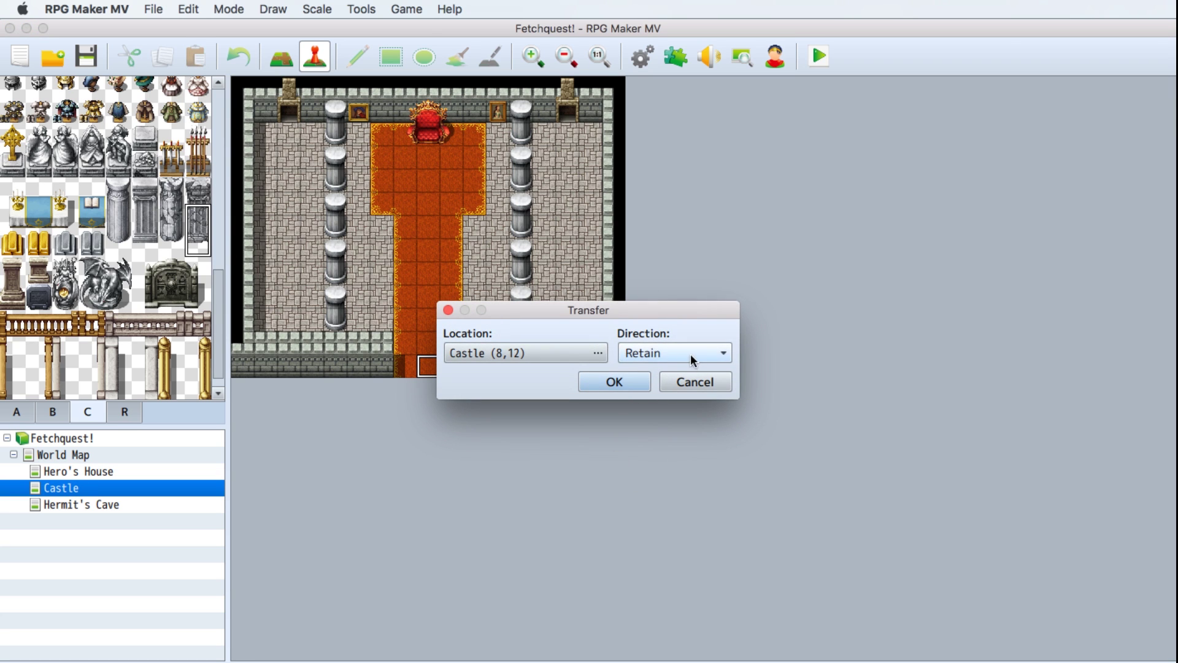
{"action": "left_click", "coordinate": [594, 355]}
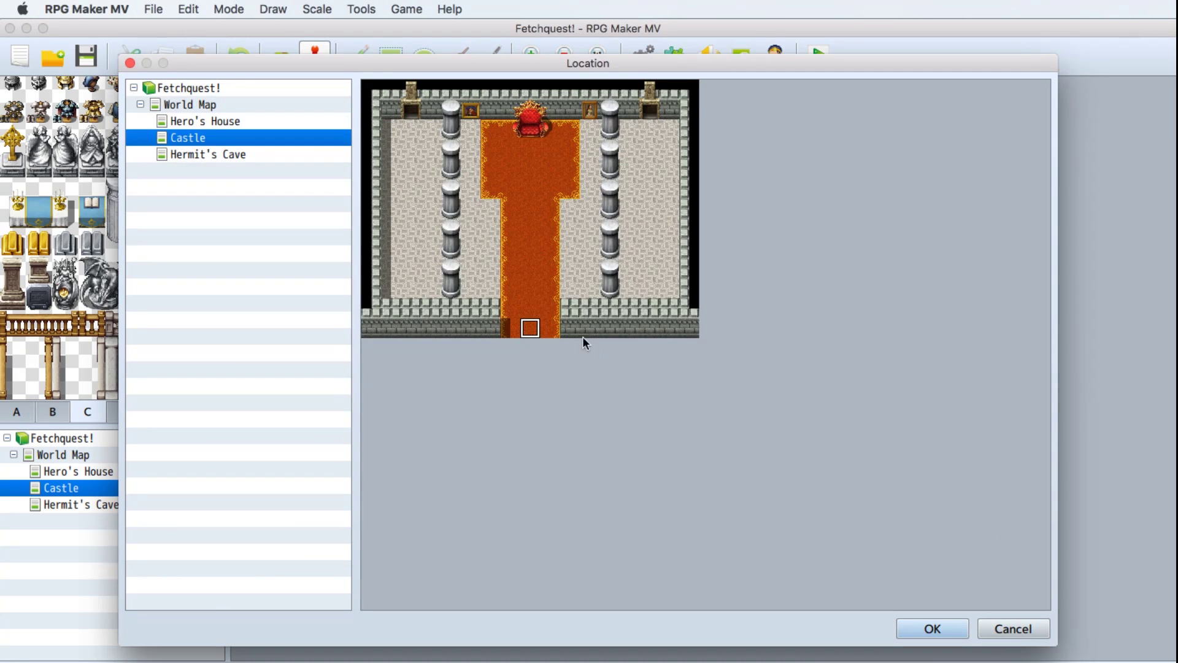
{"action": "left_click", "coordinate": [193, 104]}
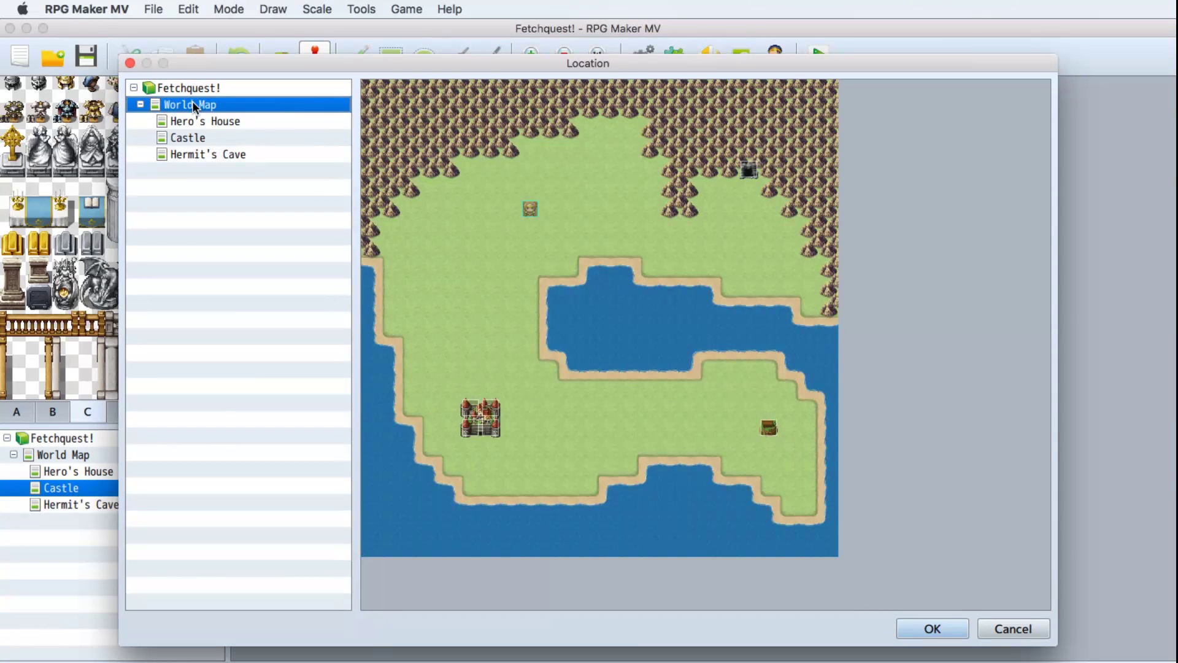
{"action": "left_click", "coordinate": [490, 443]}
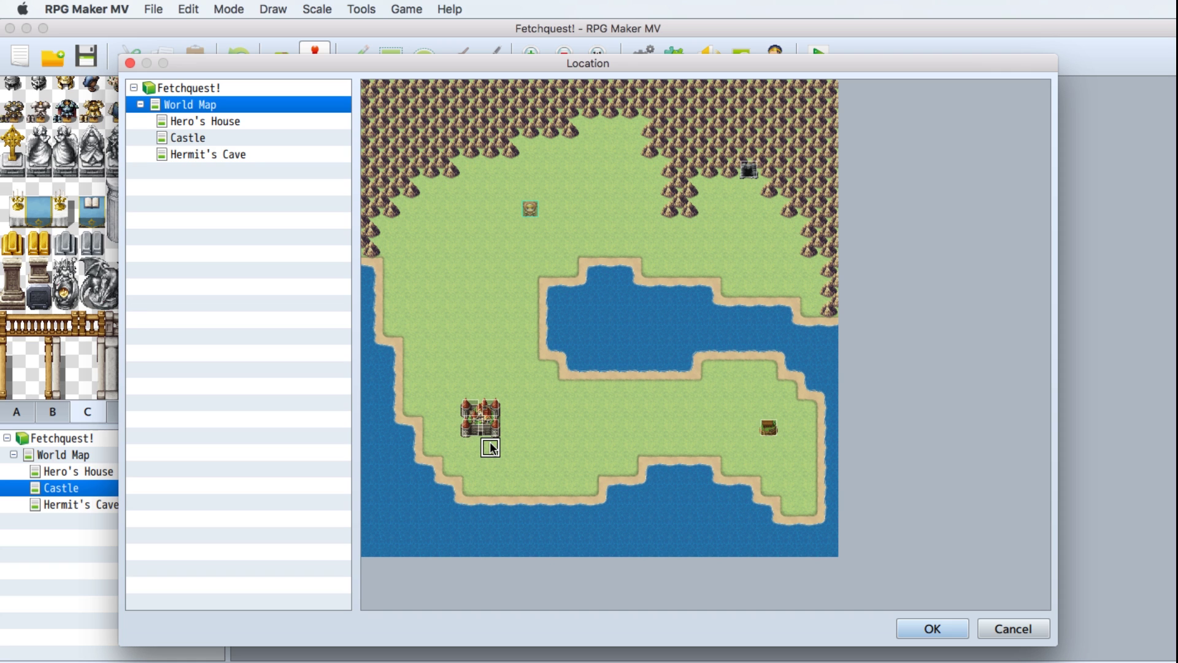
{"action": "left_click", "coordinate": [920, 628]}
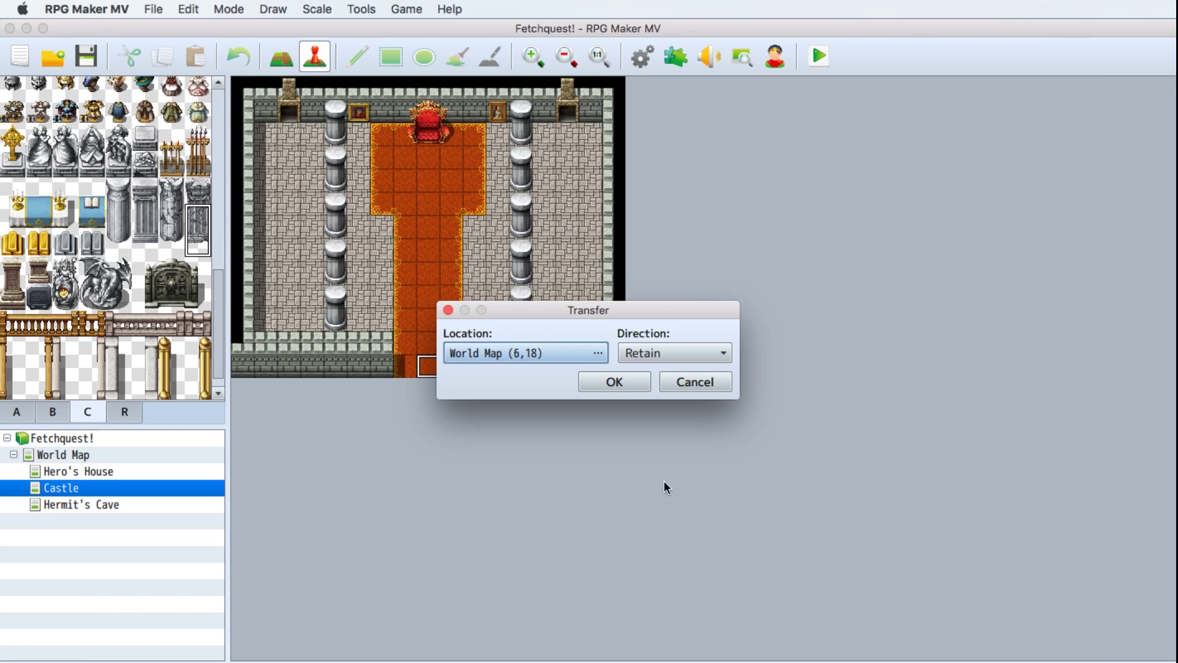
{"action": "left_click", "coordinate": [653, 352]}
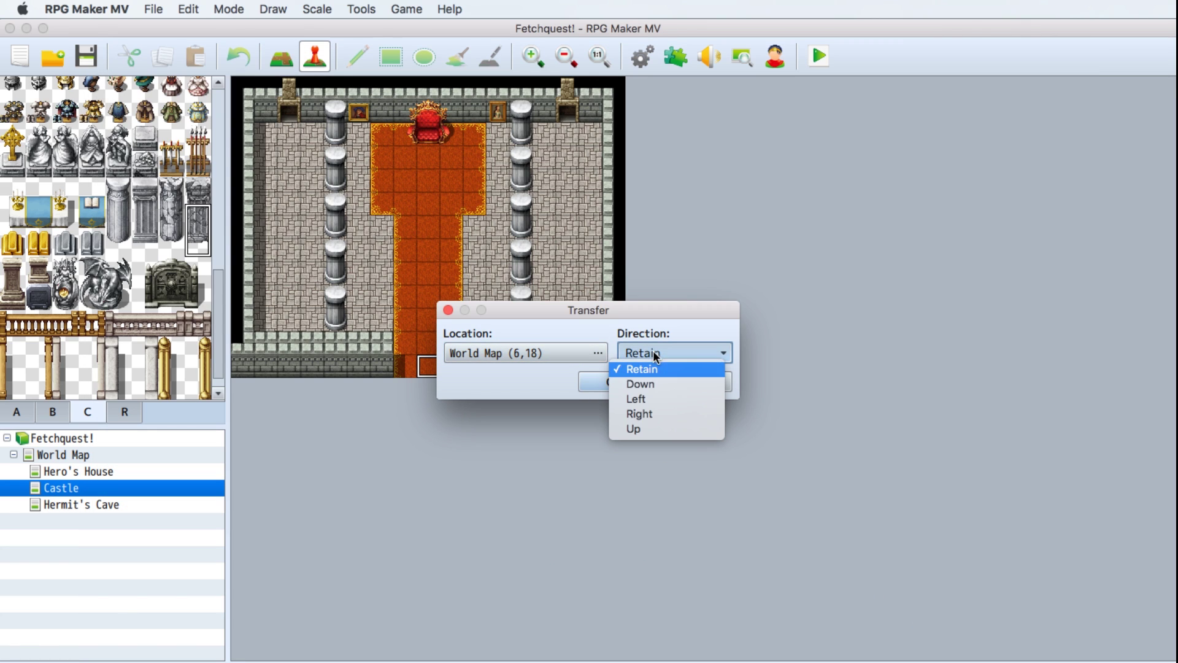
{"action": "left_click", "coordinate": [650, 387]}
{"action": "left_click", "coordinate": [604, 382]}
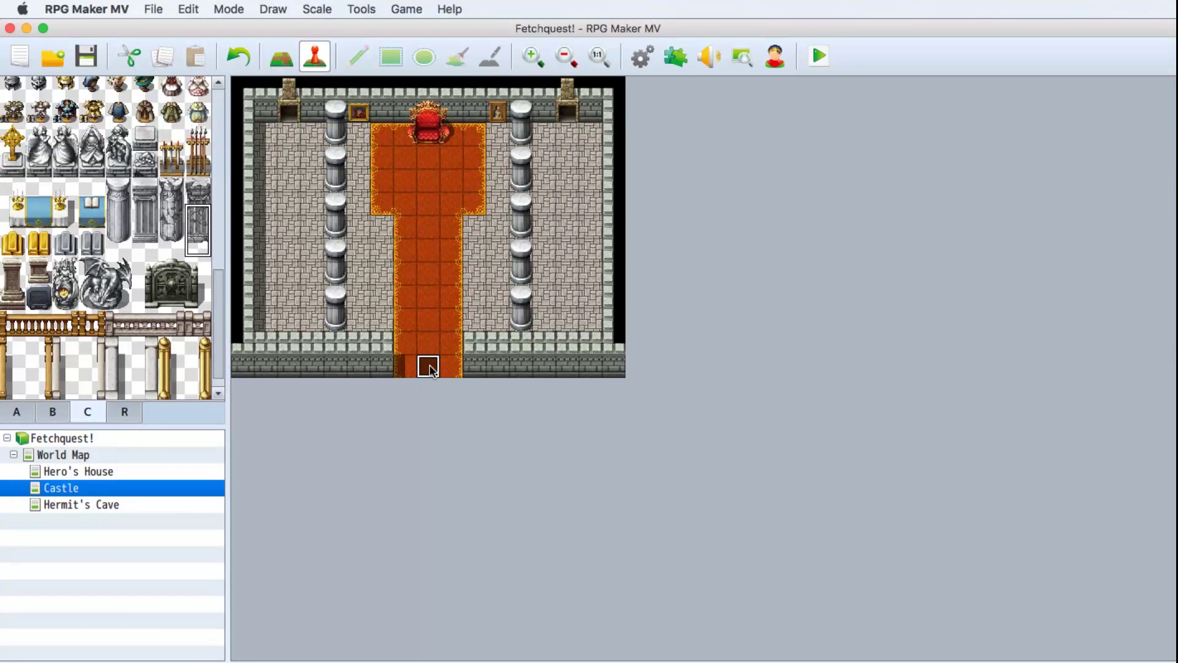
Copy the Castle exit event onto the carpet tiles on either side of it to cover the whole doorway.
{"action": "key", "text": "super+c"}
{"action": "left_click", "coordinate": [404, 366]}
{"action": "key", "text": "super+v"}
{"action": "left_click", "coordinate": [451, 366]}
{"action": "key", "text": "super+v"}
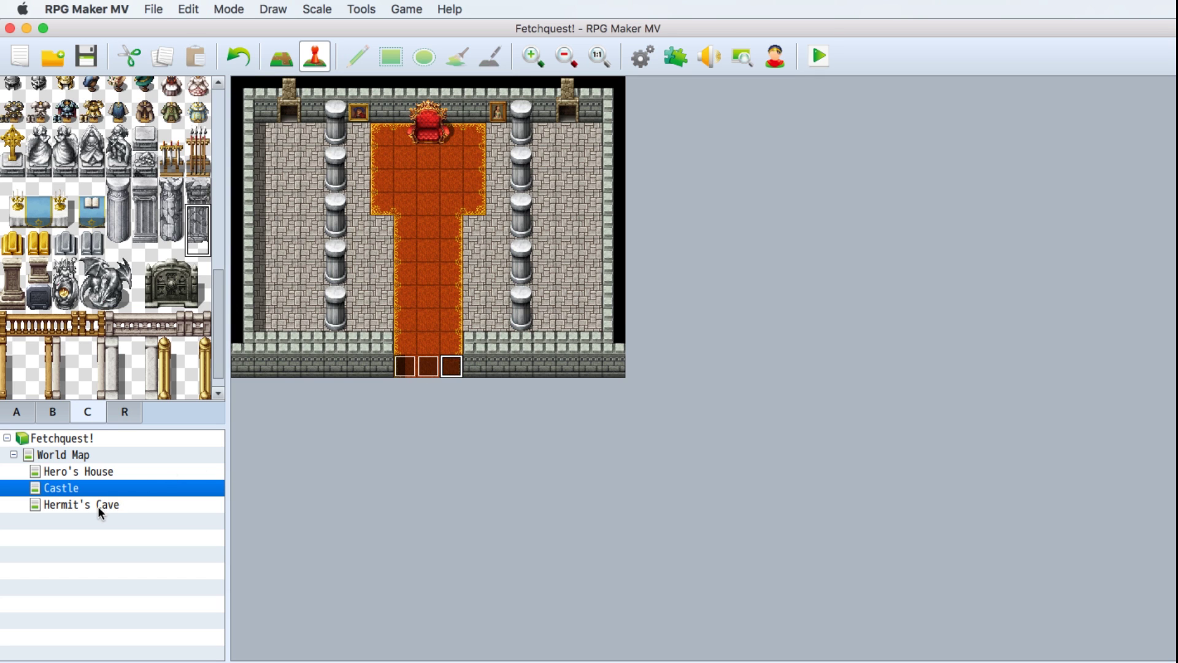
In Hermit's Cave, create a quick Transfer event on the passage's bottom tile leading to World Map (19,5), choosing its facing direction.
{"action": "left_click", "coordinate": [98, 505]}
{"action": "left_click", "coordinate": [429, 368]}
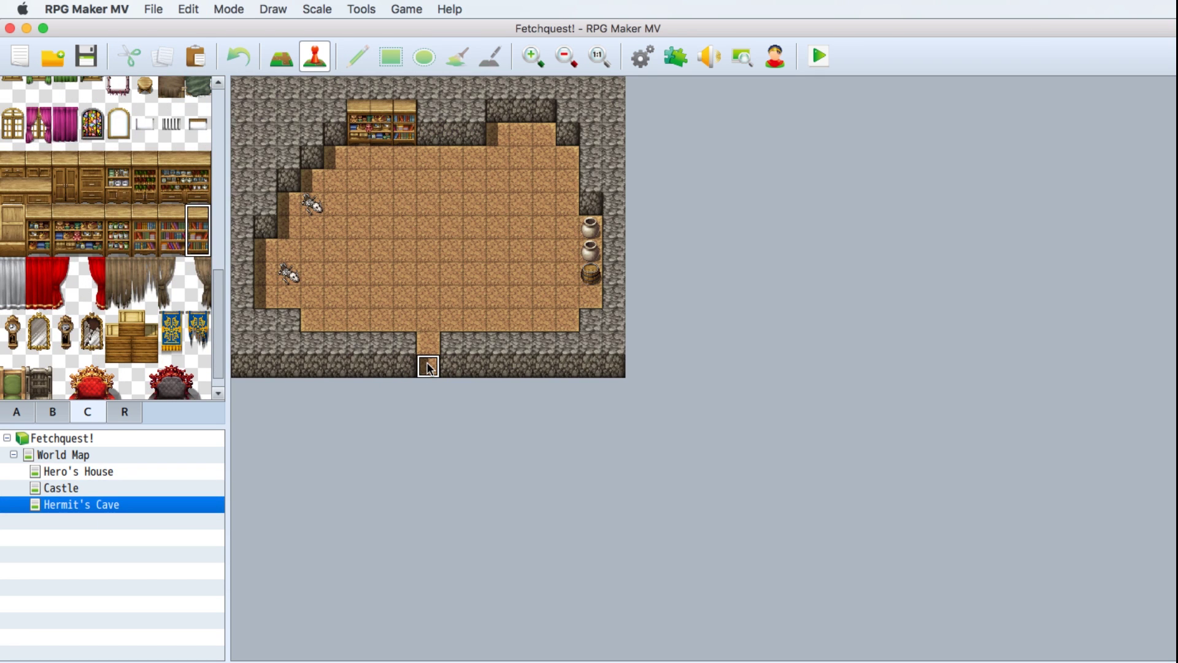
{"action": "right_click", "coordinate": [428, 367]}
{"action": "mouse_move", "coordinate": [470, 482]}
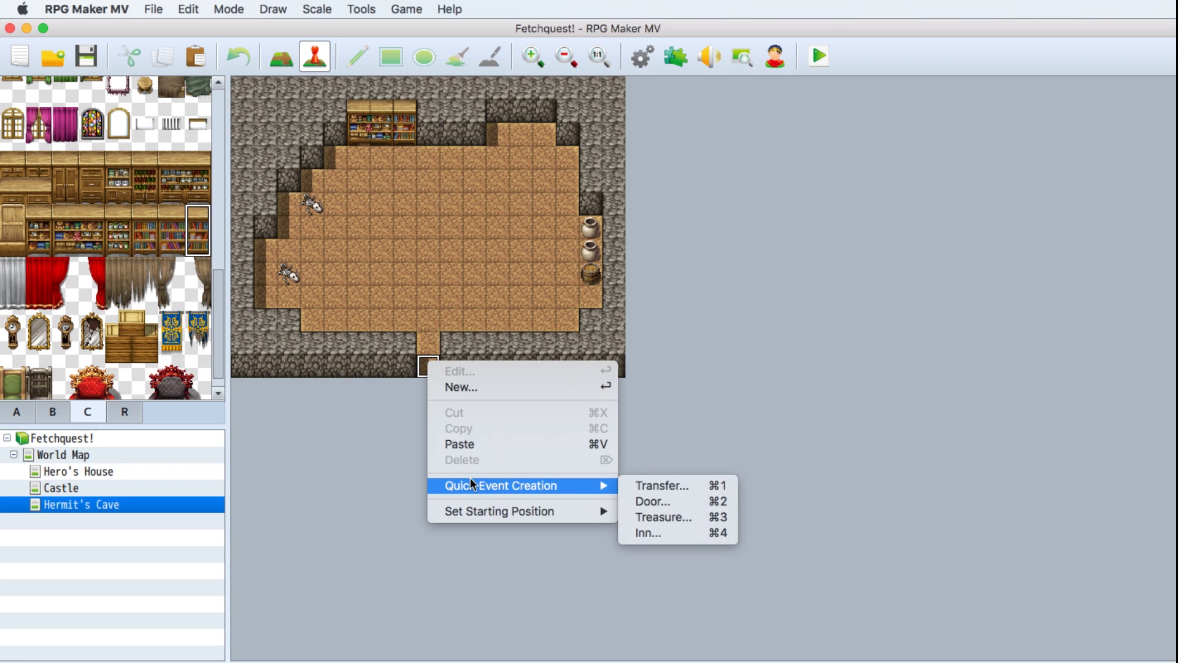
{"action": "left_click", "coordinate": [658, 484]}
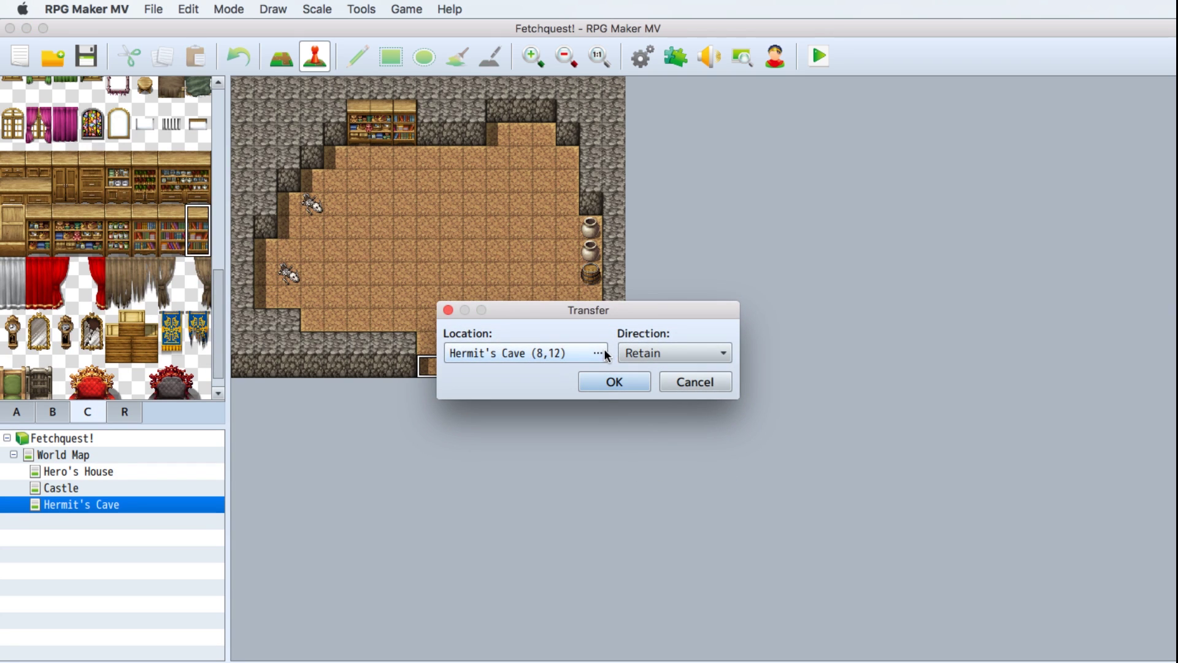
{"action": "left_click", "coordinate": [598, 353]}
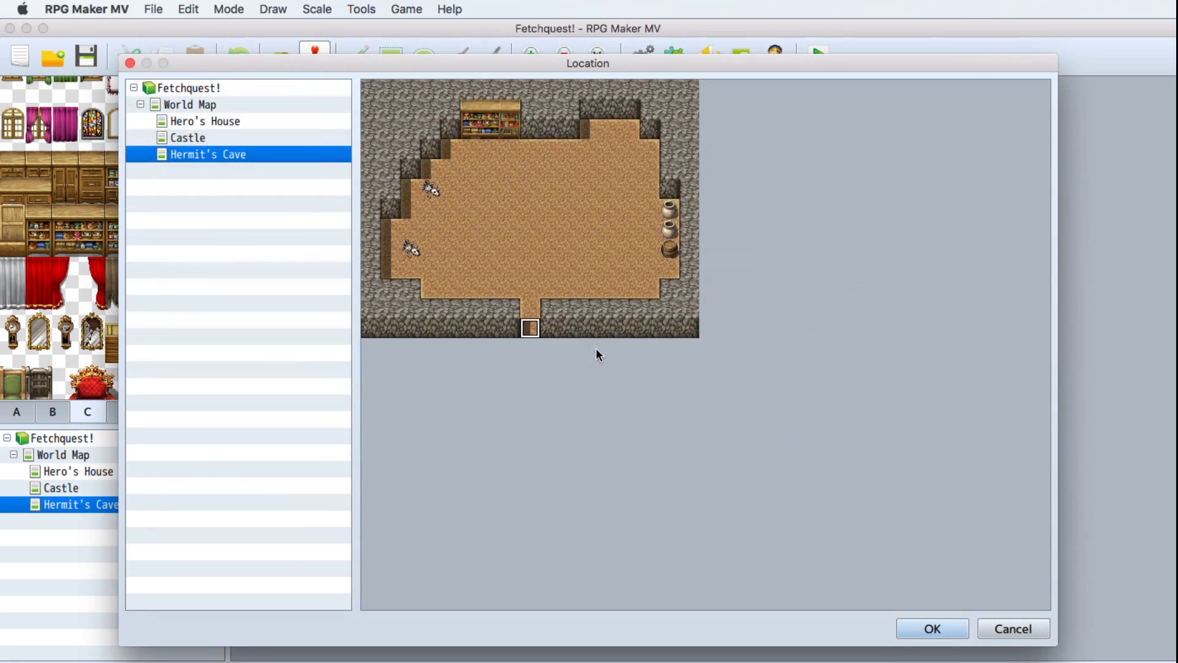
{"action": "left_click", "coordinate": [199, 93]}
{"action": "left_click", "coordinate": [208, 105]}
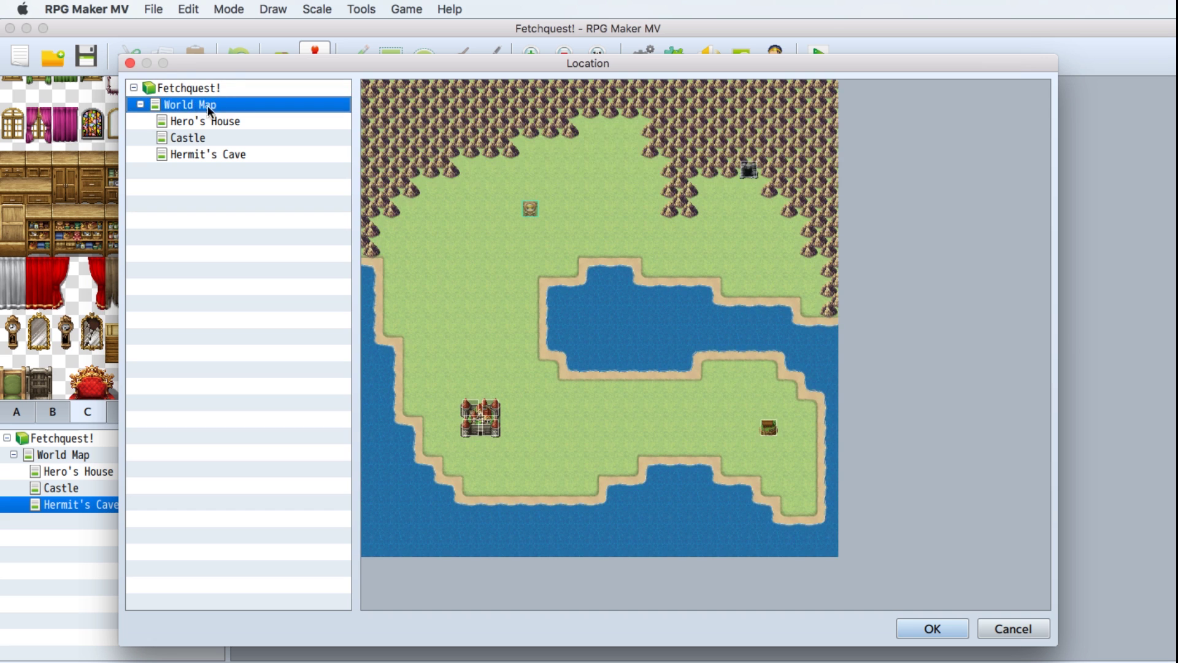
{"action": "left_click", "coordinate": [749, 189]}
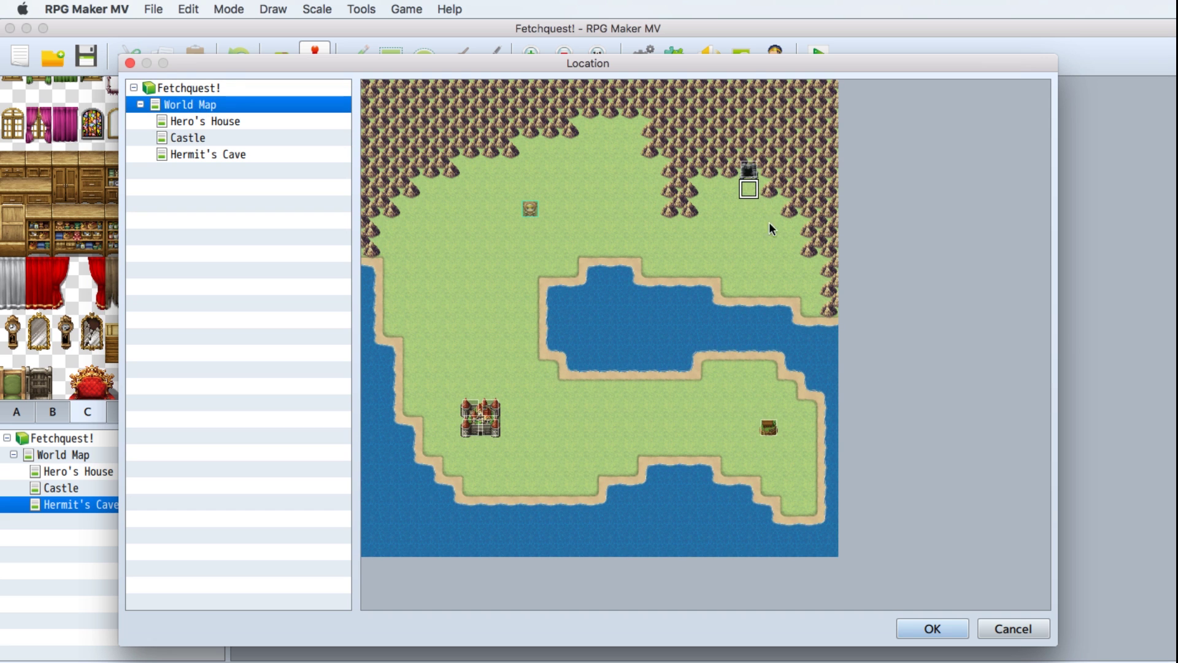
{"action": "left_click", "coordinate": [929, 627]}
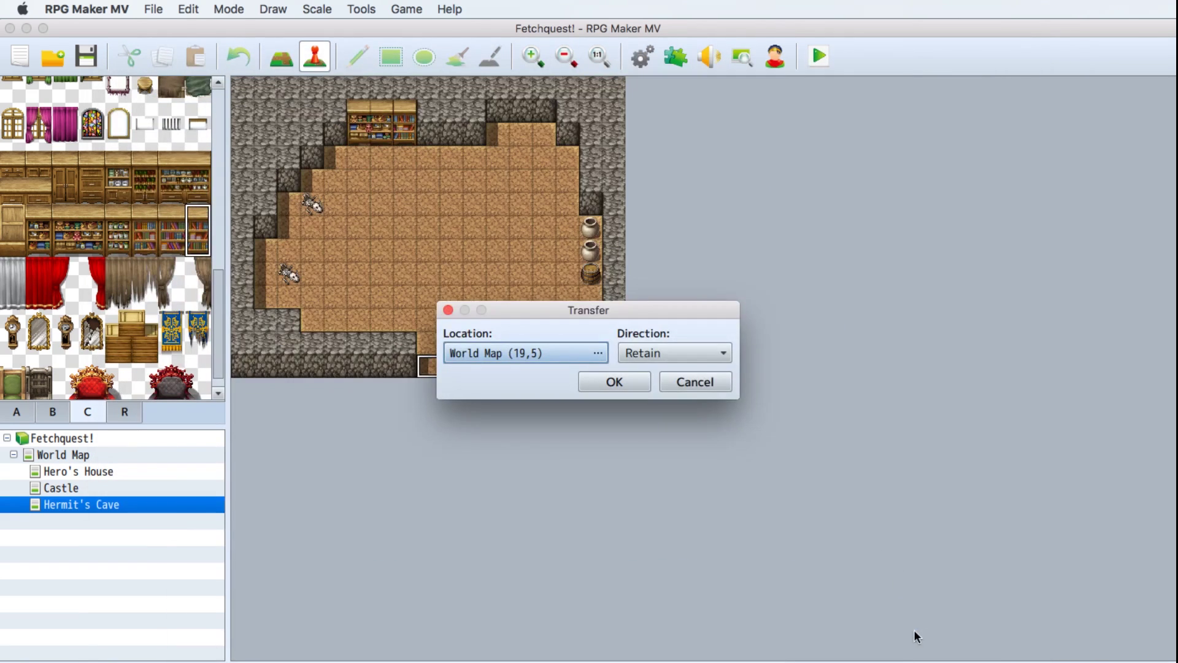
{"action": "left_click", "coordinate": [712, 355]}
{"action": "left_click", "coordinate": [695, 385]}
{"action": "left_click", "coordinate": [613, 381]}
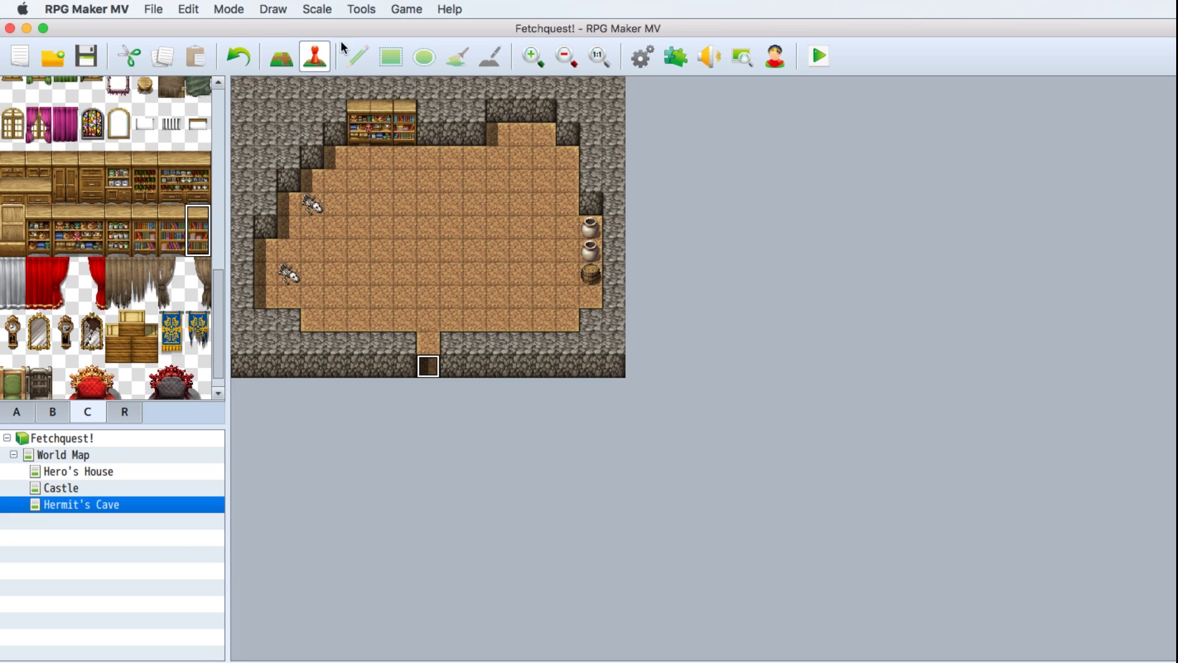
Set the player's starting position in Hero's House on the floor two tiles below the round table.
{"action": "left_click", "coordinate": [404, 10]}
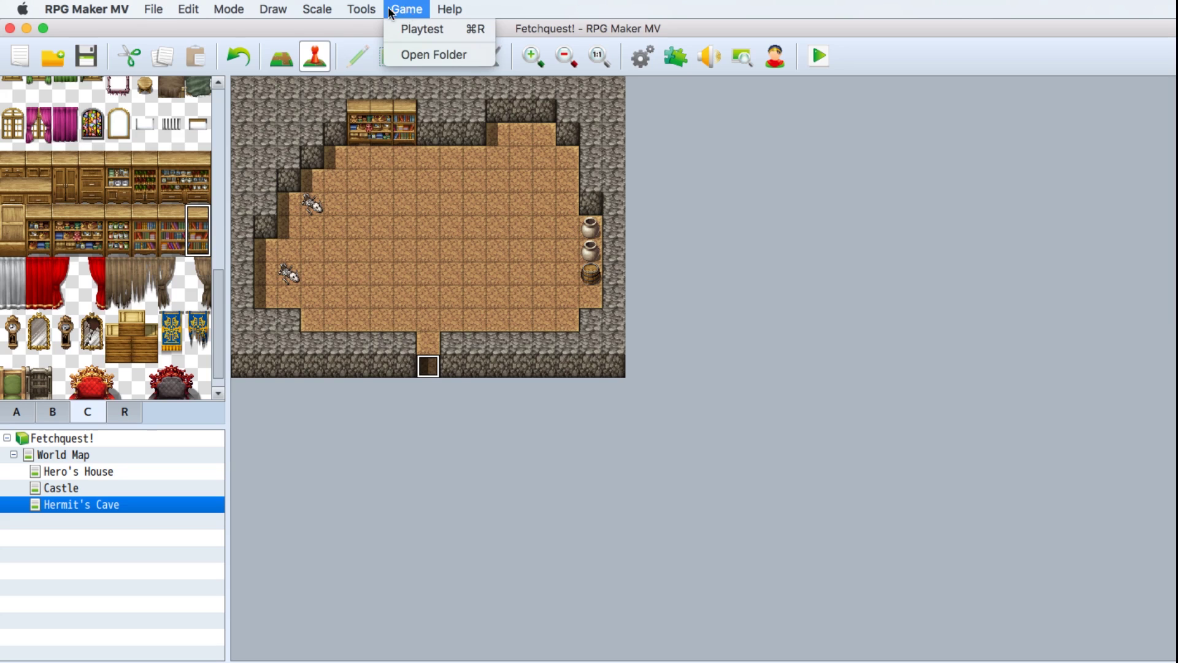
{"action": "left_click", "coordinate": [412, 28]}
{"action": "left_click", "coordinate": [56, 472]}
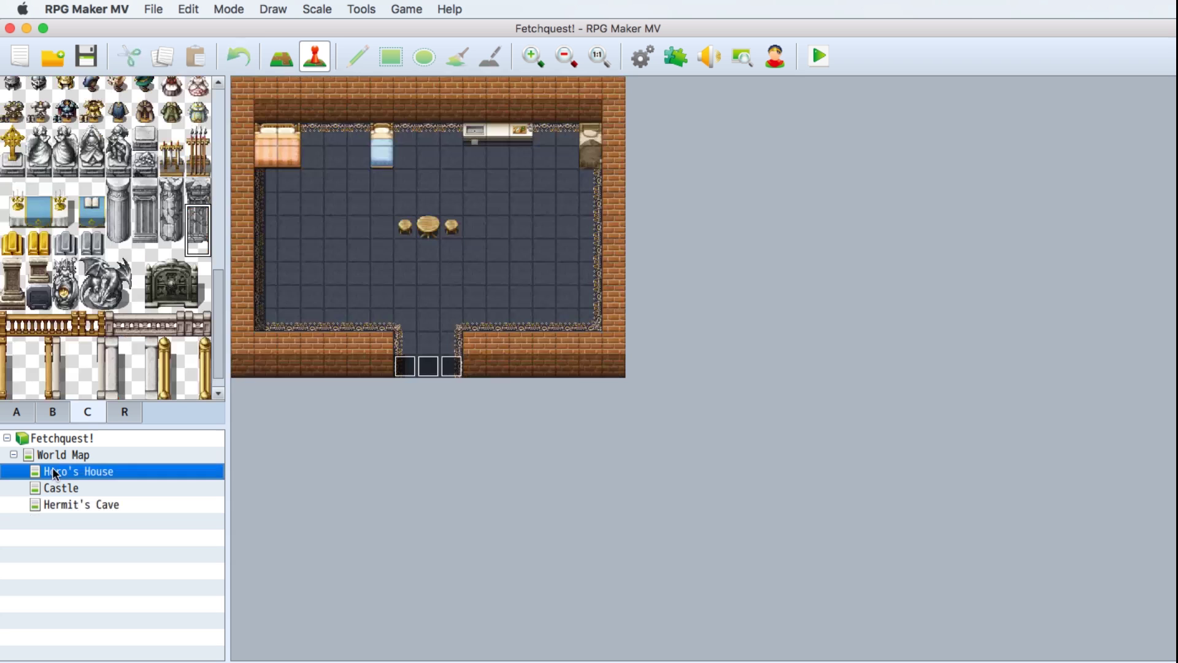
{"action": "left_click", "coordinate": [429, 274]}
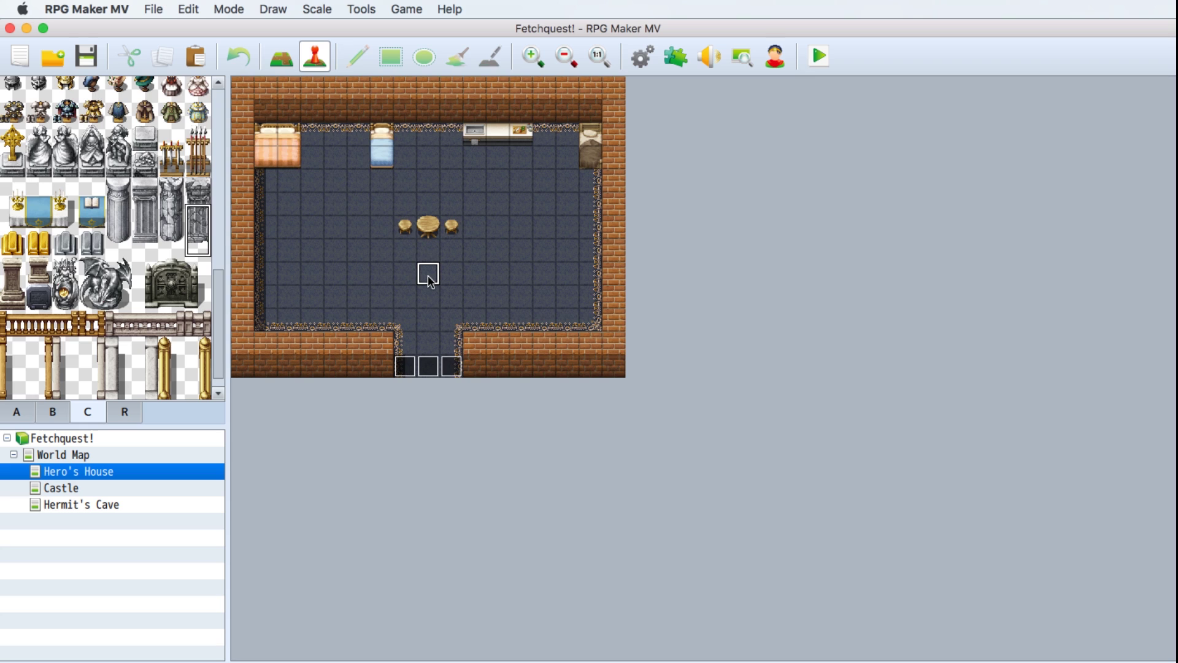
{"action": "right_click", "coordinate": [428, 275]}
{"action": "mouse_move", "coordinate": [496, 428]}
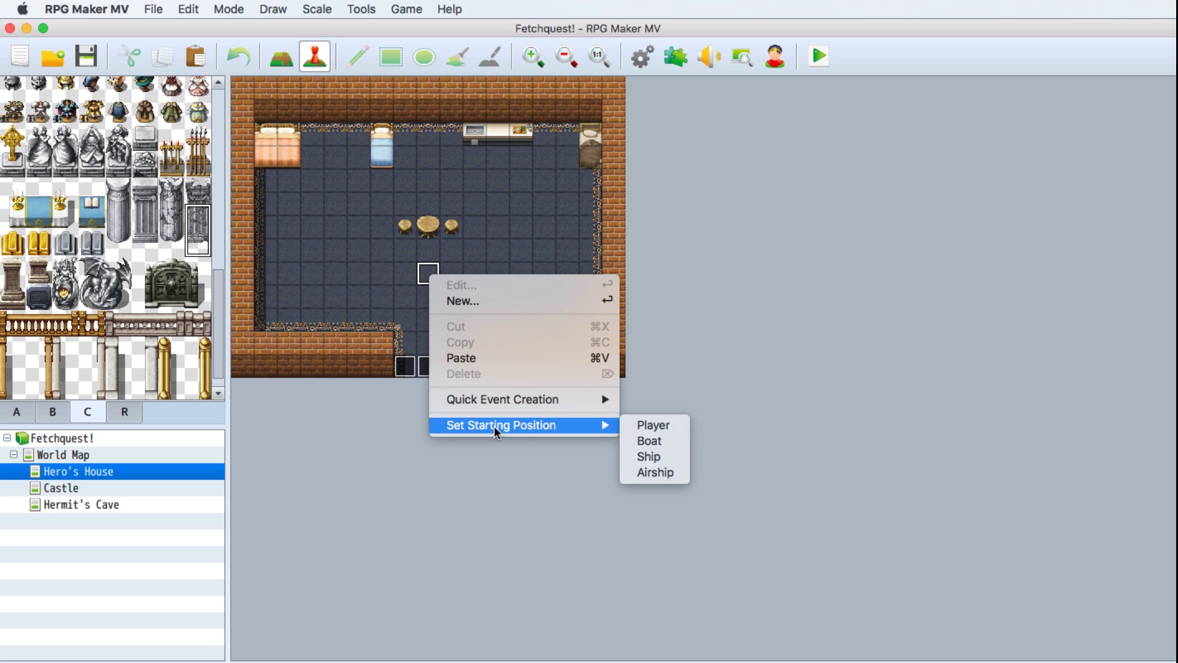
{"action": "left_click", "coordinate": [650, 426]}
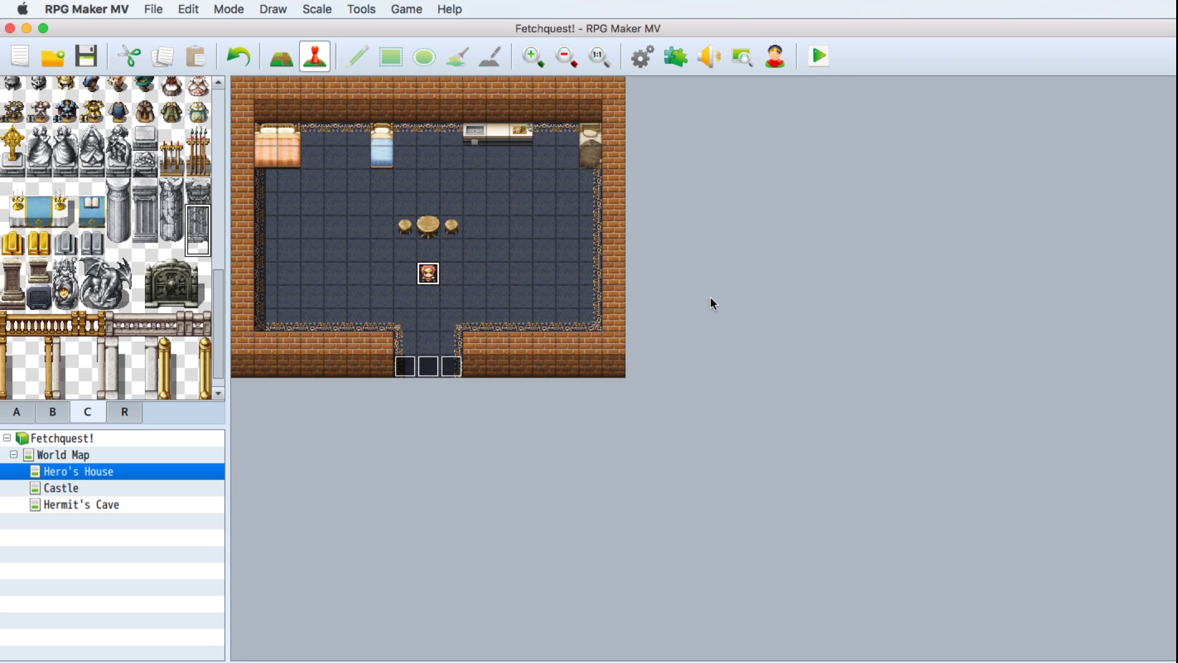
Launch a playtest, saving the changes to the game, and start a new game.
{"action": "left_click", "coordinate": [819, 56]}
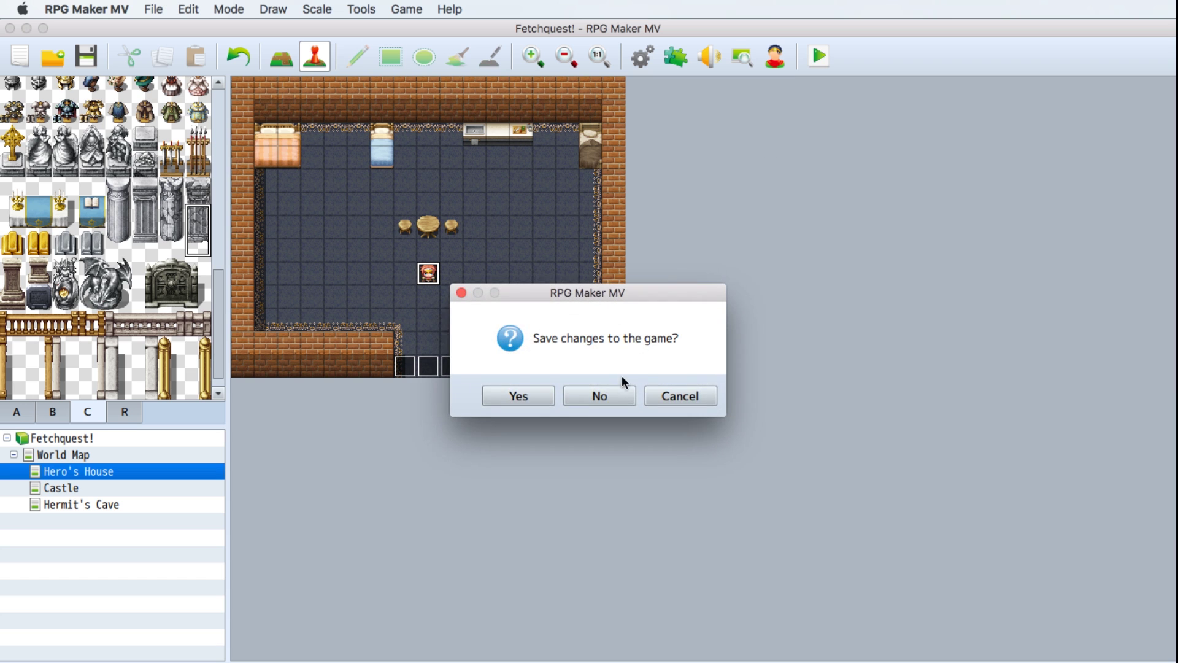
{"action": "left_click", "coordinate": [520, 398]}
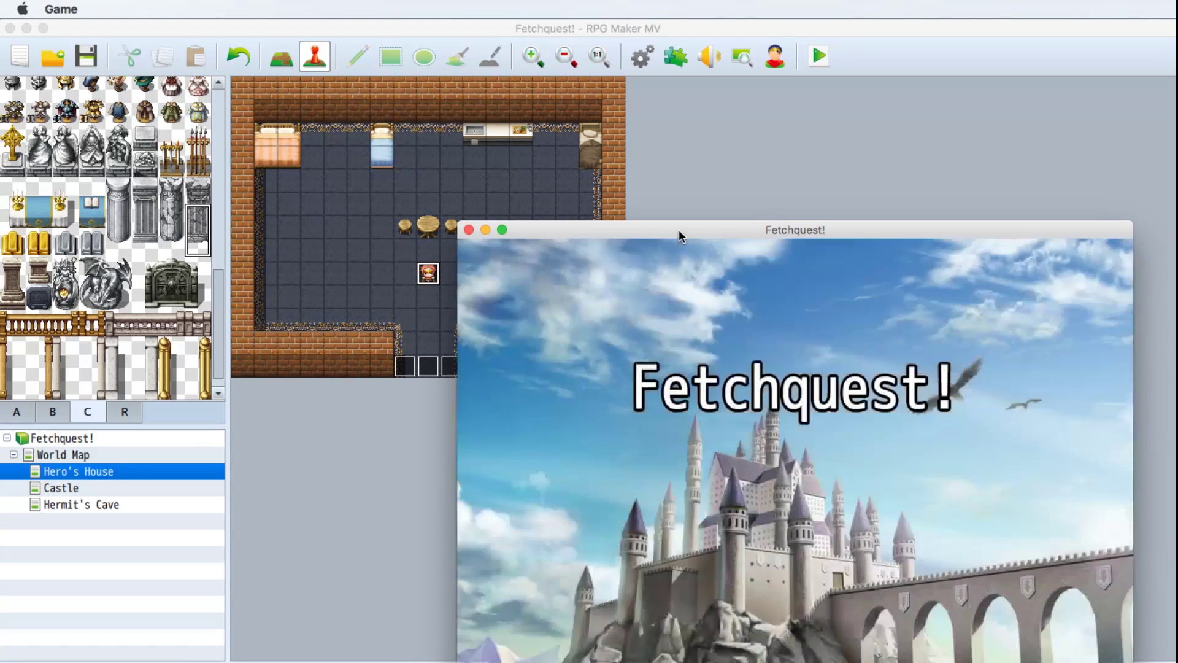
{"action": "left_click_drag", "start_coordinate": [679, 229], "coordinate": [570, 94]}
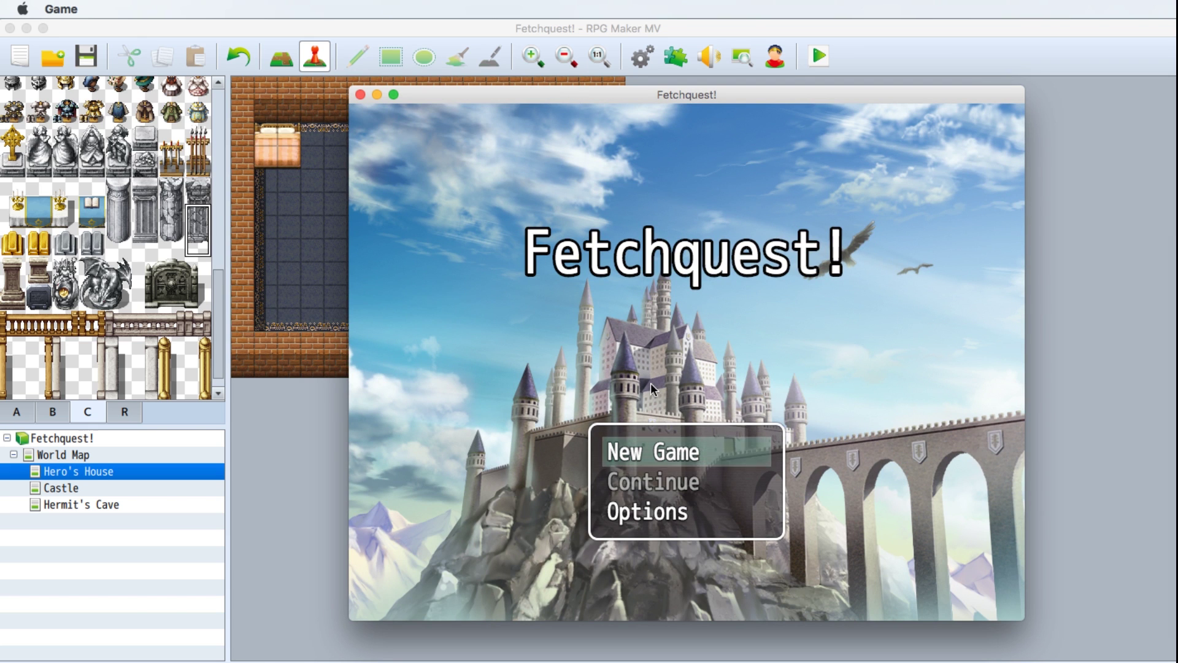
{"action": "key", "text": "Return"}
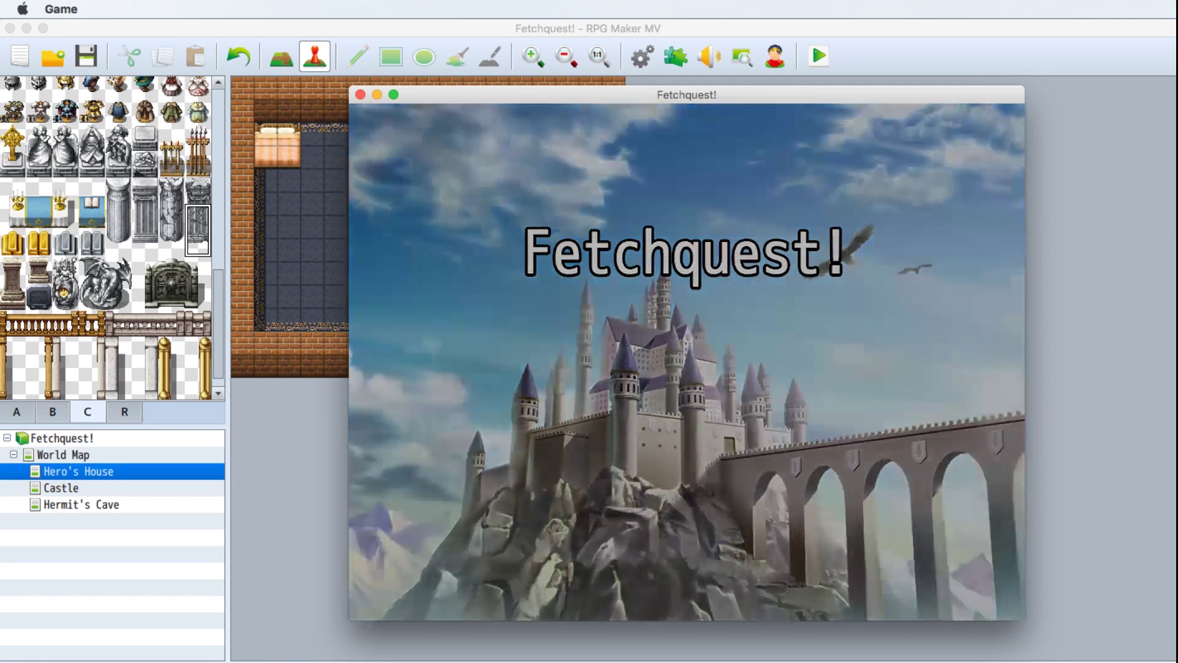
Walk the party across the floor of Hero's House, passing below the table and stools, to test movement.
{"action": "key", "text": "Left"}
{"action": "key", "text": "Left"}
{"action": "key", "text": "Left"}
{"action": "key", "text": "Left"}
{"action": "key", "text": "Left"}
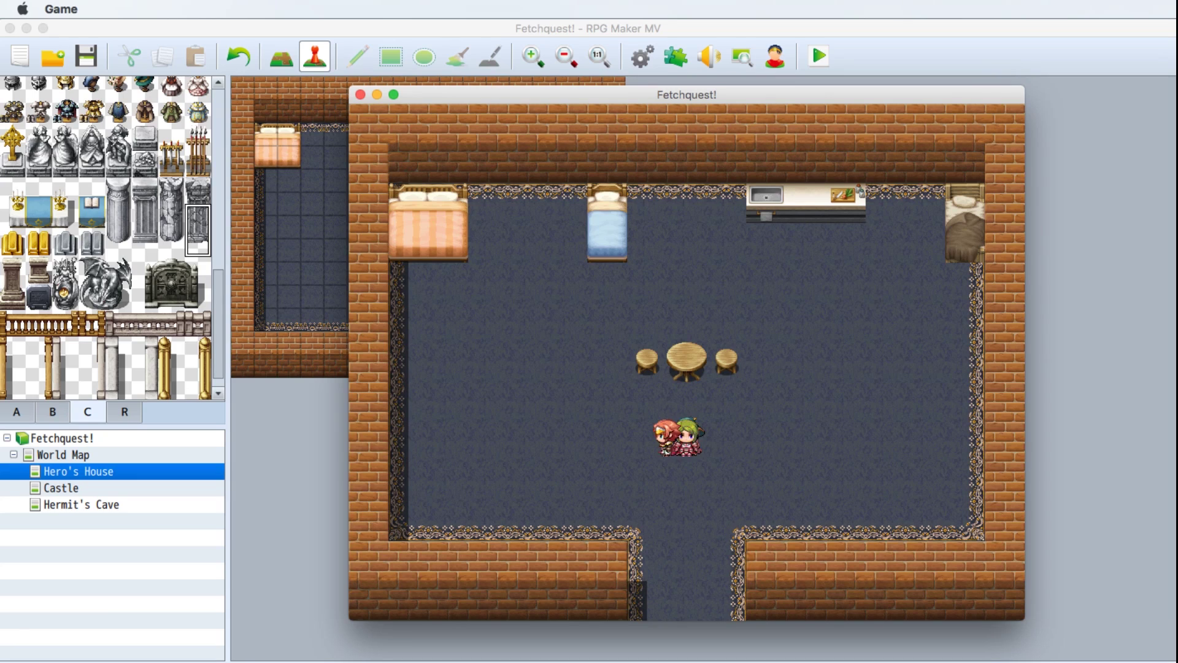
{"action": "key", "text": "Up"}
{"action": "key", "text": "Right"}
{"action": "key", "text": "Right"}
{"action": "key", "text": "Right"}
{"action": "key", "text": "Right"}
{"action": "key", "text": "Right"}
{"action": "key", "text": "Right"}
{"action": "key", "text": "Right"}
{"action": "key", "text": "Right"}
{"action": "key", "text": "Right"}
{"action": "key", "text": "Right"}
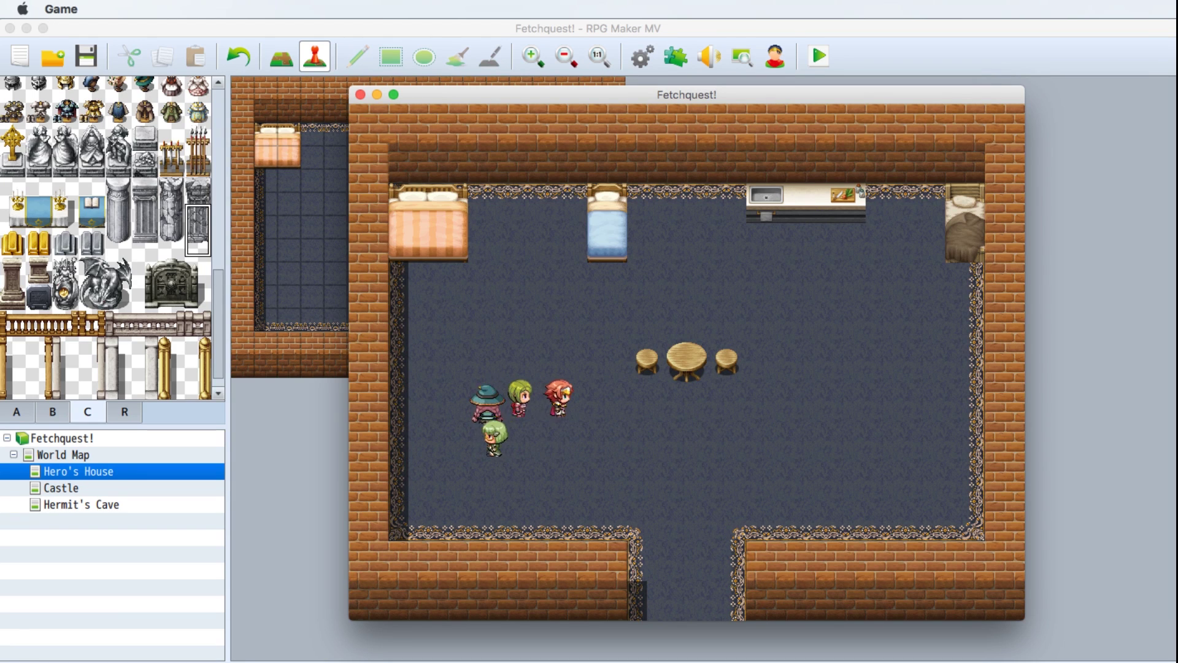
{"action": "key", "text": "Right"}
{"action": "key", "text": "Right"}
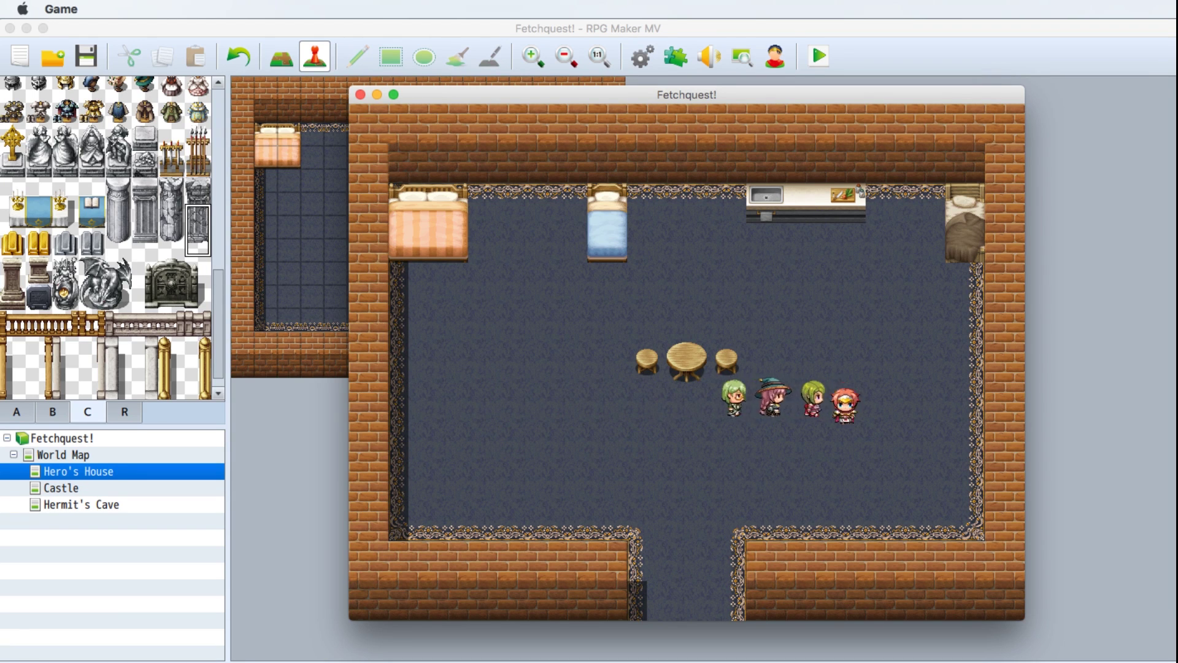
Lead the party out through the doorway of Hero's House to test its exit to the World Map.
{"action": "key", "text": "Down"}
{"action": "key", "text": "Left"}
{"action": "key", "text": "Left"}
{"action": "key", "text": "Left"}
{"action": "key", "text": "Left"}
{"action": "key", "text": "Down"}
{"action": "key", "text": "Down"}
{"action": "key", "text": "Down"}
{"action": "key", "text": "Down"}
{"action": "key", "text": "Down"}
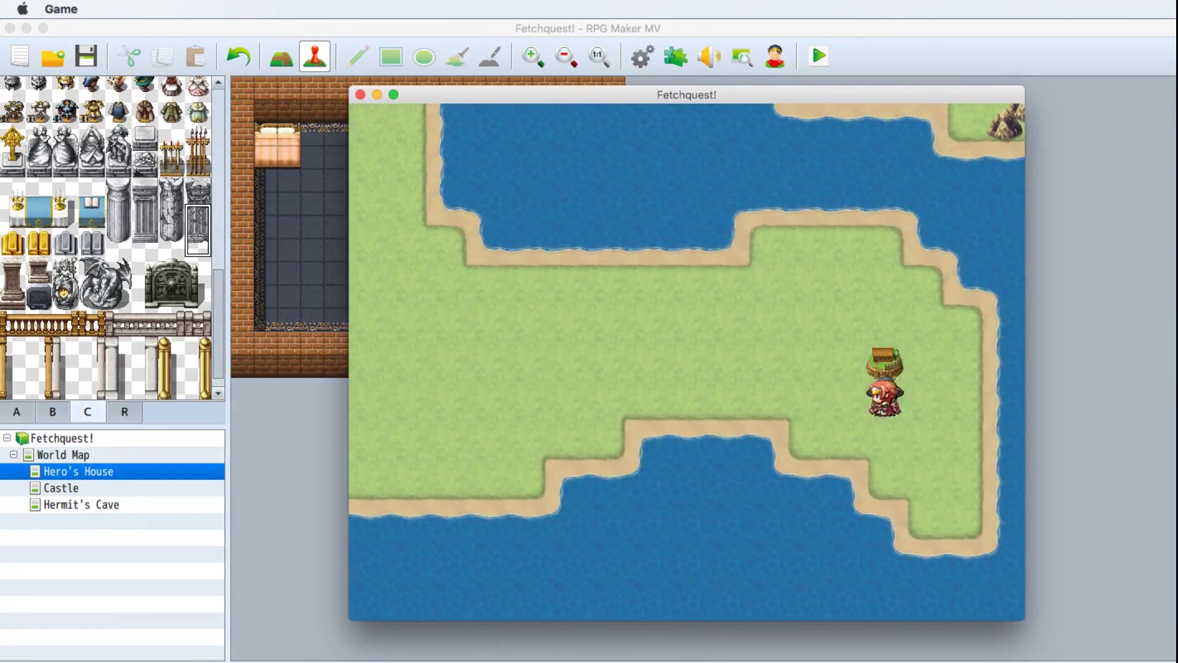
Walk the party west across the World Map and enter the Castle to test its entrance transfer.
{"action": "key", "text": "Left"}
{"action": "key", "text": "Left"}
{"action": "key", "text": "Left"}
{"action": "key", "text": "Left"}
{"action": "key", "text": "Left"}
{"action": "key", "text": "Left"}
{"action": "key", "text": "Left"}
{"action": "key", "text": "Left"}
{"action": "key", "text": "Left"}
{"action": "key", "text": "Left"}
{"action": "key", "text": "Left"}
{"action": "key", "text": "Left"}
{"action": "key", "text": "Left"}
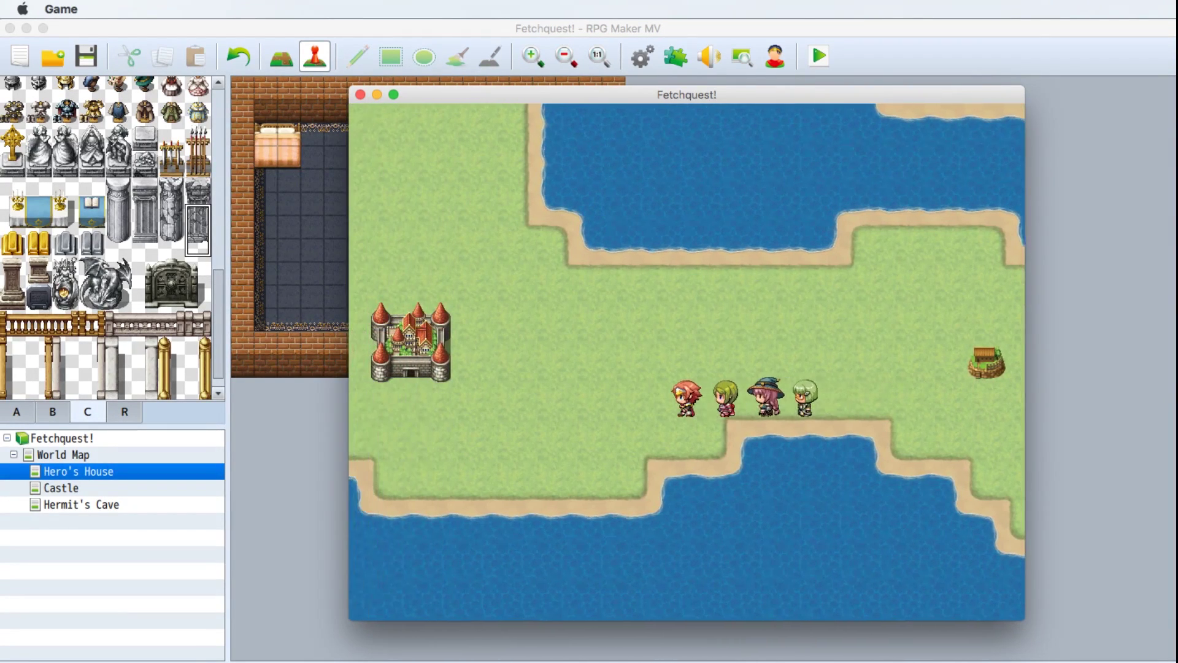
{"action": "key", "text": "Left"}
{"action": "key", "text": "Left"}
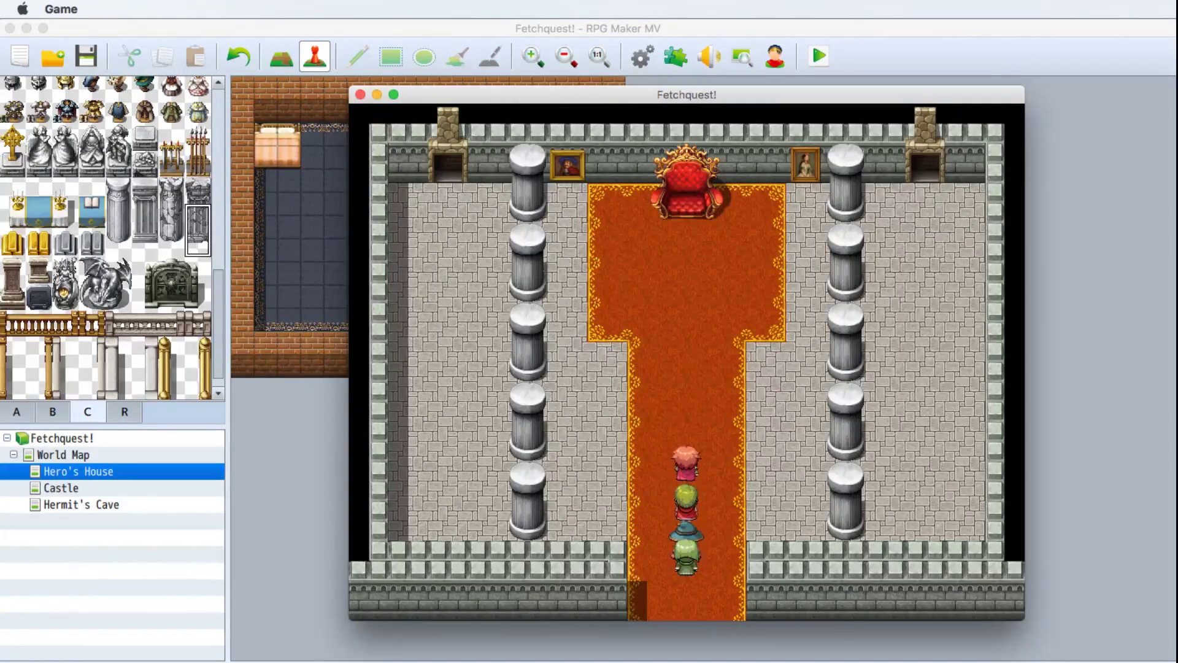
Walk the party around the Castle's western pillars and back over the carpet, leaving through the doorway to test its exit.
{"action": "key", "text": "Down"}
{"action": "key", "text": "Left"}
{"action": "key", "text": "Left"}
{"action": "key", "text": "Left"}
{"action": "key", "text": "Left"}
{"action": "key", "text": "Up"}
{"action": "key", "text": "Up"}
{"action": "key", "text": "Up"}
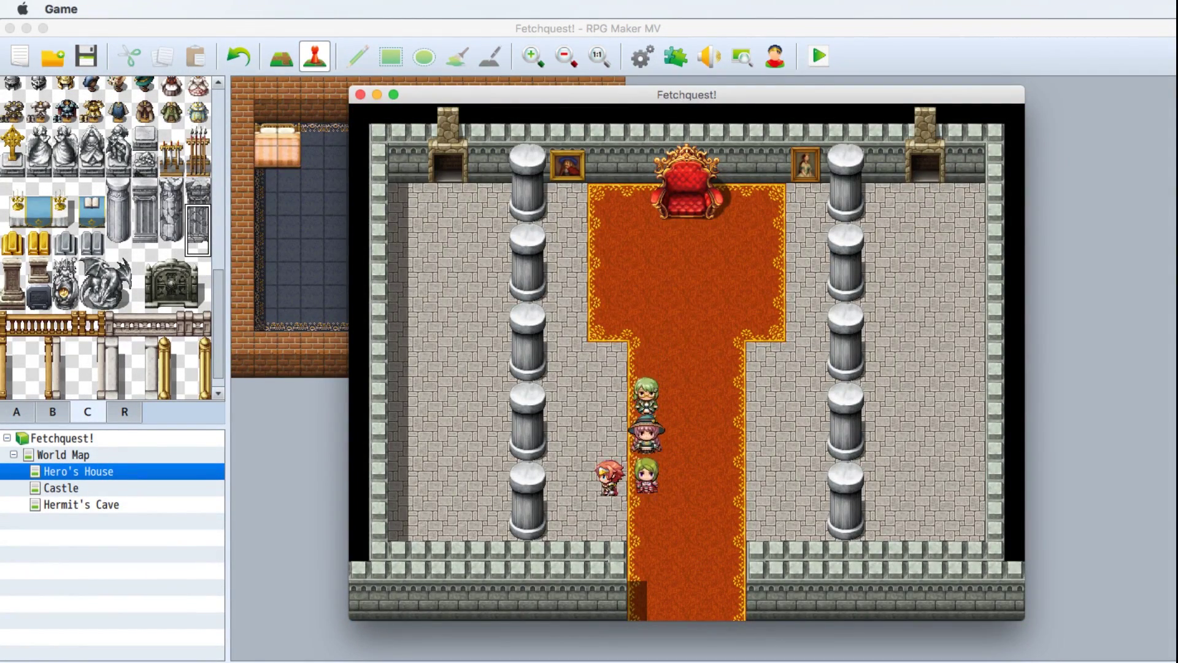
{"action": "key", "text": "Up"}
{"action": "key", "text": "Up"}
{"action": "key", "text": "Right"}
{"action": "key", "text": "Right"}
{"action": "key", "text": "Right"}
{"action": "key", "text": "Right"}
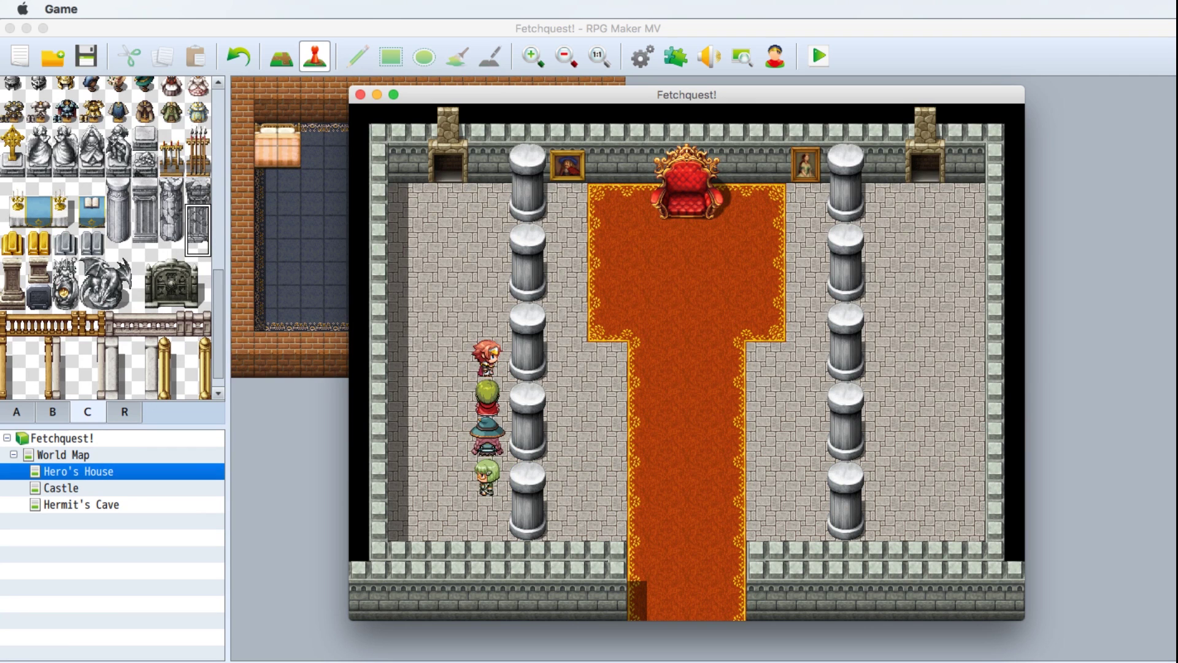
{"action": "key", "text": "Right"}
{"action": "key", "text": "Right"}
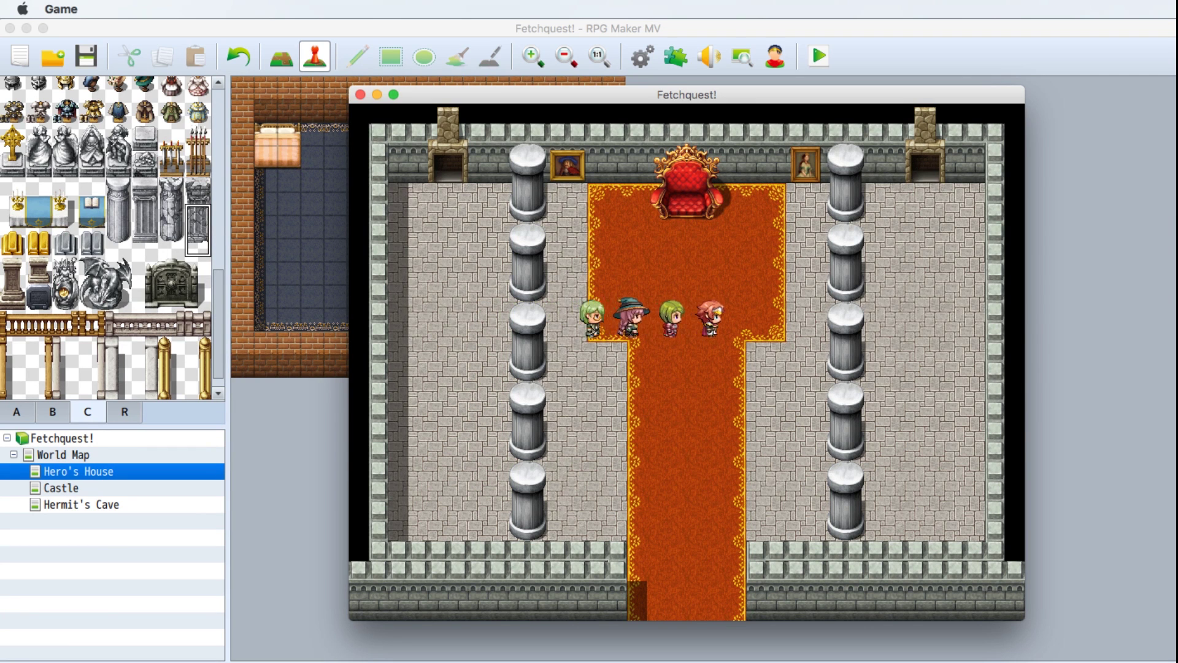
{"action": "key", "text": "Down"}
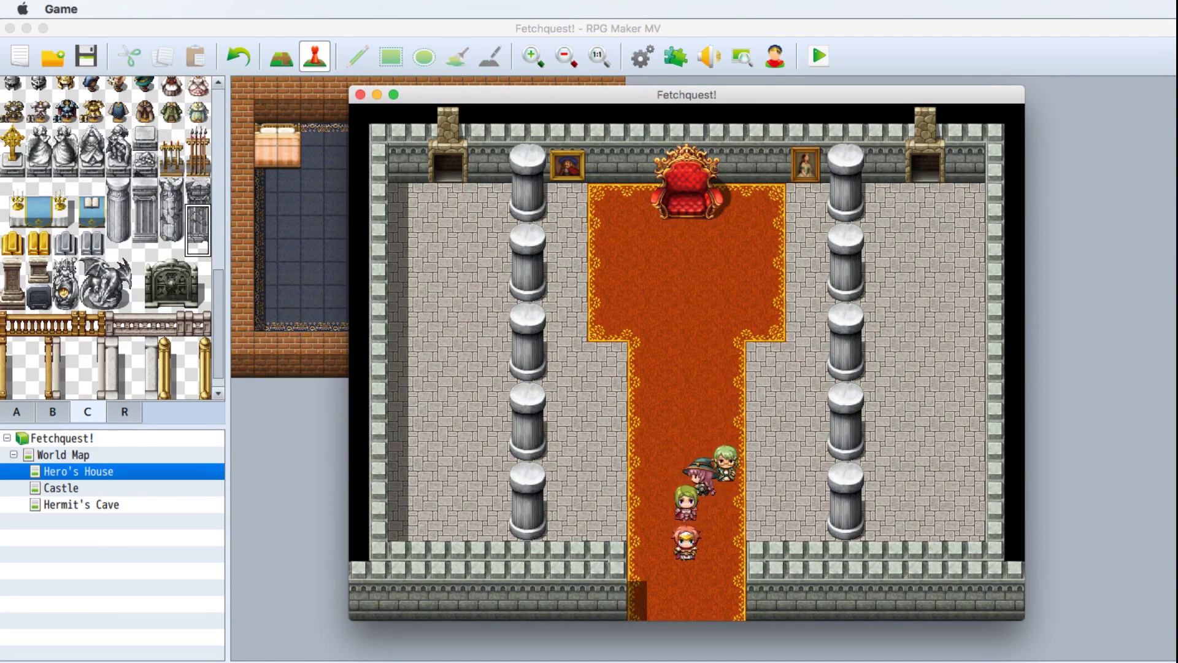
{"action": "key", "text": "Down"}
Lead the party north past the Castle and east around the lake into Hermit's Cave to test its entrance transfer.
{"action": "key", "text": "Right"}
{"action": "key", "text": "Up"}
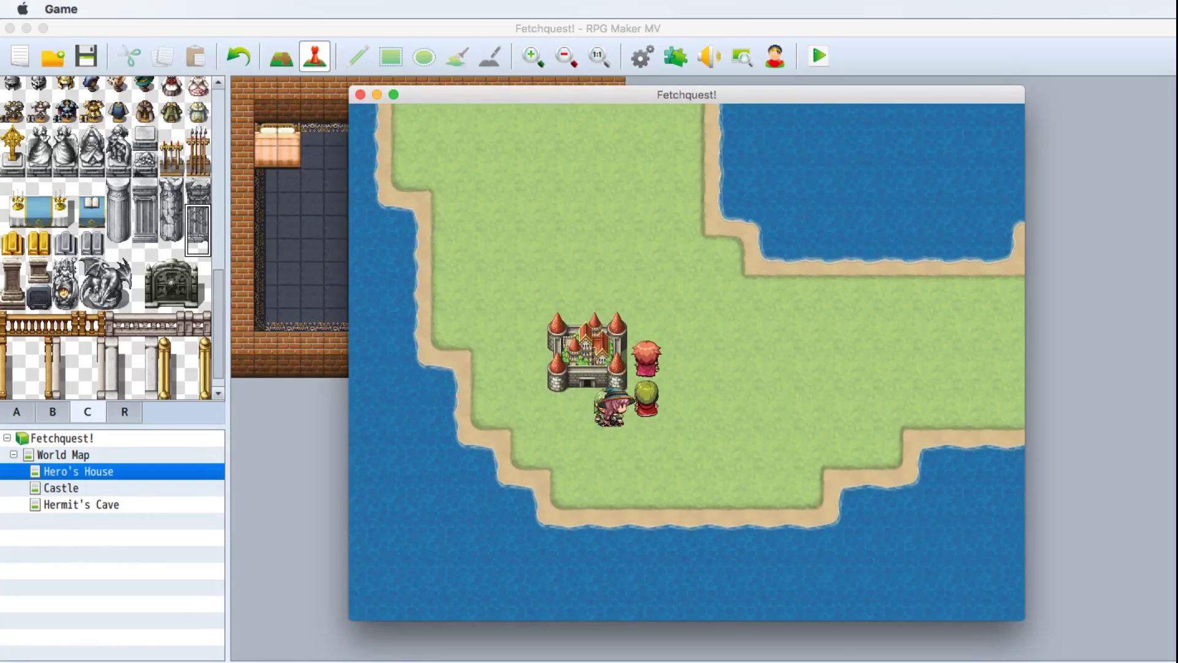
{"action": "key", "text": "Up"}
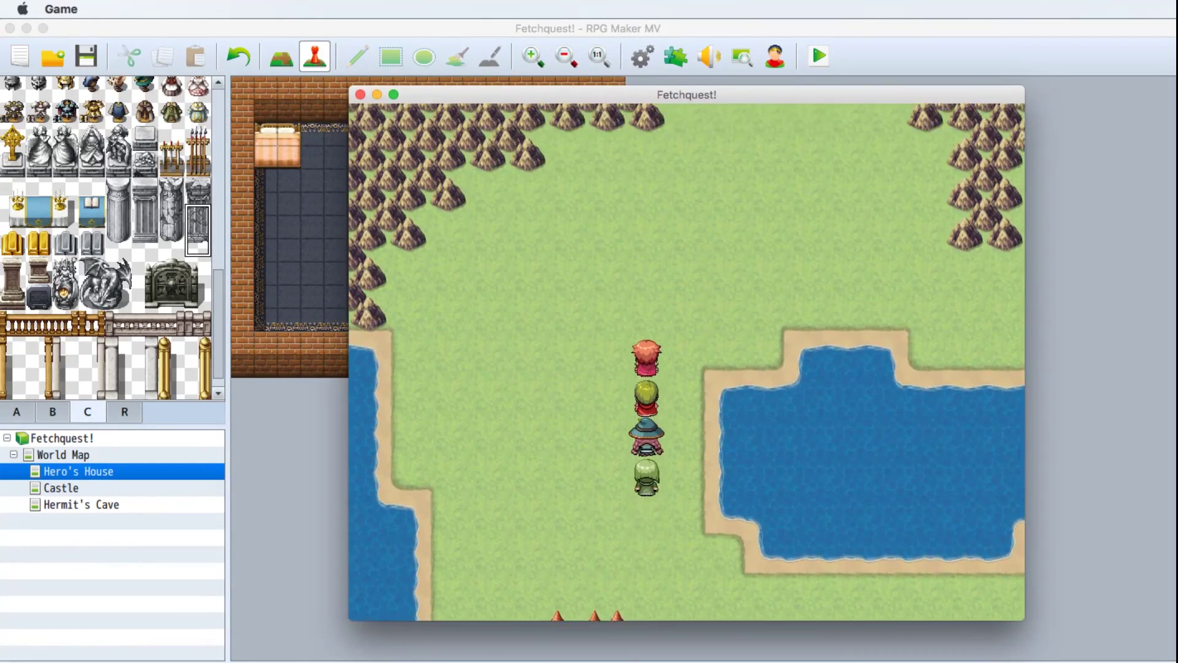
{"action": "key", "text": "Right"}
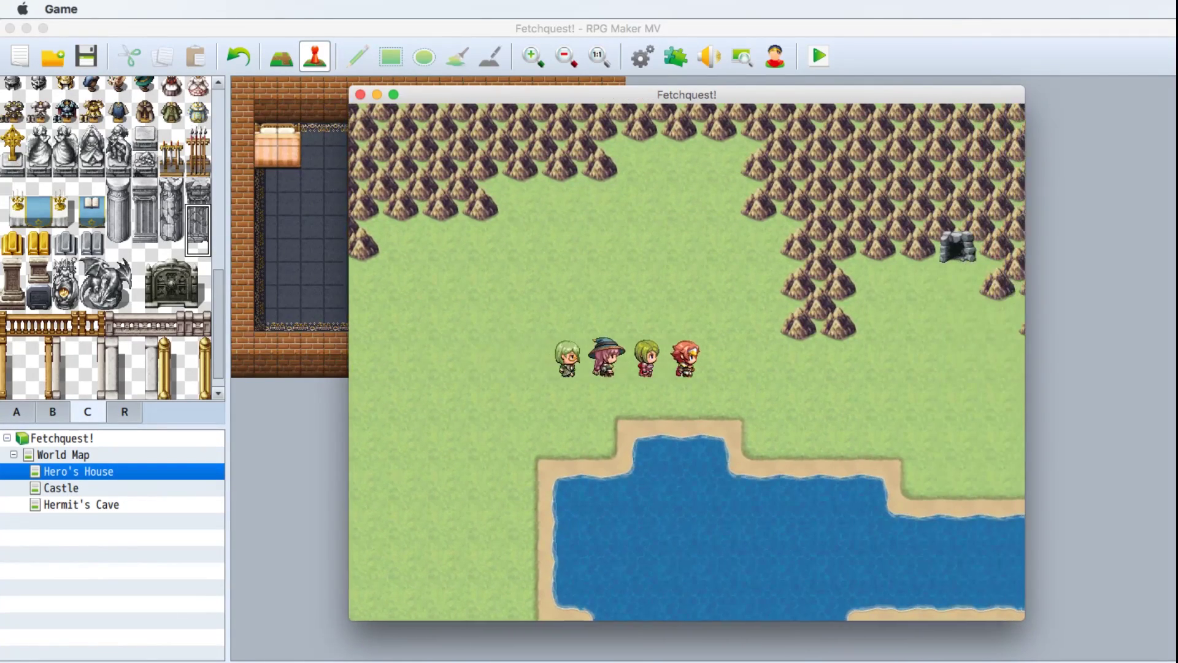
{"action": "key", "text": "Right"}
{"action": "key", "text": "Up"}
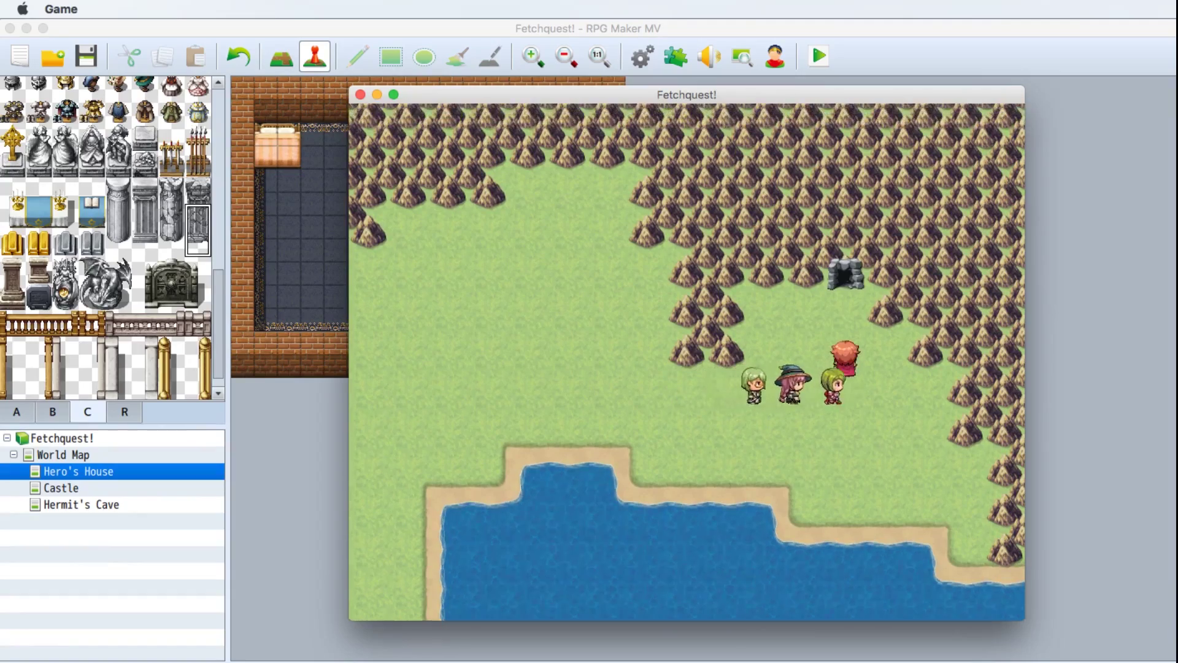
{"action": "key", "text": "Up"}
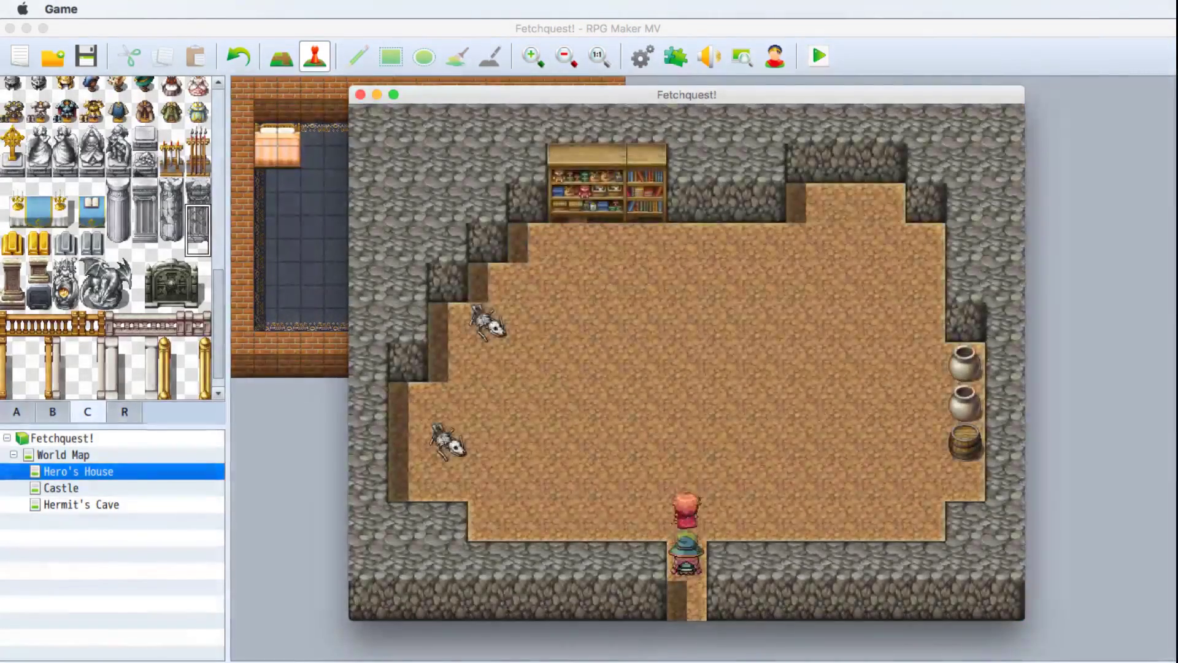
Walk the party up inside Hermit's Cave and back out to the World Map to test its exit, heading west.
{"action": "key", "text": "Up"}
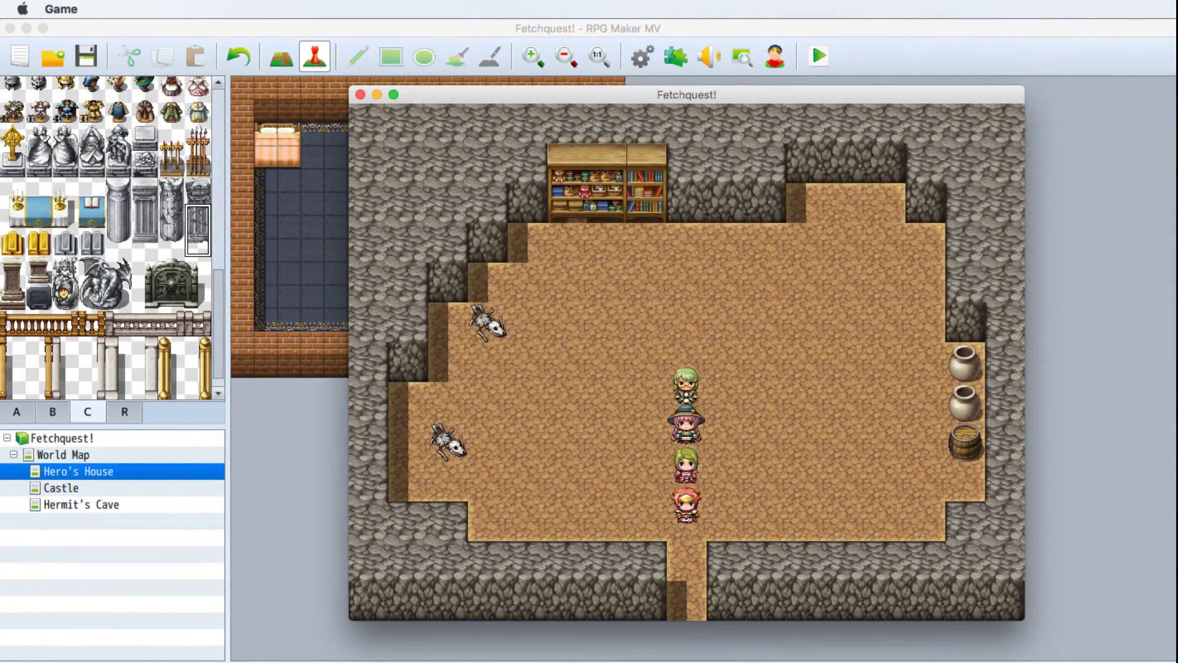
{"action": "key", "text": "Down"}
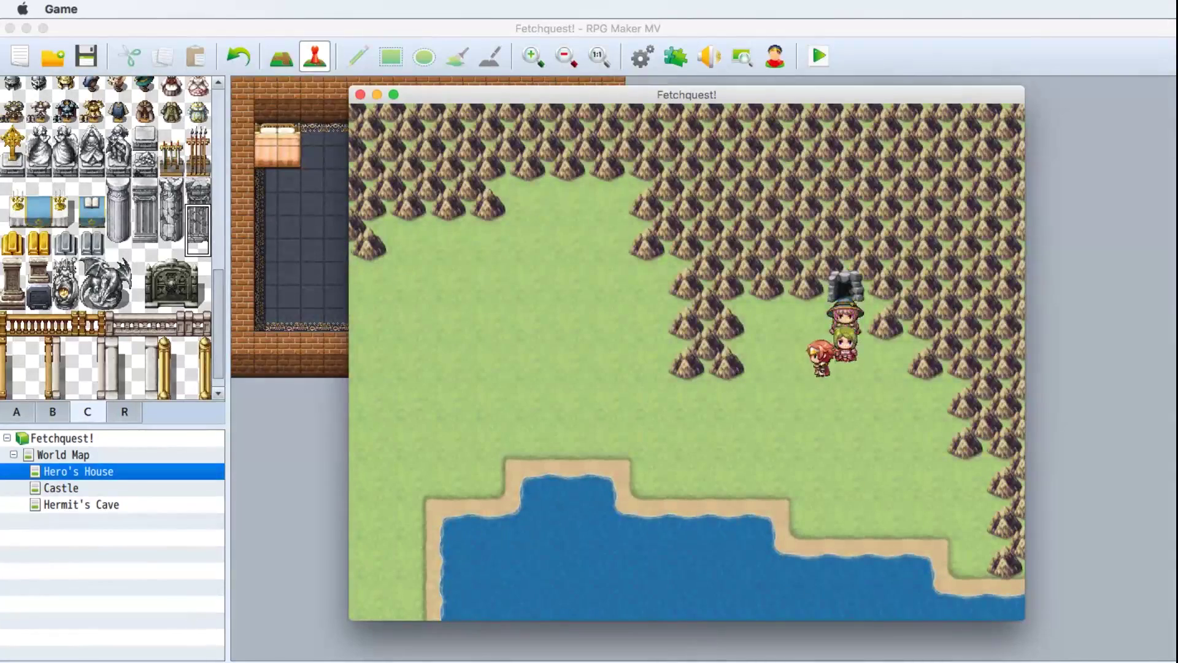
{"action": "key", "text": "Left"}
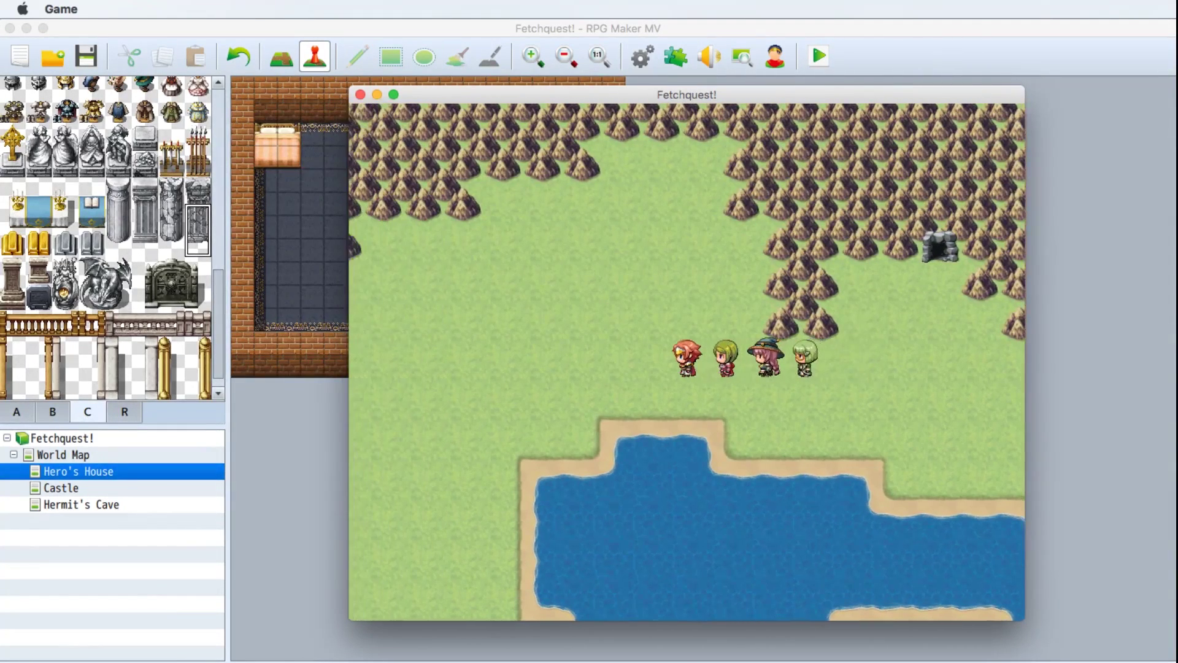
Lead the party south along the lake's west shore and east into the Hero's House to test its entrance transfer.
{"action": "key", "text": "Down"}
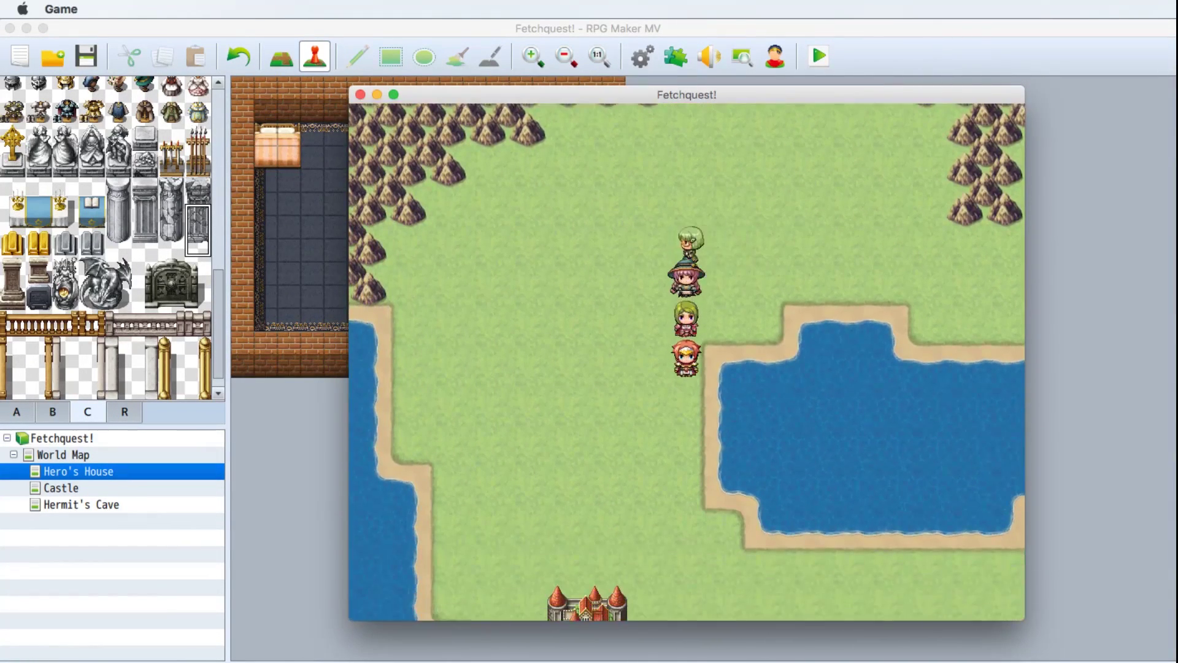
{"action": "key", "text": "Left"}
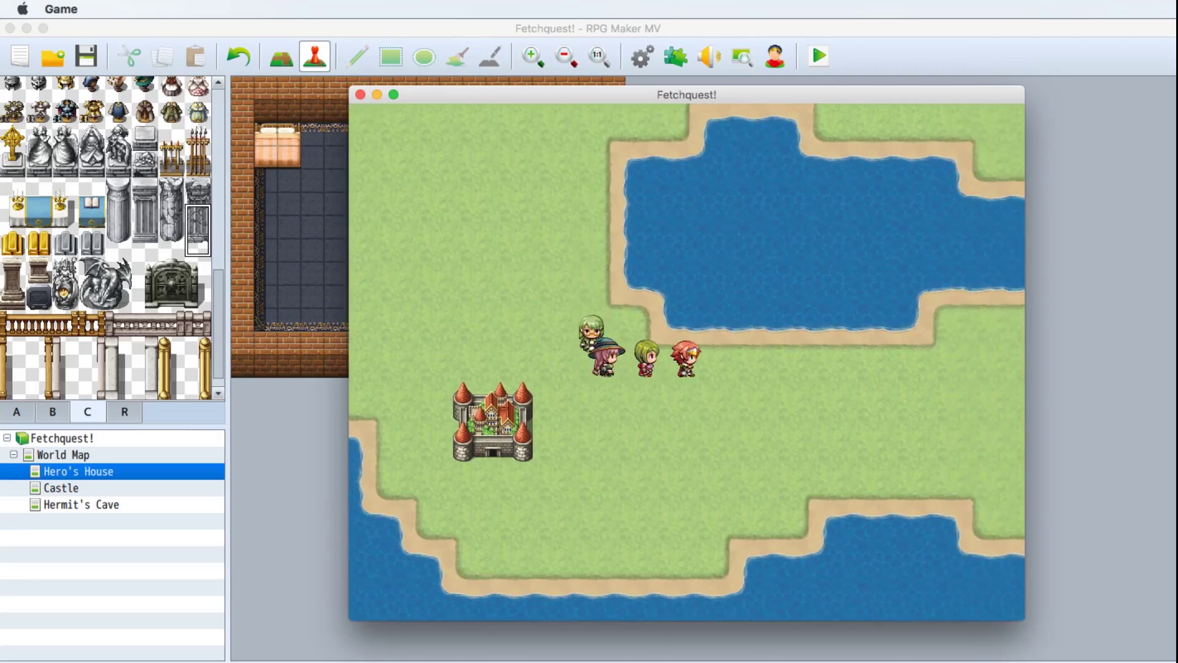
{"action": "key", "text": "Right"}
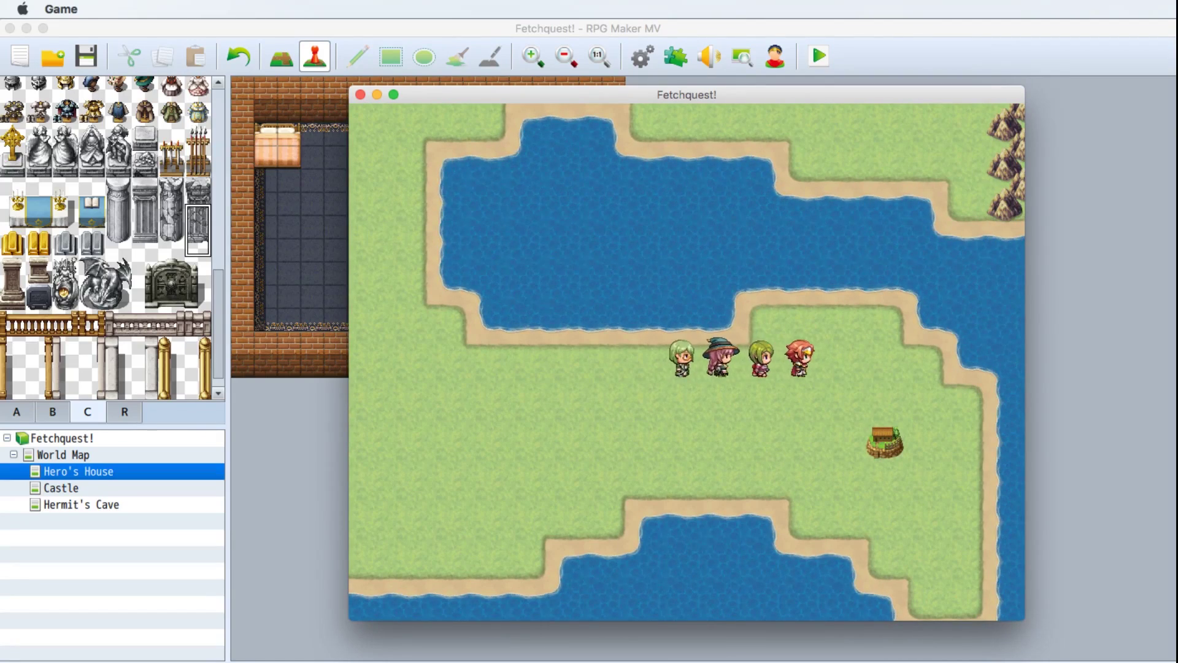
{"action": "key", "text": "Down"}
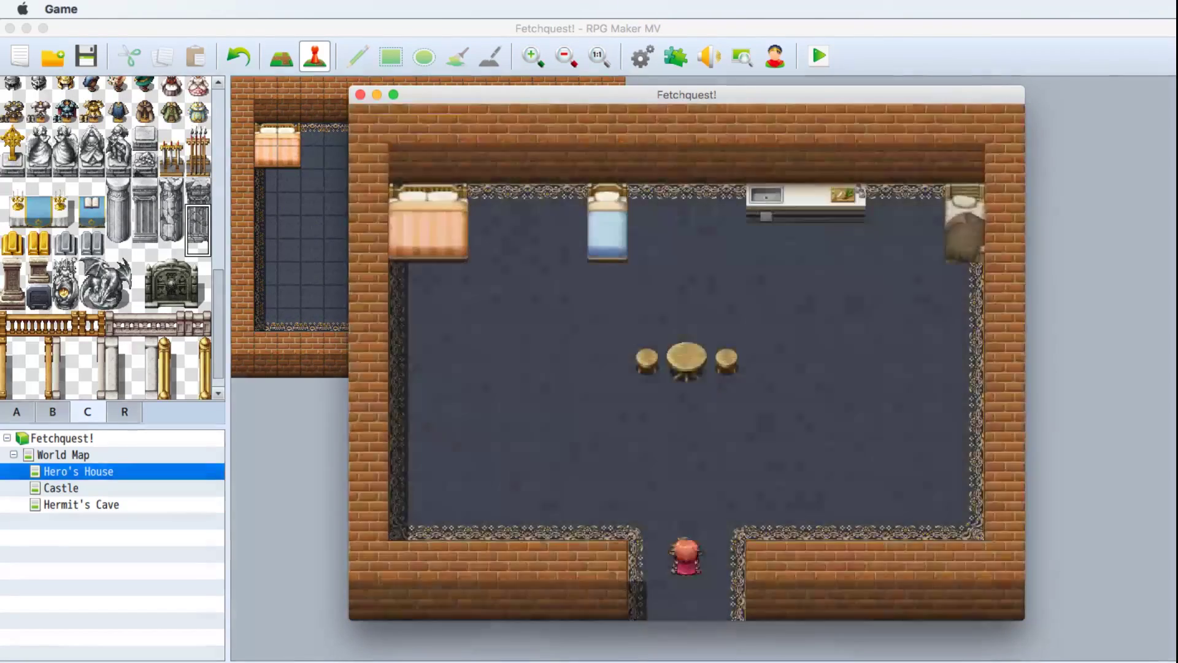
Walk the party up inside the Hero's House and back out to test its exit, ending the playtest.
{"action": "key", "text": "Up"}
{"action": "key", "text": "Down"}
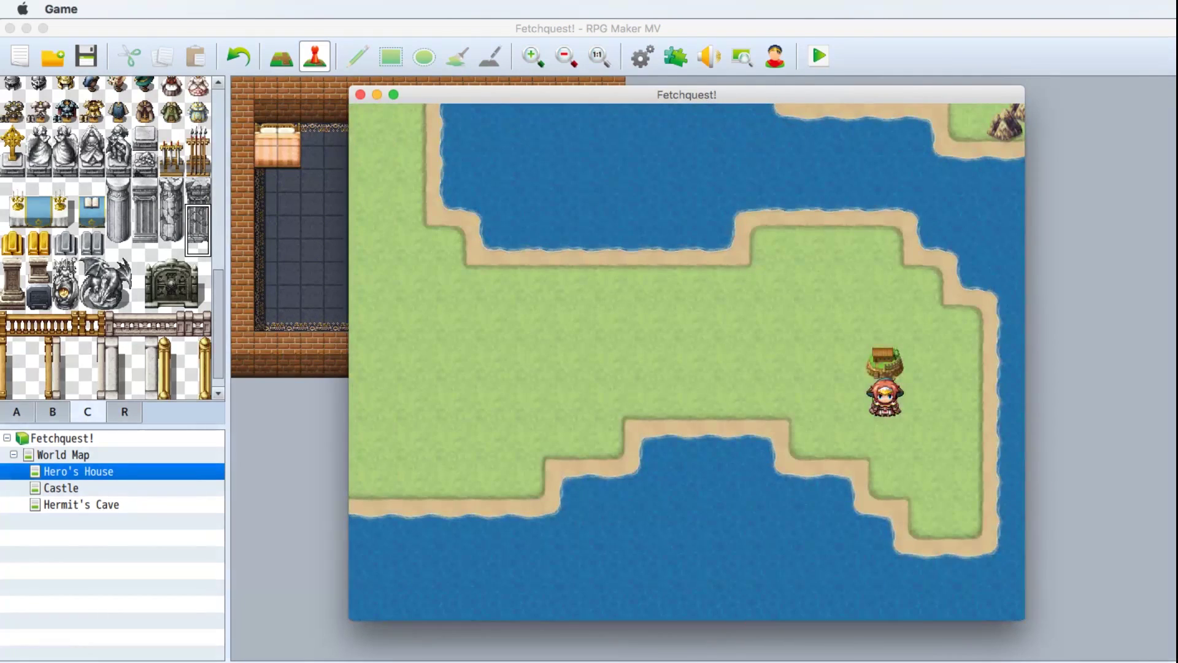
{"action": "left_click", "coordinate": [359, 95]}
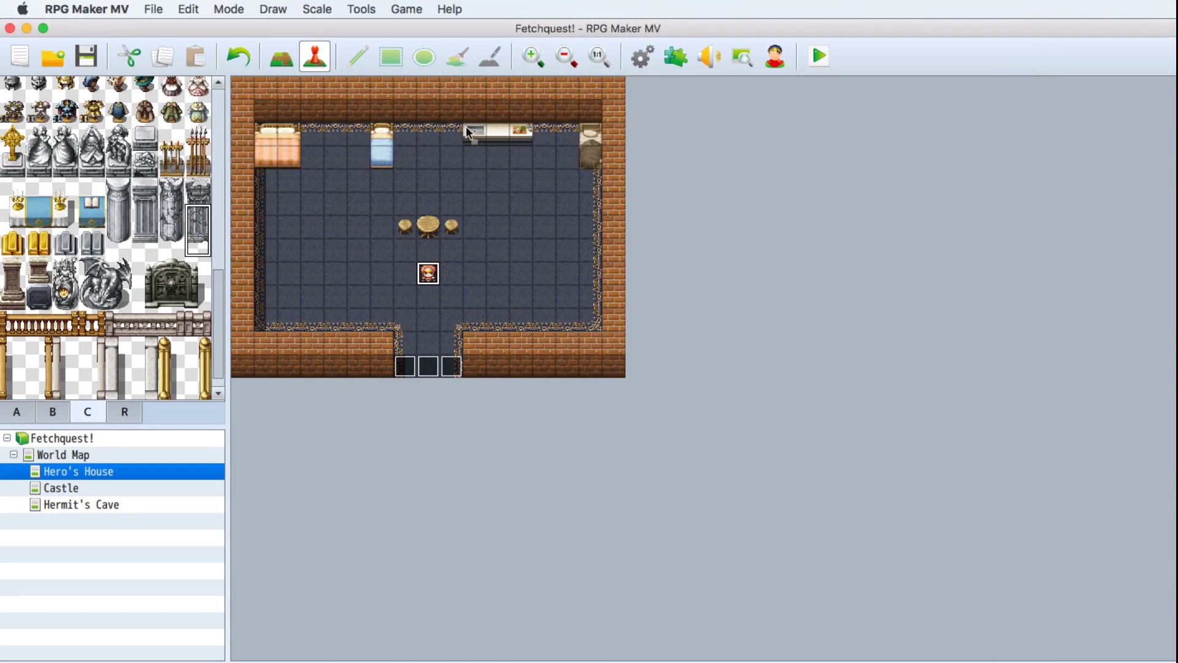
Create a new event named Mother on the stool east of the table in the Hero's House map.
{"action": "left_click", "coordinate": [55, 457]}
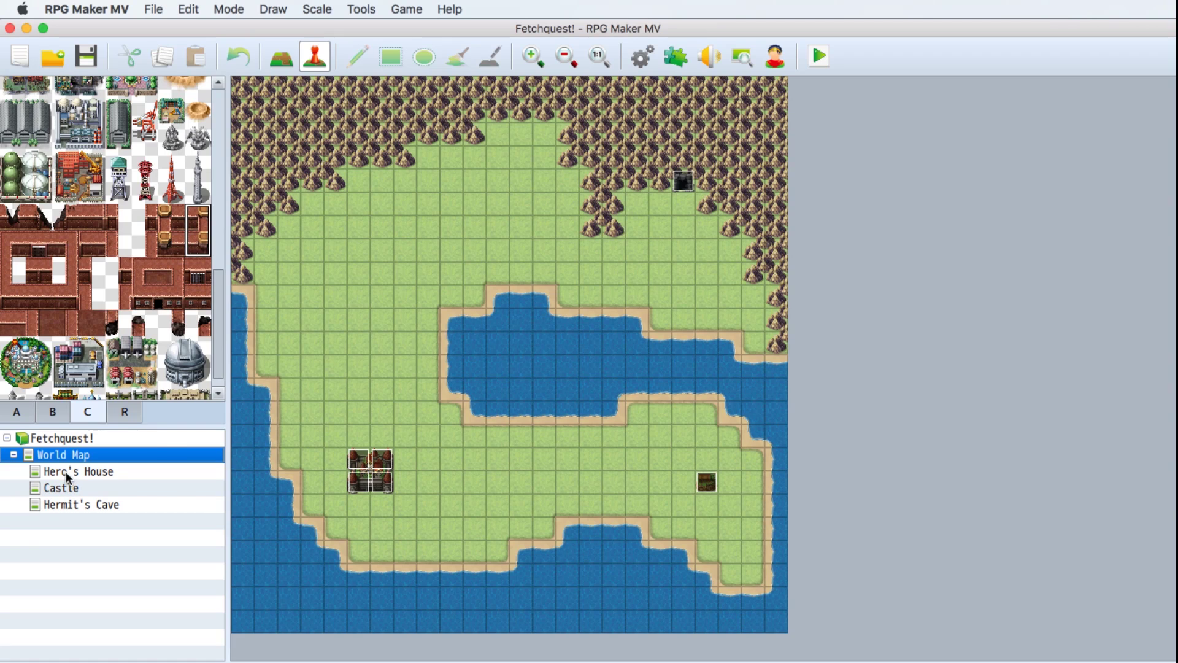
{"action": "left_click", "coordinate": [69, 472]}
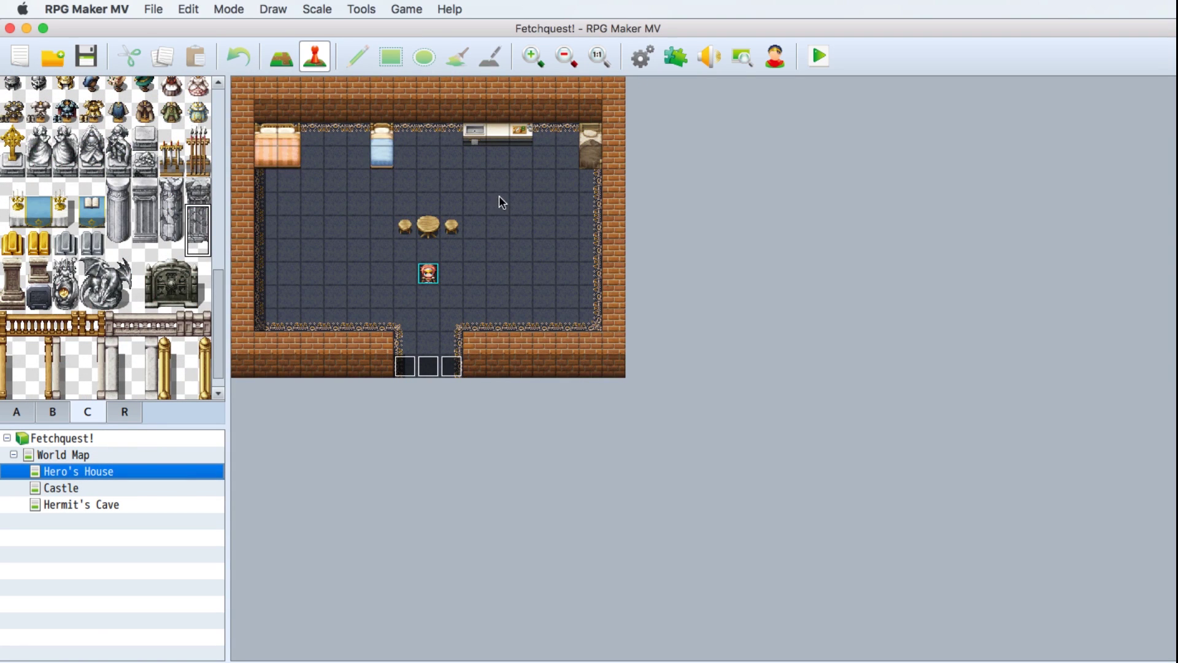
{"action": "left_click", "coordinate": [504, 205]}
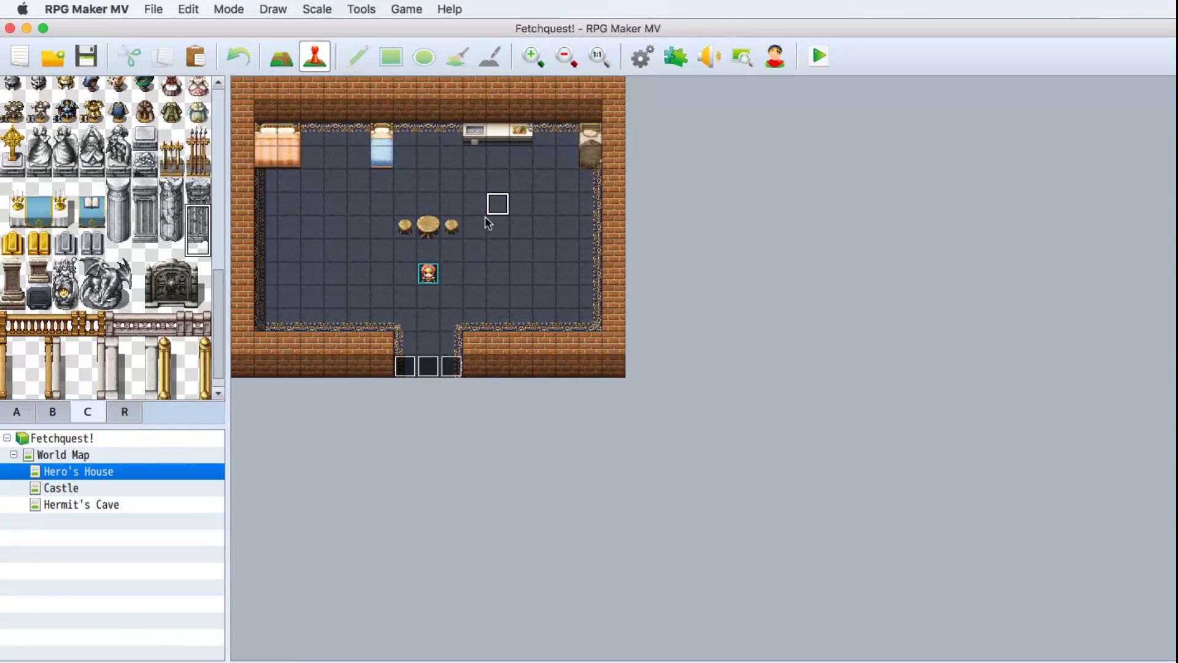
{"action": "left_click", "coordinate": [455, 229]}
{"action": "right_click", "coordinate": [455, 230]}
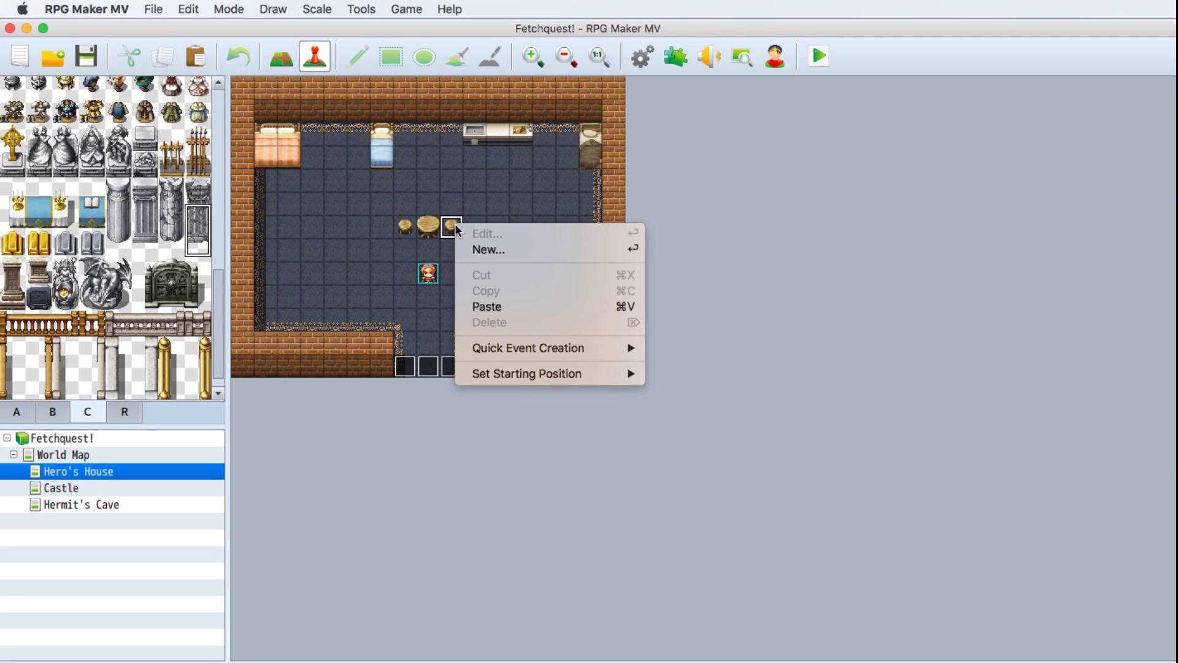
{"action": "left_click", "coordinate": [485, 250]}
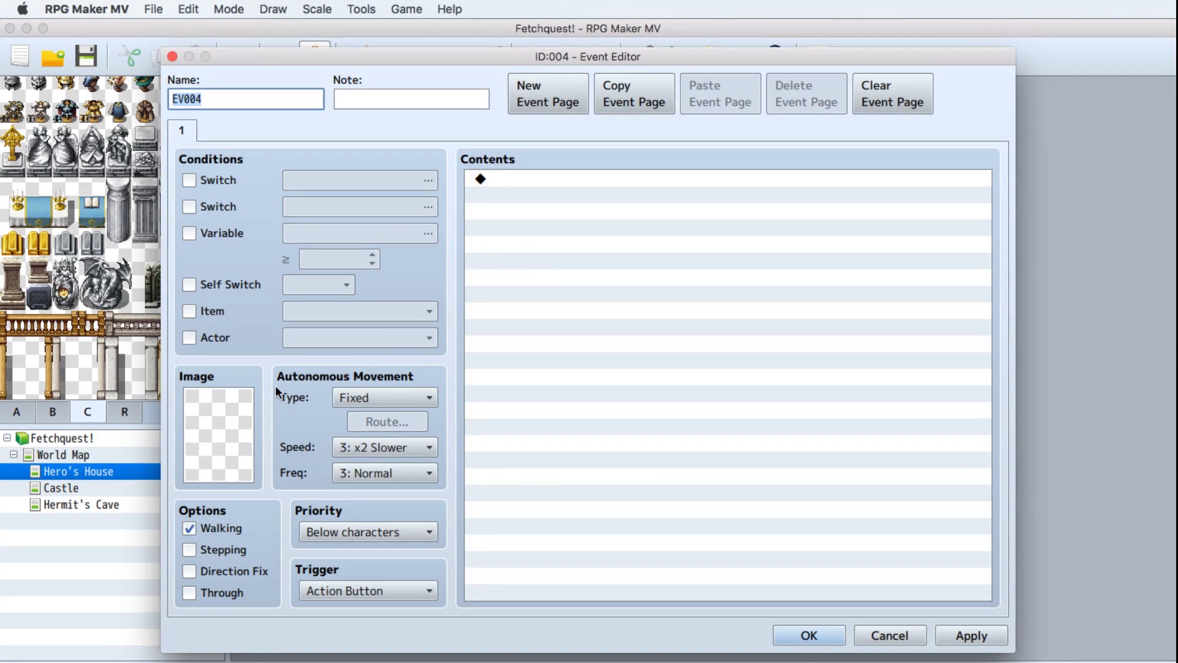
{"action": "left_click", "coordinate": [220, 431]}
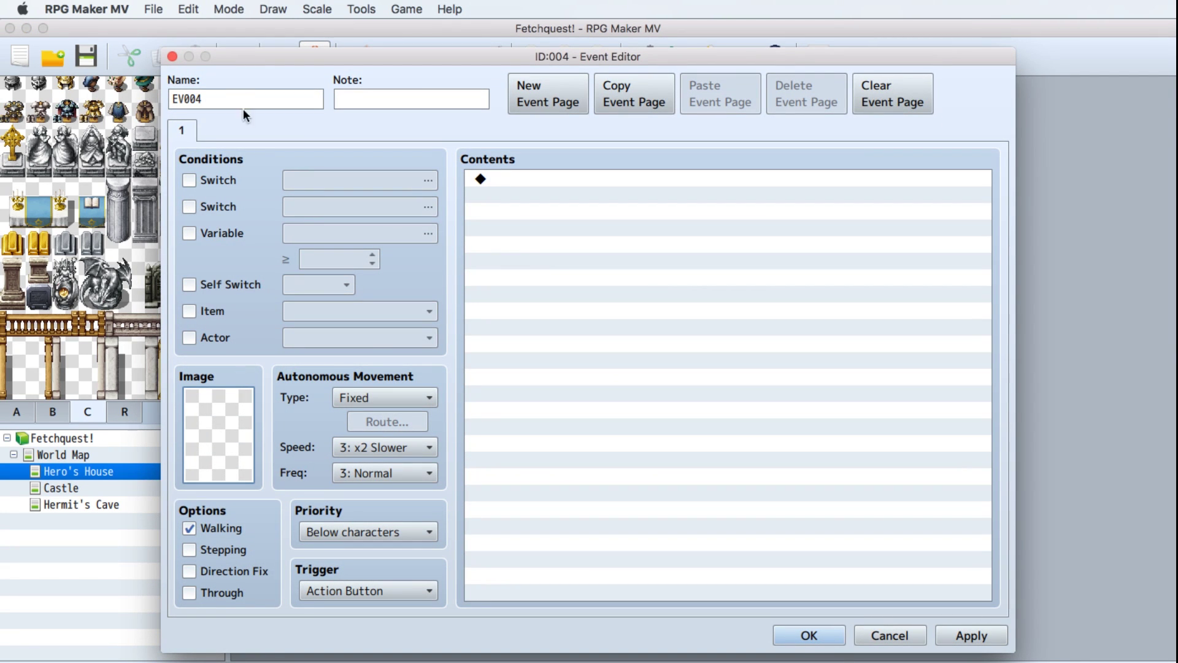
{"action": "left_click", "coordinate": [227, 99]}
{"action": "left_click_drag", "start_coordinate": [230, 96], "coordinate": [165, 98]}
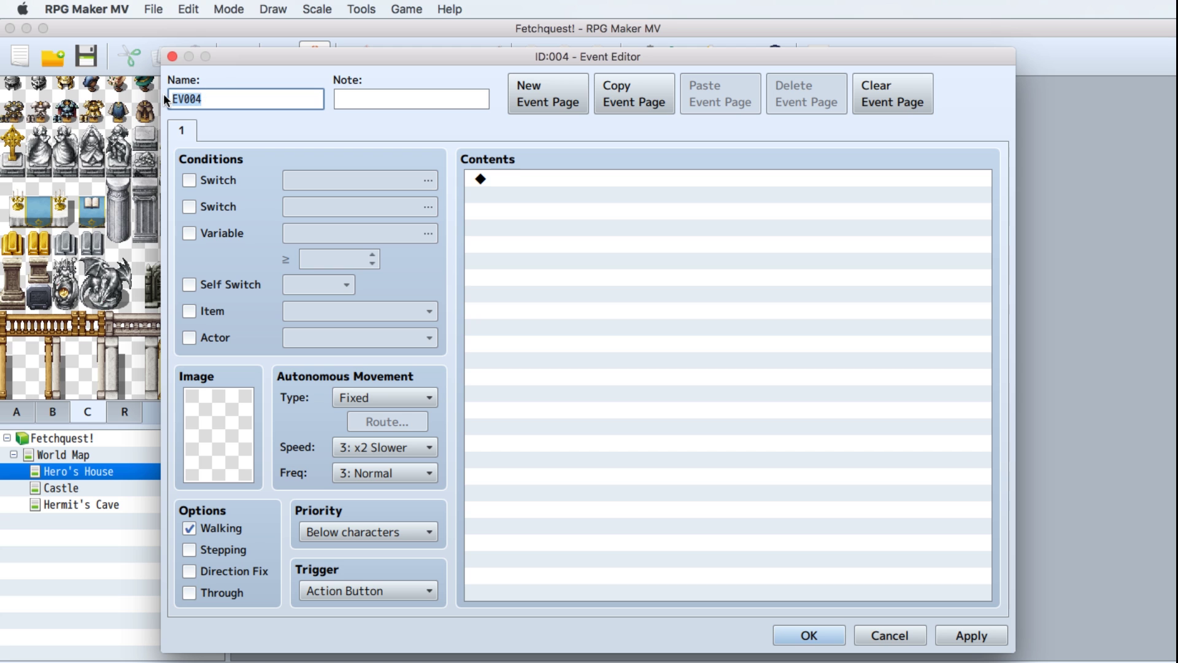
{"action": "type", "text": "Mother"}
Set the Mother event's image to the grey-haired elderly woman from People1, facing west toward the table.
{"action": "double_click", "coordinate": [222, 432]}
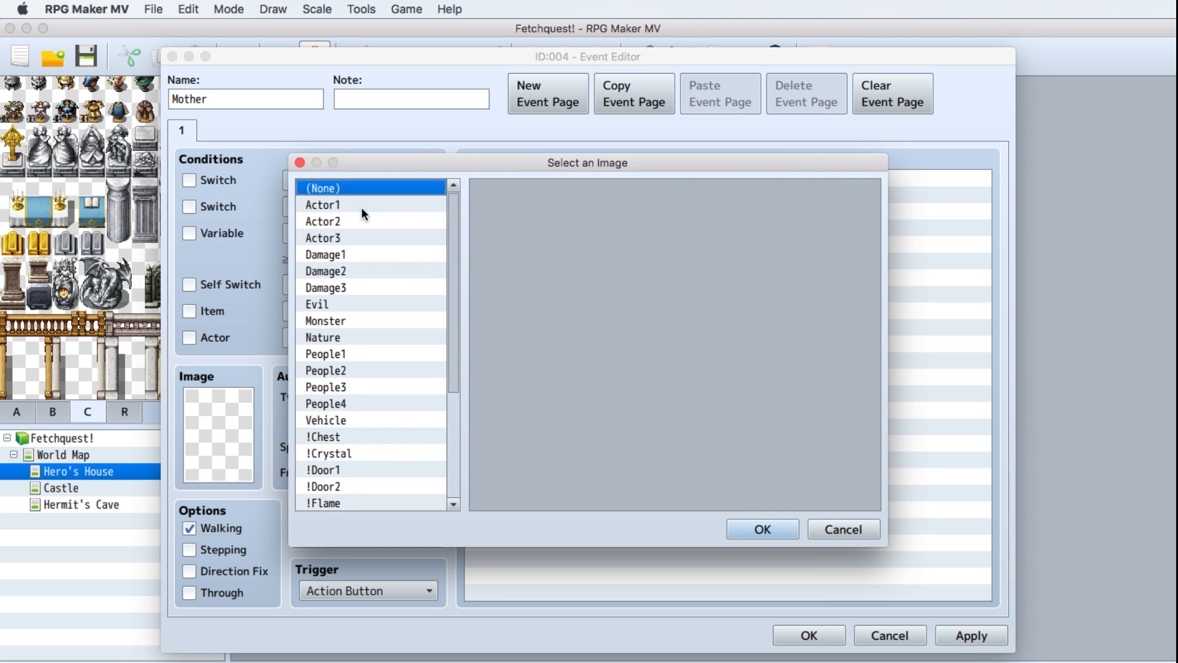
{"action": "left_click", "coordinate": [342, 206]}
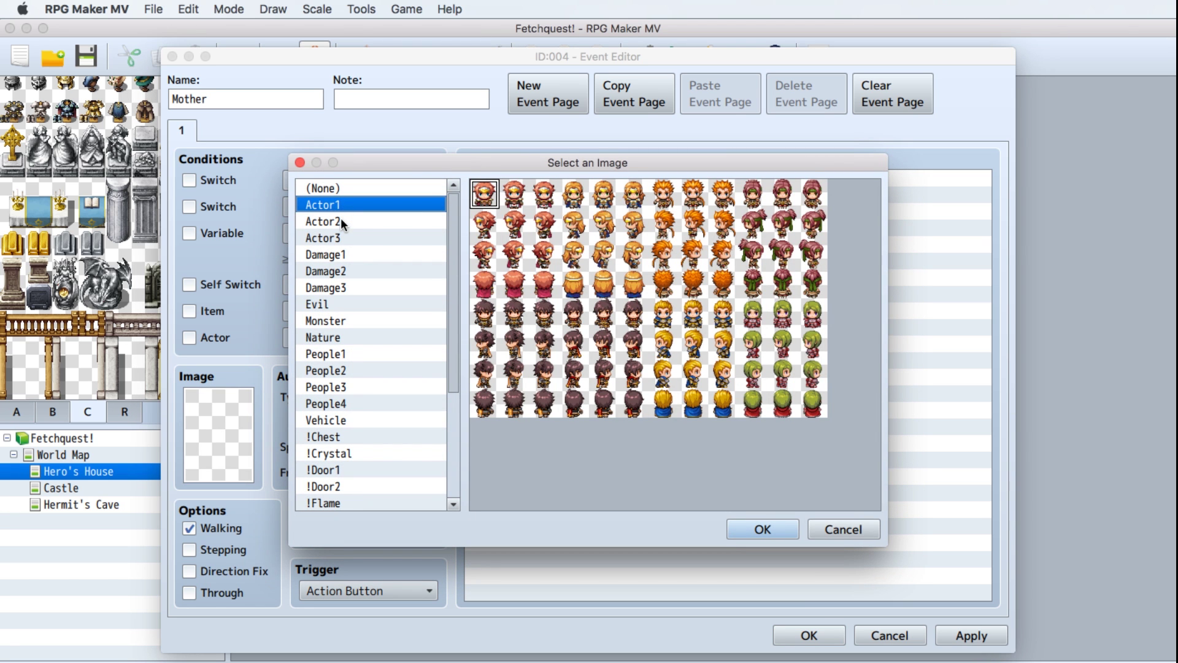
{"action": "left_click", "coordinate": [341, 221]}
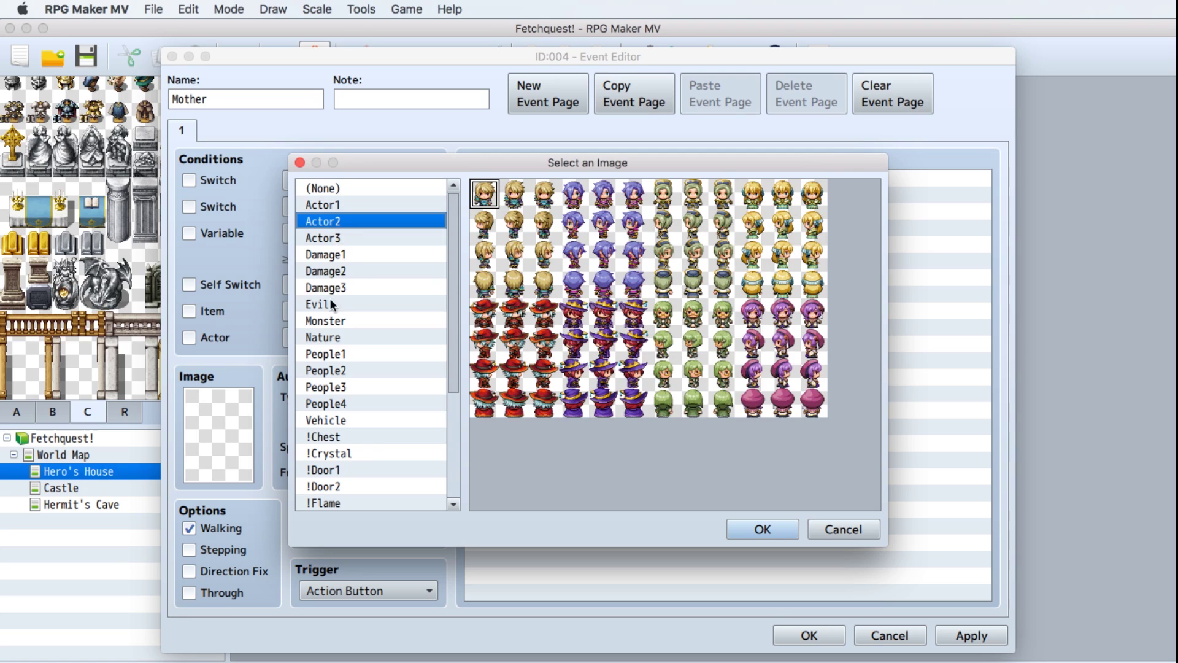
{"action": "left_click", "coordinate": [332, 354]}
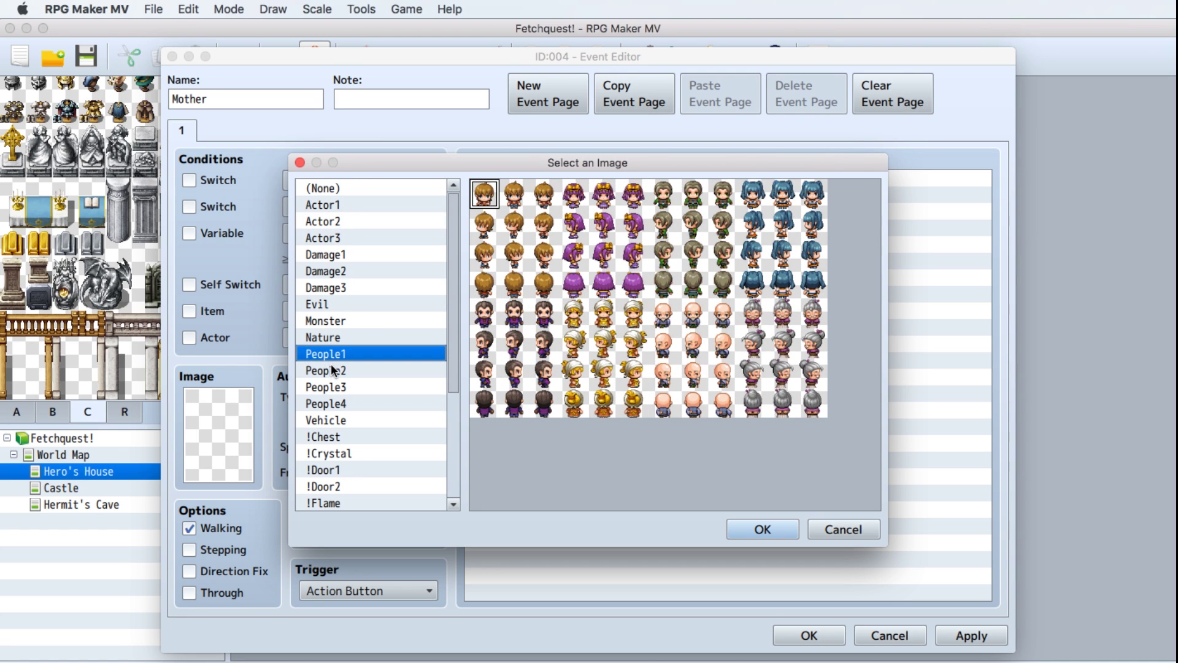
{"action": "left_click", "coordinate": [782, 342]}
{"action": "left_click", "coordinate": [769, 532]}
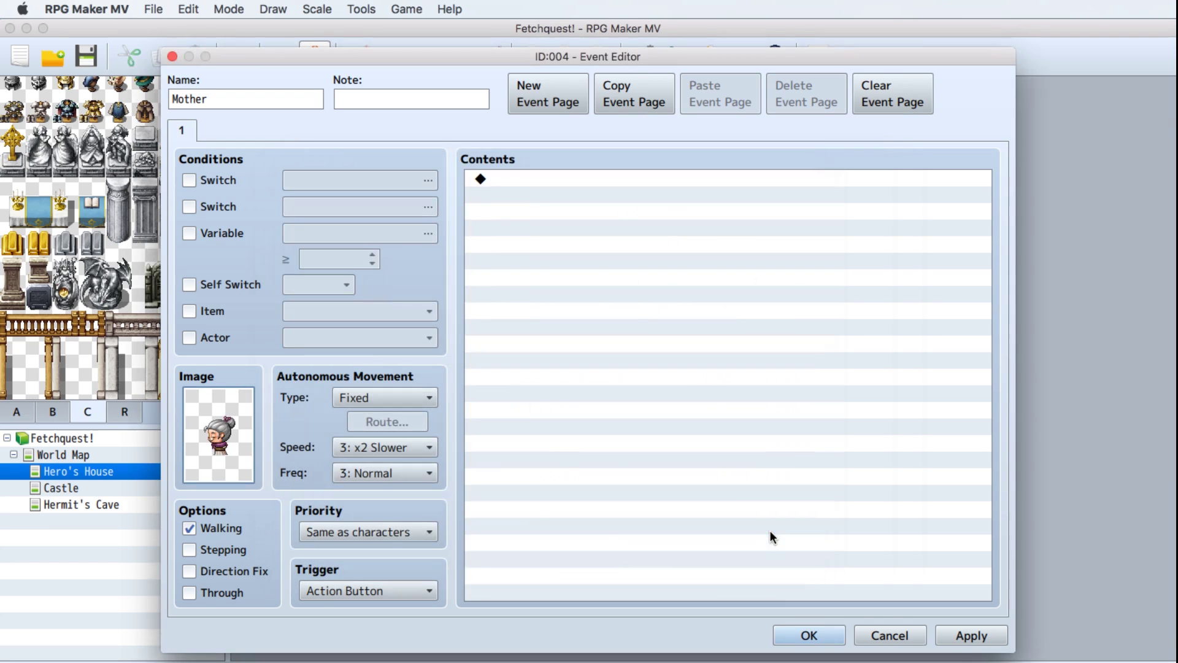
Add a Show Text command to the Mother event reading "Your brother is very sick!".
{"action": "double_click", "coordinate": [558, 174]}
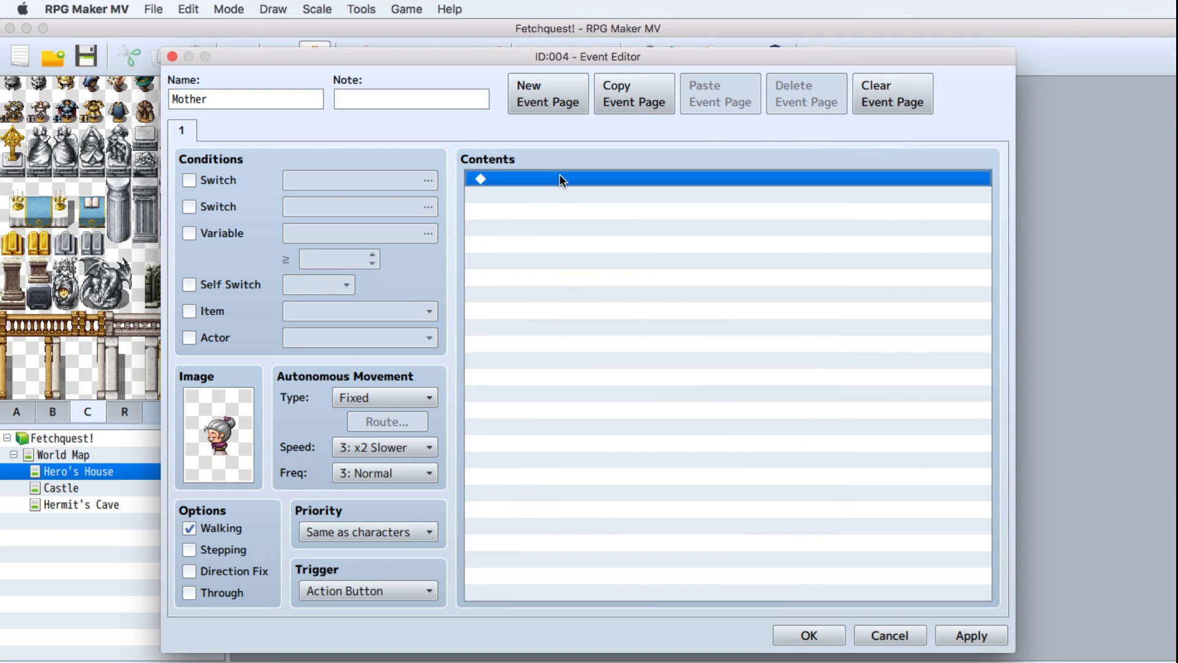
{"action": "left_click", "coordinate": [642, 182]}
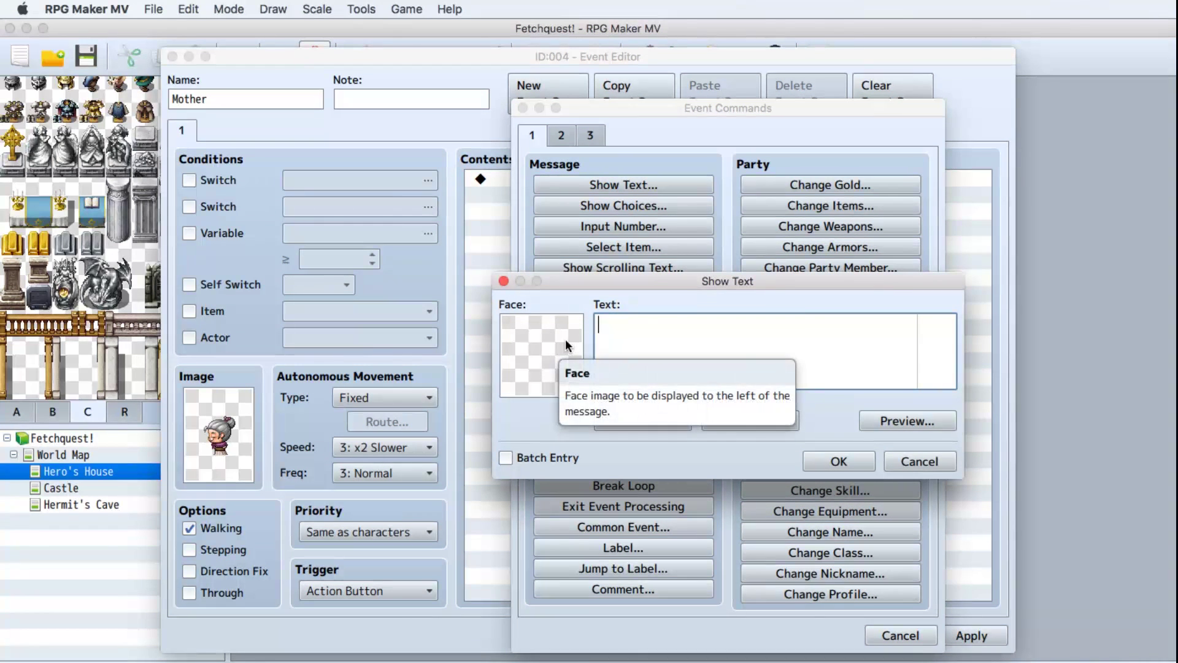
{"action": "type", "text": "Your broth"}
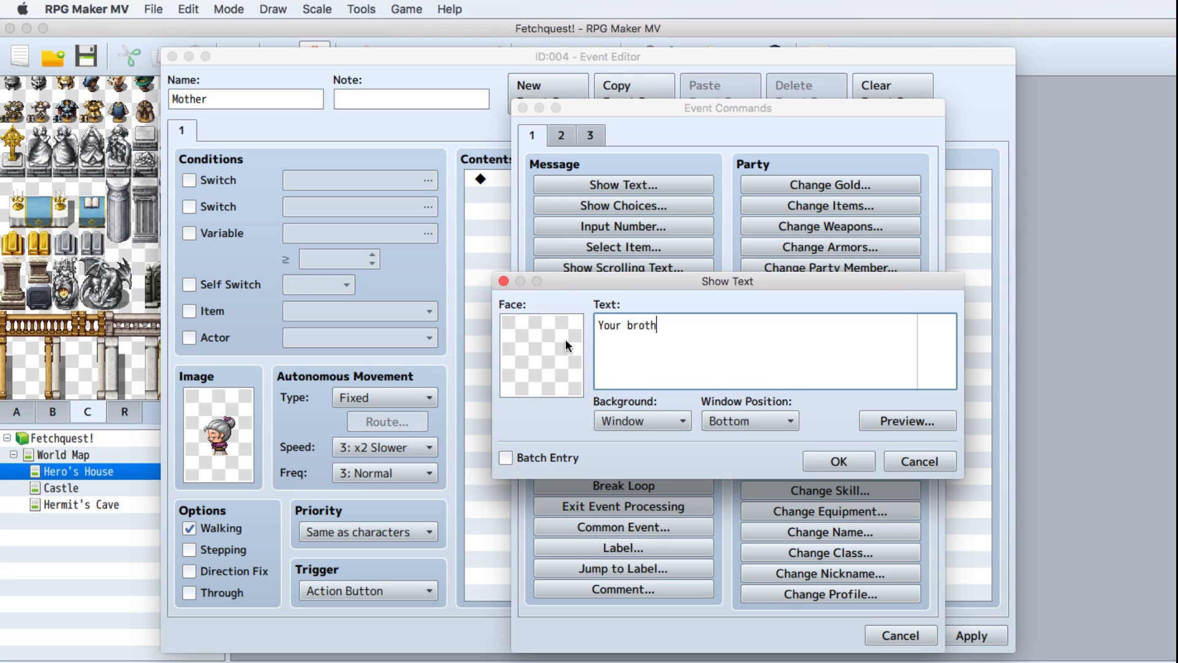
{"action": "type", "text": "er is very sick!"}
Give the mother's message the elderly woman's face from People1, and save the event.
{"action": "double_click", "coordinate": [530, 348]}
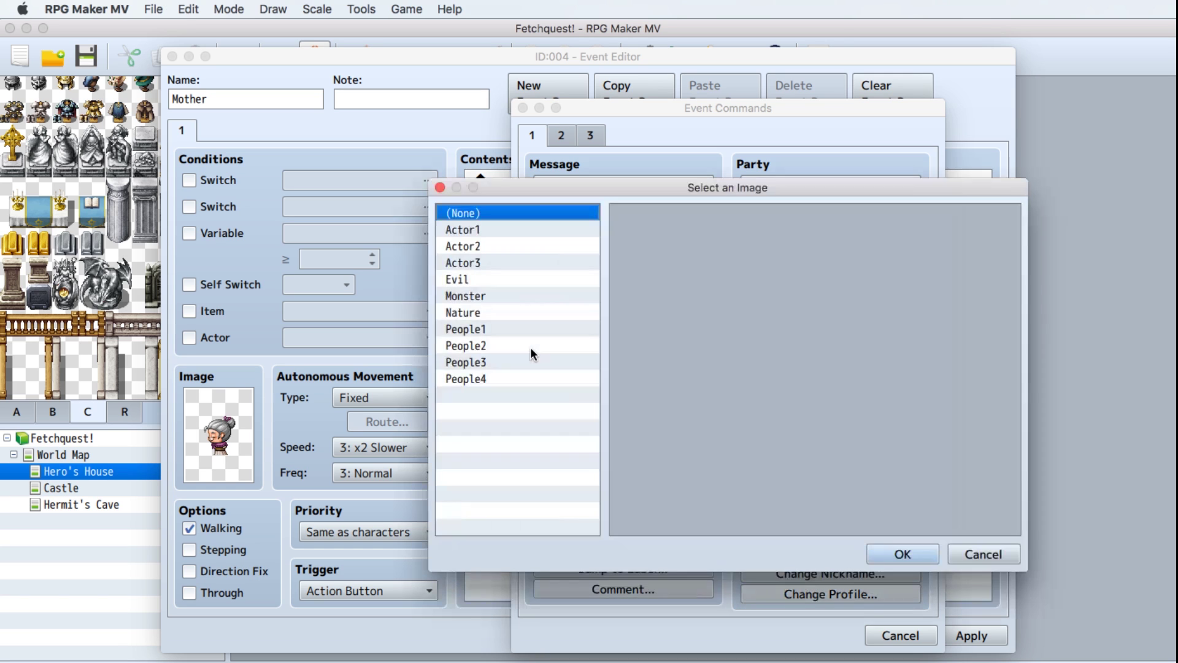
{"action": "left_click", "coordinate": [461, 332]}
{"action": "left_click", "coordinate": [904, 323]}
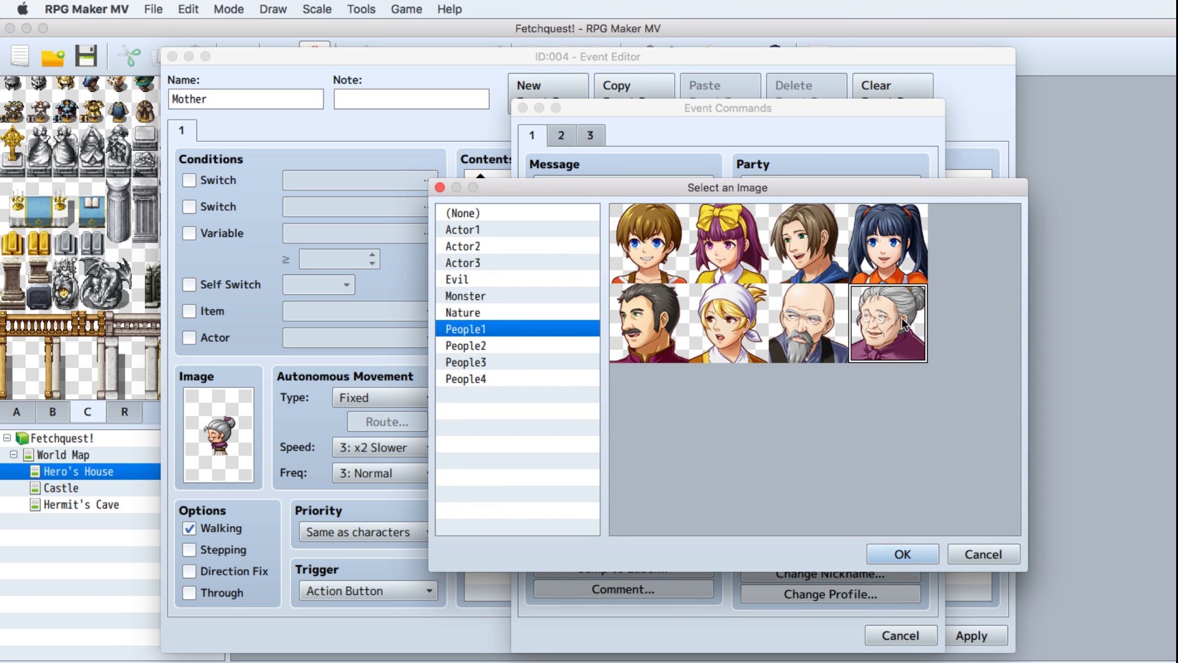
{"action": "left_click", "coordinate": [902, 554]}
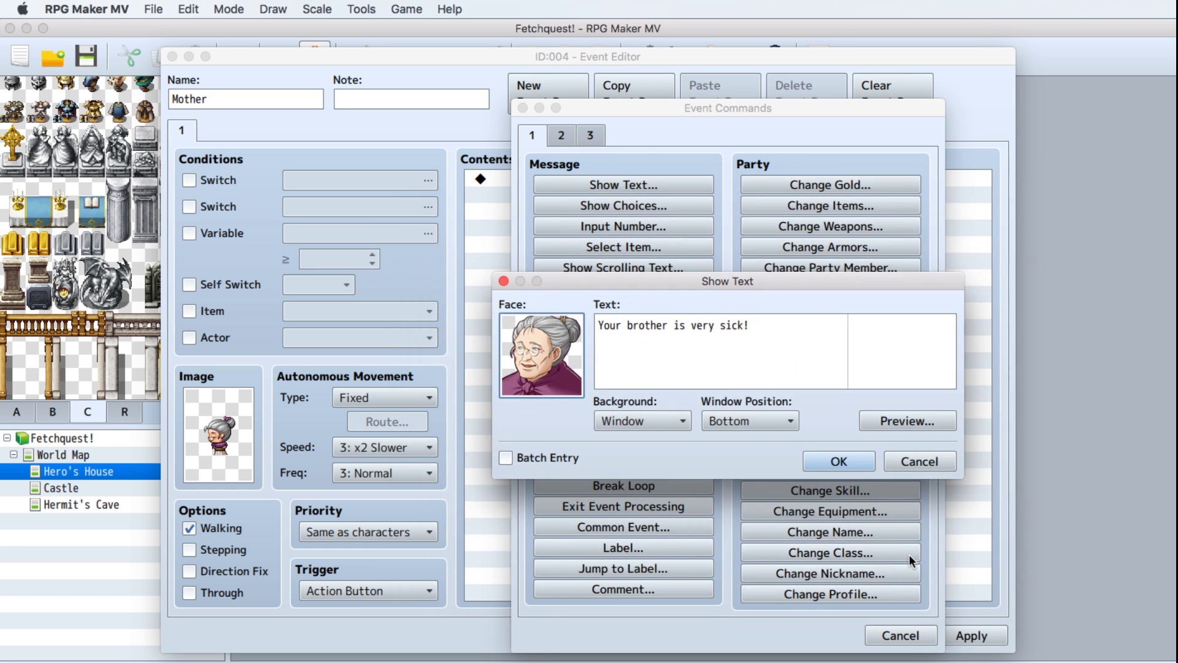
{"action": "left_click", "coordinate": [838, 462]}
{"action": "left_click", "coordinate": [967, 637]}
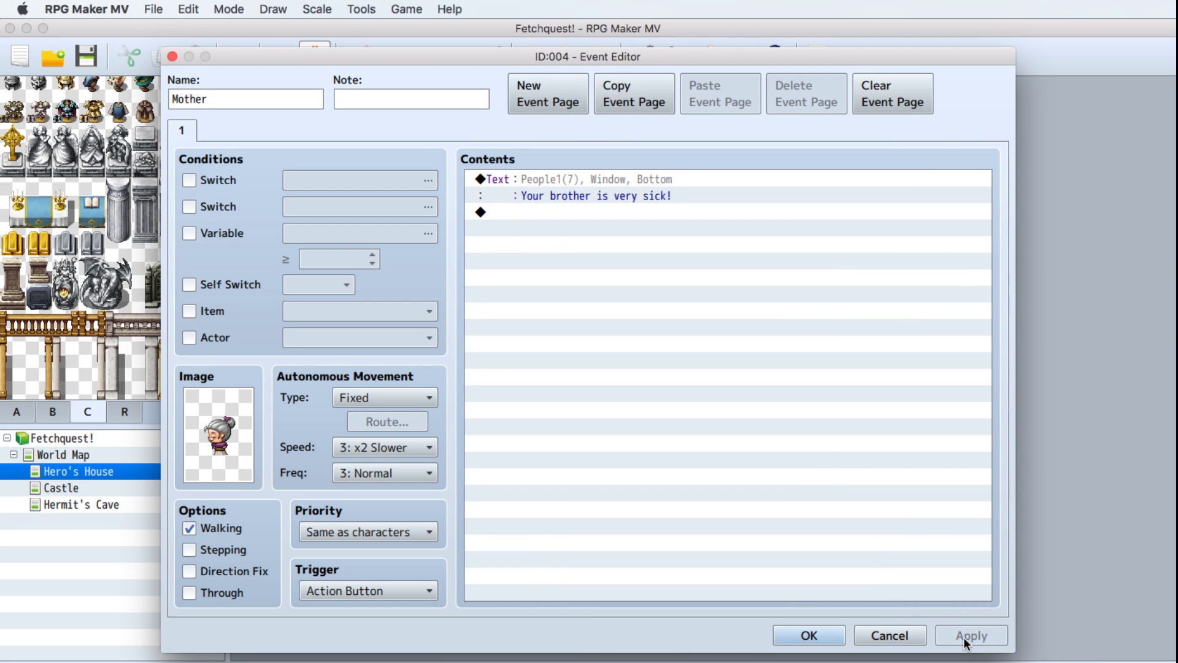
{"action": "left_click", "coordinate": [810, 636]}
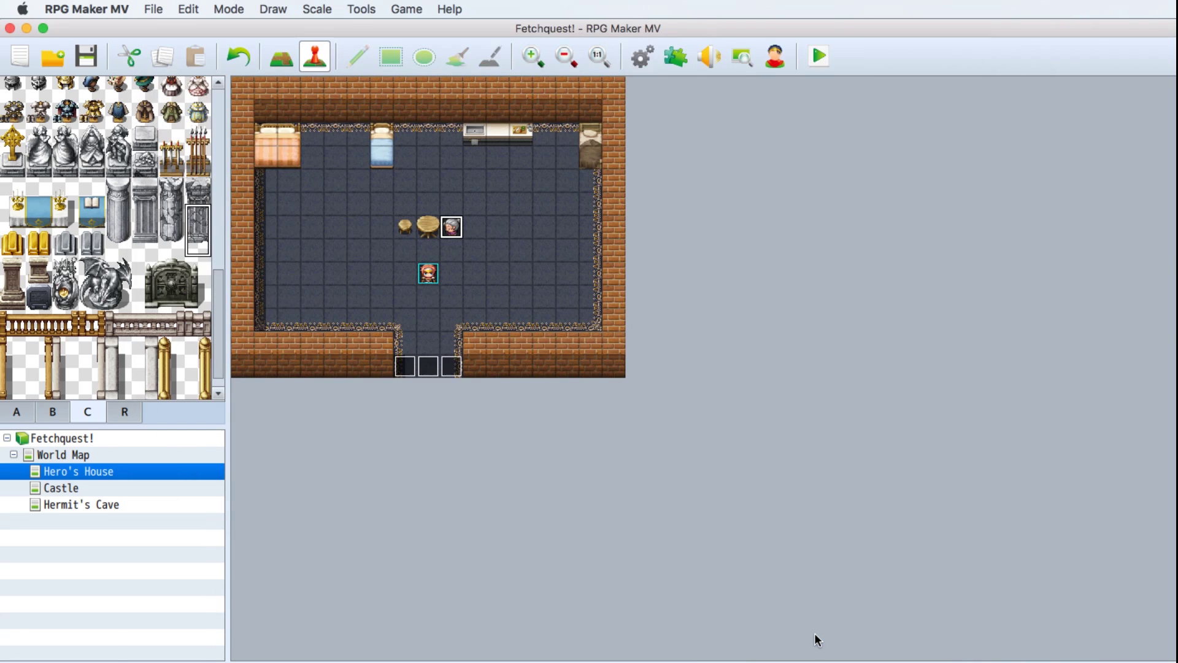
Create a new event named Brother on the pillow of the bed in the house's northeast corner.
{"action": "right_click", "coordinate": [590, 142]}
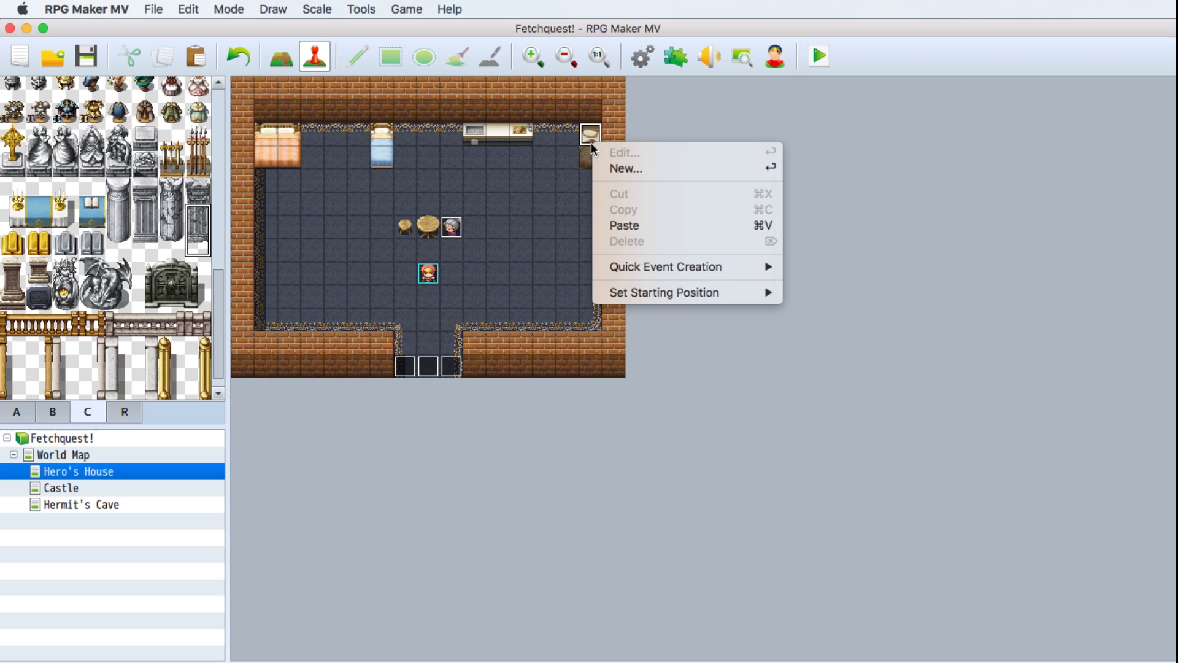
{"action": "left_click", "coordinate": [609, 170]}
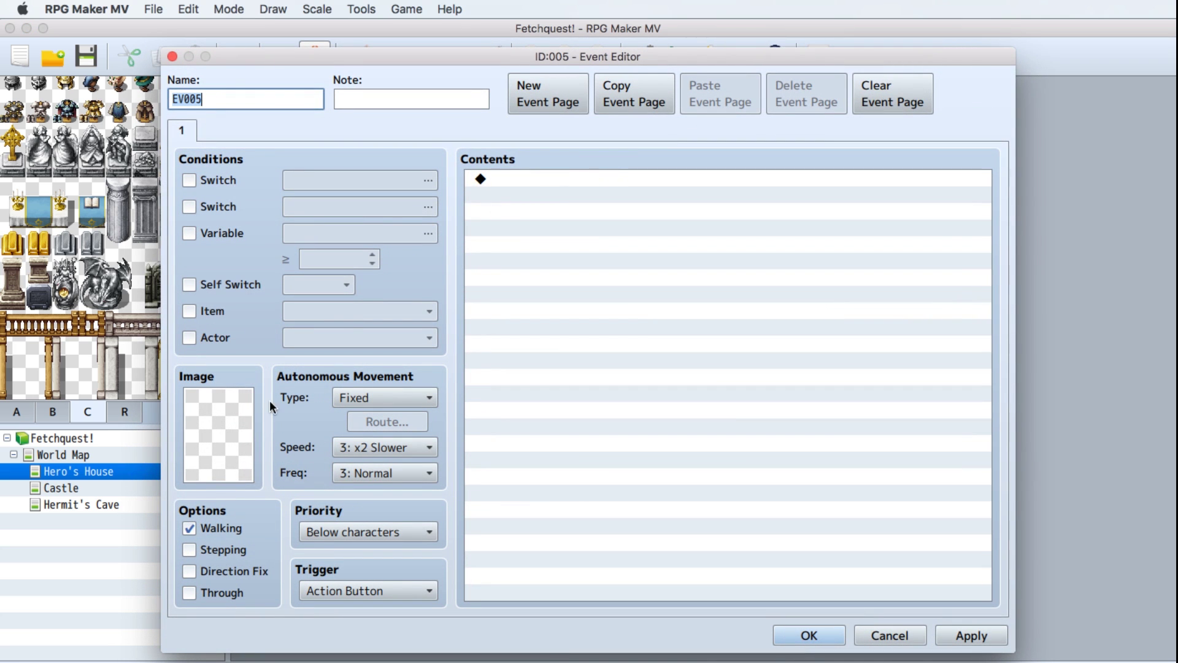
{"action": "type", "text": "Brother"}
Set the Brother event's image to the brown-haired boy from People1, facing east, and turn off its Walking animation.
{"action": "left_click", "coordinate": [225, 435]}
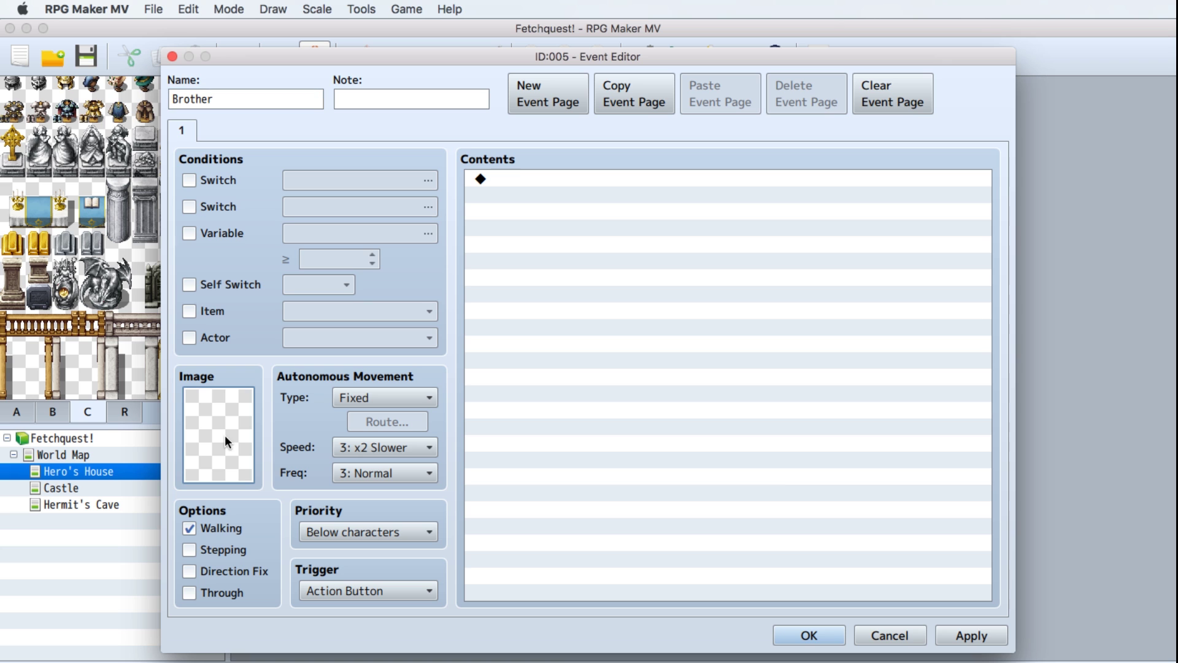
{"action": "double_click", "coordinate": [216, 427]}
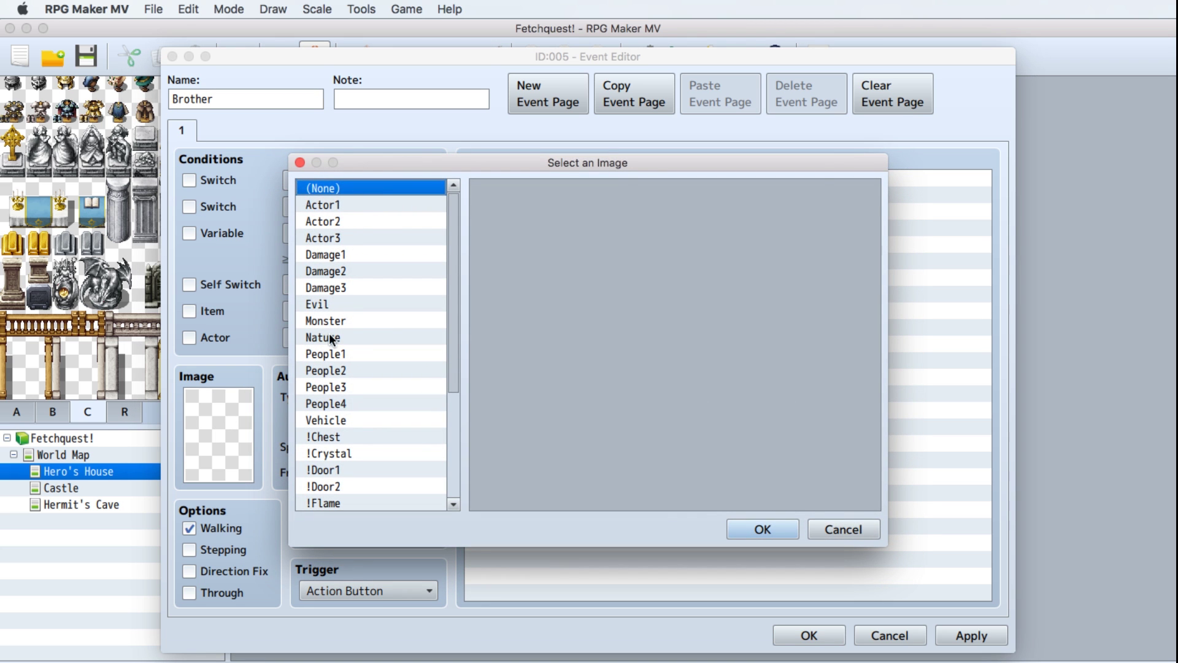
{"action": "left_click", "coordinate": [332, 354]}
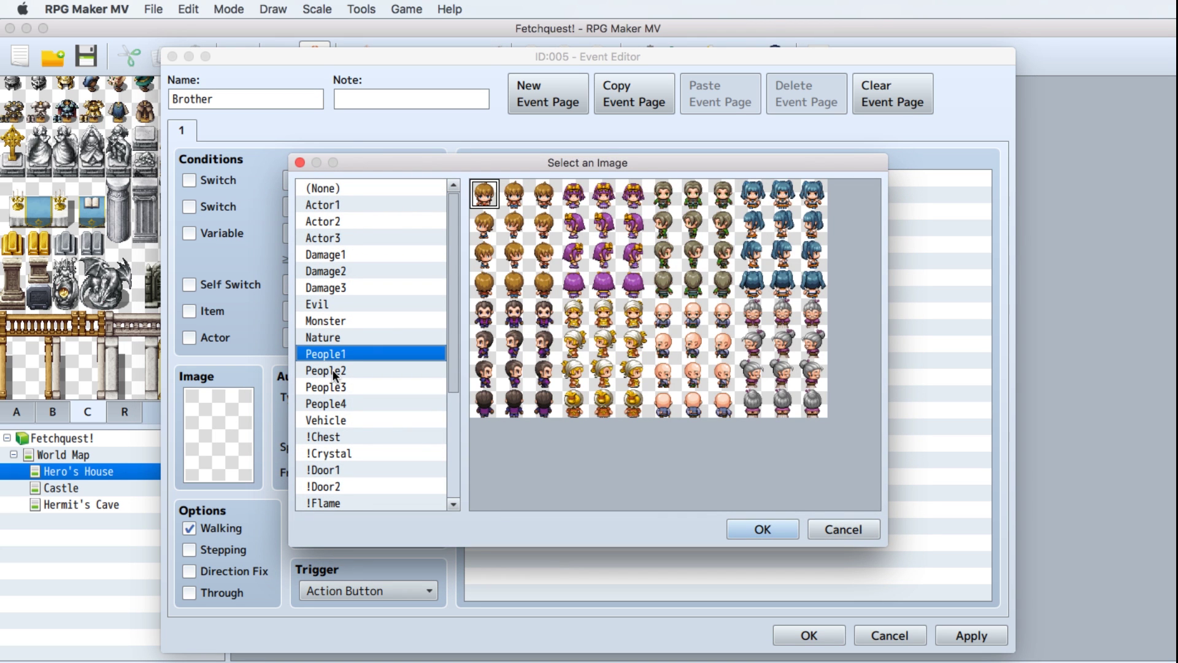
{"action": "left_click", "coordinate": [516, 228]}
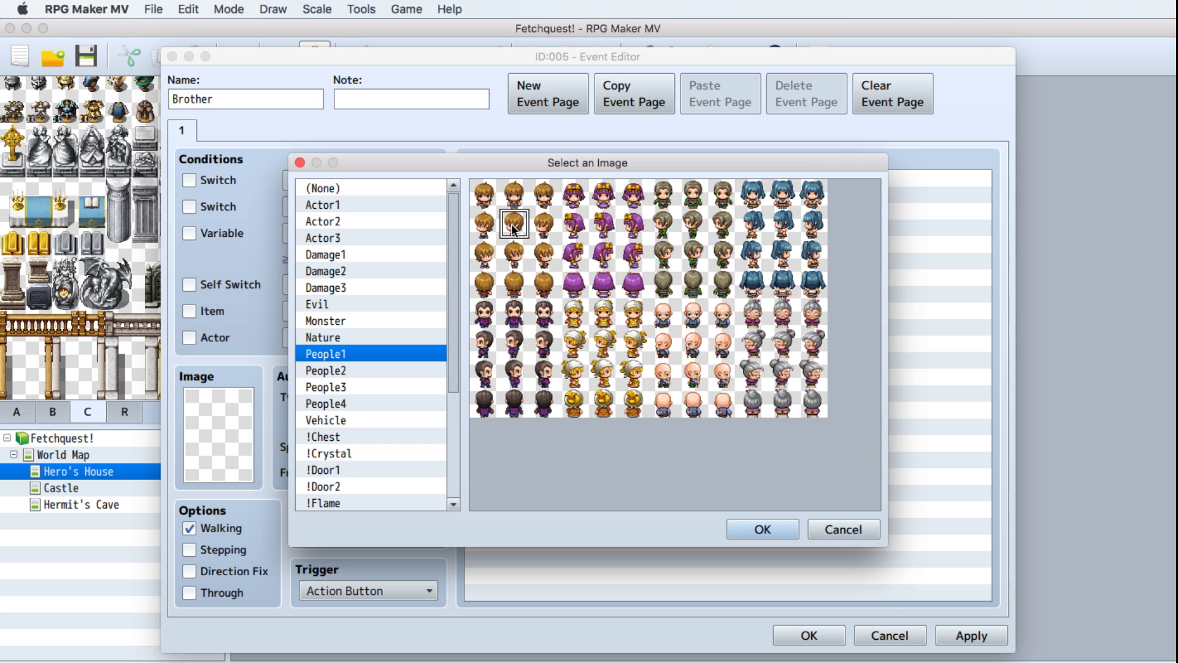
{"action": "left_click", "coordinate": [516, 255]}
{"action": "left_click", "coordinate": [766, 531]}
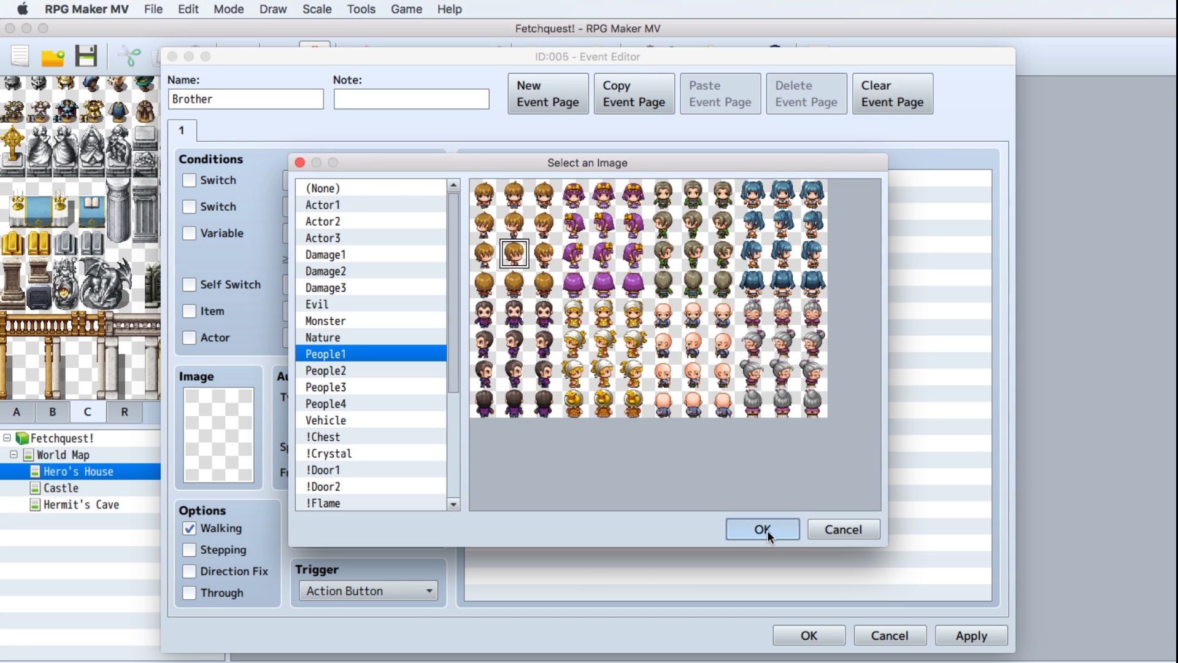
{"action": "left_click", "coordinate": [189, 528]}
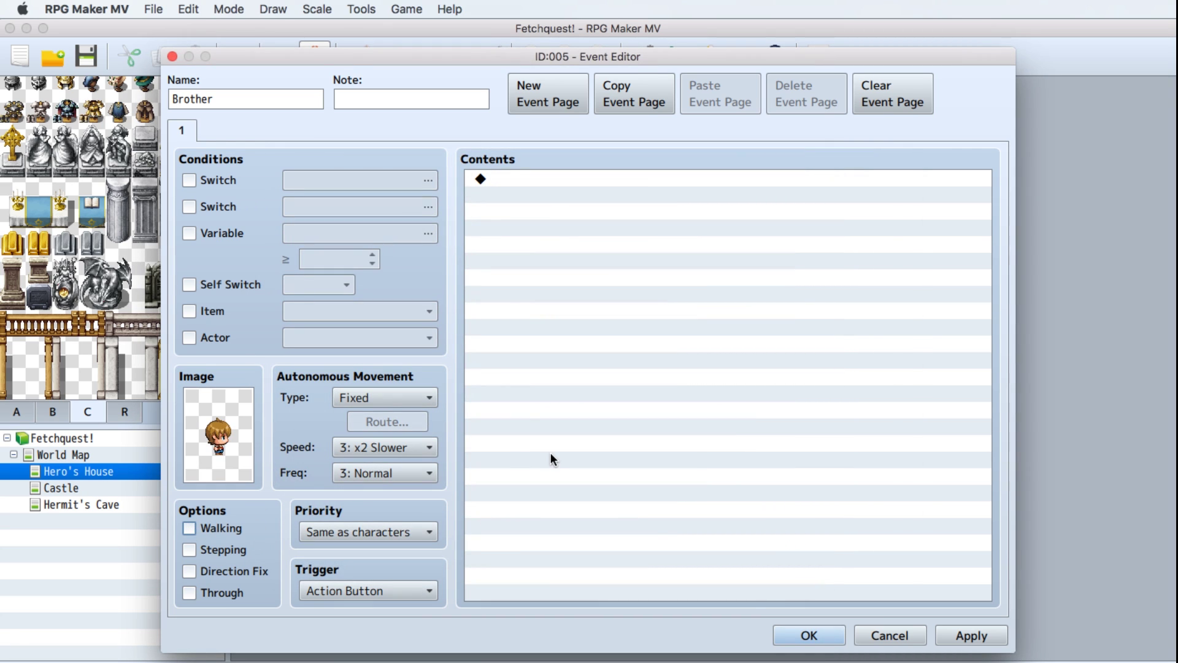
Add a Show Text command to the Brother event reading "Cough Cough! I am very sick!".
{"action": "double_click", "coordinate": [520, 178]}
{"action": "left_click", "coordinate": [627, 184]}
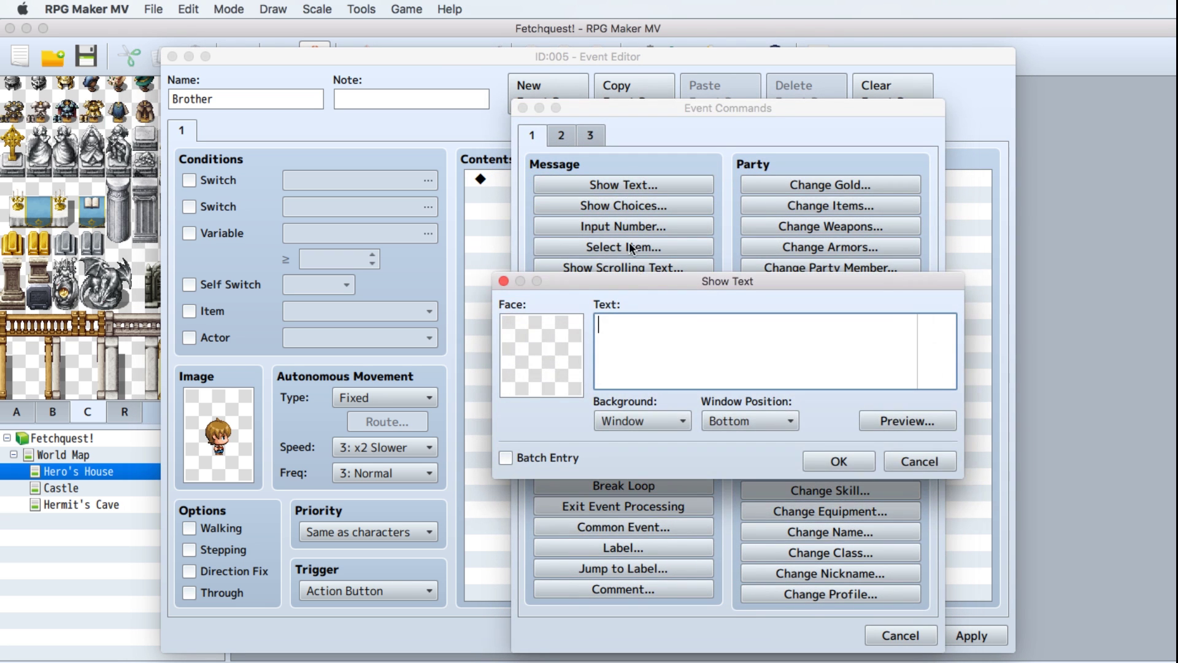
{"action": "type", "text": "Cough Cough! I am very sick!"}
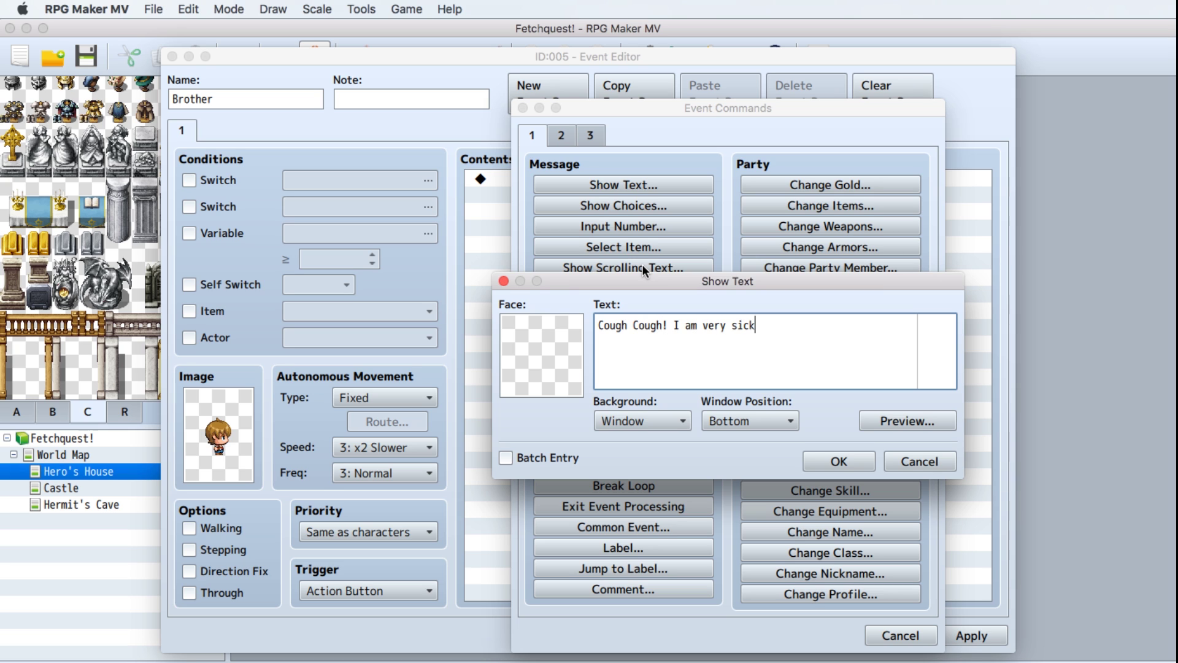
{"action": "left_click", "coordinate": [839, 461]}
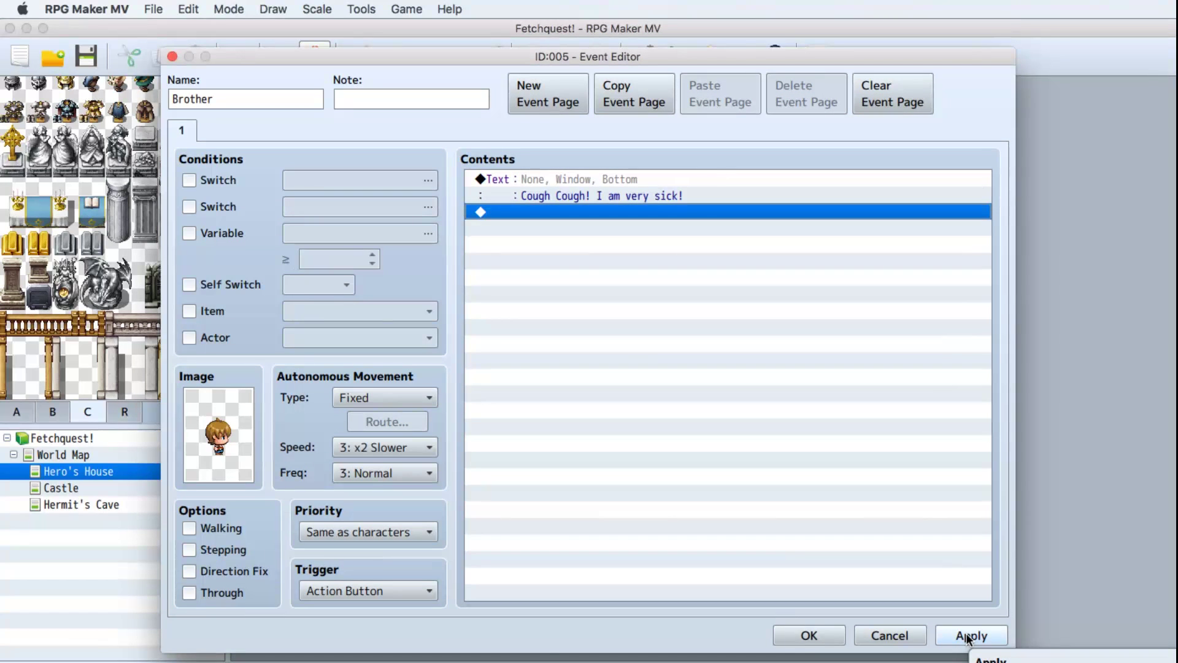
Give the brother's message the brown-haired boy's face from People1, and save the event.
{"action": "right_click", "coordinate": [584, 195]}
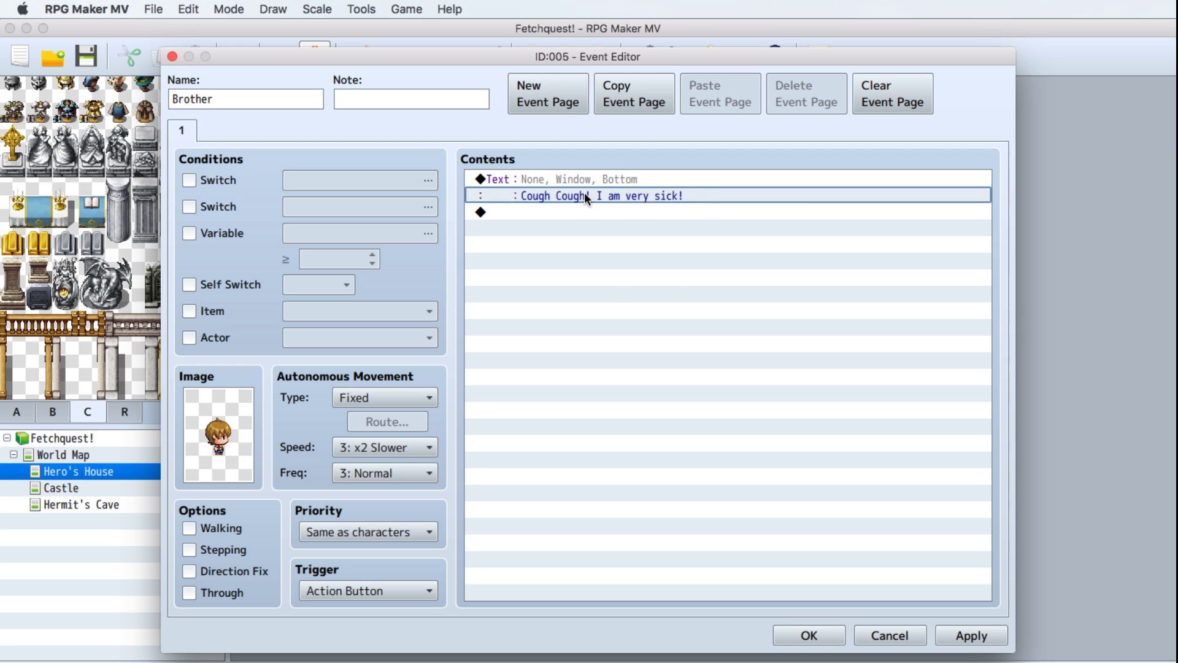
{"action": "left_click", "coordinate": [557, 179]}
{"action": "right_click", "coordinate": [551, 179]}
{"action": "left_click", "coordinate": [574, 204]}
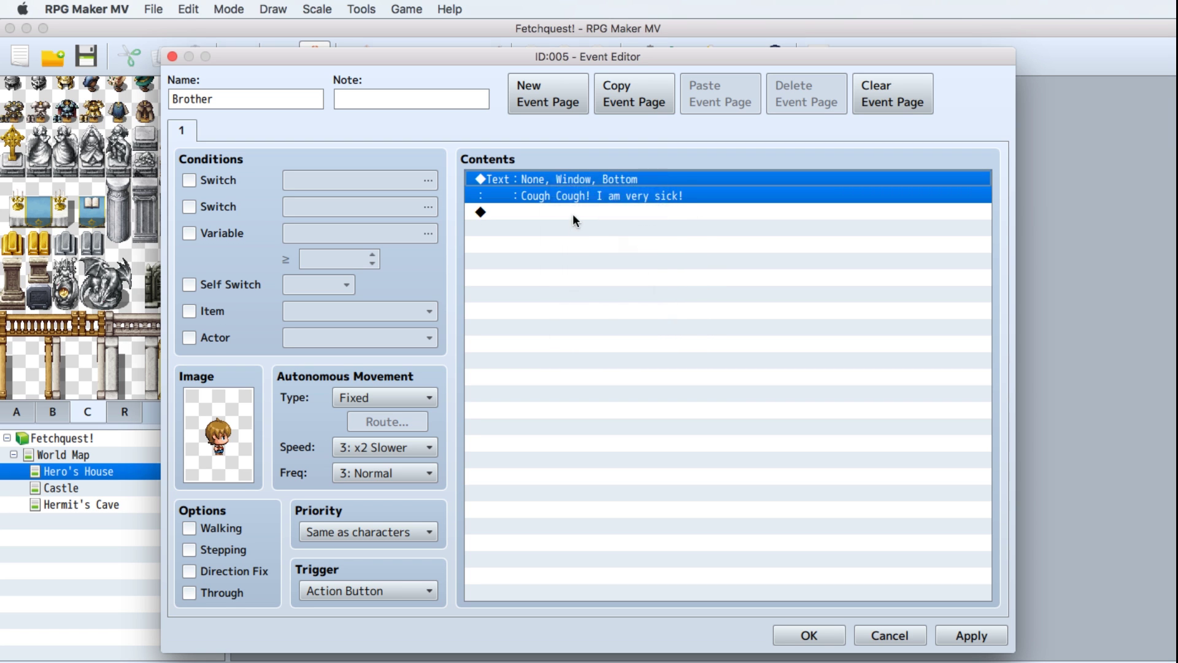
{"action": "double_click", "coordinate": [528, 360]}
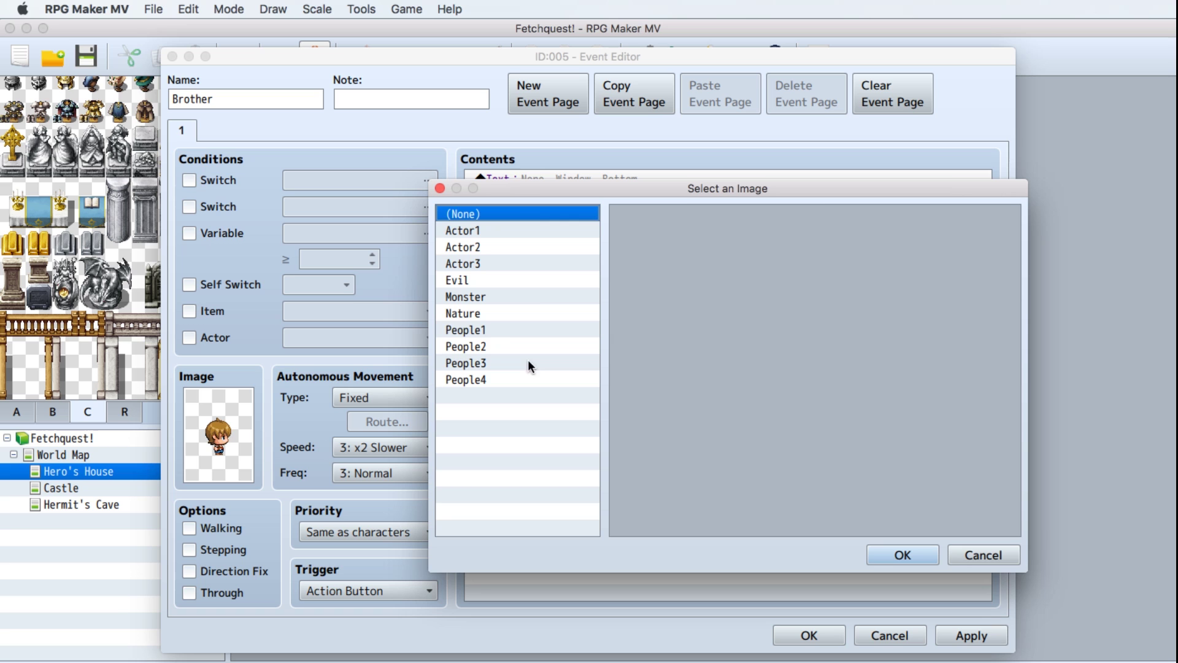
{"action": "left_click", "coordinate": [476, 329]}
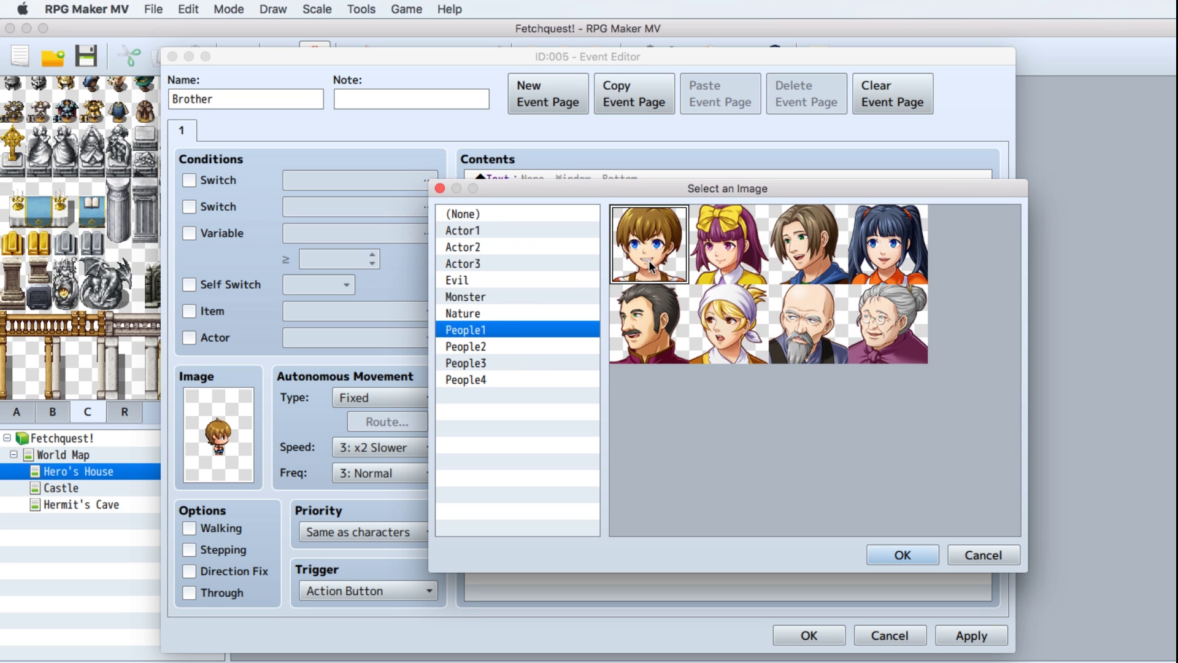
{"action": "left_click", "coordinate": [908, 554]}
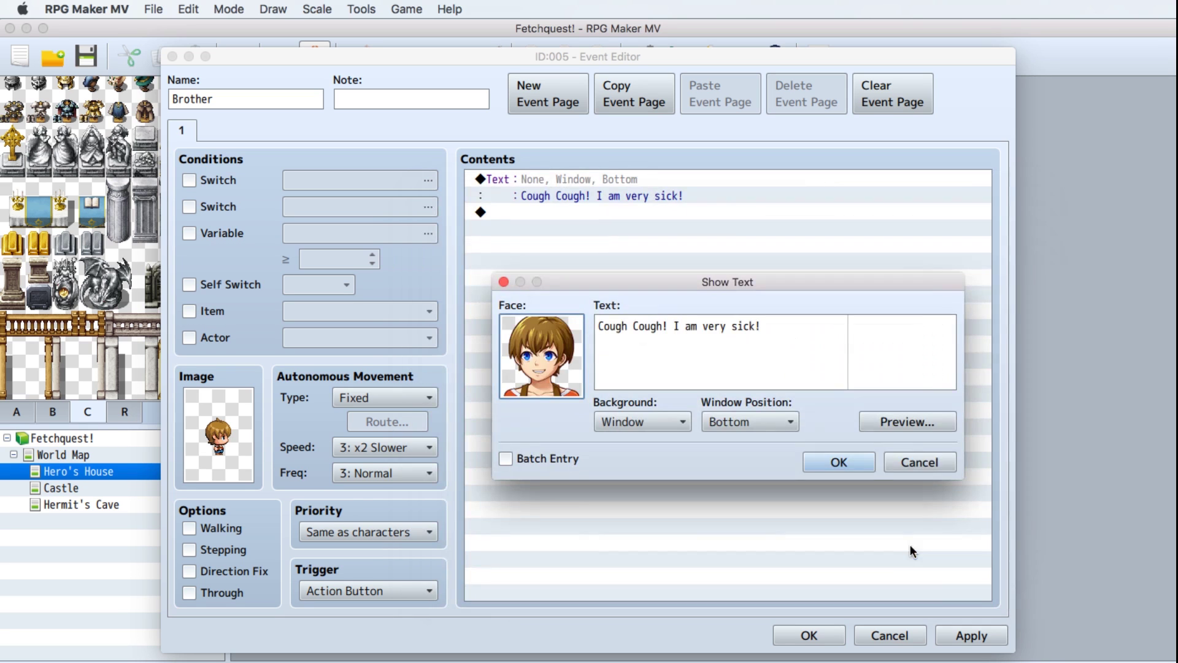
{"action": "left_click", "coordinate": [839, 463]}
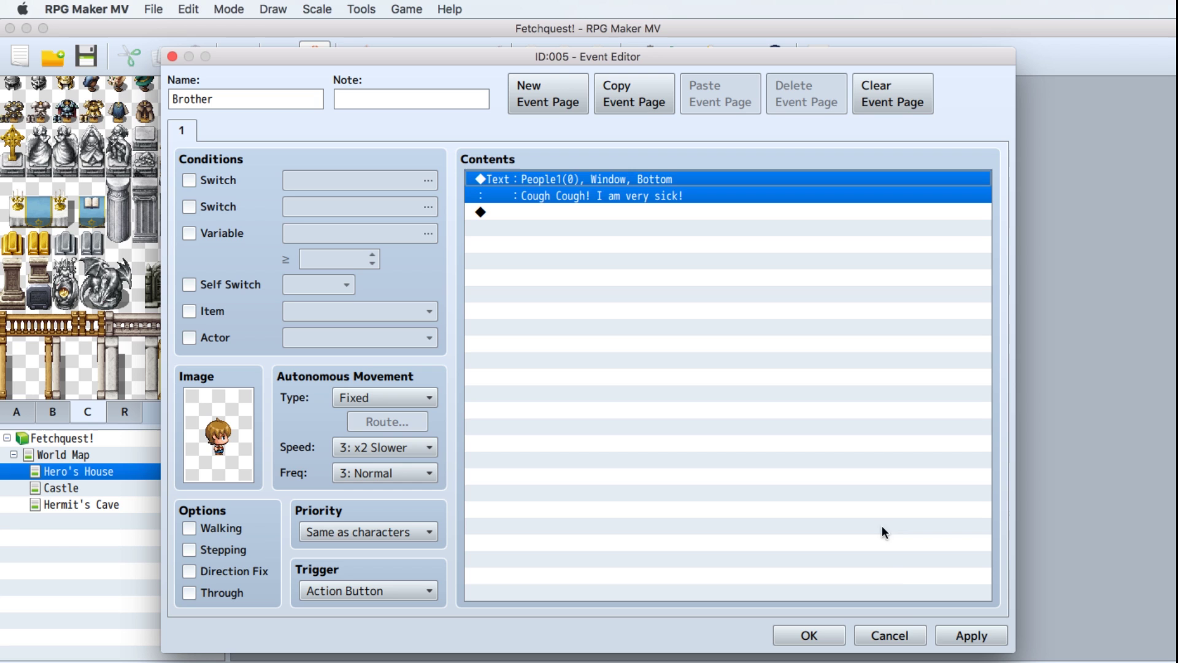
{"action": "left_click", "coordinate": [970, 634]}
{"action": "left_click", "coordinate": [823, 634]}
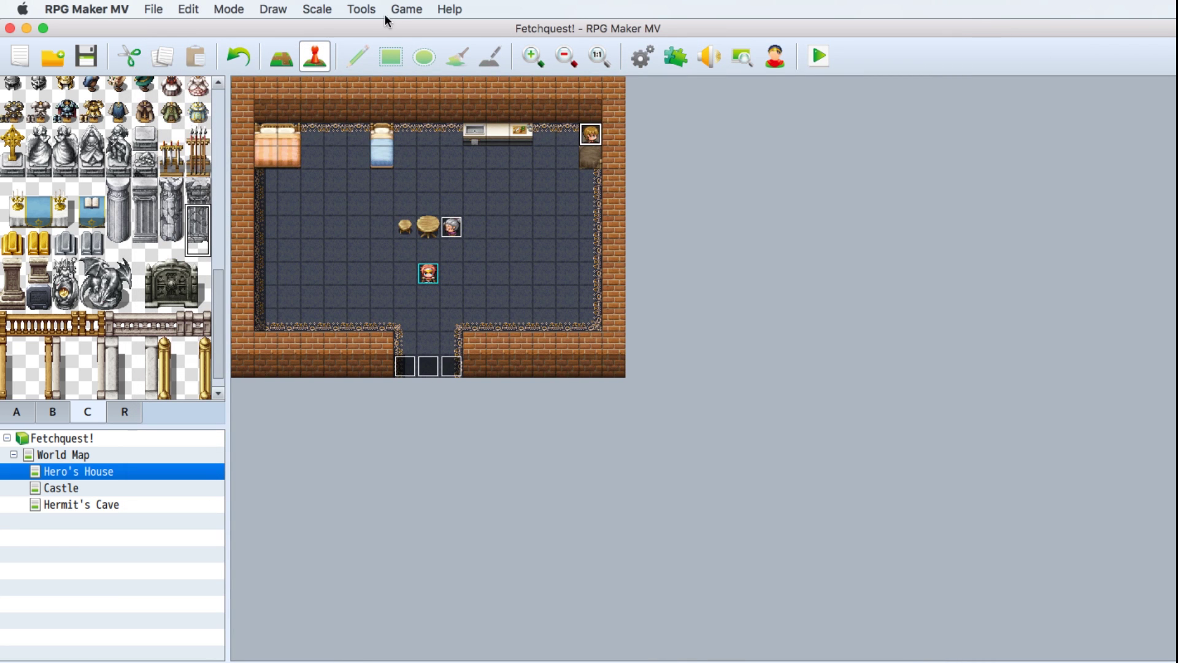
Playtest the project with a new game, talk to the sick character in bed, and end the playtest.
{"action": "left_click", "coordinate": [400, 11]}
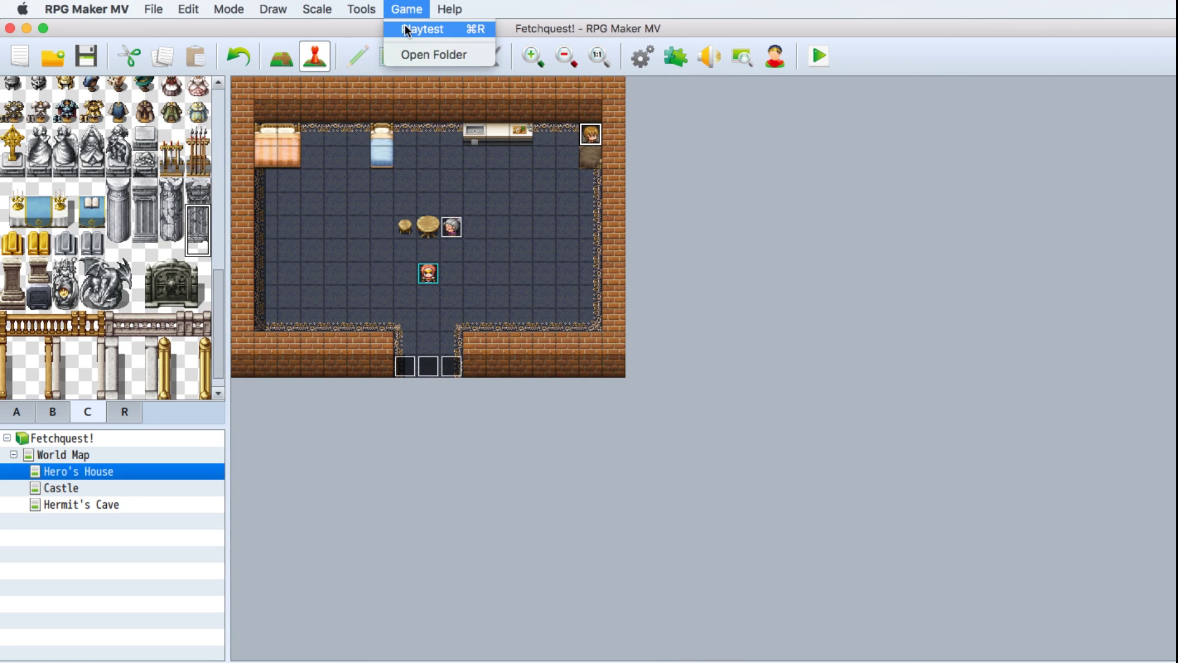
{"action": "left_click", "coordinate": [420, 29]}
{"action": "left_click", "coordinate": [519, 396]}
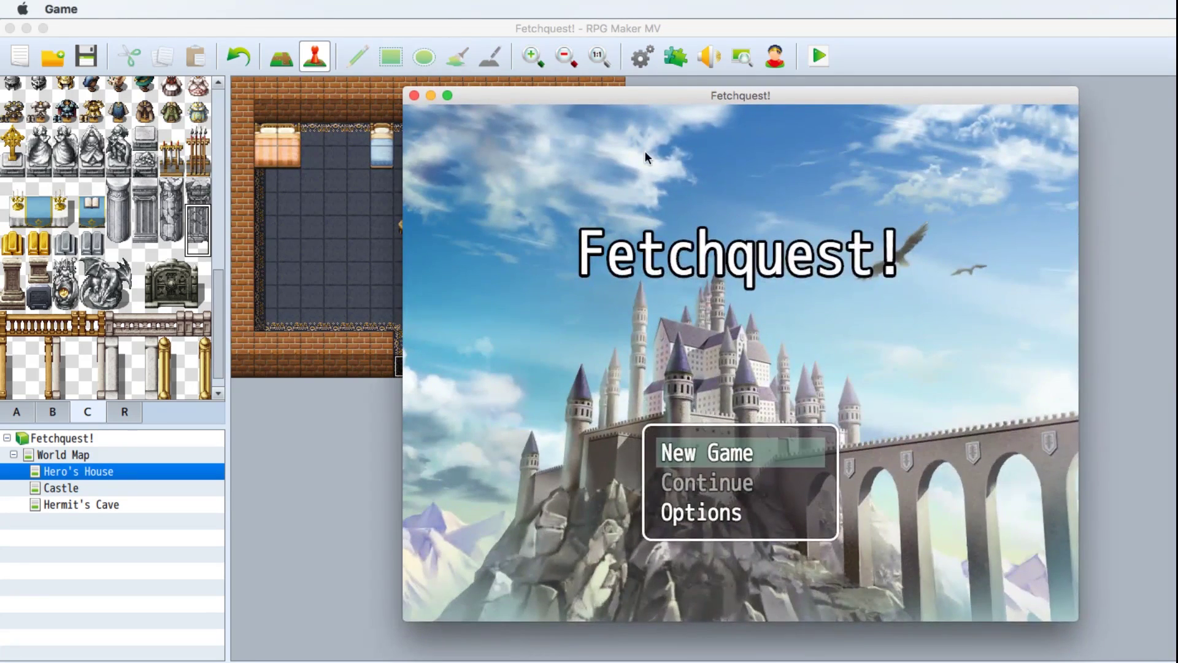
{"action": "key", "text": "Return"}
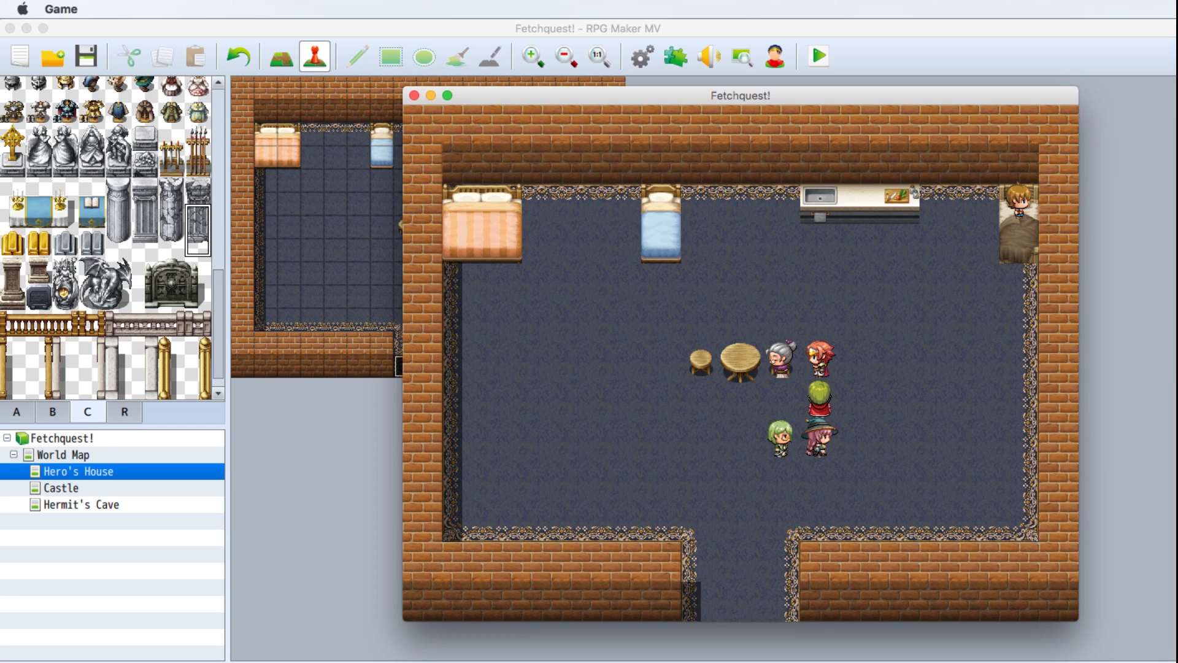
{"action": "key", "text": "Return"}
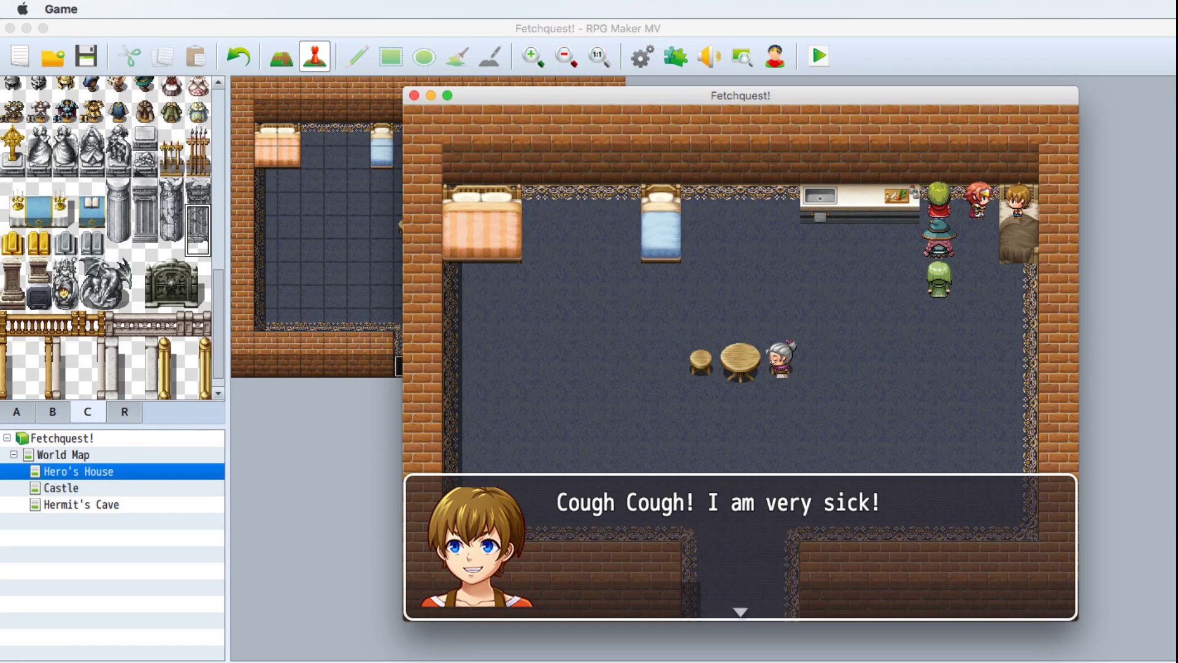
{"action": "key", "text": "Return"}
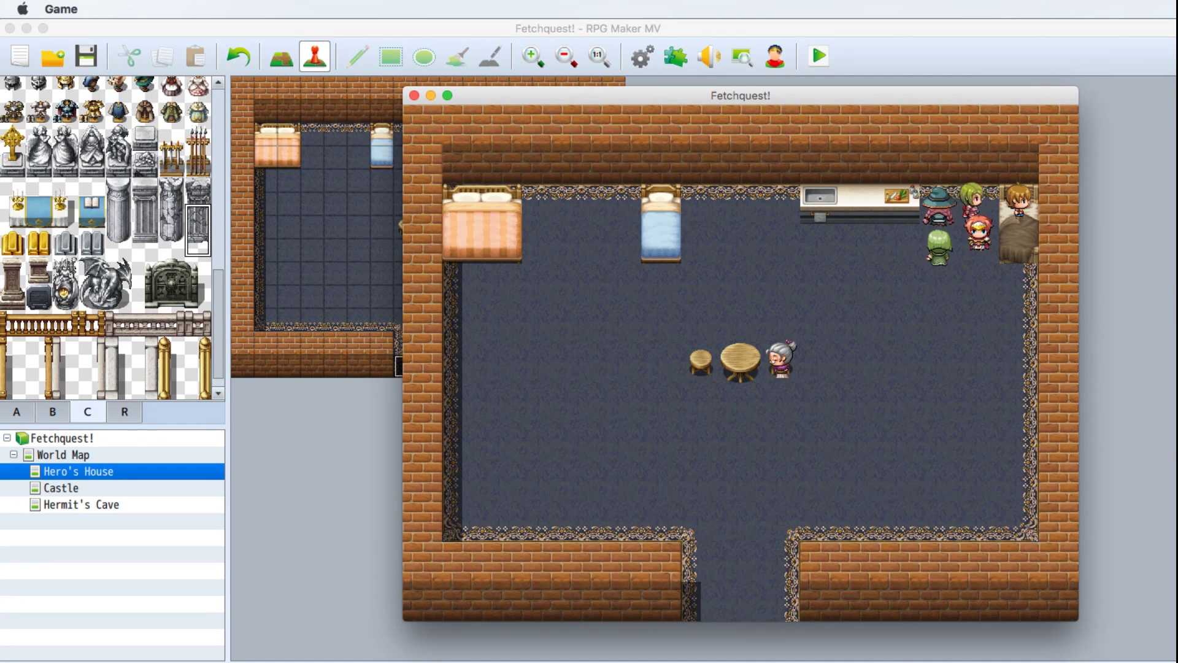
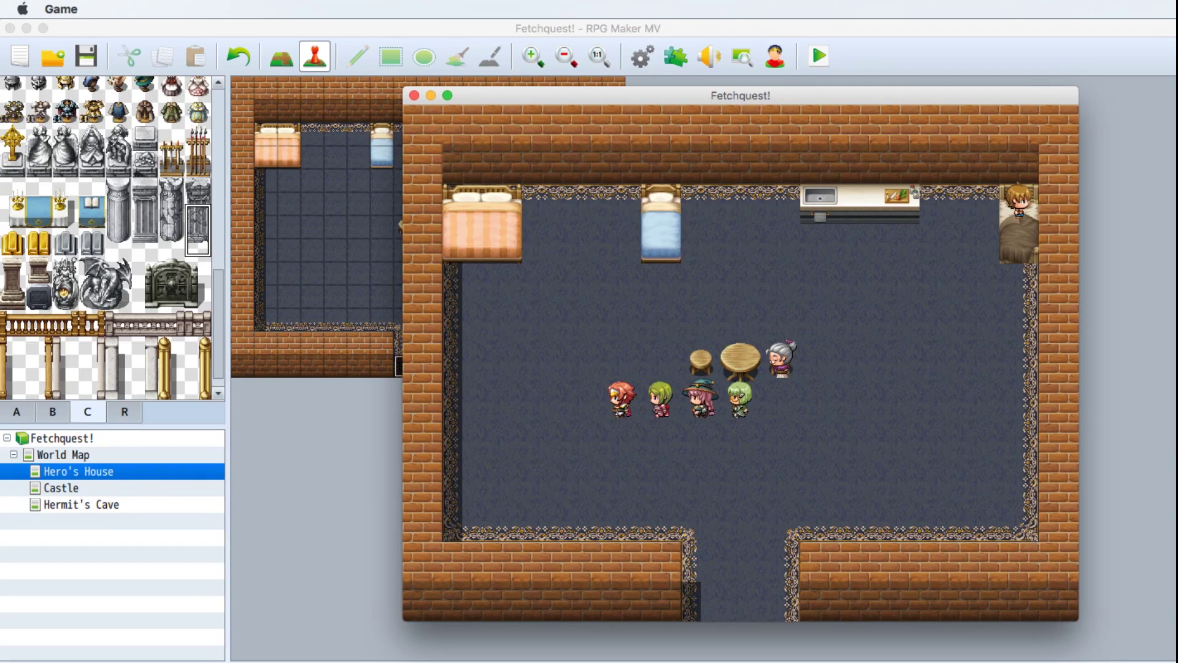
{"action": "left_click", "coordinate": [414, 96]}
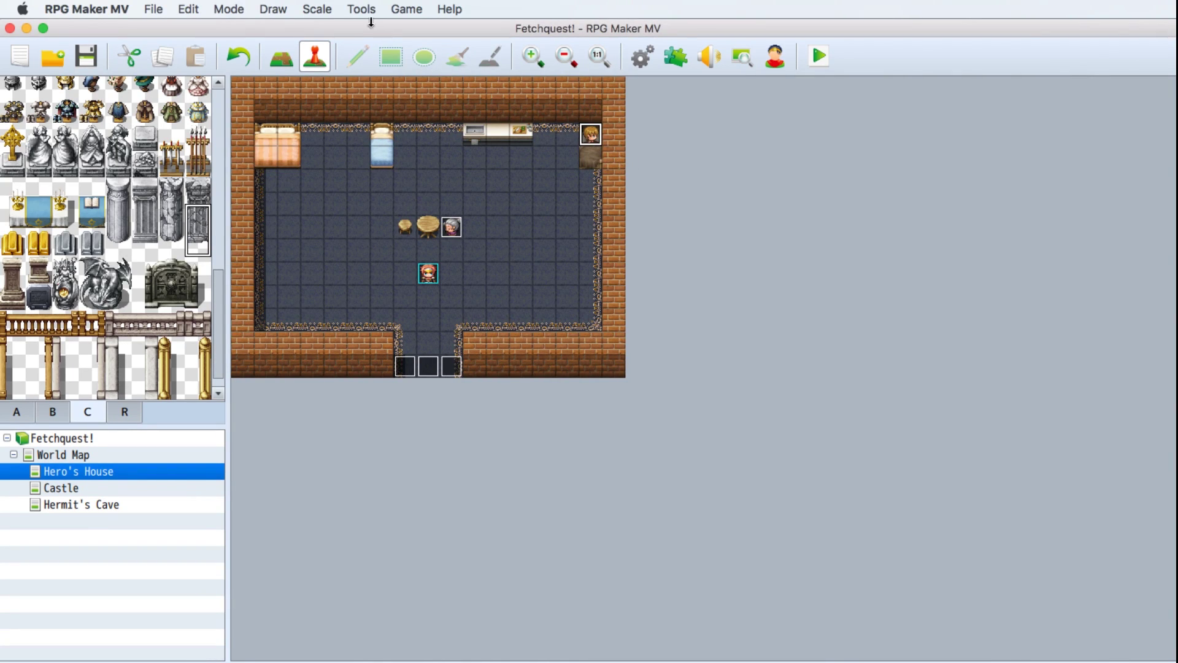
Remove Lucius, Marsha and Therese from the starting party in the database's System settings.
{"action": "left_click", "coordinate": [361, 11]}
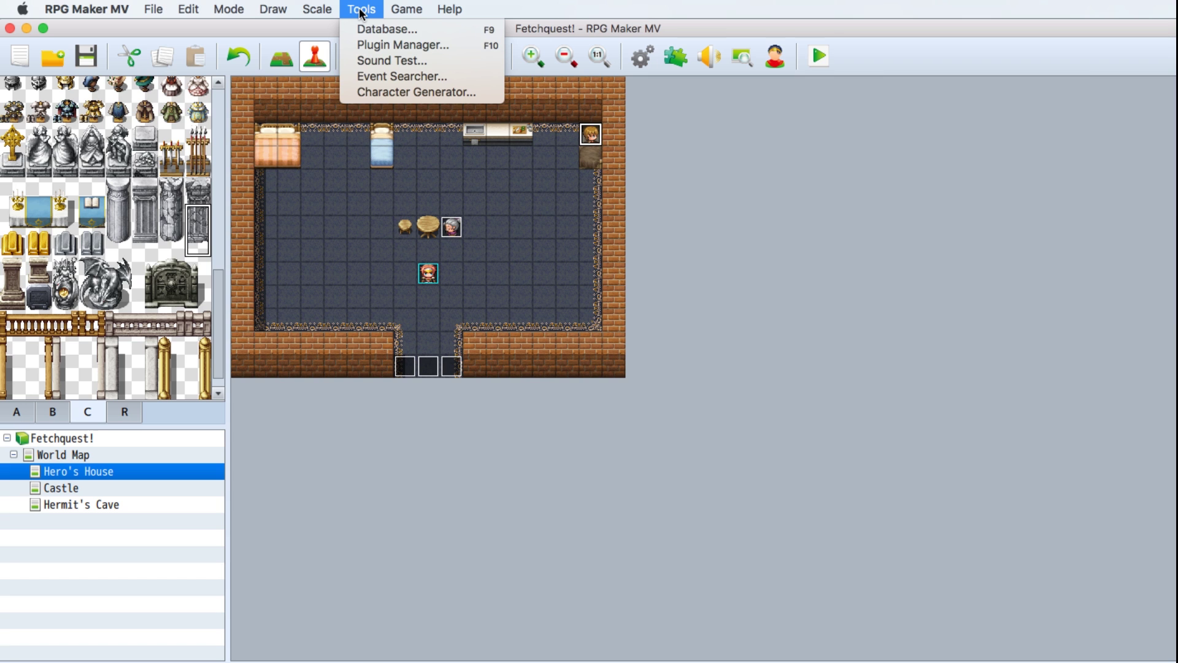
{"action": "left_click", "coordinate": [381, 32]}
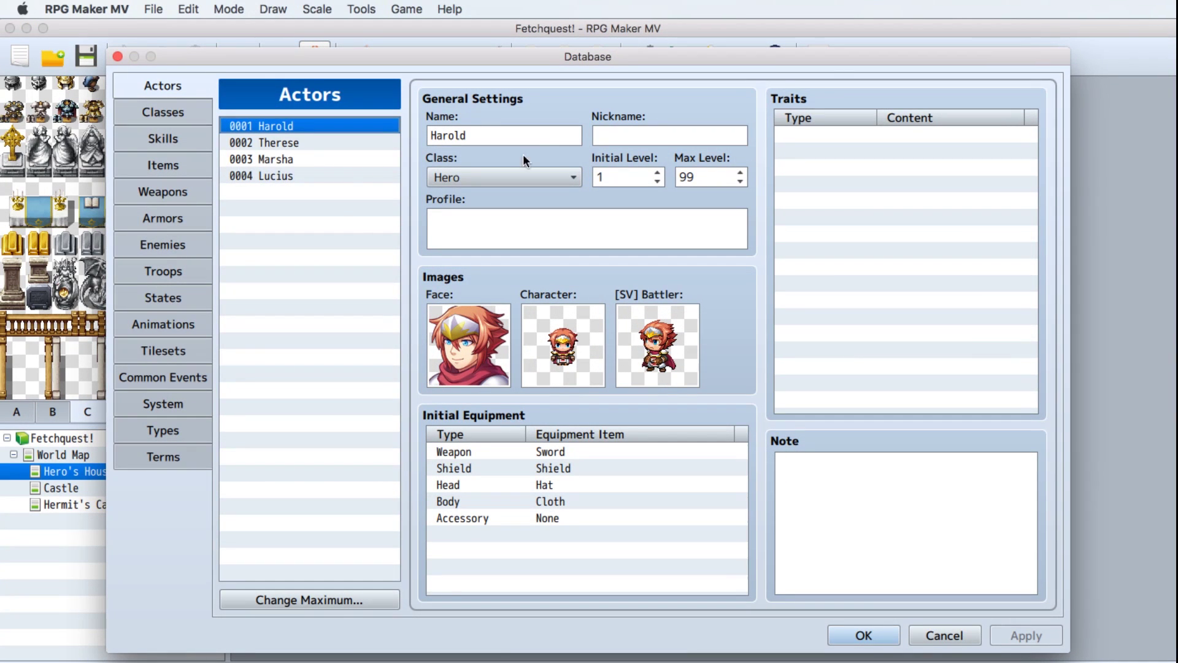
{"action": "left_click", "coordinate": [166, 405]}
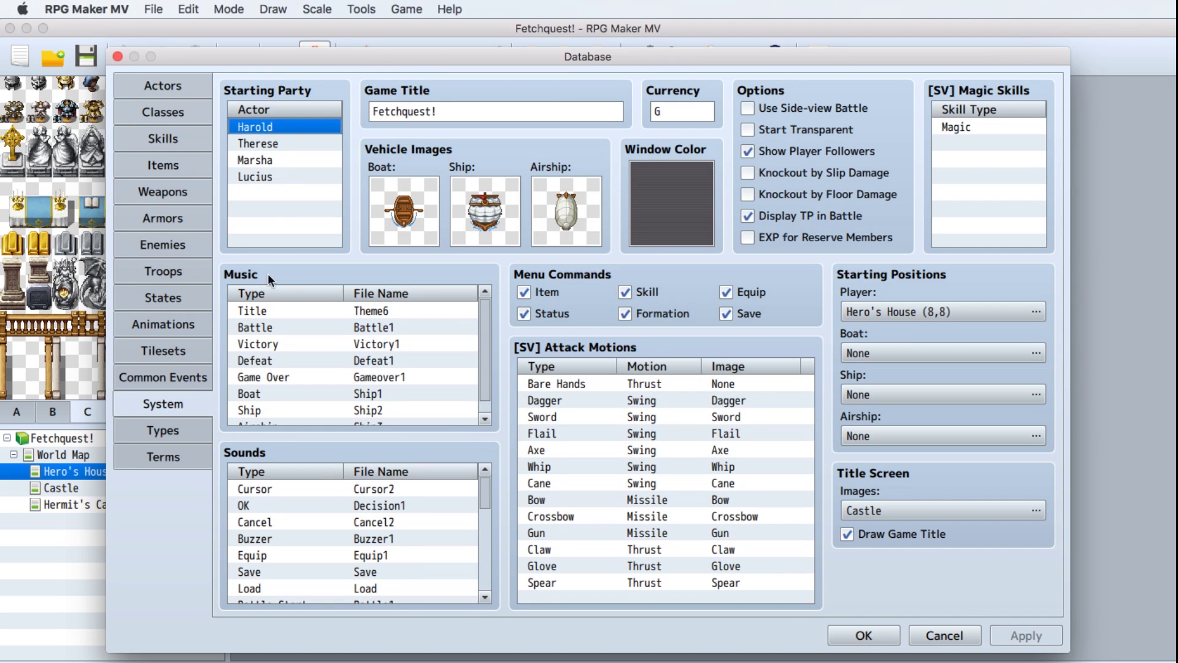
{"action": "left_click", "coordinate": [260, 179]}
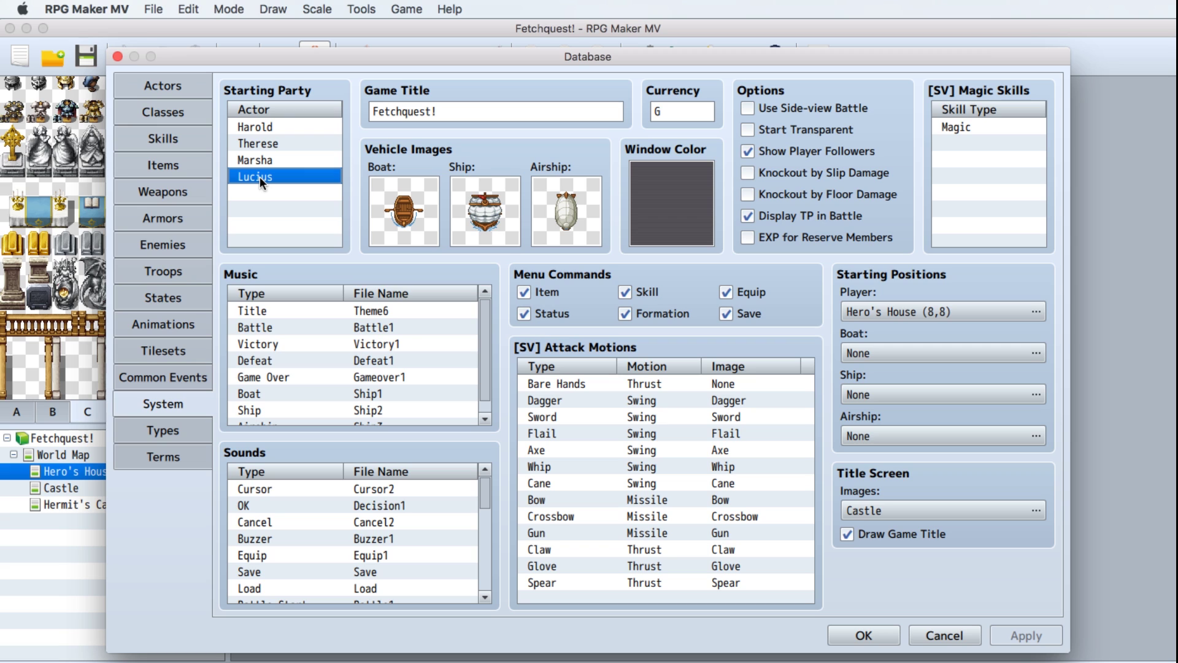
{"action": "right_click", "coordinate": [260, 177]}
{"action": "left_click", "coordinate": [283, 258]}
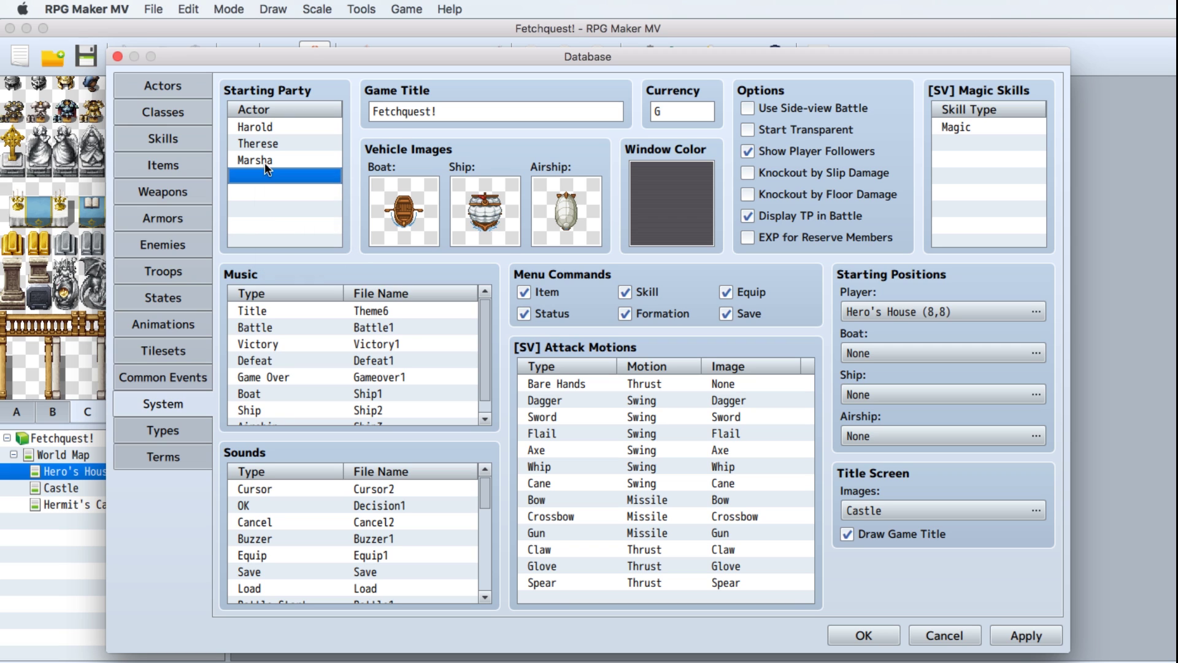
{"action": "left_click", "coordinate": [263, 160]}
{"action": "right_click", "coordinate": [263, 160]}
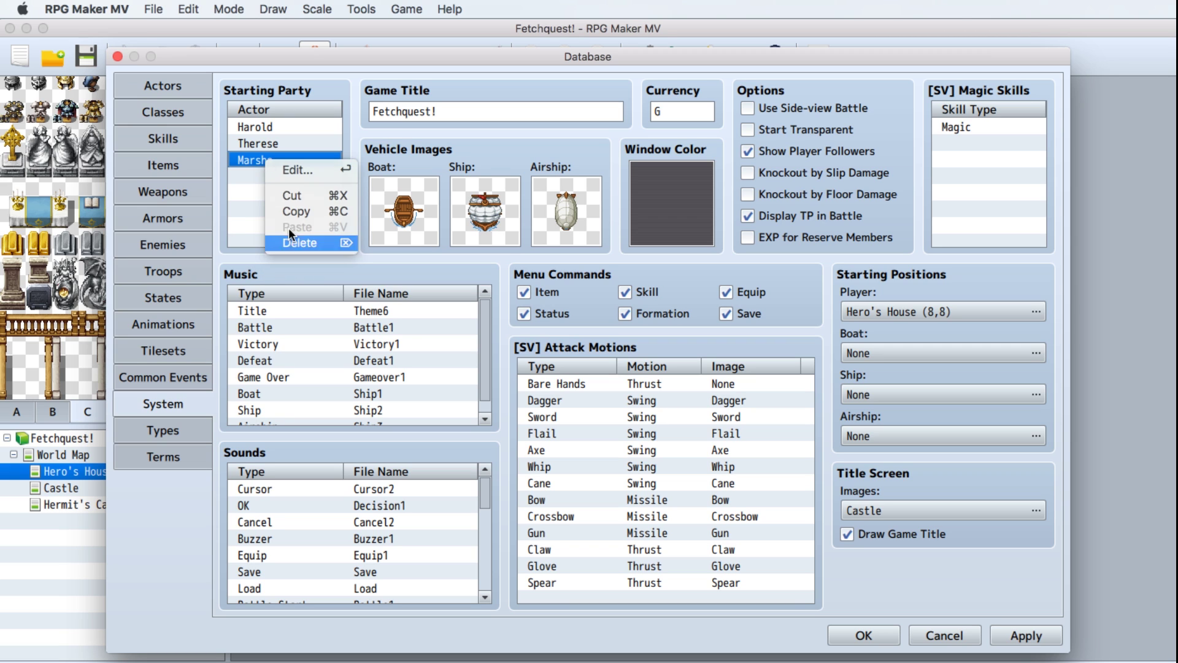
{"action": "left_click", "coordinate": [288, 240]}
{"action": "left_click", "coordinate": [272, 140]}
{"action": "right_click", "coordinate": [272, 140]}
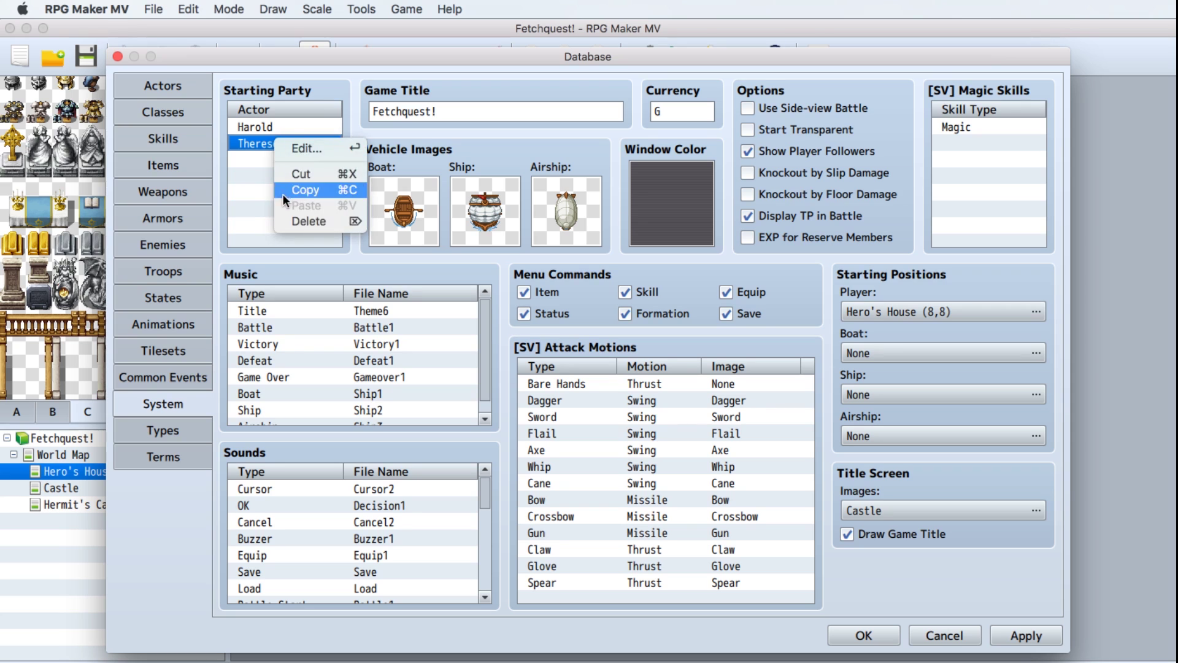
{"action": "left_click", "coordinate": [291, 219]}
{"action": "left_click", "coordinate": [263, 126]}
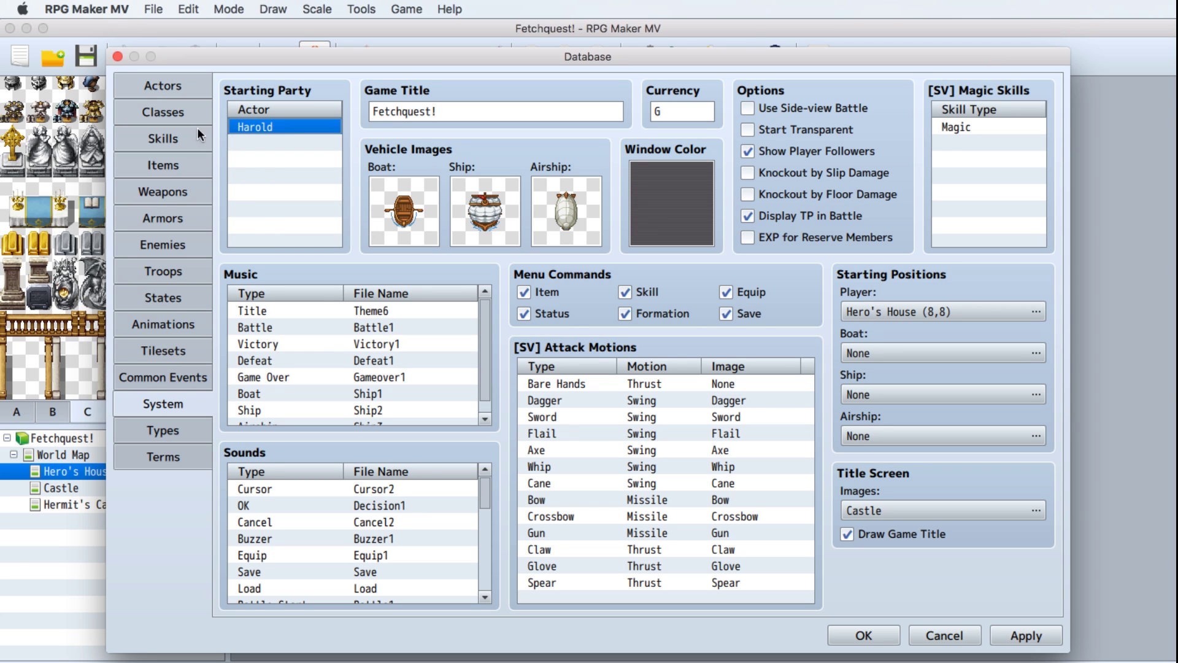
Rename the first actor, Harold, to Lucy in the database.
{"action": "left_click", "coordinate": [161, 86]}
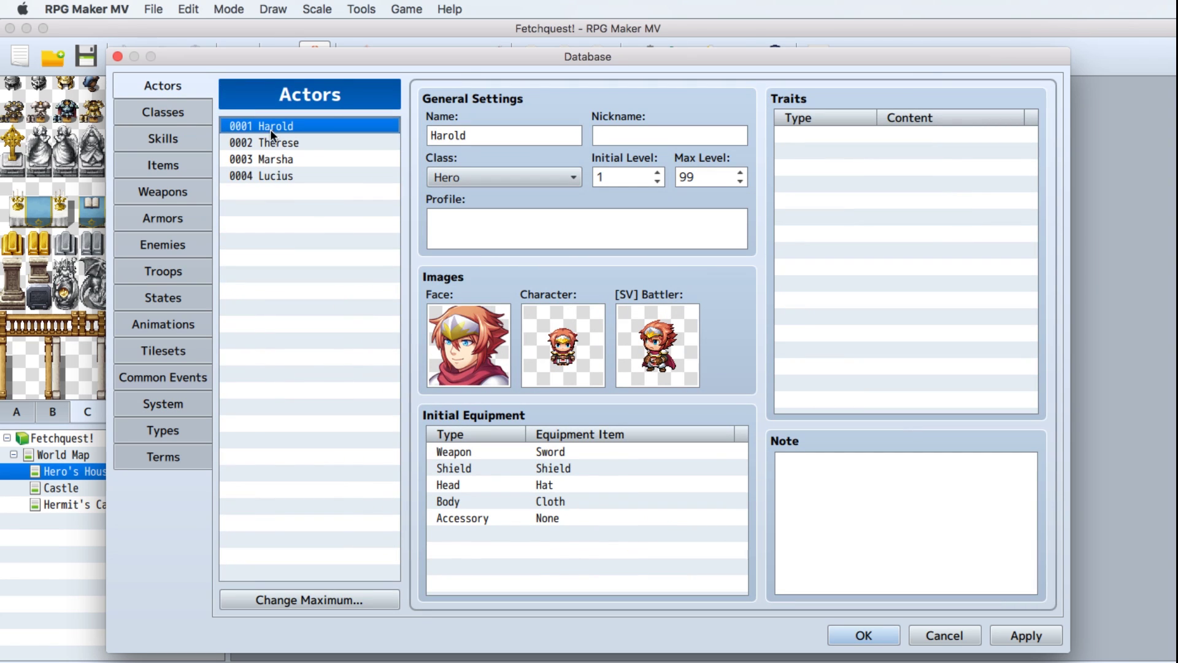
{"action": "double_click", "coordinate": [466, 135]}
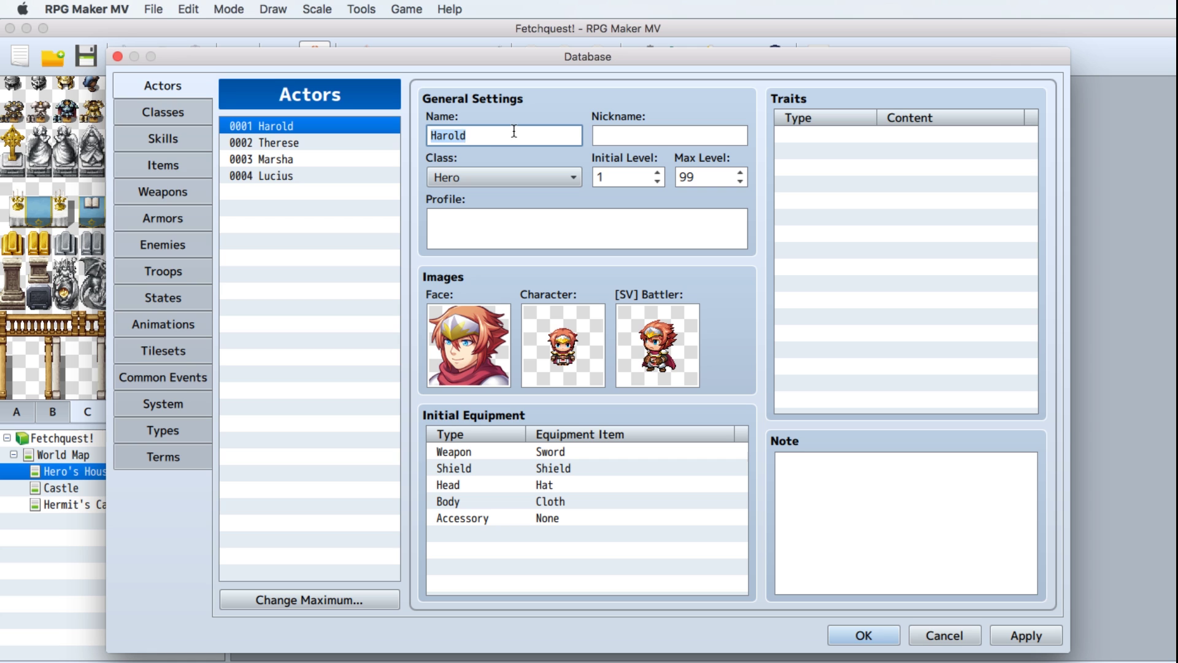
{"action": "type", "text": "Lucy"}
Set Lucy's character image to the long-haired, bearded man, third in the upper row of the Actor3 sheet.
{"action": "double_click", "coordinate": [574, 351]}
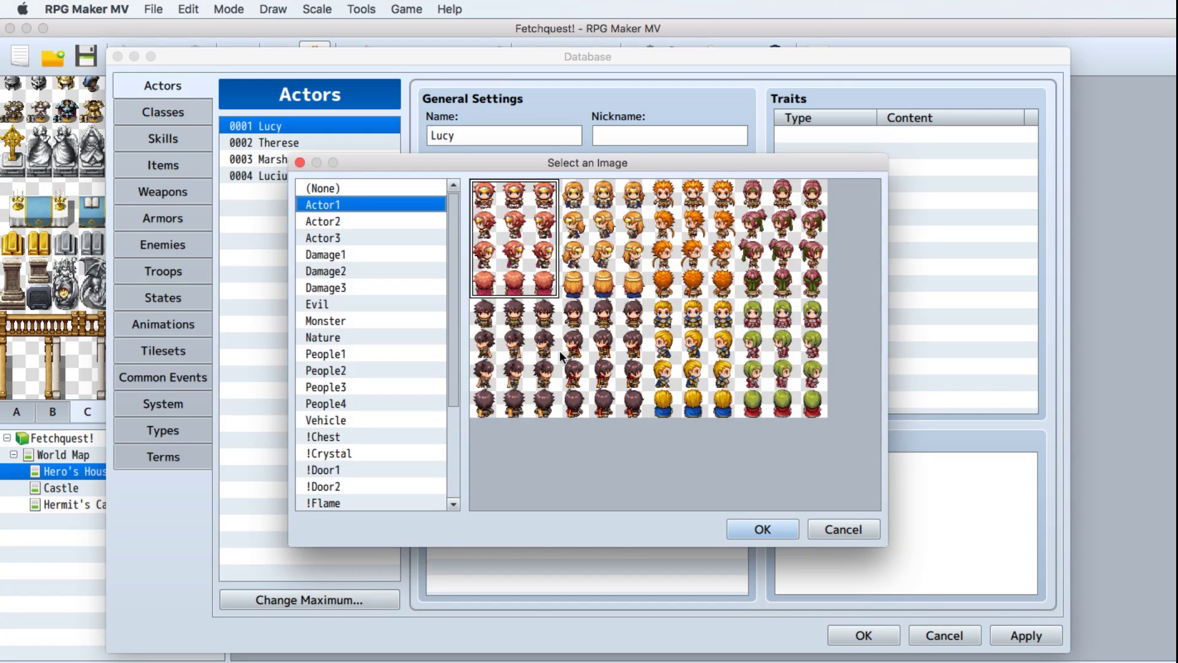
{"action": "left_click", "coordinate": [330, 221]}
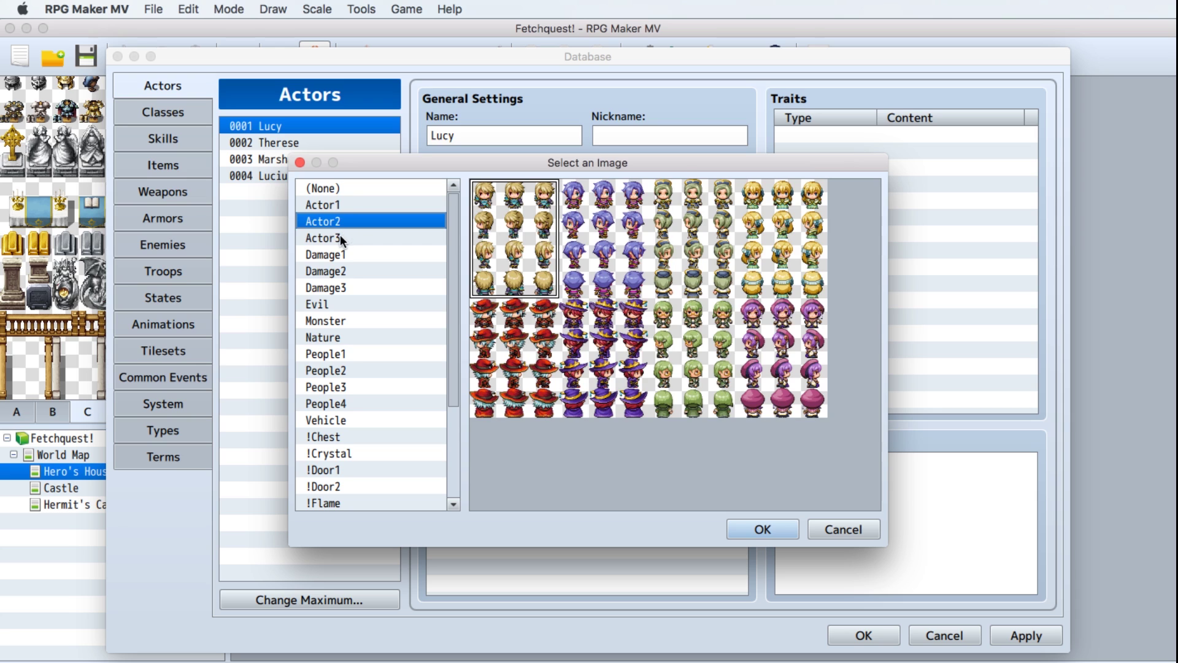
{"action": "left_click", "coordinate": [341, 237]}
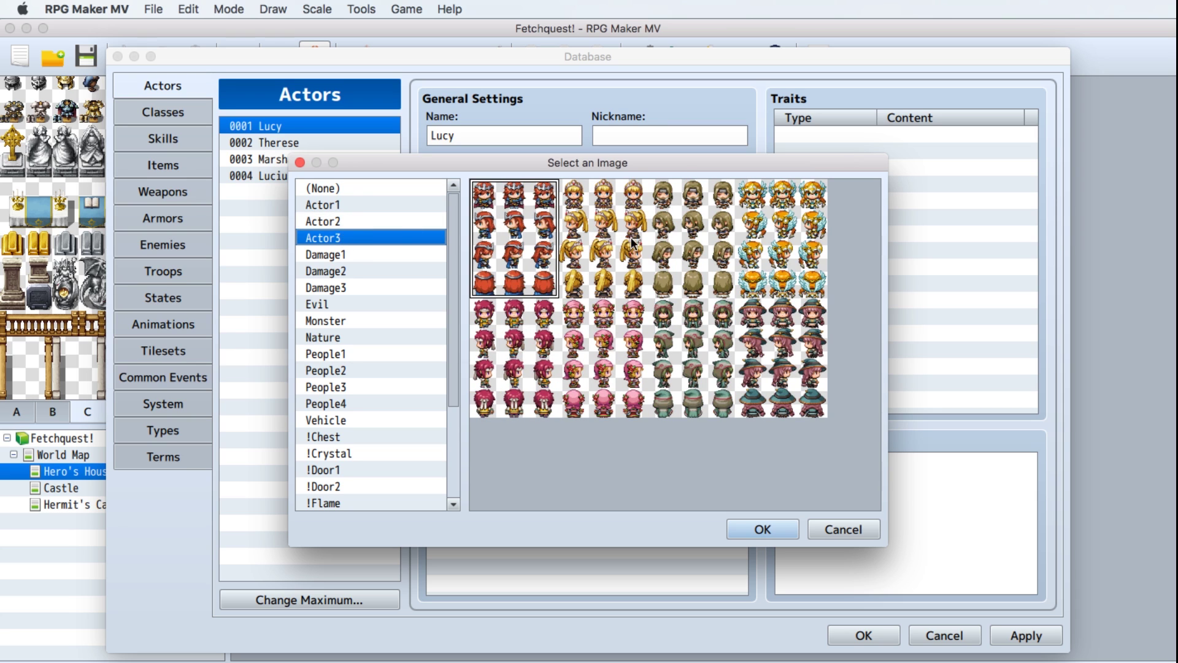
{"action": "left_click", "coordinate": [693, 196]}
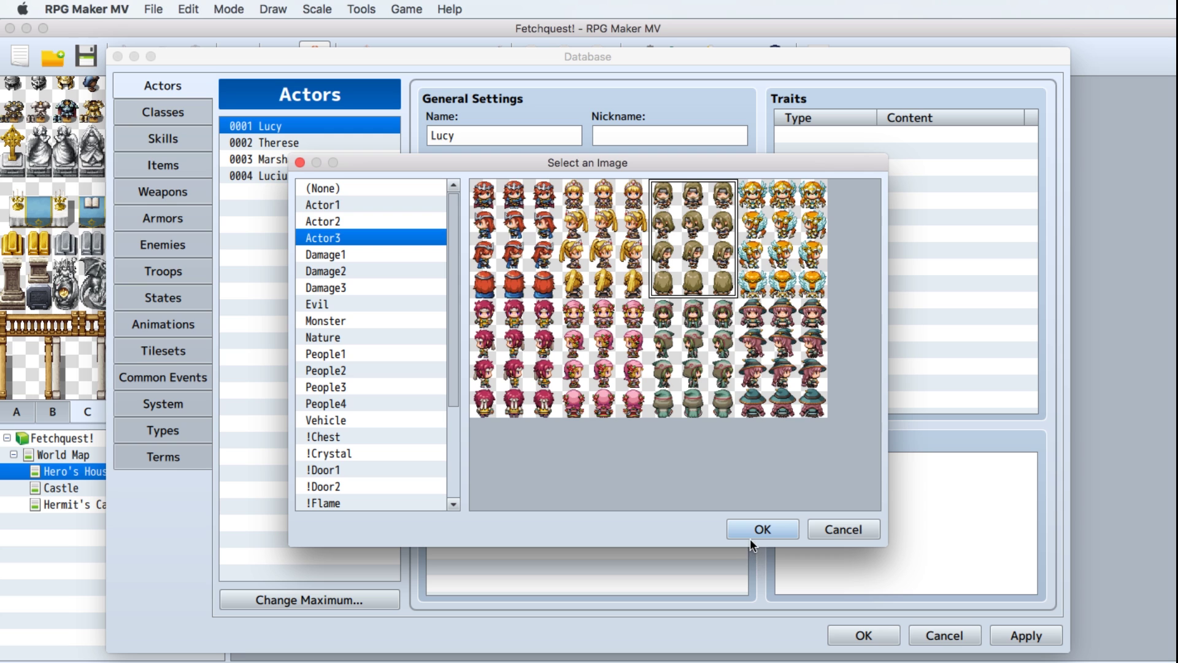
{"action": "left_click", "coordinate": [767, 529]}
Set Lucy's face image to the matching bearded man with long hair from the Actor3 face set.
{"action": "double_click", "coordinate": [466, 328]}
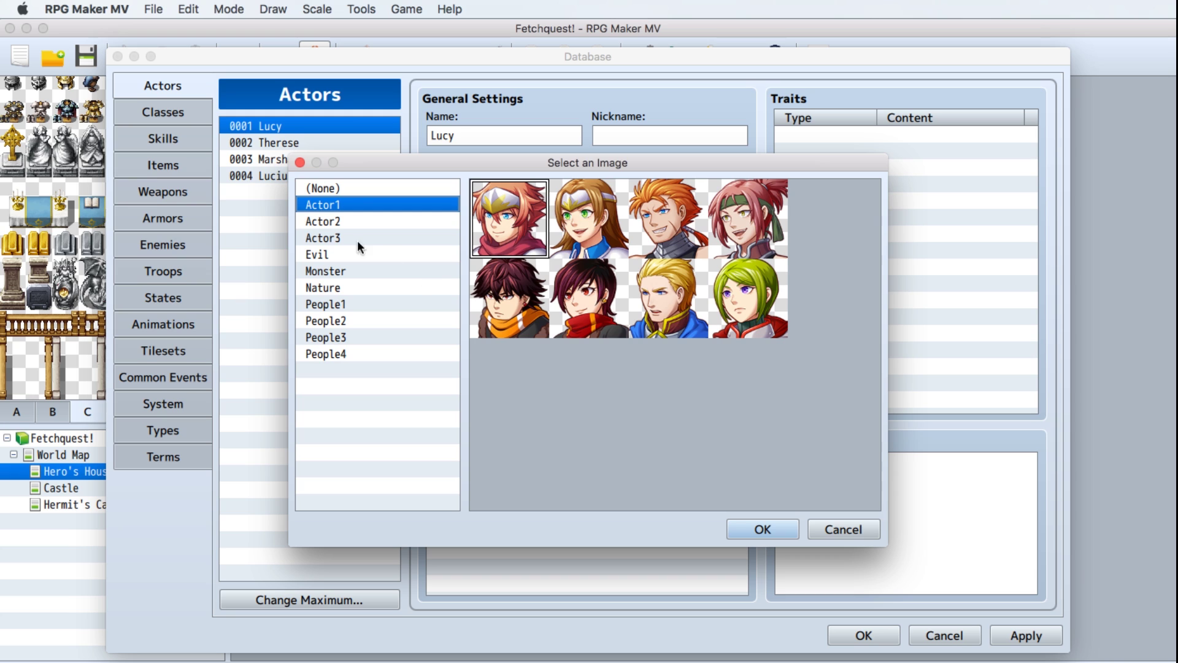
{"action": "left_click", "coordinate": [329, 222]}
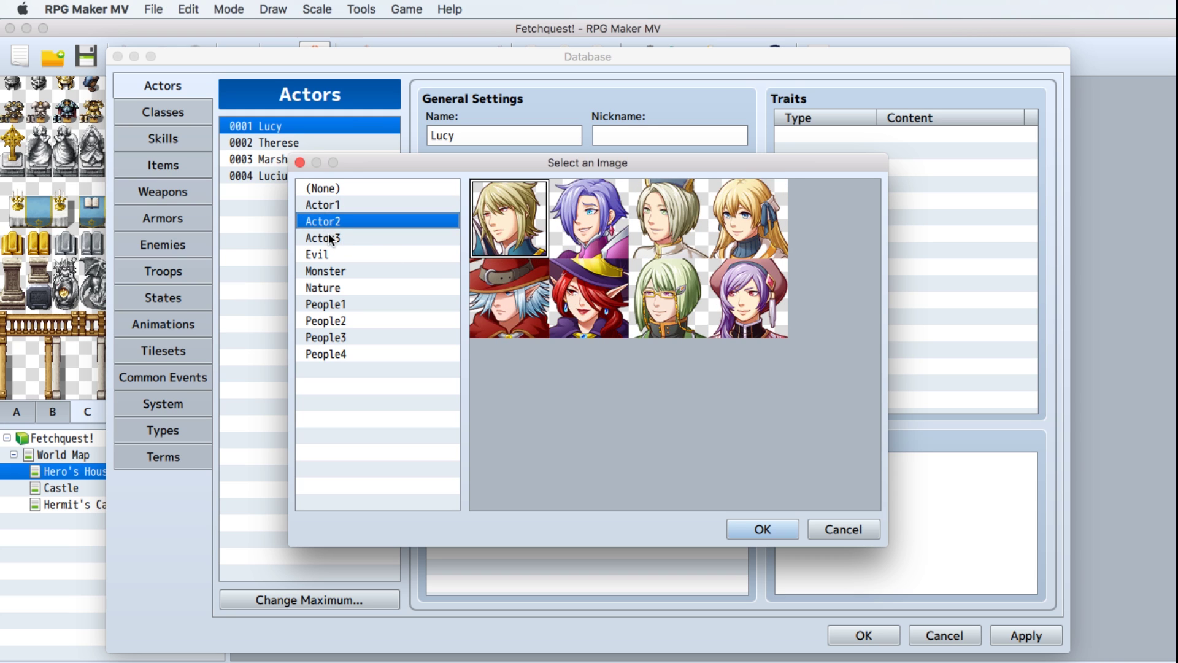
{"action": "left_click", "coordinate": [330, 239]}
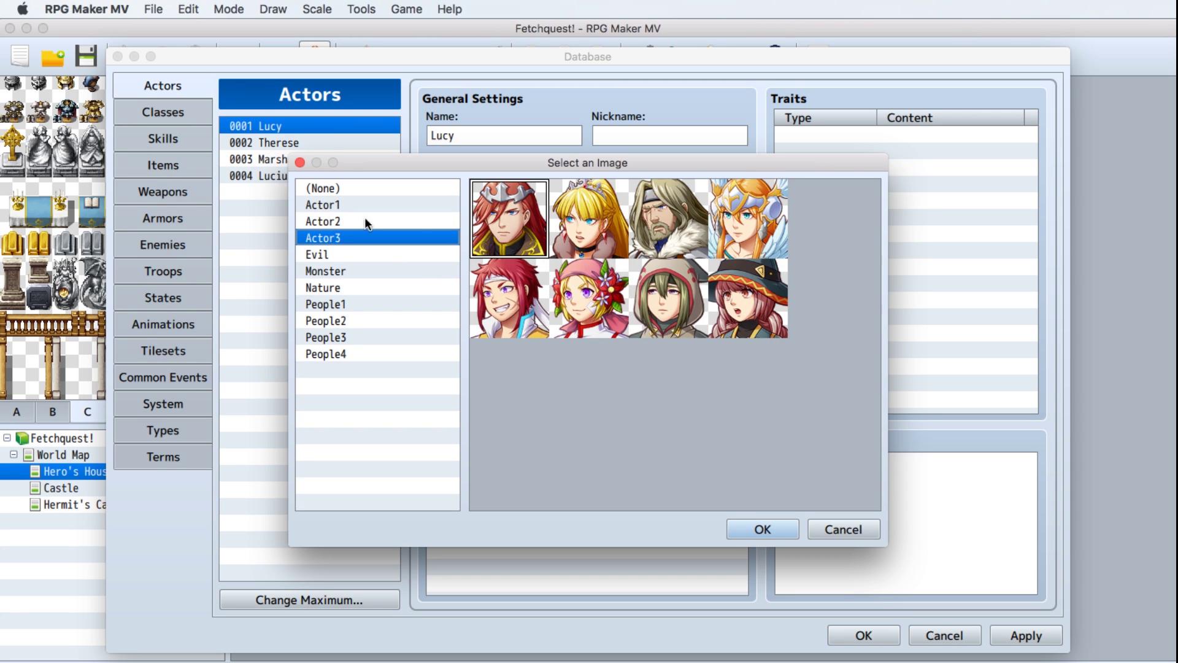
{"action": "left_click", "coordinate": [663, 233]}
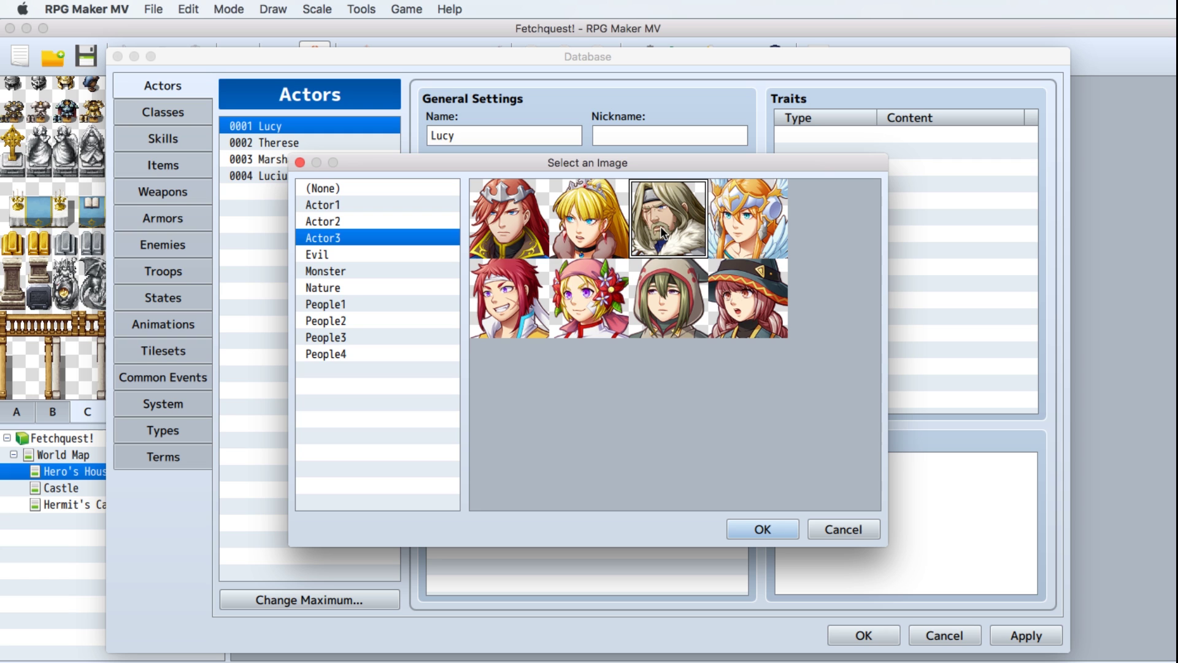
{"action": "left_click", "coordinate": [775, 525]}
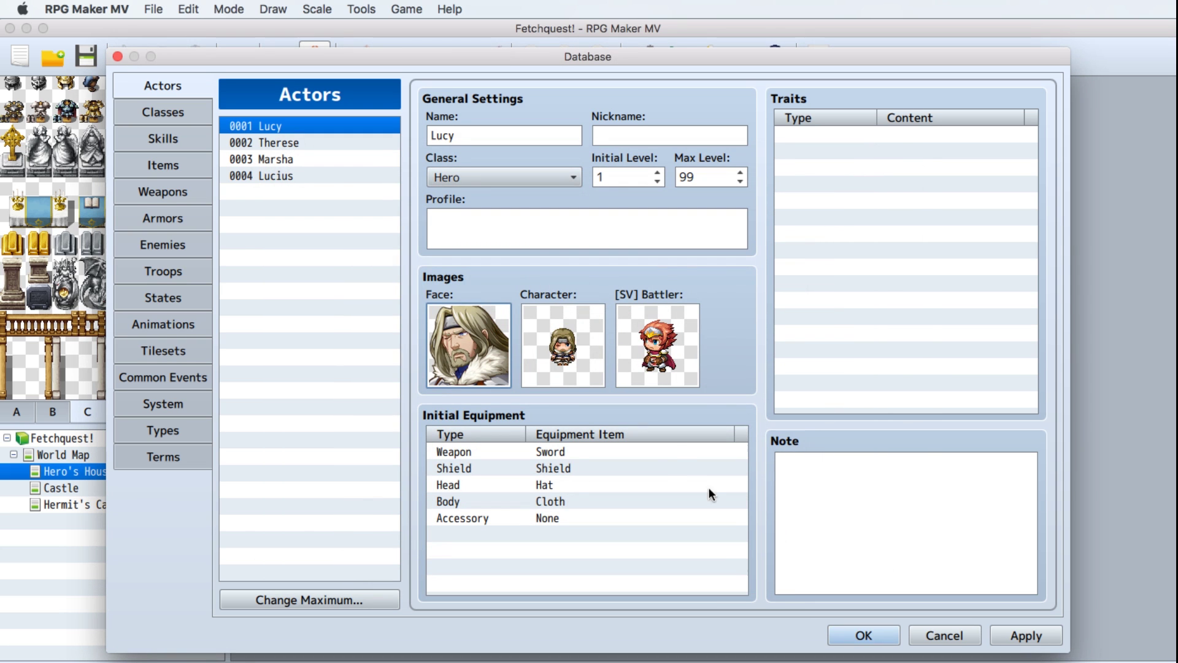
Look through the side-view battler images from Actor1_1 to Actor3_8 for a match to Lucy's appearance, keeping the current battler.
{"action": "double_click", "coordinate": [686, 352]}
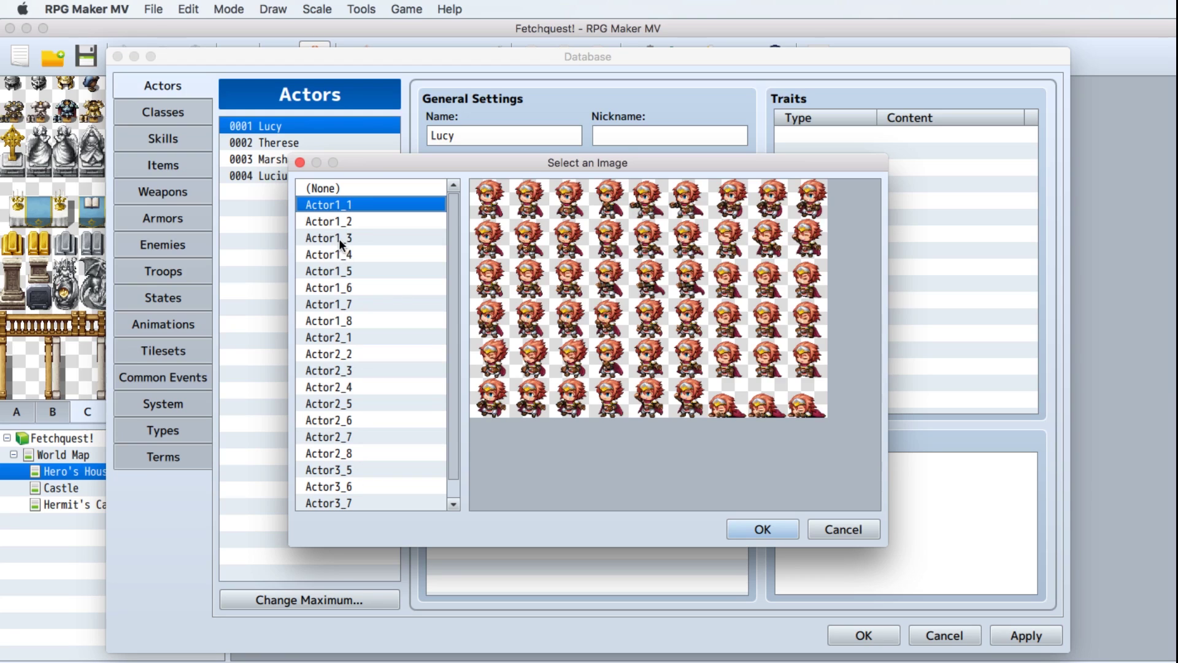
{"action": "left_click", "coordinate": [339, 254]}
{"action": "scroll", "coordinate": [343, 389], "scroll_direction": "down", "scroll_amount": 1}
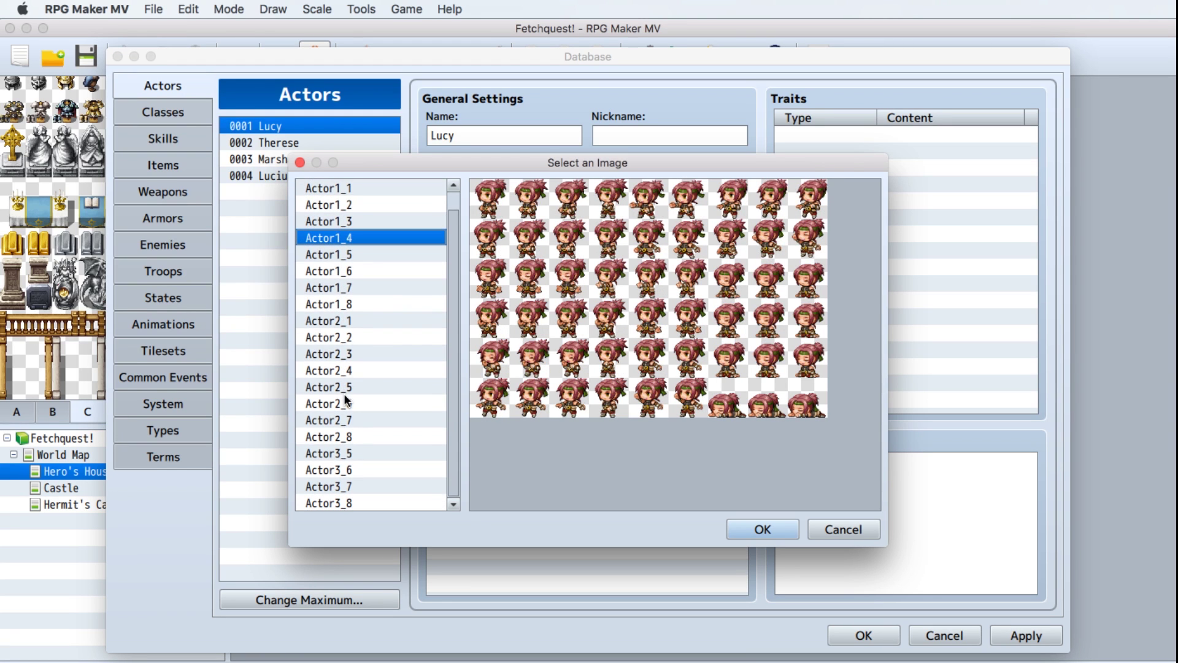
{"action": "left_click", "coordinate": [343, 454]}
{"action": "left_click", "coordinate": [339, 486]}
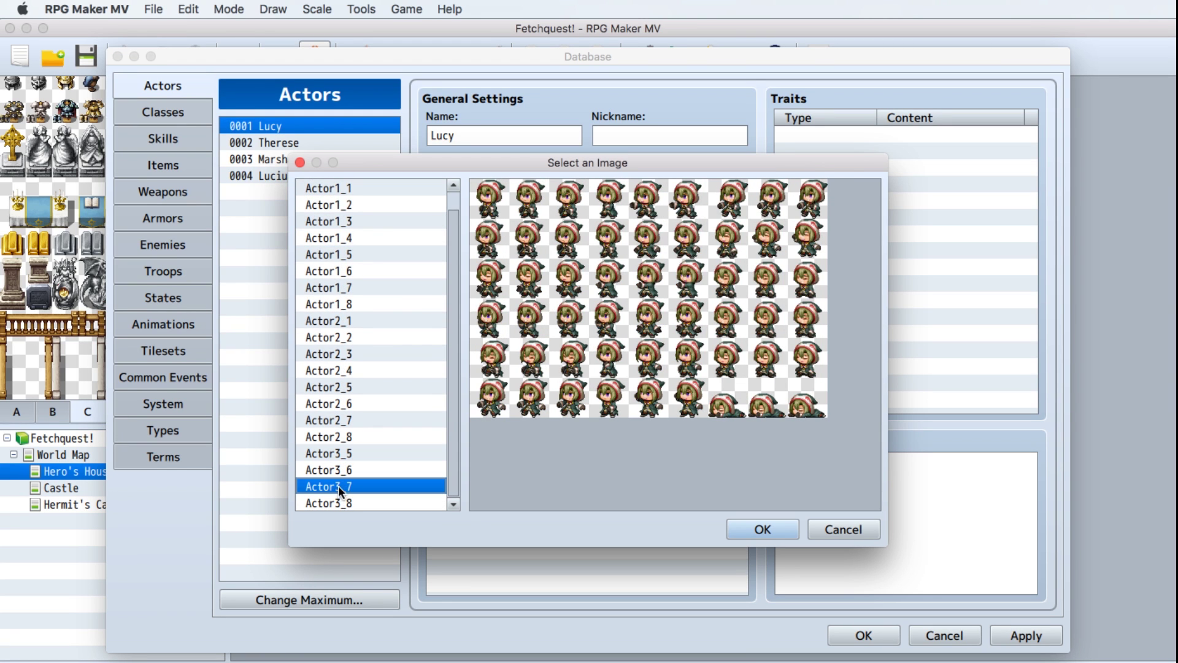
{"action": "left_click", "coordinate": [341, 504]}
{"action": "left_click", "coordinate": [343, 436]}
{"action": "left_click", "coordinate": [346, 419]}
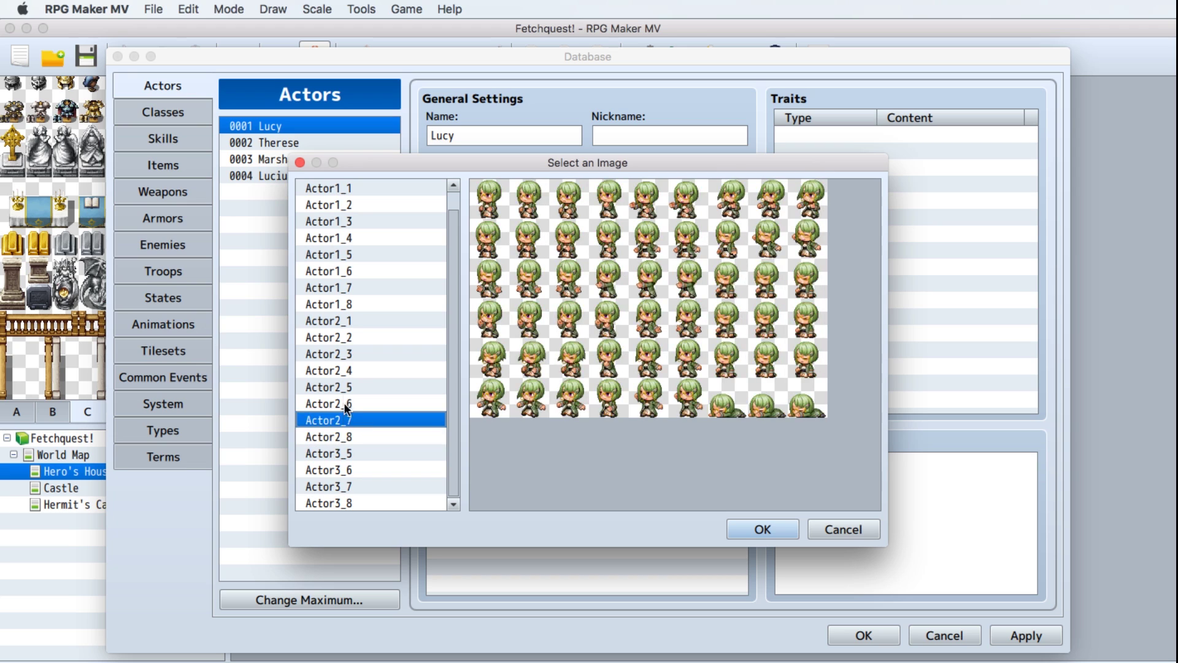
{"action": "left_click", "coordinate": [344, 400]}
{"action": "key", "text": "Up"}
{"action": "key", "text": "Up"}
{"action": "key", "text": "Up"}
{"action": "key", "text": "Up"}
{"action": "key", "text": "Up"}
{"action": "key", "text": "Up"}
{"action": "key", "text": "Up"}
{"action": "key", "text": "Up"}
{"action": "key", "text": "Up"}
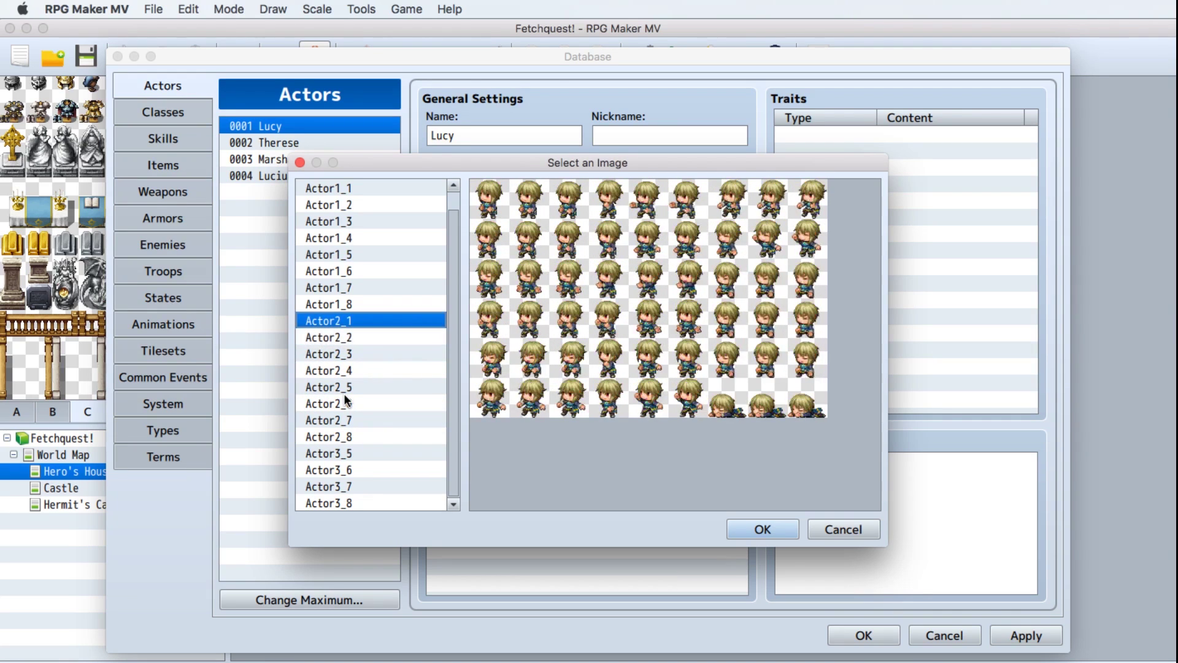
{"action": "key", "text": "Up"}
{"action": "key", "text": "Up"}
{"action": "key", "text": "Up"}
{"action": "key", "text": "Up"}
{"action": "key", "text": "Up"}
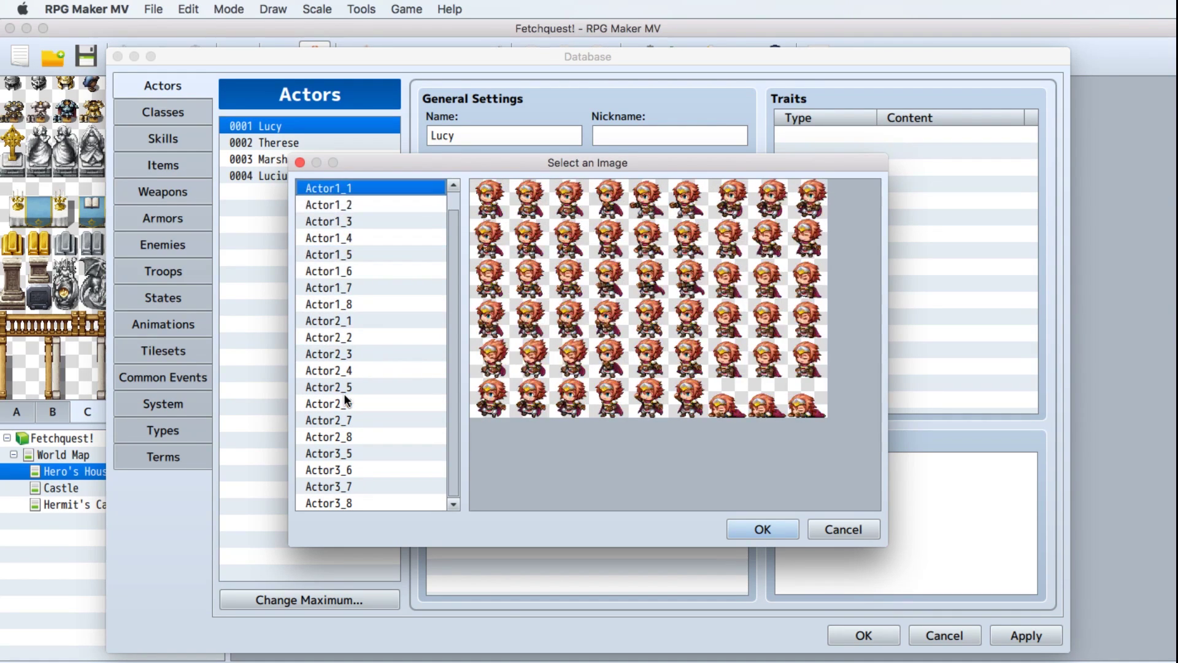
{"action": "key", "text": "Down"}
{"action": "key", "text": "Down"}
{"action": "key", "text": "Down"}
{"action": "key", "text": "Down"}
{"action": "key", "text": "Down"}
{"action": "key", "text": "Down"}
{"action": "key", "text": "Down"}
{"action": "key", "text": "Down"}
{"action": "key", "text": "Down"}
{"action": "key", "text": "Down"}
{"action": "key", "text": "Down"}
{"action": "key", "text": "Down"}
{"action": "key", "text": "Down"}
{"action": "key", "text": "Down"}
{"action": "key", "text": "Down"}
{"action": "key", "text": "Down"}
{"action": "key", "text": "Down"}
{"action": "key", "text": "Down"}
{"action": "key", "text": "Down"}
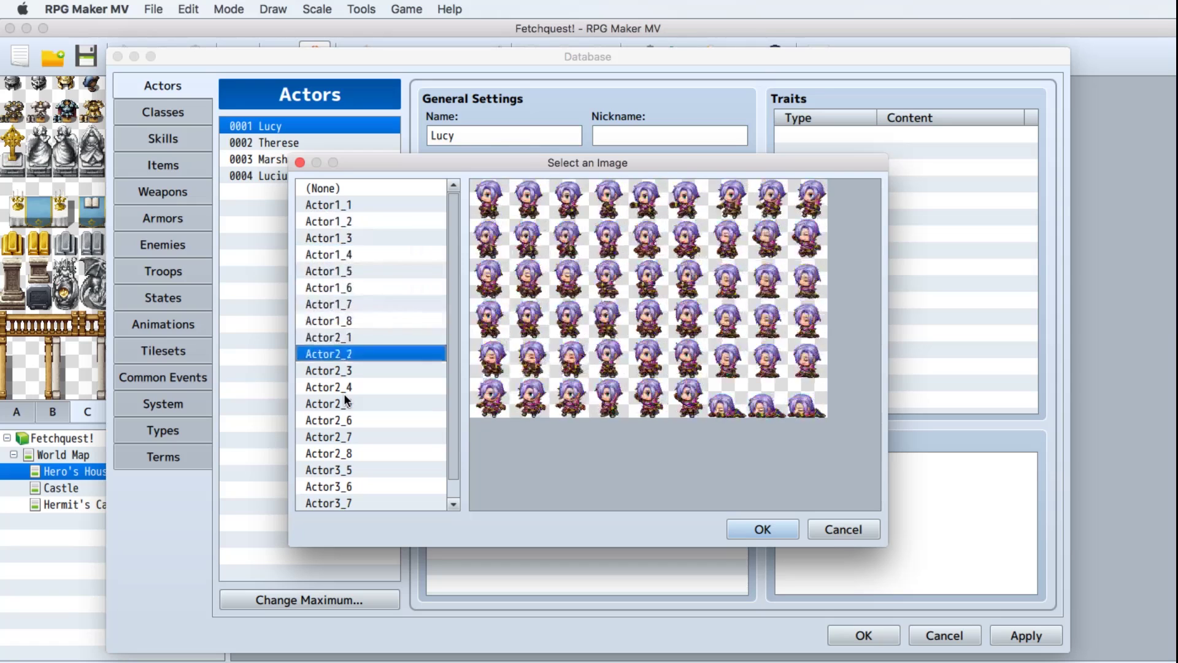
{"action": "key", "text": "Down"}
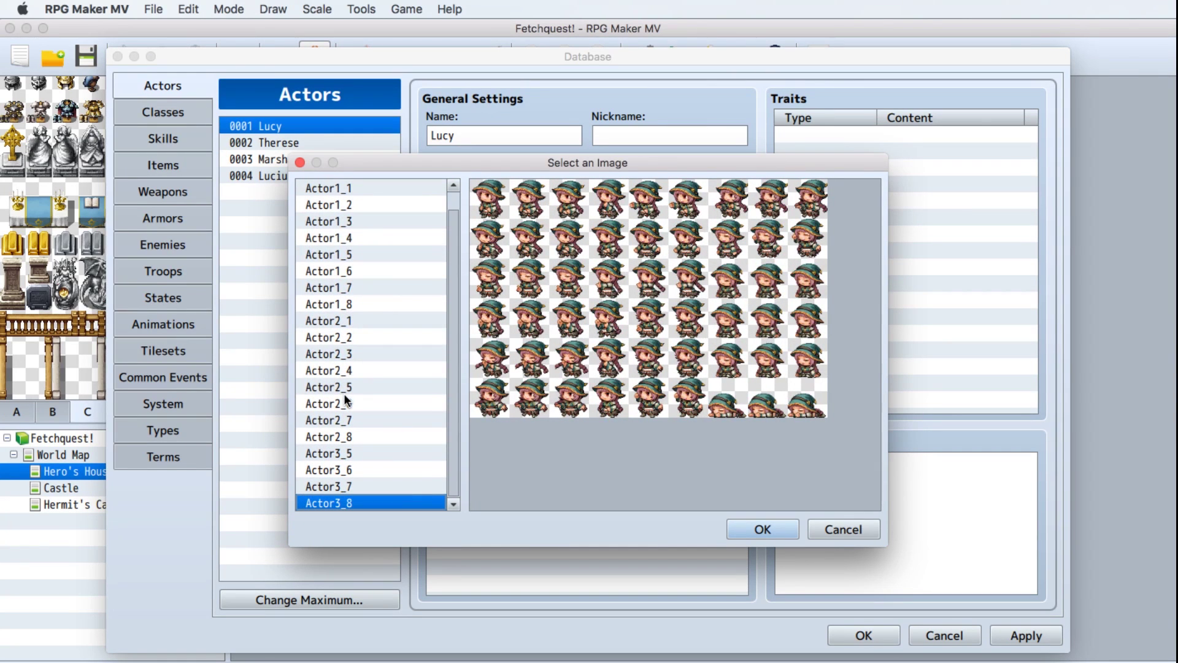
{"action": "left_click", "coordinate": [841, 531]}
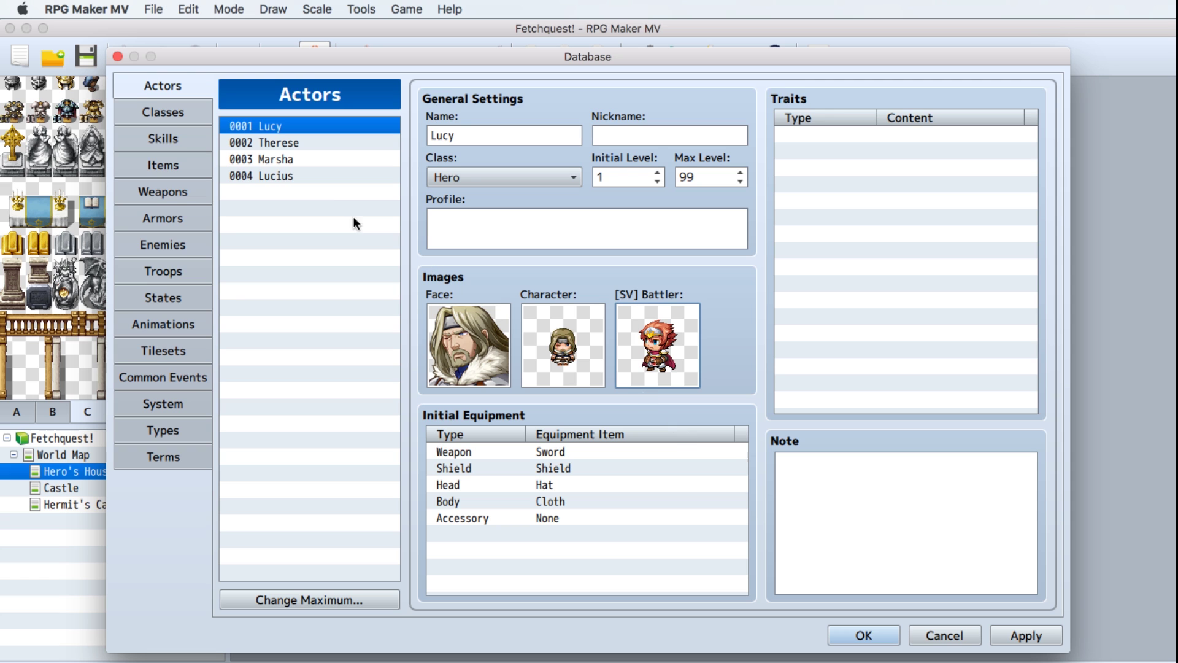
Apply the actor changes in the database, save the game and launch a playtest.
{"action": "left_click", "coordinate": [1031, 635]}
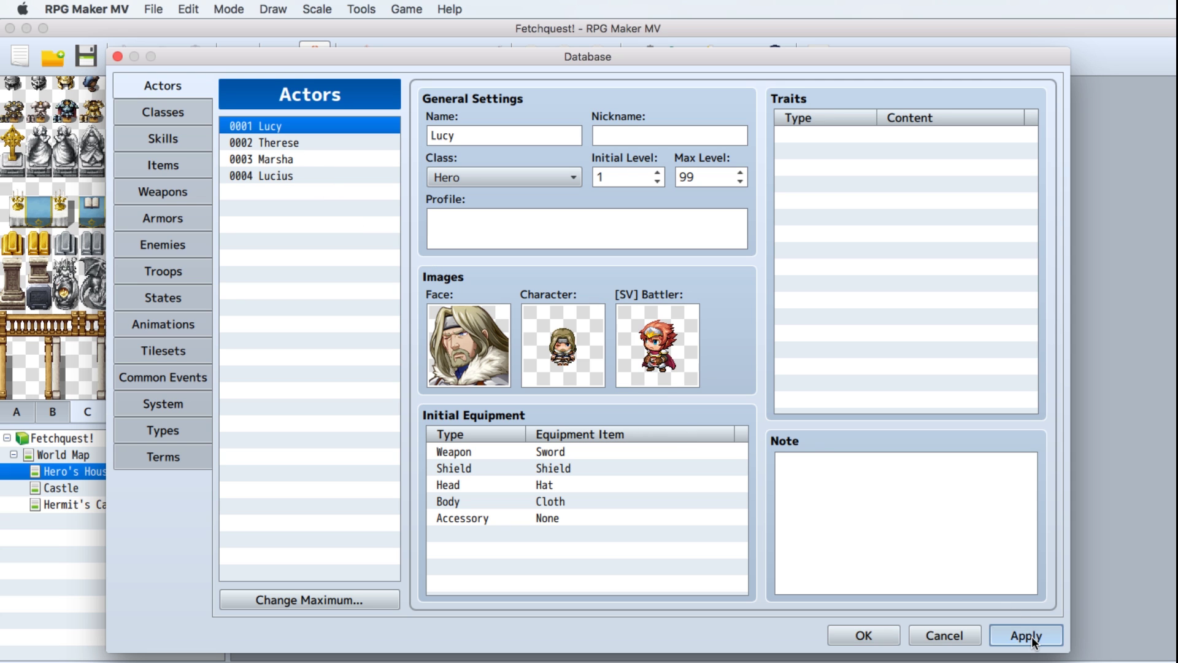
{"action": "left_click", "coordinate": [872, 638]}
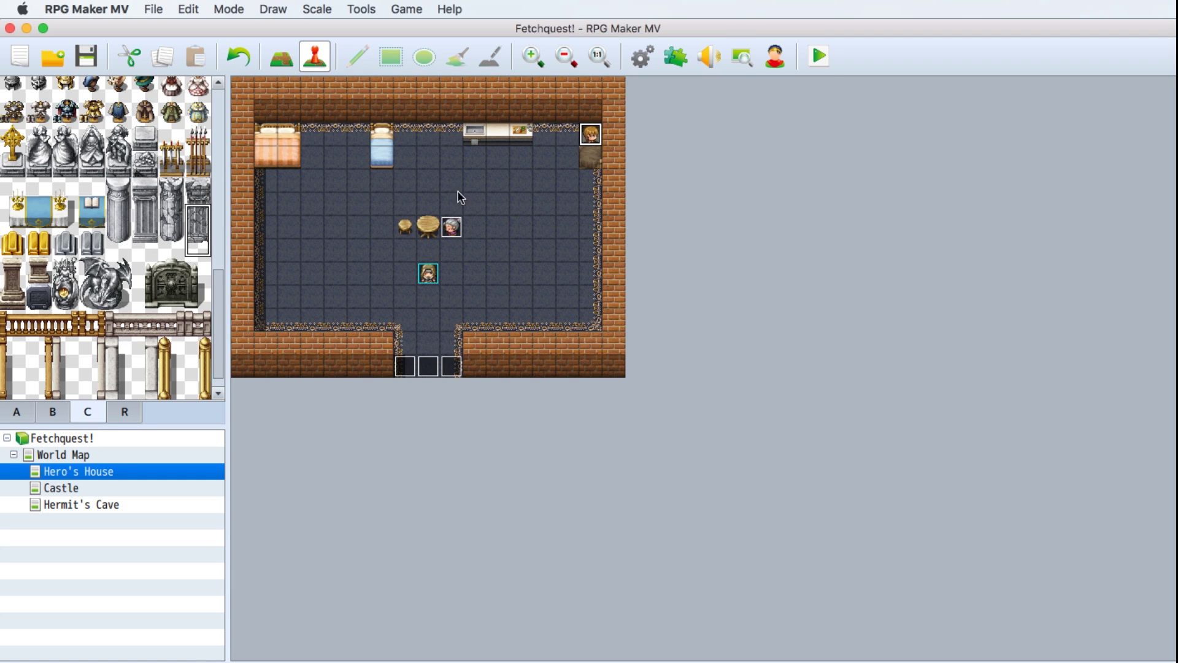
{"action": "left_click", "coordinate": [819, 57]}
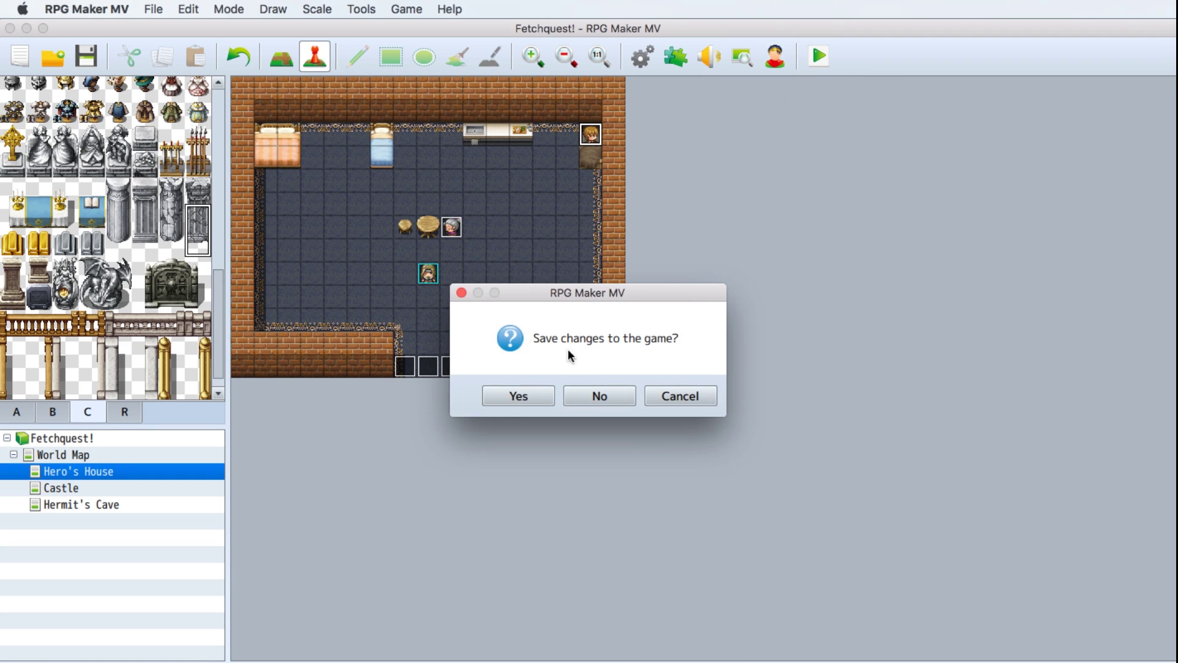
{"action": "left_click", "coordinate": [512, 402]}
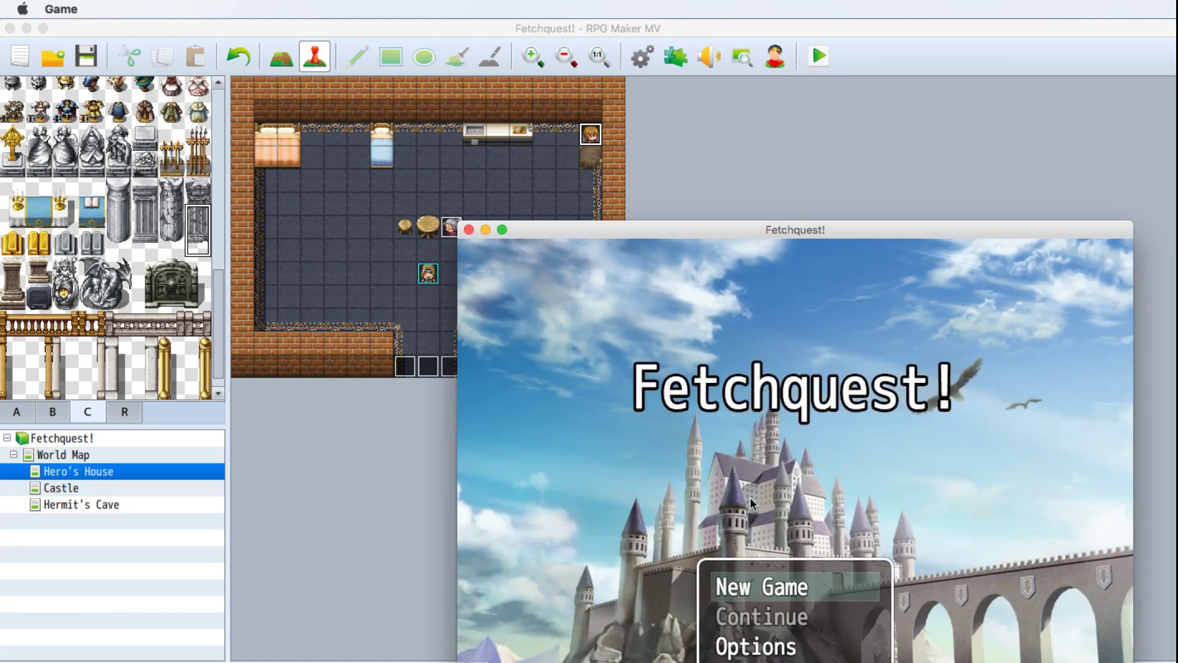
Start a new game, walk Lucy around the Hero's House to check the new character image, and close the playtest.
{"action": "left_click", "coordinate": [763, 584]}
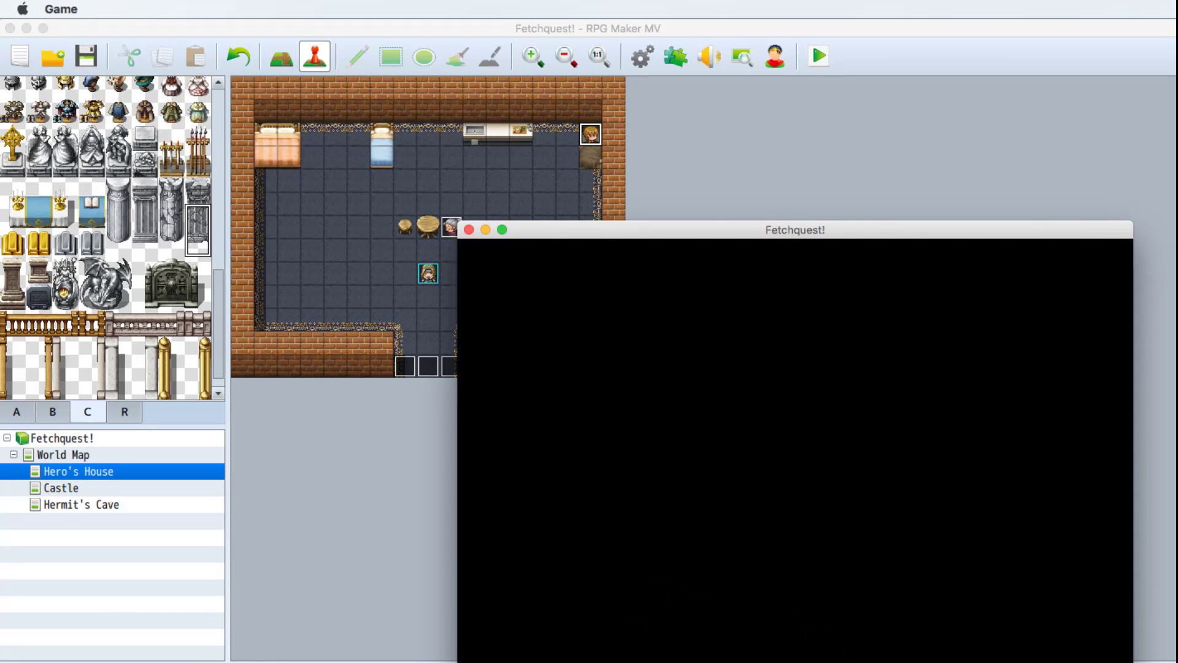
{"action": "key", "text": "Left"}
{"action": "key", "text": "Right"}
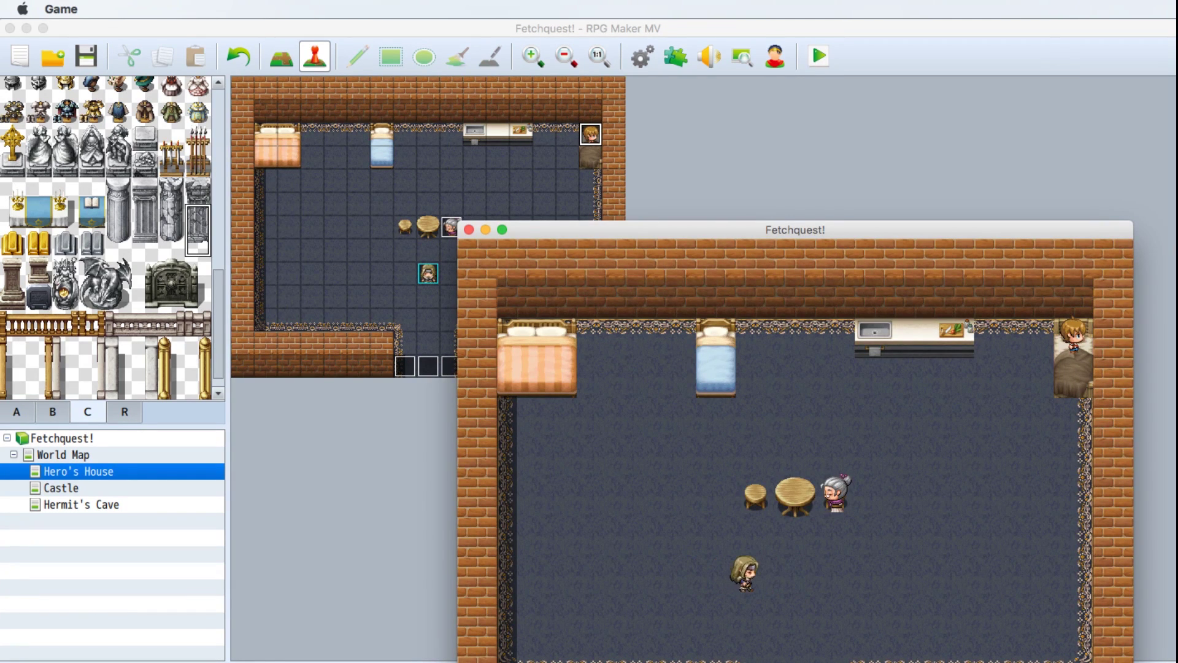
{"action": "key", "text": "Down"}
{"action": "key", "text": "Left"}
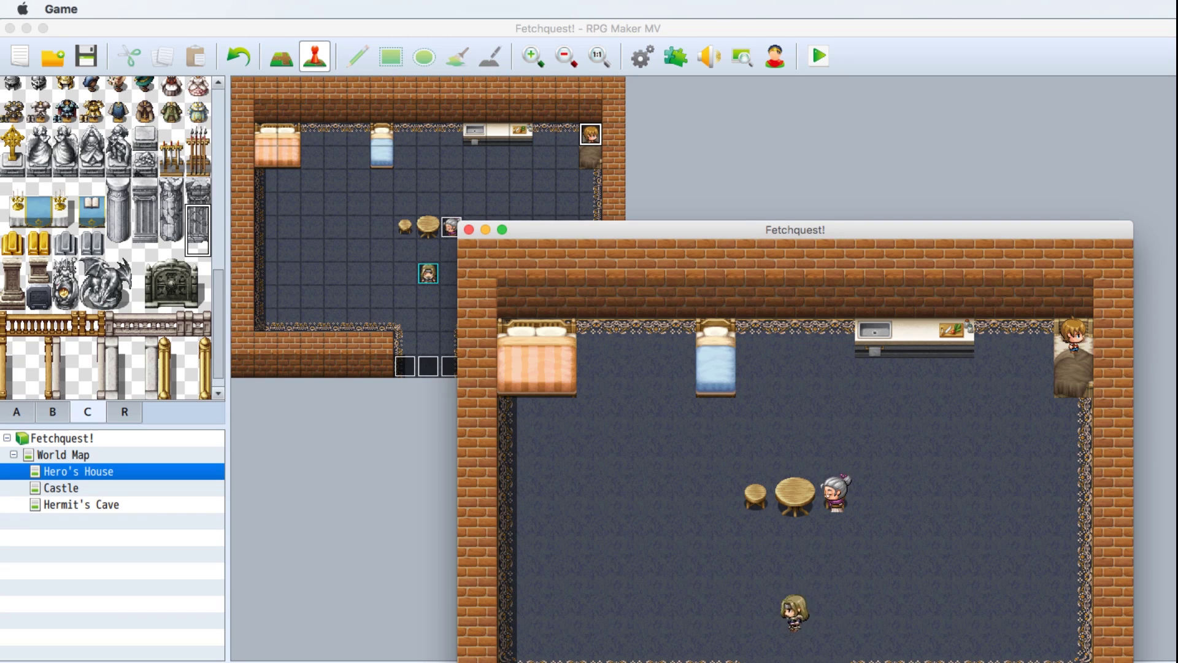
{"action": "key", "text": "Up"}
{"action": "key", "text": "Right"}
{"action": "key", "text": "Down"}
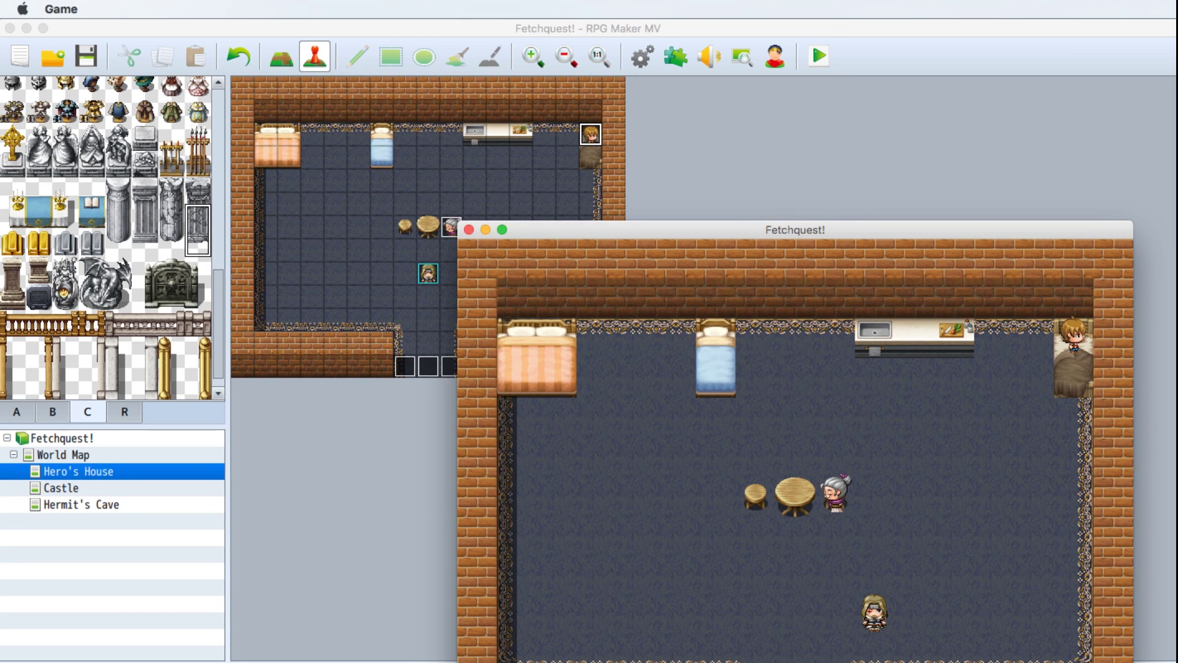
{"action": "left_click", "coordinate": [469, 229]}
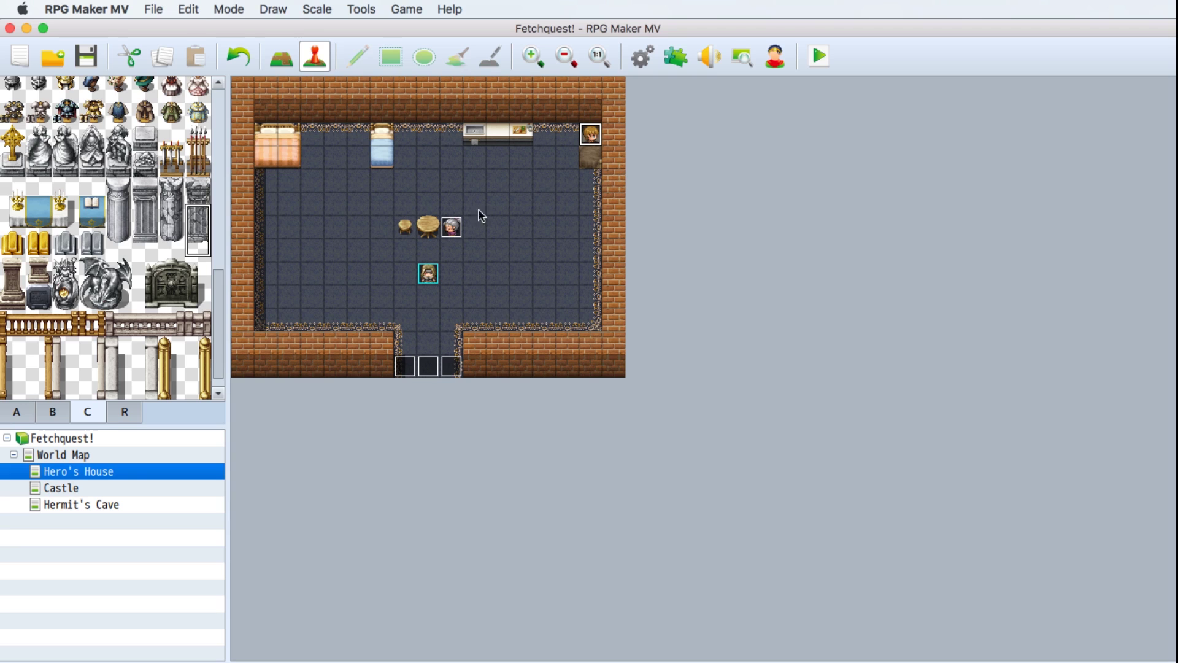
Rename the first database item, Potion, to Medicine.
{"action": "left_click", "coordinate": [362, 9]}
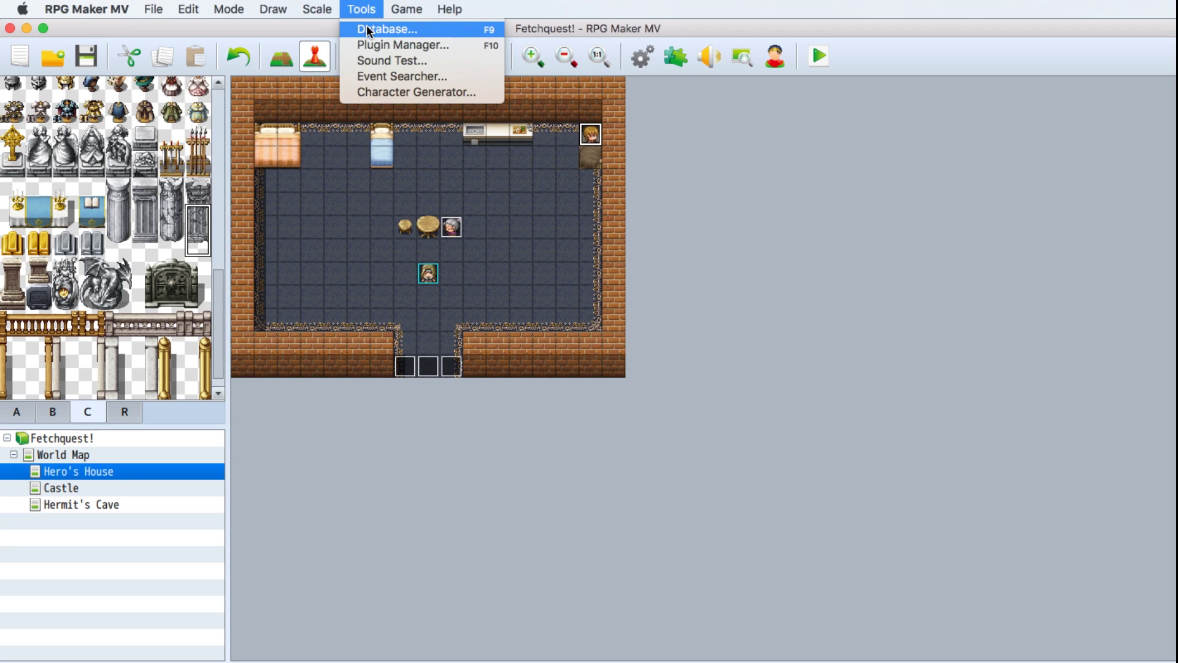
{"action": "left_click", "coordinate": [386, 36]}
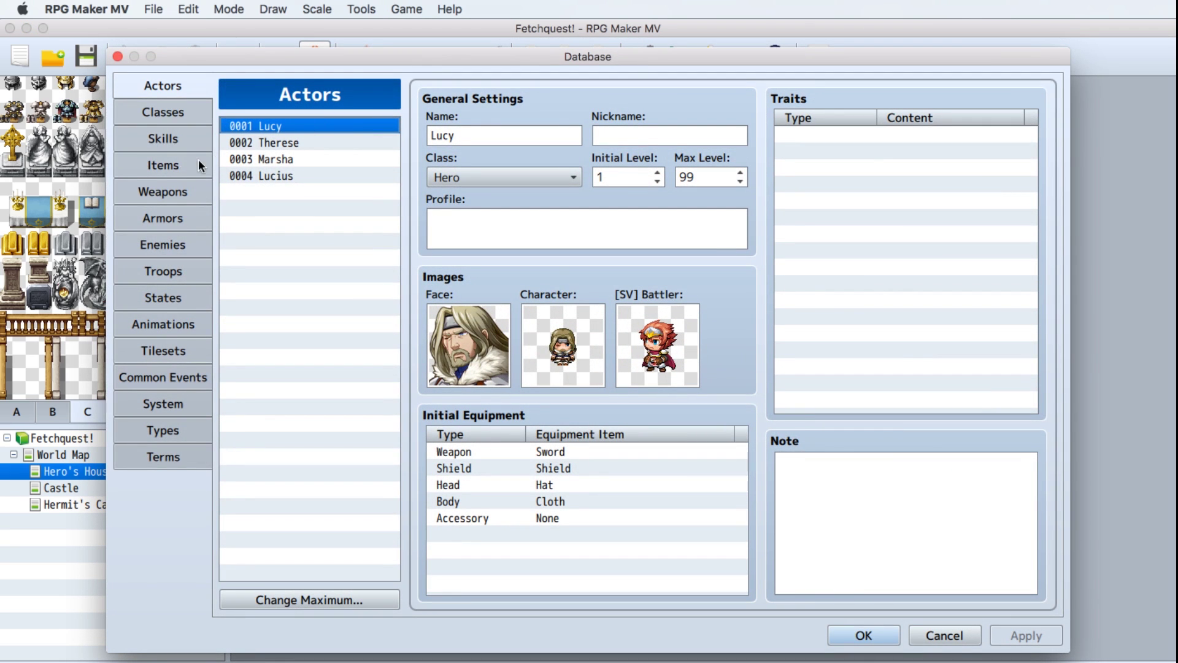
{"action": "left_click", "coordinate": [162, 166]}
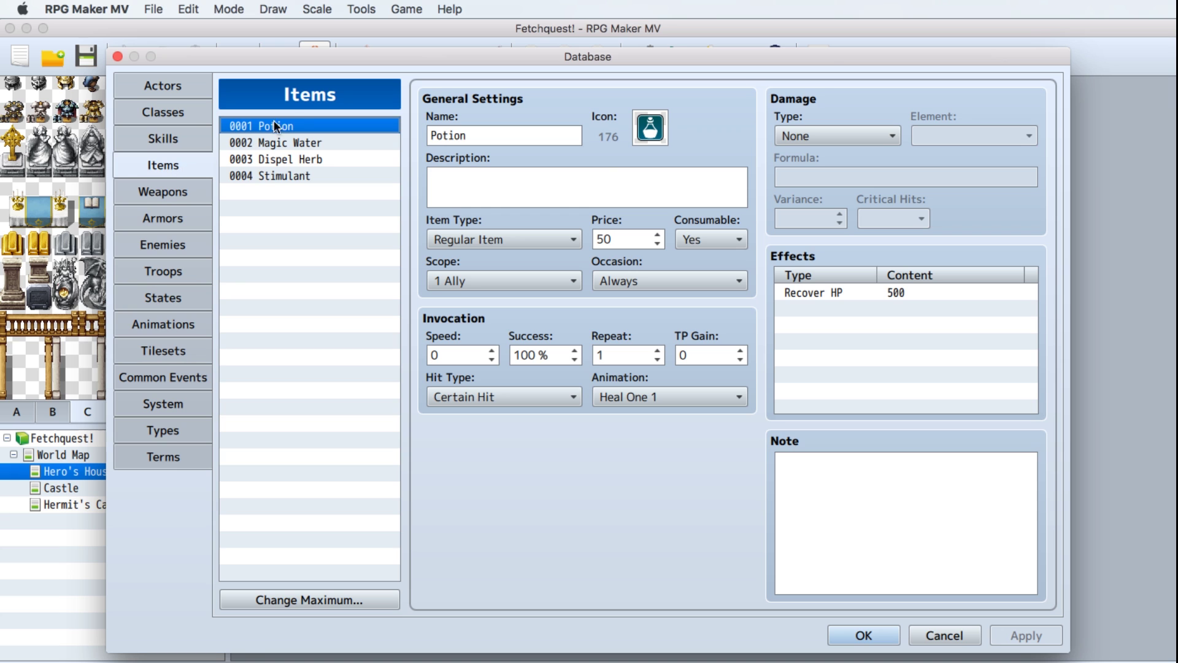
{"action": "left_click", "coordinate": [498, 135]}
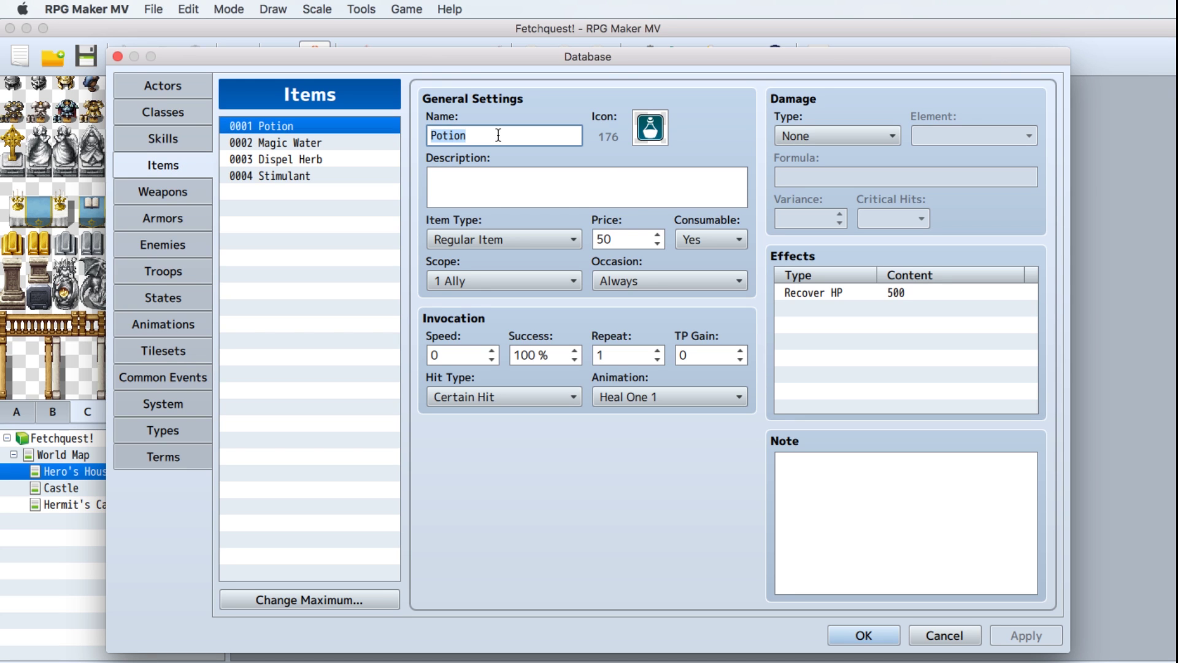
{"action": "type", "text": "Me"}
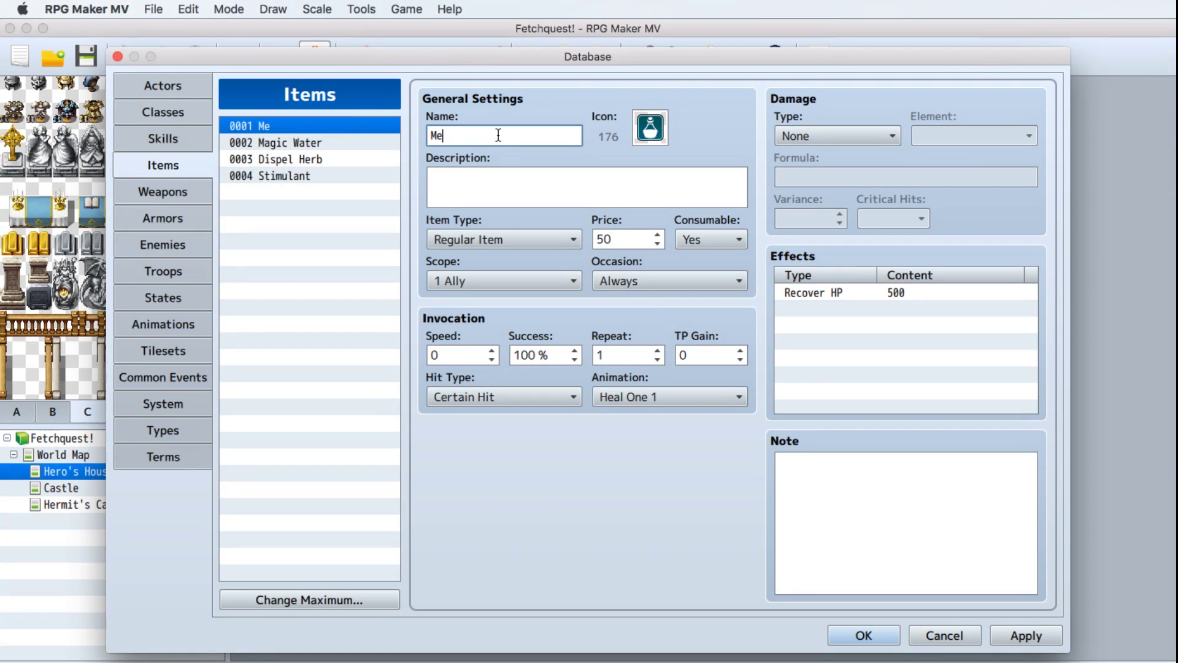
{"action": "type", "text": "dicine"}
Give the Medicine item the description "Medicine for your brother. Give it to him!".
{"action": "left_click", "coordinate": [490, 177]}
{"action": "type", "text": "Medicine"}
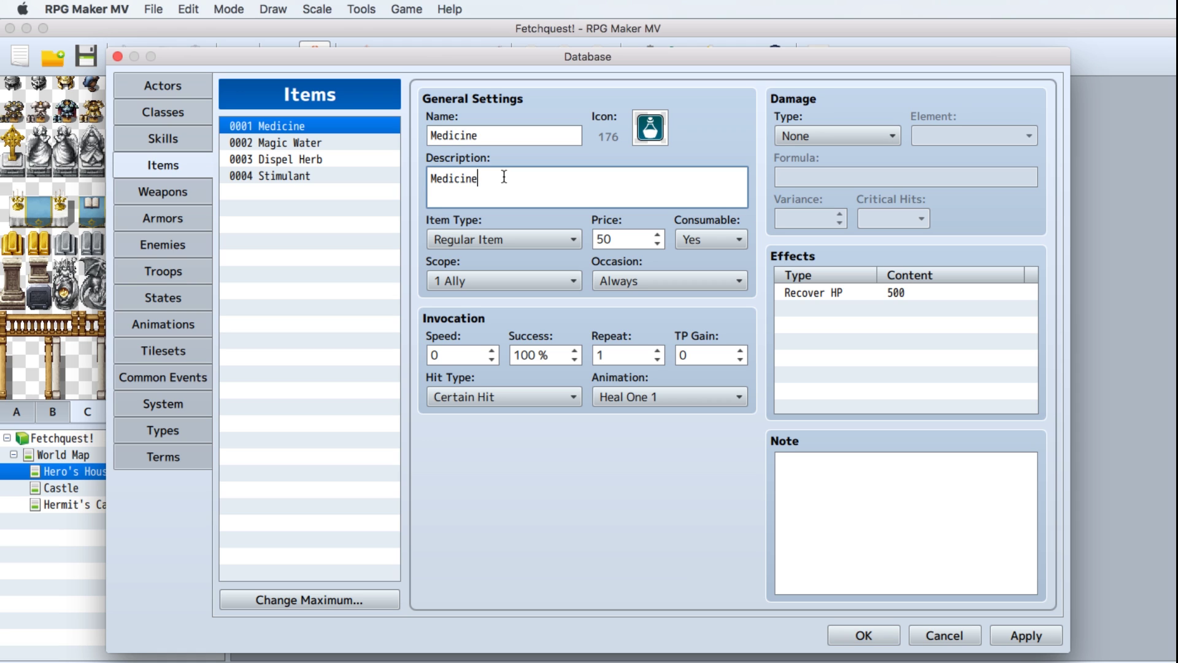
{"action": "type", "text": " for your brother. Give it to him!"}
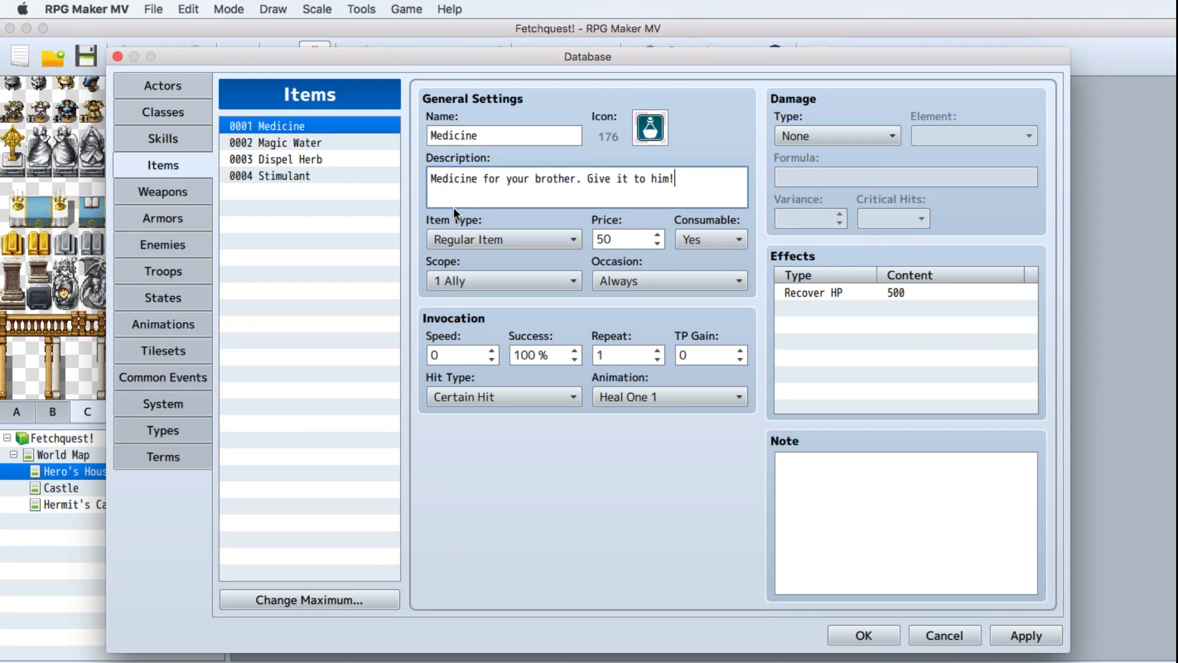
Rename the second database item, Magic Water, to Royal Tears.
{"action": "left_click", "coordinate": [297, 144]}
{"action": "left_click_drag", "start_coordinate": [430, 135], "coordinate": [525, 131]}
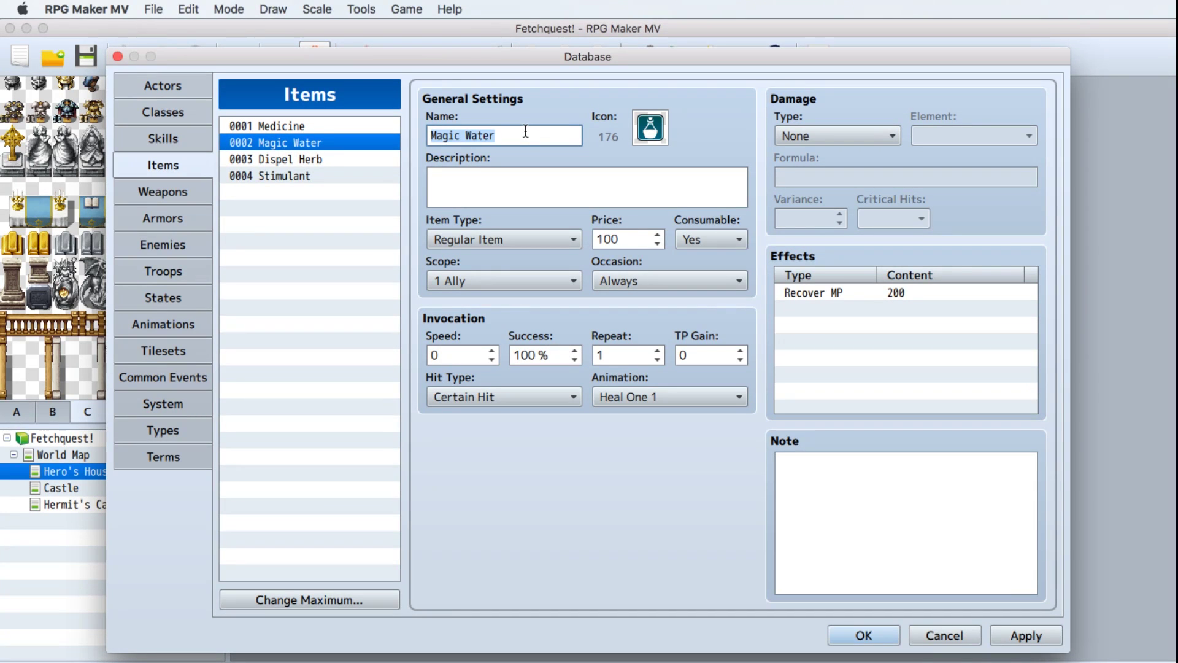
{"action": "type", "text": "Royal Te"}
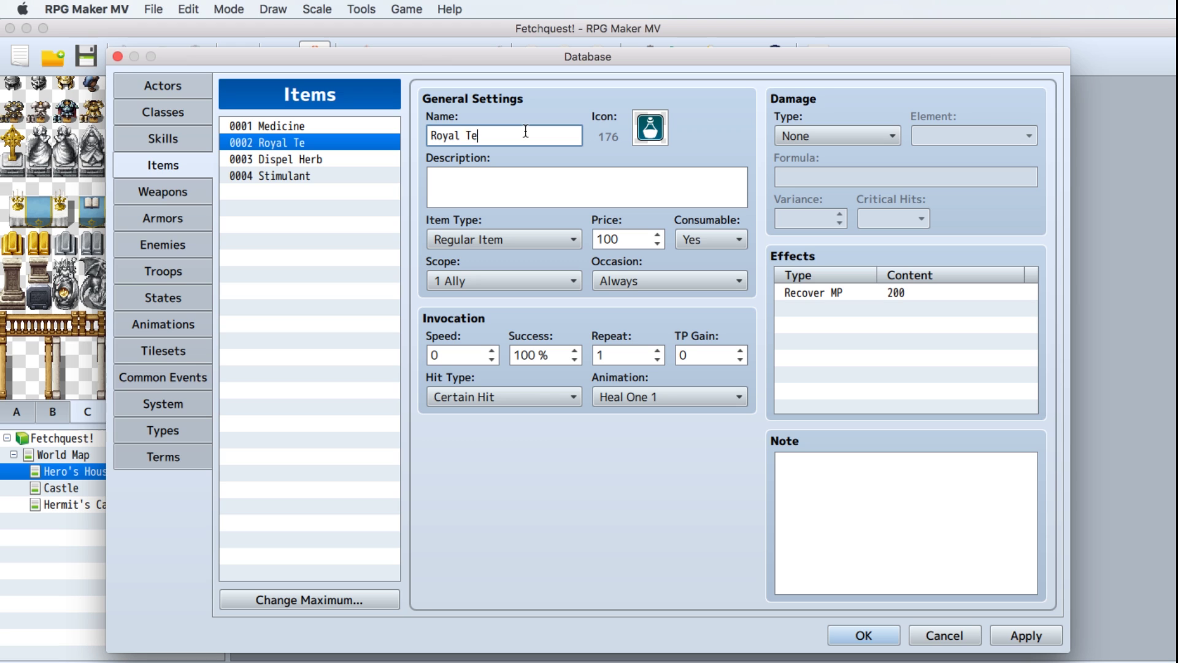
{"action": "type", "text": "ars"}
Describe Royal Tears as "A vial of royal tears from the princess. It is the key ingredient for the Hermit's medicine recipe!".
{"action": "left_click", "coordinate": [486, 180]}
{"action": "type", "text": "A"}
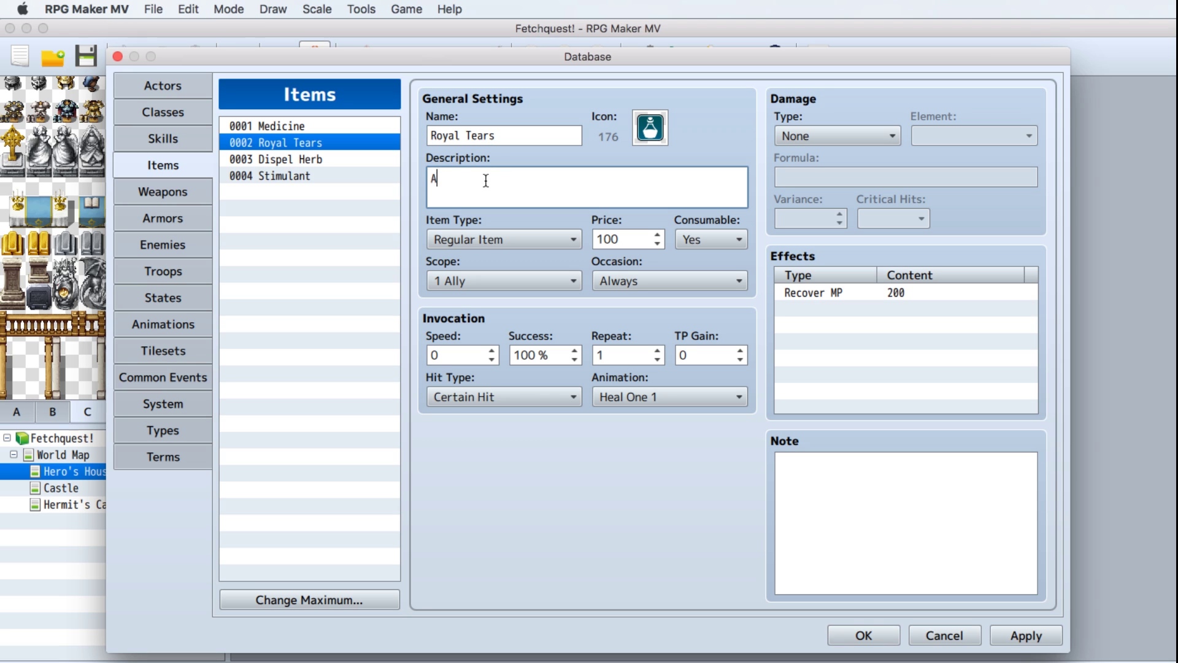
{"action": "type", "text": " vial of royal tears from the rpri"}
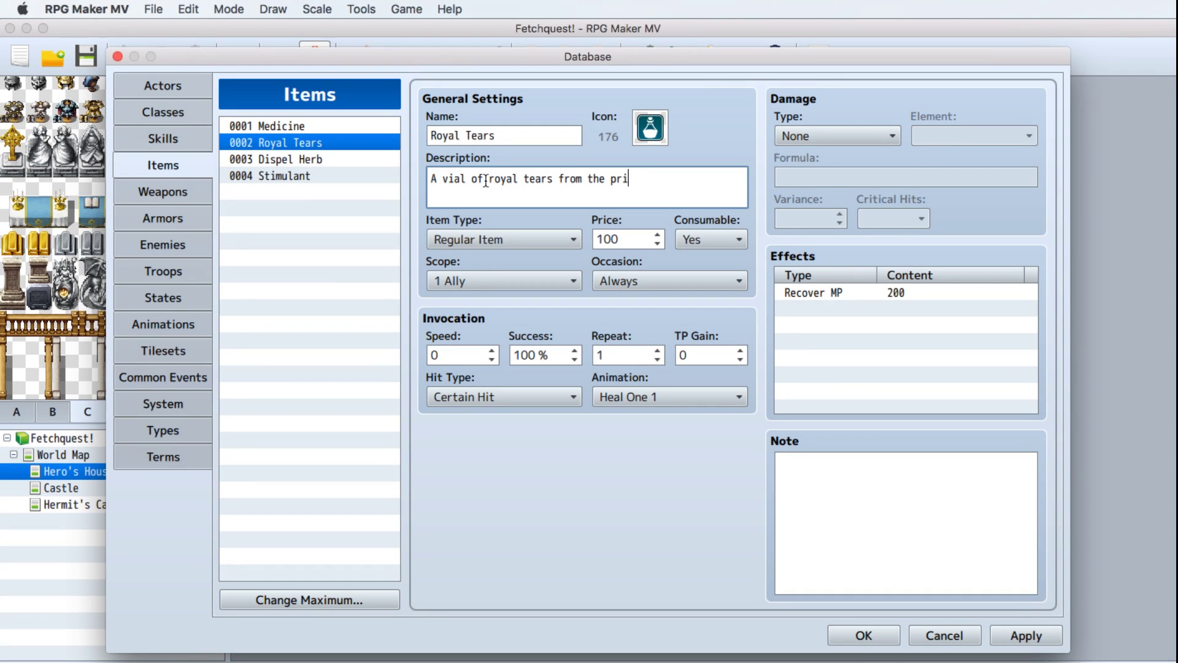
{"action": "type", "text": "ncess. It is the key ingr"}
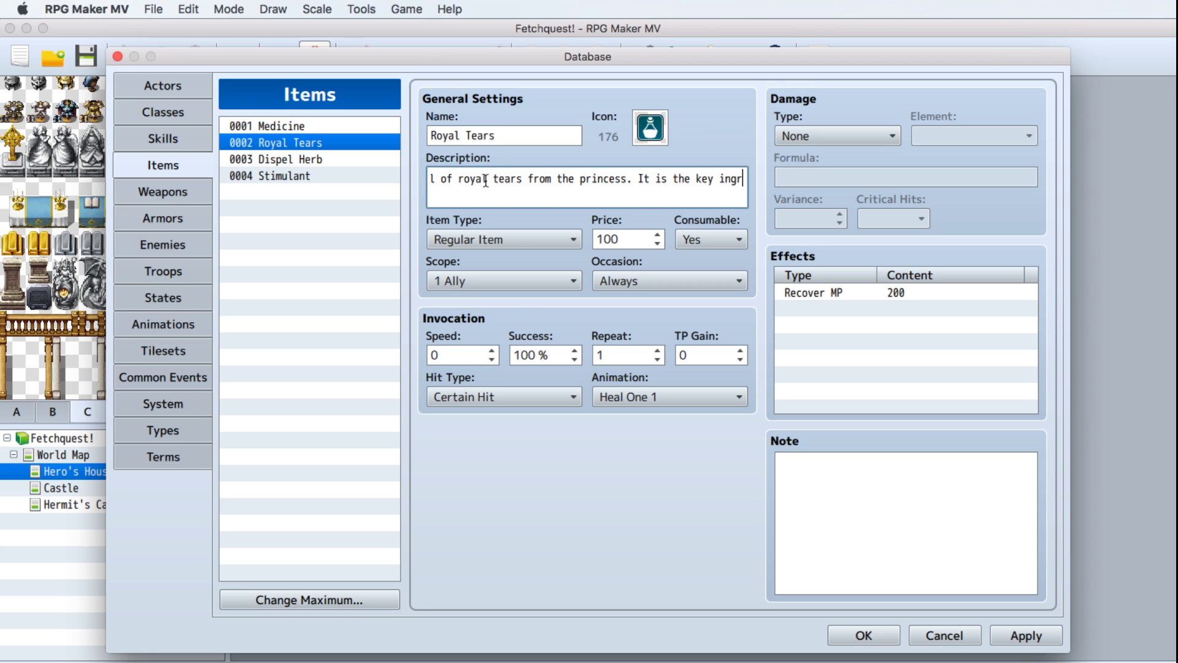
{"action": "type", "text": "edient for the "}
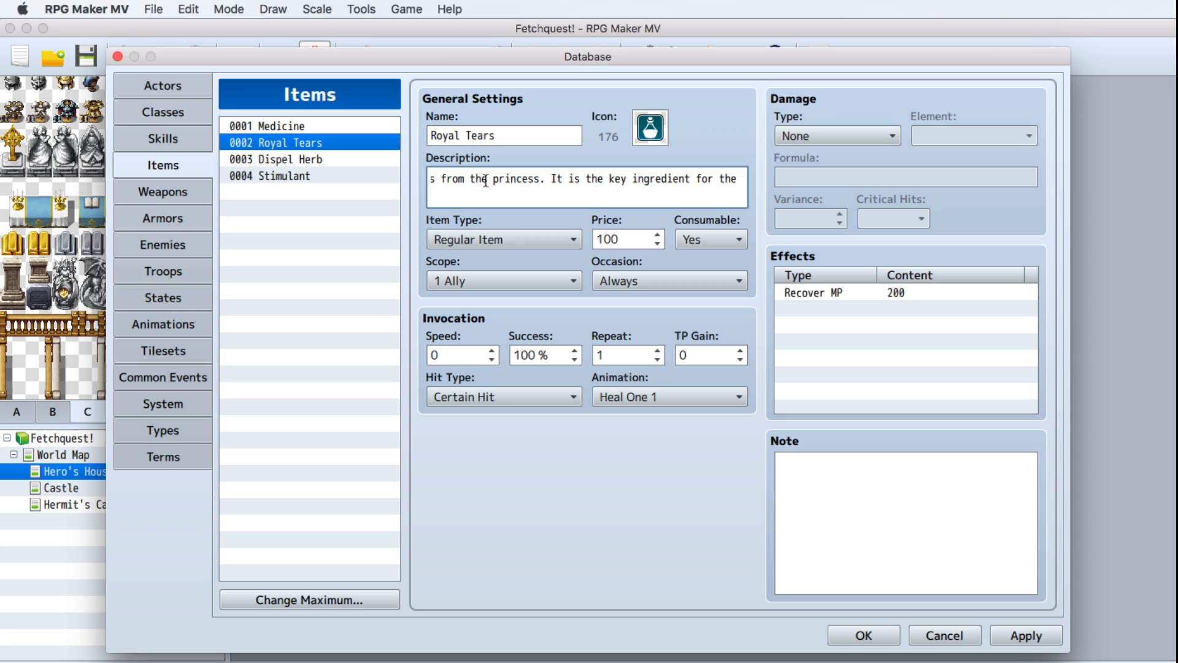
{"action": "type", "text": "Hermi"}
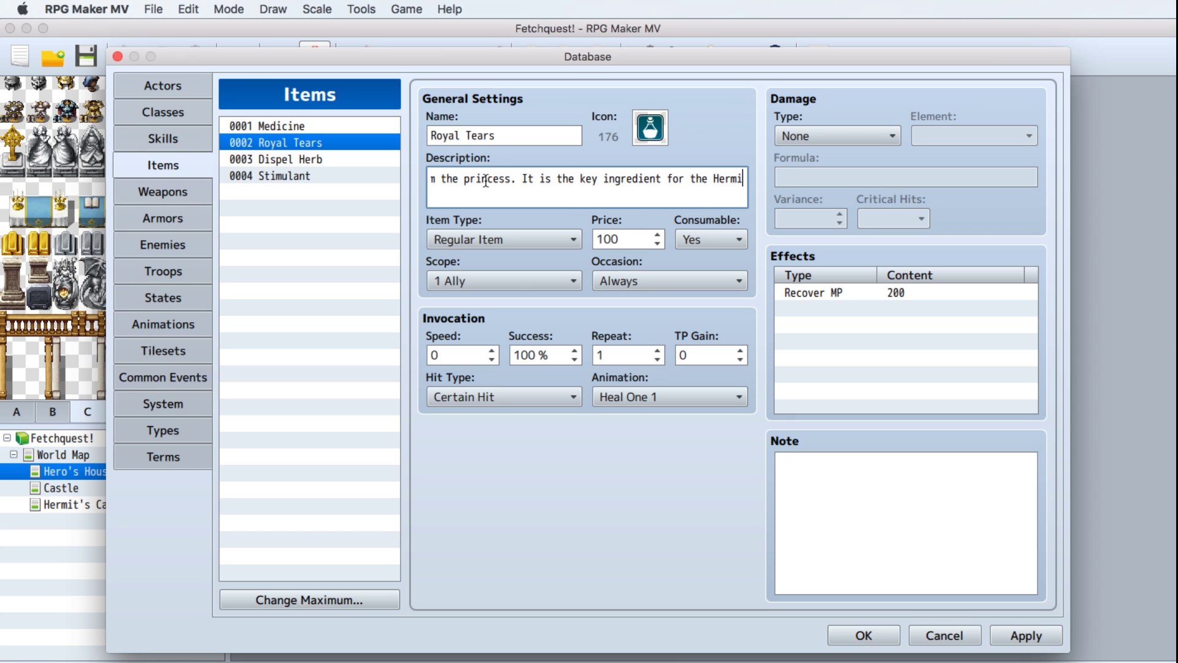
{"action": "type", "text": "t's medicine"}
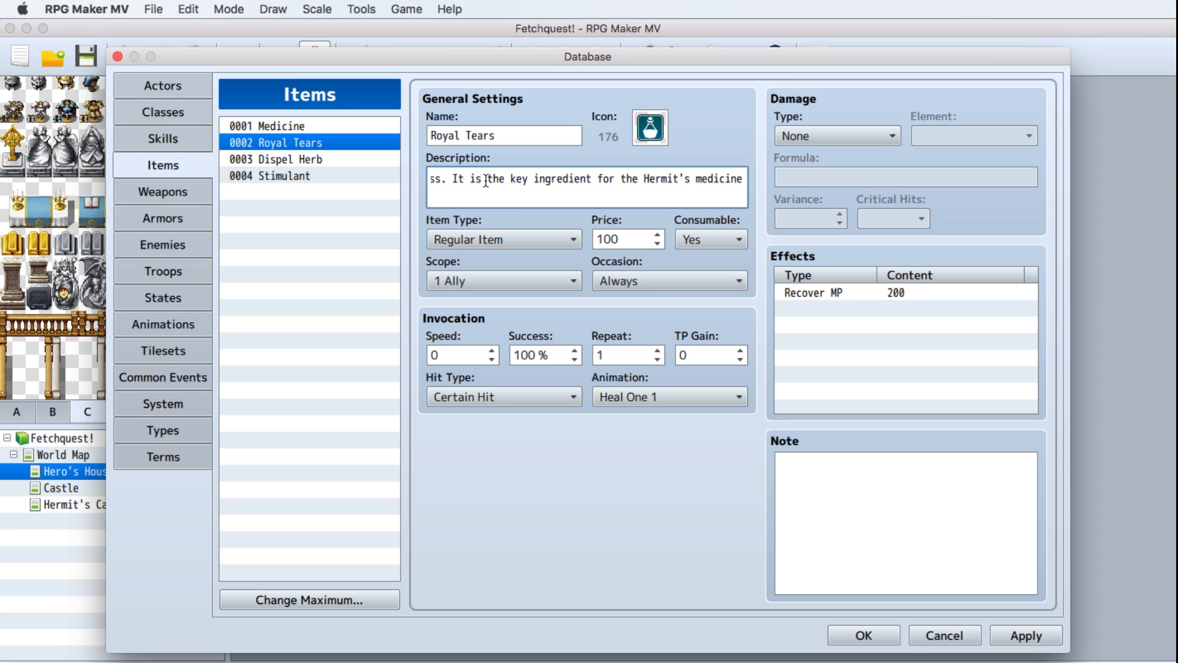
{"action": "type", "text": " recipe!"}
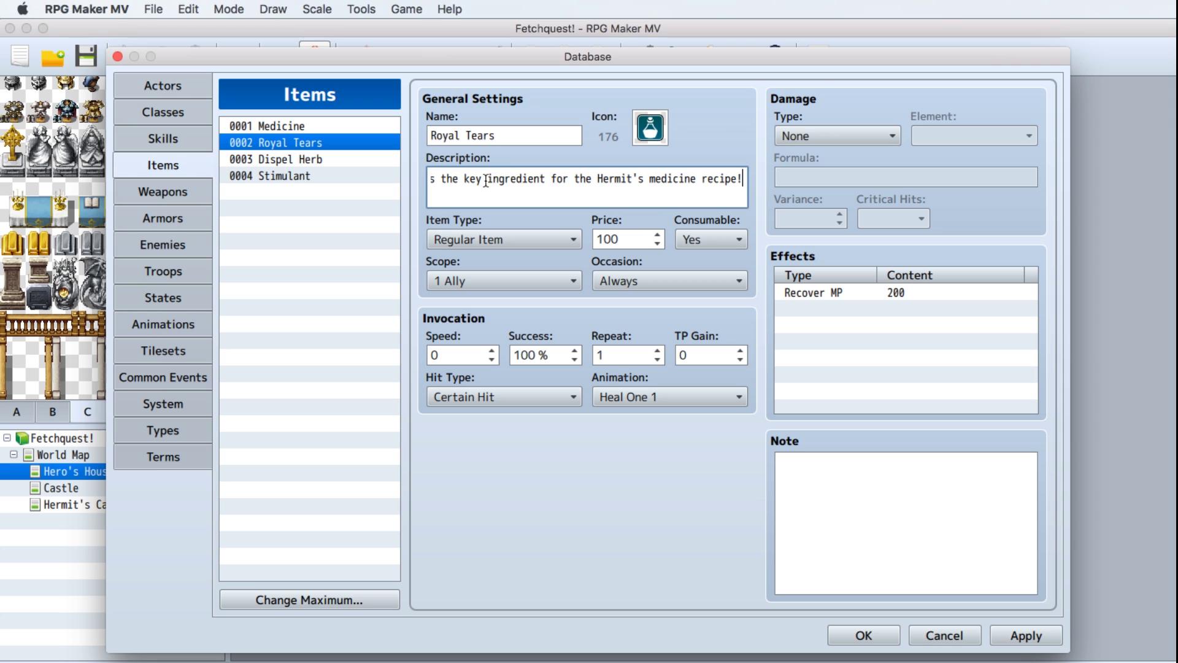
Apply the item changes and close the database.
{"action": "left_click", "coordinate": [285, 159]}
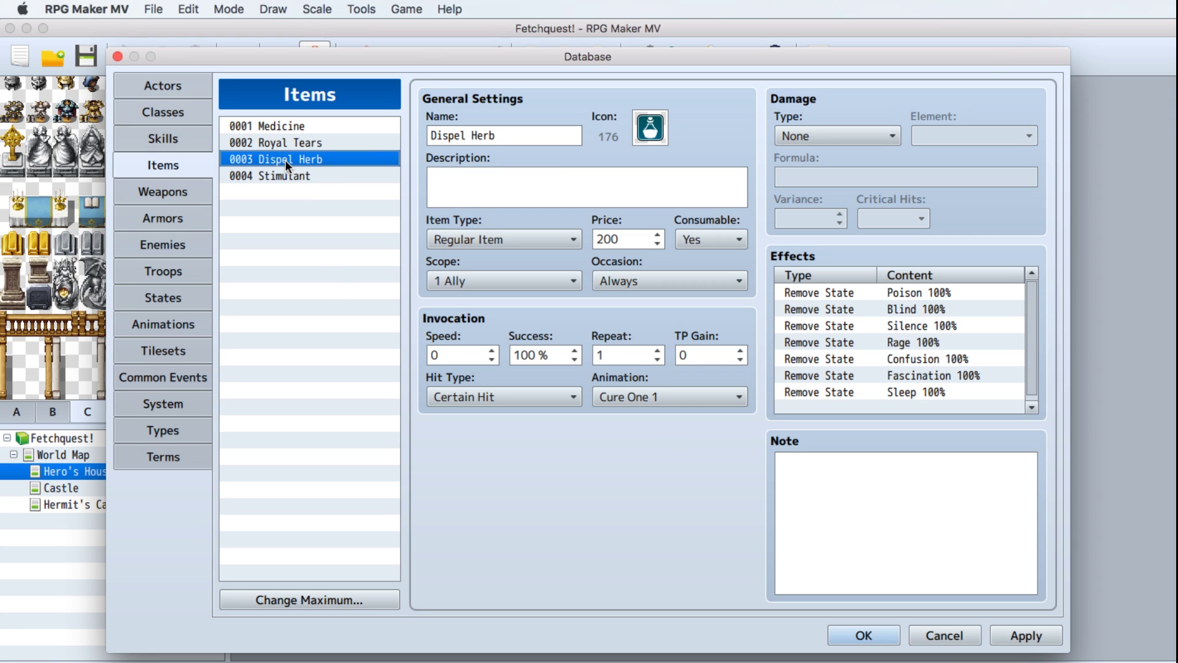
{"action": "left_click", "coordinate": [1026, 635]}
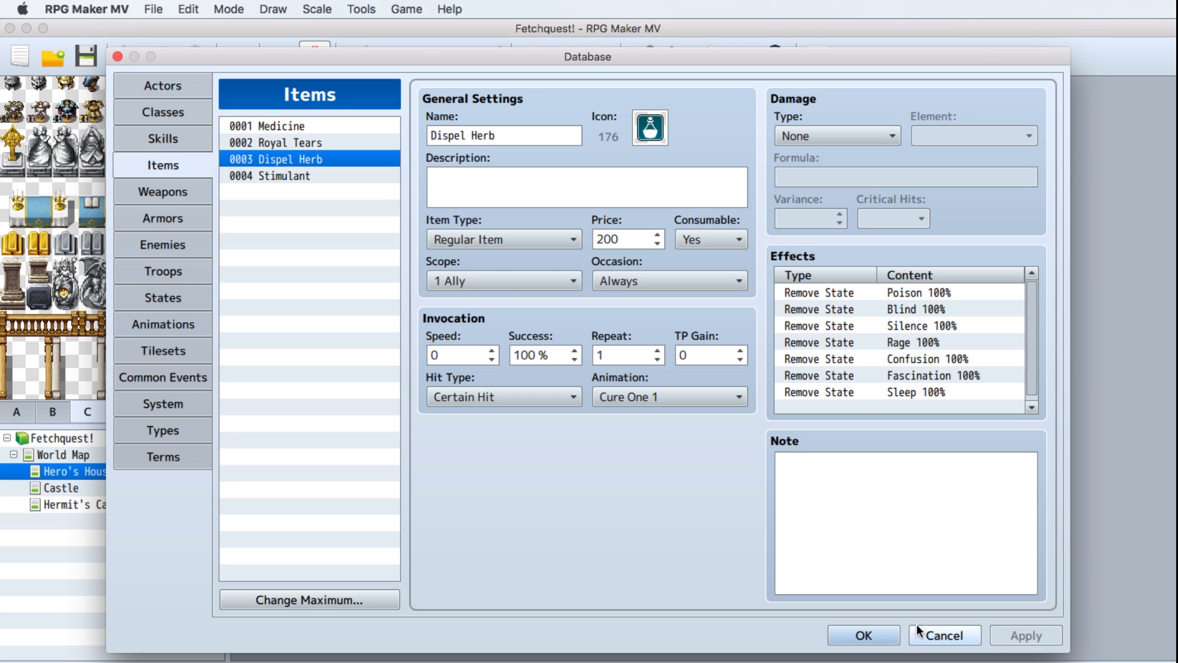
{"action": "left_click", "coordinate": [863, 637]}
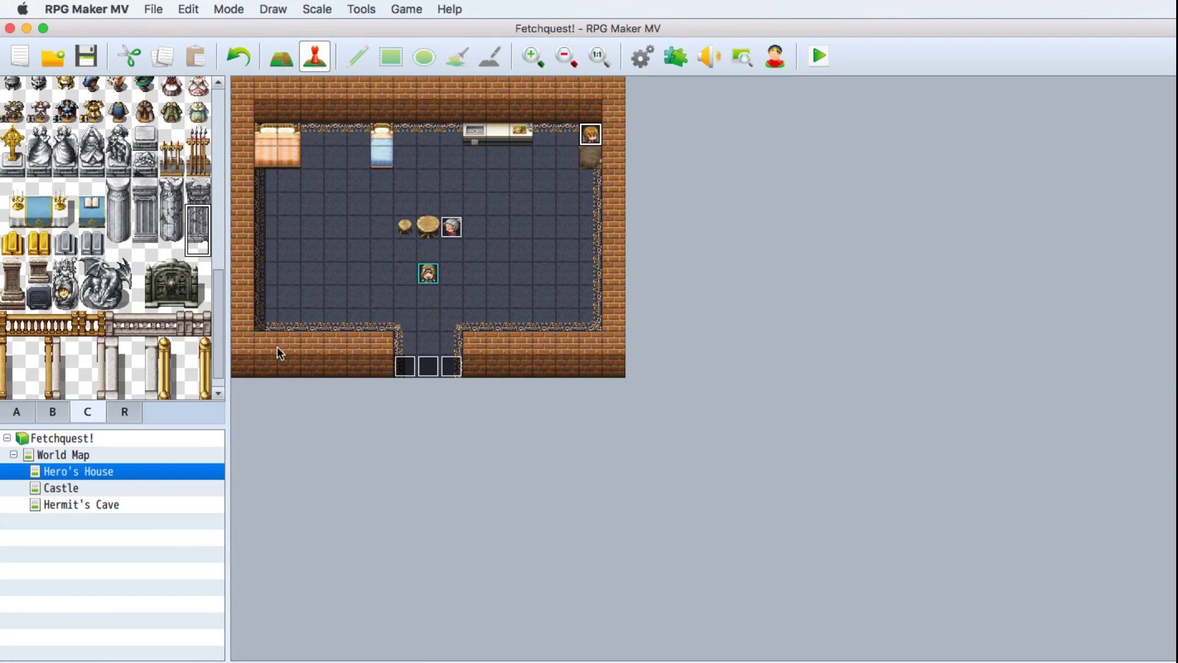
Create a new event on the throne's seat in the Castle map.
{"action": "left_click", "coordinate": [65, 487]}
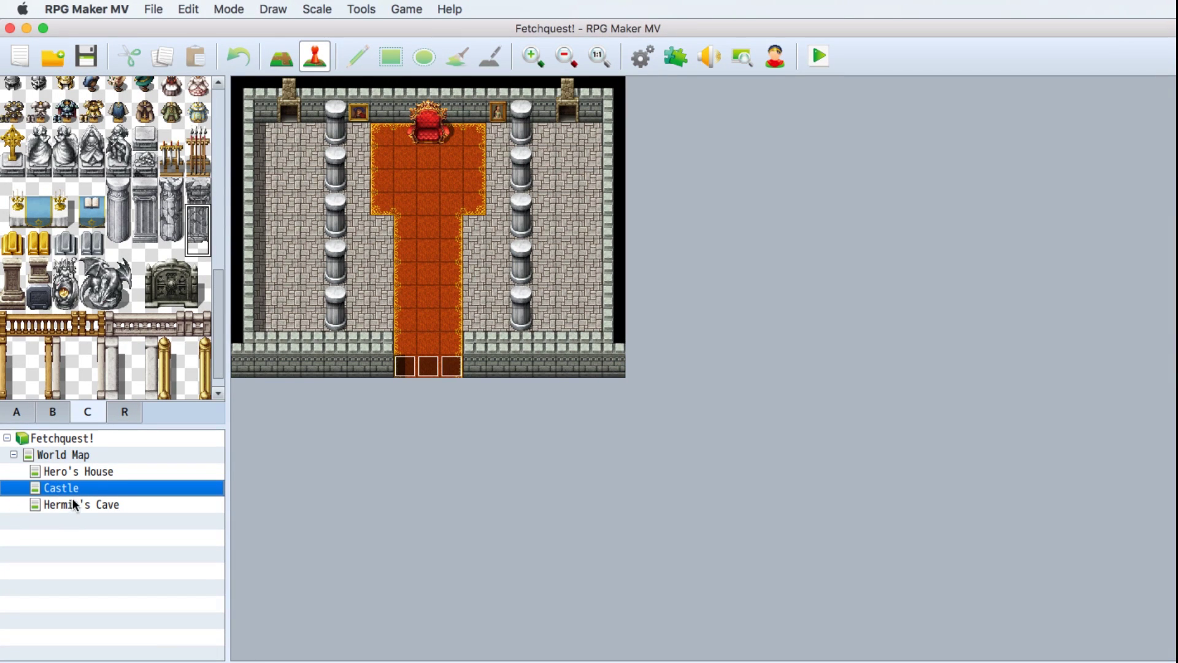
{"action": "right_click", "coordinate": [435, 132]}
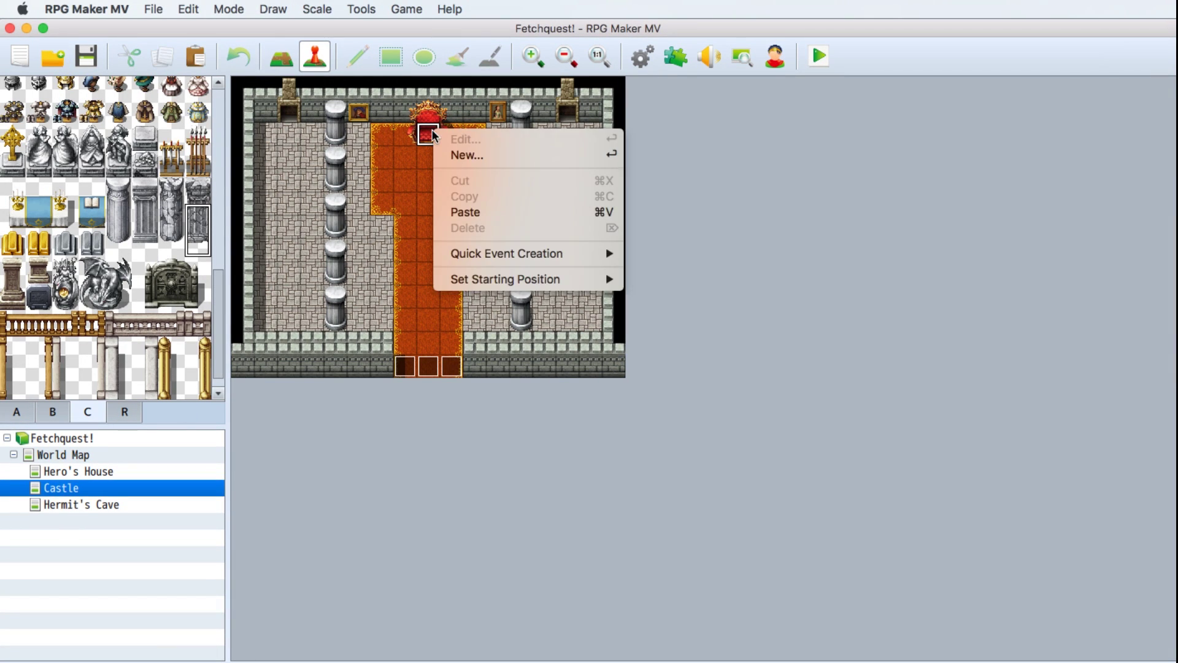
{"action": "left_click", "coordinate": [466, 157]}
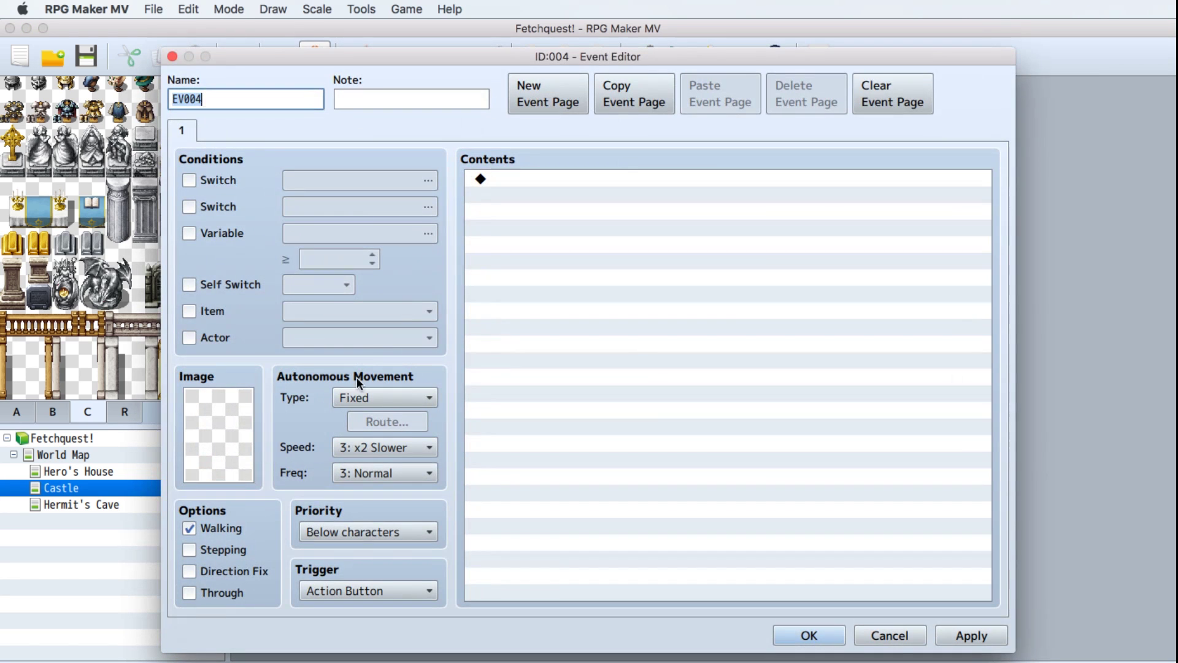
Set the throne event's image to the front-facing blonde woman with the headband from the Actor1 character set.
{"action": "double_click", "coordinate": [226, 433]}
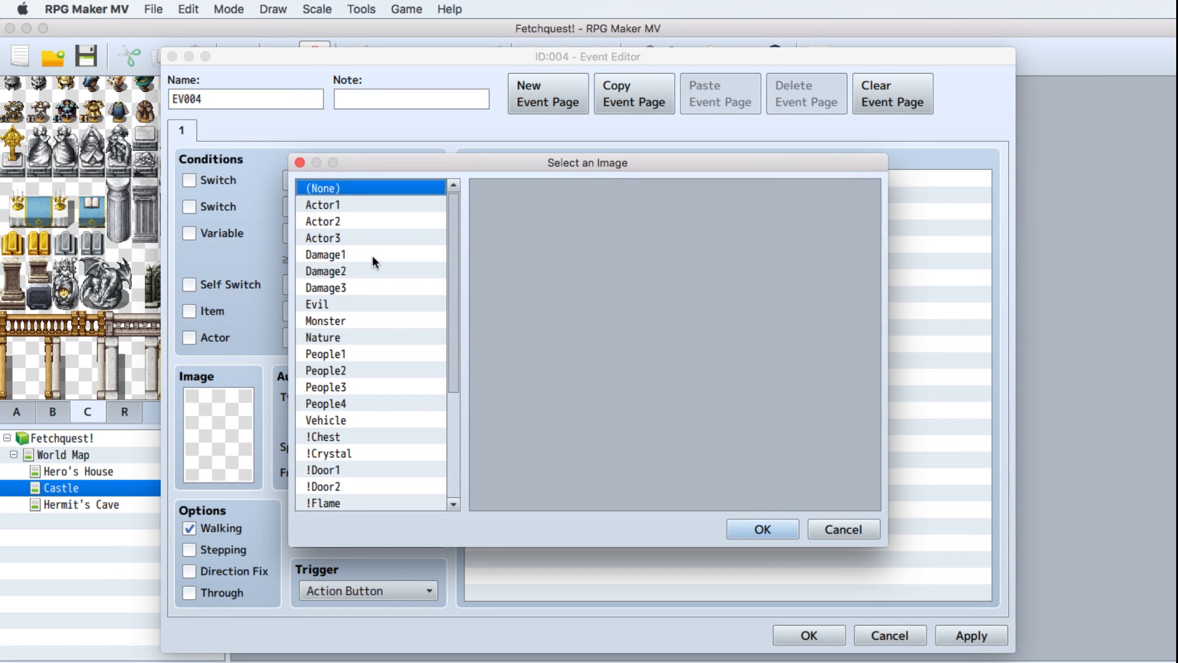
{"action": "left_click_drag", "start_coordinate": [456, 236], "coordinate": [455, 244]}
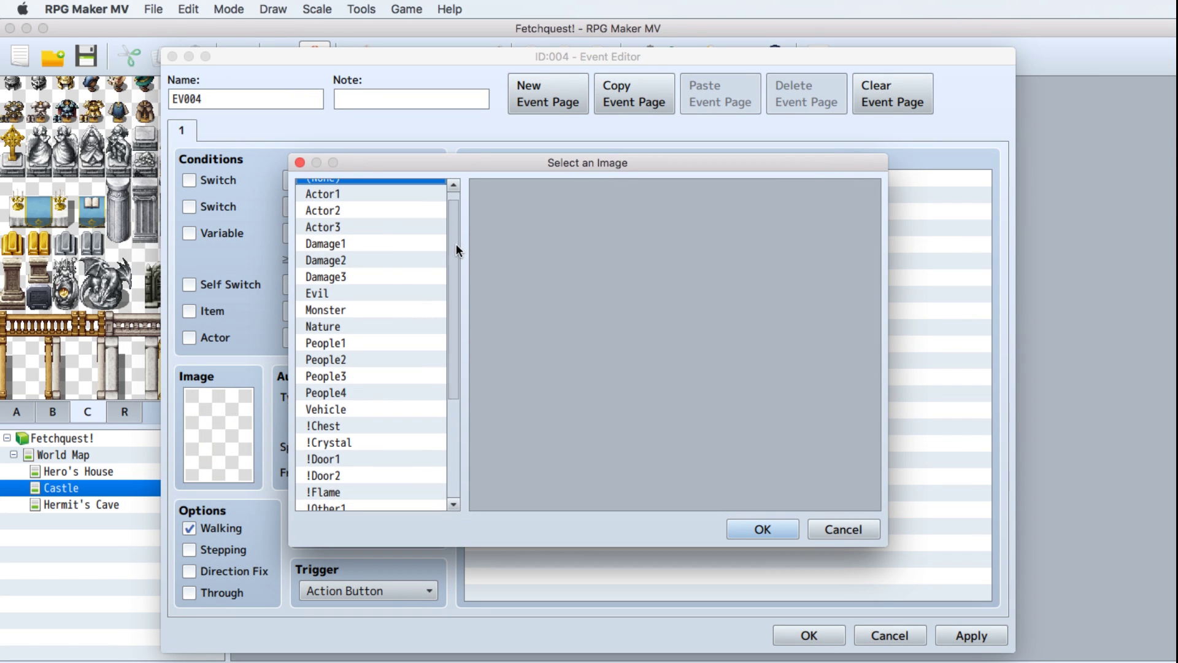
{"action": "left_click", "coordinate": [325, 195]}
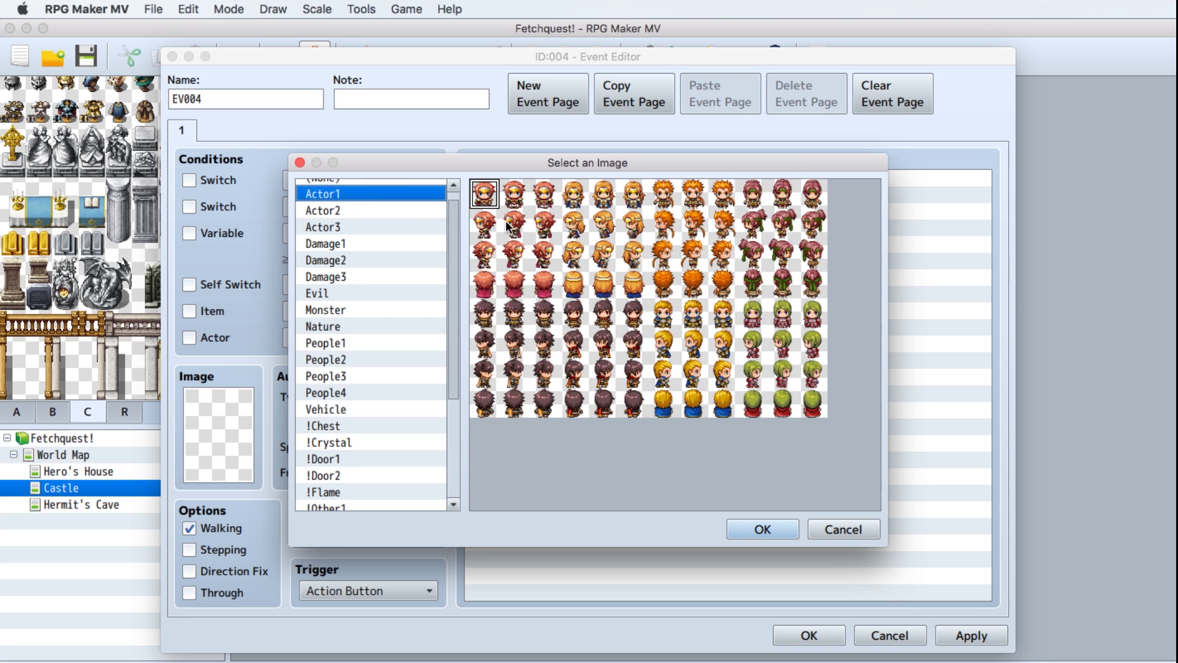
{"action": "left_click", "coordinate": [605, 194]}
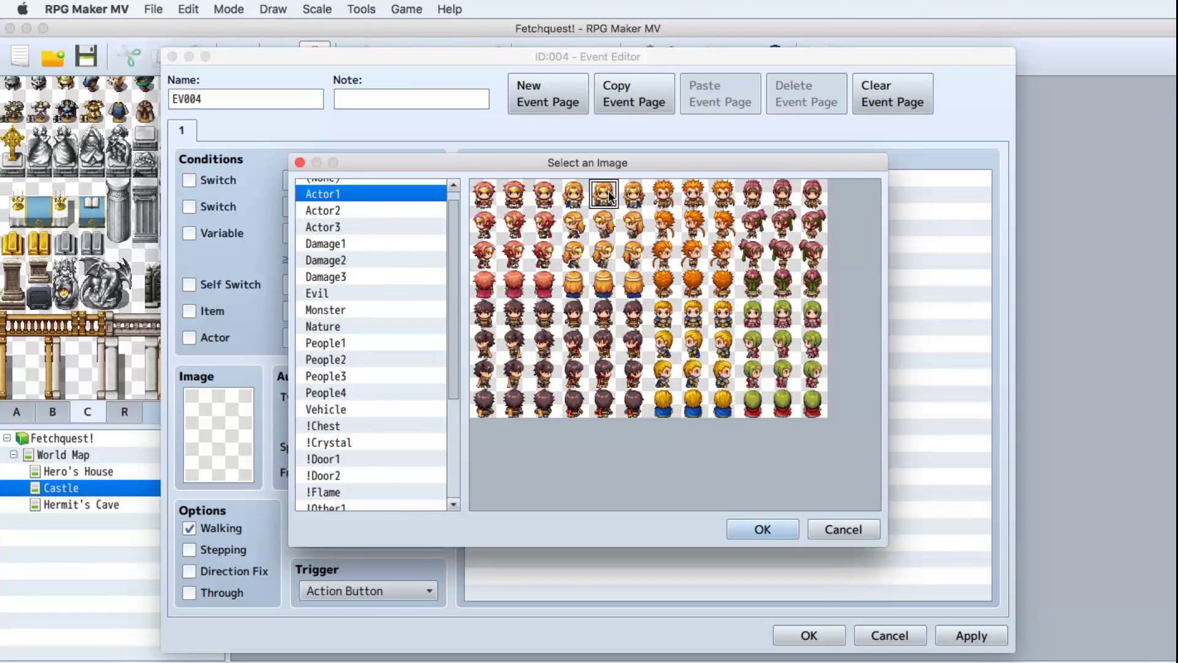
{"action": "left_click", "coordinate": [752, 531]}
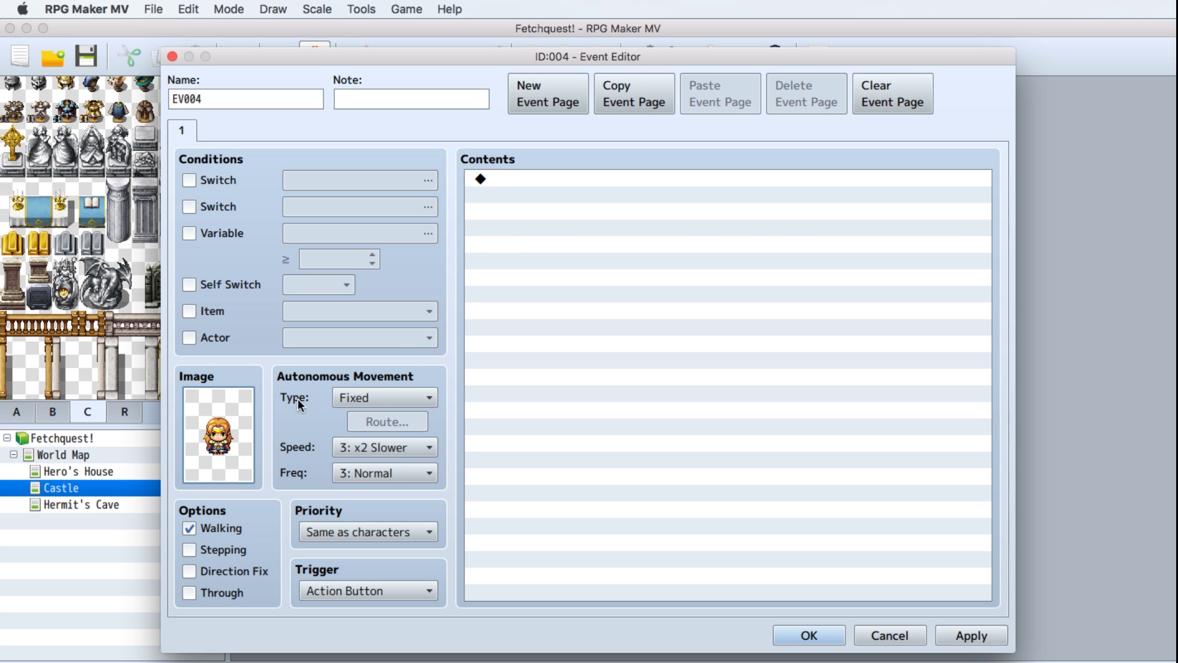
Name the throne event Princess, disable its Walking option, and save the event.
{"action": "double_click", "coordinate": [222, 100]}
{"action": "type", "text": "Princess"}
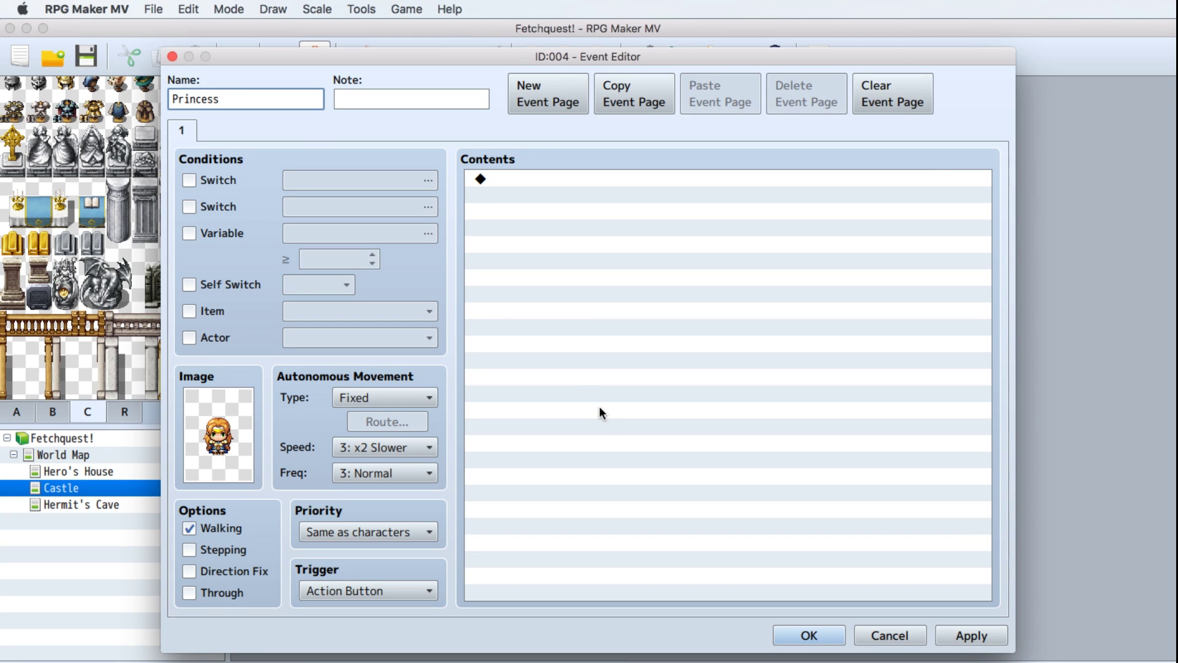
{"action": "left_click", "coordinate": [970, 636]}
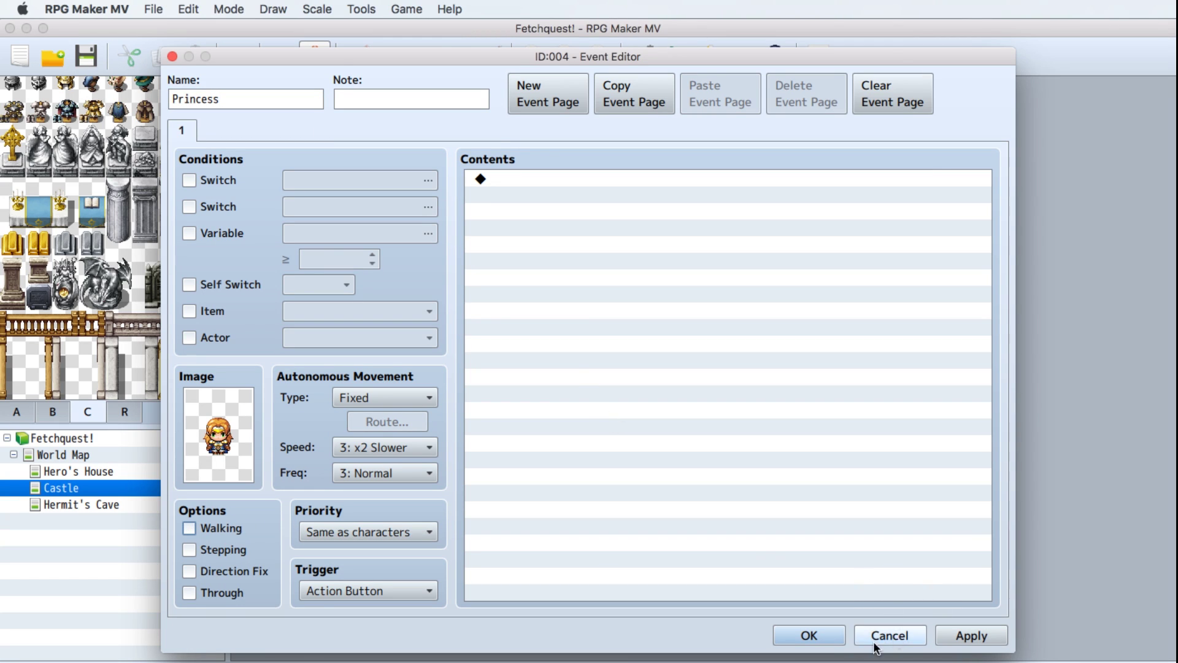
{"action": "left_click", "coordinate": [817, 636]}
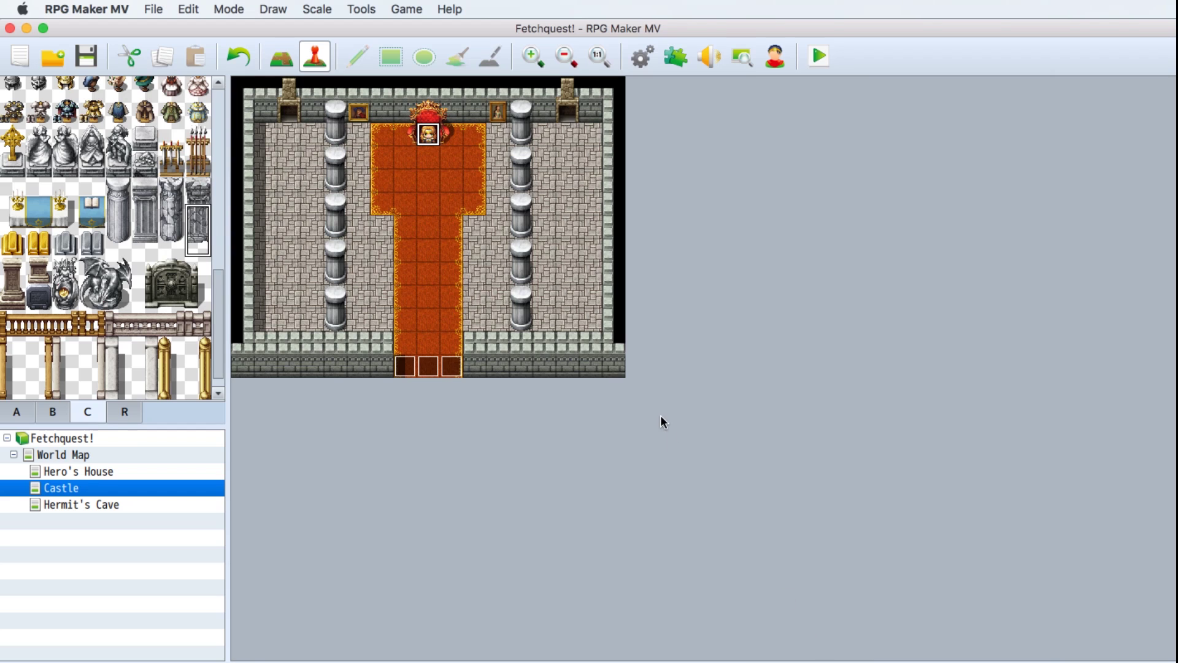
Create a new event near the middle of the Hermit's Cave map, in the entrance's column.
{"action": "left_click", "coordinate": [81, 506]}
{"action": "left_click", "coordinate": [434, 205]}
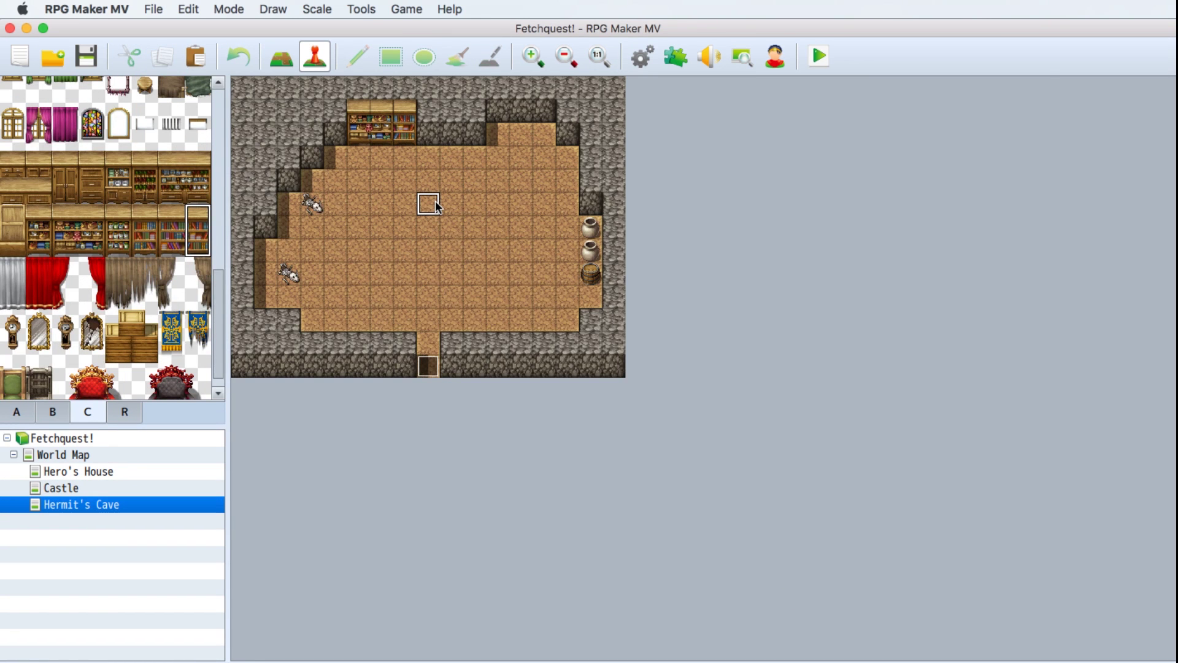
{"action": "right_click", "coordinate": [435, 203]}
{"action": "left_click", "coordinate": [455, 225]}
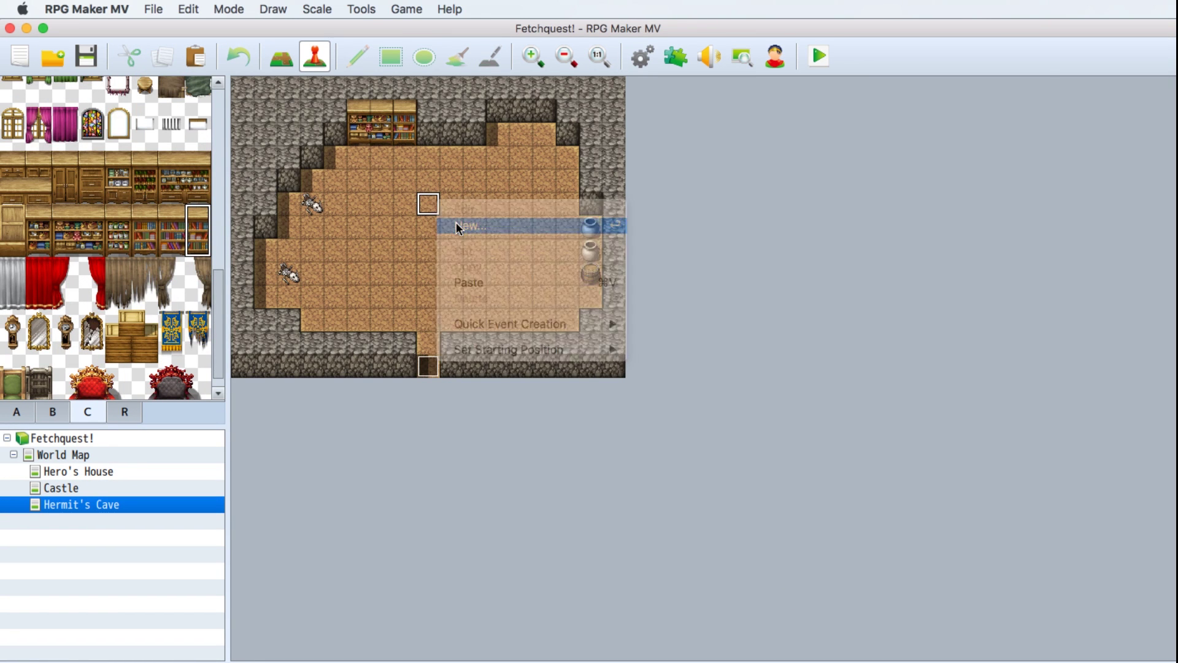
Set the cave event's image to the front-facing bald old man from the People1 character set.
{"action": "double_click", "coordinate": [231, 435]}
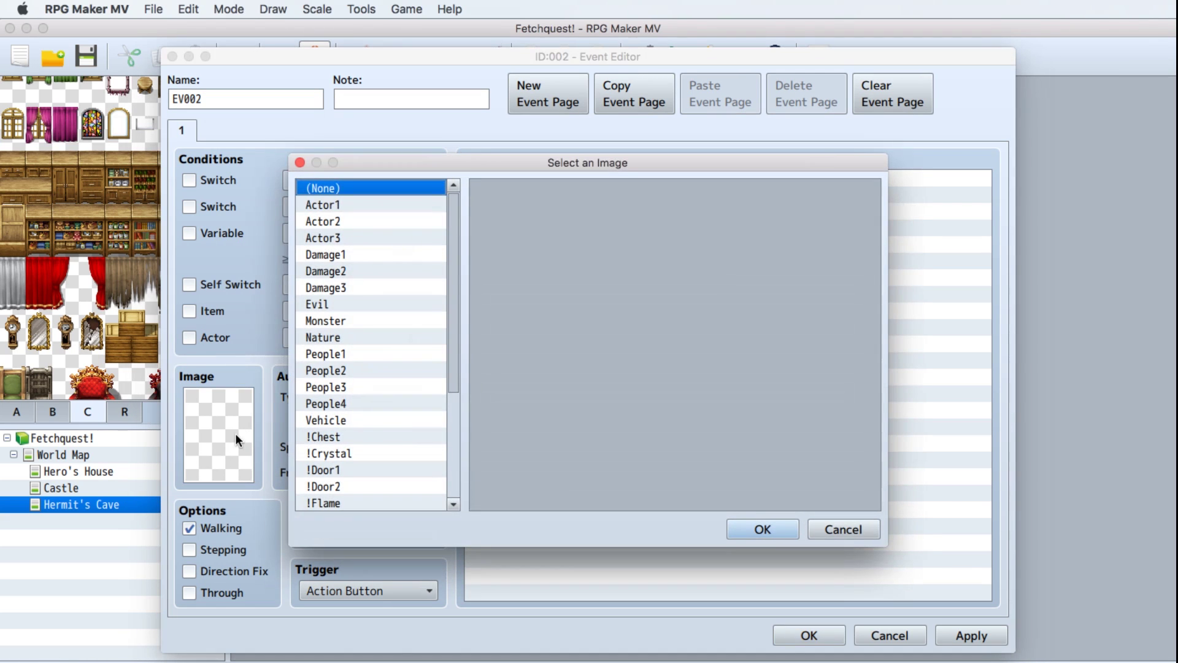
{"action": "left_click", "coordinate": [346, 205]}
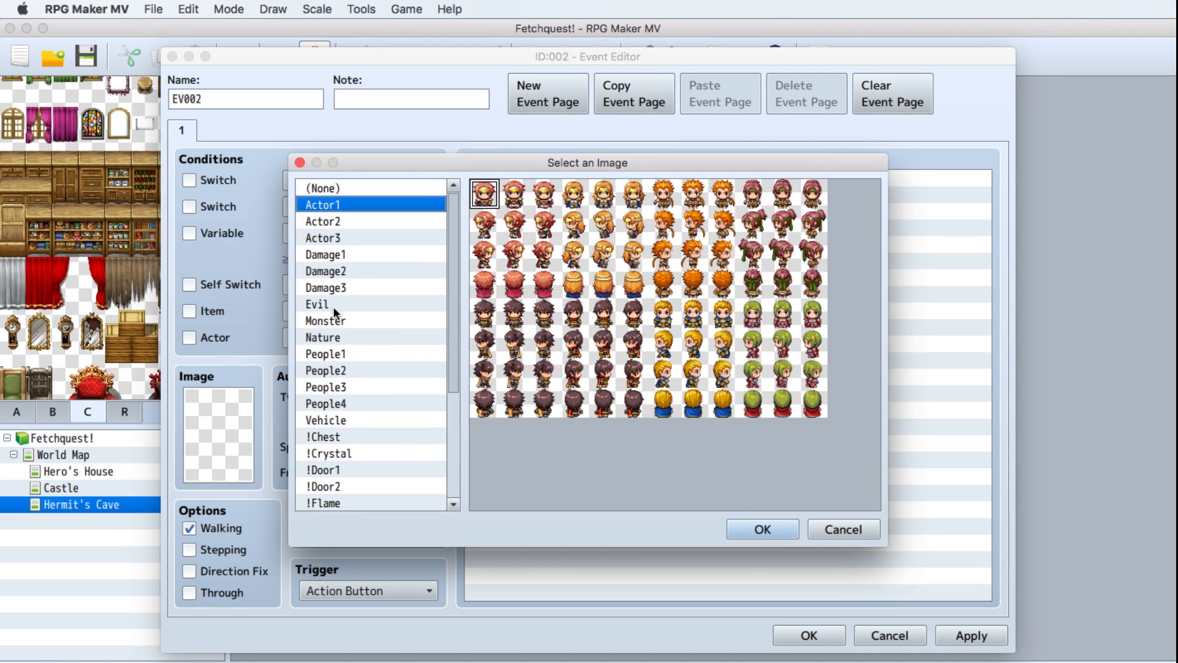
{"action": "left_click", "coordinate": [335, 355]}
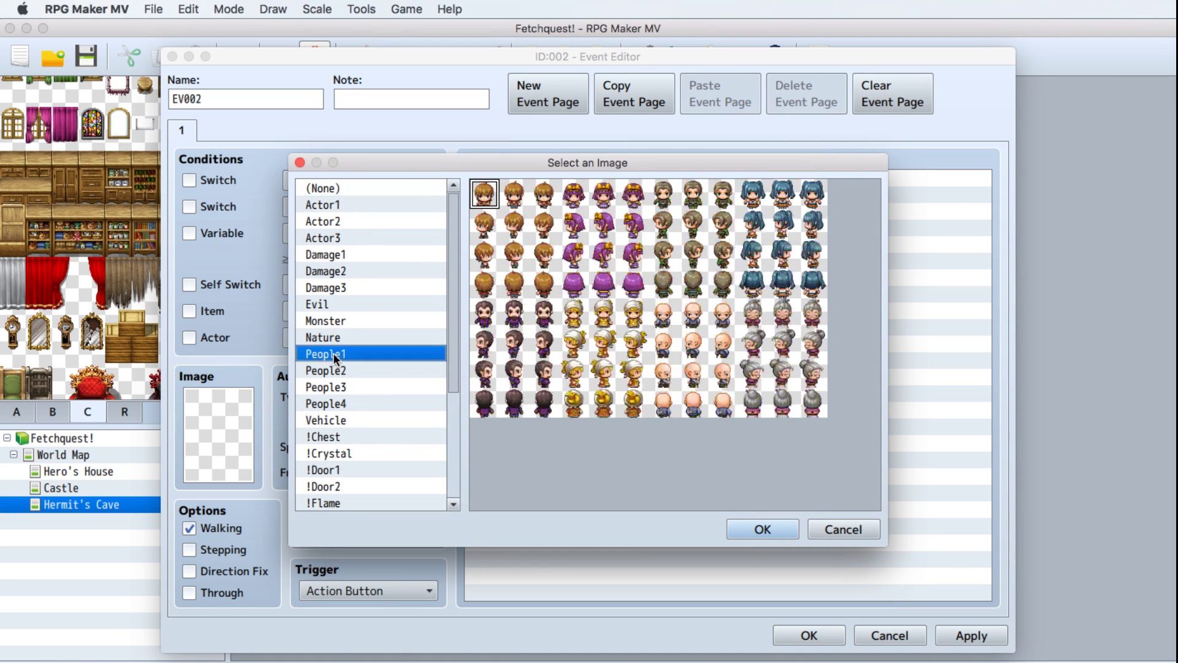
{"action": "left_click", "coordinate": [692, 314]}
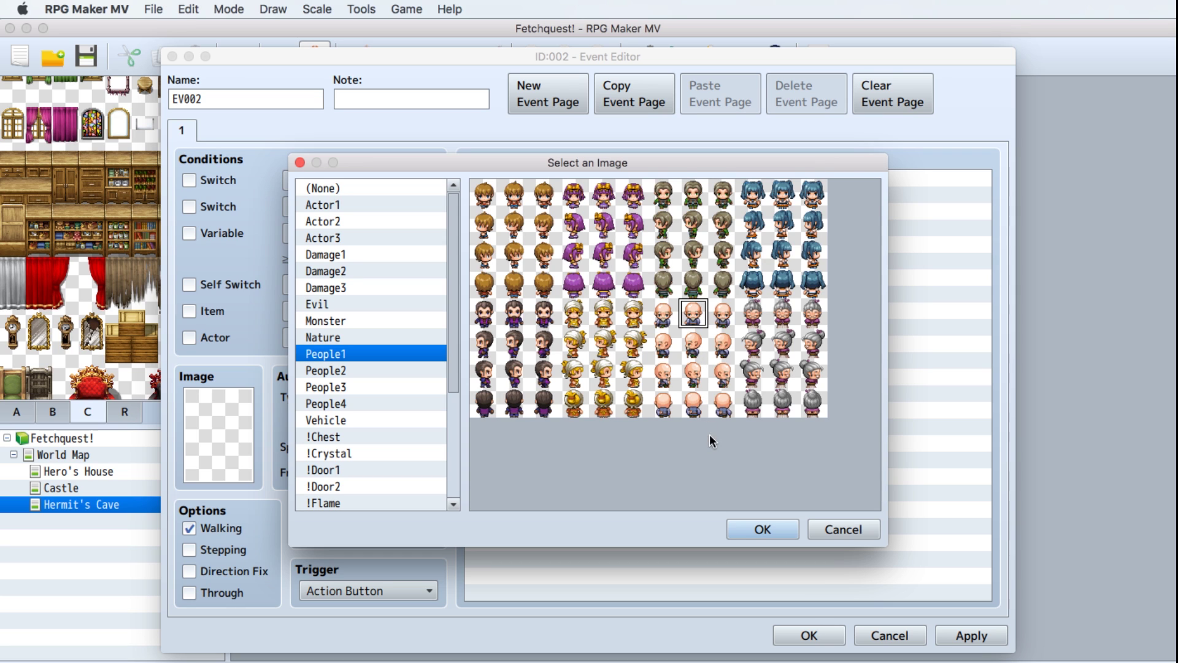
{"action": "left_click", "coordinate": [762, 529]}
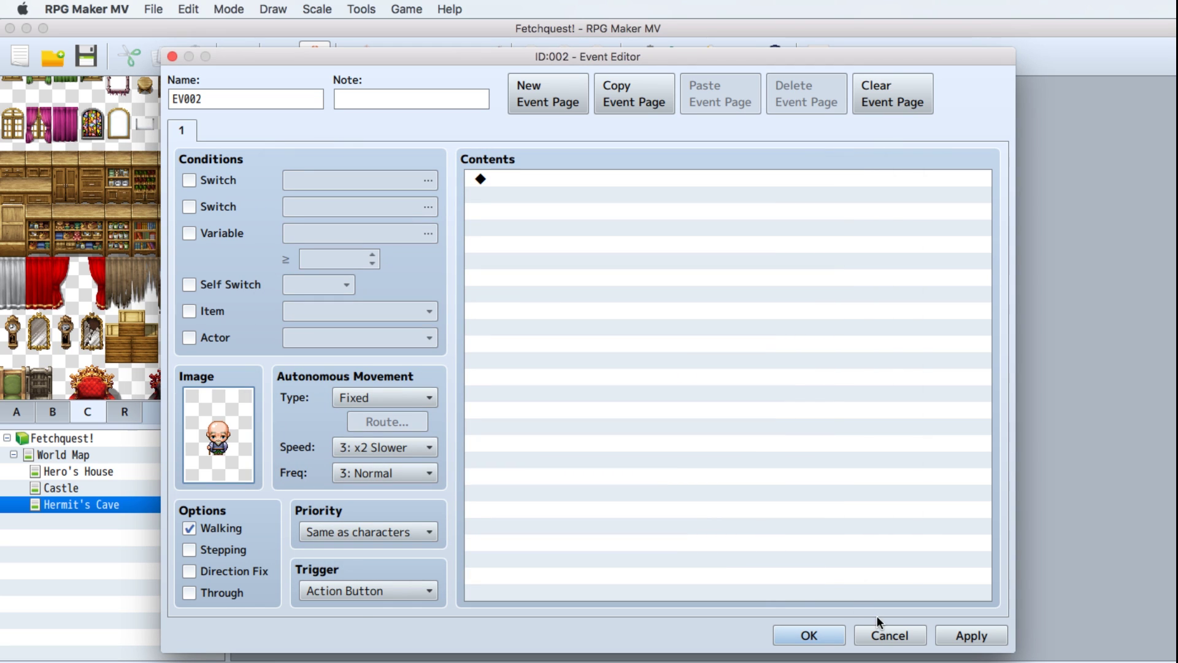
Name the cave event Hermit and save it.
{"action": "double_click", "coordinate": [221, 99]}
{"action": "left_click", "coordinate": [173, 99]}
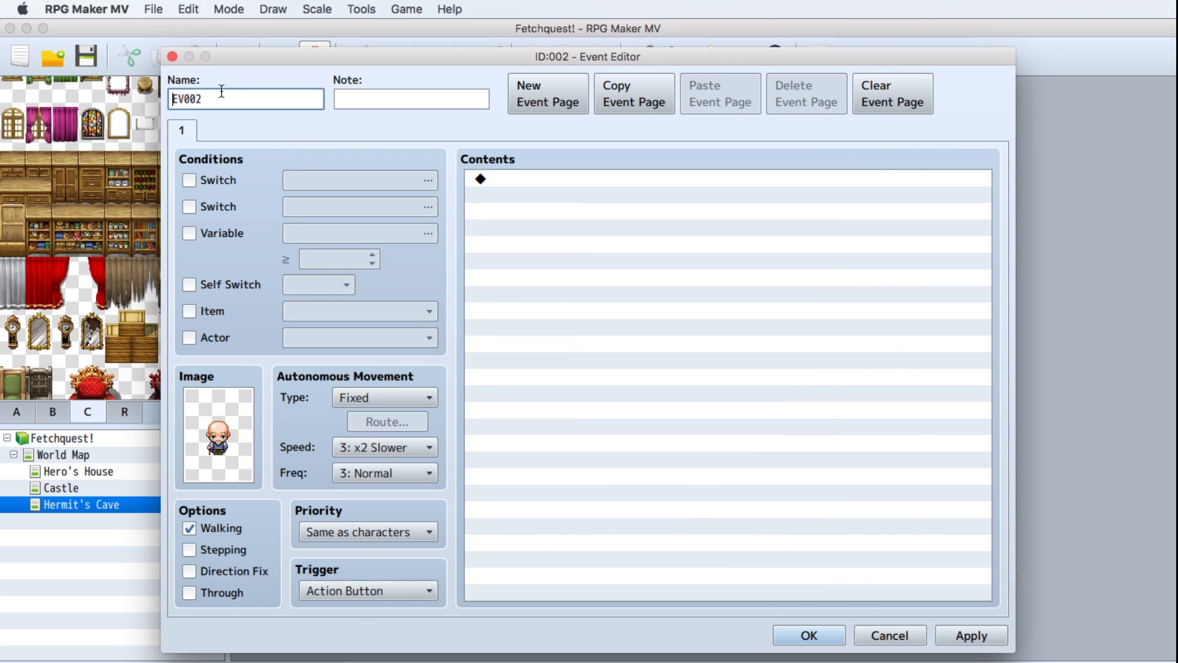
{"action": "left_click_drag", "start_coordinate": [214, 98], "coordinate": [144, 92]}
{"action": "type", "text": "Hermit"}
{"action": "left_click", "coordinate": [812, 639]}
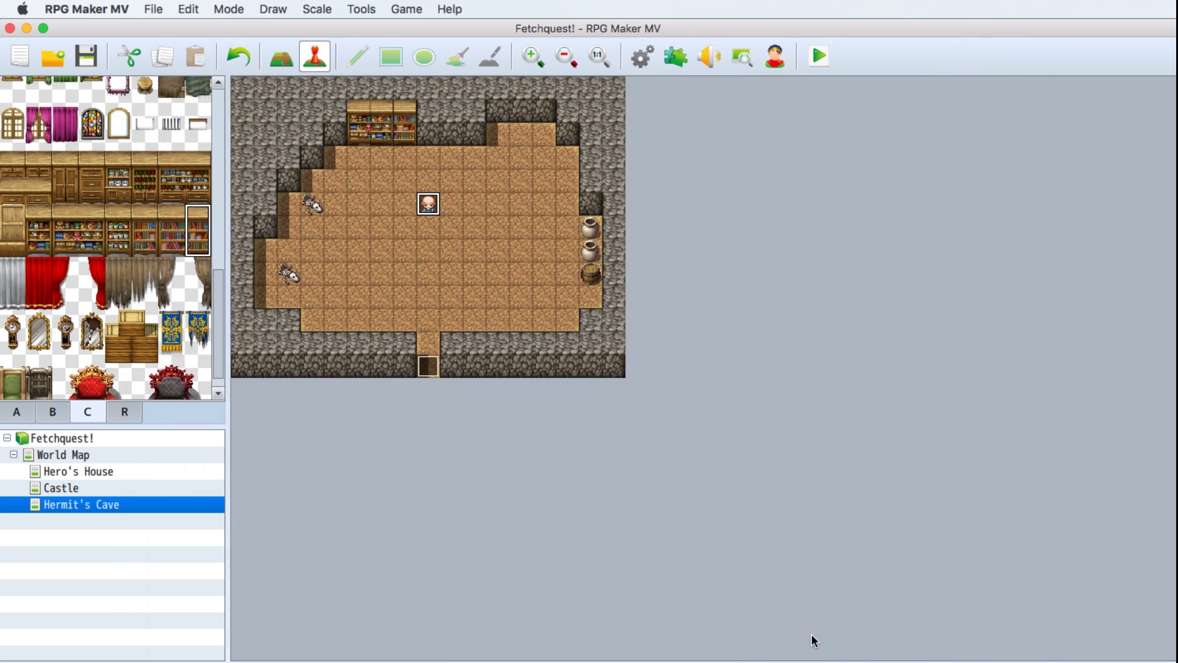
Open the old woman's event beside the table in the Hero's House map for editing.
{"action": "left_click", "coordinate": [100, 455]}
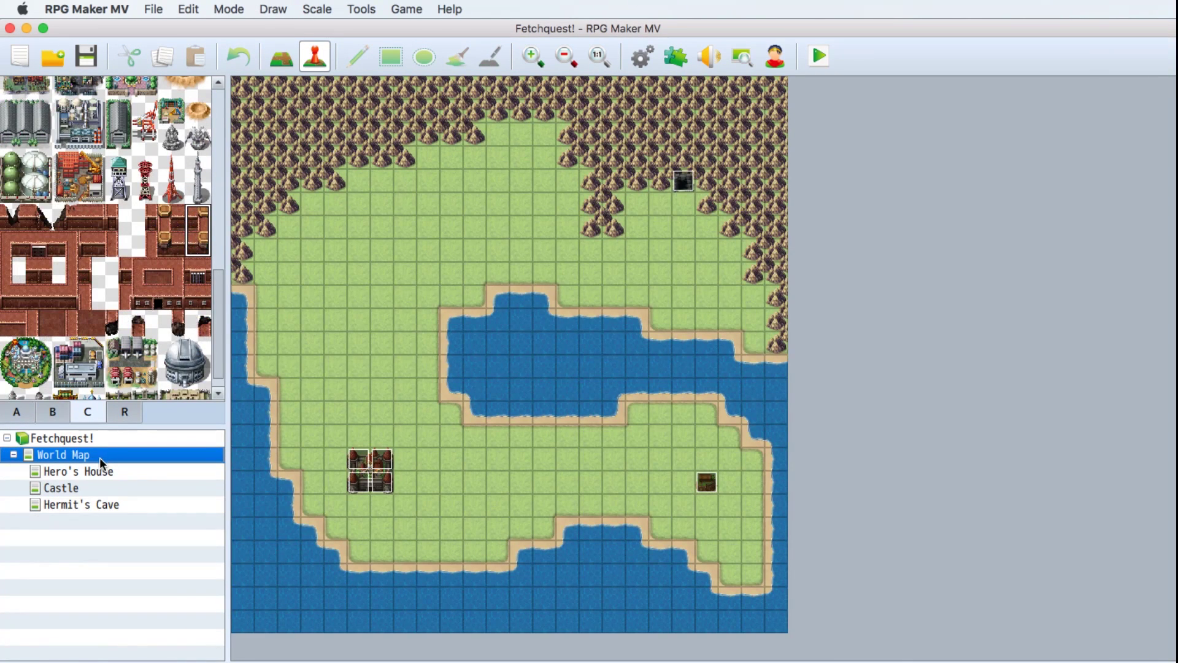
{"action": "left_click", "coordinate": [95, 471]}
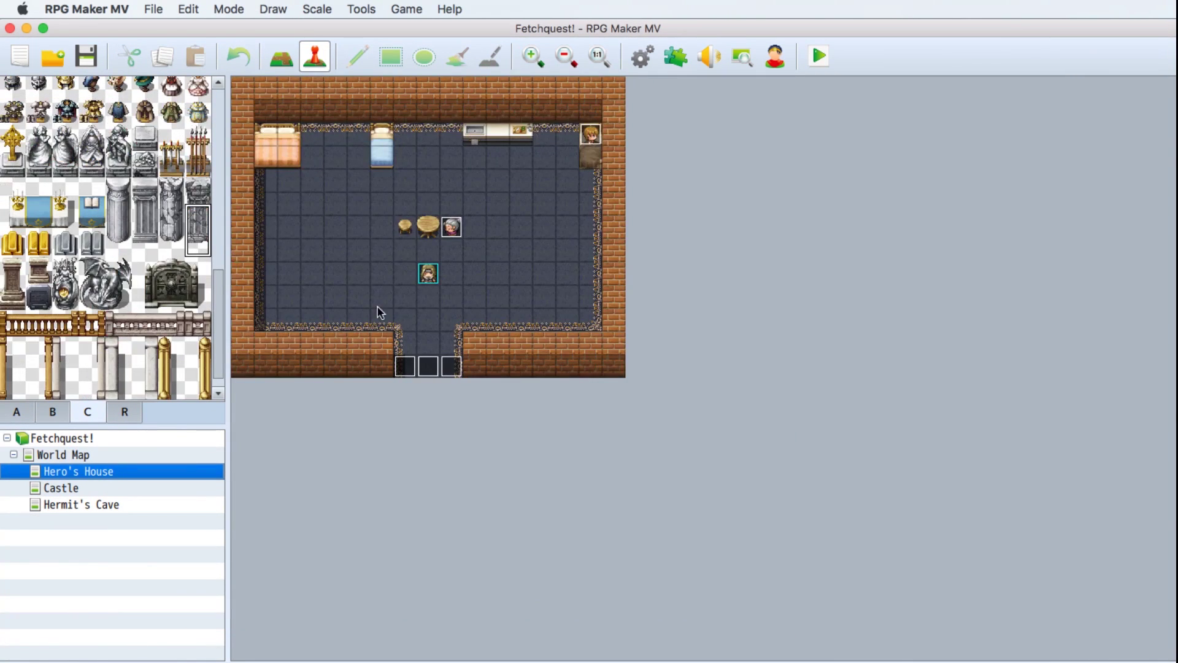
{"action": "left_click", "coordinate": [454, 228]}
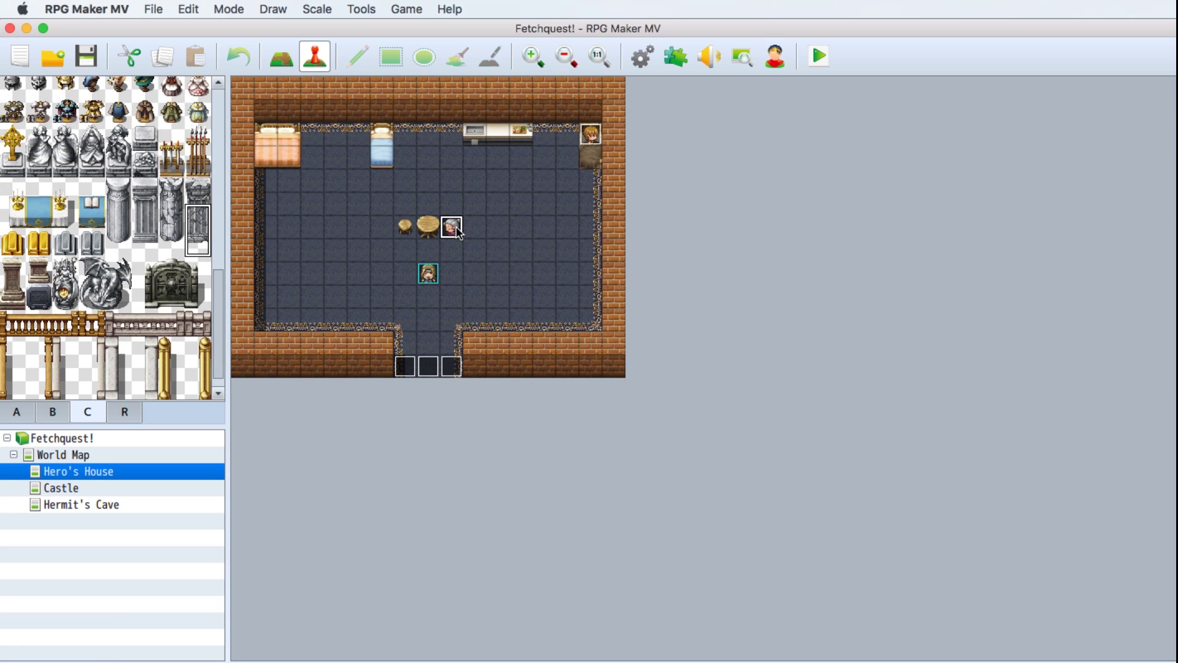
{"action": "right_click", "coordinate": [457, 231]}
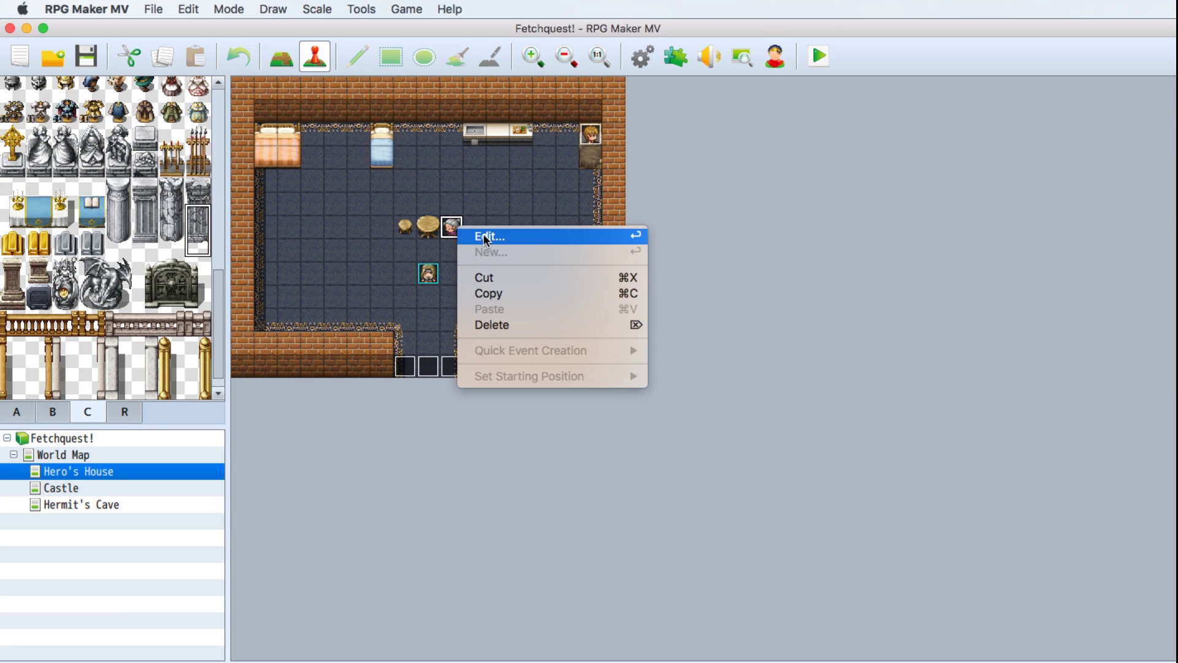
{"action": "left_click", "coordinate": [484, 235]}
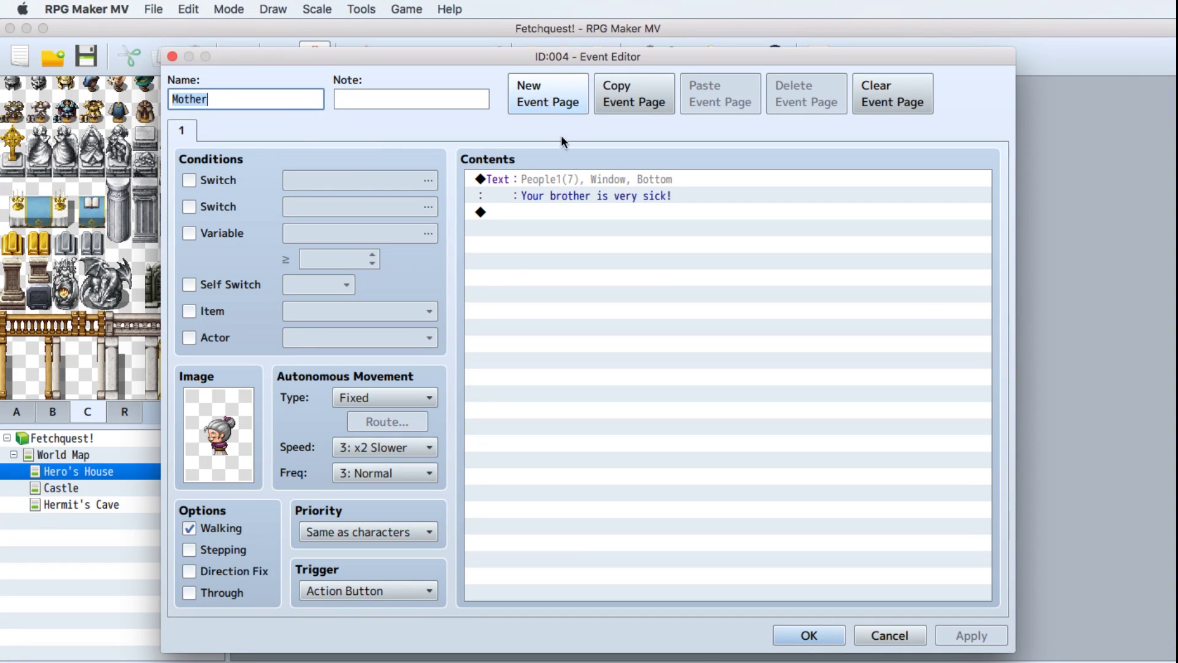
Extend the Mother's dialogue after "Your brother is very sick!" with "Without medicine" and a second line, "he will surely die!".
{"action": "left_click", "coordinate": [595, 196]}
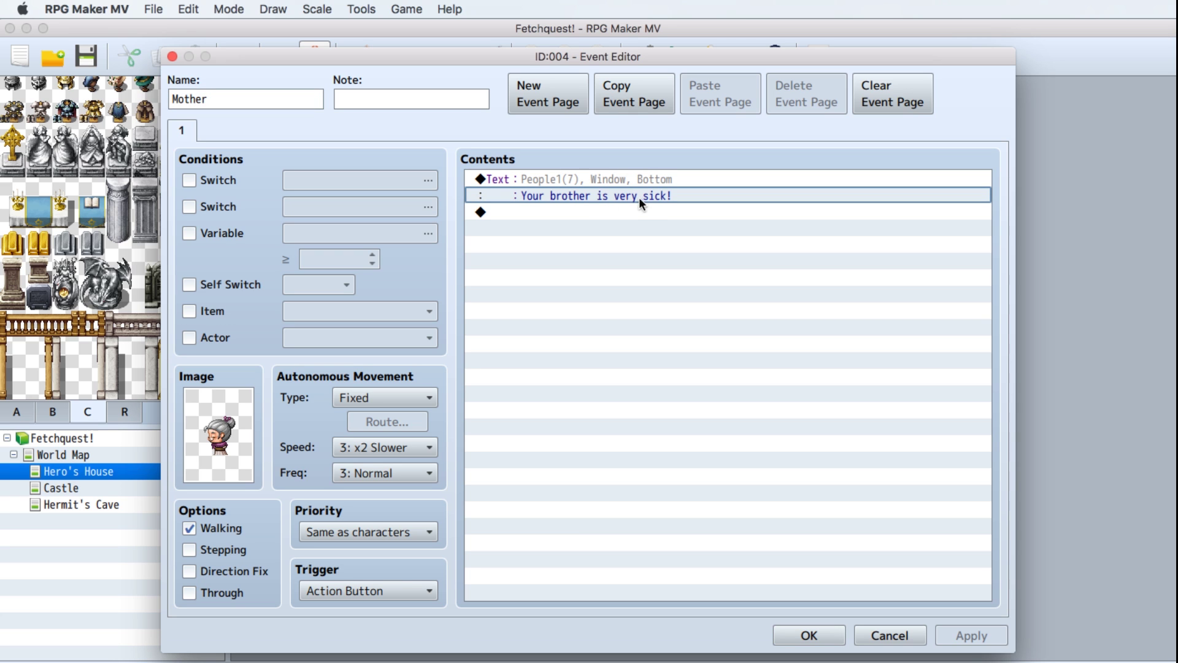
{"action": "left_click", "coordinate": [632, 180]}
{"action": "right_click", "coordinate": [632, 179]}
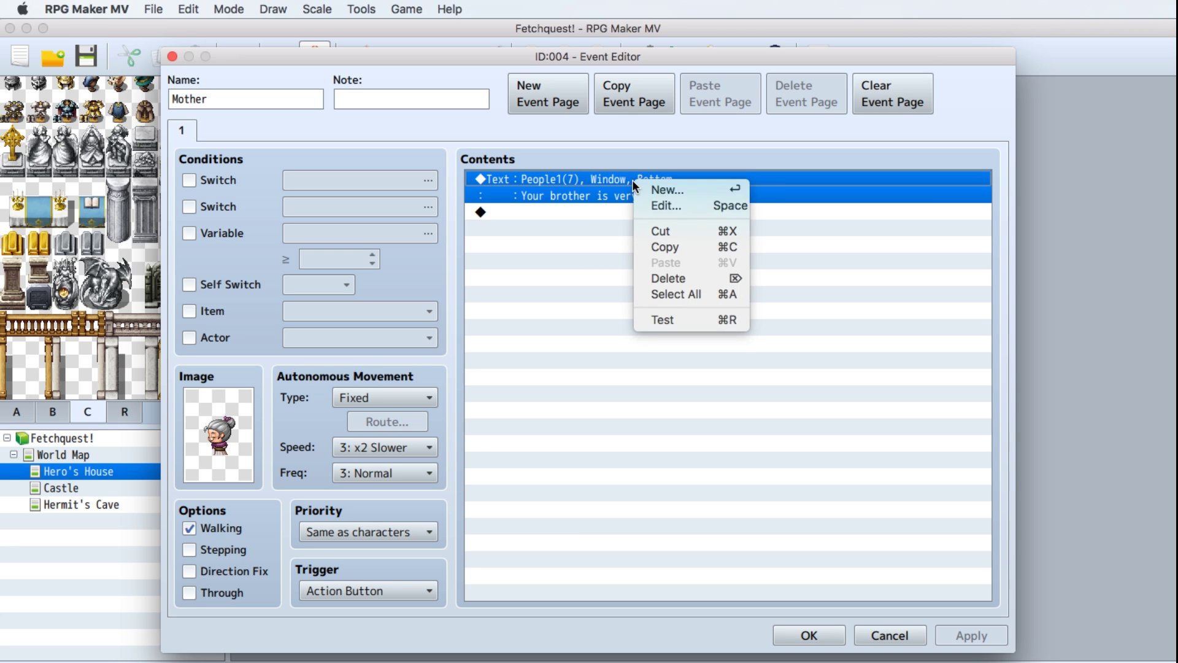
{"action": "left_click", "coordinate": [663, 206]}
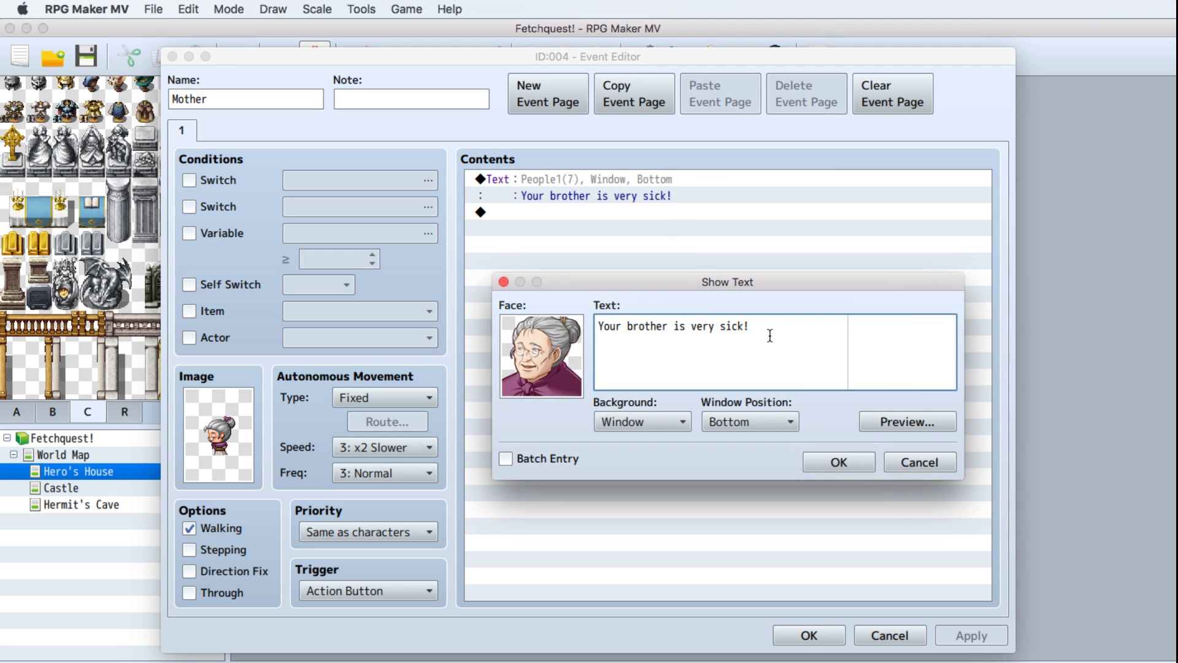
{"action": "left_click", "coordinate": [763, 321]}
{"action": "type", "text": "Without"}
{"action": "type", "text": " medicin"}
{"action": "type", "text": "e"}
{"action": "key", "text": "Return"}
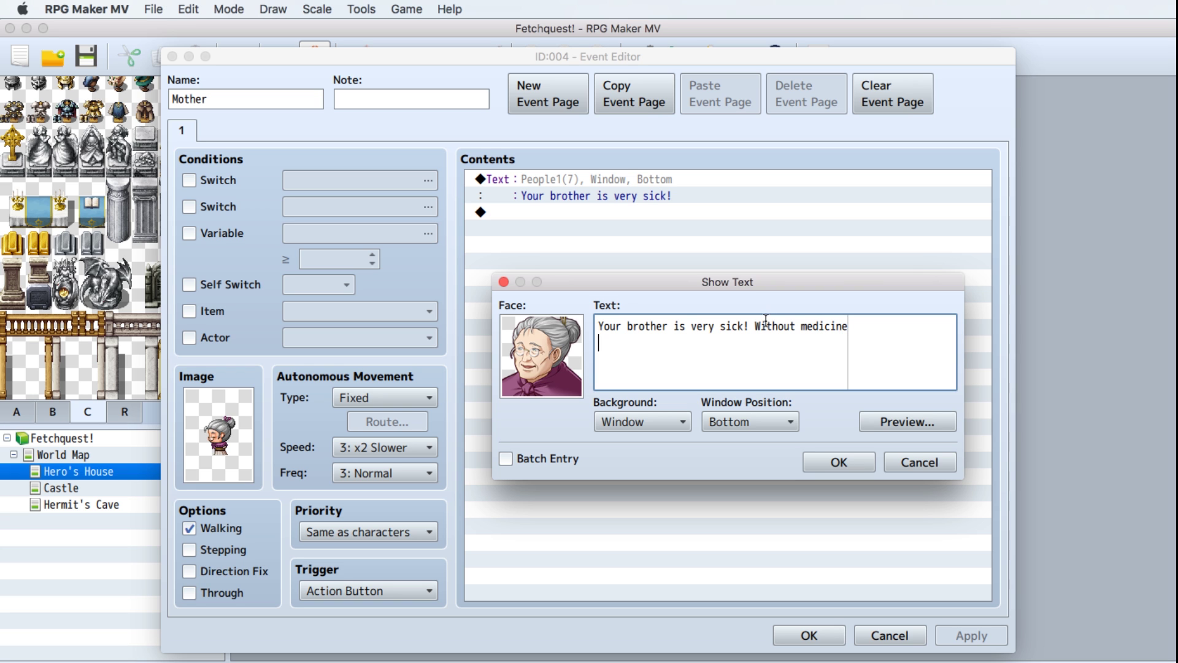
{"action": "type", "text": "he will surely die!"}
Preview the Mother's message window and accept the edited text.
{"action": "left_click", "coordinate": [906, 424]}
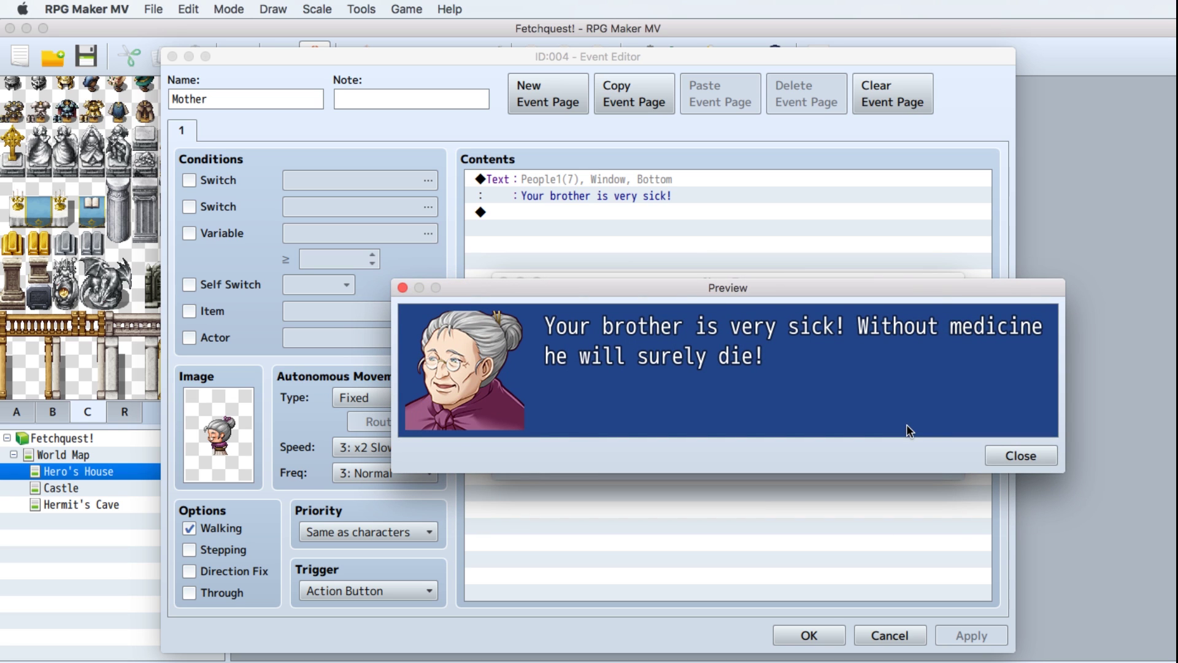
{"action": "left_click", "coordinate": [1019, 455]}
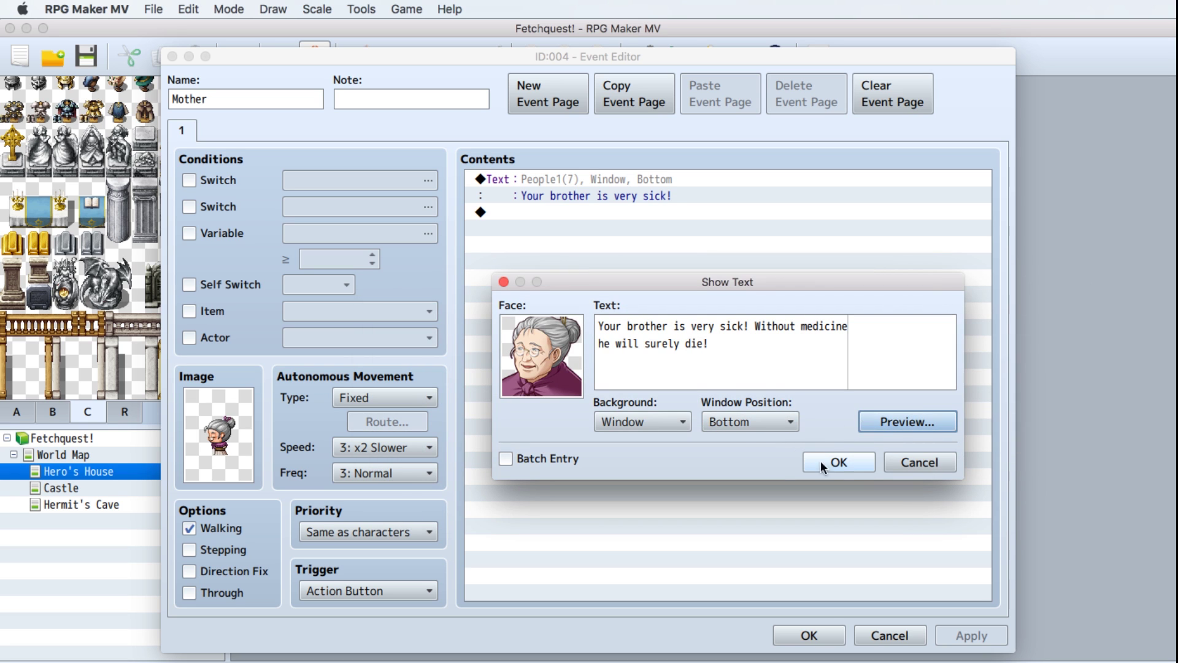
{"action": "left_click", "coordinate": [853, 466]}
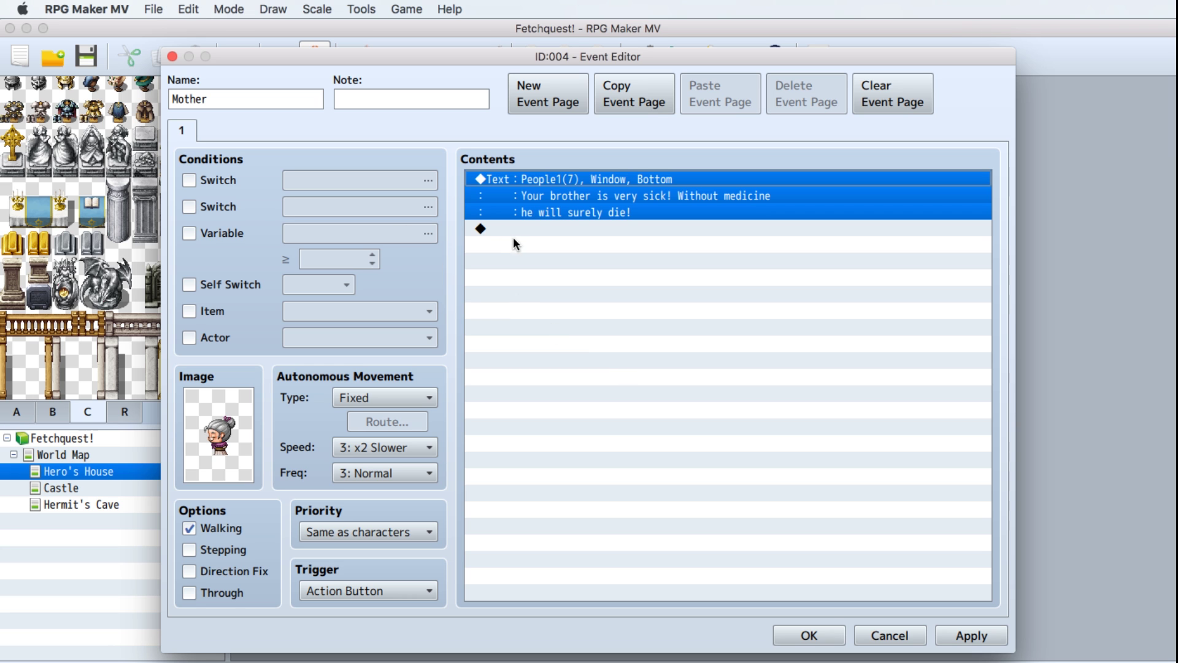
Add a second Mother event page that requires the Medicine item and uses the front-facing grey-haired woman from People1 as its image.
{"action": "left_click", "coordinate": [538, 89]}
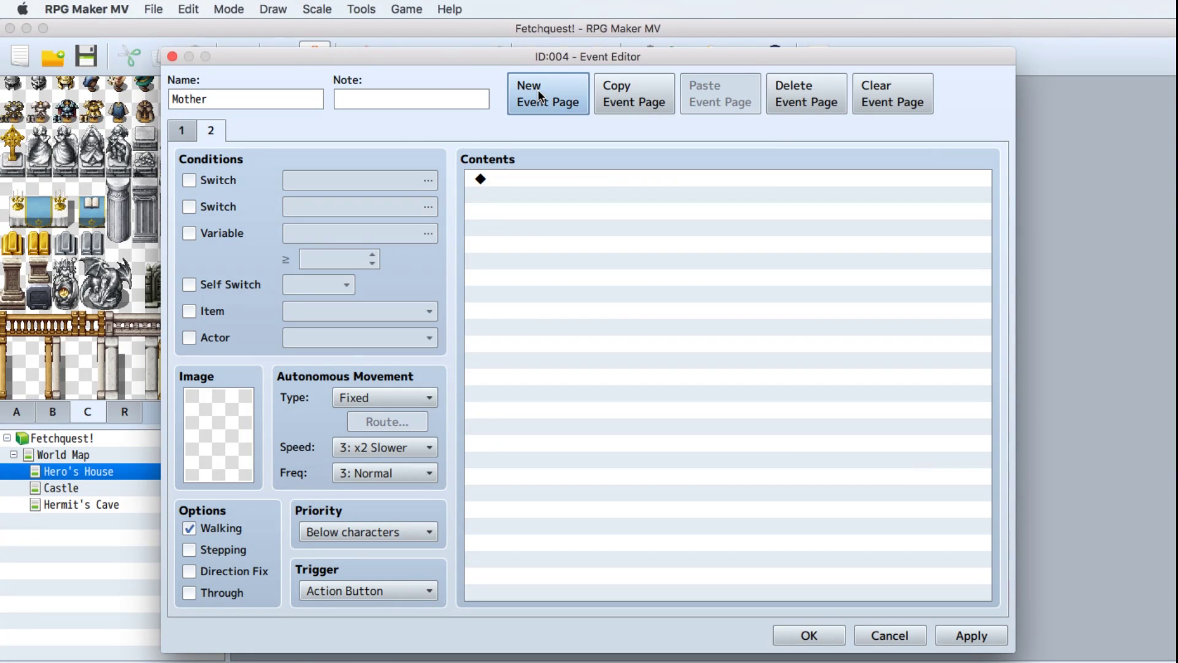
{"action": "left_click", "coordinate": [189, 311]}
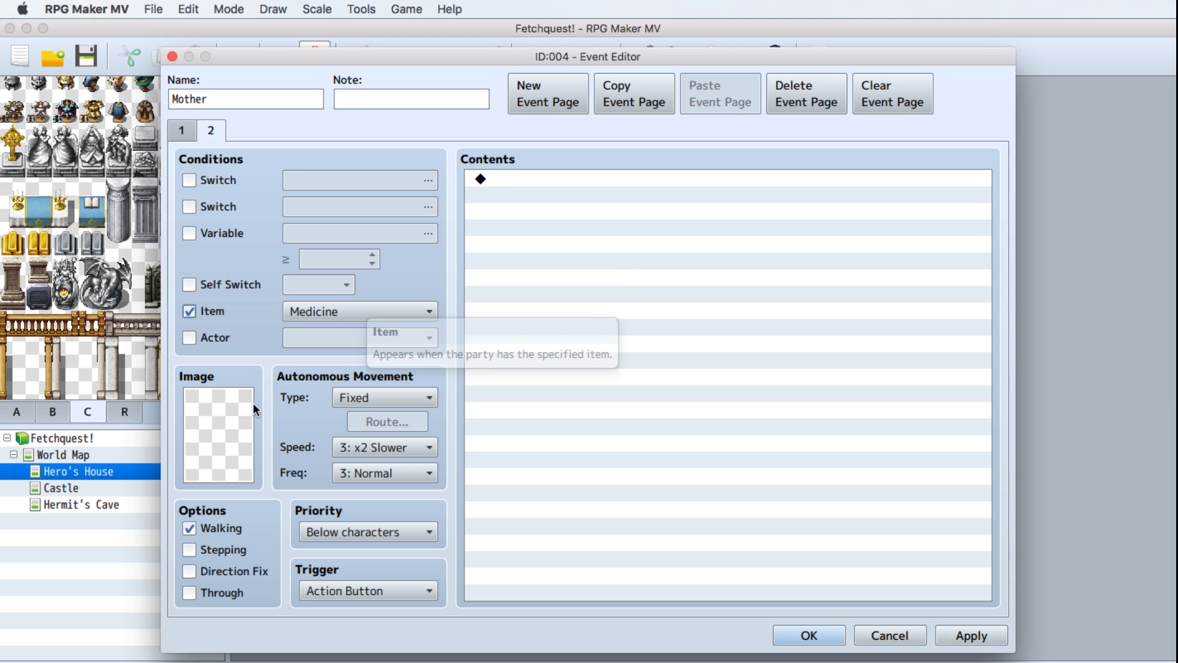
{"action": "double_click", "coordinate": [227, 429]}
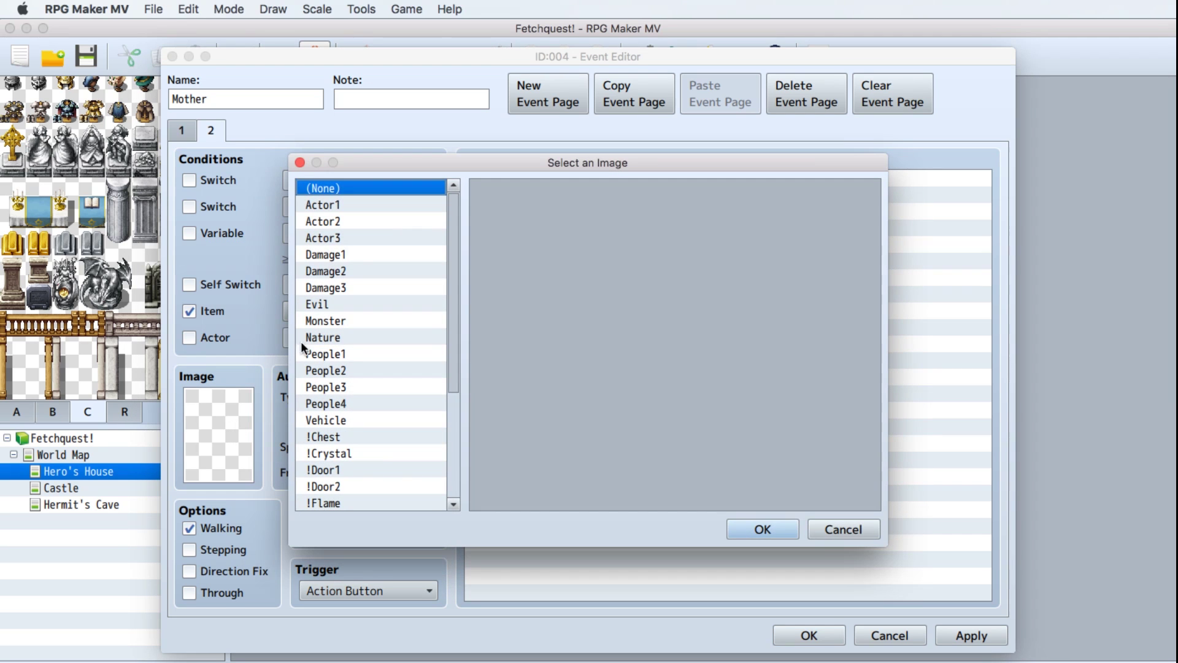
{"action": "left_click", "coordinate": [335, 354]}
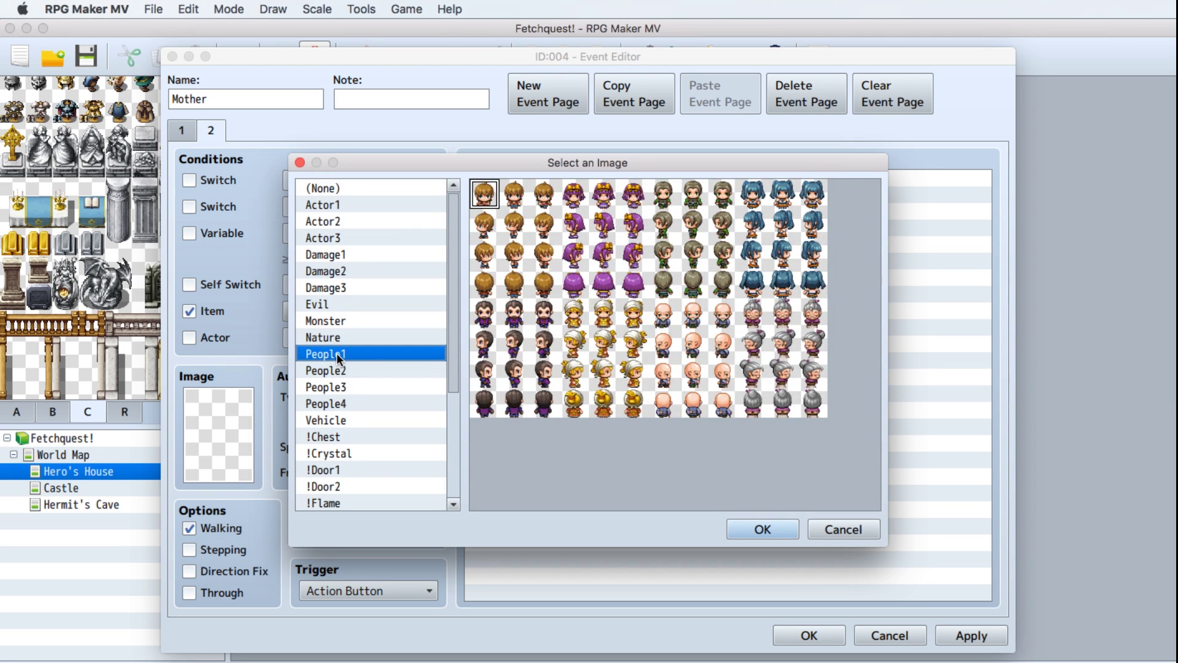
{"action": "left_click", "coordinate": [785, 317]}
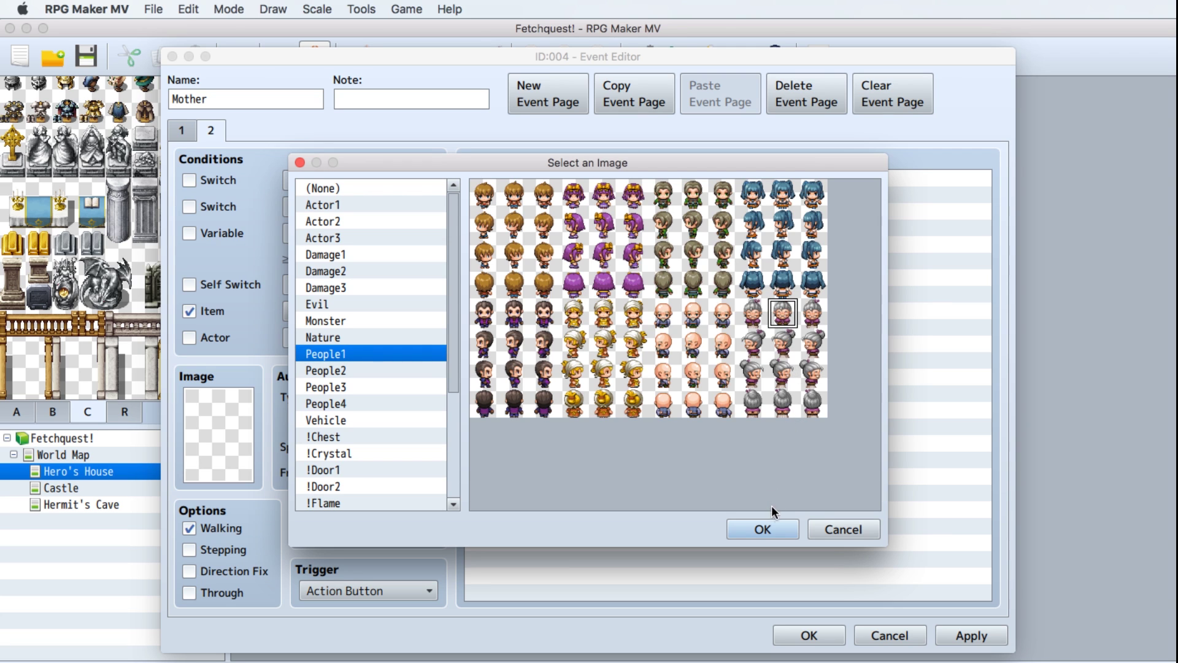
{"action": "left_click", "coordinate": [767, 522]}
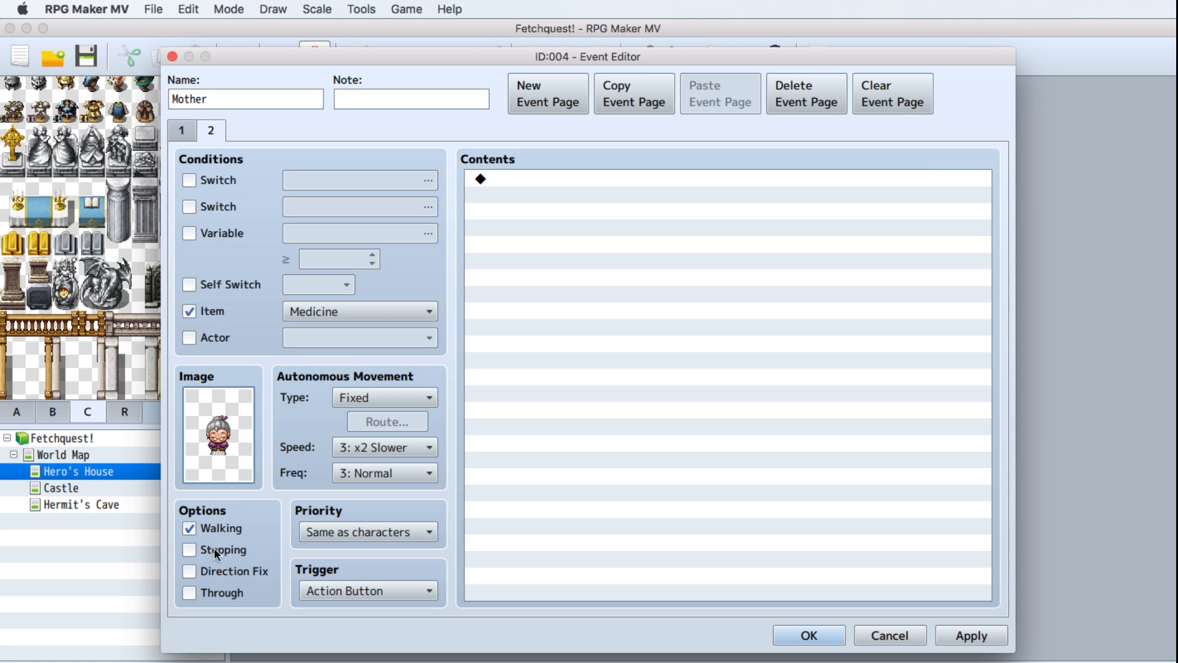
Turn off the walking animation on the Mother's second event page.
{"action": "left_click", "coordinate": [189, 527]}
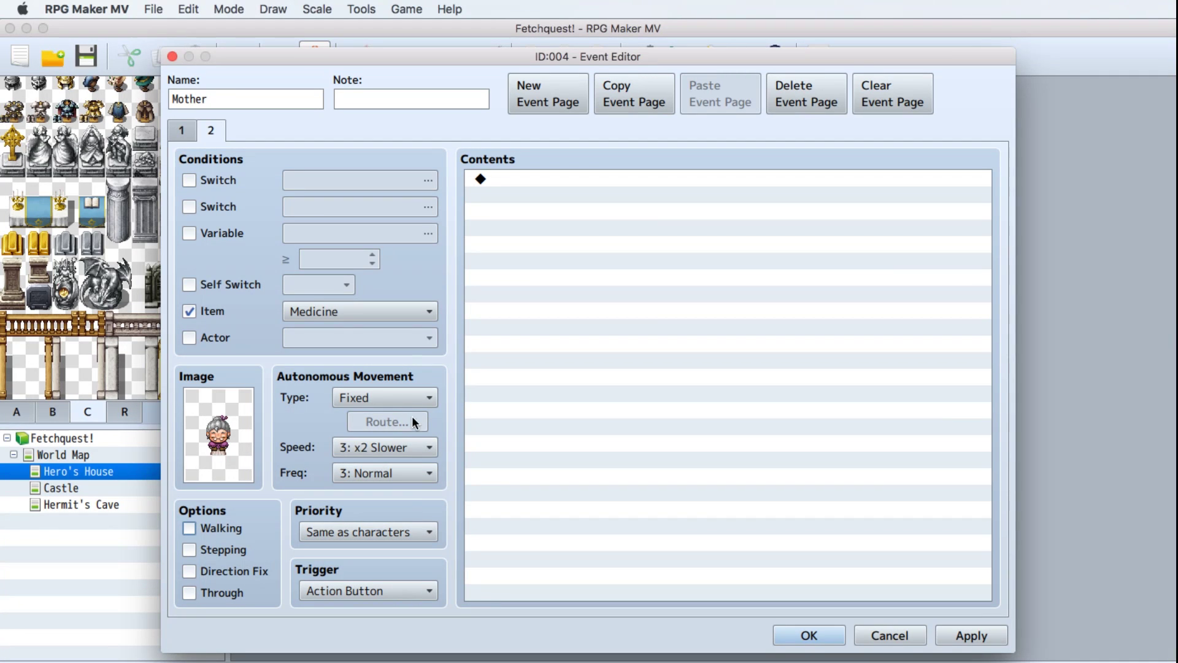
{"action": "left_click", "coordinate": [422, 399]}
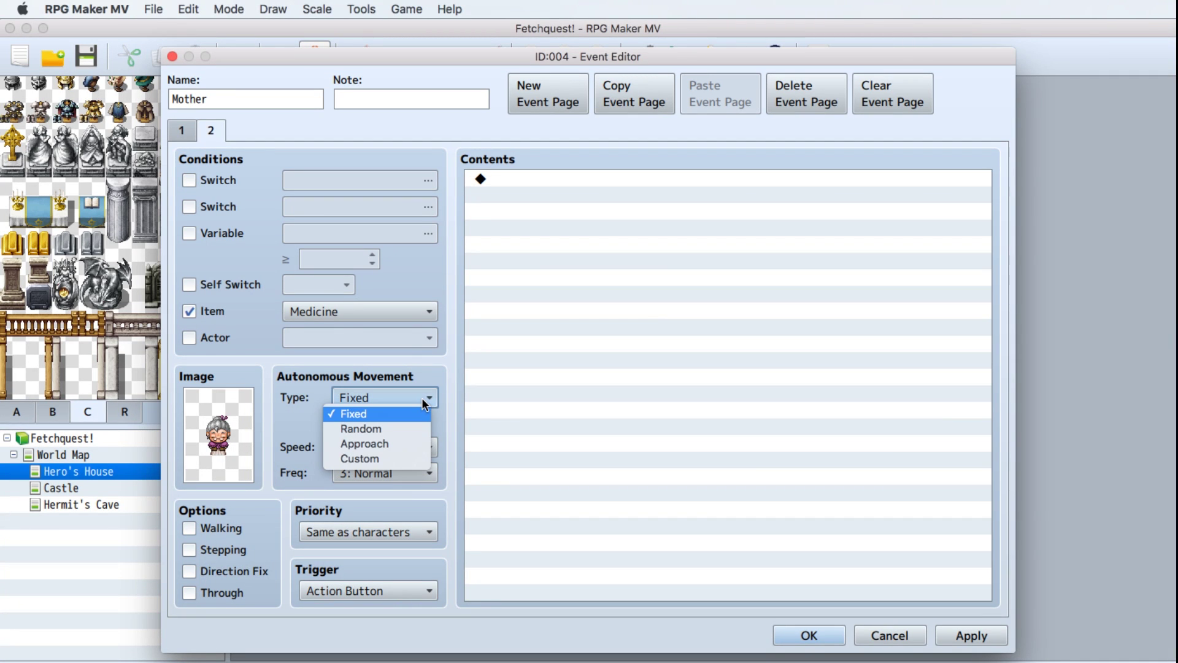
{"action": "left_click", "coordinate": [450, 399]}
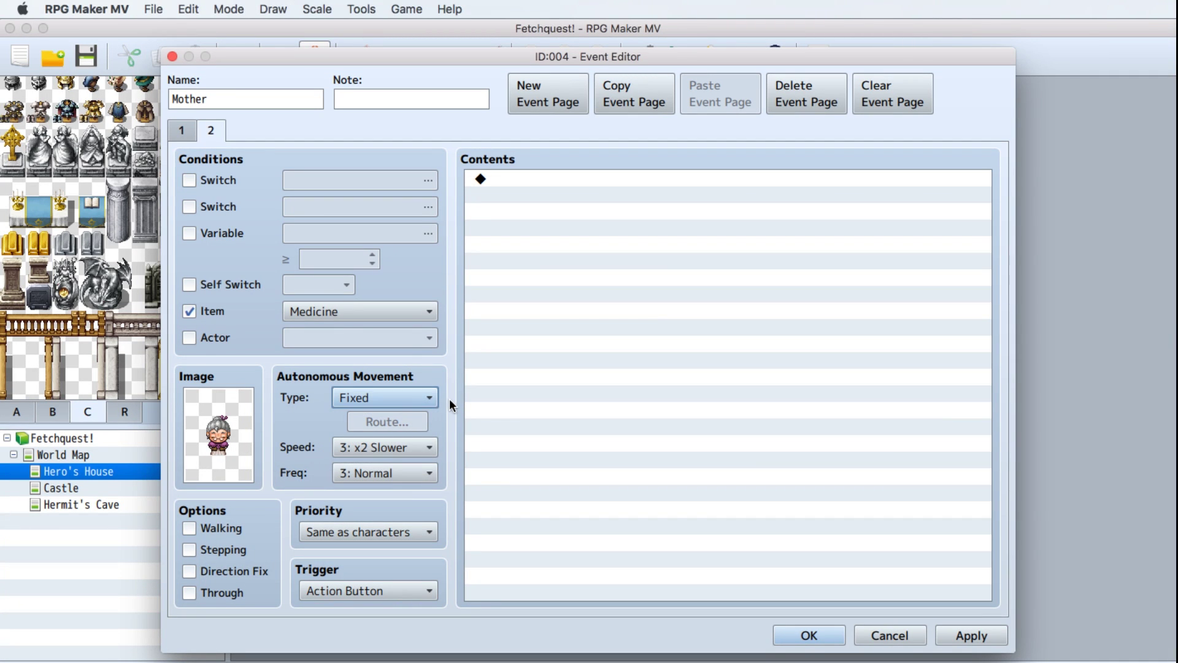
Start a Show Text command on the Mother's second page with the grey-haired old woman's face from People1.
{"action": "double_click", "coordinate": [531, 180]}
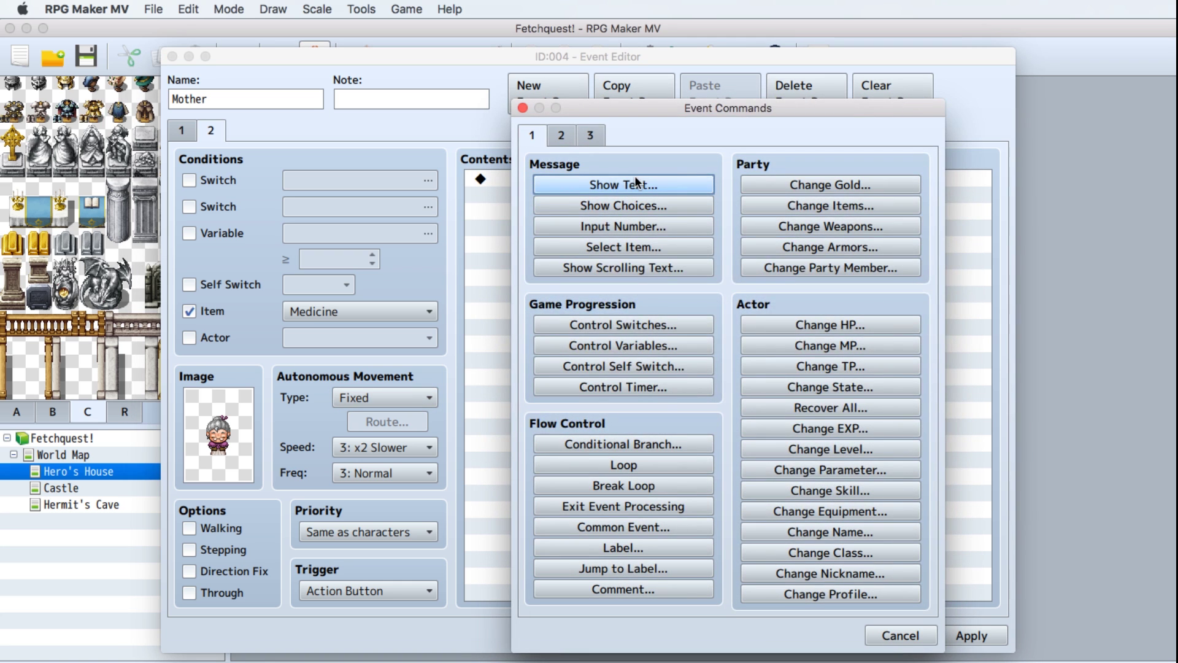
{"action": "left_click", "coordinate": [635, 182]}
{"action": "double_click", "coordinate": [544, 337]}
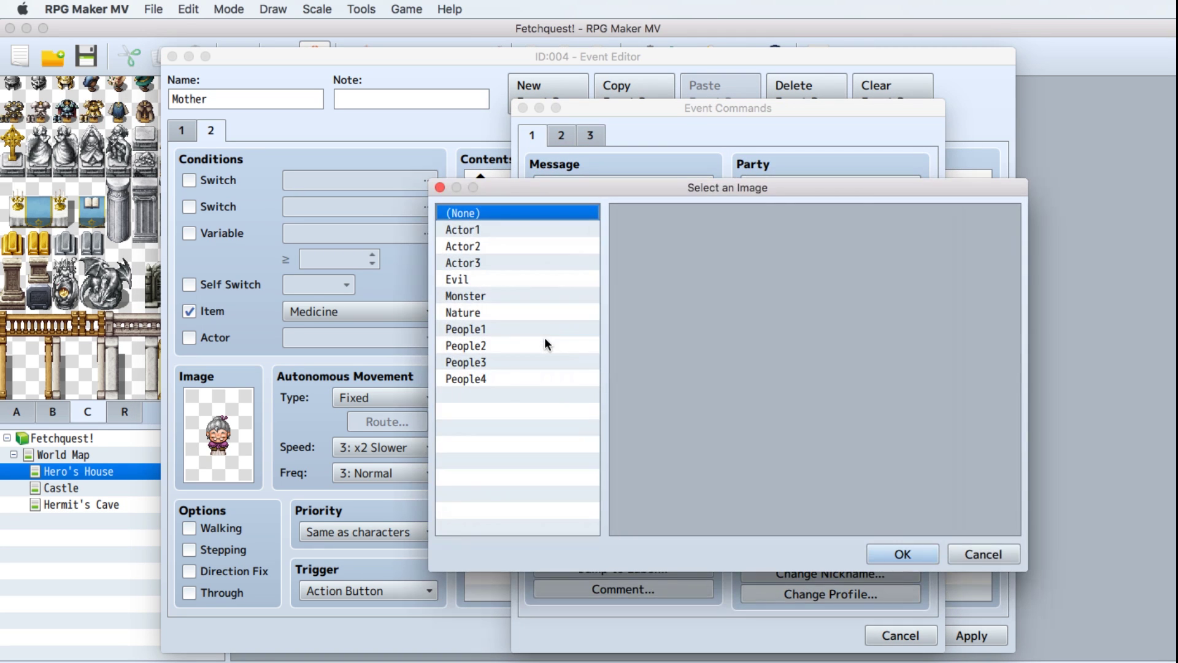
{"action": "left_click", "coordinate": [477, 332]}
{"action": "left_click", "coordinate": [859, 322]}
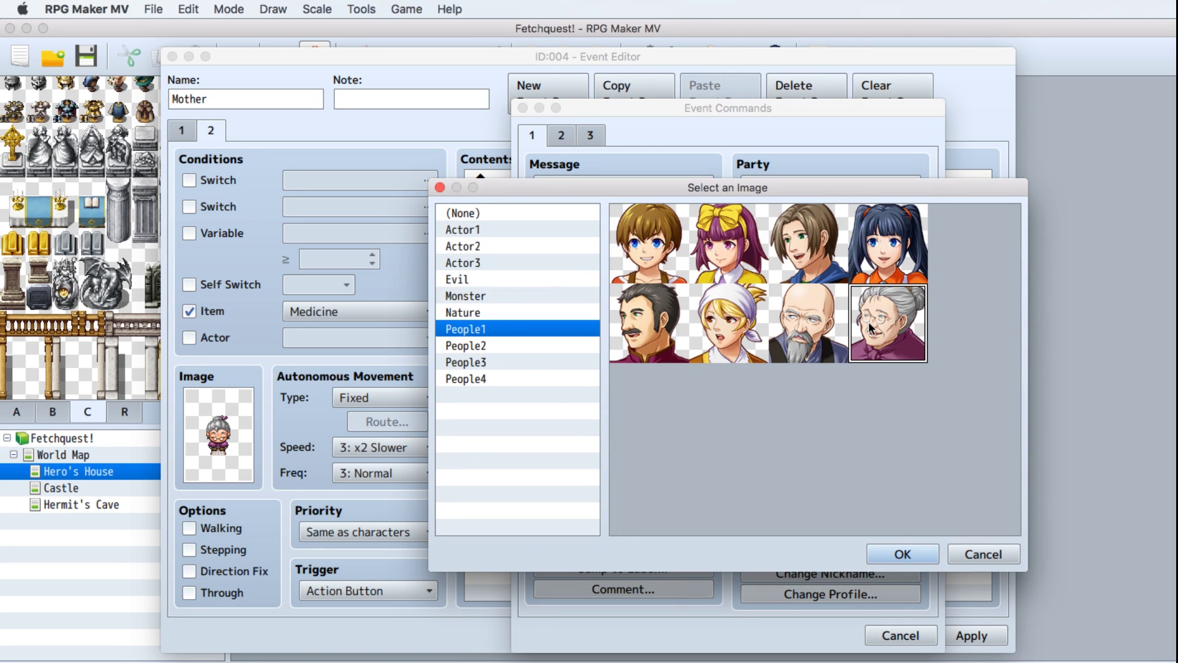
{"action": "left_click", "coordinate": [898, 552]}
Write the message "Thank goodness you found some medicine!", "Give it to your brother.", "You are the best bearded daughter!" on three lines and save the Mother event.
{"action": "left_click", "coordinate": [677, 351]}
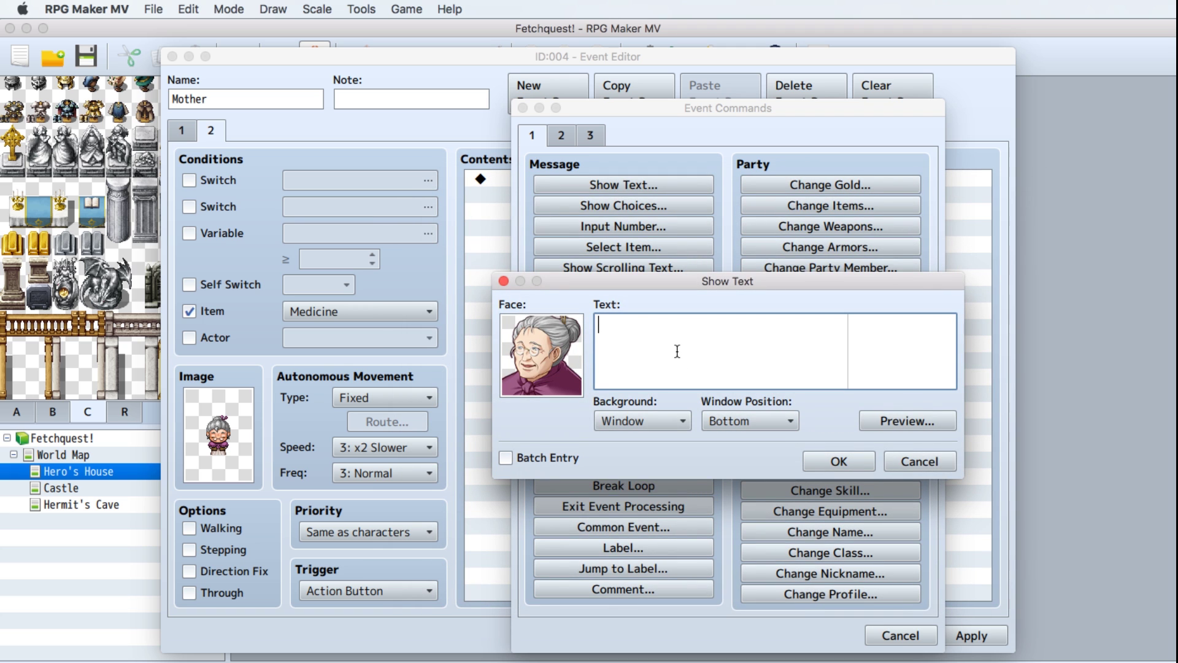
{"action": "type", "text": "Thank goodness you "}
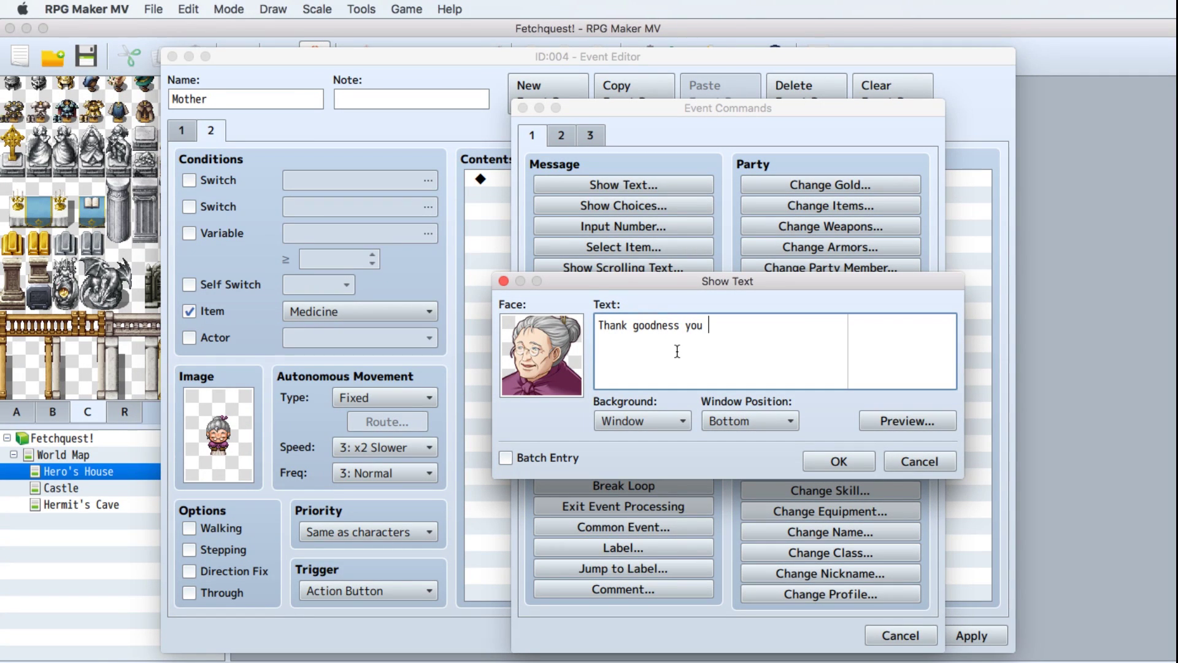
{"action": "type", "text": "found some medicine"}
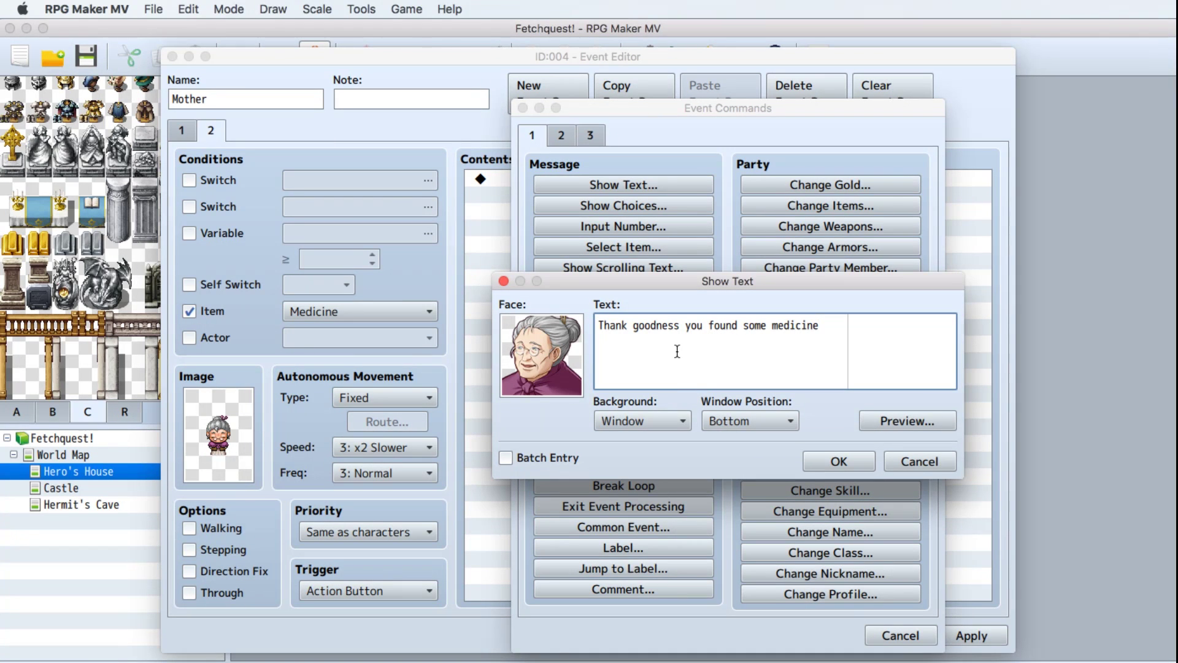
{"action": "type", "text": "!"}
{"action": "key", "text": "Return"}
{"action": "type", "text": "Give it to your brother."}
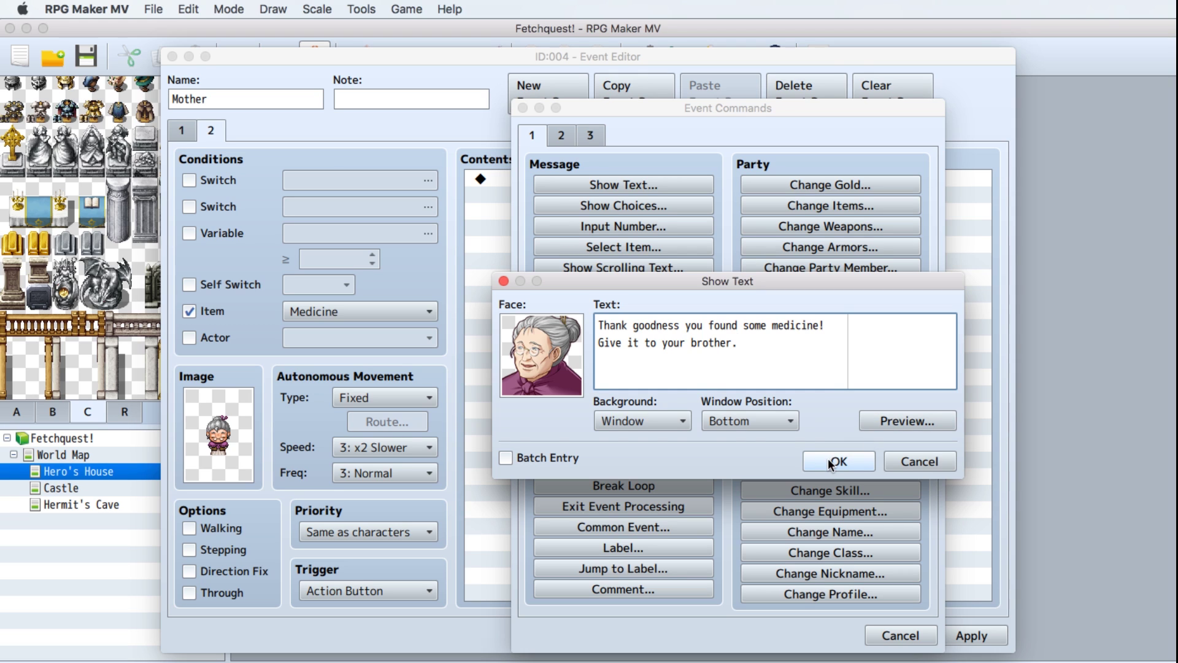
{"action": "key", "text": "Return"}
{"action": "type", "text": "You a"}
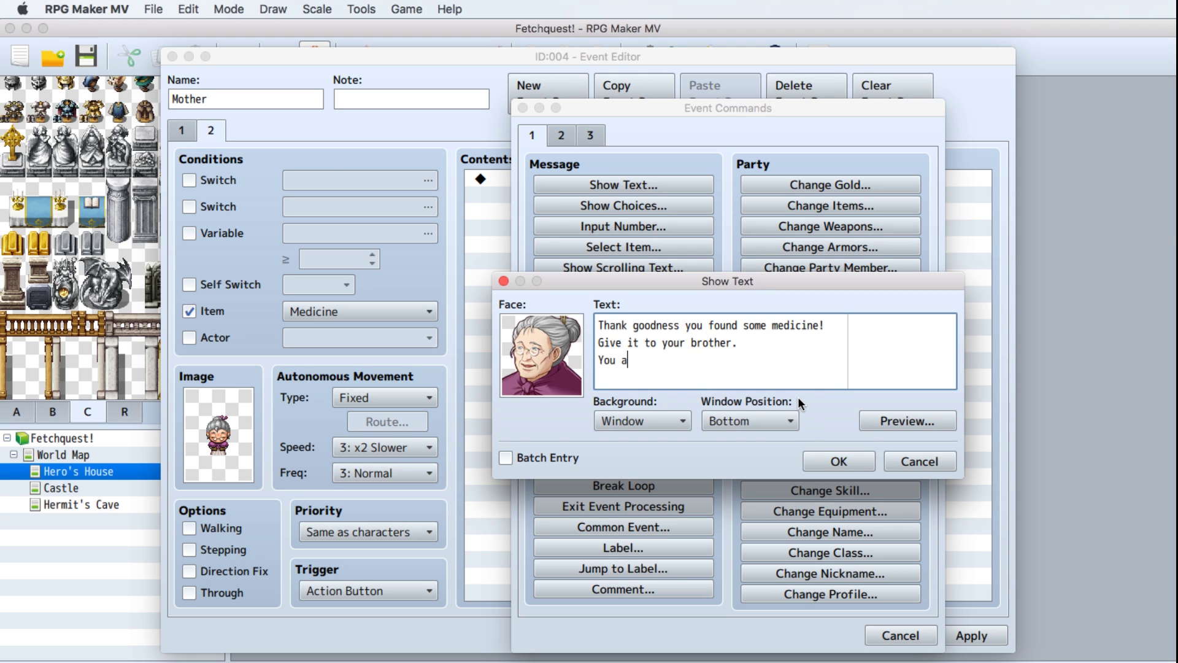
{"action": "type", "text": "re the best bearded d"}
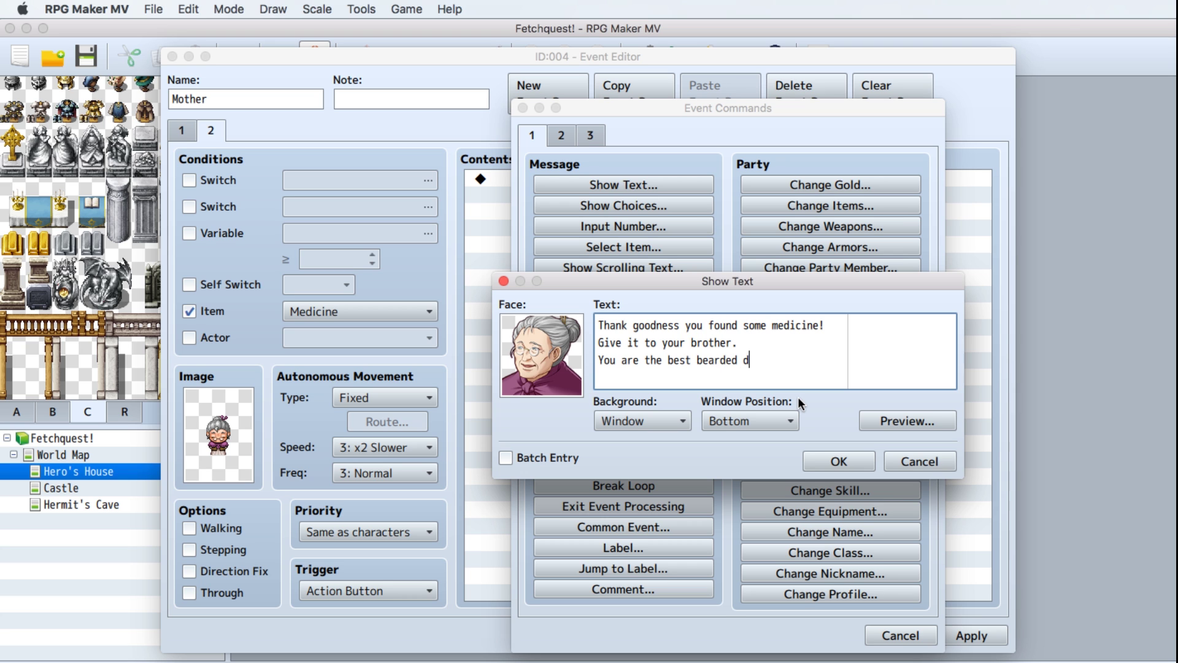
{"action": "type", "text": "aughter!"}
{"action": "left_click", "coordinate": [838, 462]}
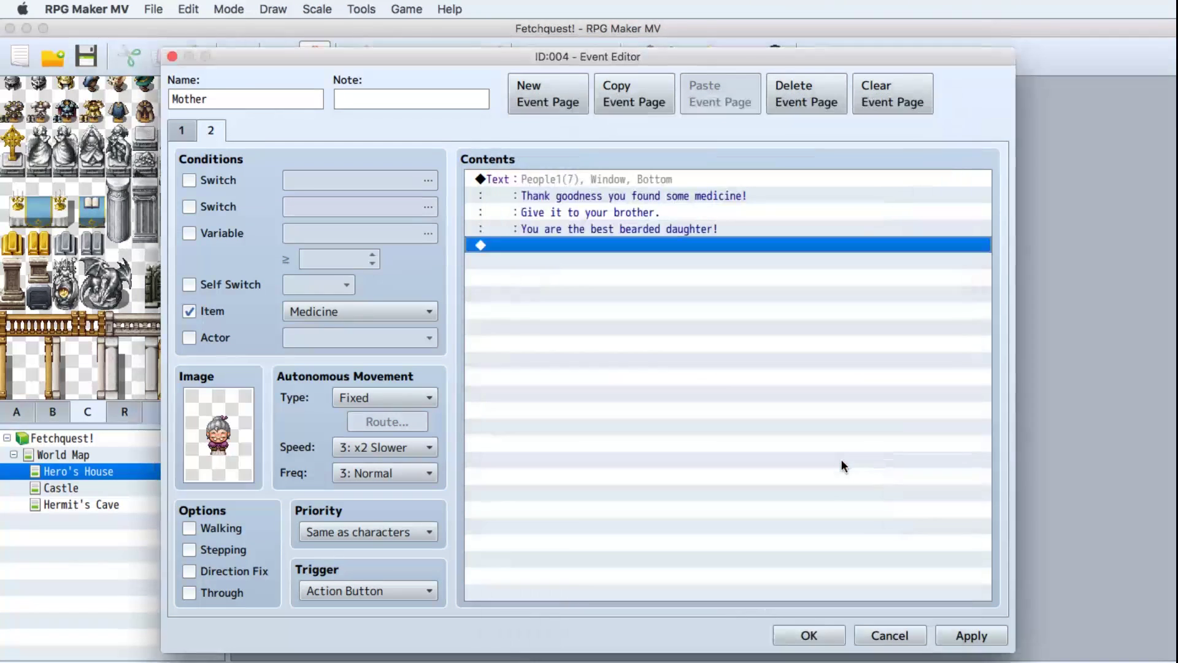
{"action": "left_click", "coordinate": [969, 636]}
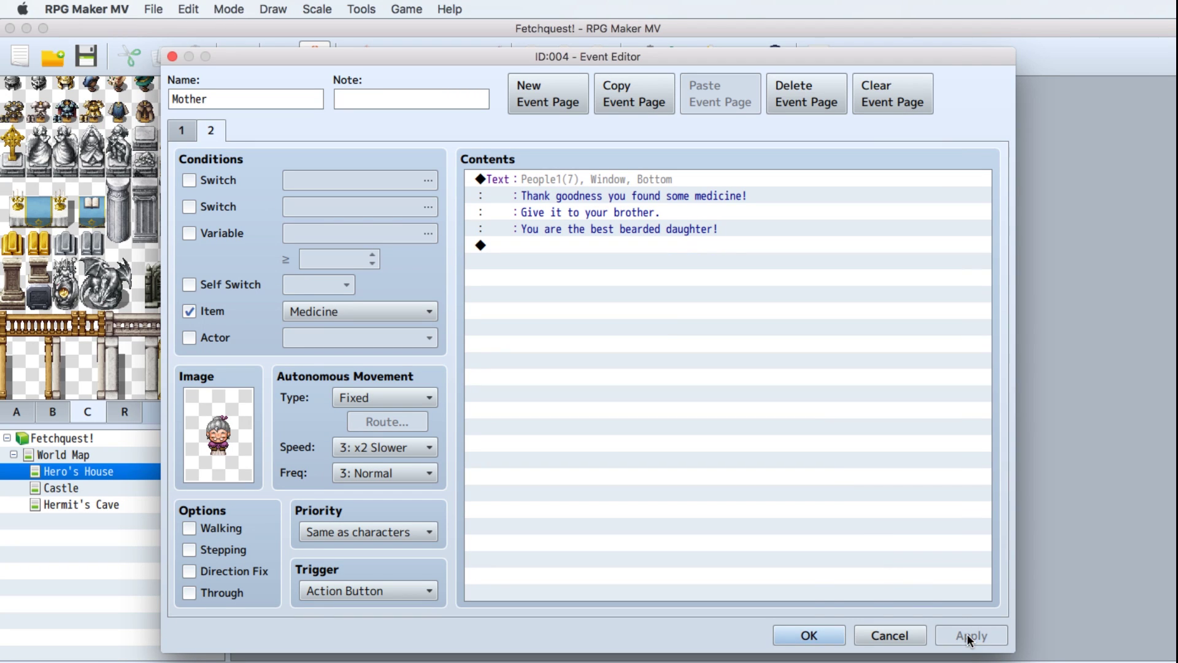
{"action": "left_click", "coordinate": [796, 634]}
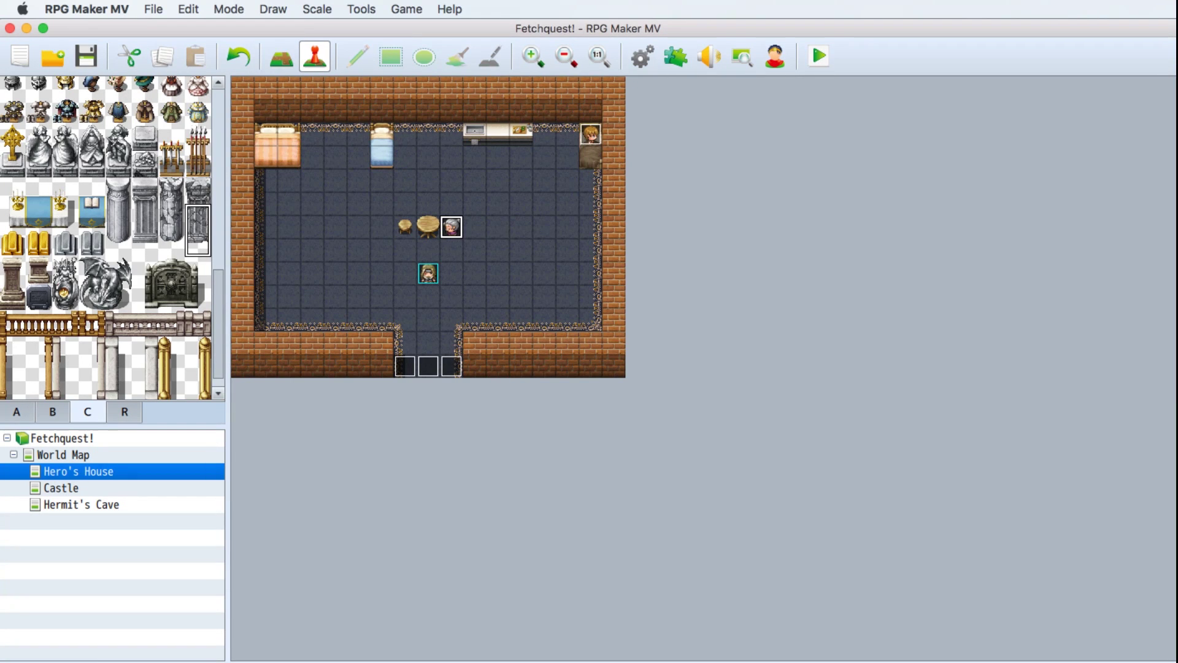
Open the Brother's event in the upper-right corner of the Hero's House room for editing.
{"action": "left_click", "coordinate": [592, 136]}
{"action": "right_click", "coordinate": [593, 136]}
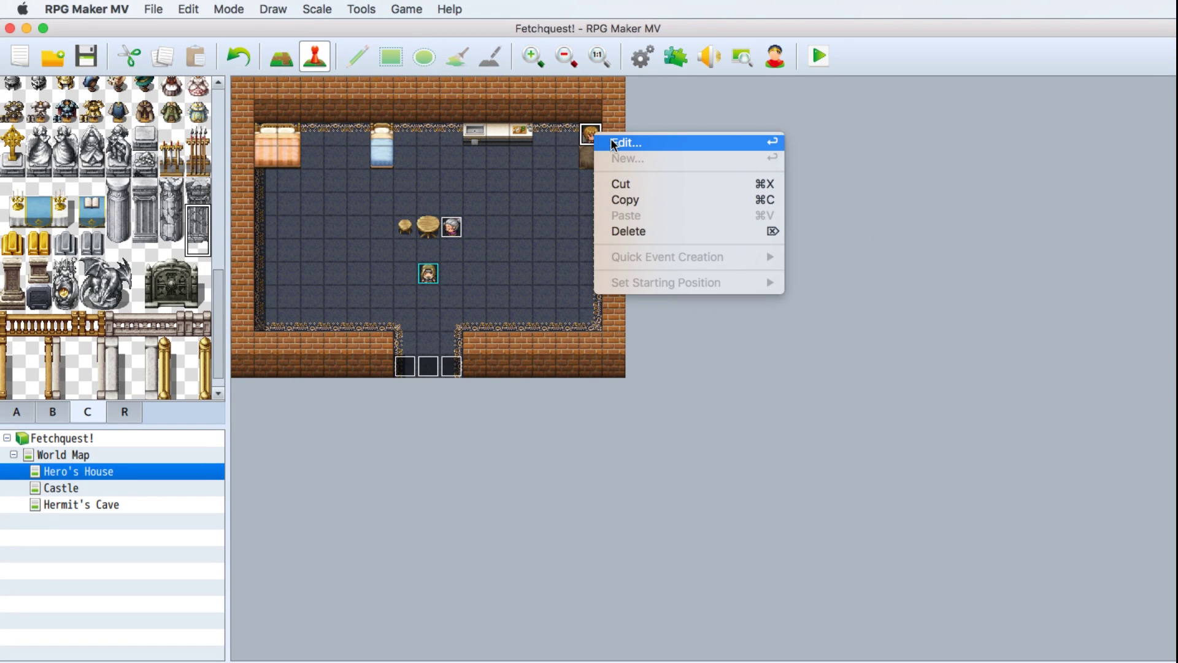
{"action": "left_click", "coordinate": [611, 142]}
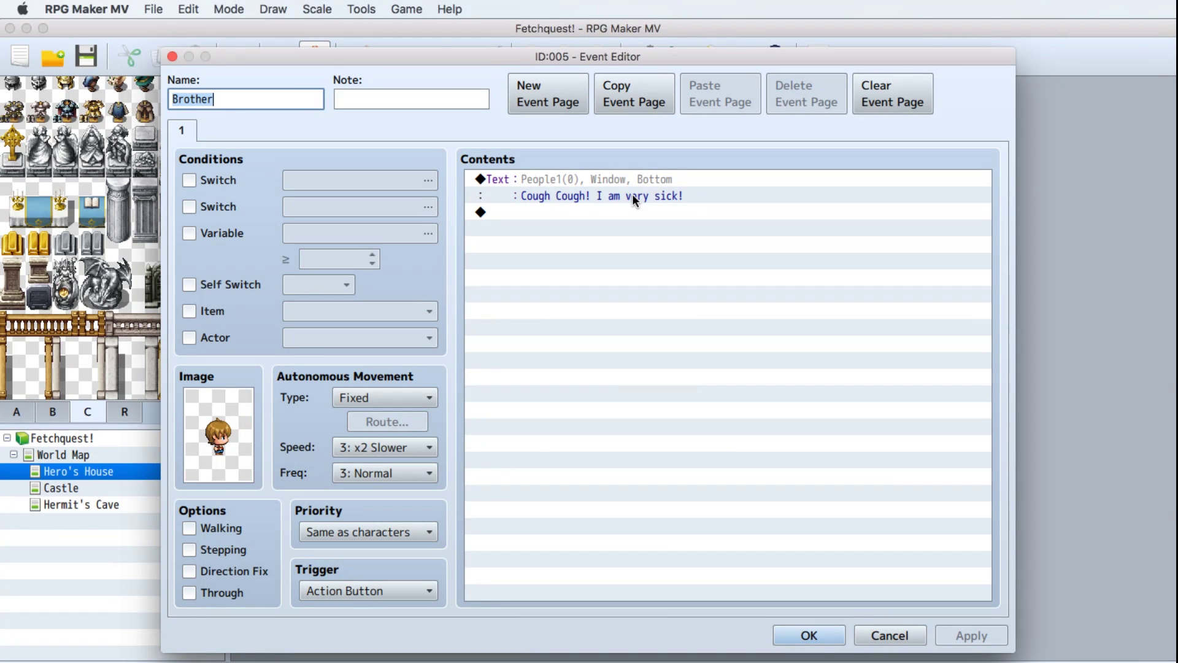
Extend the Brother's message with "If only I had such a full healthy beard..." and "...or some medicine. I might make it!" on two new lines.
{"action": "left_click", "coordinate": [632, 195]}
{"action": "left_click", "coordinate": [620, 183]}
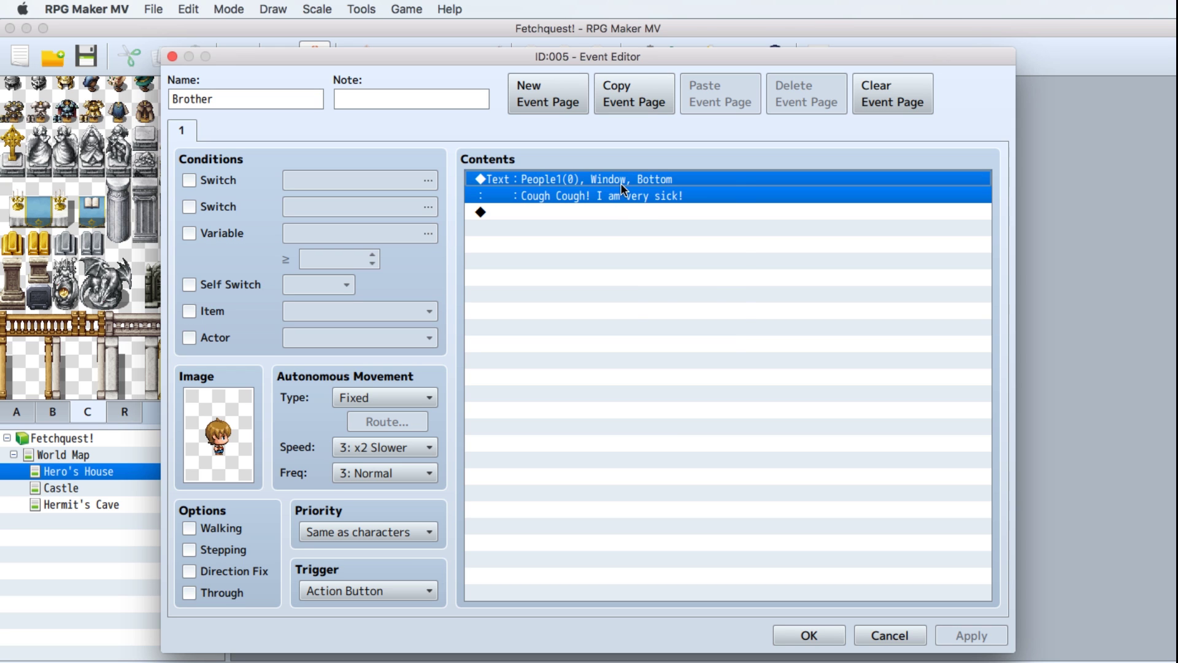
{"action": "right_click", "coordinate": [620, 183]}
{"action": "left_click", "coordinate": [639, 206]}
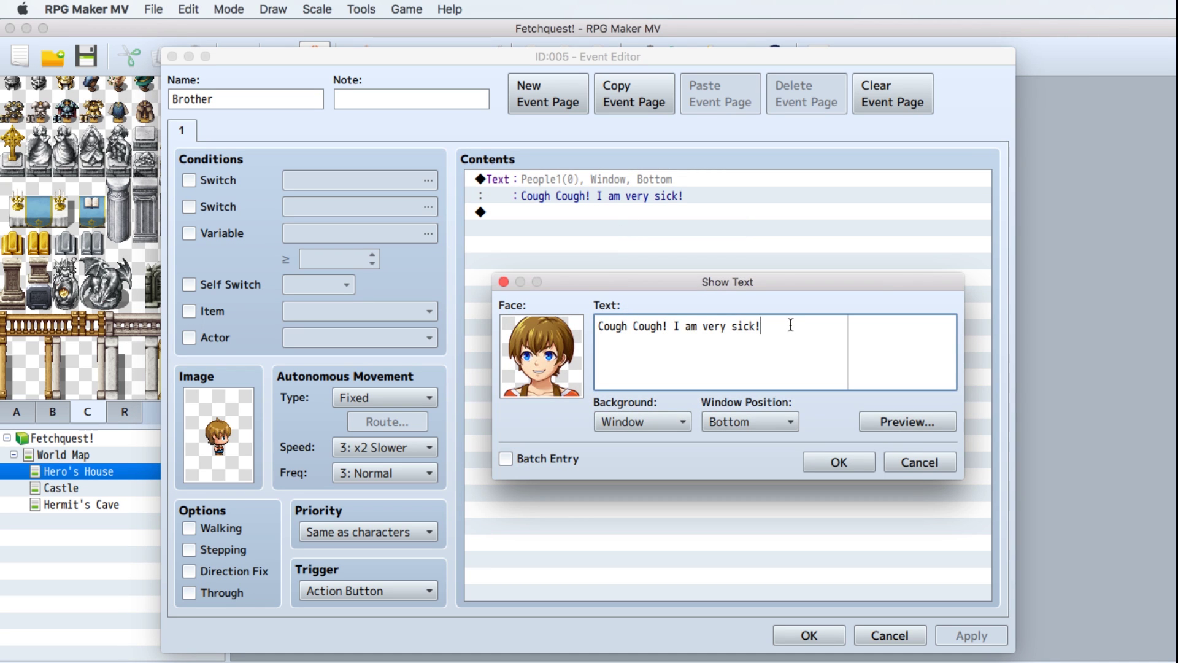
{"action": "type", "text": "If only I had such a fu"}
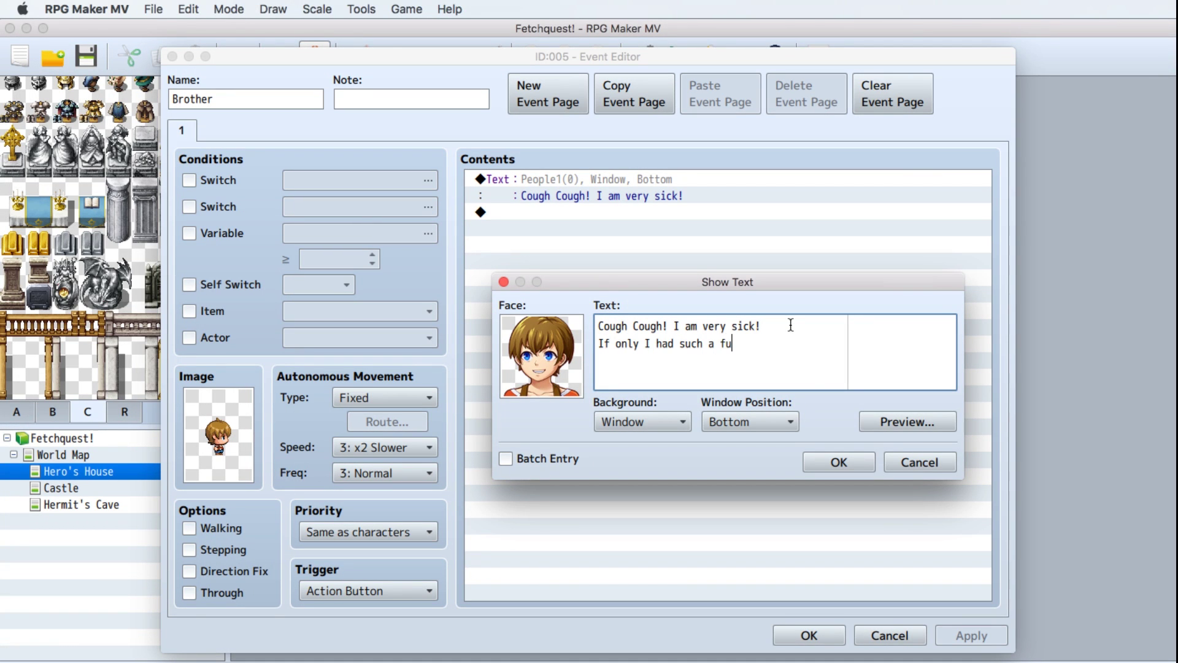
{"action": "type", "text": "ll healthy beard..."}
{"action": "key", "text": "Return"}
{"action": "type", "text": "...or some medic"}
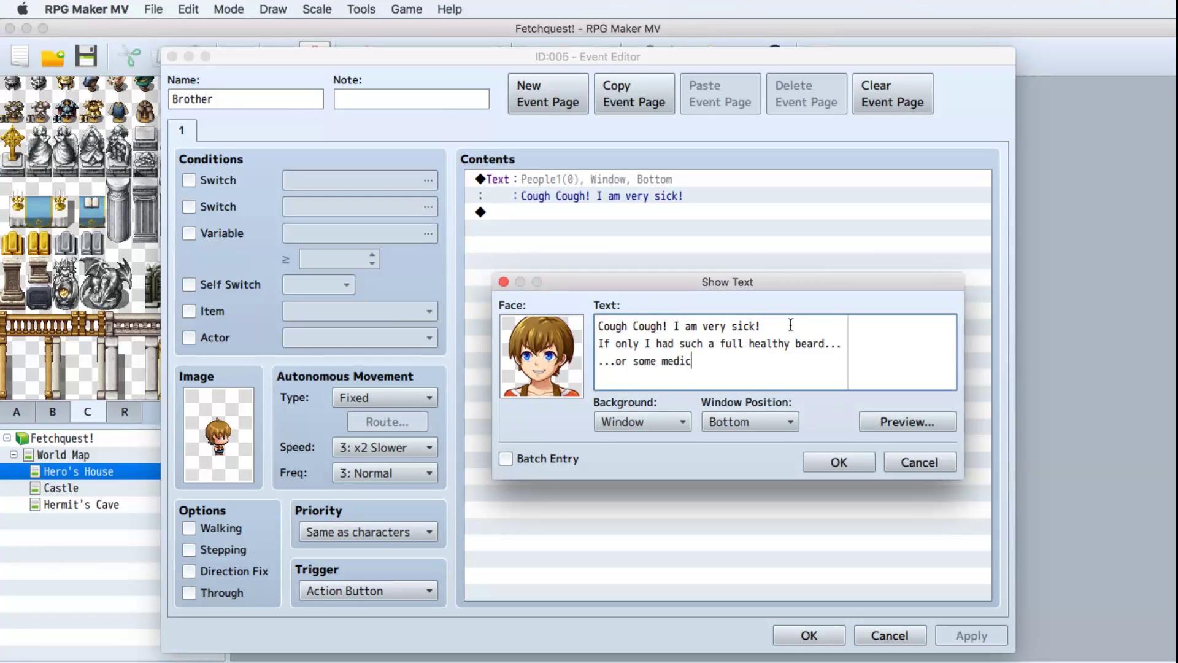
{"action": "type", "text": "ine. I might make it!"}
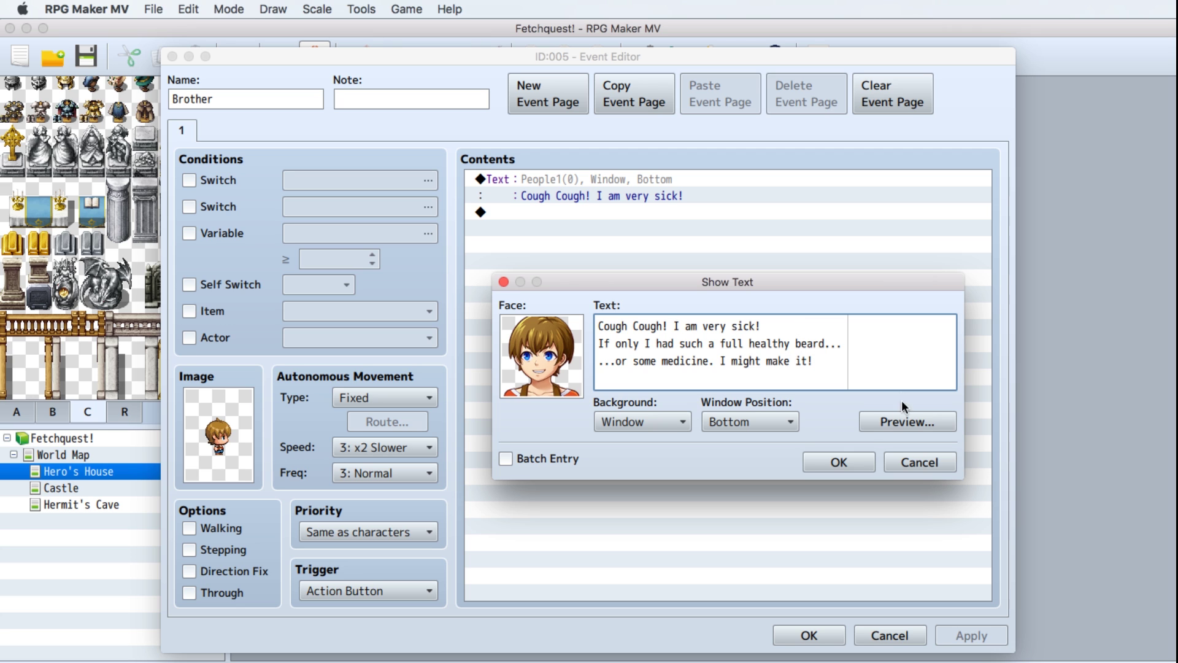
{"action": "left_click", "coordinate": [839, 463]}
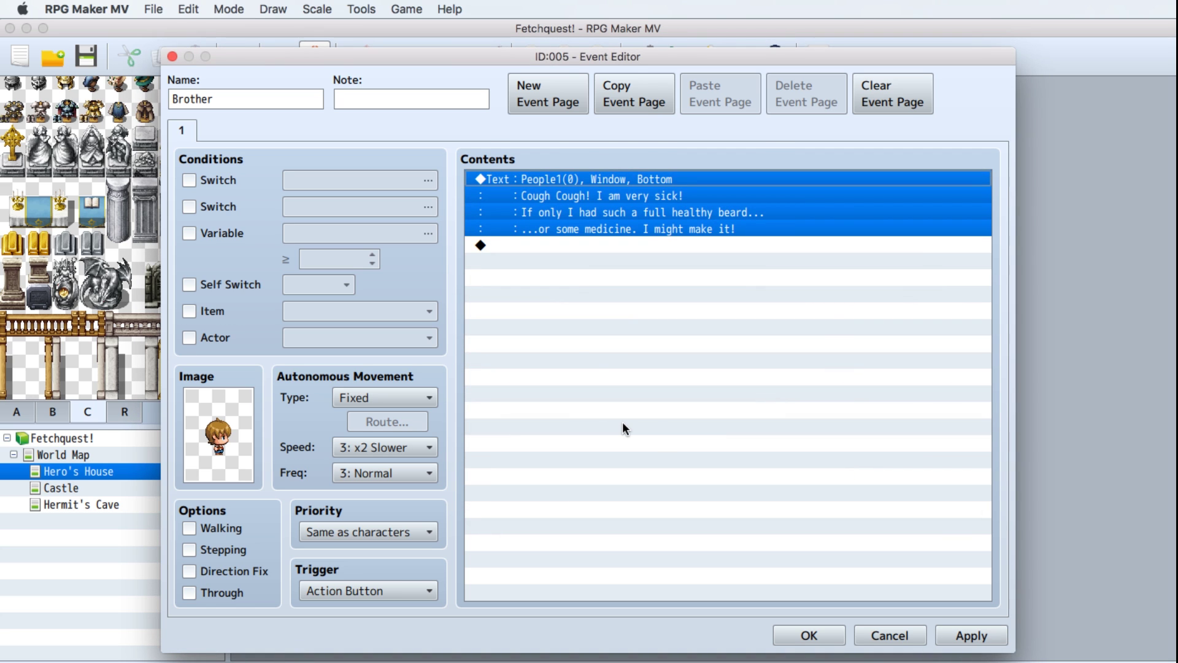
{"action": "key", "text": "Down"}
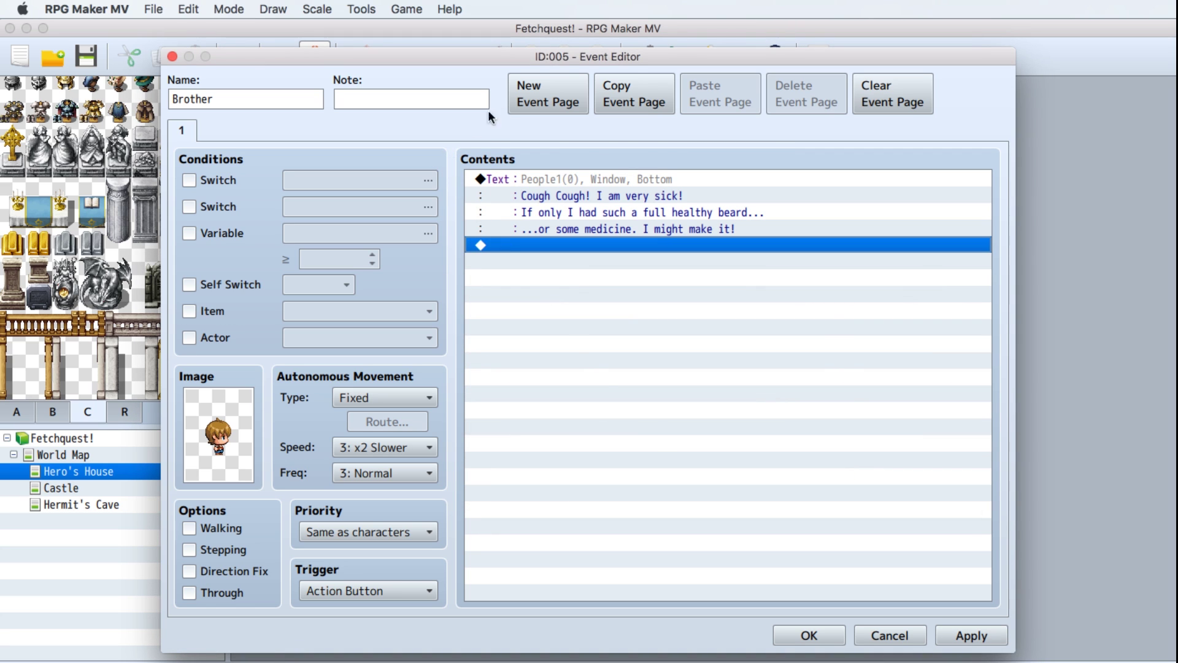
Add a second Brother event page that uses the front-facing brown-haired boy from People1 and requires the Medicine item.
{"action": "left_click", "coordinate": [538, 95]}
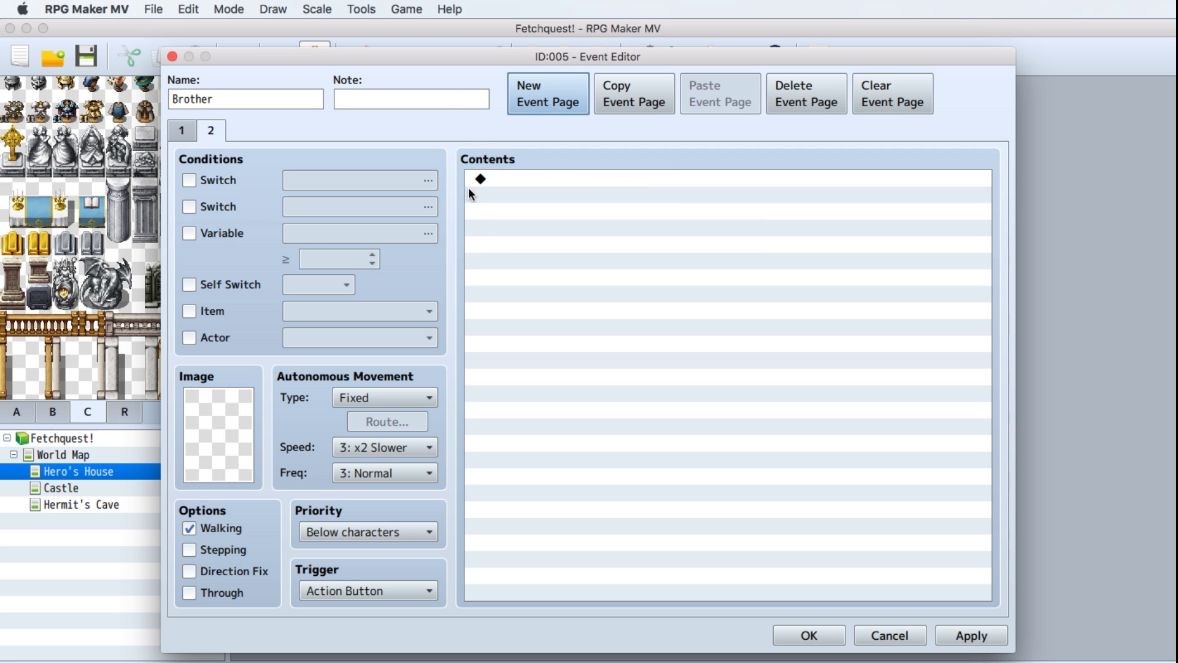
{"action": "left_click", "coordinate": [216, 425]}
{"action": "double_click", "coordinate": [215, 425]}
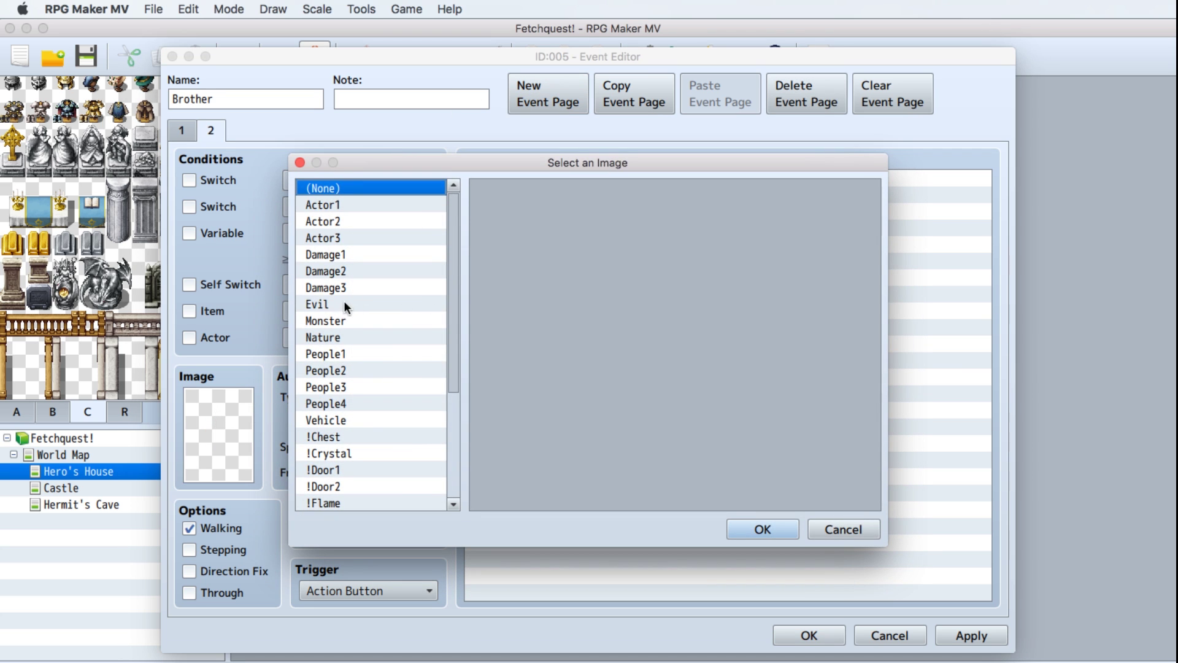
{"action": "left_click", "coordinate": [335, 354]}
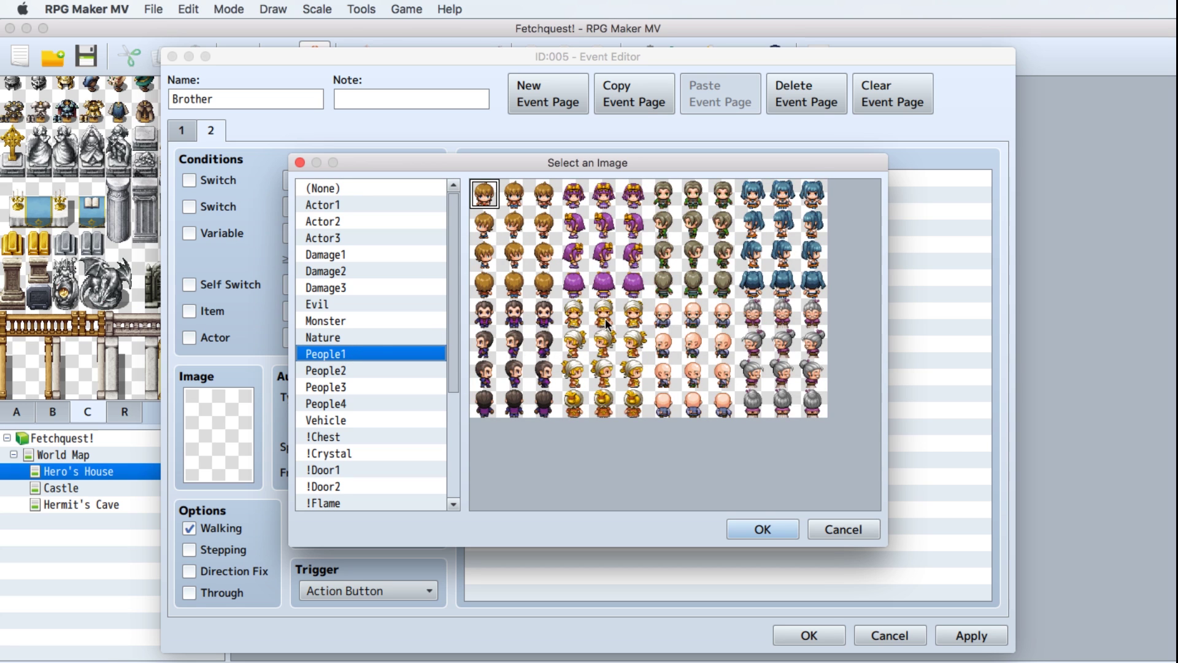
{"action": "left_click", "coordinate": [517, 195]}
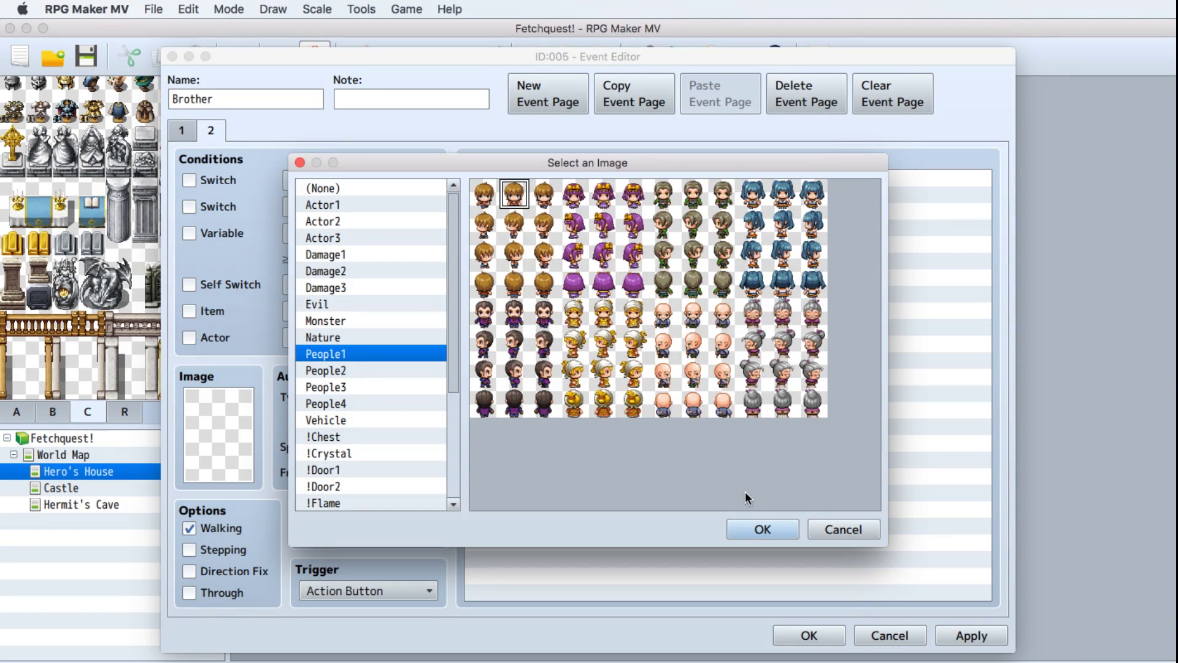
{"action": "left_click", "coordinate": [766, 526]}
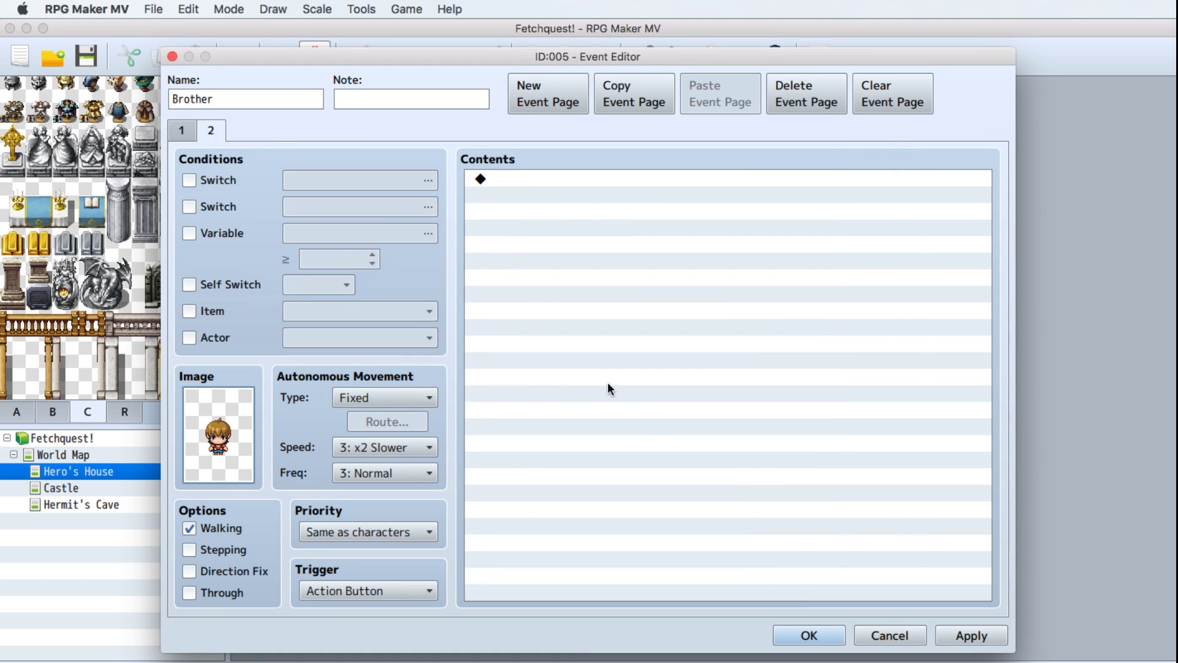
{"action": "left_click", "coordinate": [190, 311]}
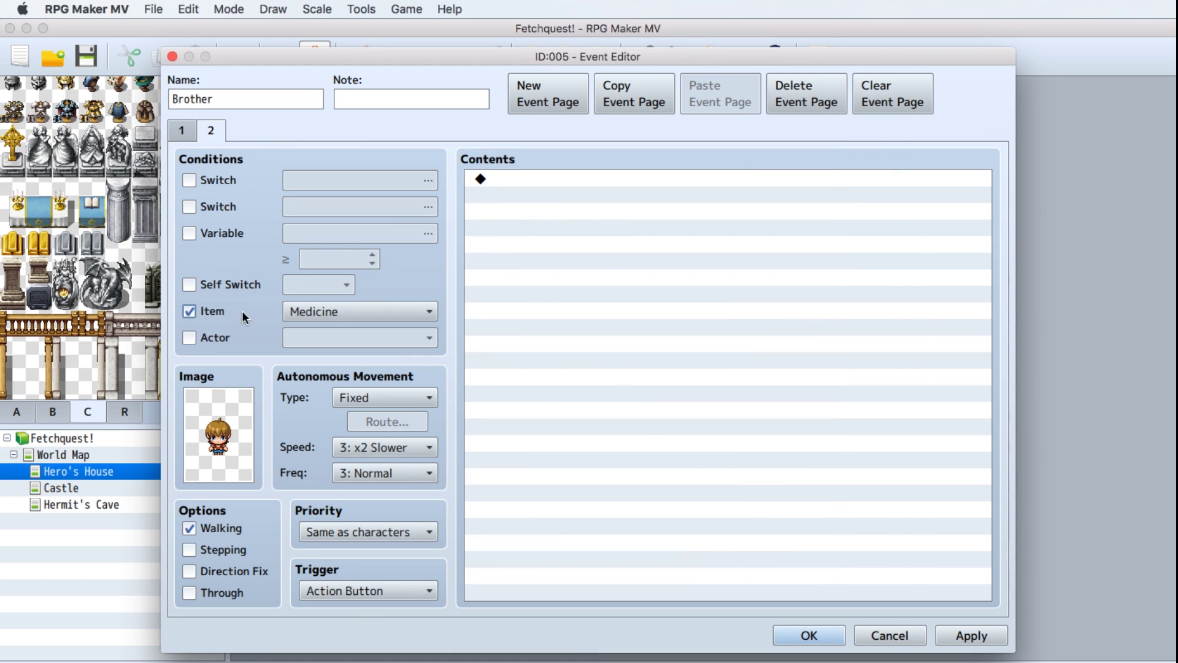
Start a Show Text command on the Brother's second page with the brown-haired boy's face from People1.
{"action": "double_click", "coordinate": [525, 176]}
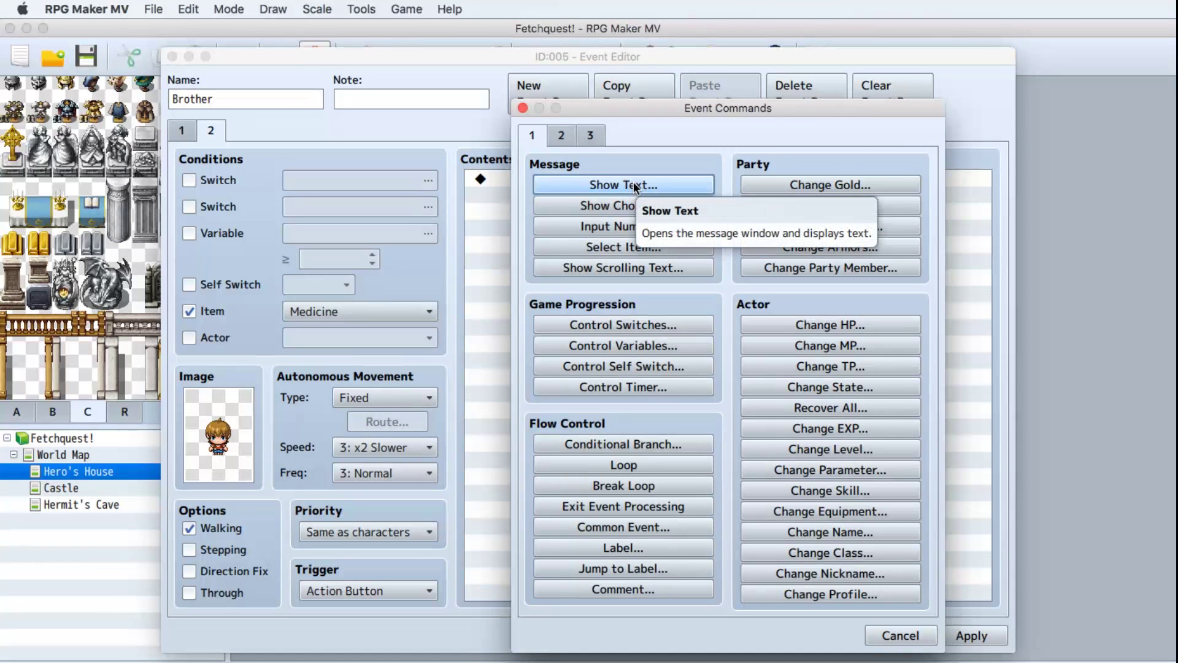
{"action": "left_click", "coordinate": [636, 186]}
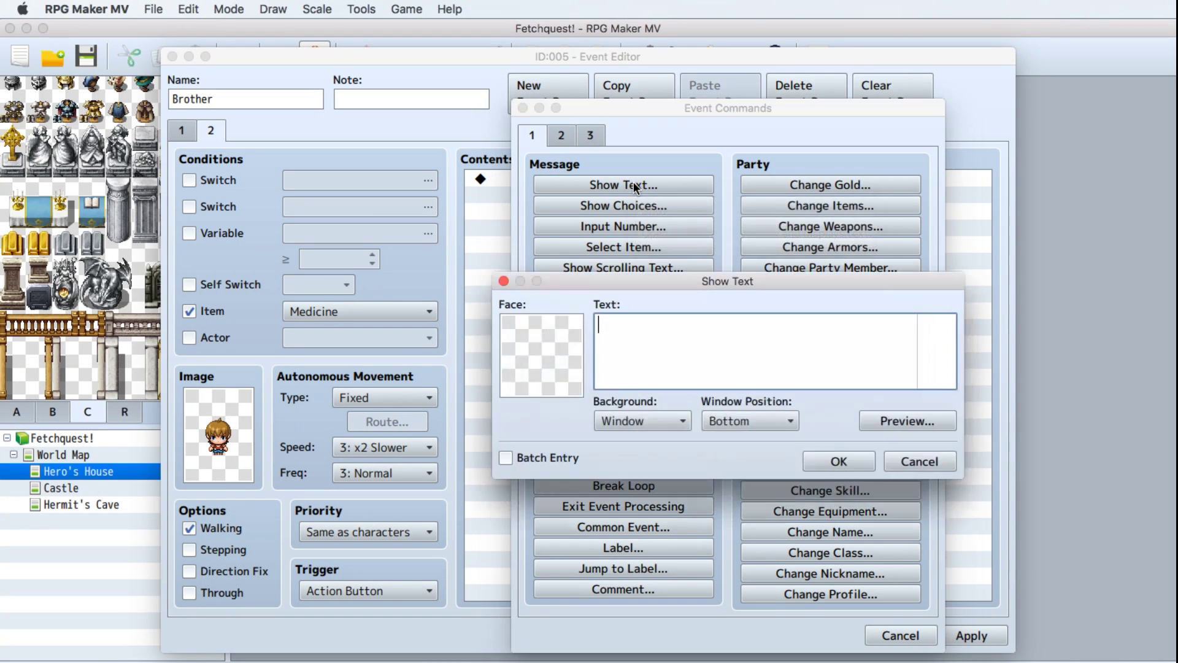
{"action": "double_click", "coordinate": [545, 365]}
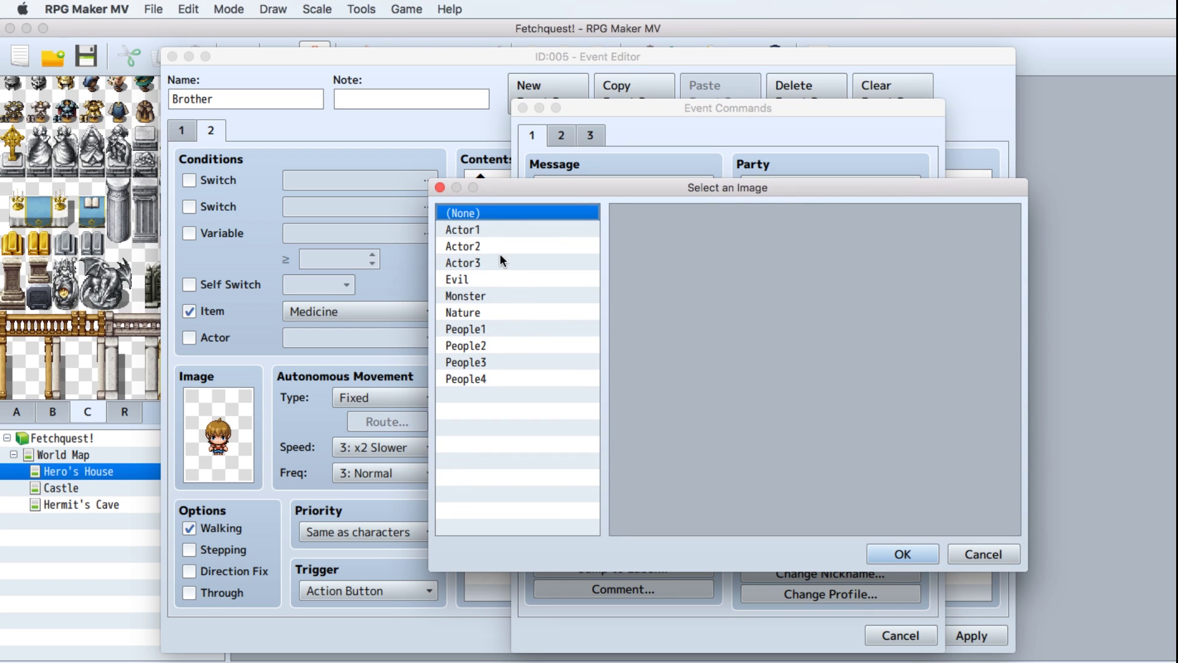
{"action": "left_click", "coordinate": [468, 332]}
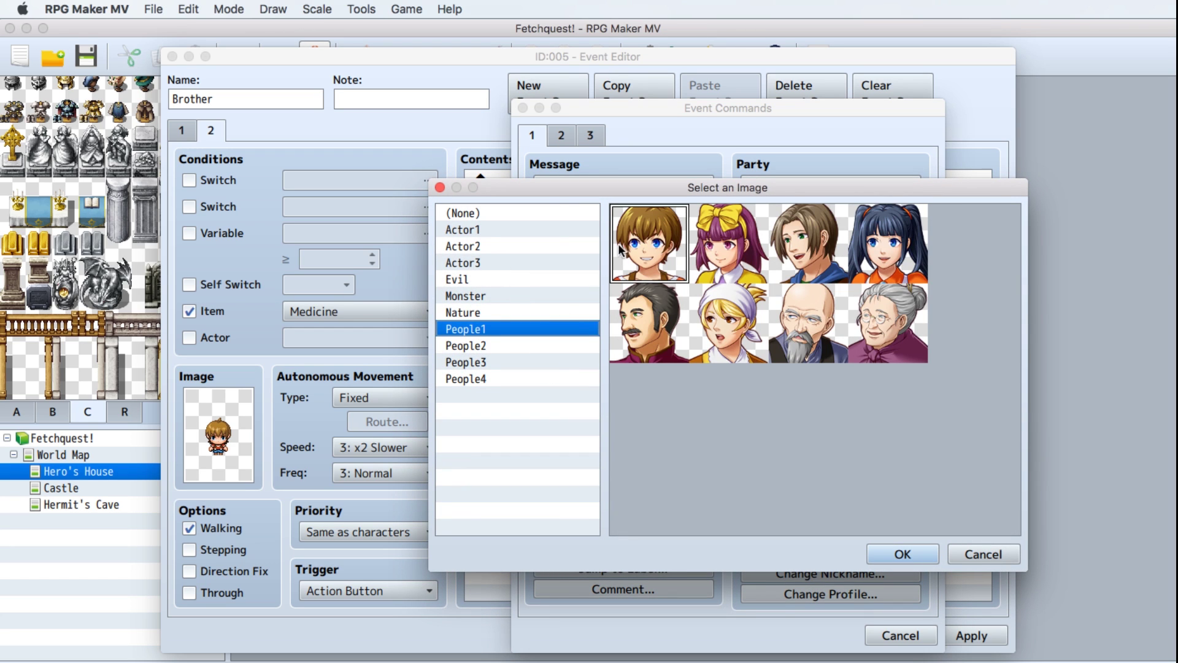
{"action": "left_click", "coordinate": [902, 553]}
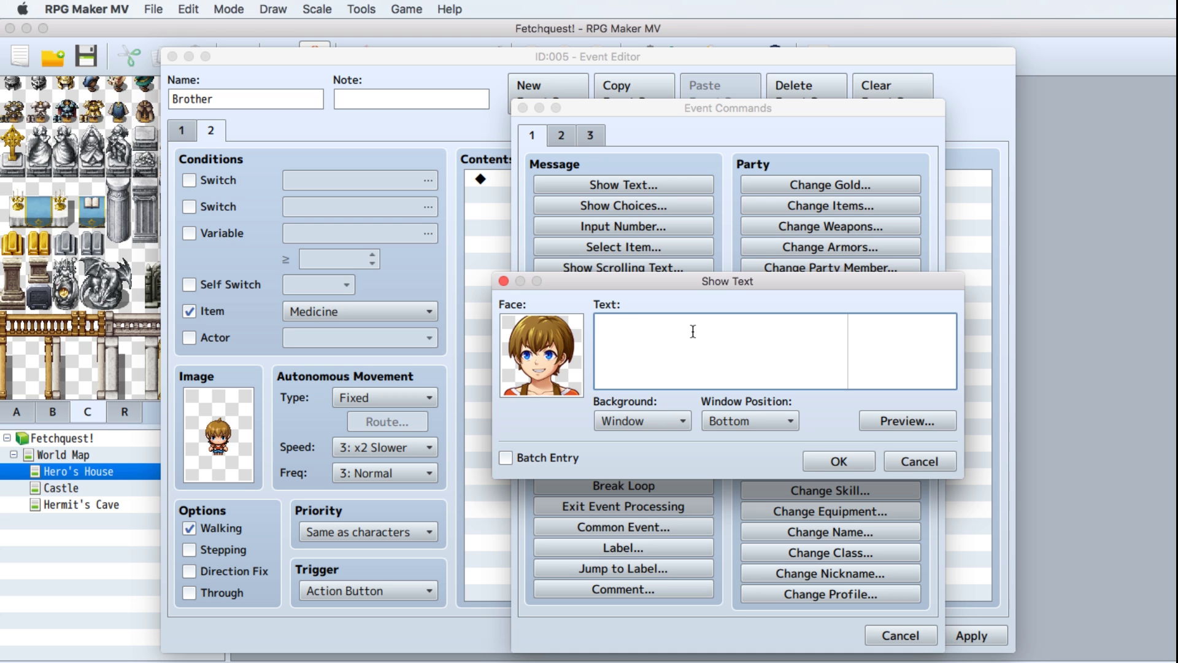
Enter "Thank goodness! I will be healthy again!" as the first line of the Brother's second-page message.
{"action": "type", "text": "Thank goodness! I will be healt"}
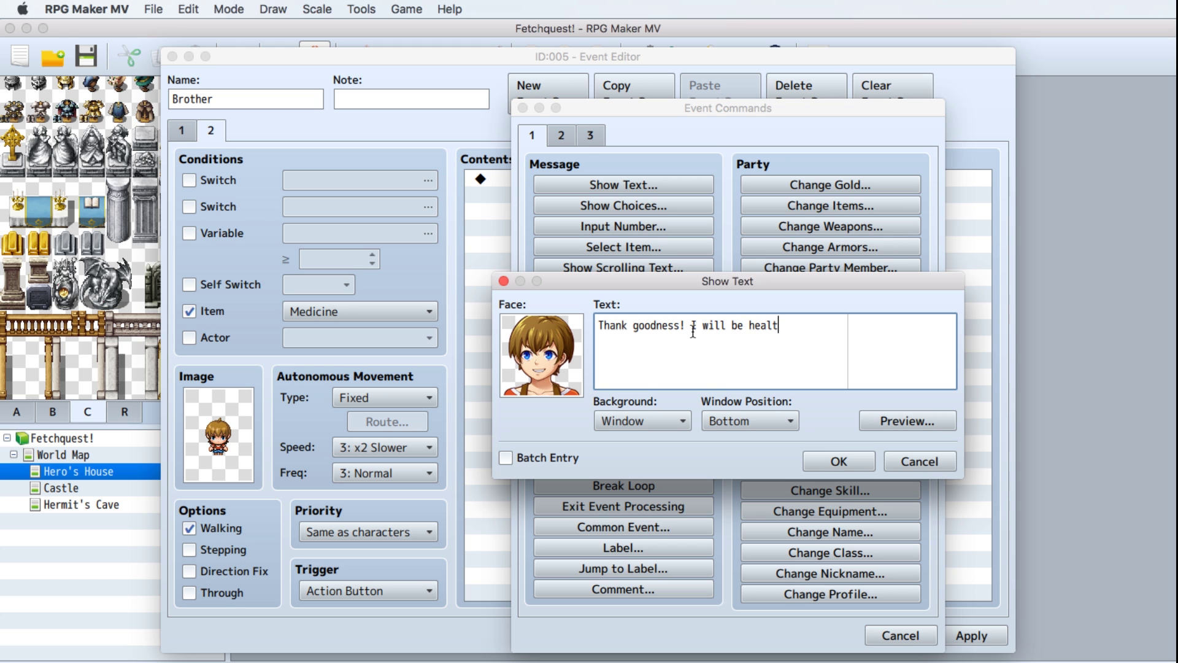
{"action": "type", "text": "hy again!"}
{"action": "key", "text": "Return"}
Add "I hope I don't end up as the bad guy in a / surprise twist at the end of the game!" and preview the message.
{"action": "type", "text": "I hope I don't en"}
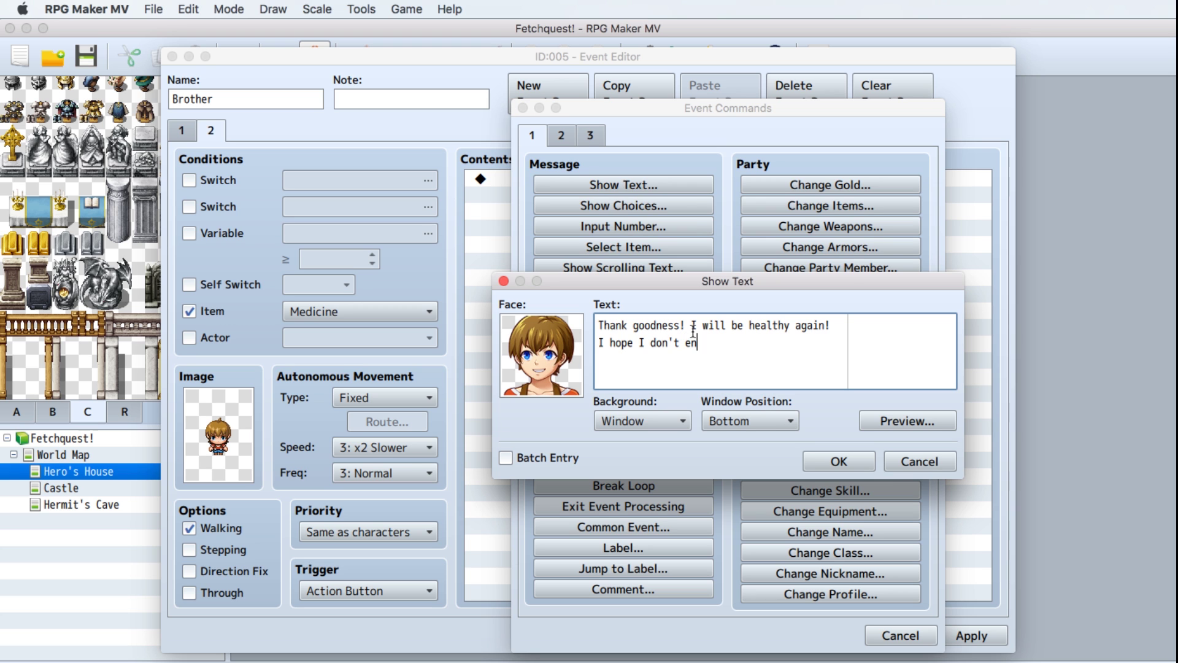
{"action": "type", "text": "d up as the bad guy i"}
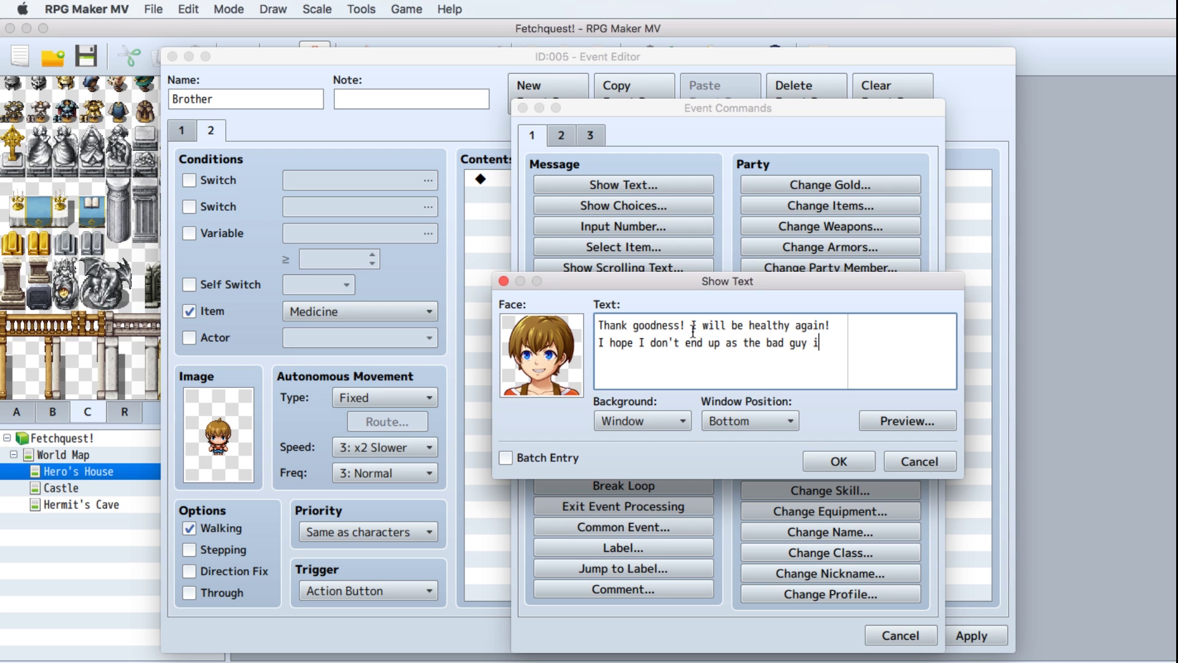
{"action": "type", "text": "n a surprise twist at the end of the game!"}
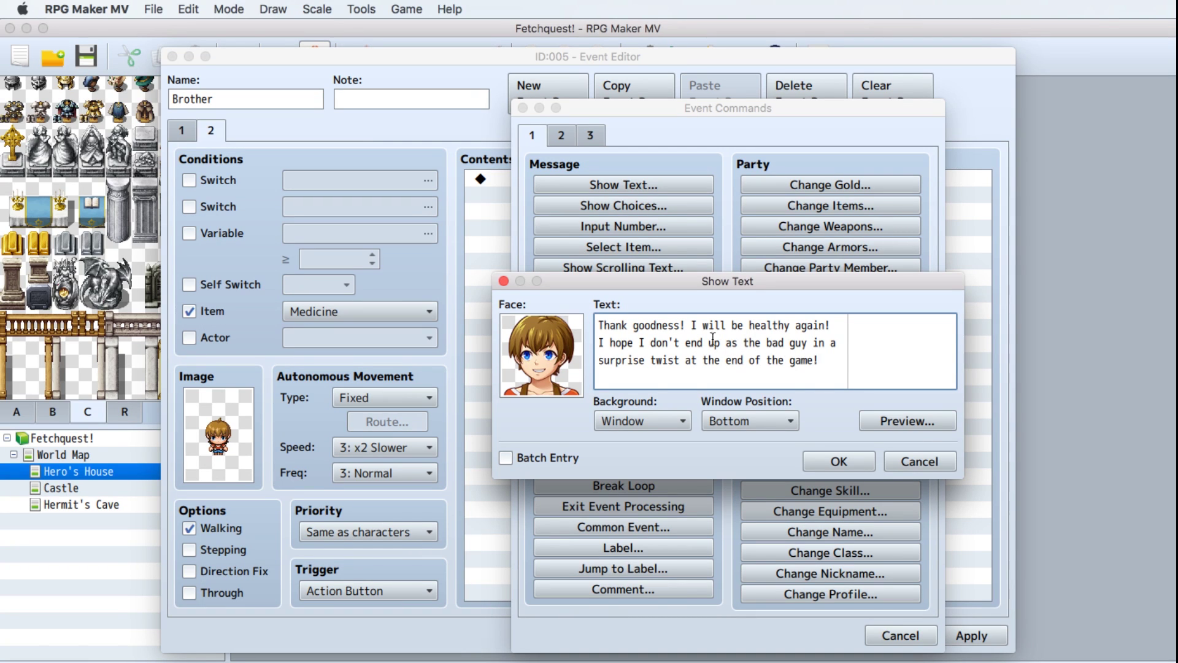
{"action": "left_click", "coordinate": [927, 425]}
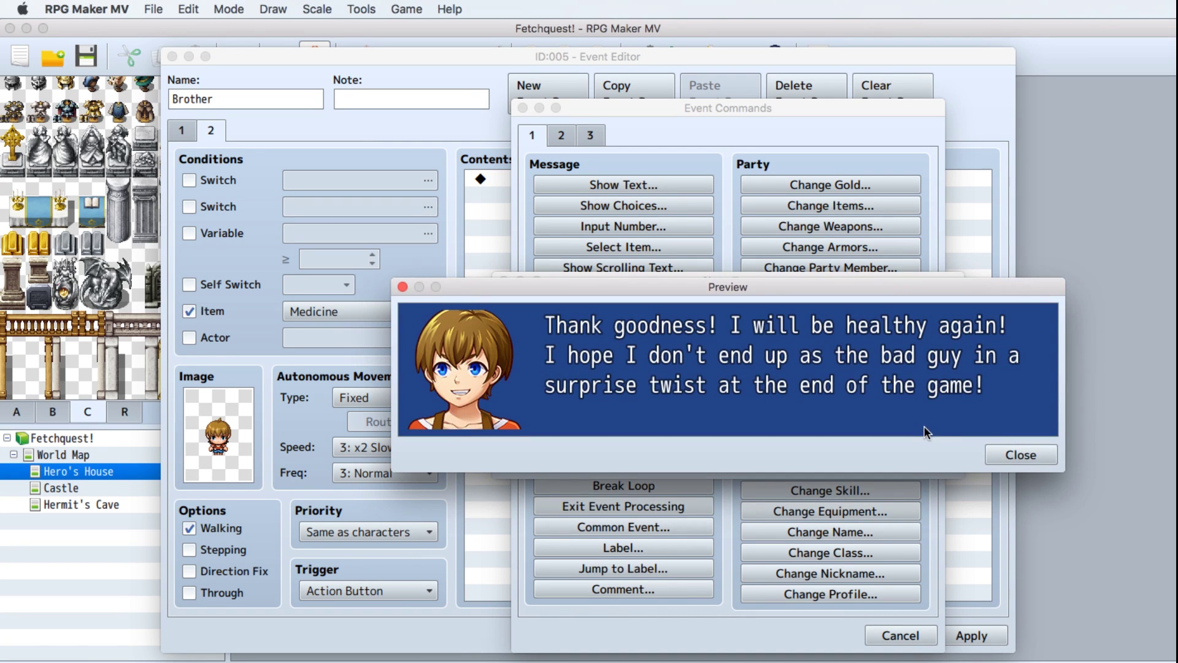
{"action": "left_click", "coordinate": [1012, 454]}
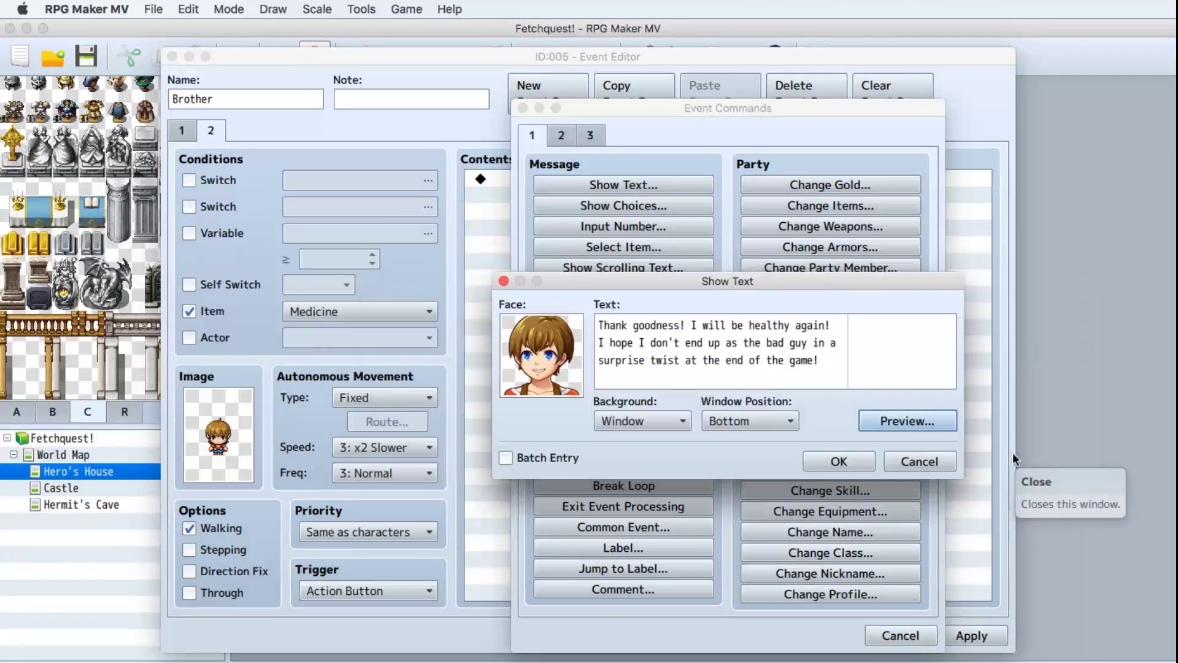
{"action": "left_click", "coordinate": [836, 461]}
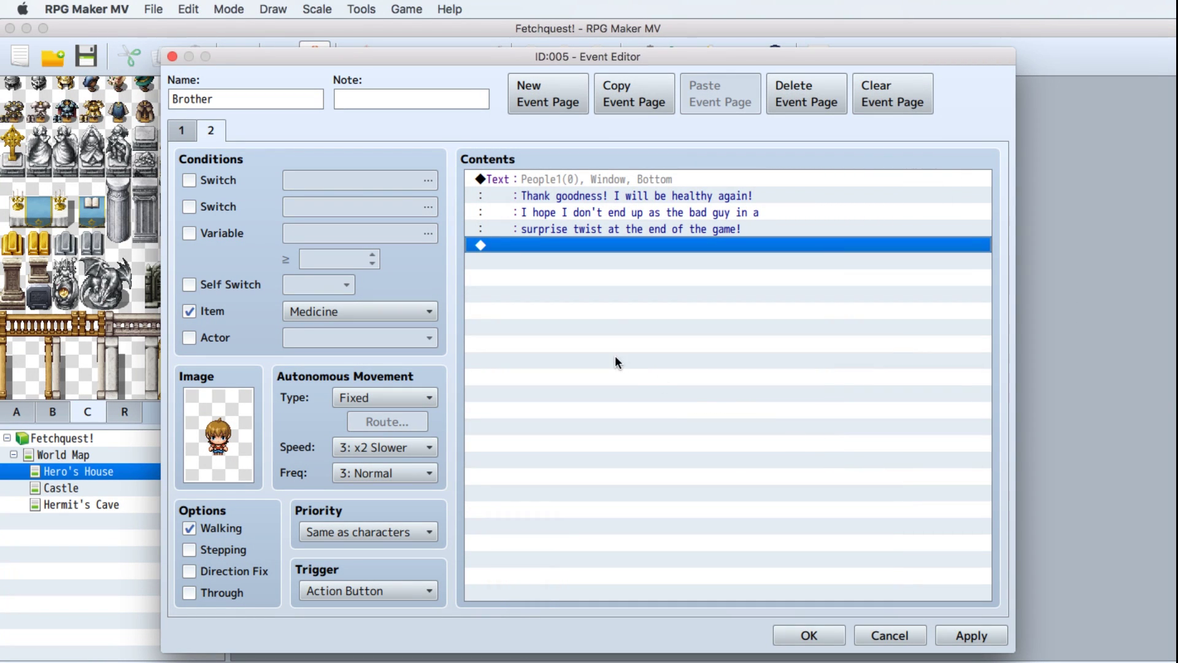
Append a Return to Title Screen command after the Brother's second-page message and save the event.
{"action": "double_click", "coordinate": [506, 244]}
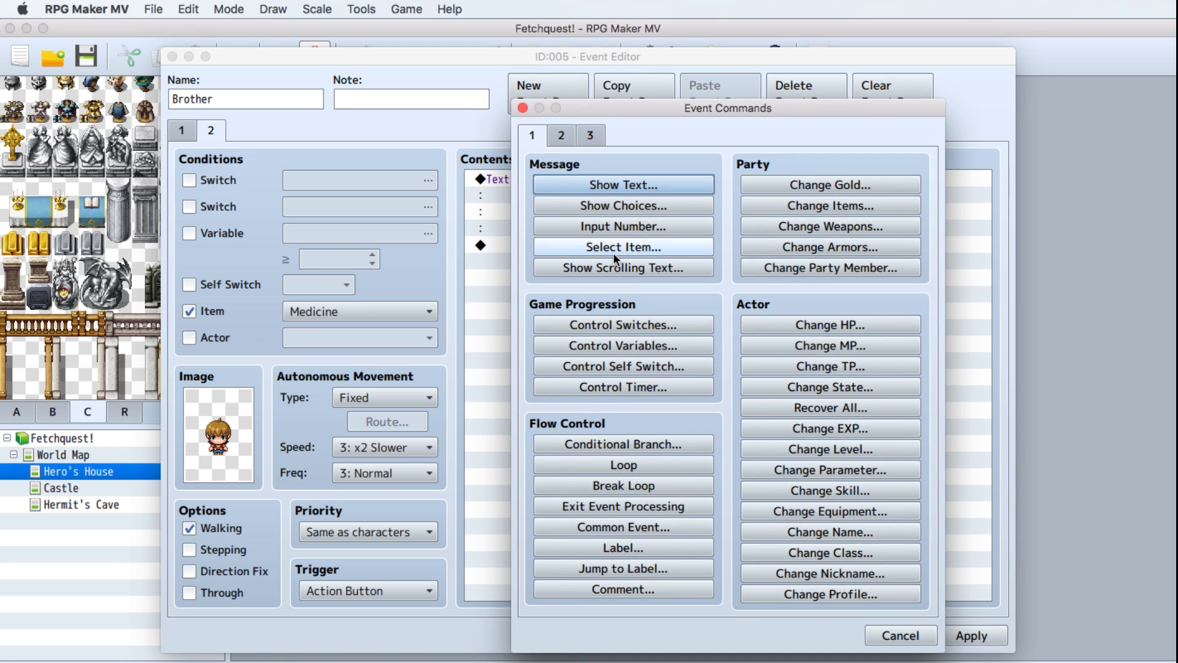
{"action": "left_click", "coordinate": [561, 138]}
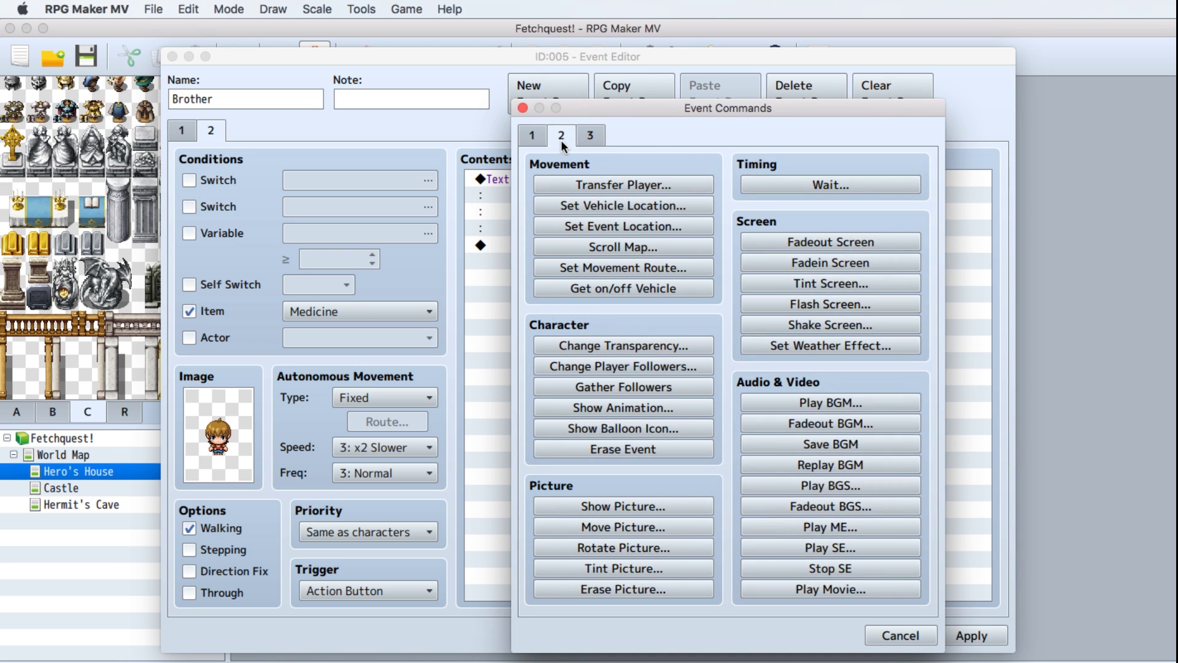
{"action": "left_click", "coordinate": [592, 135]}
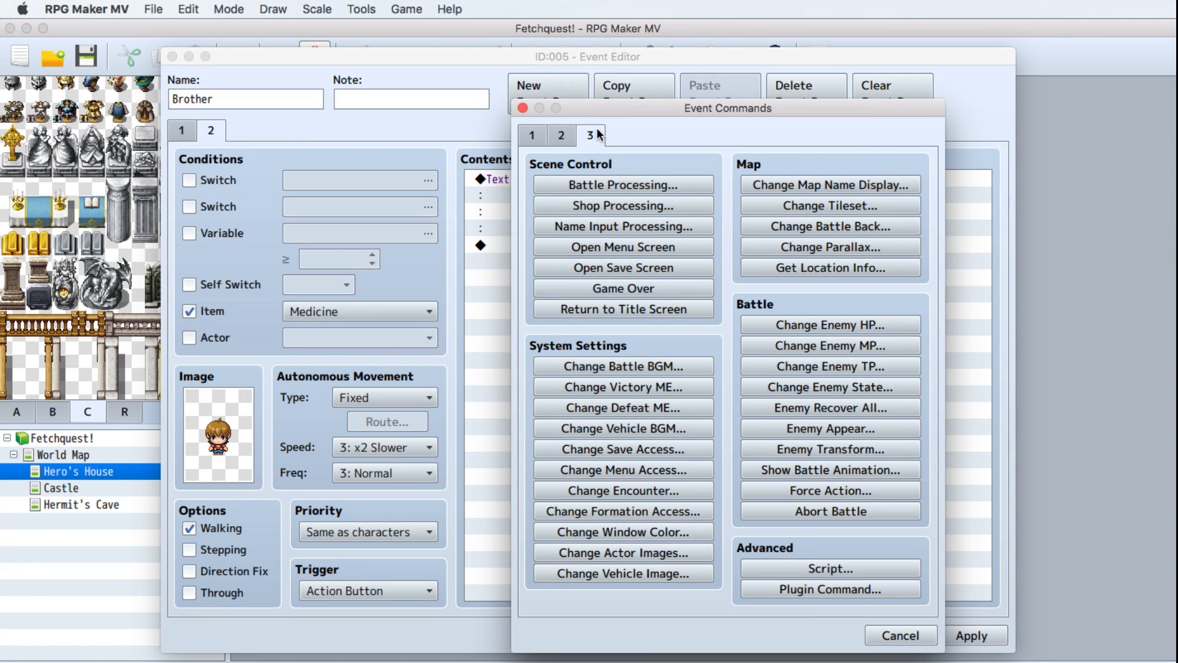
{"action": "left_click", "coordinate": [615, 308]}
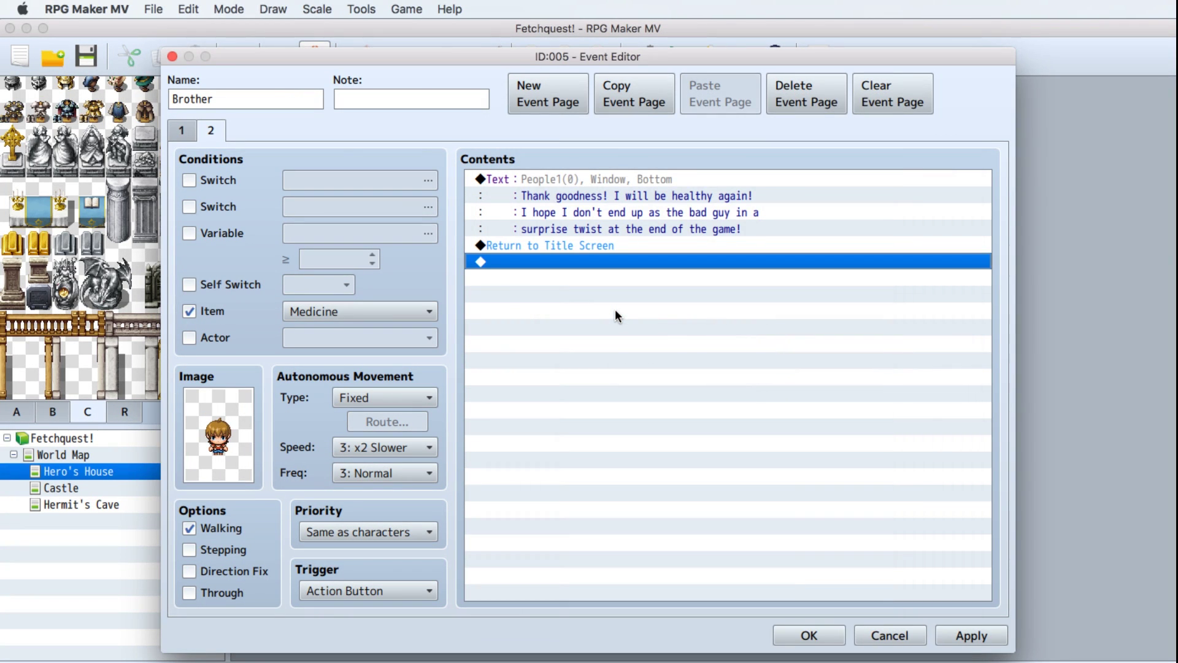
{"action": "left_click", "coordinate": [970, 636]}
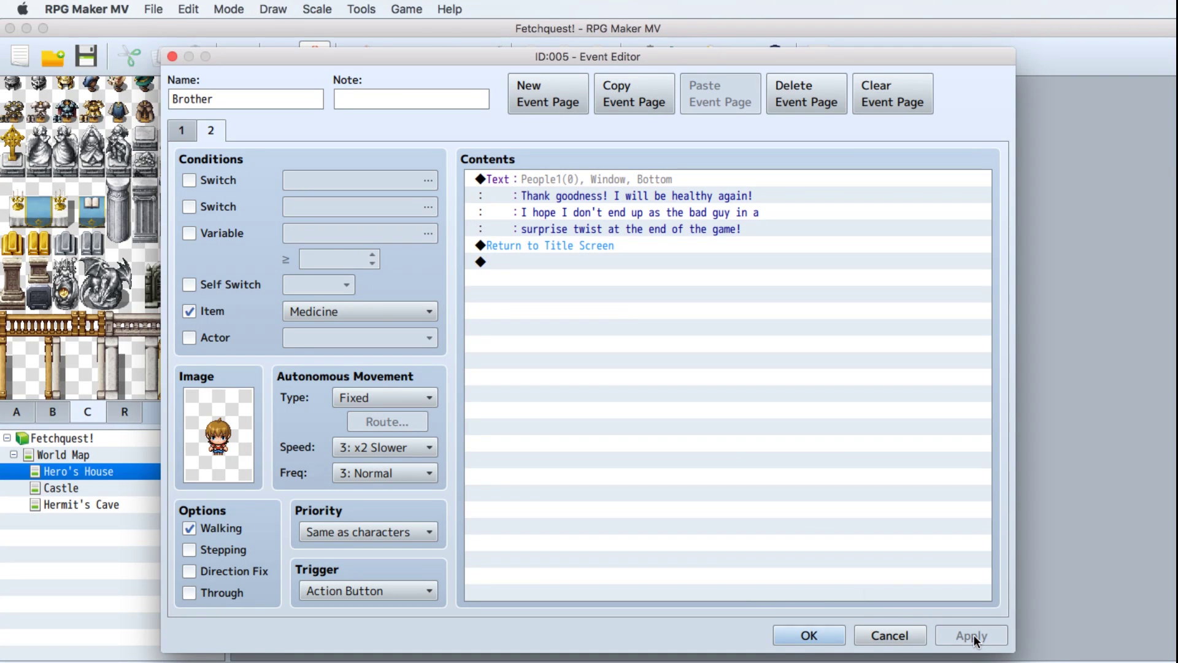
{"action": "left_click", "coordinate": [805, 637]}
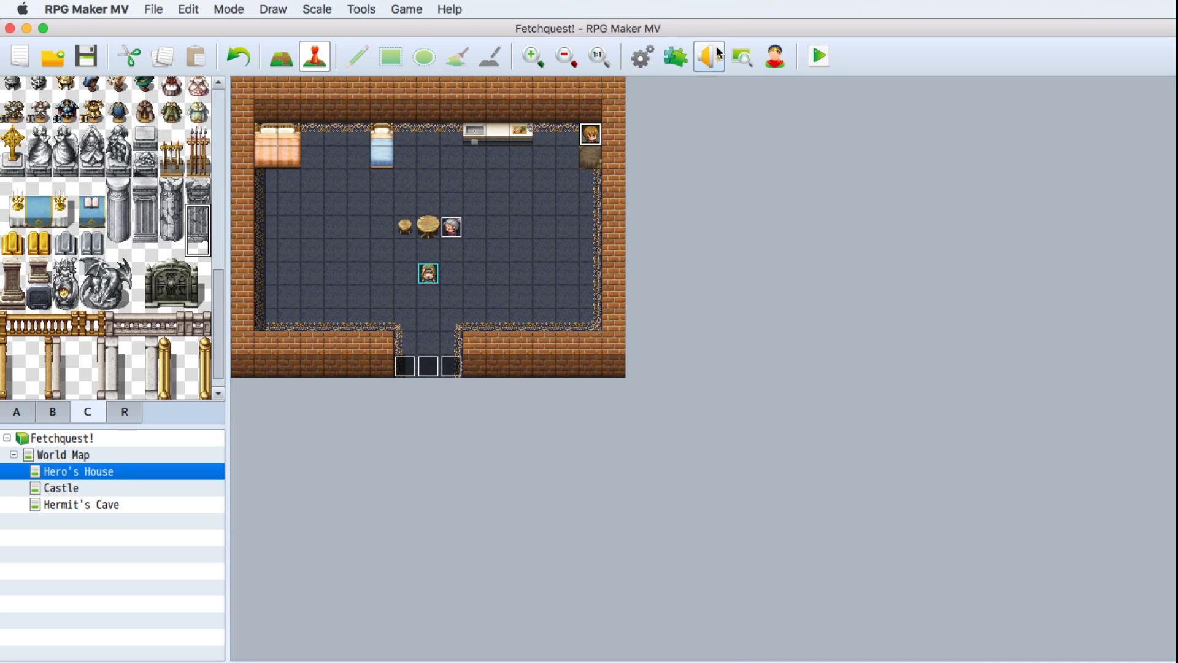
Save the game changes and start a new game in a playtest.
{"action": "left_click", "coordinate": [814, 54]}
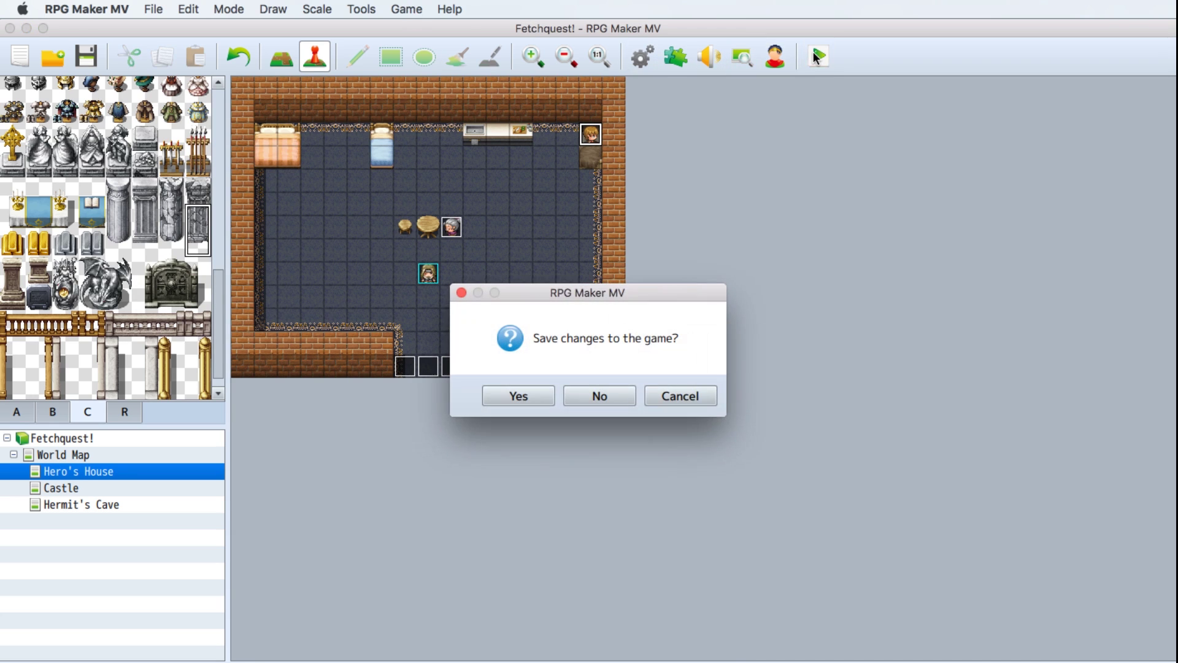
{"action": "left_click", "coordinate": [548, 383]}
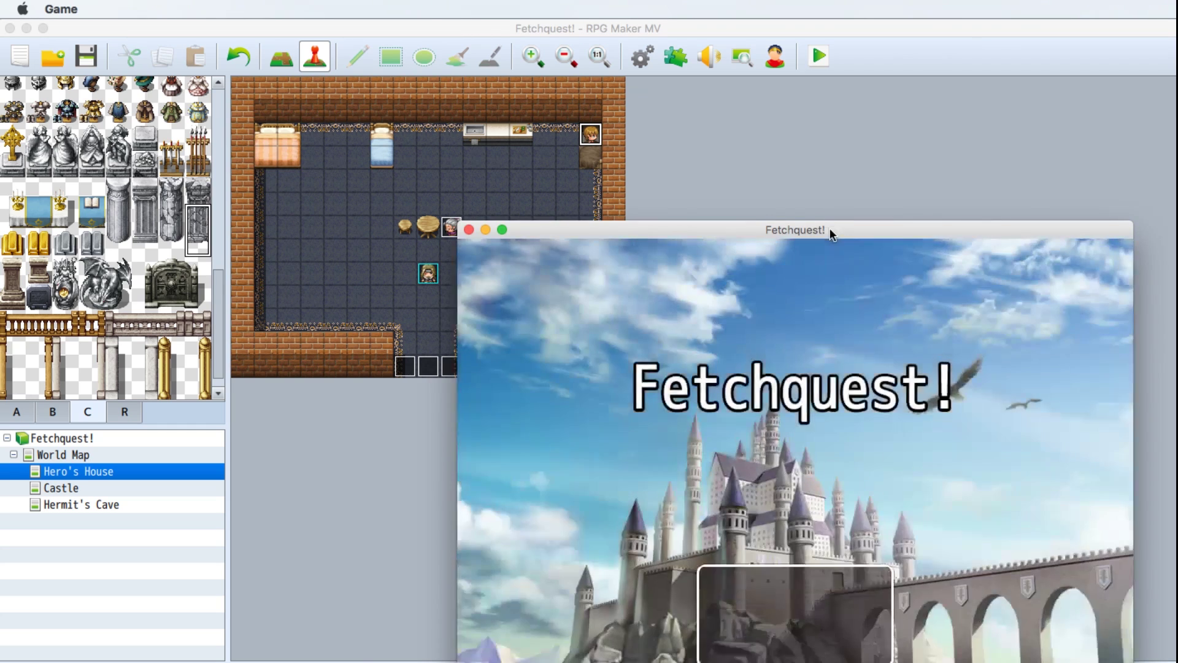
{"action": "left_click_drag", "start_coordinate": [829, 229], "coordinate": [713, 105]}
{"action": "key", "text": "Return"}
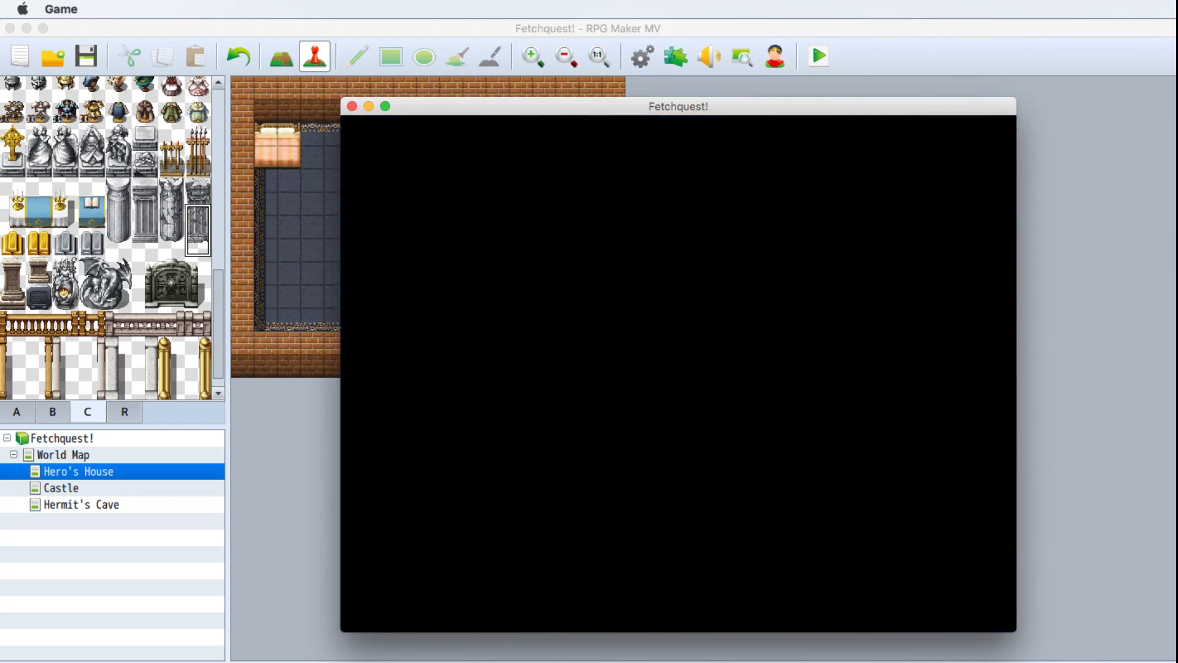
Talk to the grey-haired woman beside the table in the playtest and dismiss her message.
{"action": "key", "text": "Up"}
{"action": "key", "text": "Return"}
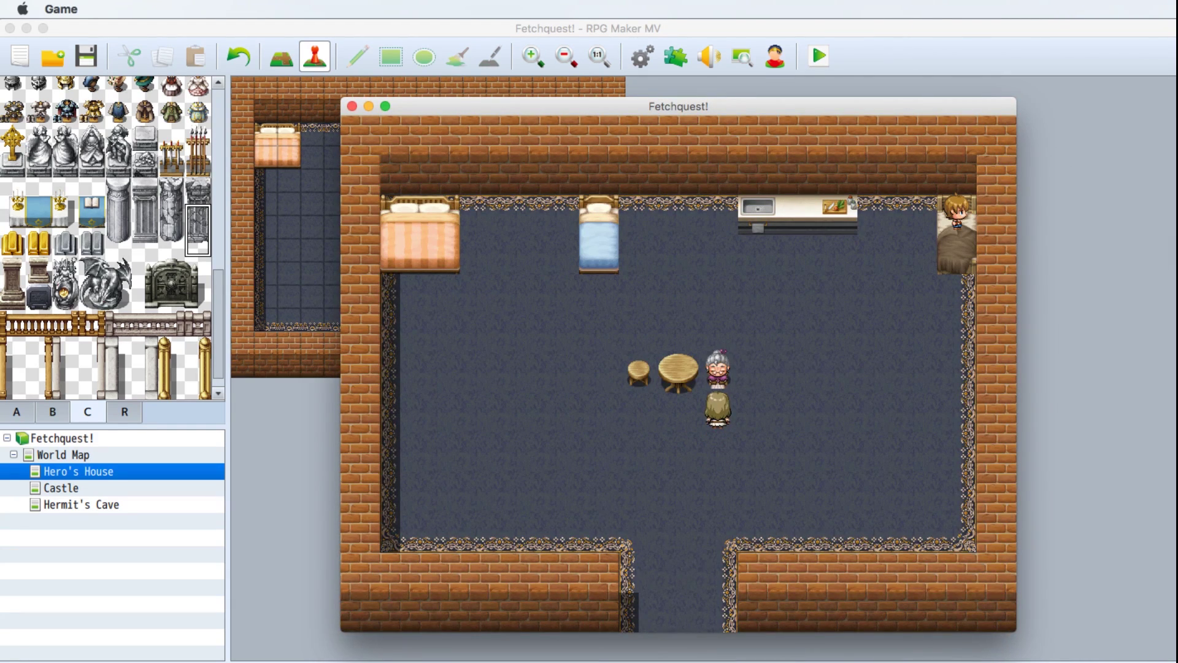
{"action": "key", "text": "Return"}
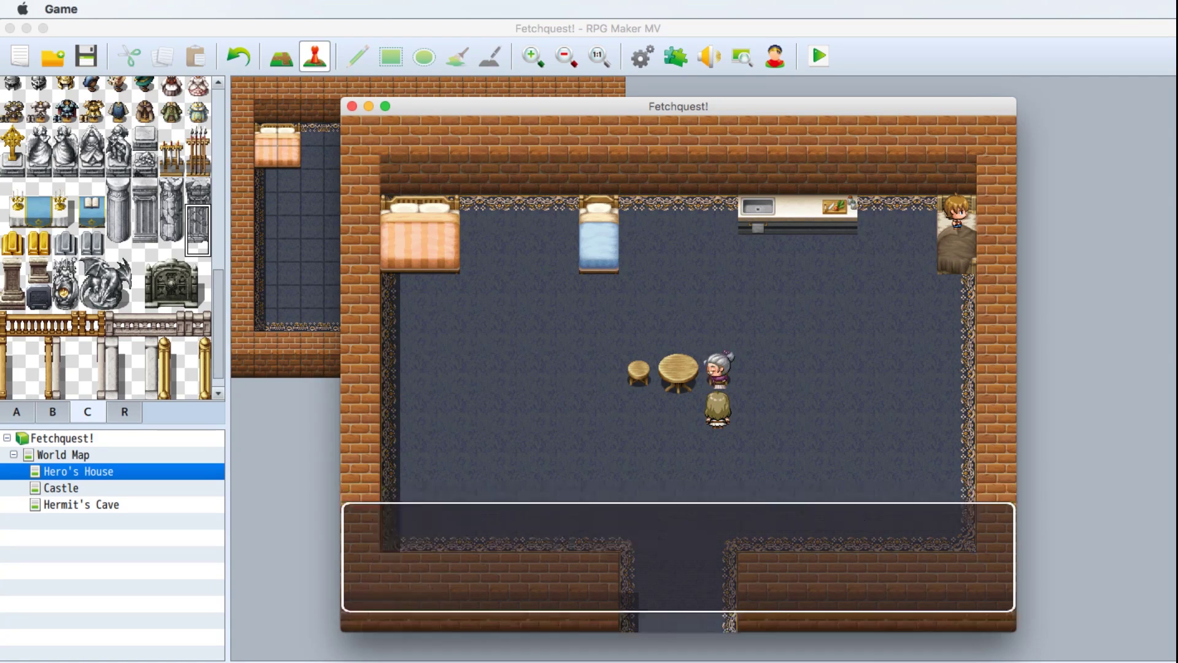
Walk to the Brother in the corner bed, read his message without carrying the Medicine, and end the playtest.
{"action": "key", "text": "Right"}
{"action": "key", "text": "Up"}
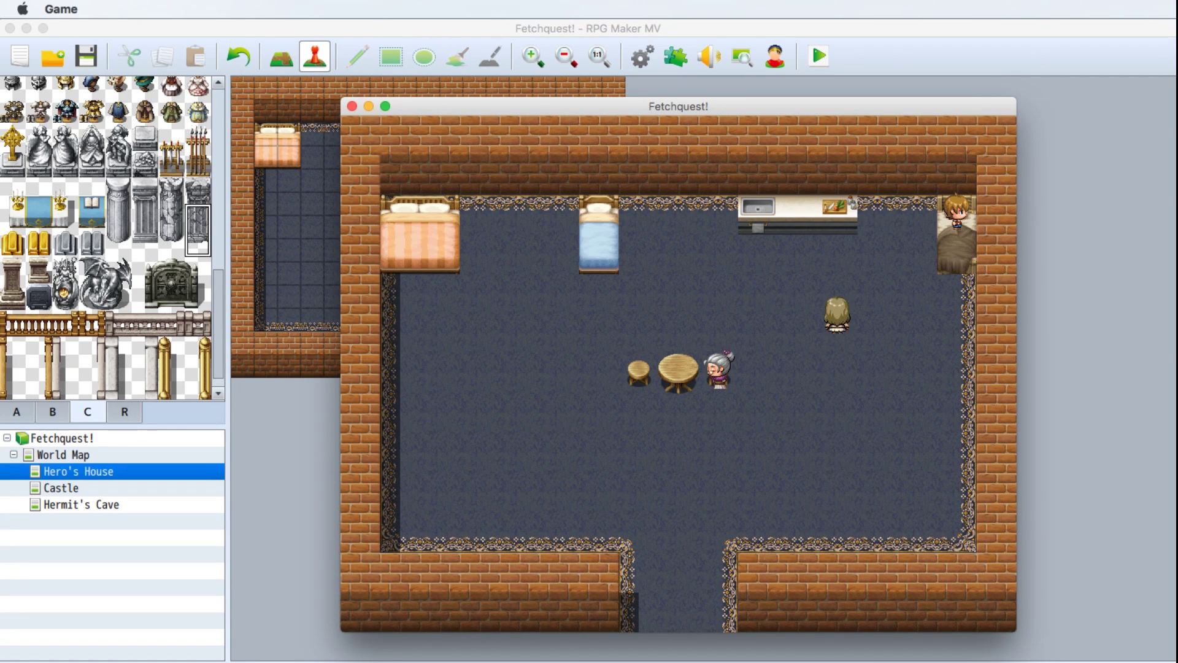
{"action": "key", "text": "Right"}
{"action": "key", "text": "Up"}
{"action": "key", "text": "Right"}
{"action": "key", "text": "Return"}
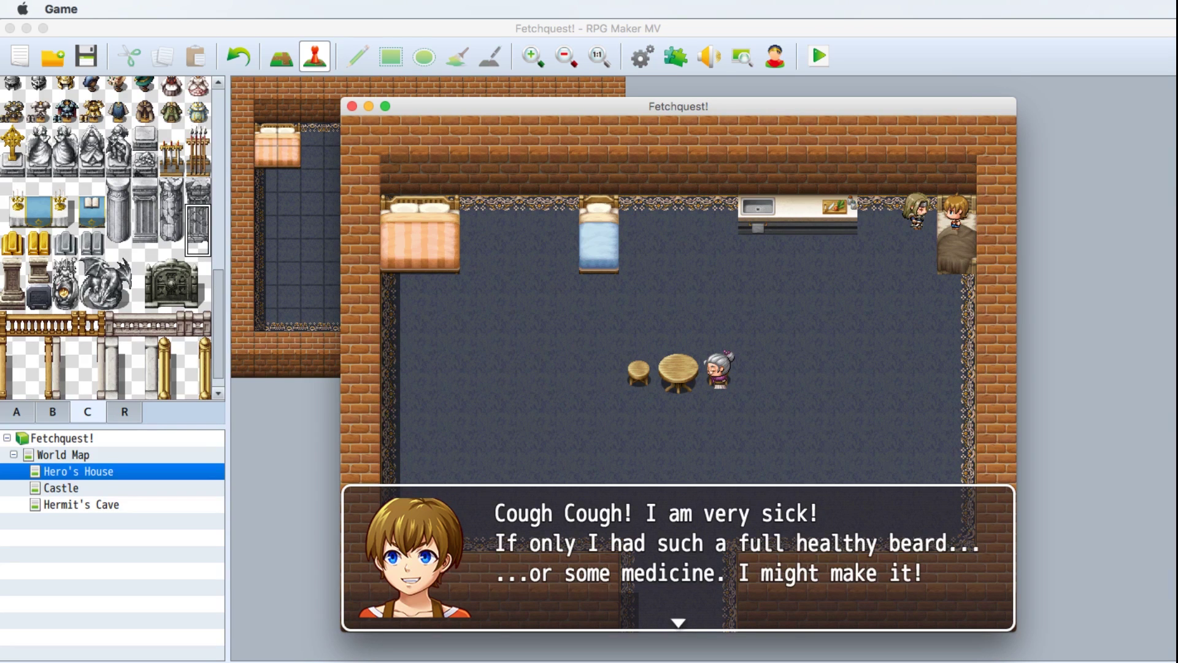
{"action": "key", "text": "Return"}
{"action": "key", "text": "Down"}
{"action": "key", "text": "Left"}
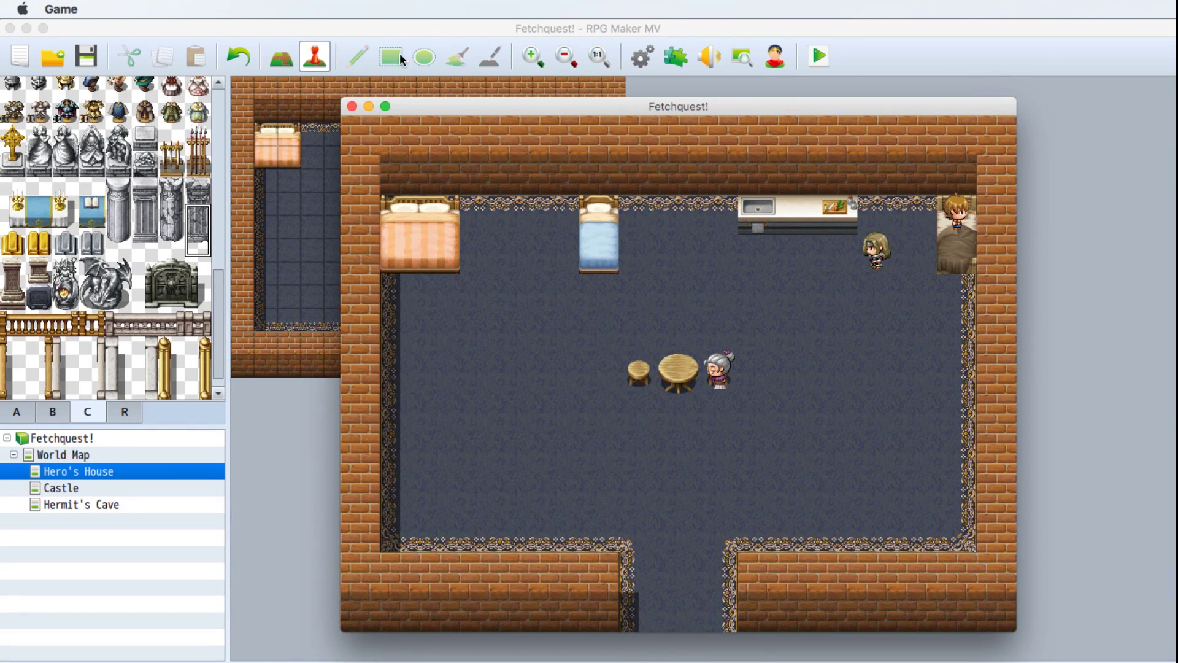
{"action": "left_click", "coordinate": [351, 106]}
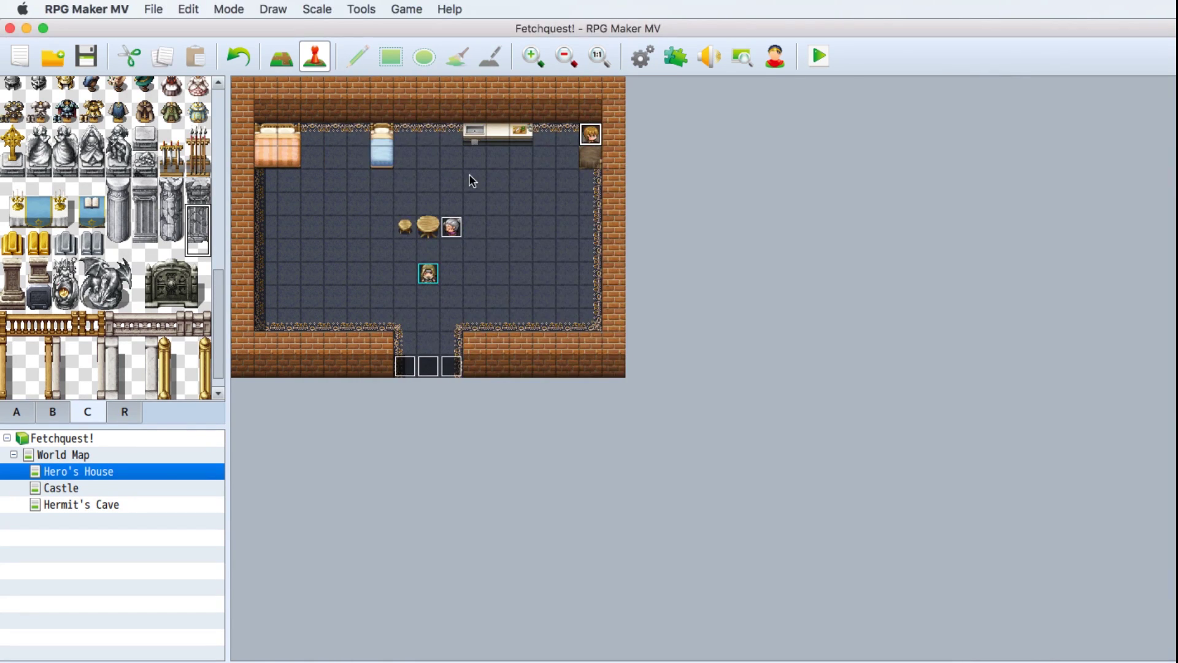
Create a quick Treasure event containing the Medicine item on the floor near the left wall of the Hero's House.
{"action": "left_click", "coordinate": [292, 253]}
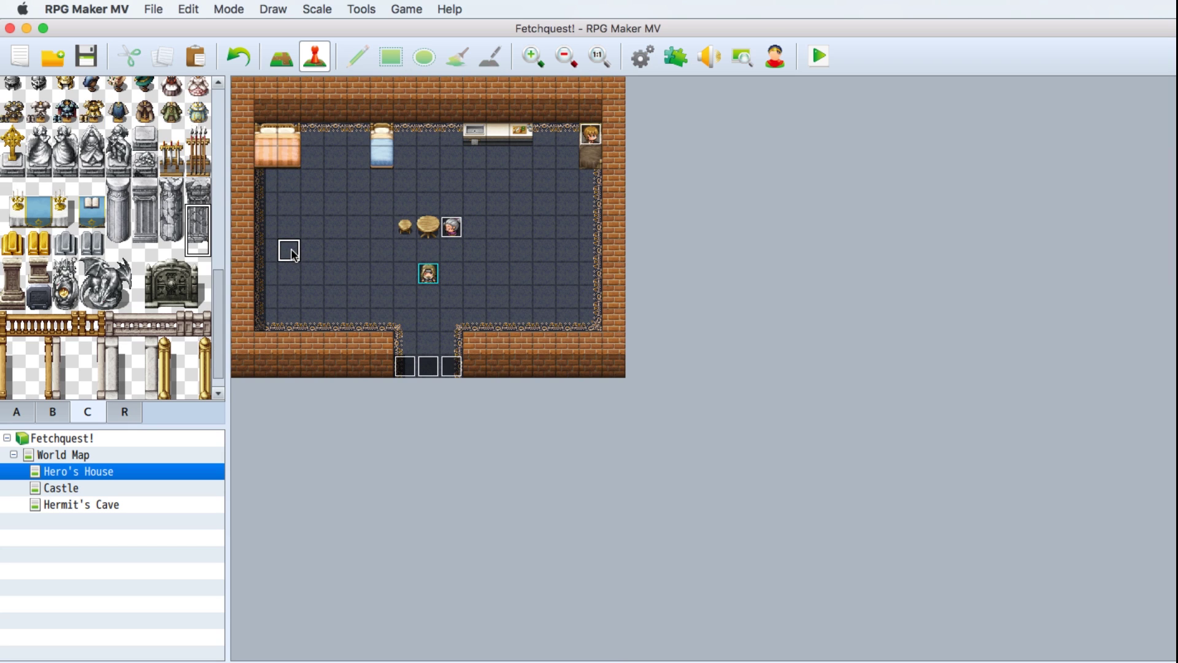
{"action": "right_click", "coordinate": [294, 254]}
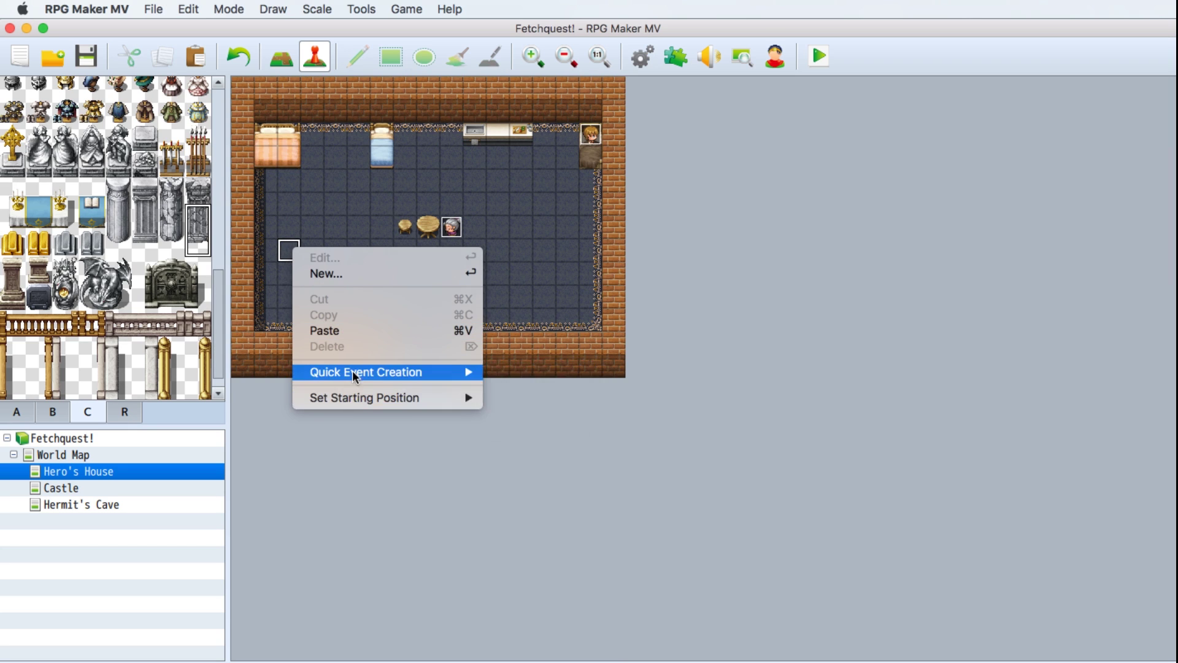
{"action": "mouse_move", "coordinate": [357, 373]}
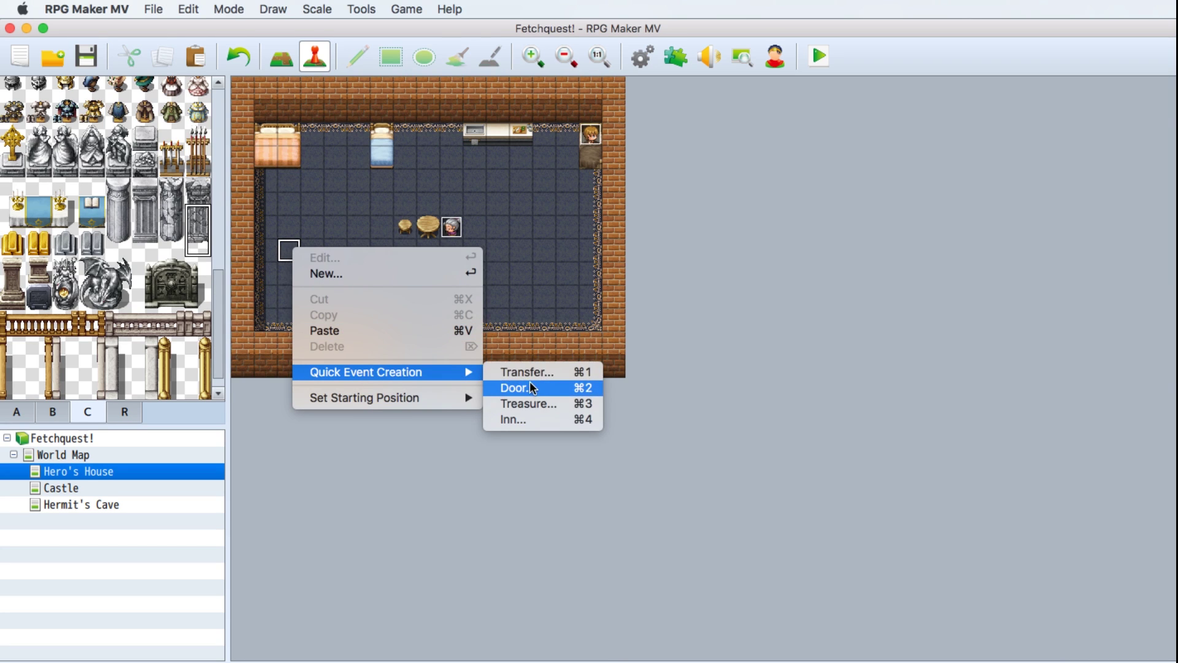
{"action": "left_click", "coordinate": [528, 405]}
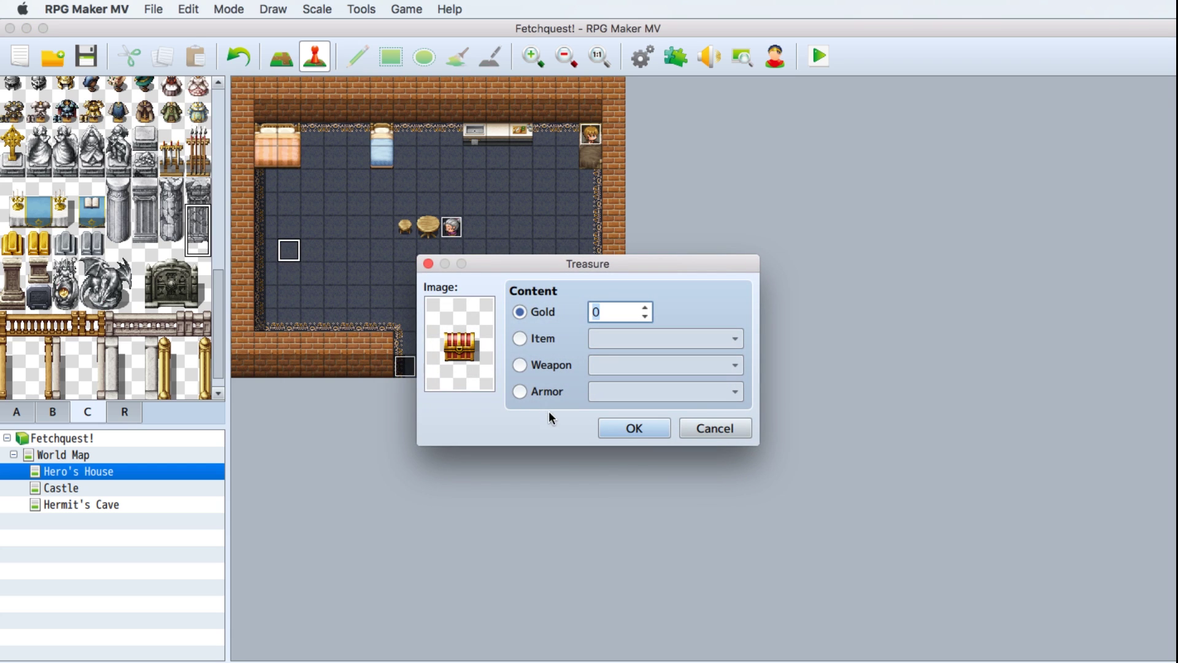
{"action": "left_click", "coordinate": [520, 340]}
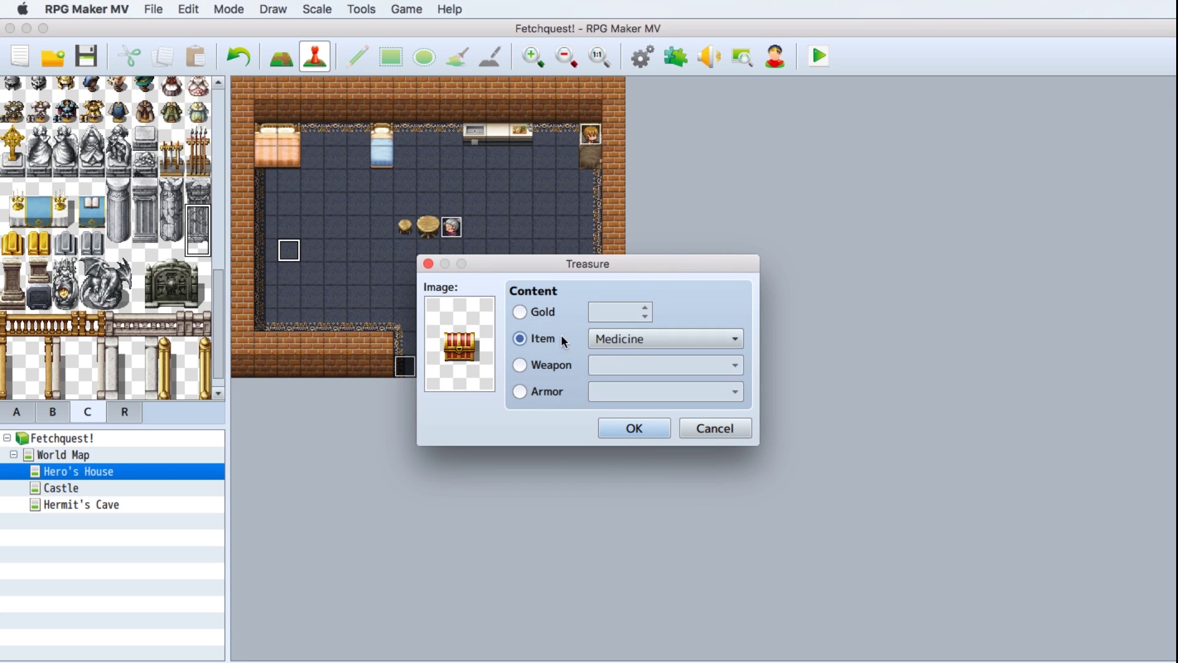
{"action": "left_click", "coordinate": [635, 431]}
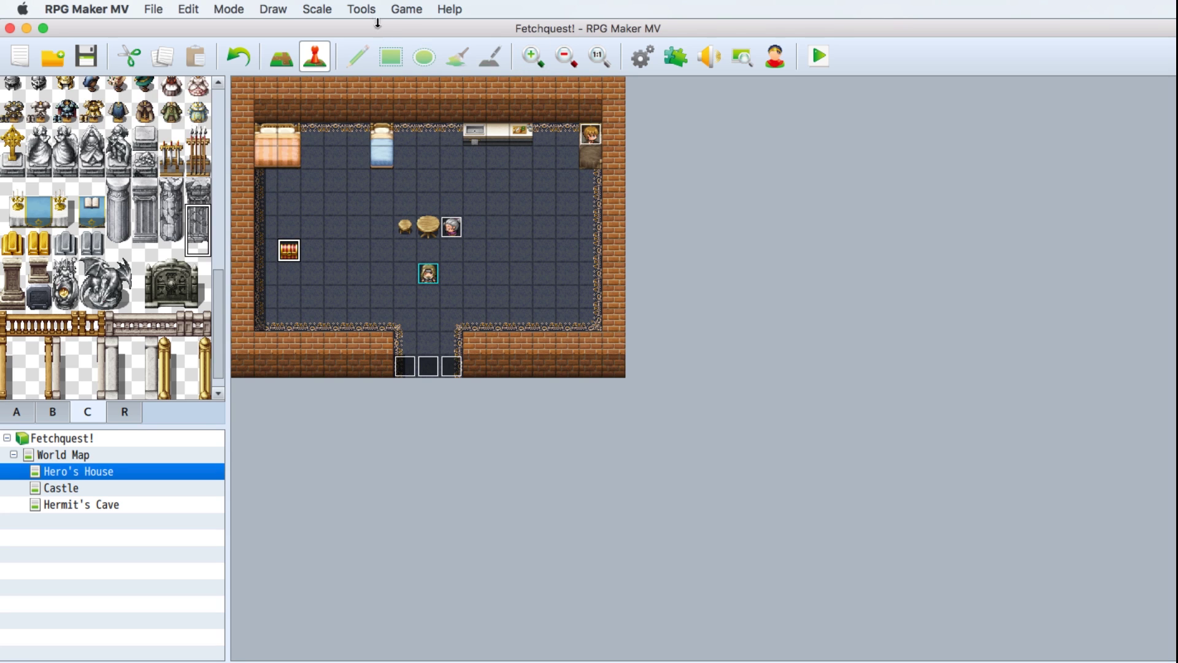
Save the added treasure chest and launch another playtest with a new game.
{"action": "left_click", "coordinate": [406, 11]}
{"action": "left_click", "coordinate": [419, 30]}
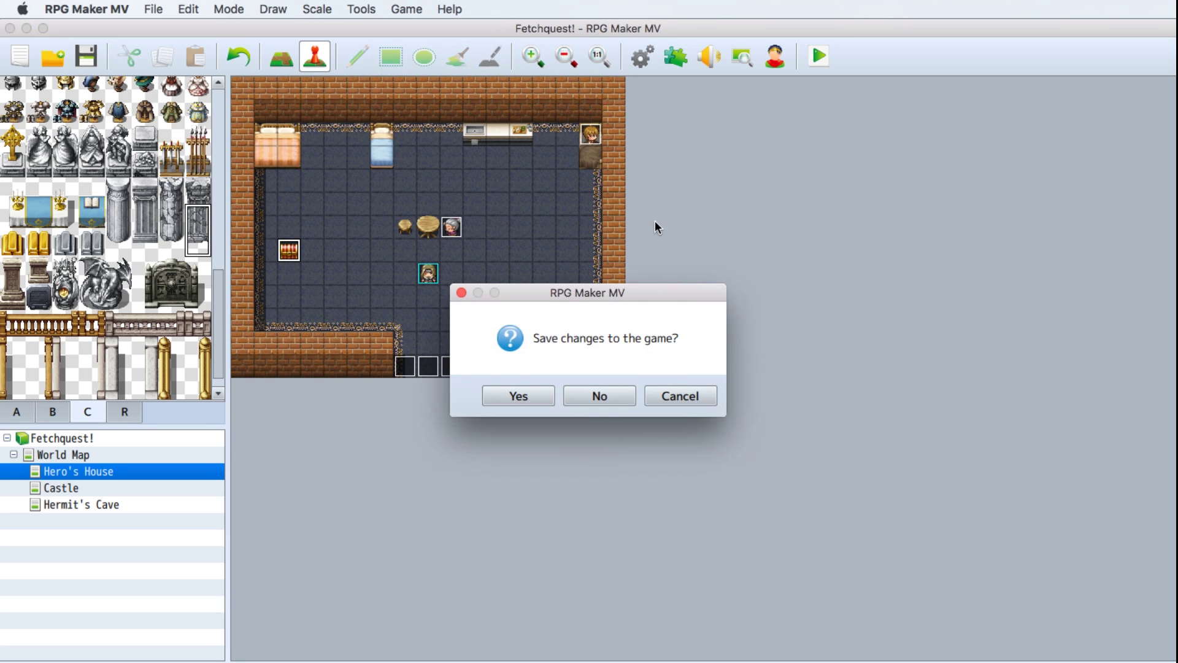
{"action": "left_click", "coordinate": [523, 398]}
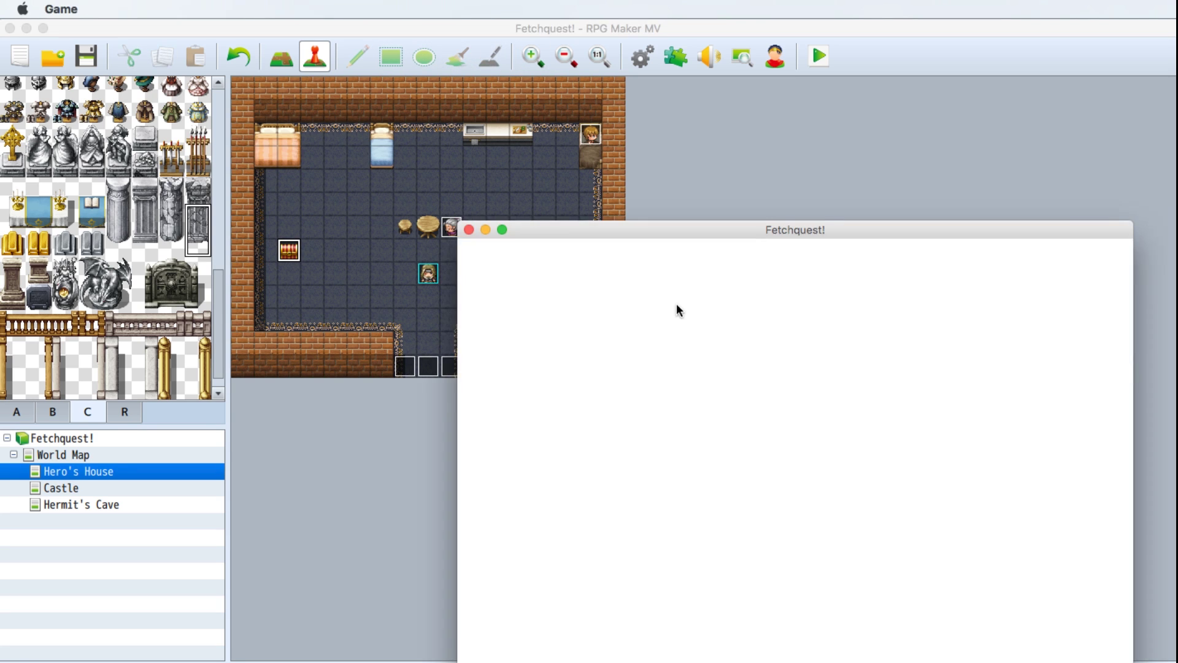
{"action": "key", "text": "Return"}
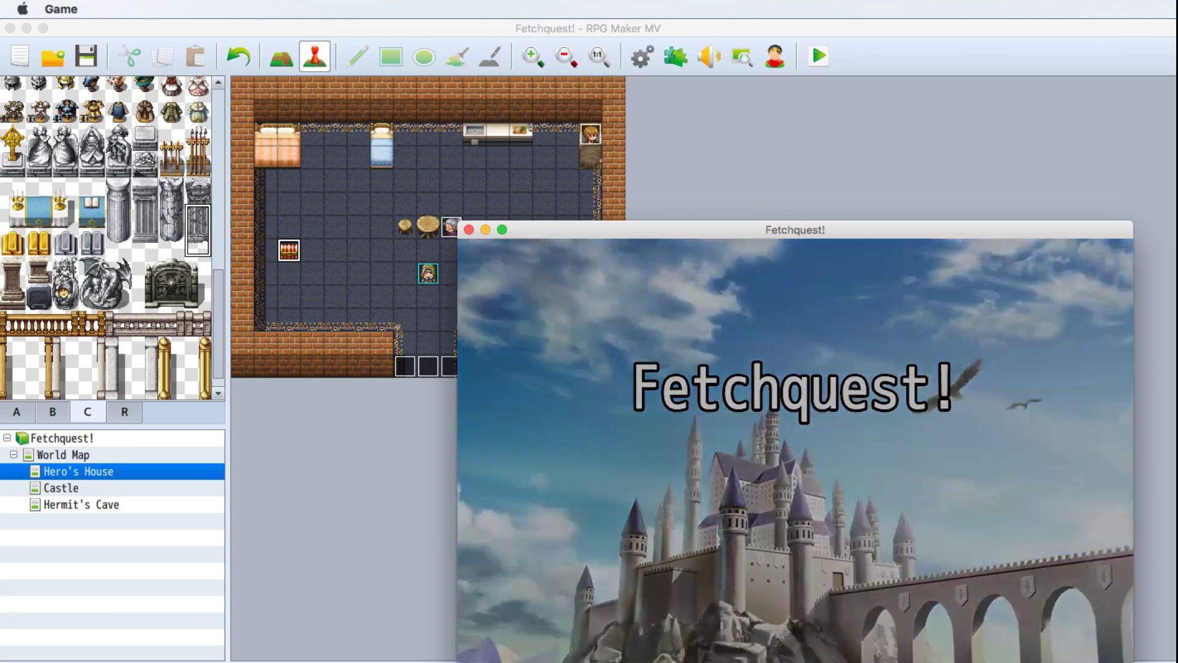
Talk to the grey-haired woman before collecting the Medicine and dismiss her message about the brother.
{"action": "key", "text": "Left"}
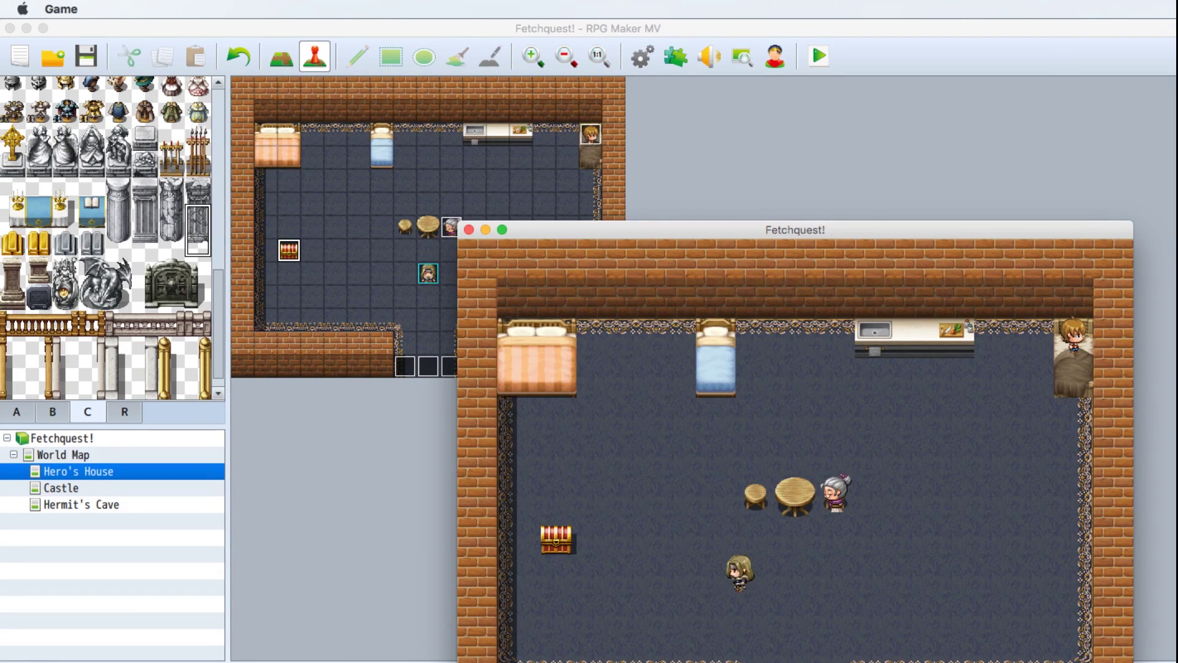
{"action": "key", "text": "Right"}
{"action": "key", "text": "Up"}
{"action": "key", "text": "Return"}
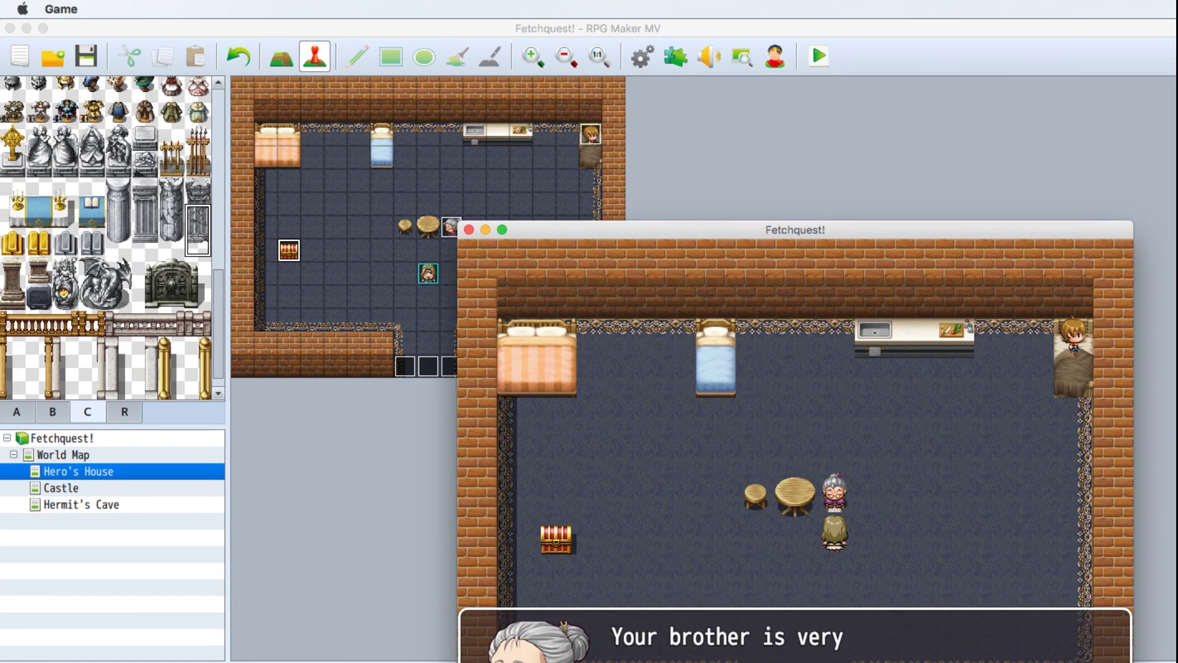
{"action": "key", "text": "Return"}
Walk to the treasure chest near the left wall, open it to collect the Medicine, and dismiss the message.
{"action": "key", "text": "Left"}
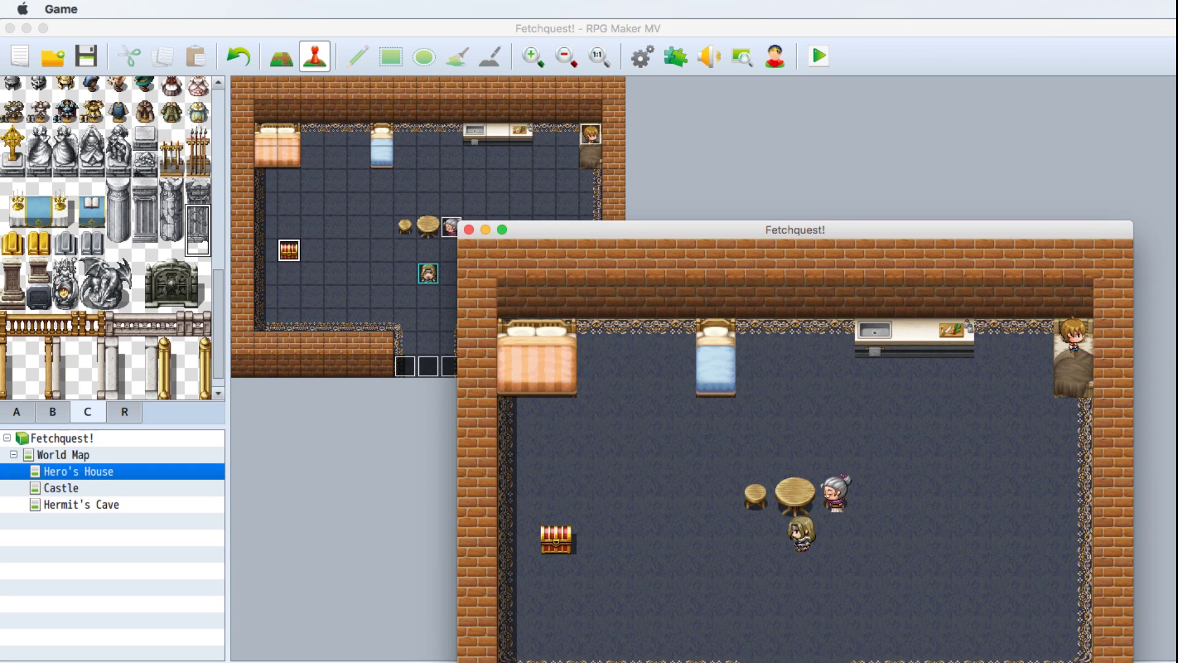
{"action": "key", "text": "Down"}
{"action": "key", "text": "Left"}
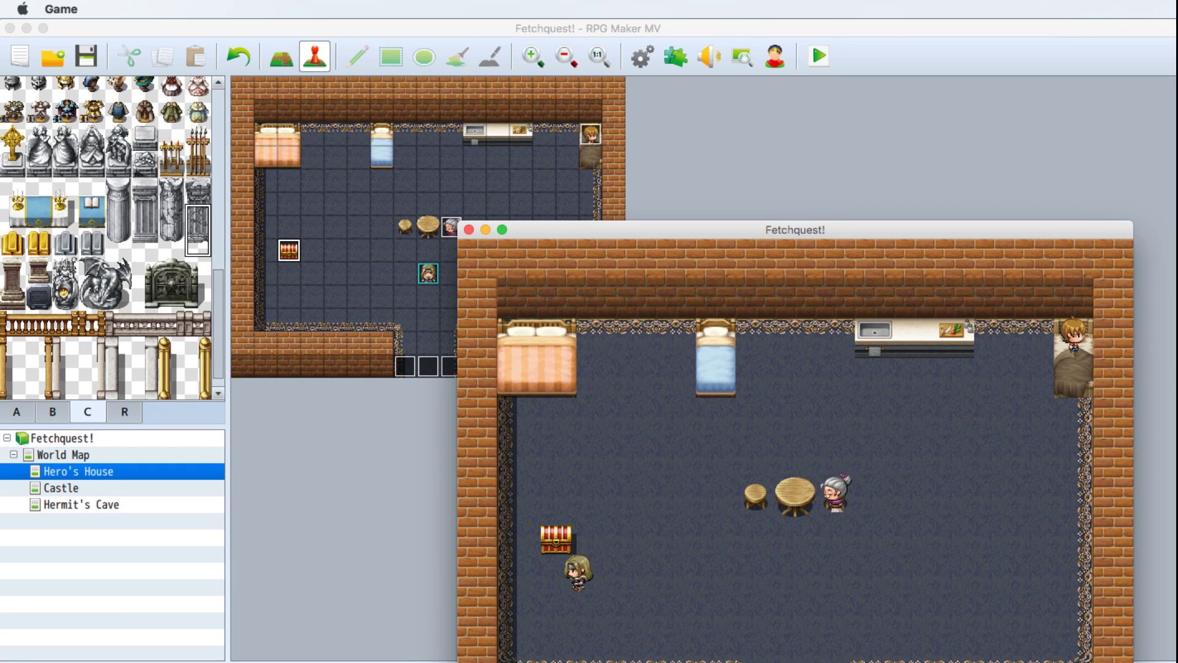
{"action": "key", "text": "Up"}
{"action": "key", "text": "Return"}
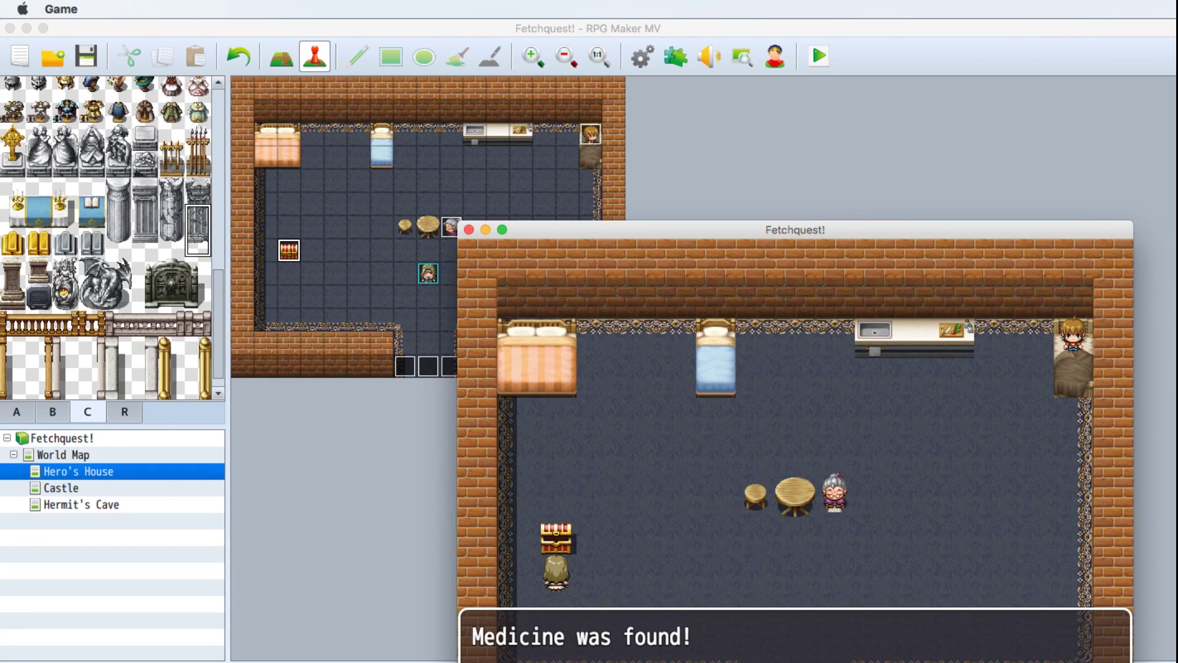
{"action": "key", "text": "Return"}
Return to the grey-haired woman with the Medicine, read her item-dependent message, and dismiss it.
{"action": "key", "text": "Right"}
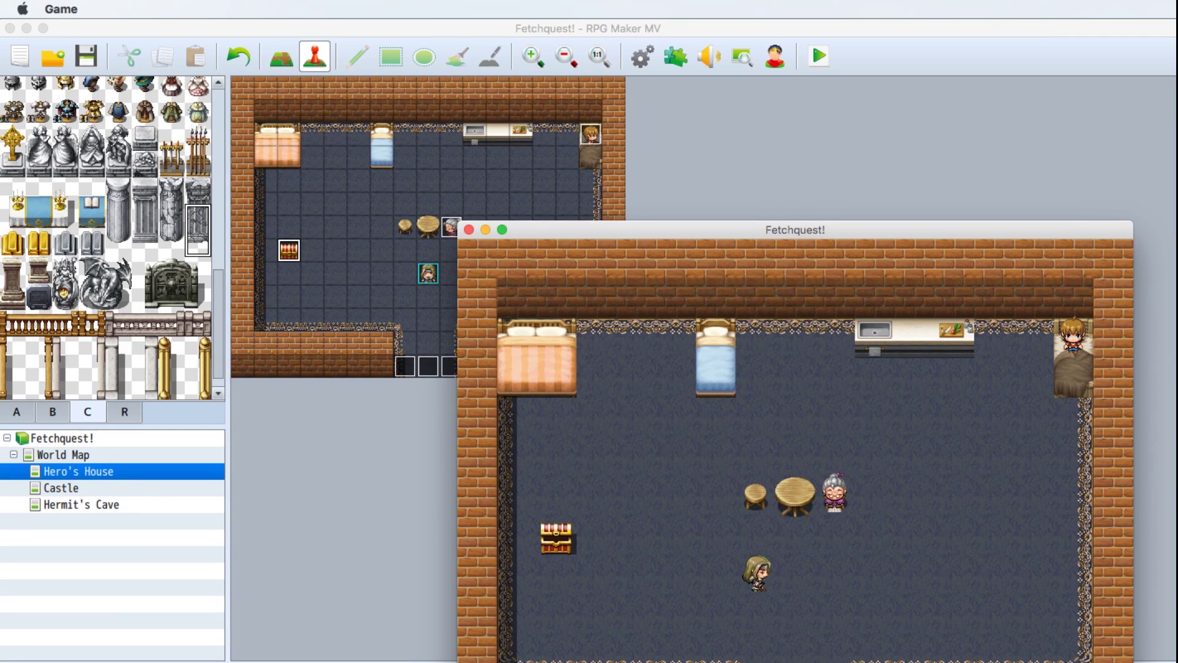
{"action": "key", "text": "Up"}
{"action": "key", "text": "Return"}
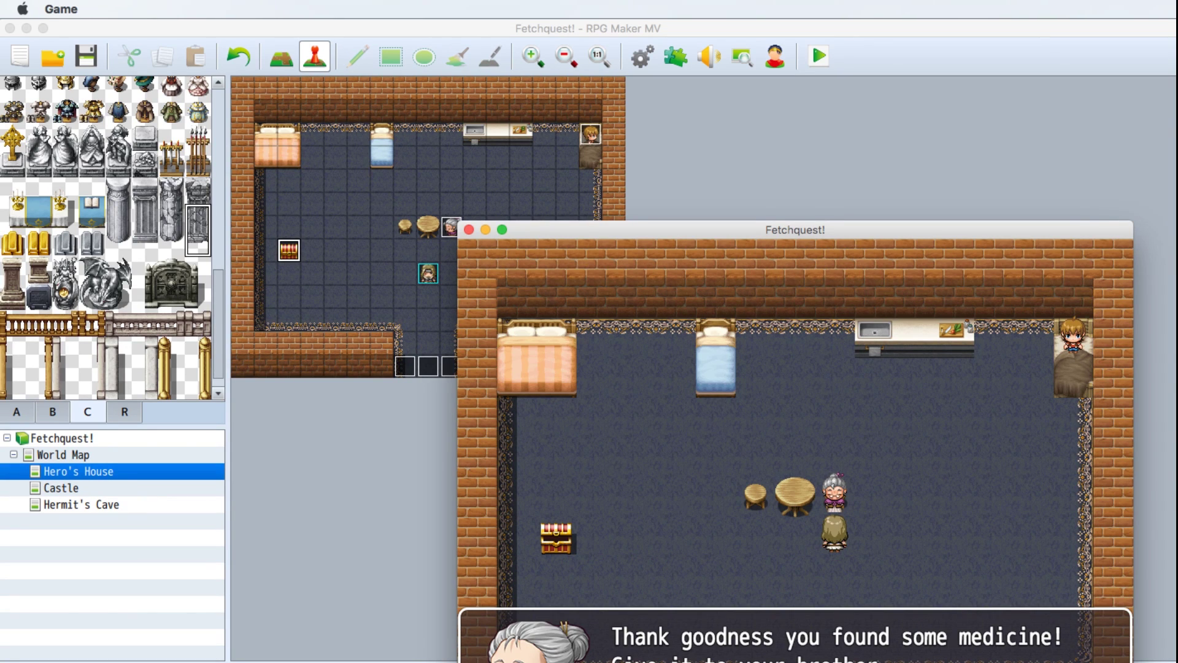
{"action": "key", "text": "Return"}
Walk to the Brother in the corner bed, talk to him while carrying the Medicine through to the ending, and close the playtest.
{"action": "key", "text": "Right"}
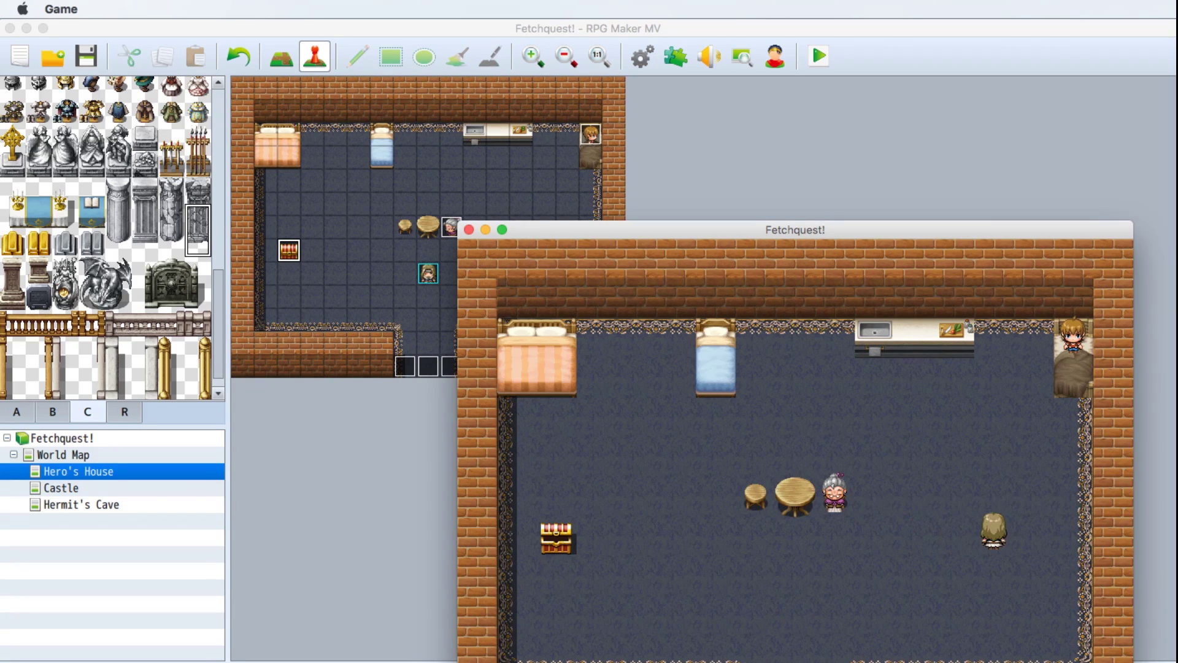
{"action": "key", "text": "Up"}
{"action": "key", "text": "Up"}
{"action": "key", "text": "Right"}
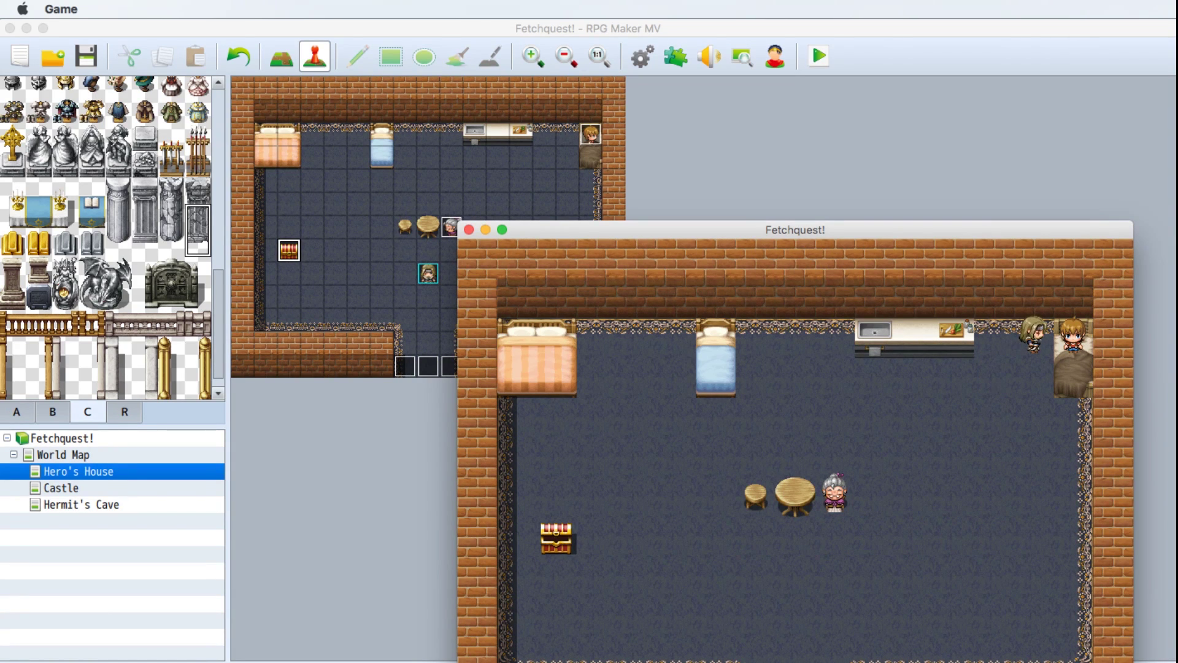
{"action": "key", "text": "Return"}
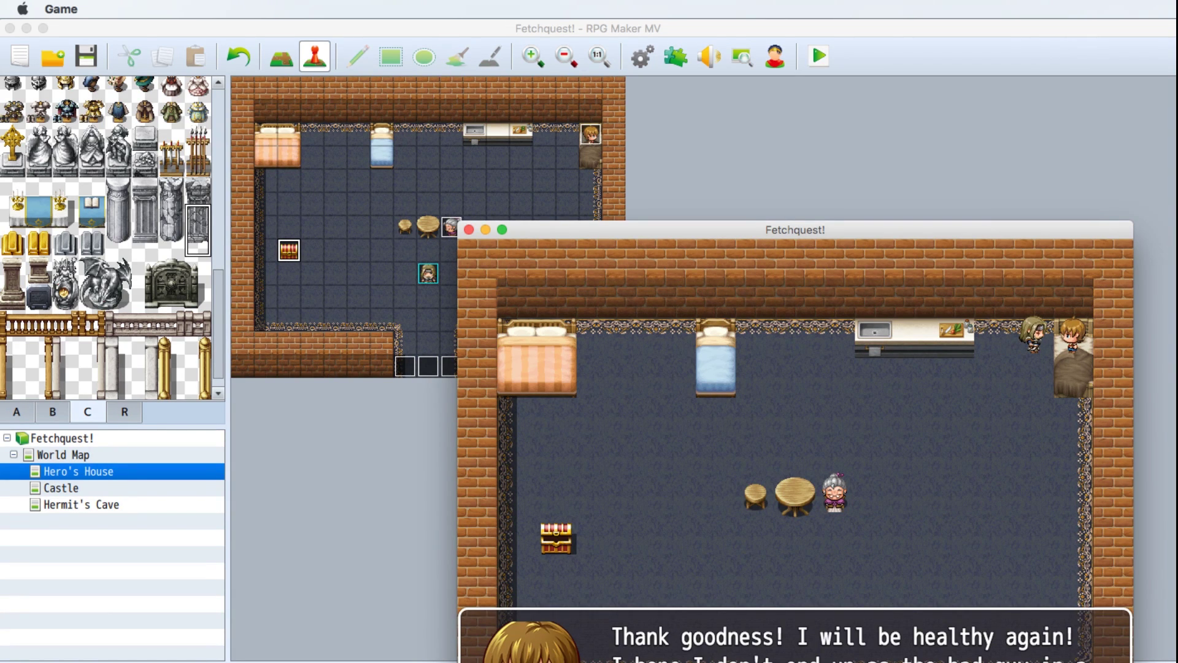
{"action": "key", "text": "Return"}
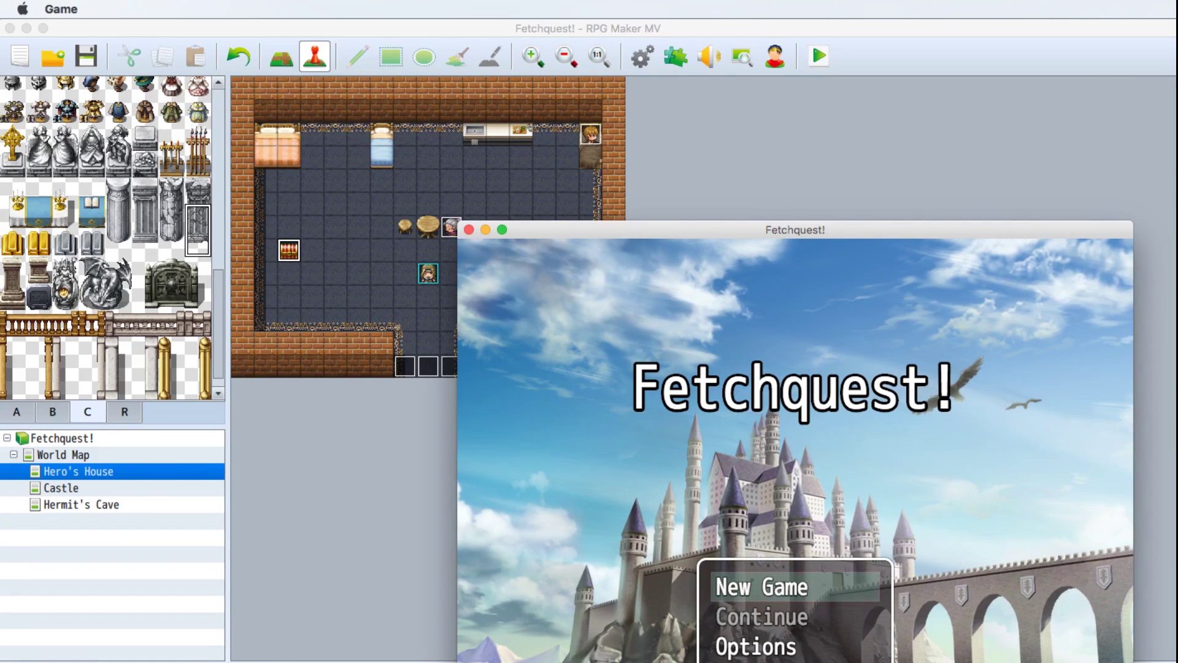
{"action": "left_click", "coordinate": [469, 229]}
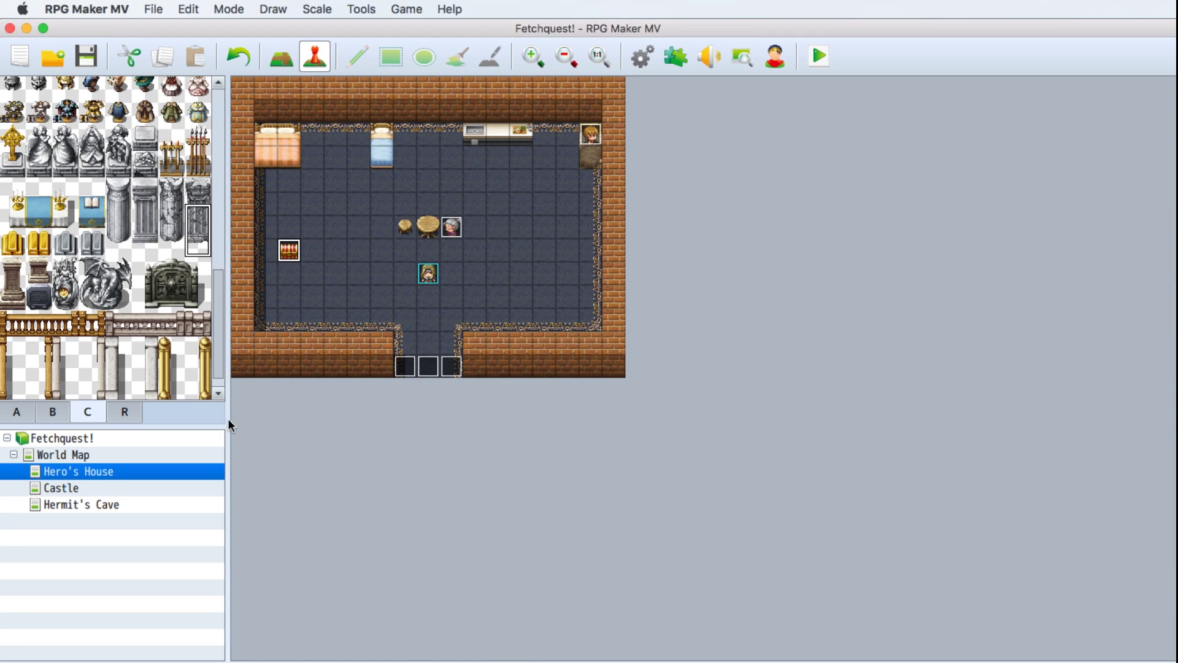
Open the Castle map and rename the Dispel Herb item in the database as Hermit's Recipe.
{"action": "left_click", "coordinate": [62, 487]}
{"action": "key", "text": "F9"}
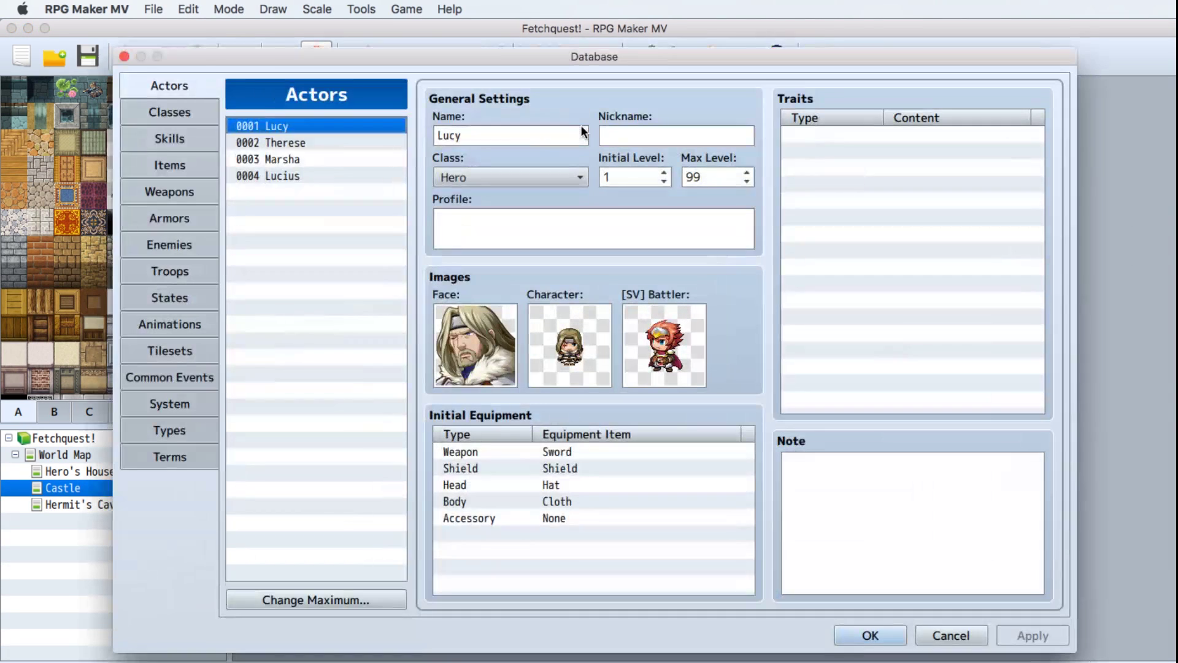
{"action": "left_click", "coordinate": [202, 165]}
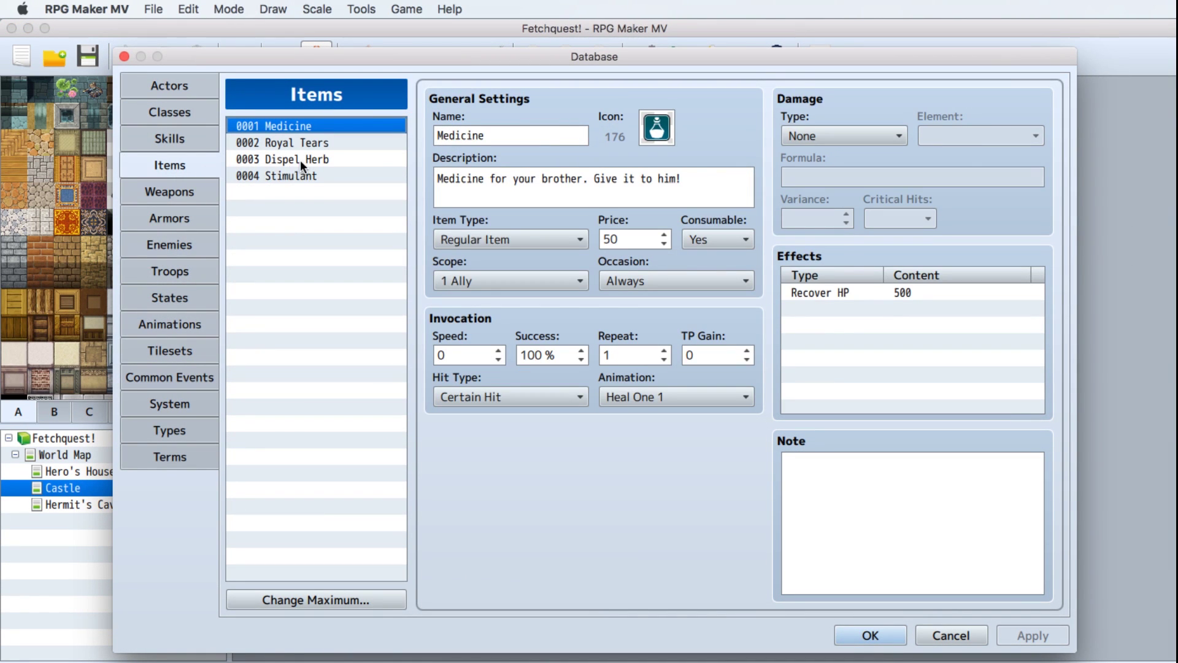
{"action": "left_click", "coordinate": [298, 158]}
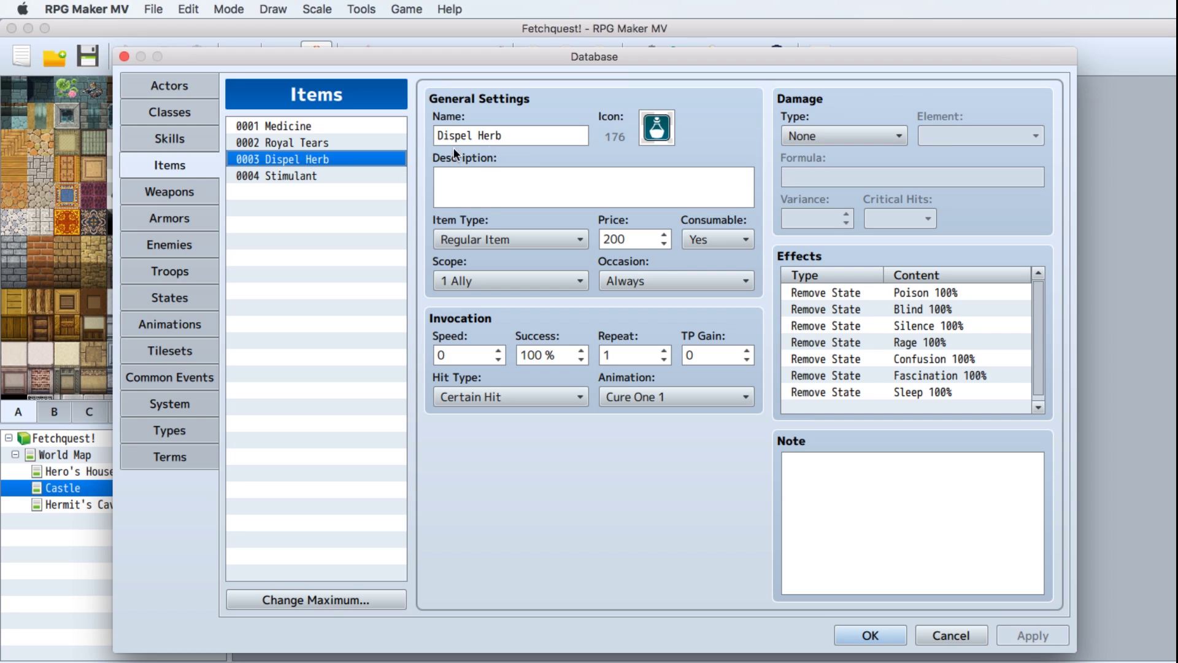
{"action": "triple_click", "coordinate": [535, 135]}
{"action": "type", "text": "Herm"}
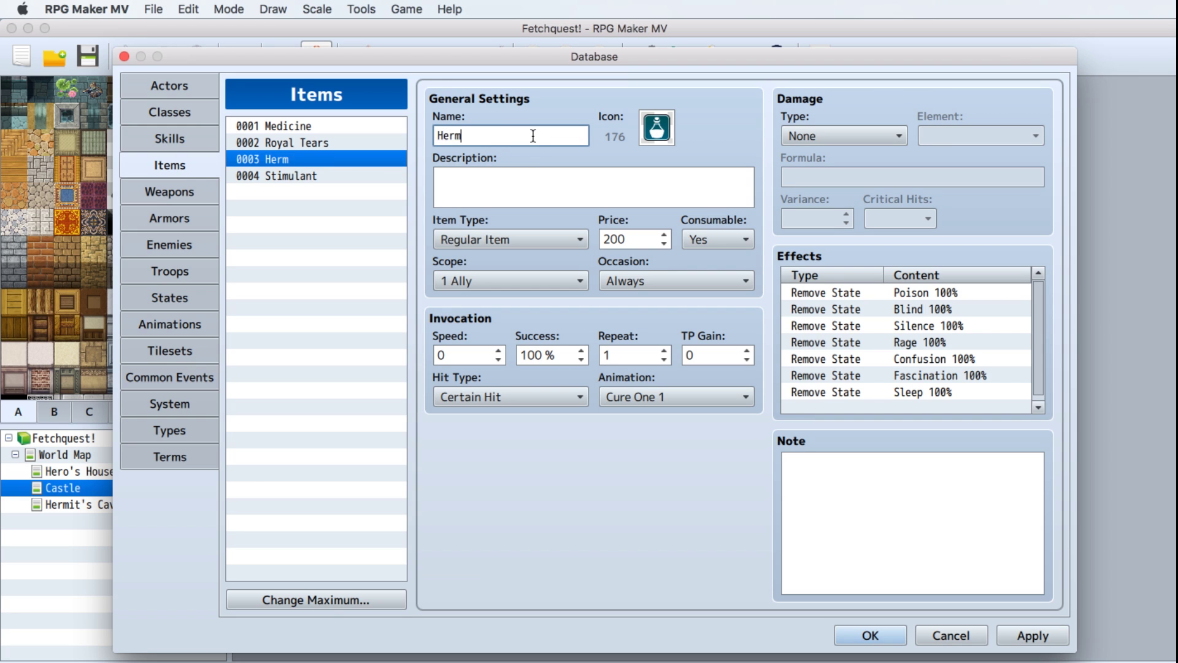
{"action": "type", "text": "it's Recipe"}
Describe the Hermit's Recipe item as "A note containing the recipe for the Hermit's medicine." and save the database changes.
{"action": "left_click", "coordinate": [494, 194]}
{"action": "type", "text": "A r"}
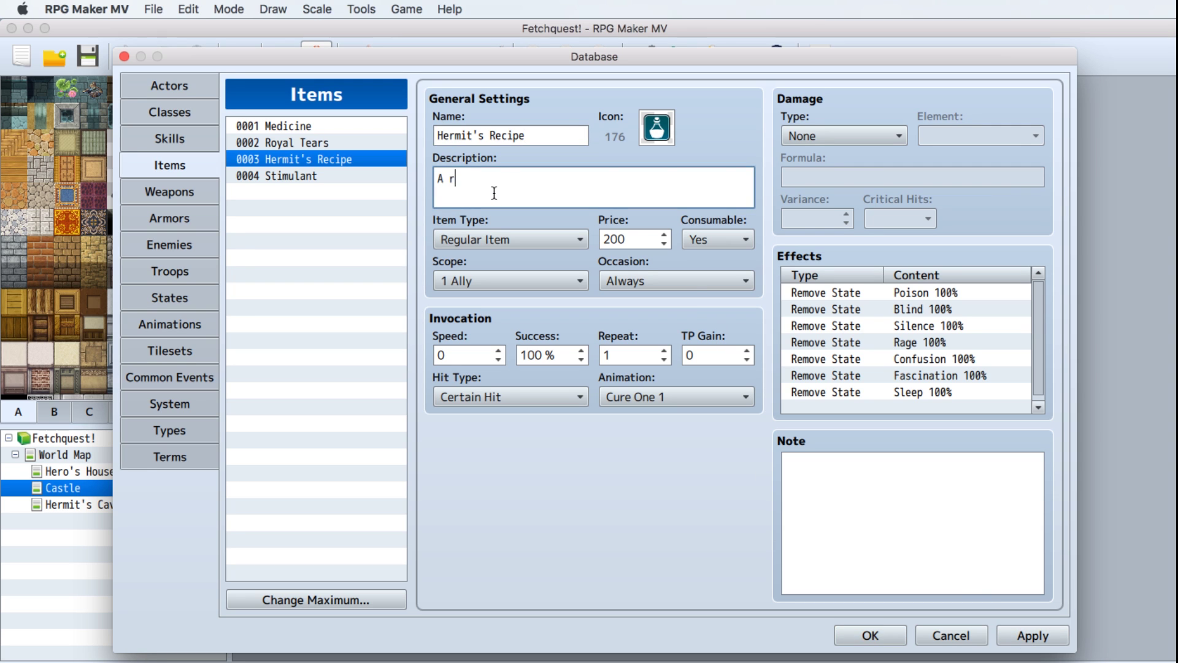
{"action": "type", "text": "ecip"}
{"action": "key", "text": "BackSpace"}
{"action": "key", "text": "BackSpace"}
{"action": "key", "text": "BackSpace"}
{"action": "key", "text": "BackSpace"}
{"action": "type", "text": "note containing the recipe for"}
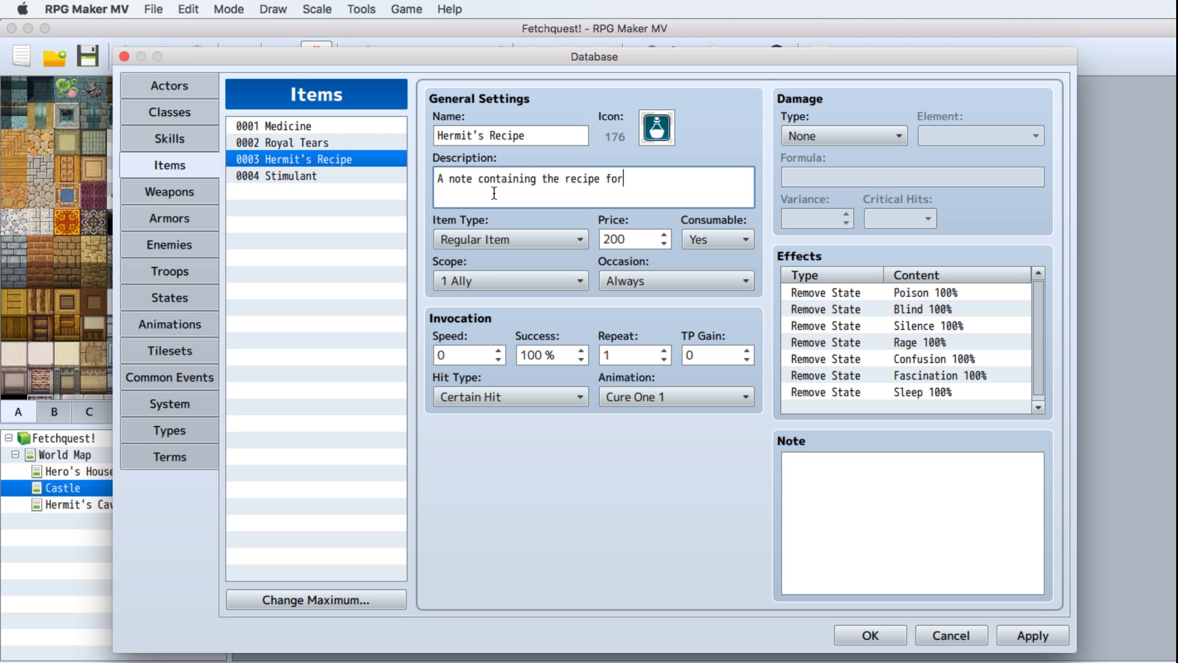
{"action": "type", "text": " the Hermit's medicine."}
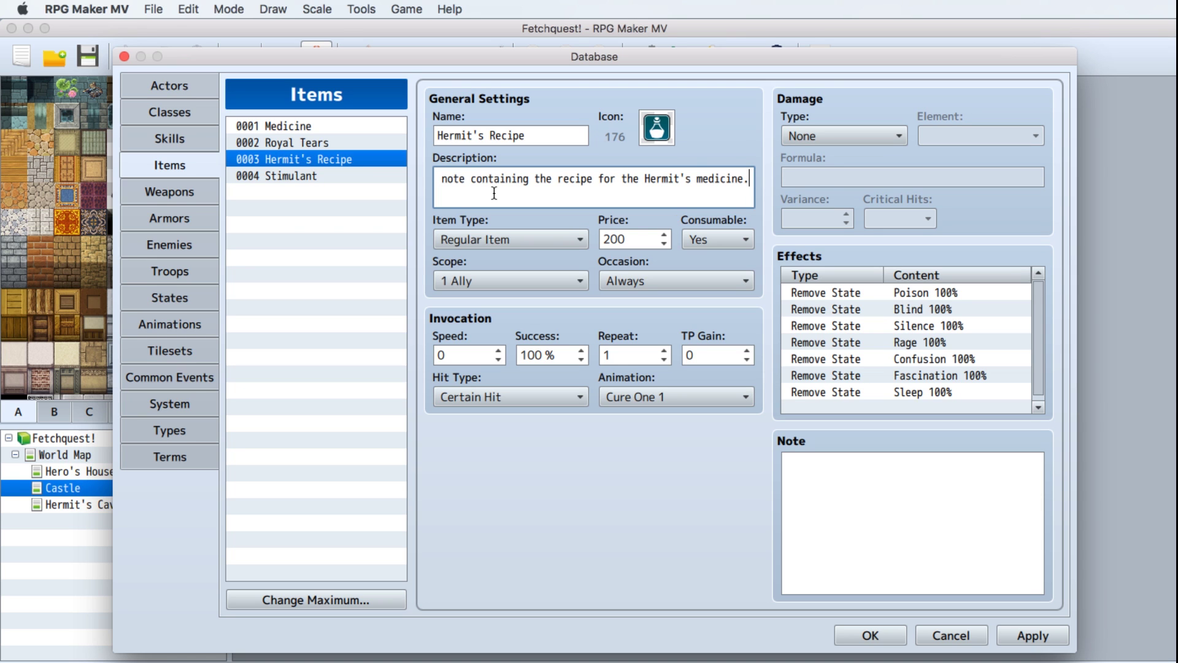
{"action": "left_click", "coordinate": [1014, 636]}
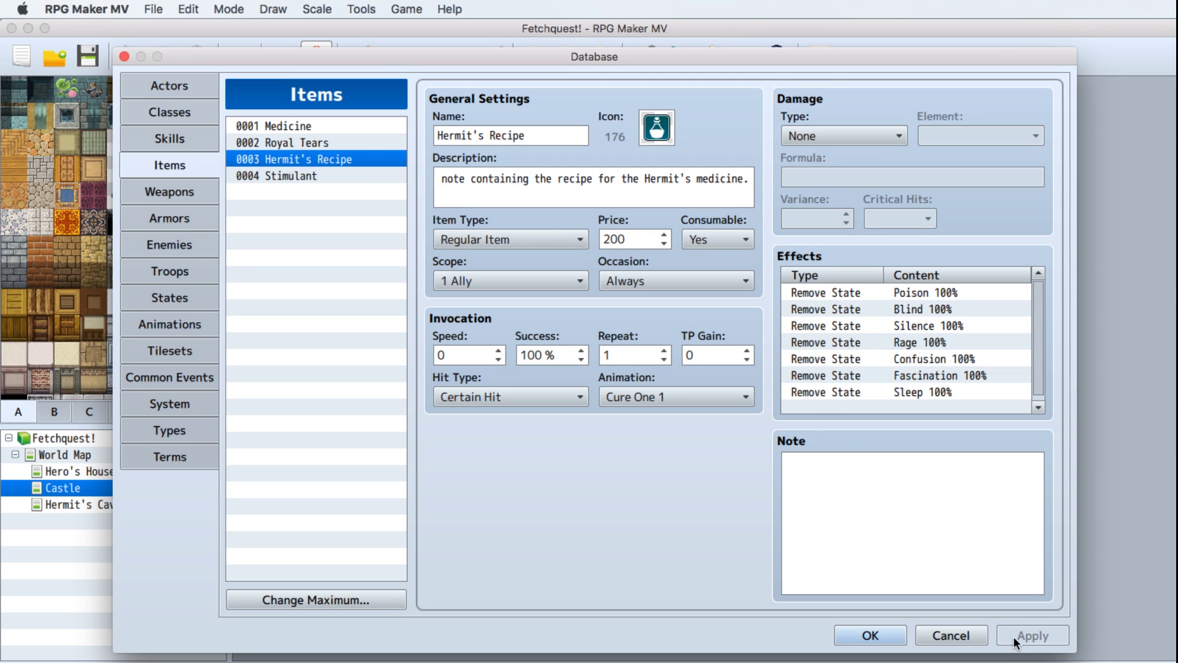
{"action": "left_click", "coordinate": [869, 634]}
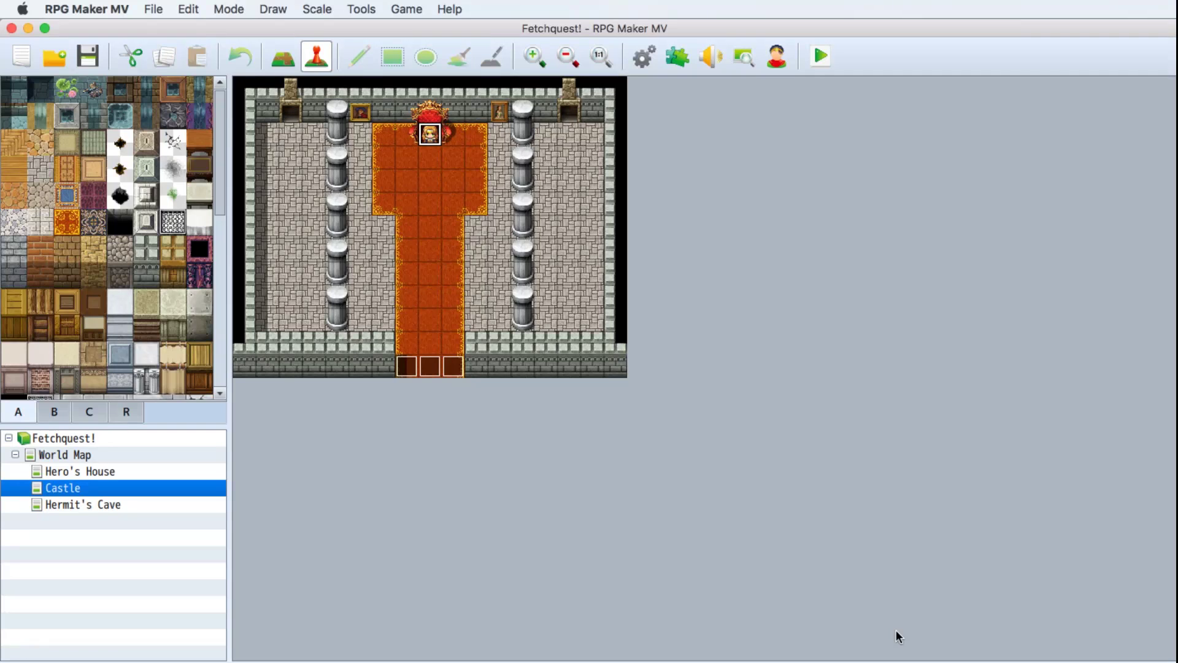
Add a Show Text command to the Princess event by the throne, using the long-haired woman's face with a tiara from Actor1.
{"action": "left_click", "coordinate": [429, 155]}
{"action": "left_click", "coordinate": [430, 136]}
{"action": "right_click", "coordinate": [430, 136]}
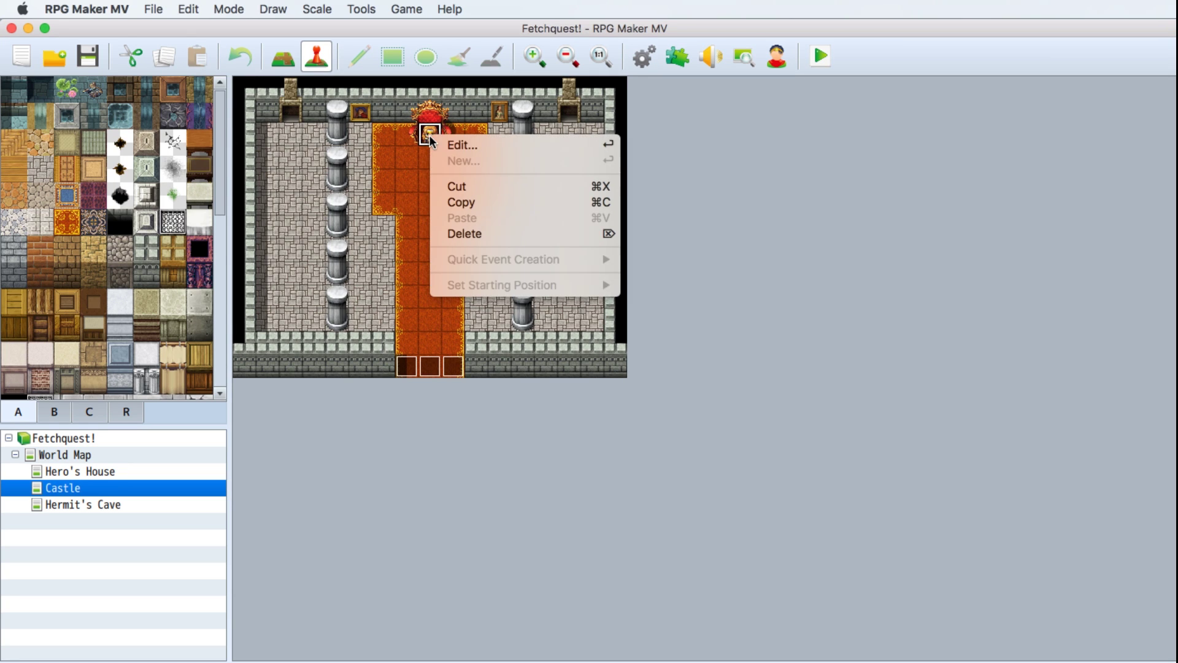
{"action": "left_click", "coordinate": [456, 148]}
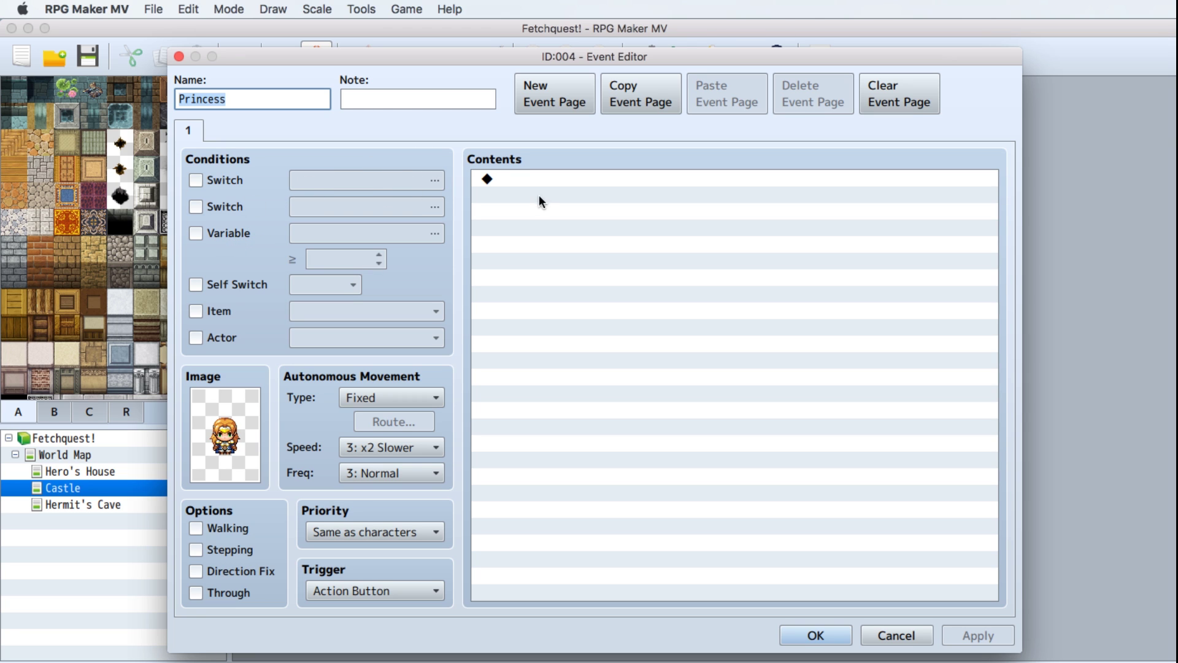
{"action": "double_click", "coordinate": [546, 179]}
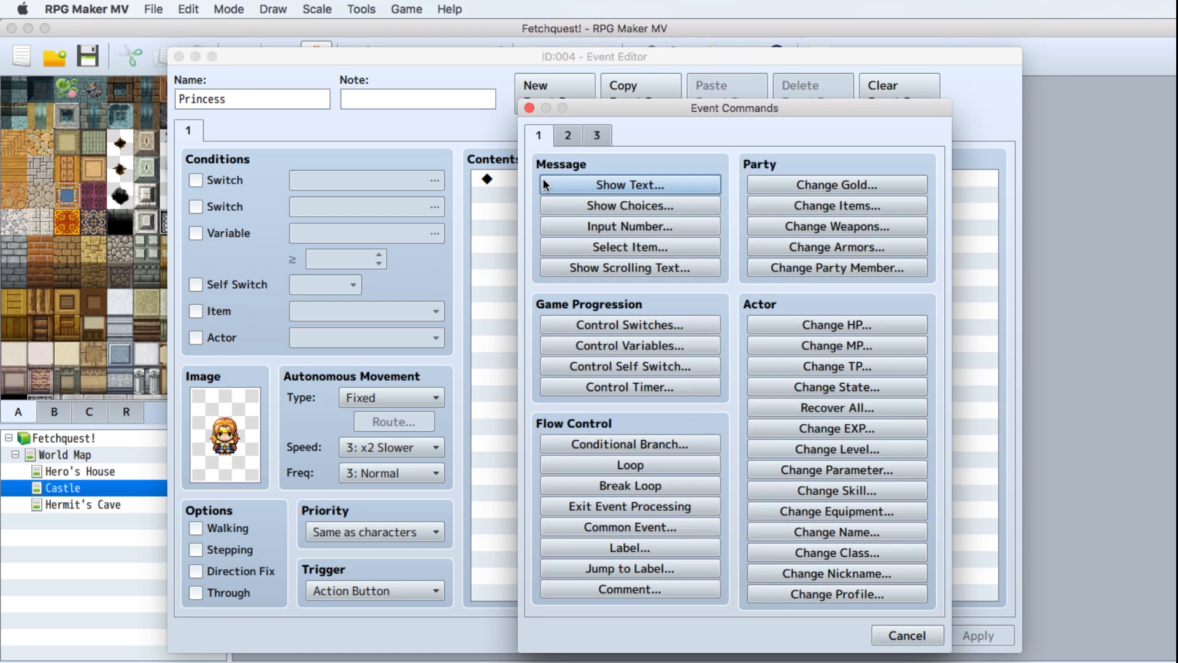
{"action": "left_click", "coordinate": [617, 179]}
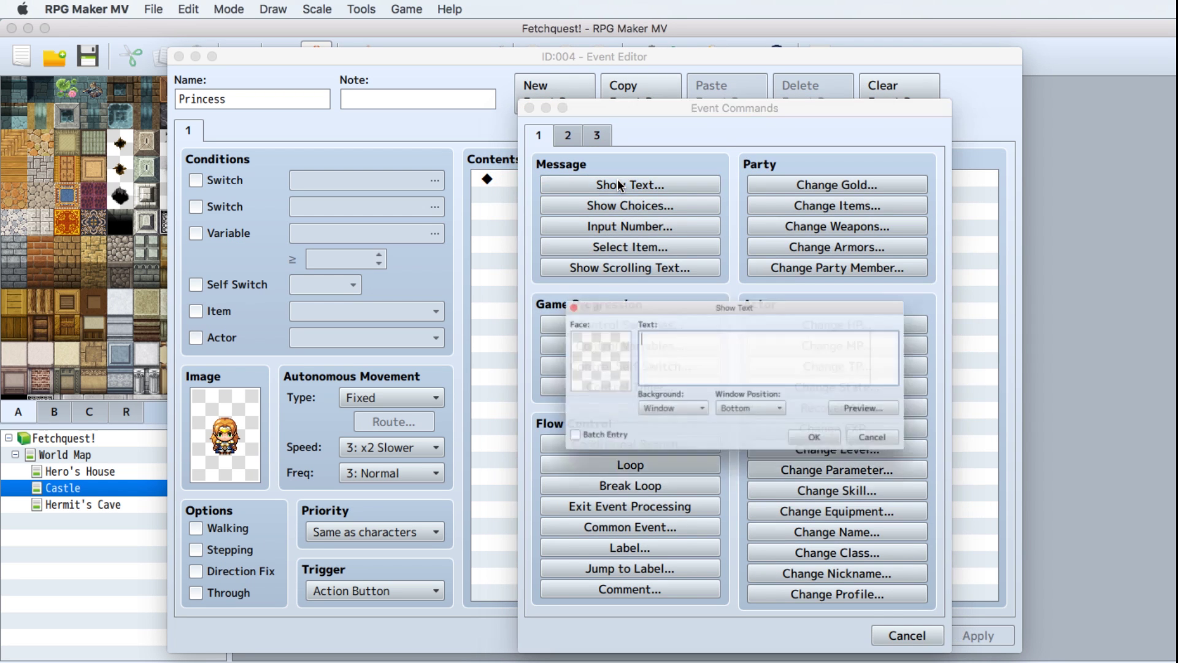
{"action": "left_click", "coordinate": [553, 345]}
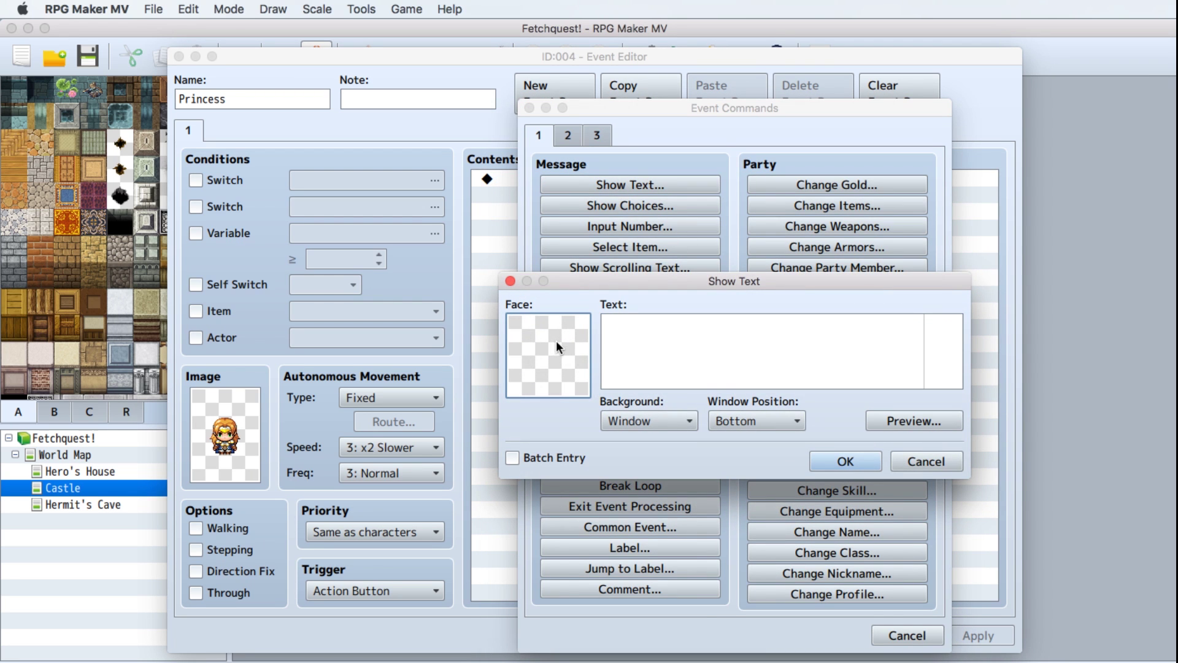
{"action": "double_click", "coordinate": [555, 354]}
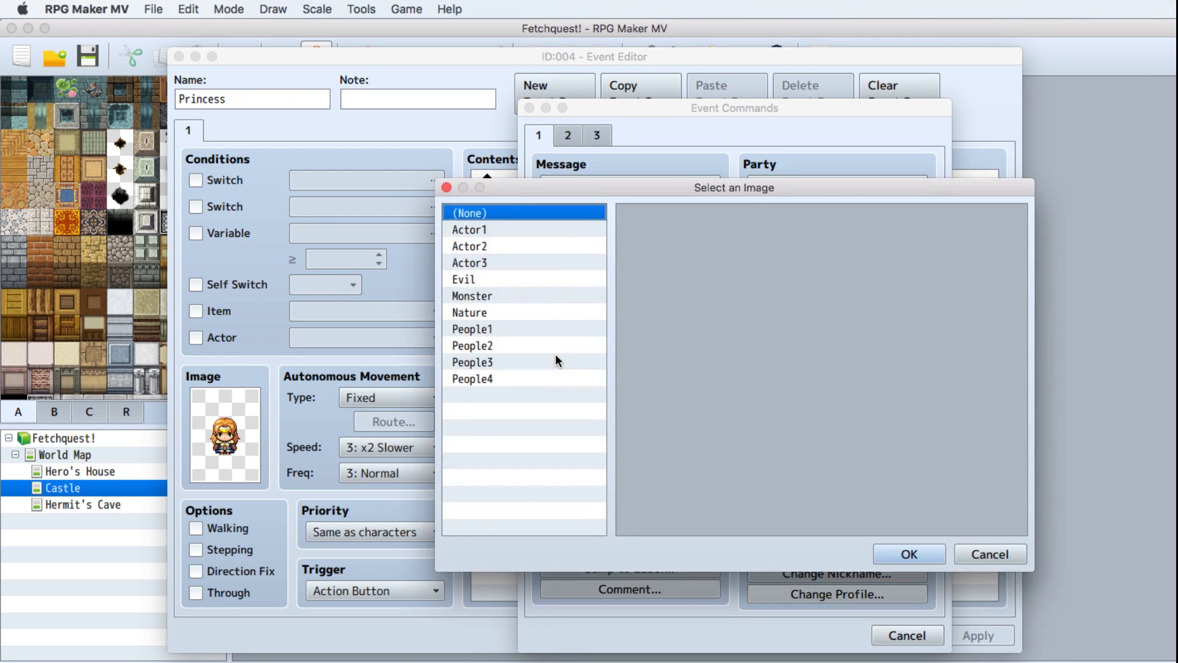
{"action": "left_click", "coordinate": [479, 234]}
{"action": "left_click", "coordinate": [734, 243]}
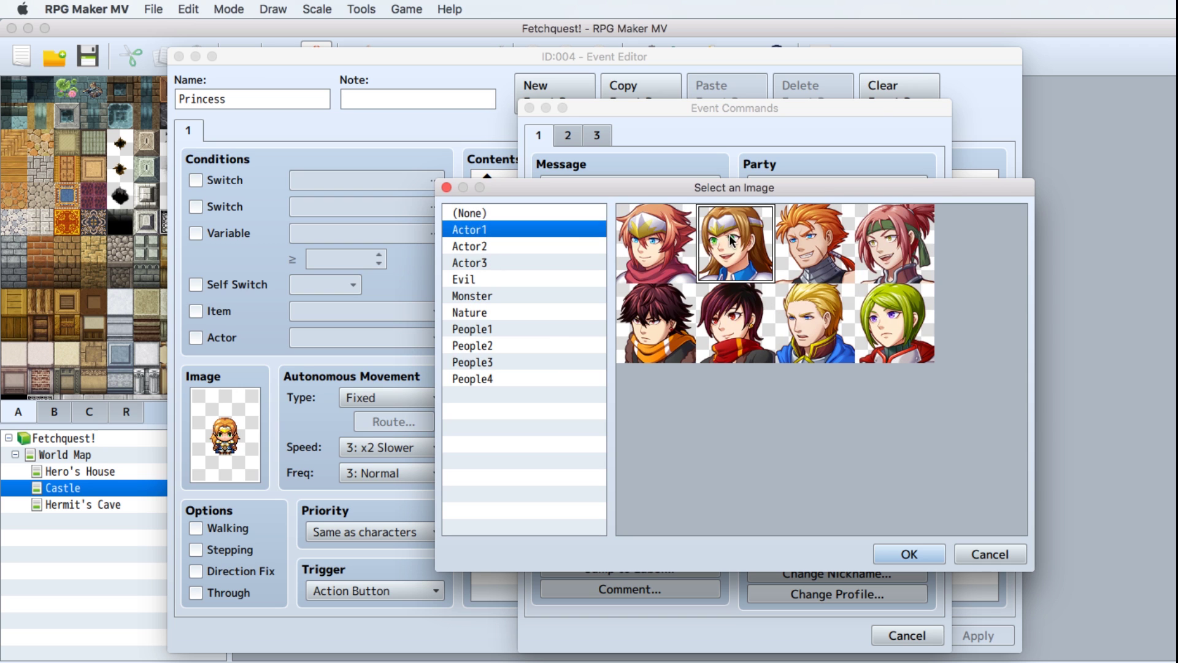
{"action": "left_click", "coordinate": [908, 554]}
Begin the Princess's message with "Hello loyal subject! My oh my what a full and luscious beard you have!".
{"action": "left_click", "coordinate": [667, 356]}
{"action": "type", "text": "H"}
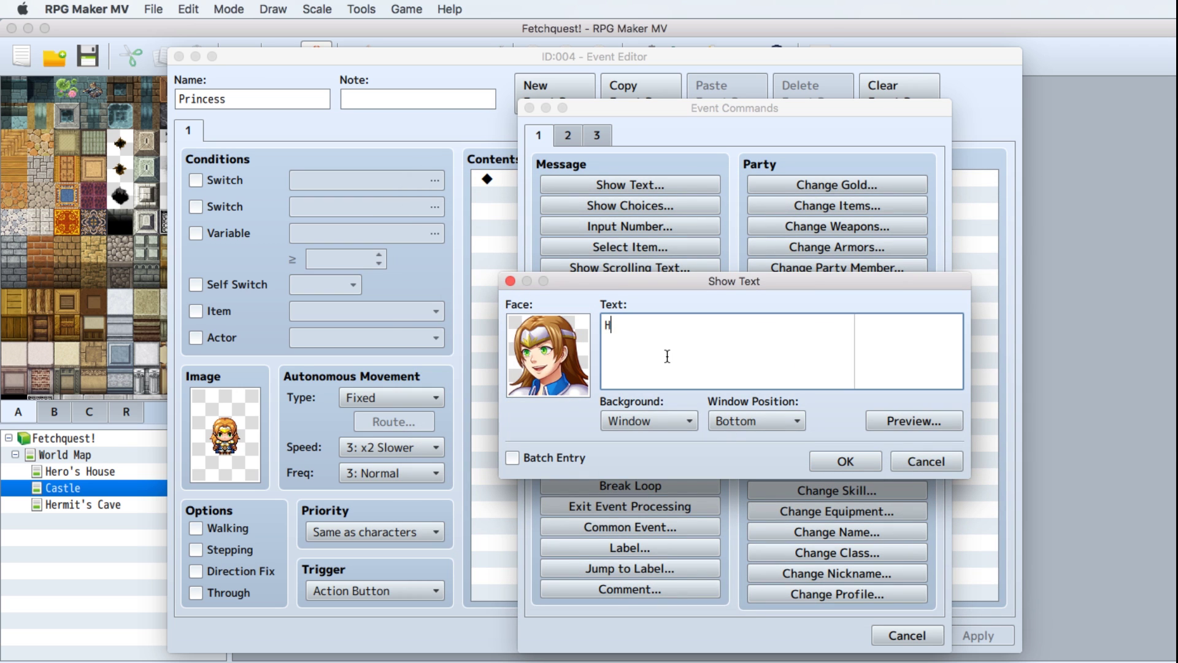
{"action": "type", "text": "ello loyal subject"}
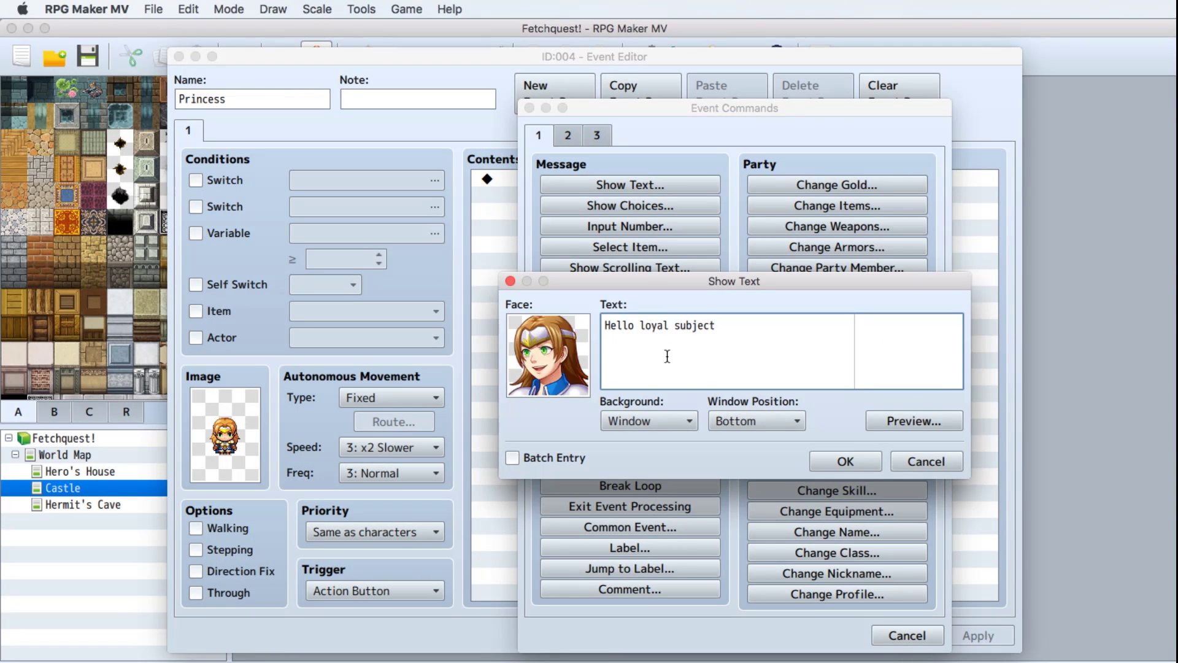
{"action": "type", "text": "! My oh my what a full "}
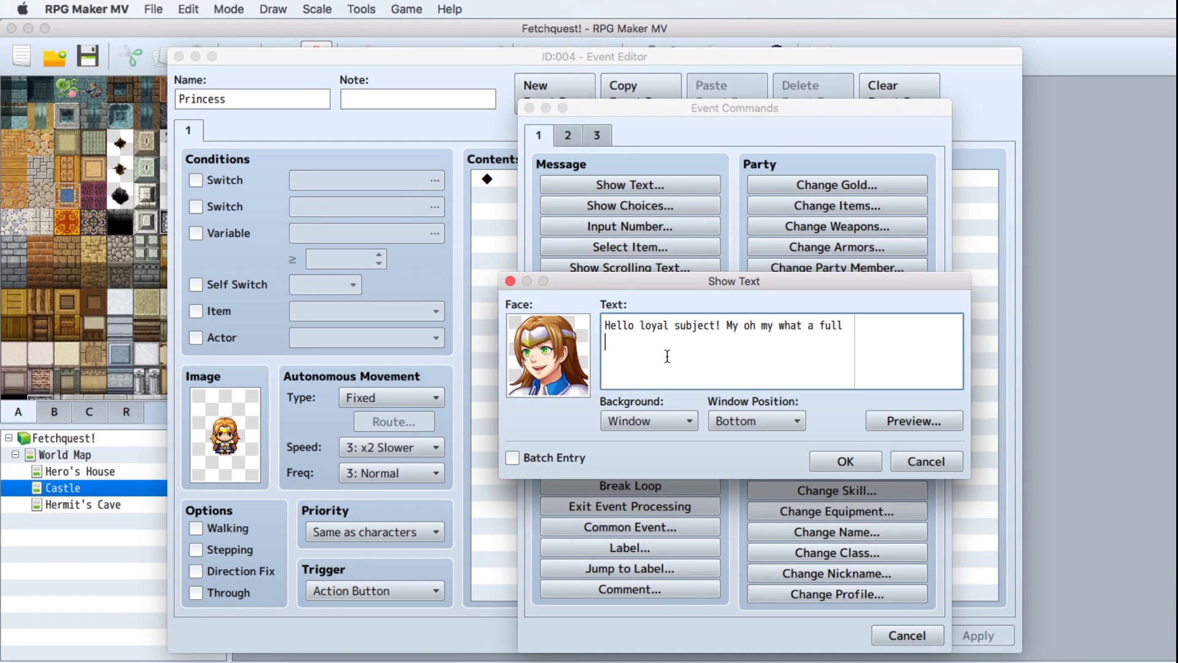
{"action": "type", "text": "and luscious beard you have! I'm"}
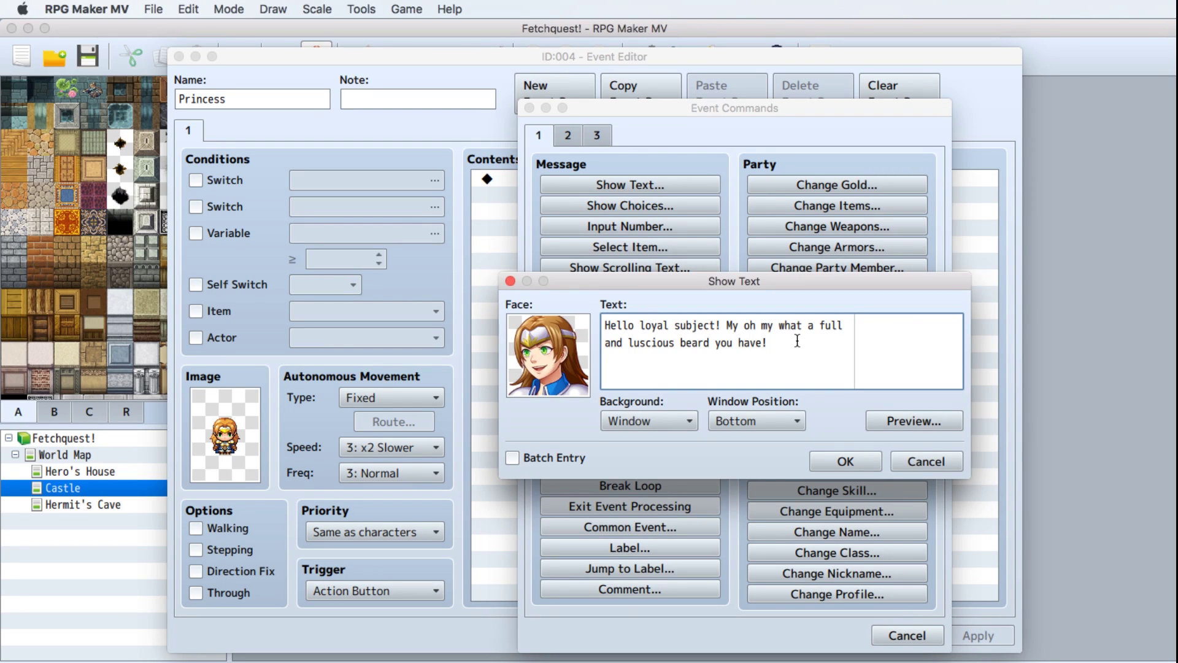
Finish the message with "I'm very busy today so if you don't have anything to show me please come back another time!" and preview it.
{"action": "type", "text": "very busy"}
{"action": "key", "text": "Return"}
{"action": "type", "text": "today so if you don'"}
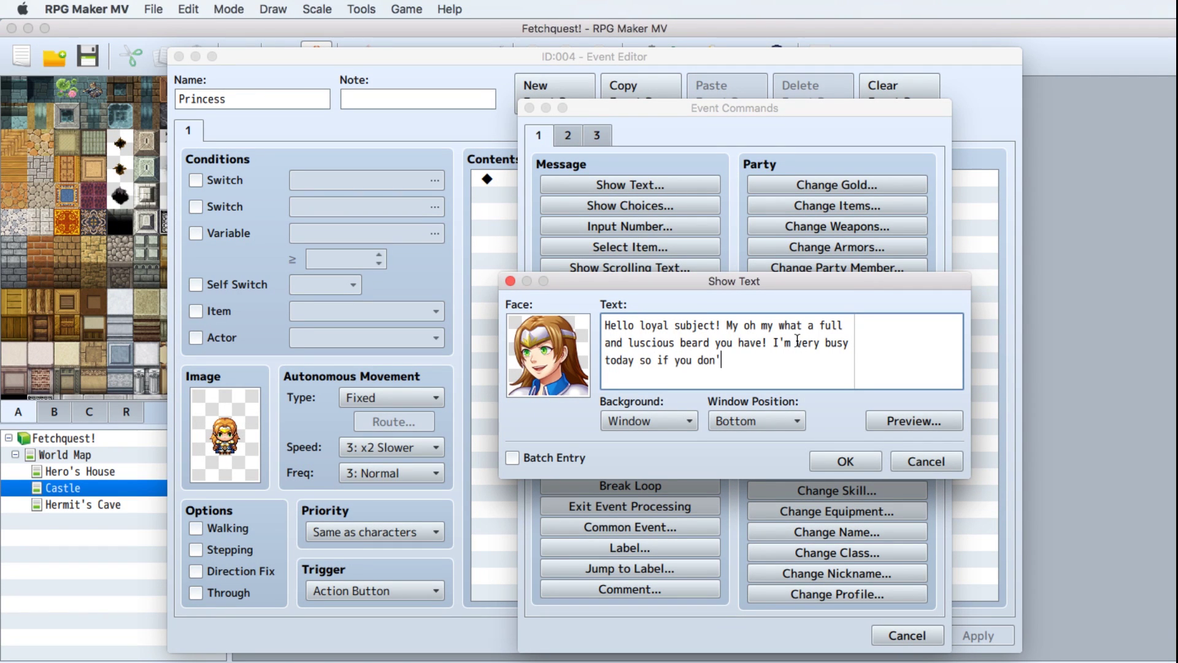
{"action": "type", "text": "t have anything to show"}
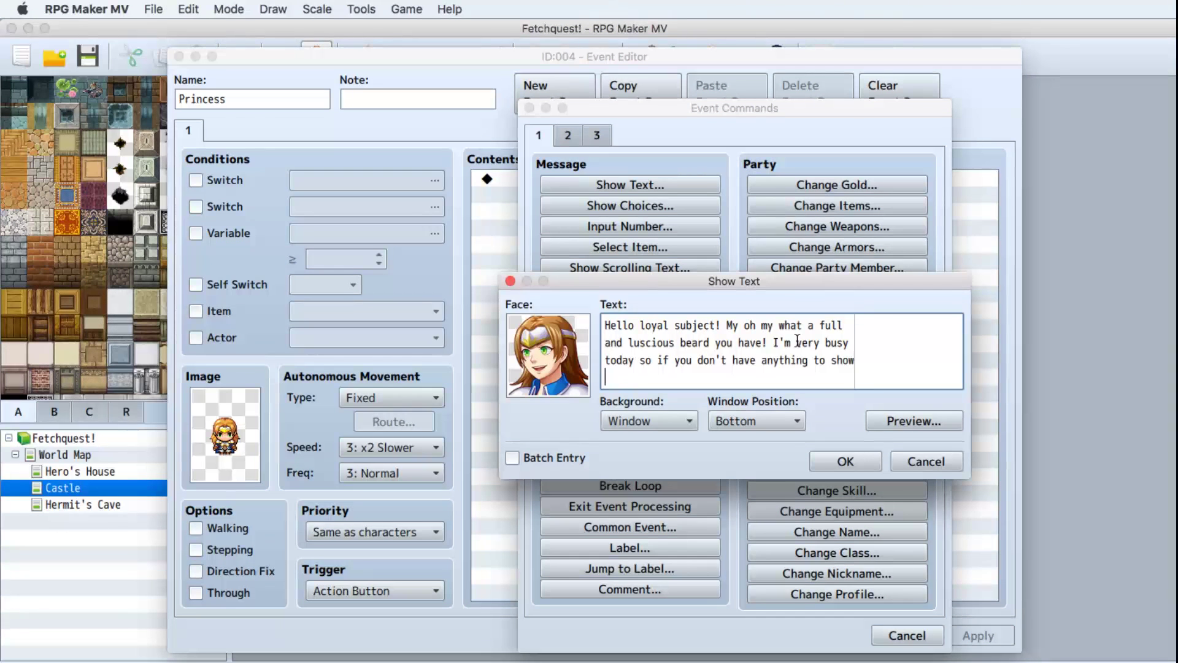
{"action": "key", "text": "Return"}
{"action": "type", "text": "me please come back"}
{"action": "type", "text": "another time!"}
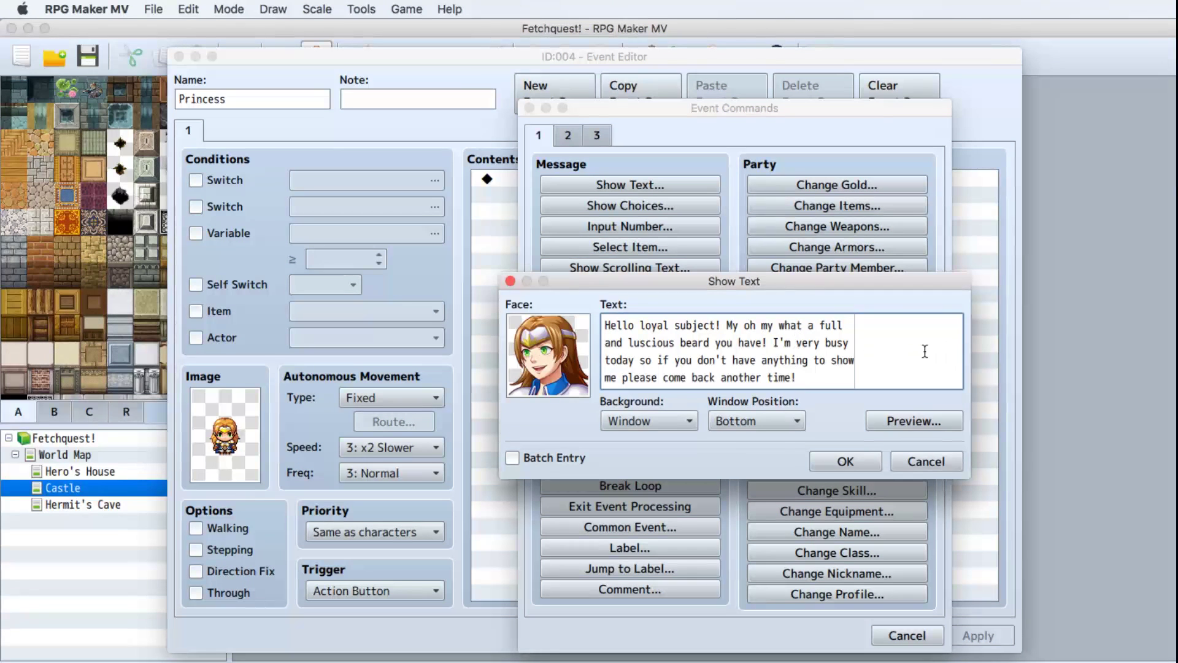
{"action": "left_click", "coordinate": [901, 419]}
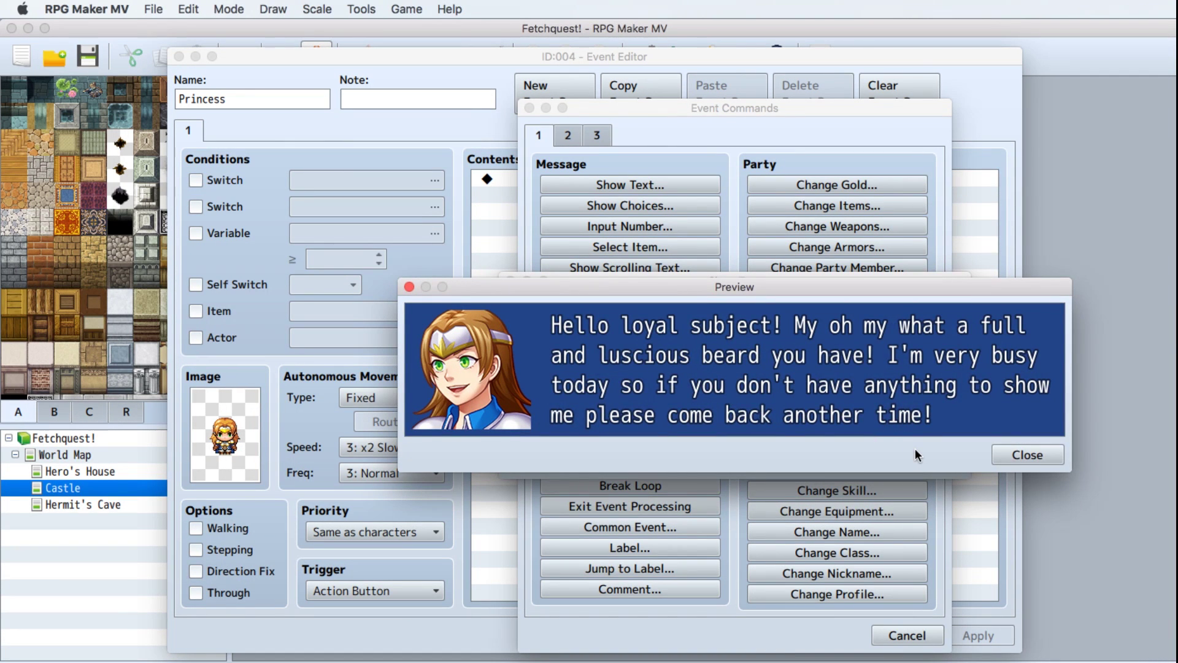
{"action": "left_click", "coordinate": [1023, 453]}
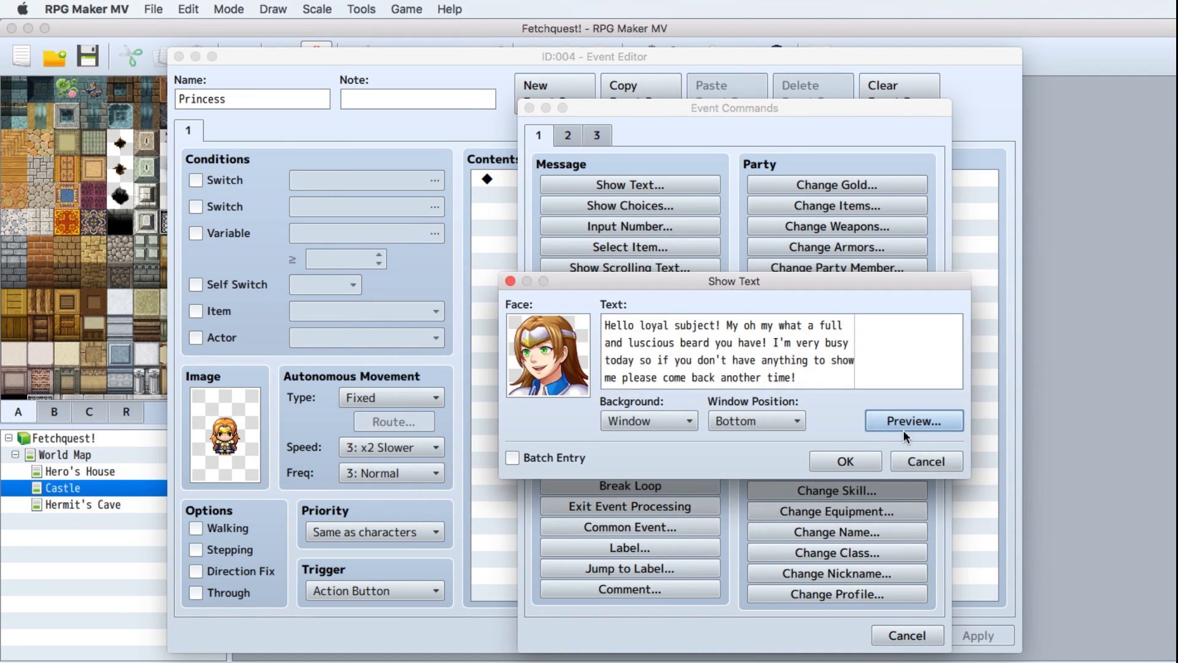
Accept the Princess's first message and add a second event page using the same long-haired woman's sprite from Actor1.
{"action": "left_click", "coordinate": [852, 462]}
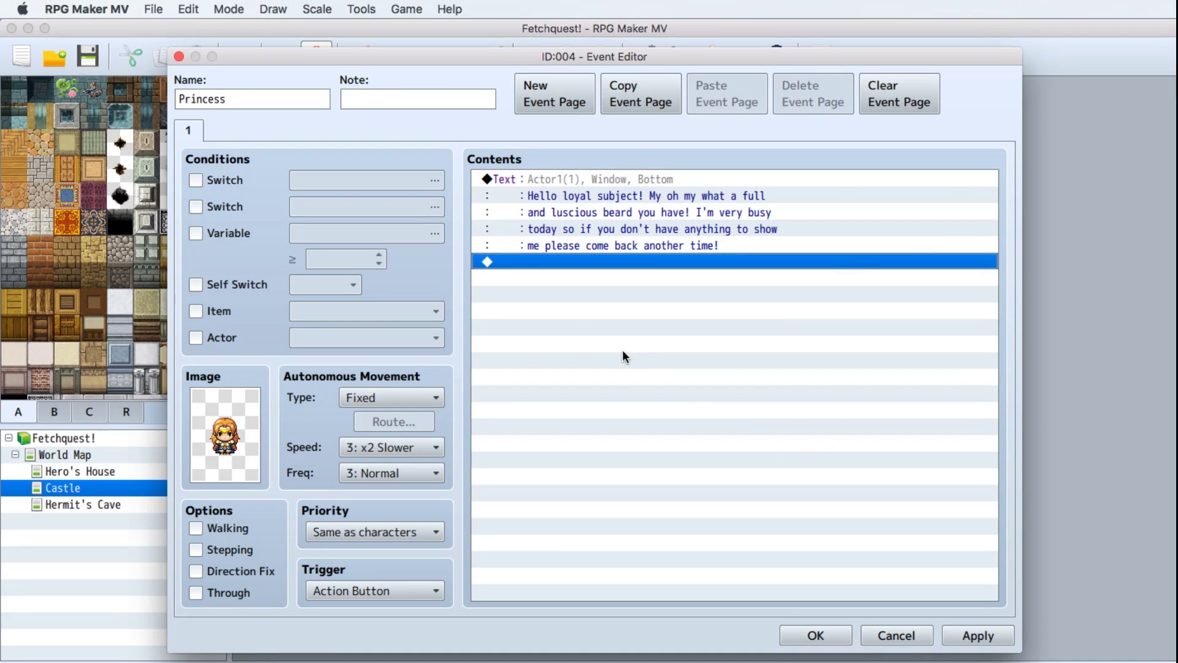
{"action": "left_click", "coordinate": [567, 100]}
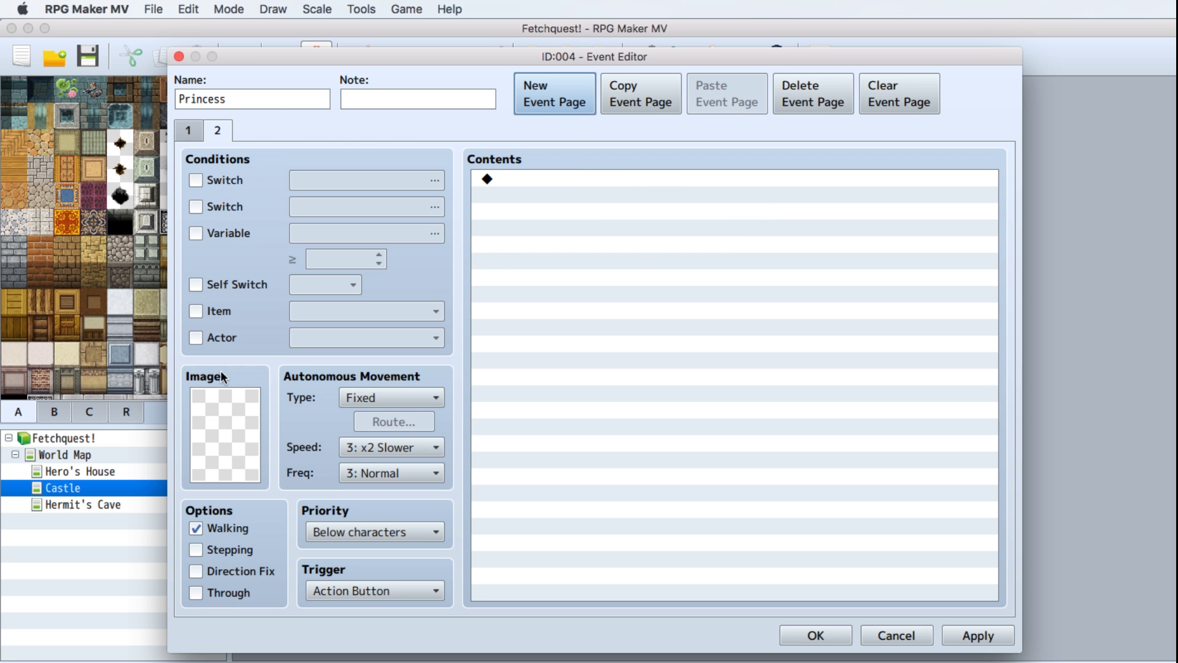
{"action": "double_click", "coordinate": [220, 433]}
{"action": "left_click", "coordinate": [342, 220]}
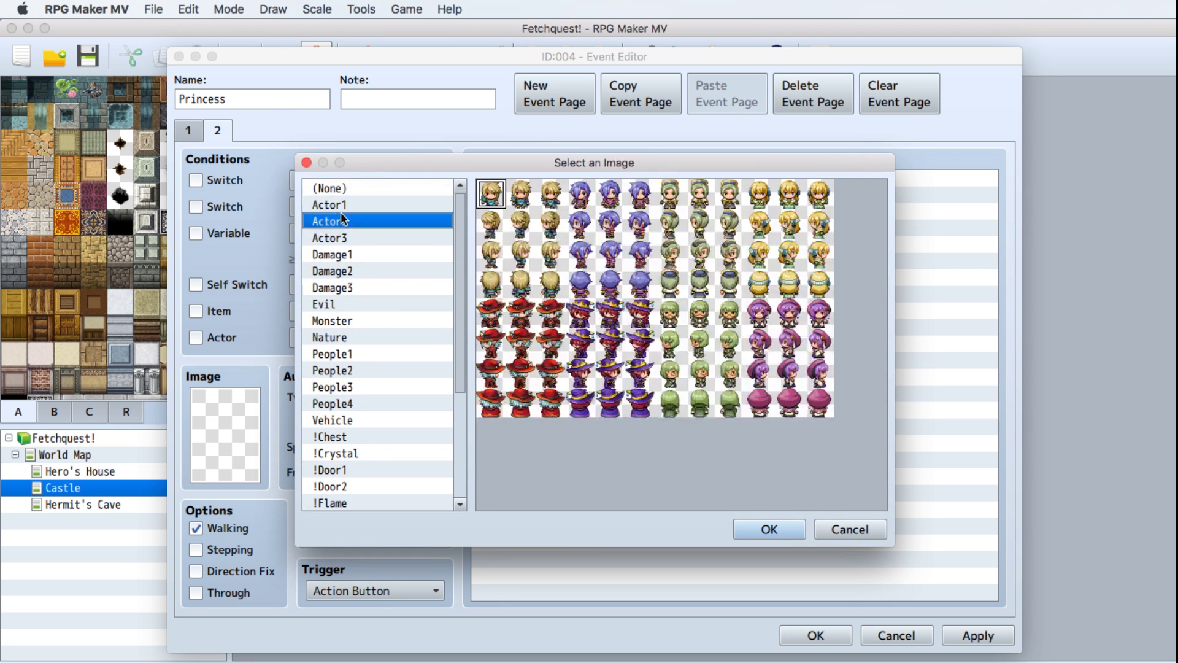
{"action": "left_click", "coordinate": [341, 207]}
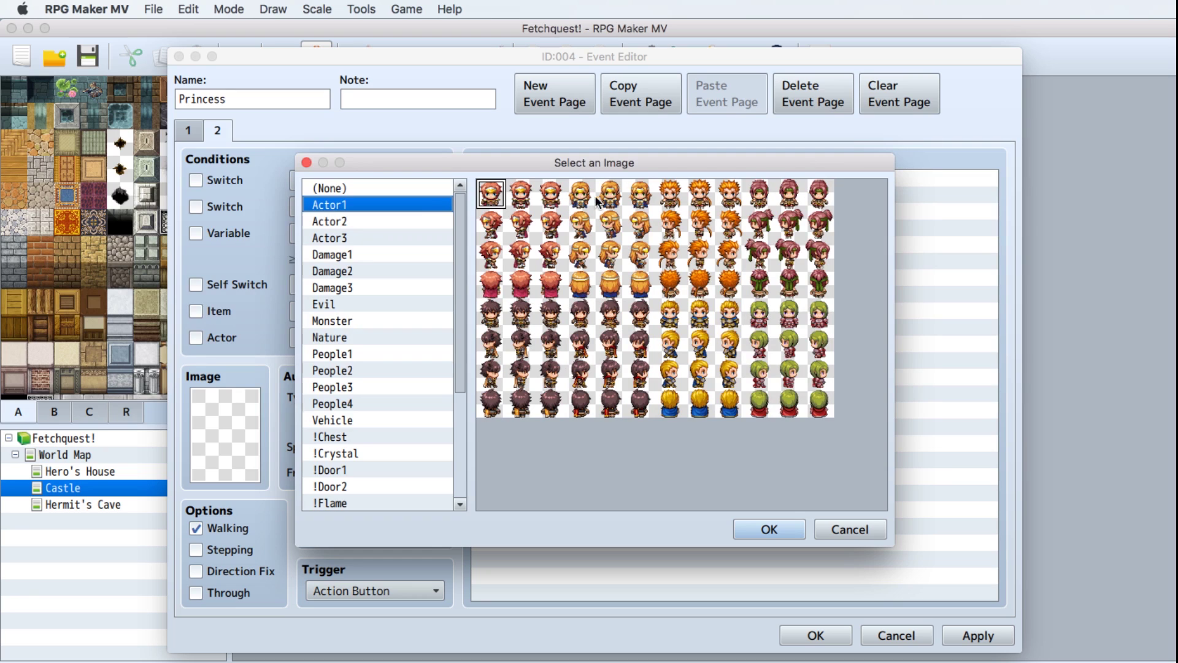
{"action": "left_click", "coordinate": [642, 197]}
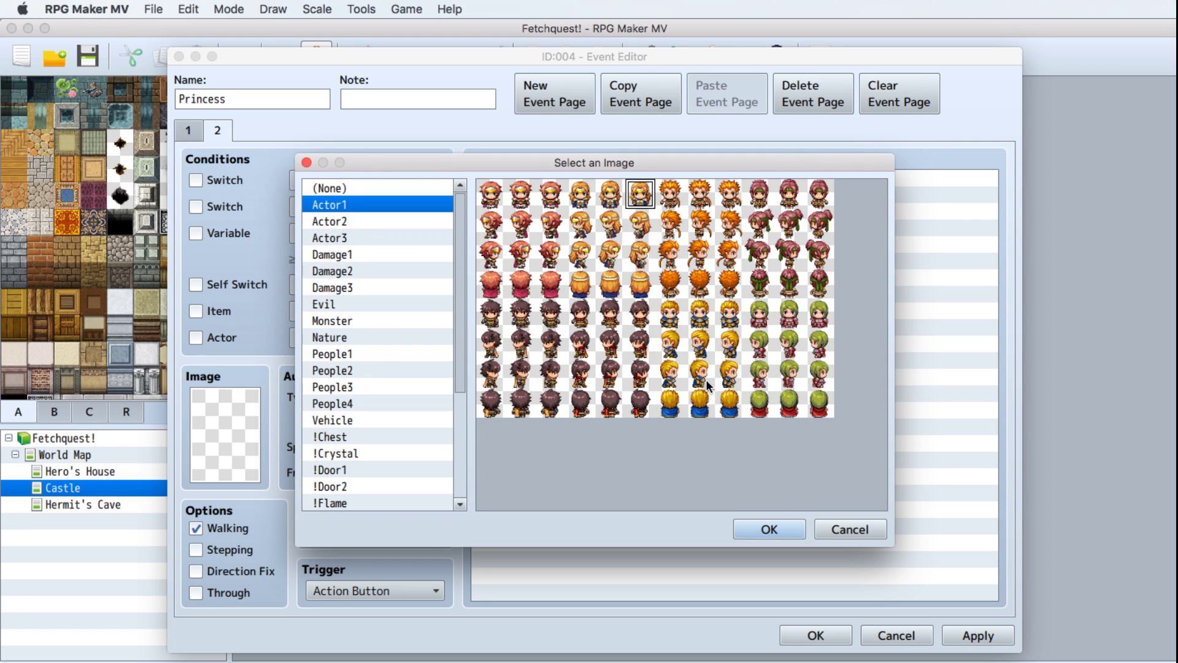
{"action": "left_click", "coordinate": [768, 529]}
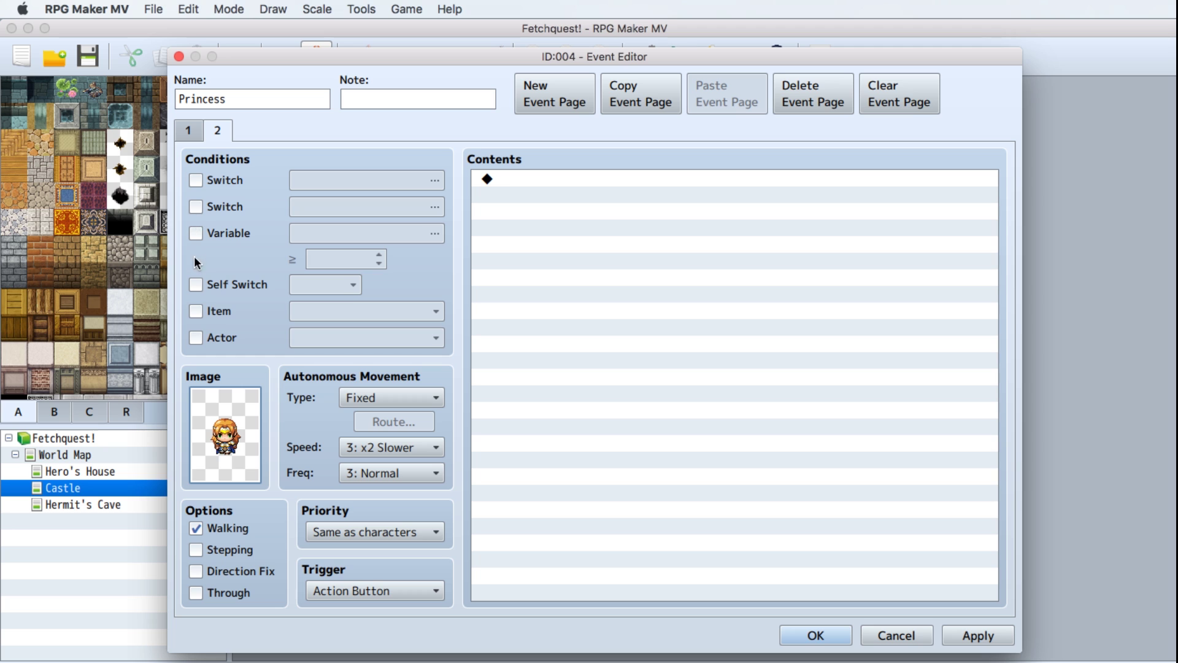
Make the Princess's second event page conditional on having the Hermit's Recipe item.
{"action": "left_click", "coordinate": [197, 310]}
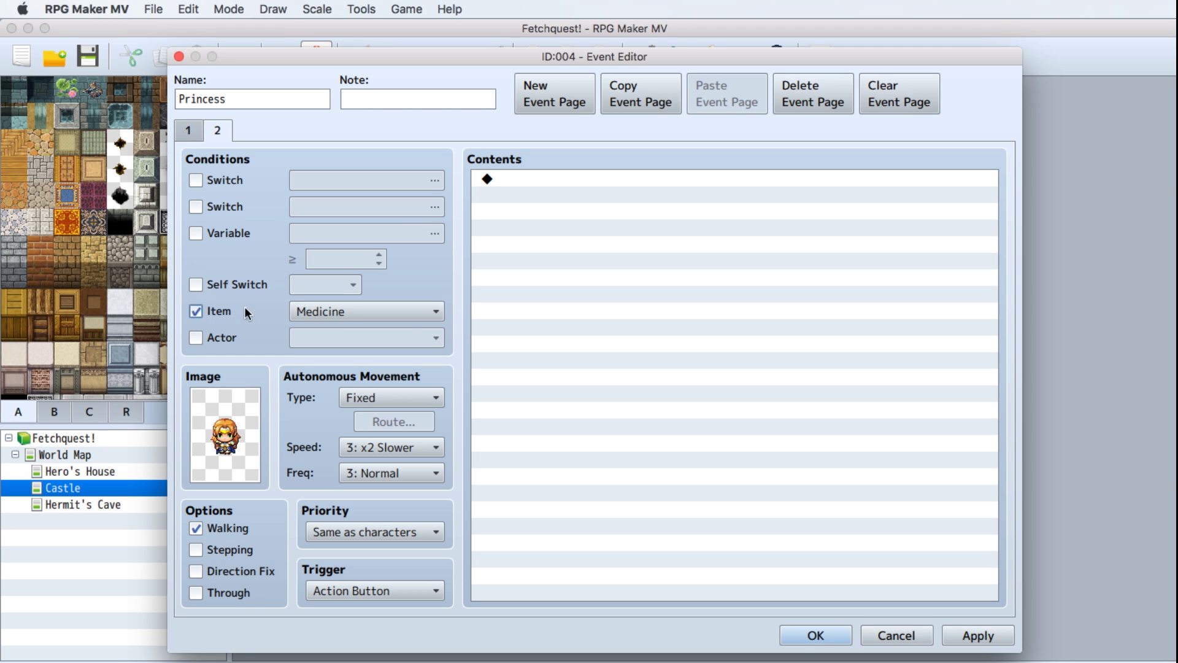
{"action": "left_click", "coordinate": [404, 310]}
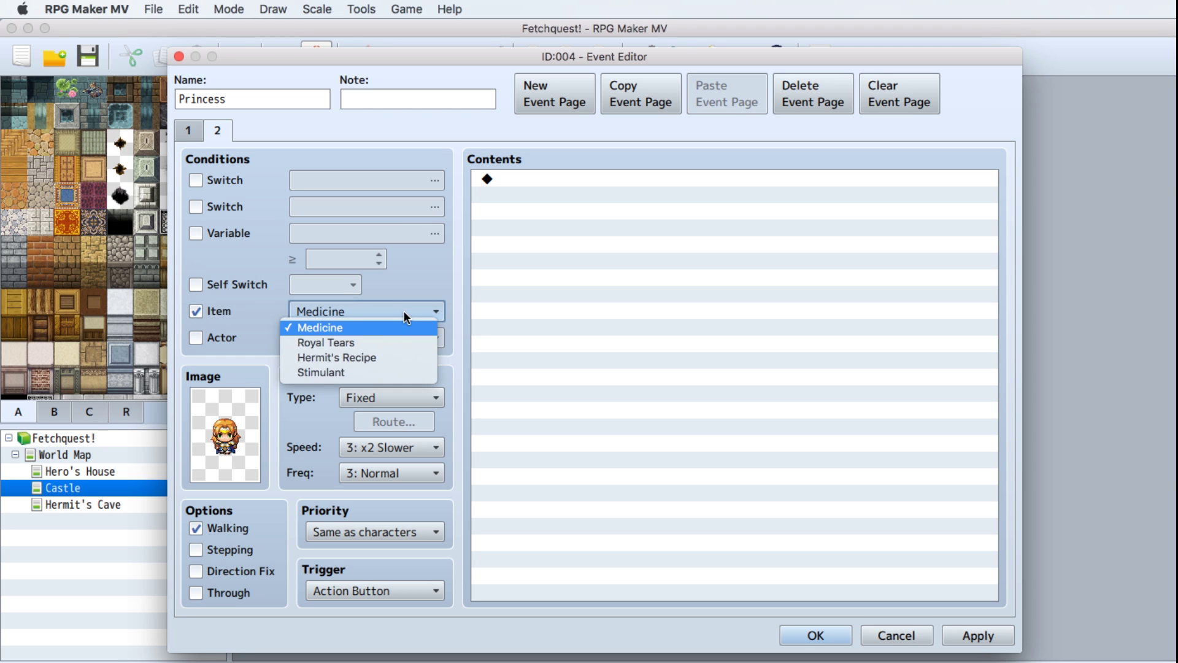
{"action": "left_click", "coordinate": [370, 358]}
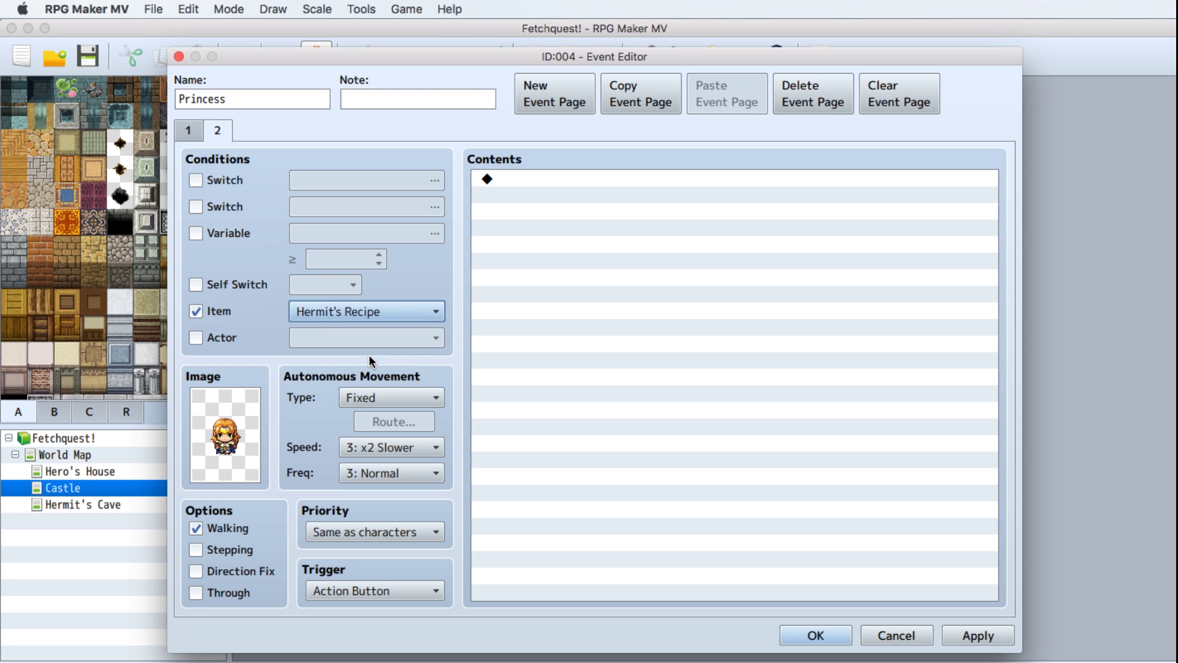
Add a Show Text command to the second page with Batch Entry enabled and the long-haired woman's tiara face from Actor1.
{"action": "double_click", "coordinate": [546, 179]}
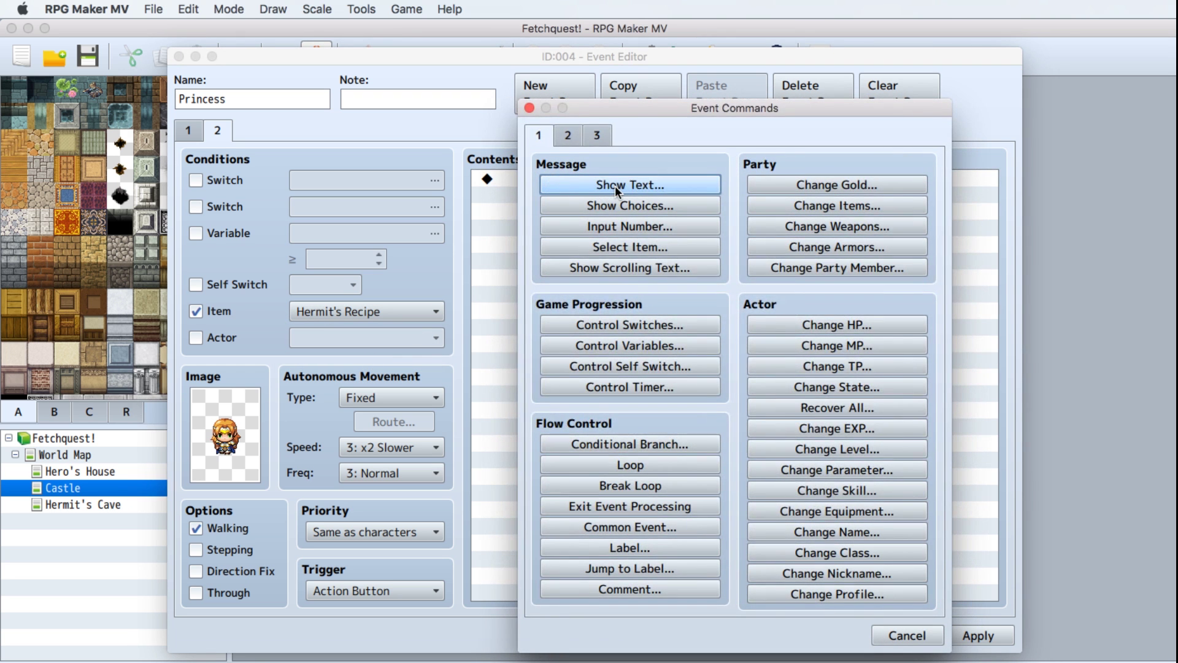
{"action": "left_click", "coordinate": [615, 186]}
{"action": "left_click", "coordinate": [512, 457]}
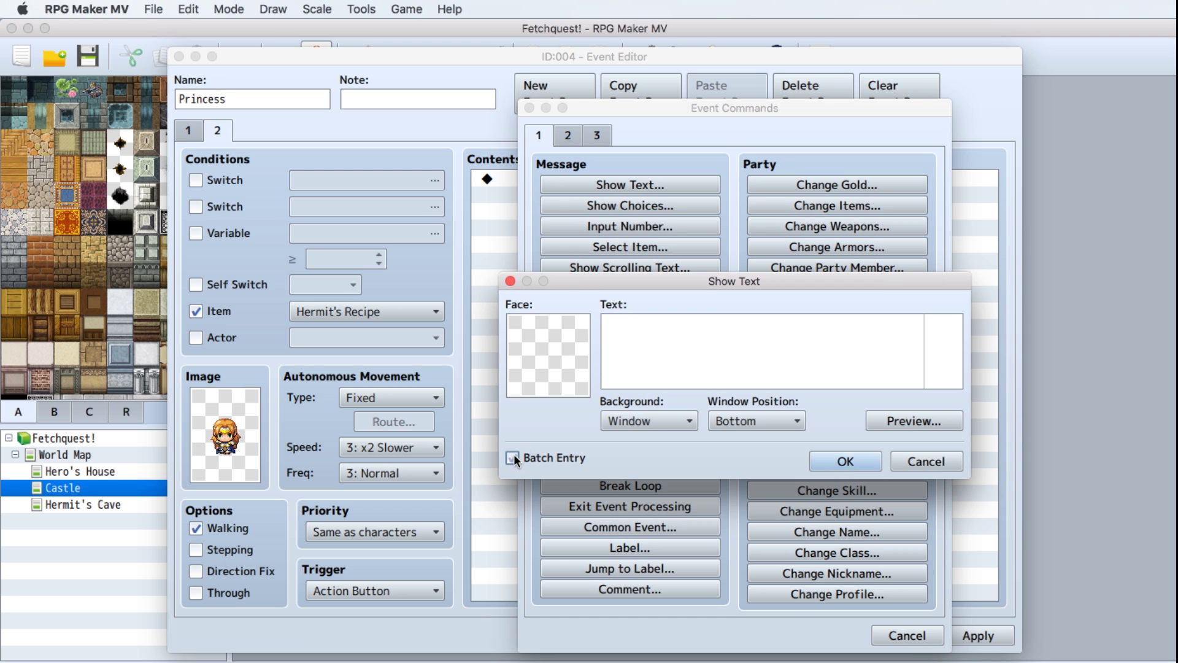
{"action": "double_click", "coordinate": [551, 343]}
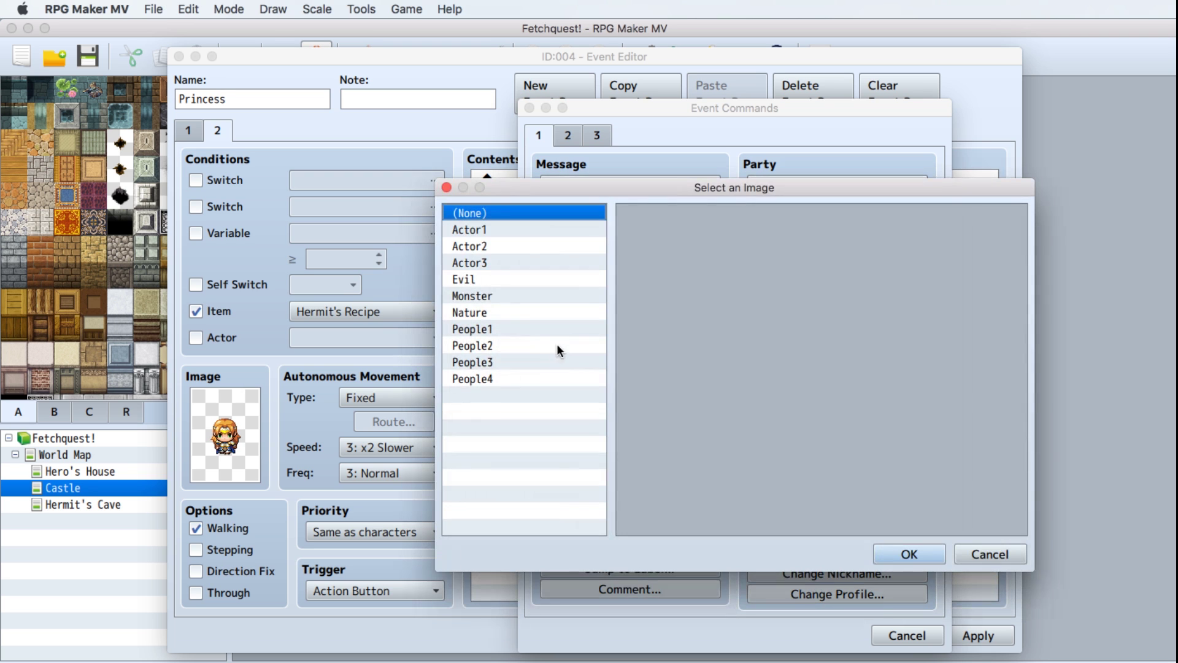
{"action": "left_click", "coordinate": [489, 230]}
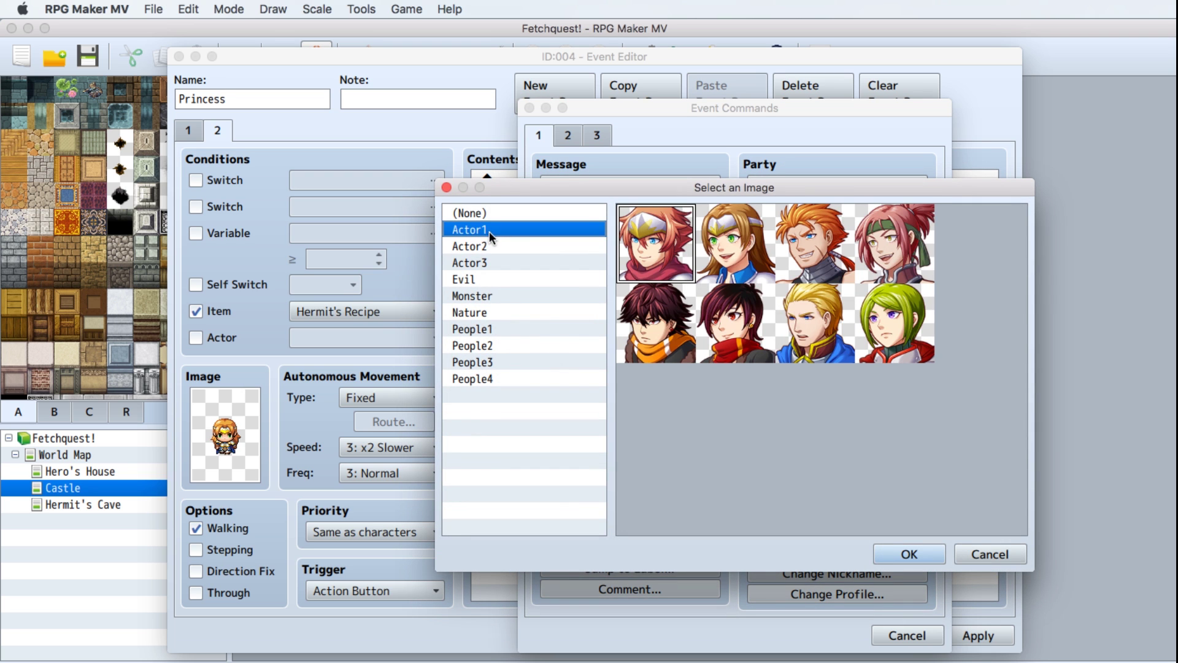
{"action": "left_click", "coordinate": [752, 253]}
{"action": "left_click", "coordinate": [908, 554]}
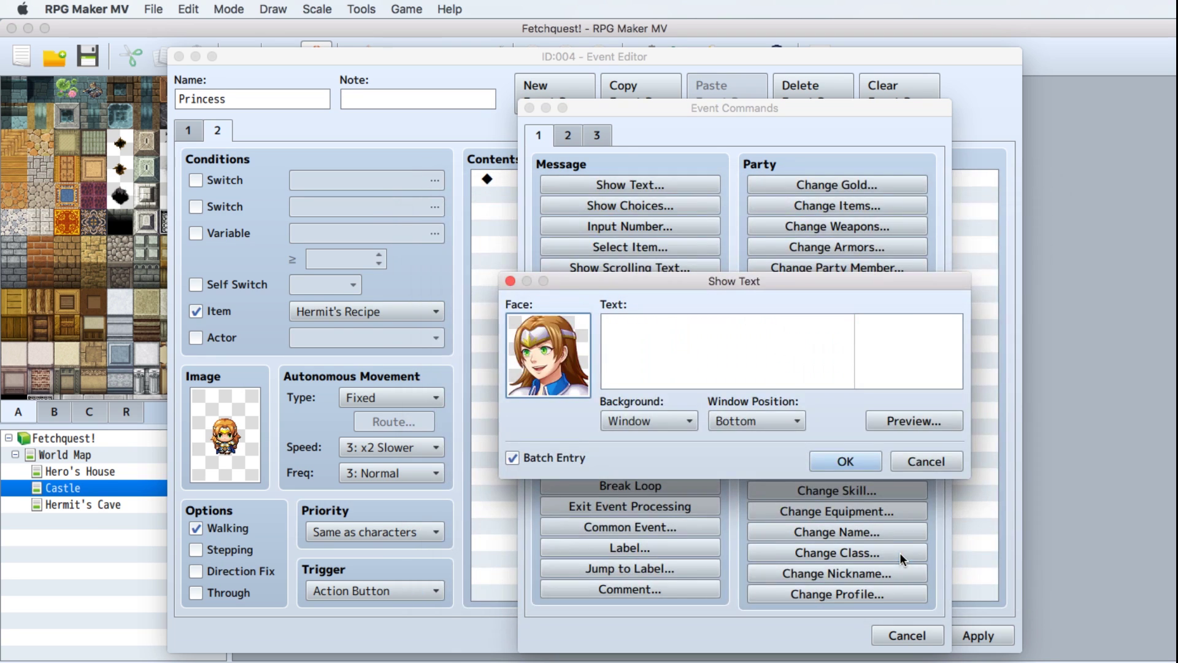
Begin the message with "Oh my! You need some of my tears for some medicine? That's pretty weird!".
{"action": "left_click", "coordinate": [688, 345]}
{"action": "type", "text": "Oh m"}
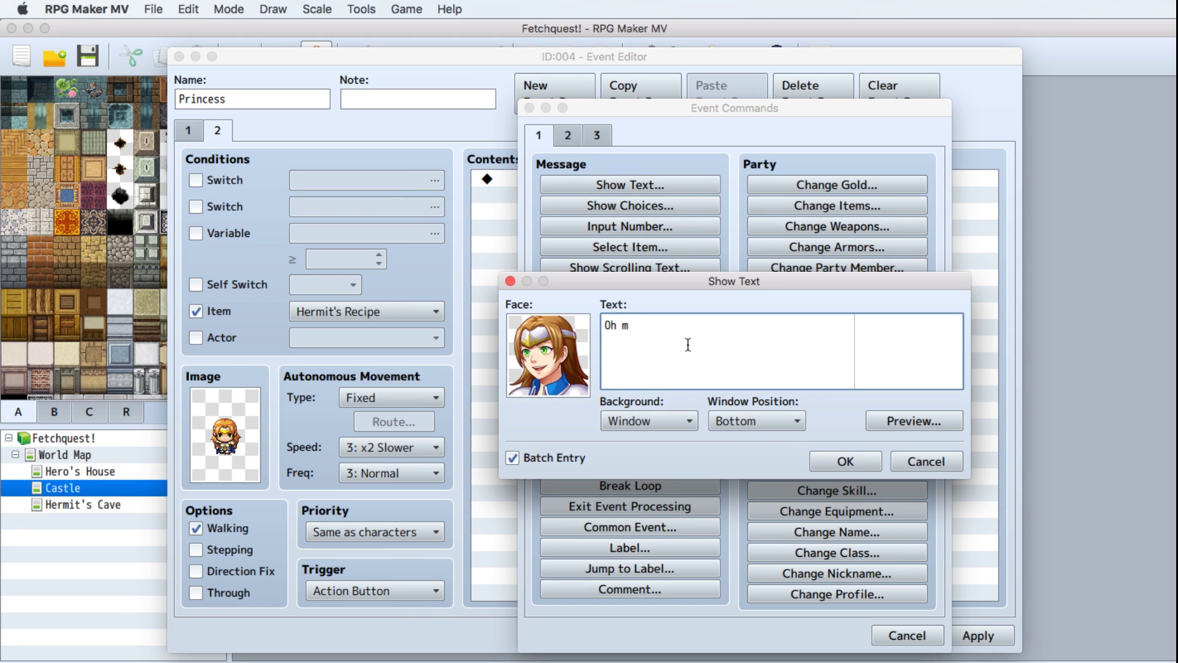
{"action": "type", "text": "y! You need some of my tear"}
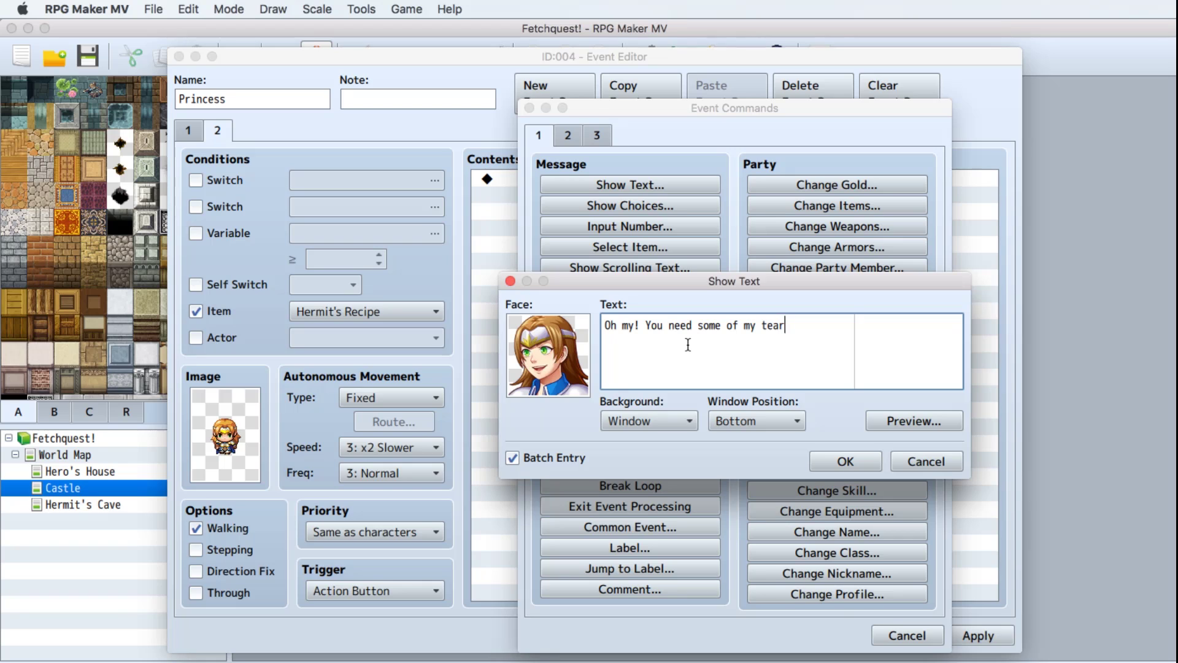
{"action": "type", "text": "s for some"}
{"action": "key", "text": "Return"}
{"action": "type", "text": "medicin"}
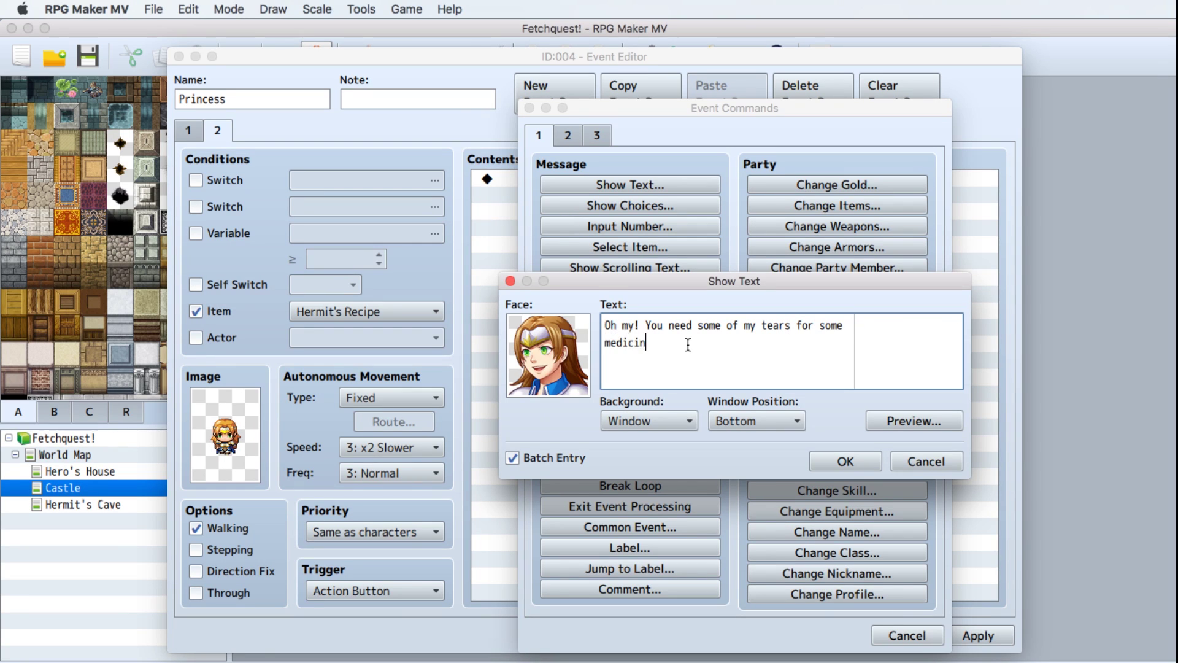
{"action": "type", "text": "e? That's pretty weird!"}
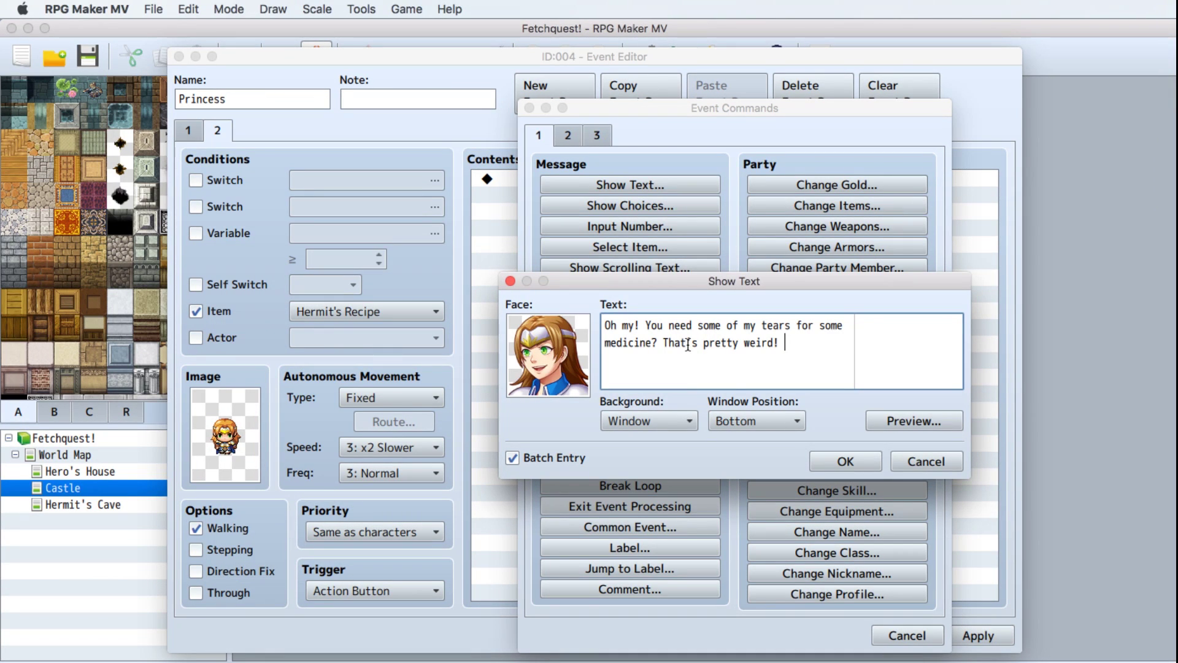
Finish the message with "Luckily though your full beard has made me so full of emotion it should be easy to cry!" and accept it.
{"action": "type", "text": "Luckily"}
{"action": "key", "text": "Return"}
{"action": "type", "text": "though your"}
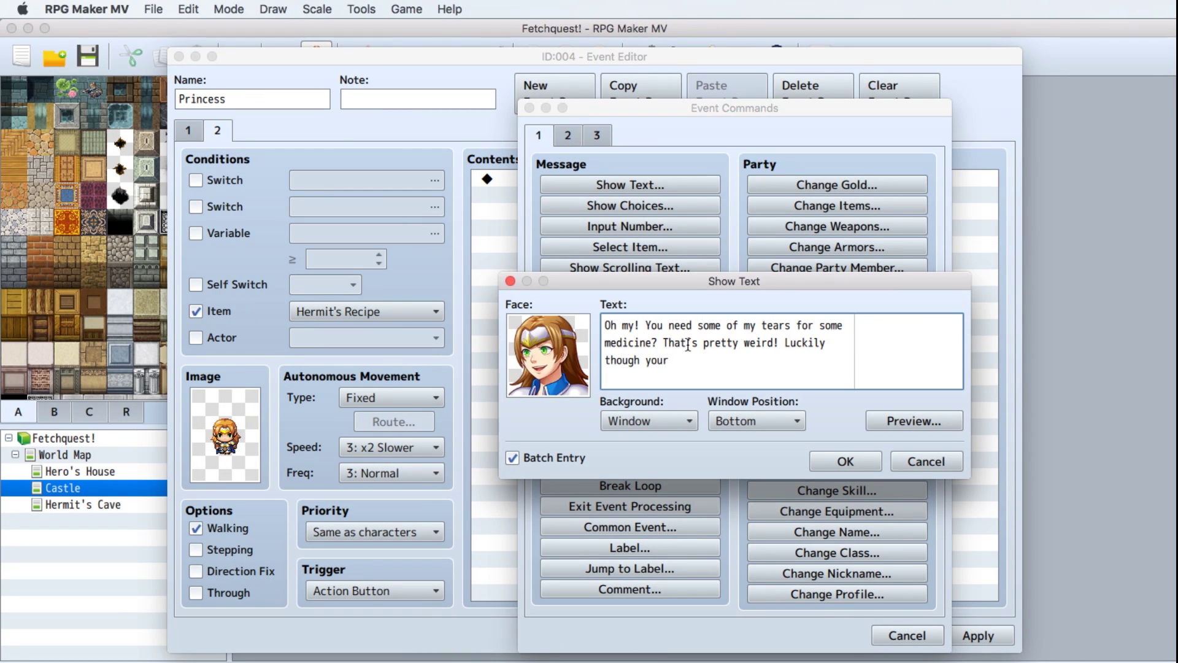
{"action": "type", "text": " full beard has made me so "}
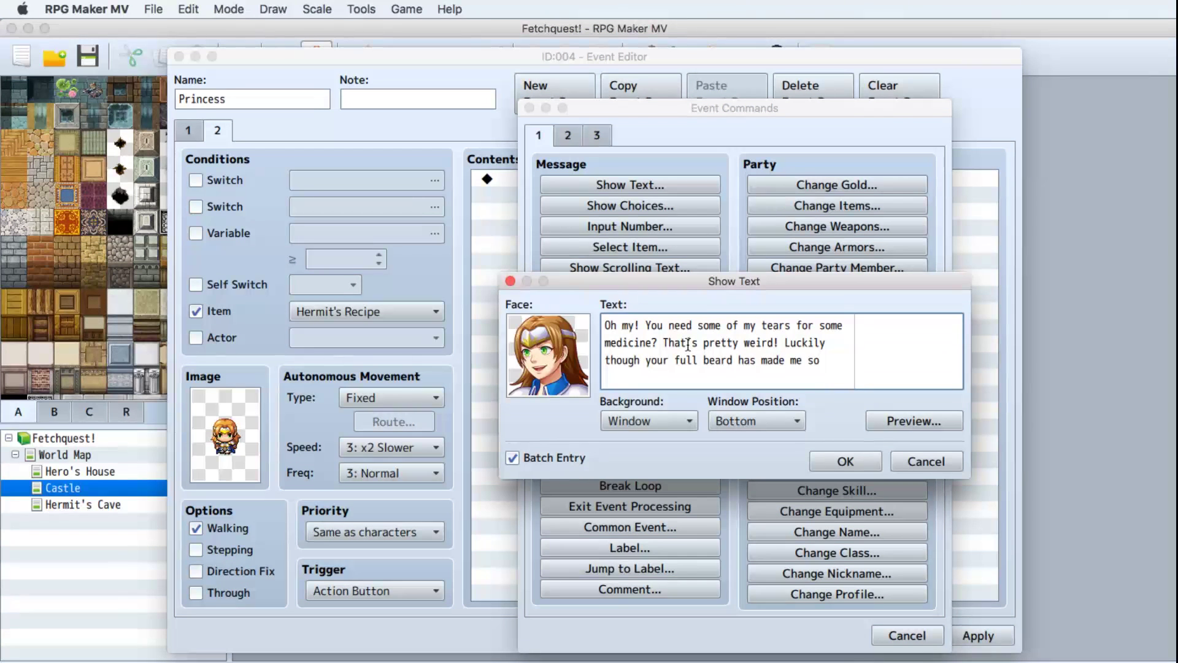
{"action": "type", "text": "full"}
{"action": "key", "text": "Return"}
{"action": "type", "text": "of emotion it should"}
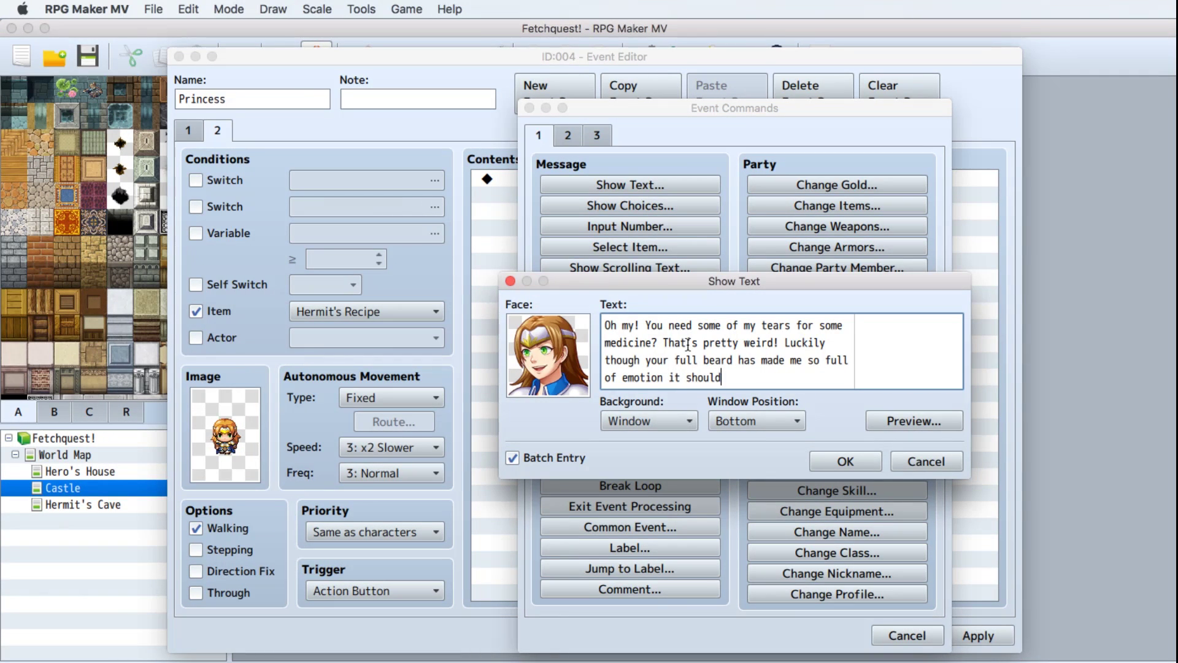
{"action": "type", "text": " be easy to cry!"}
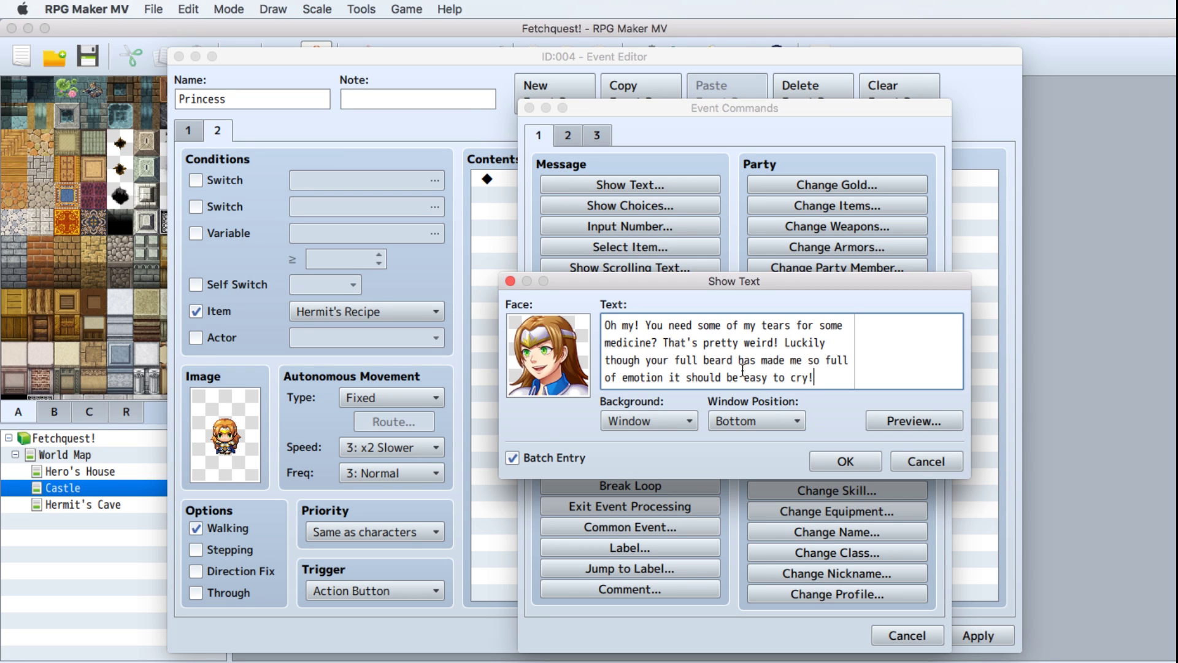
{"action": "left_click", "coordinate": [839, 460]}
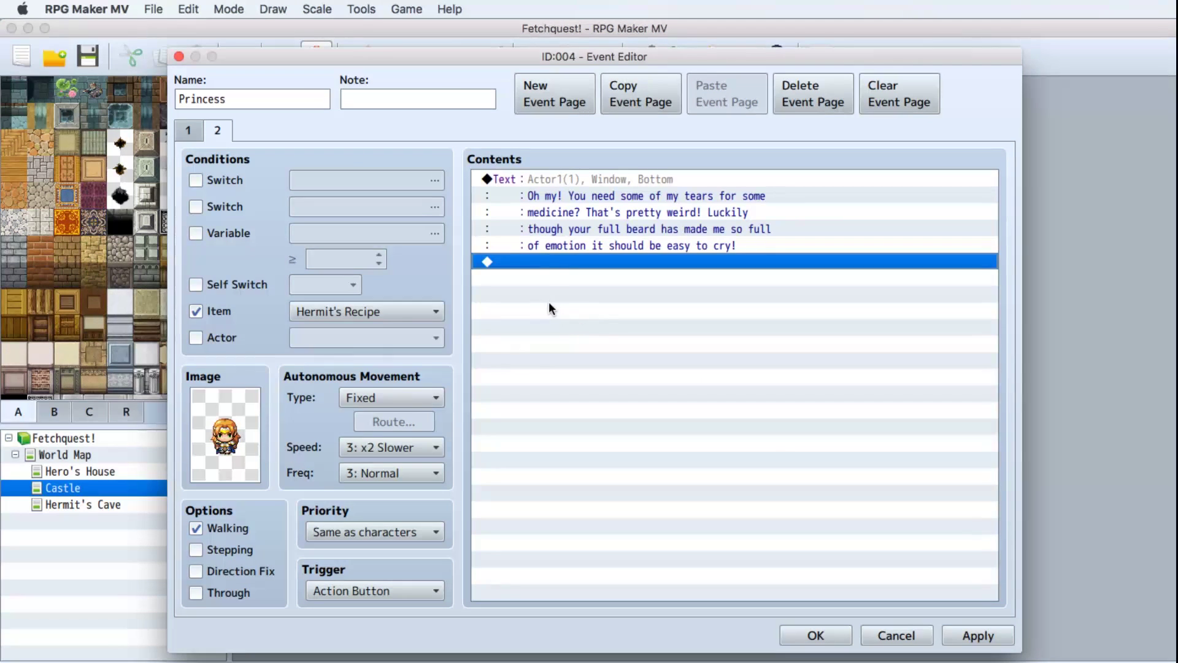
Add a Change Items command after the message that decreases Hermit's Recipe by 1.
{"action": "double_click", "coordinate": [554, 263]}
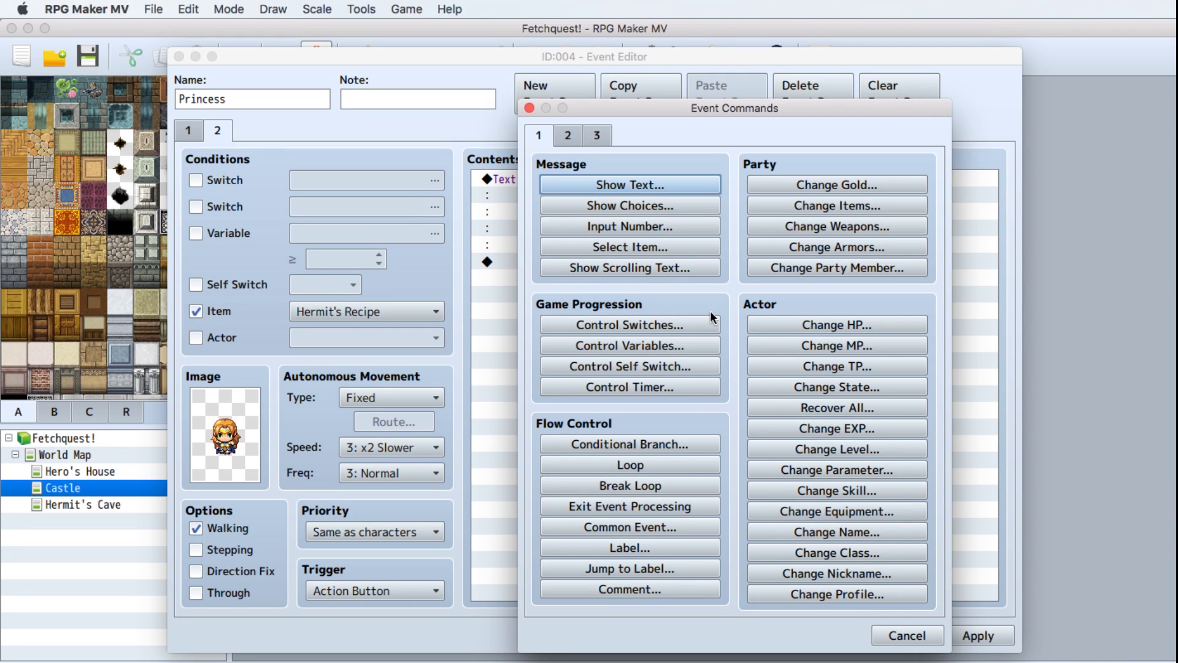
{"action": "left_click", "coordinate": [817, 207]}
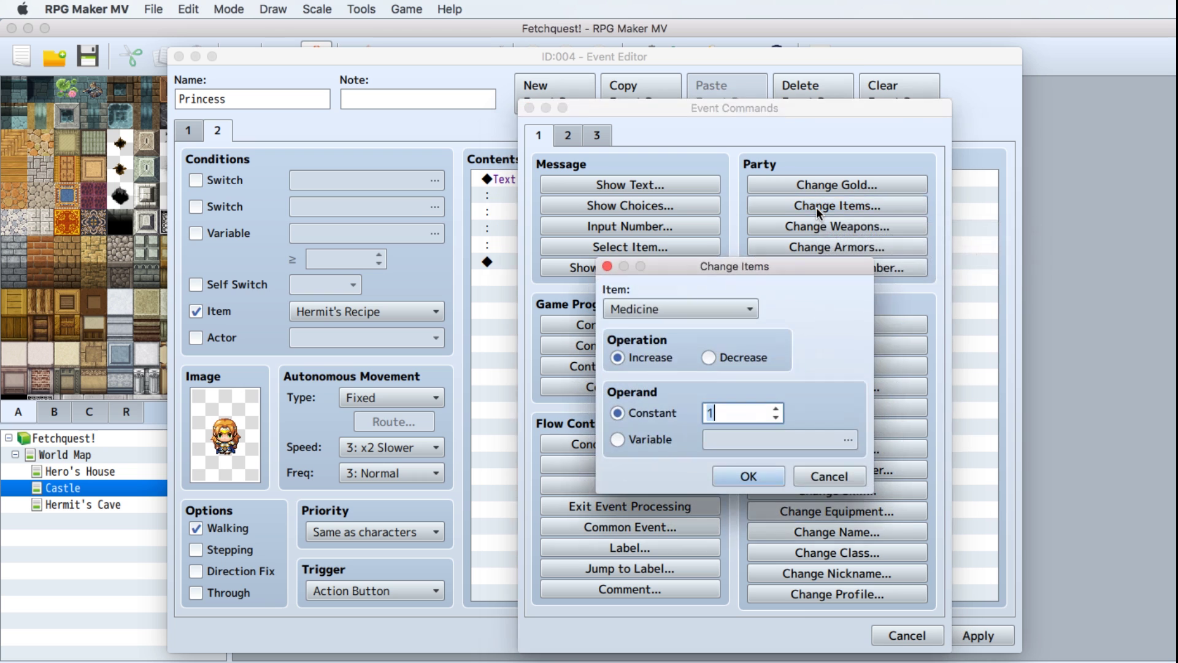
{"action": "left_click", "coordinate": [741, 306]}
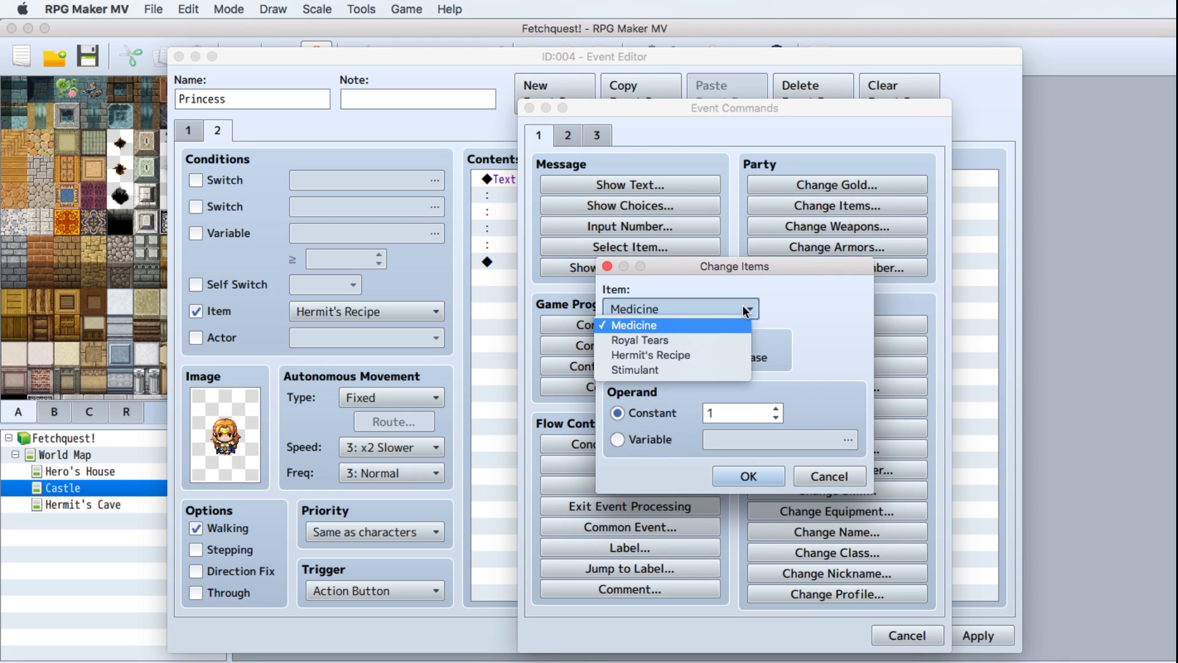
{"action": "left_click", "coordinate": [712, 356]}
{"action": "left_click", "coordinate": [711, 357]}
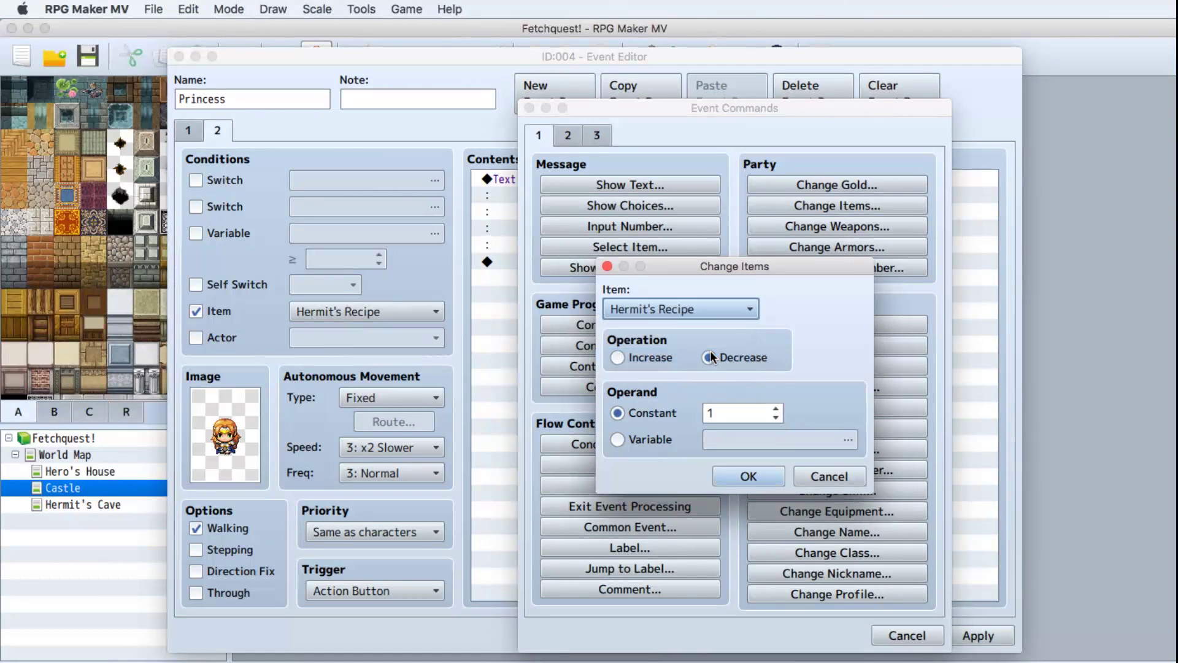
{"action": "left_click", "coordinate": [748, 476]}
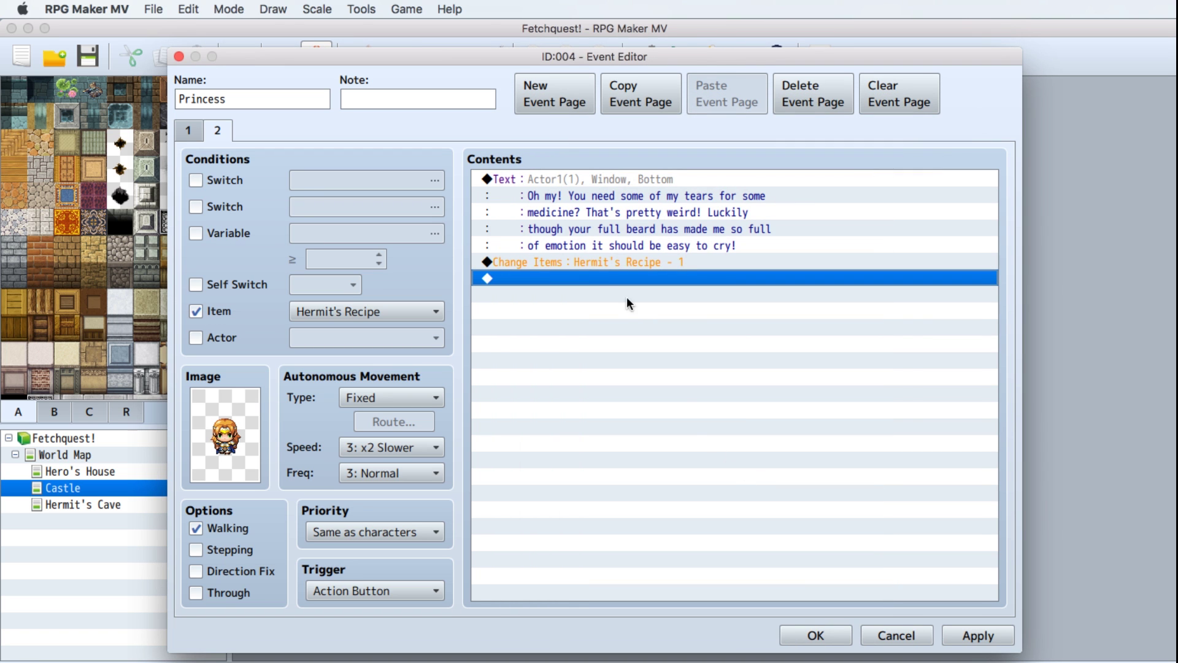
Add another Change Items command that increases Royal Tears by 1.
{"action": "double_click", "coordinate": [581, 278]}
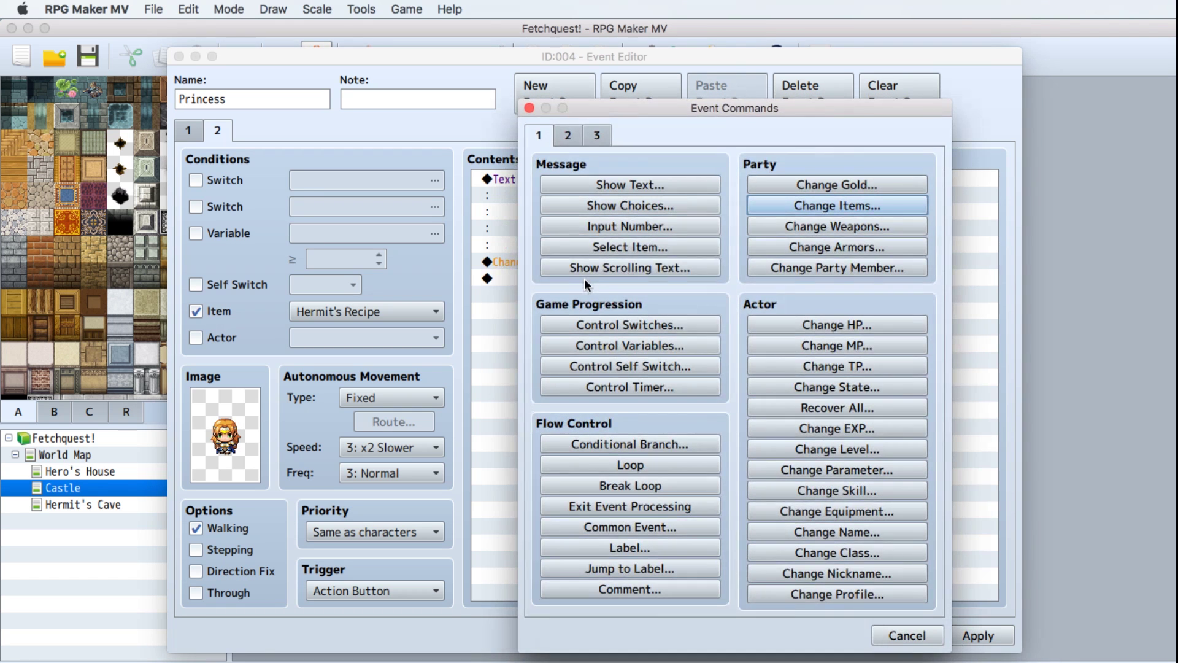
{"action": "left_click", "coordinate": [808, 208]}
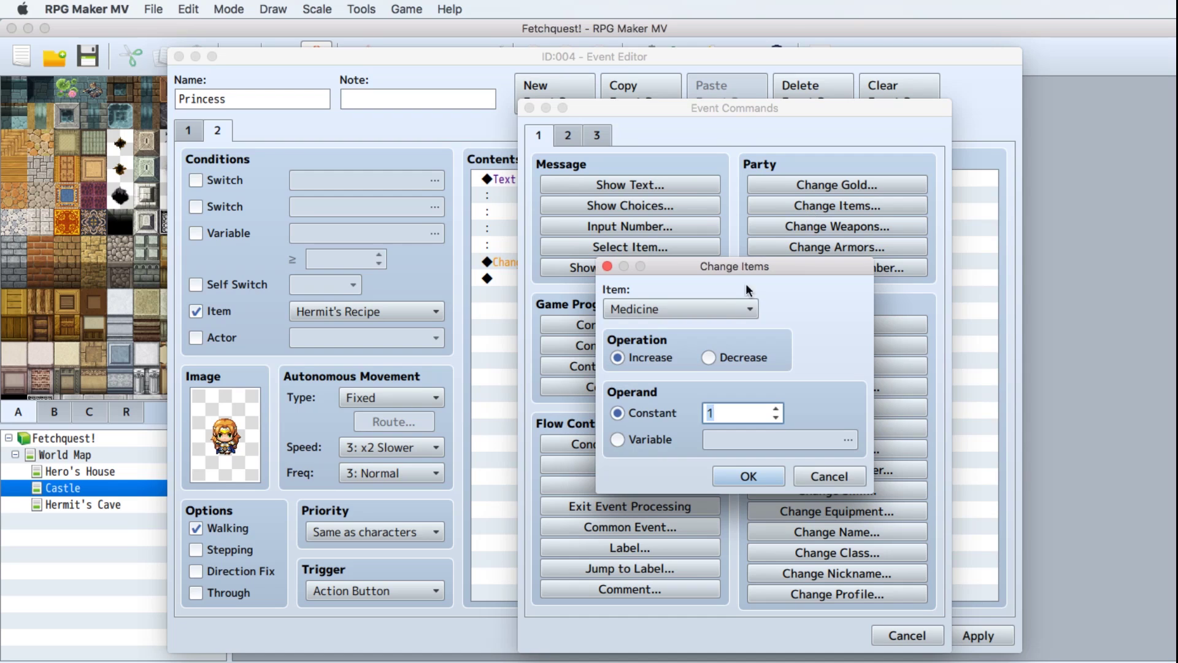
{"action": "left_click", "coordinate": [727, 306]}
{"action": "left_click", "coordinate": [706, 339]}
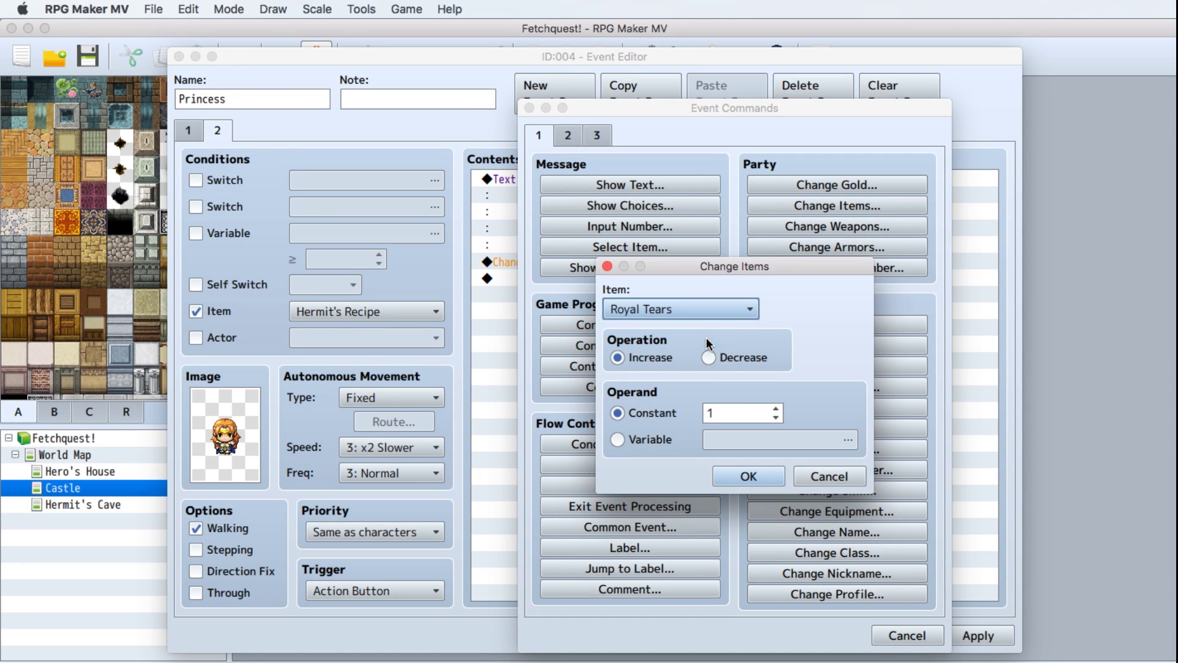
{"action": "left_click", "coordinate": [751, 475]}
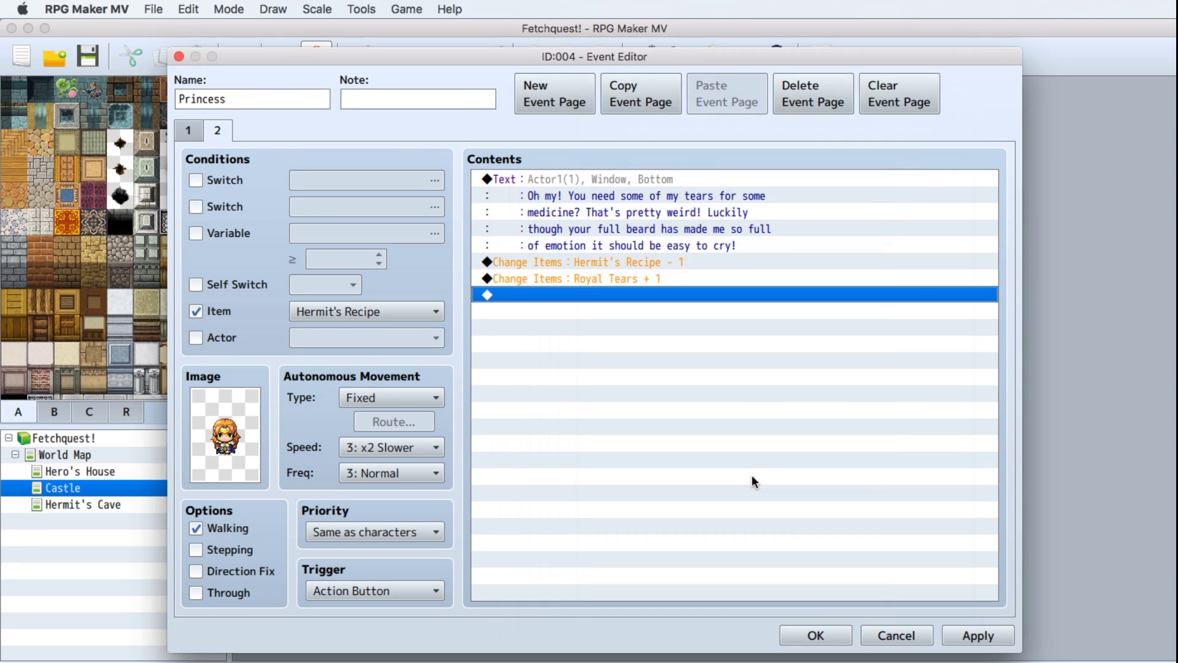
Add a message without a face reading "The princess cried into a small vial and gave it to you. What a weird ingredient!".
{"action": "double_click", "coordinate": [579, 296]}
{"action": "left_click", "coordinate": [635, 183]}
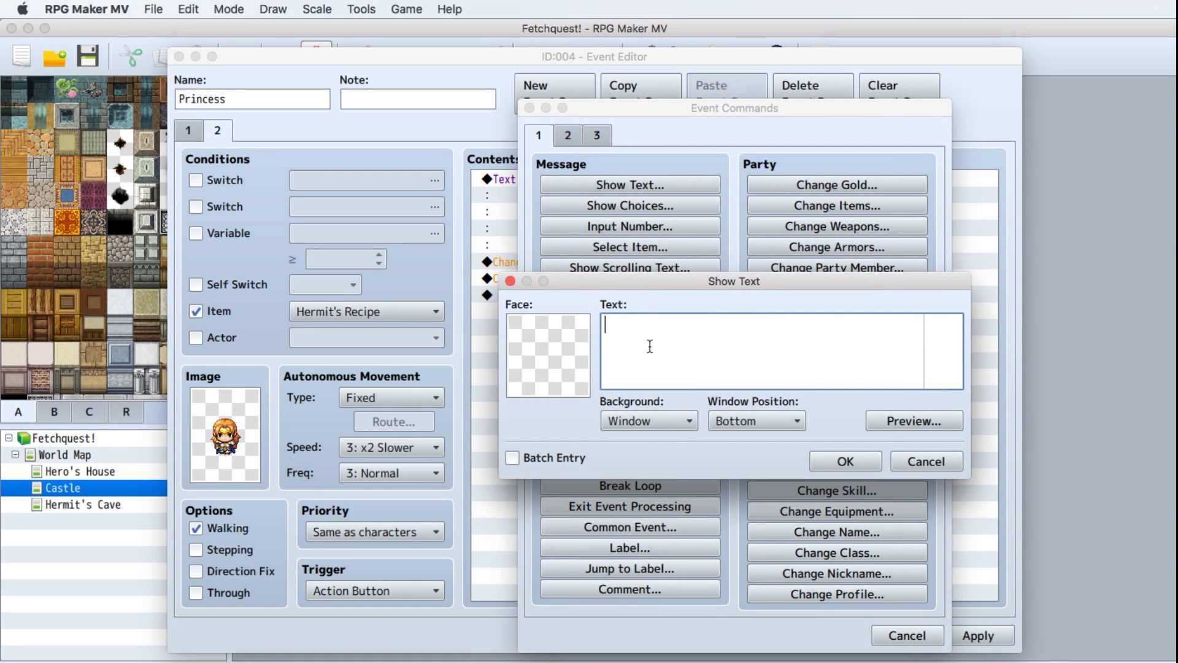
{"action": "type", "text": "The princess h"}
{"action": "type", "text": "as"}
{"action": "key", "text": "BackSpace"}
{"action": "key", "text": "BackSpace"}
{"action": "key", "text": "BackSpace"}
{"action": "type", "text": "cried into a small"}
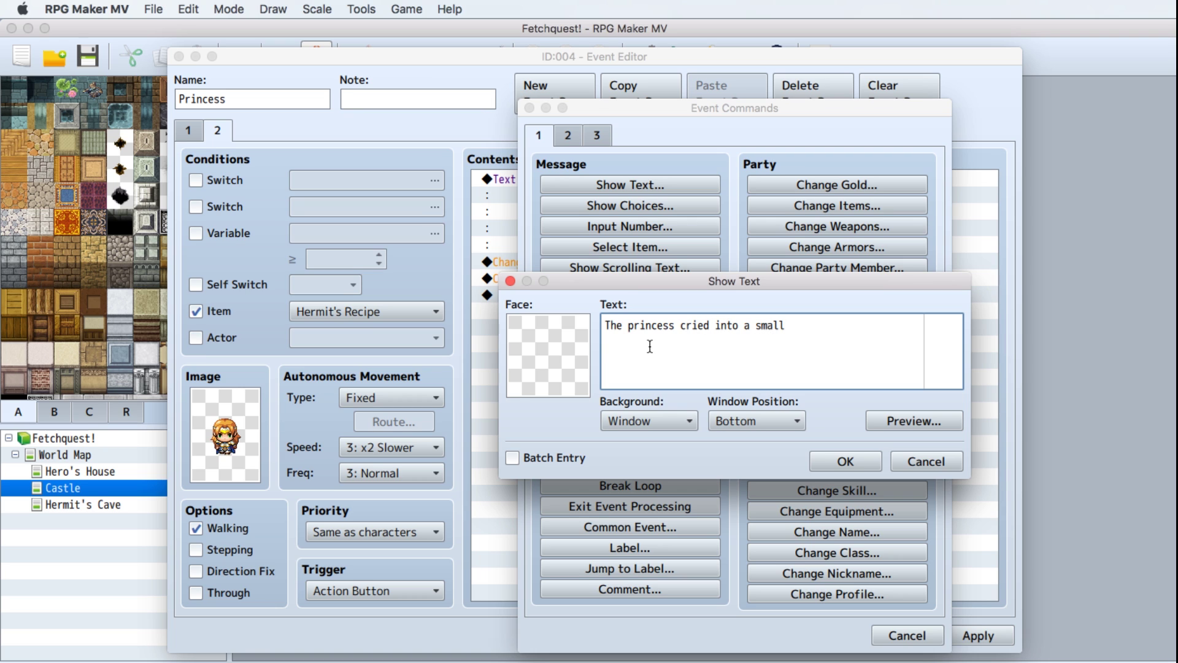
{"action": "type", "text": " vial and gave it to you. W"}
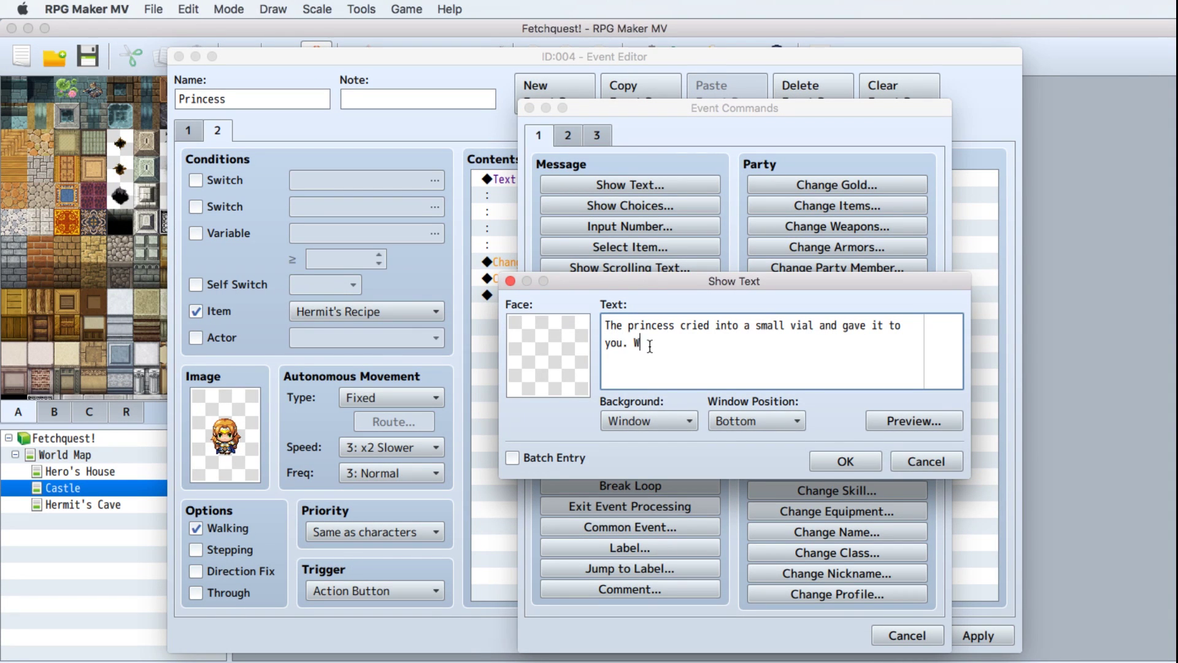
{"action": "type", "text": "hat a weird ingredient!"}
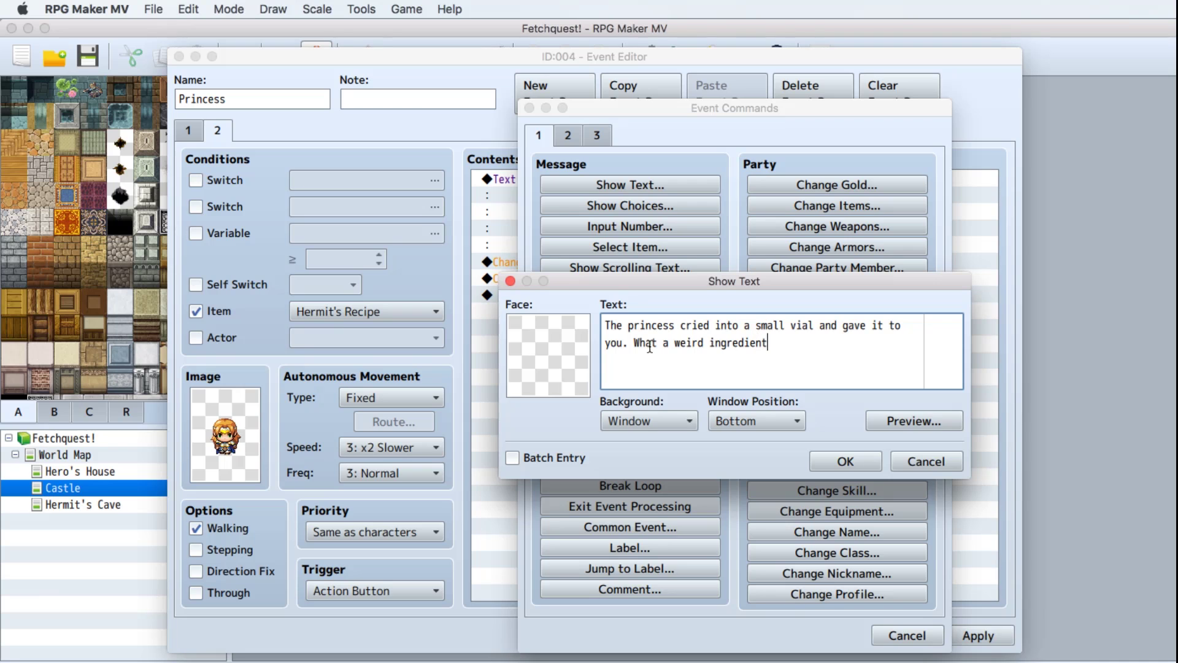
{"action": "left_click", "coordinate": [855, 461]}
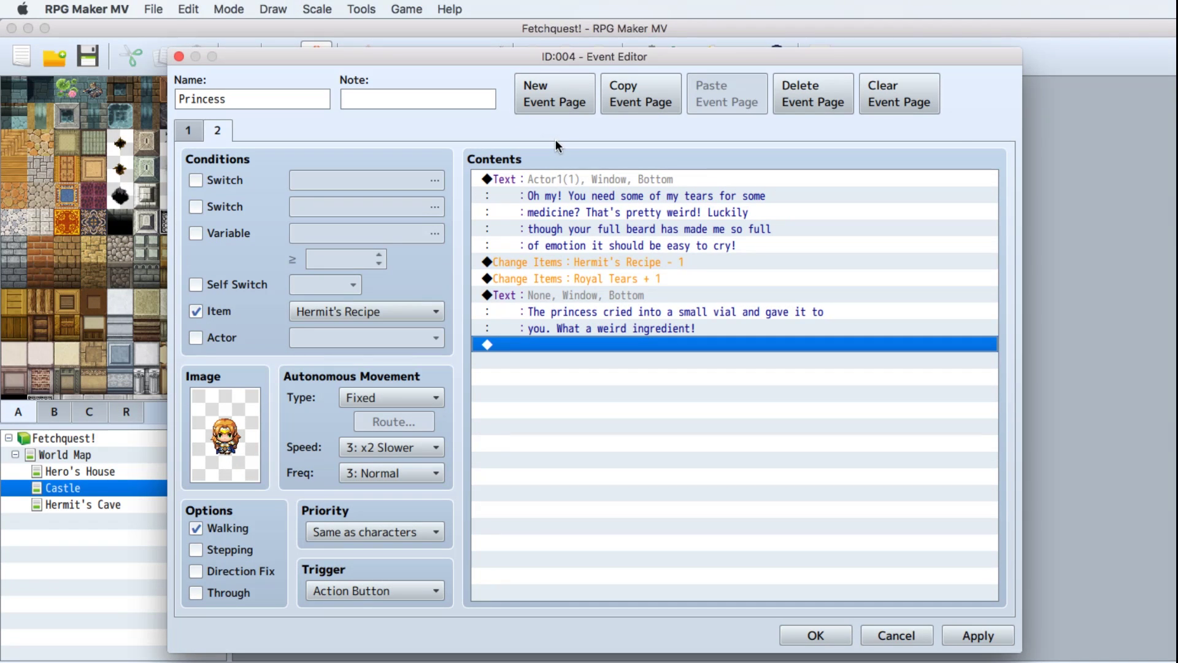
Add a third event page with the long-haired Actor1 princess sprite and make it require the Medicine item.
{"action": "left_click", "coordinate": [558, 94]}
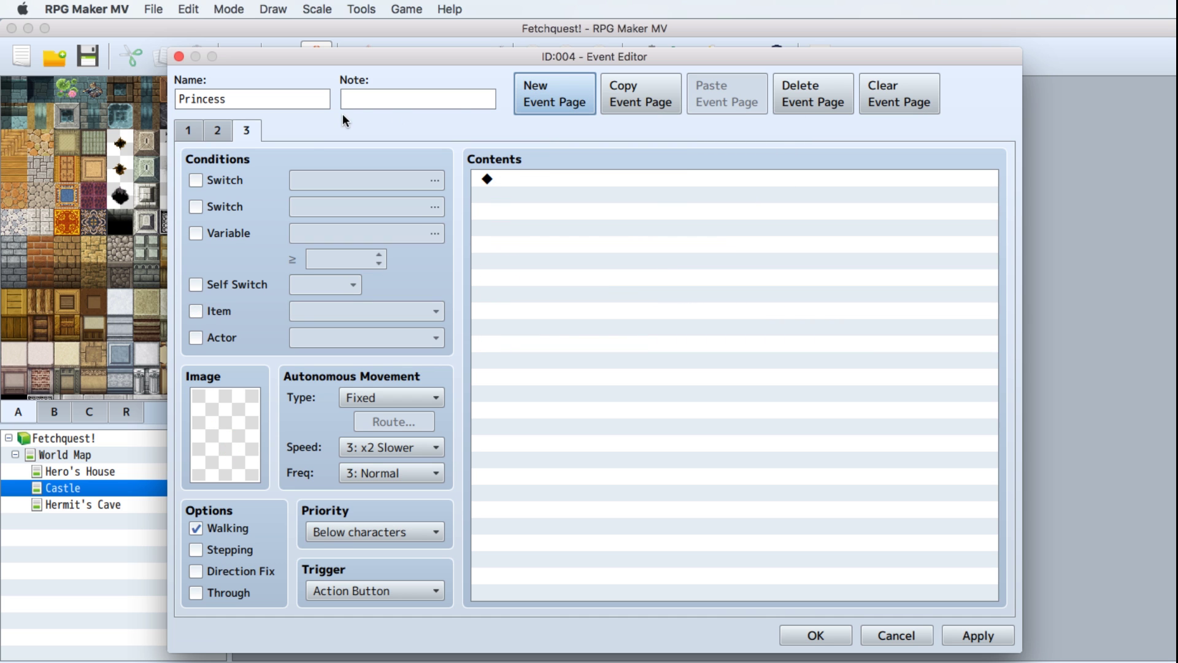
{"action": "double_click", "coordinate": [215, 453]}
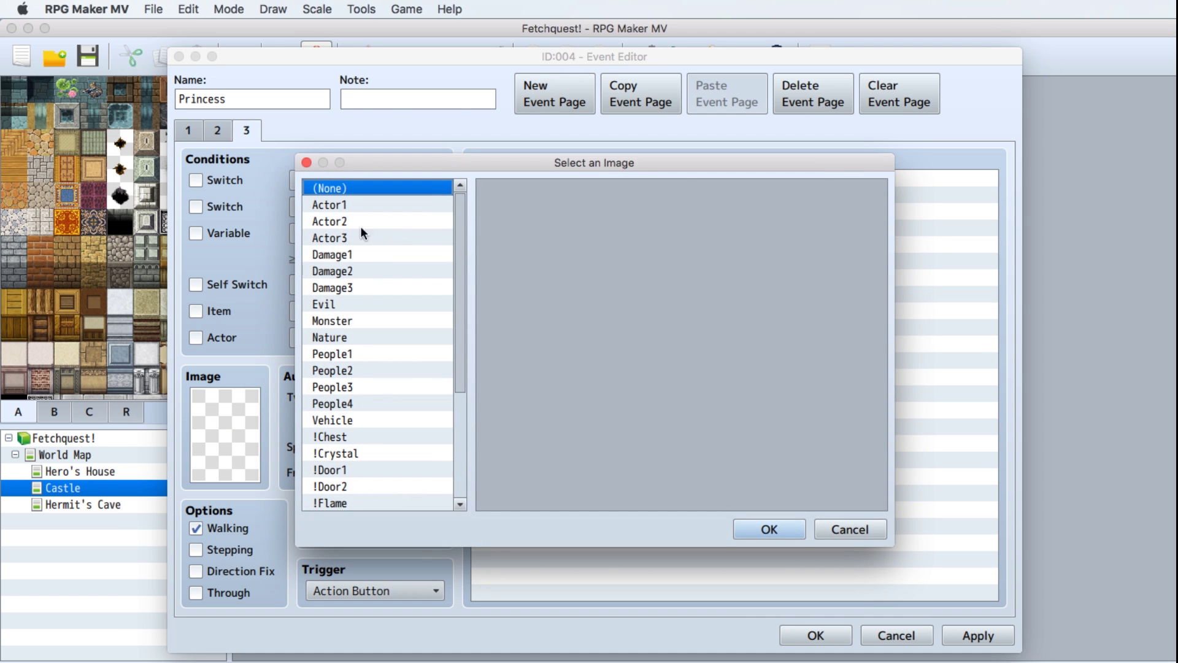
{"action": "left_click", "coordinate": [345, 204]}
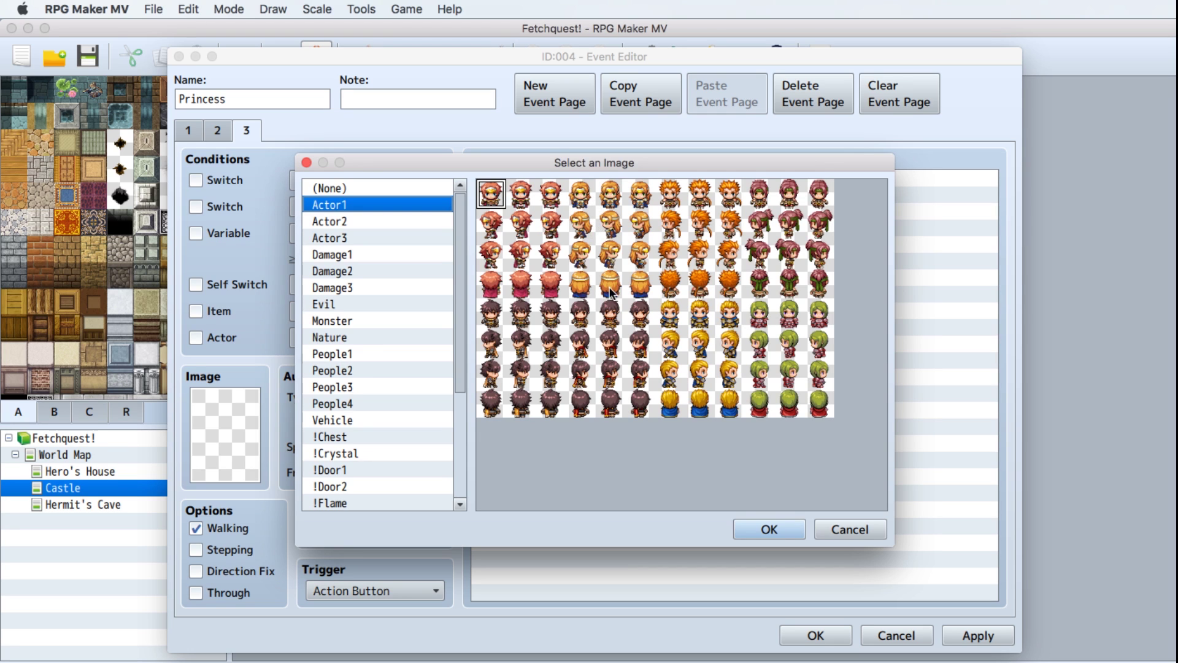
{"action": "left_click", "coordinate": [583, 199]}
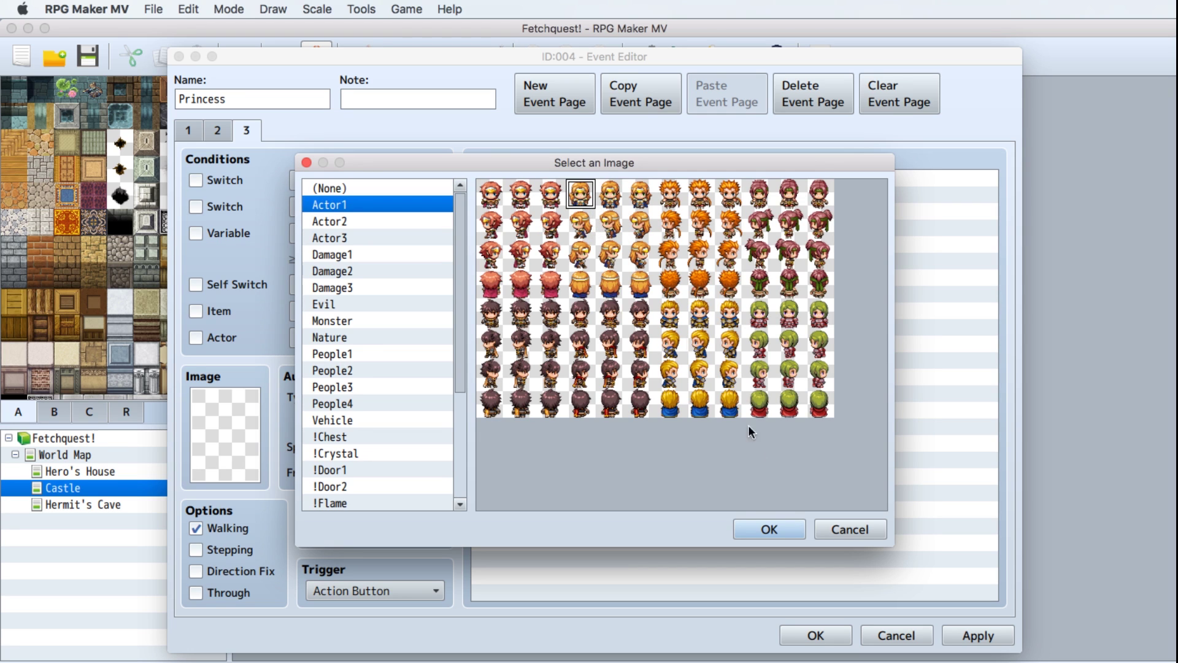
{"action": "left_click", "coordinate": [767, 529]}
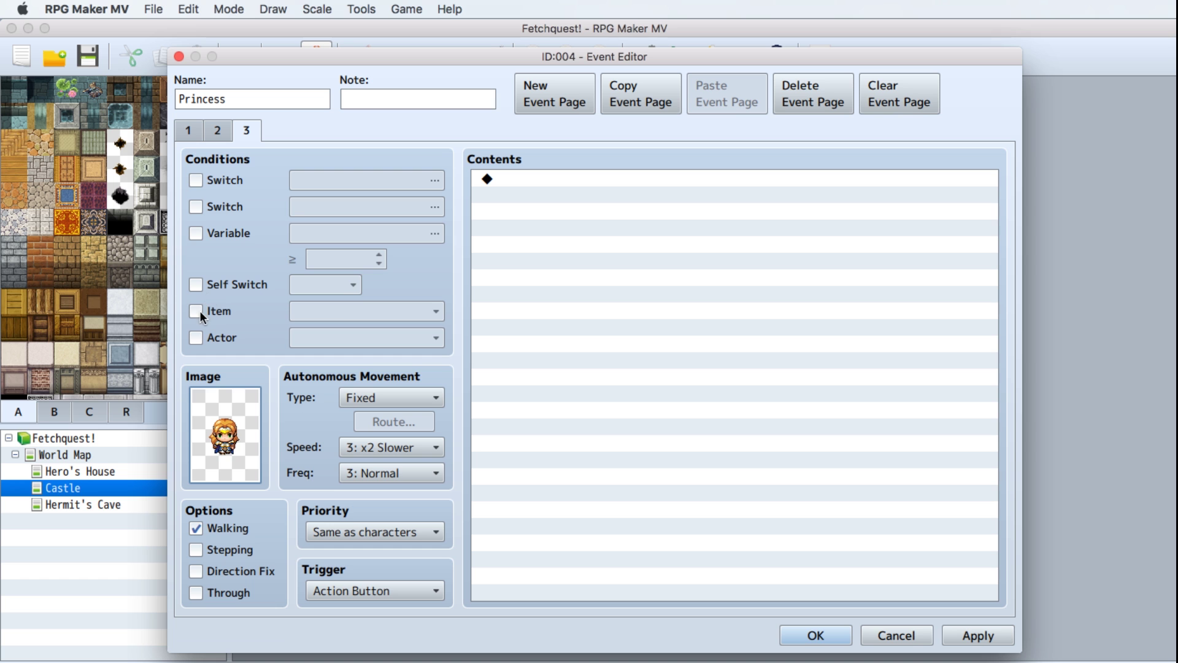
{"action": "left_click", "coordinate": [197, 311]}
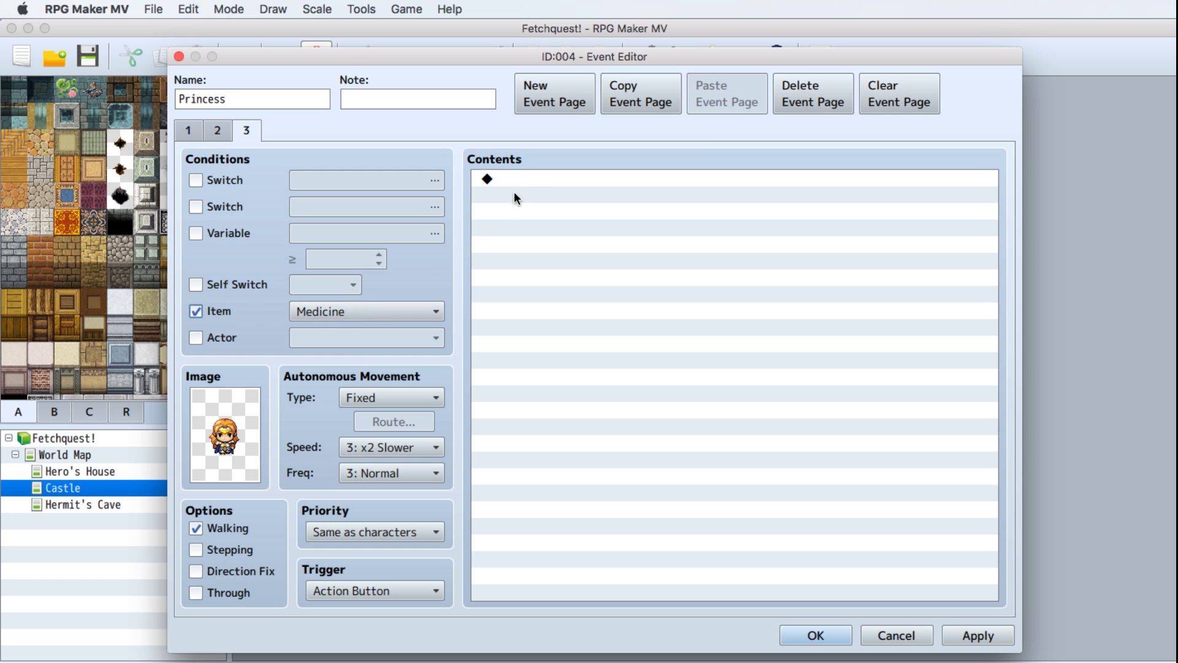
Start a Show Text message on the third page using the princess's long-haired face from Actor1.
{"action": "double_click", "coordinate": [534, 179]}
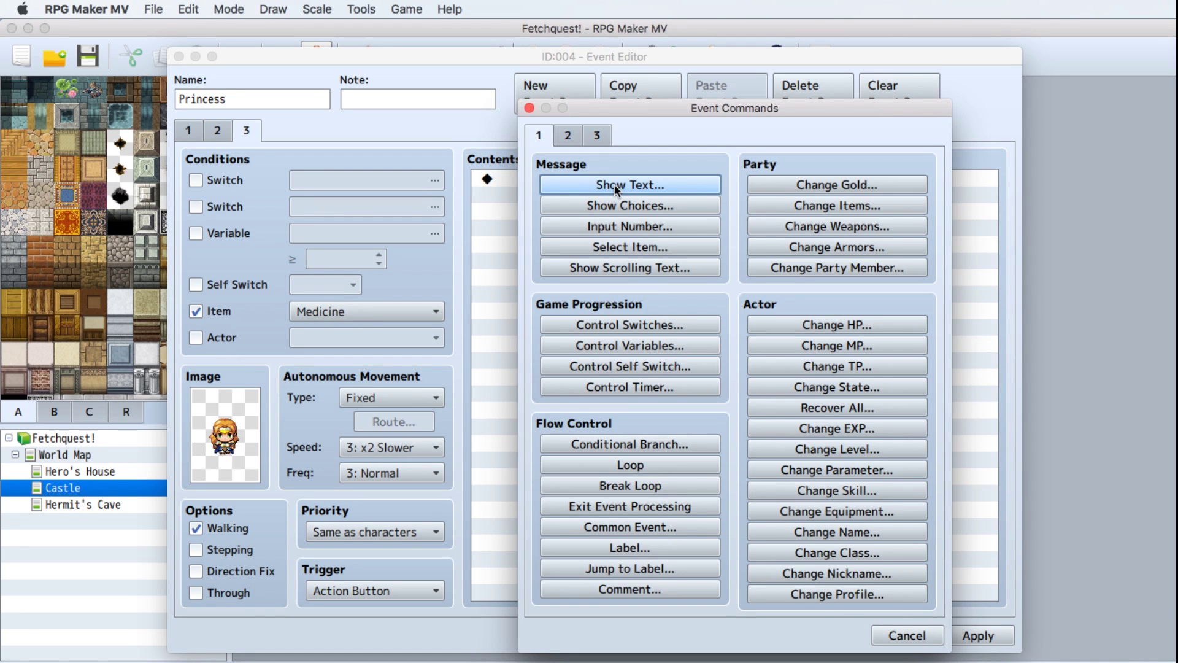
{"action": "left_click", "coordinate": [613, 184]}
{"action": "double_click", "coordinate": [551, 354]}
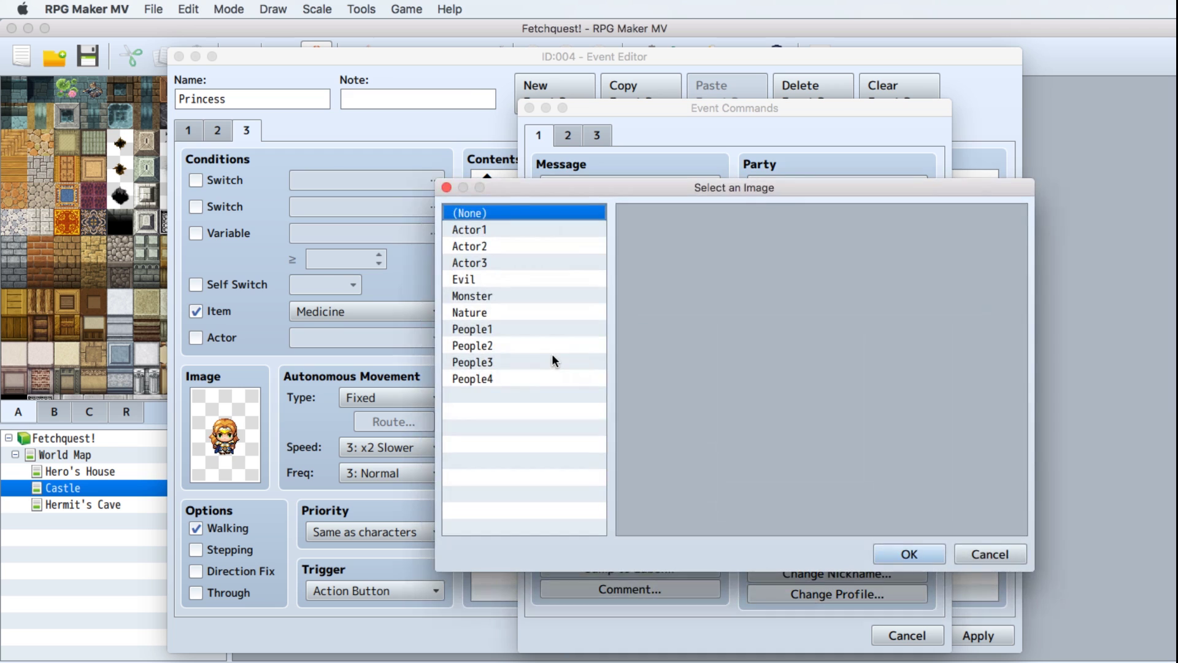
{"action": "left_click", "coordinate": [481, 227]}
{"action": "left_click", "coordinate": [744, 254]}
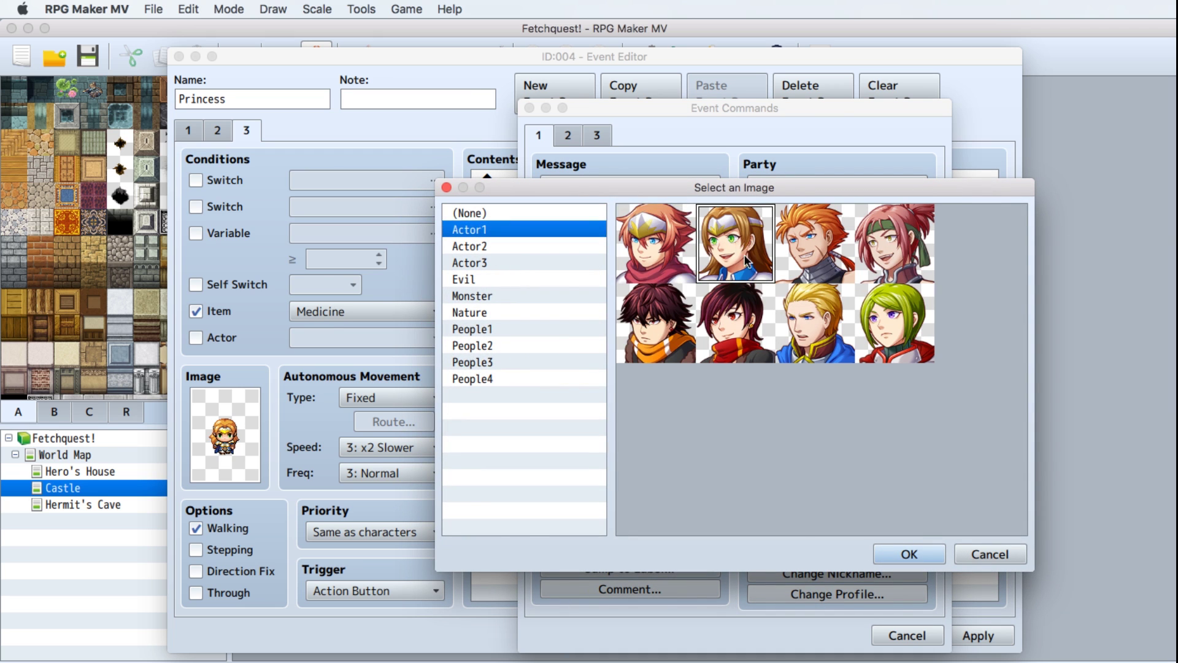
{"action": "left_click", "coordinate": [904, 555]}
{"action": "left_click", "coordinate": [712, 356]}
Write the message "I hope the hermit made good use of my tears for your medicine! Go give it to your brother!" and apply the event changes.
{"action": "type", "text": "I"}
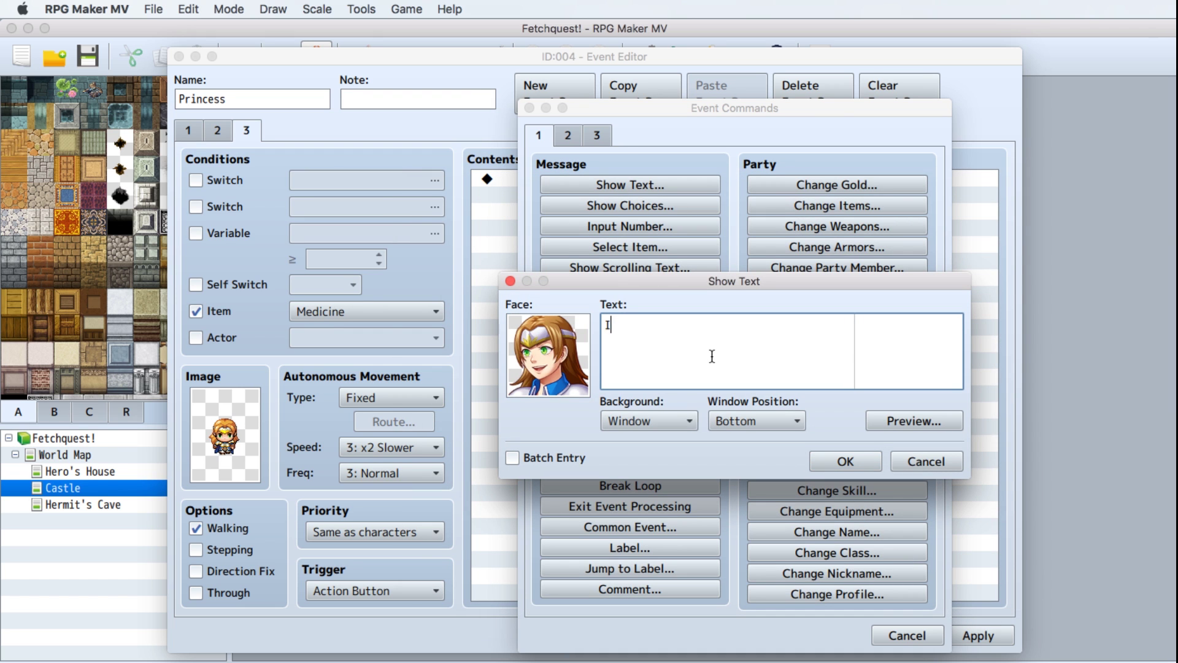
{"action": "type", "text": " hope the hermit made "}
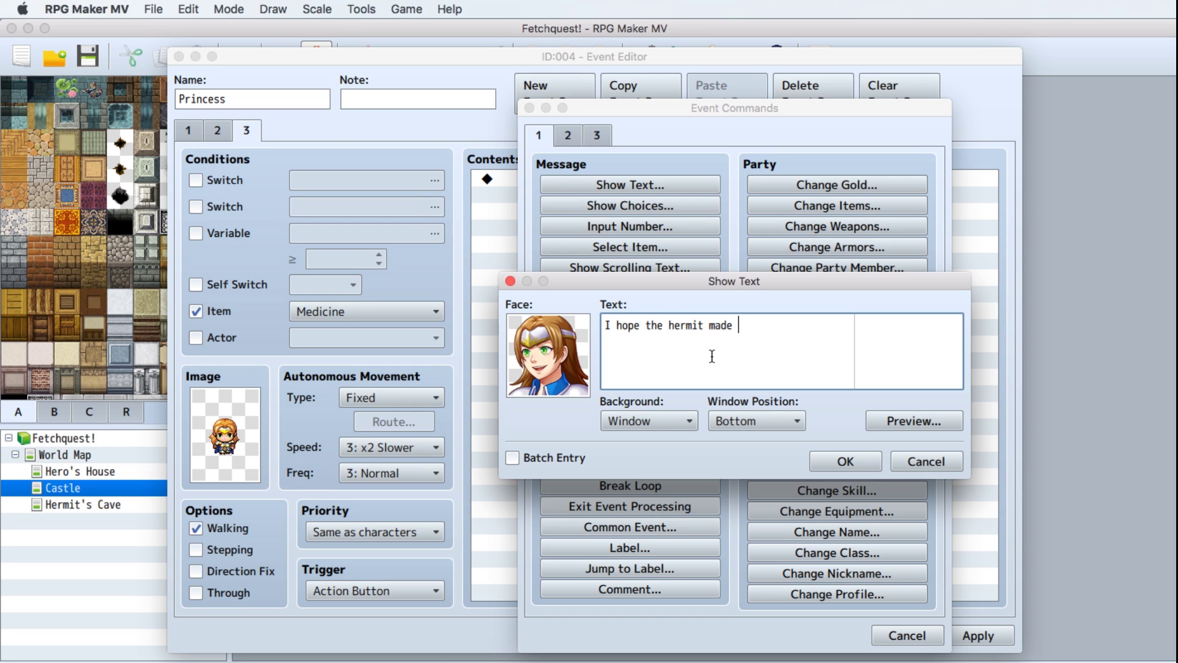
{"action": "type", "text": "good use of my"}
{"action": "key", "text": "Return"}
{"action": "type", "text": "t"}
{"action": "type", "text": "s"}
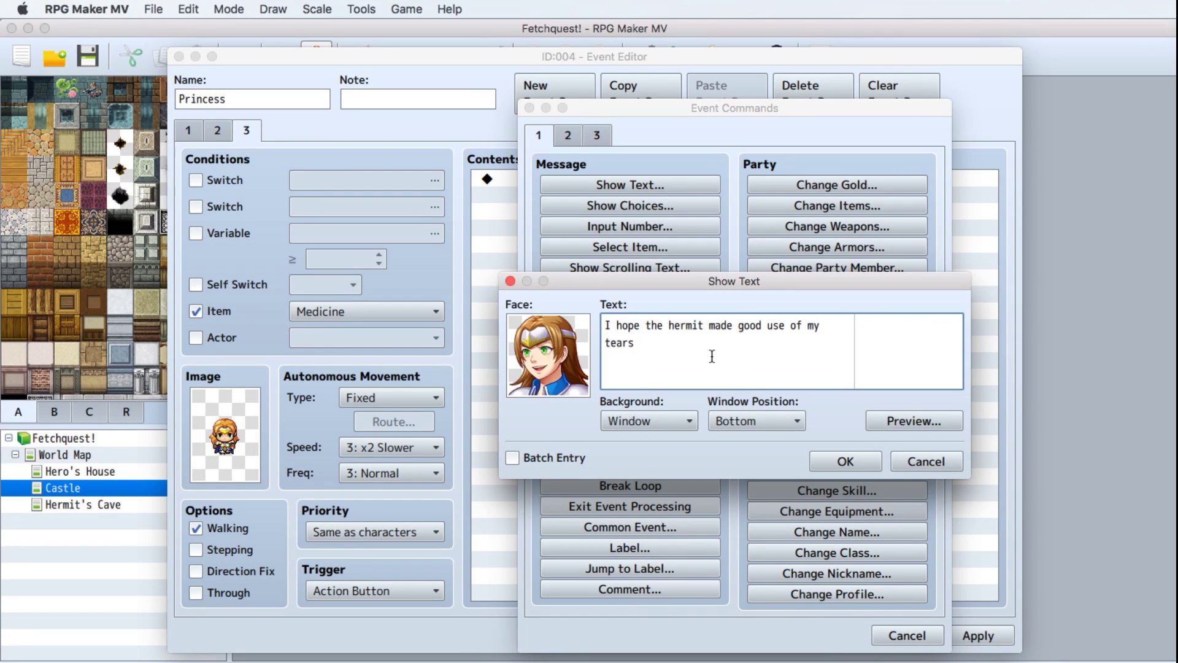
{"action": "type", "text": " for your medicine! Go give it to yo"}
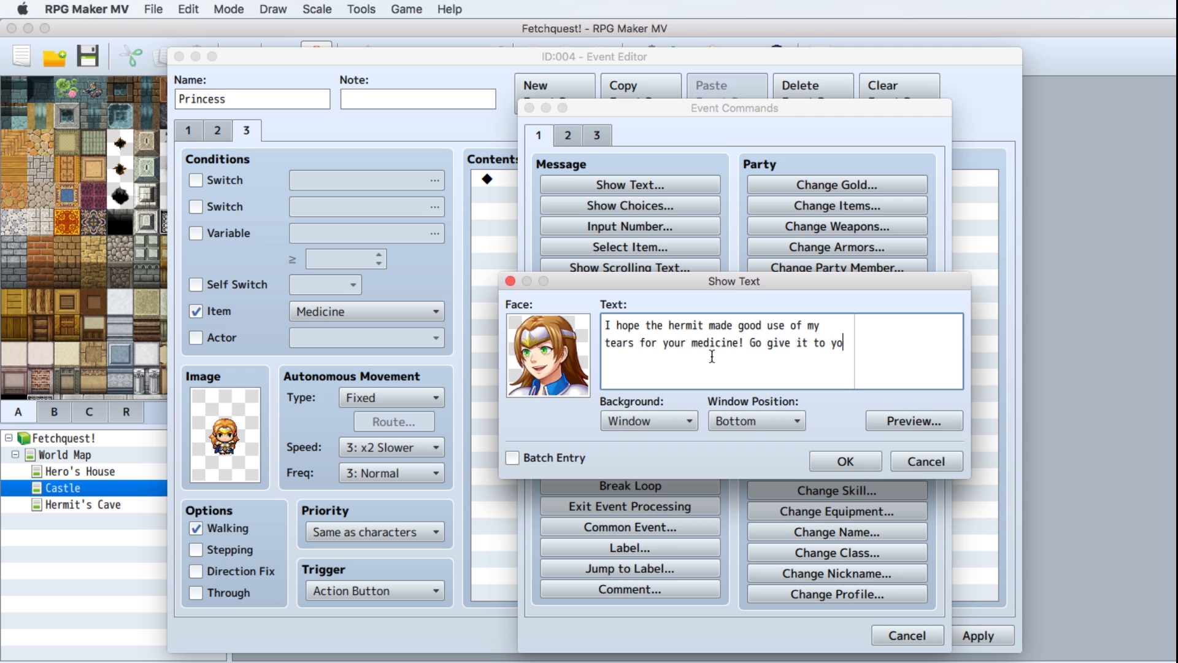
{"action": "type", "text": "ur b"}
{"action": "key", "text": "BackSpace"}
{"action": "key", "text": "BackSpace"}
{"action": "key", "text": "Return"}
{"action": "type", "text": "brother!"}
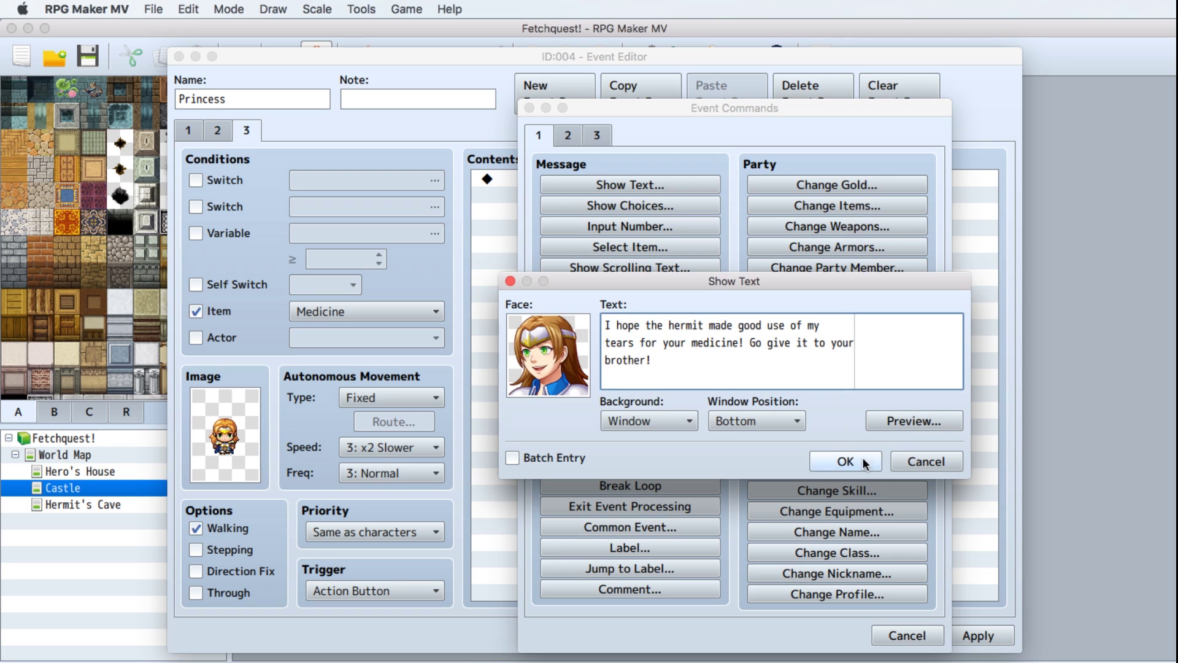
{"action": "left_click", "coordinate": [864, 462]}
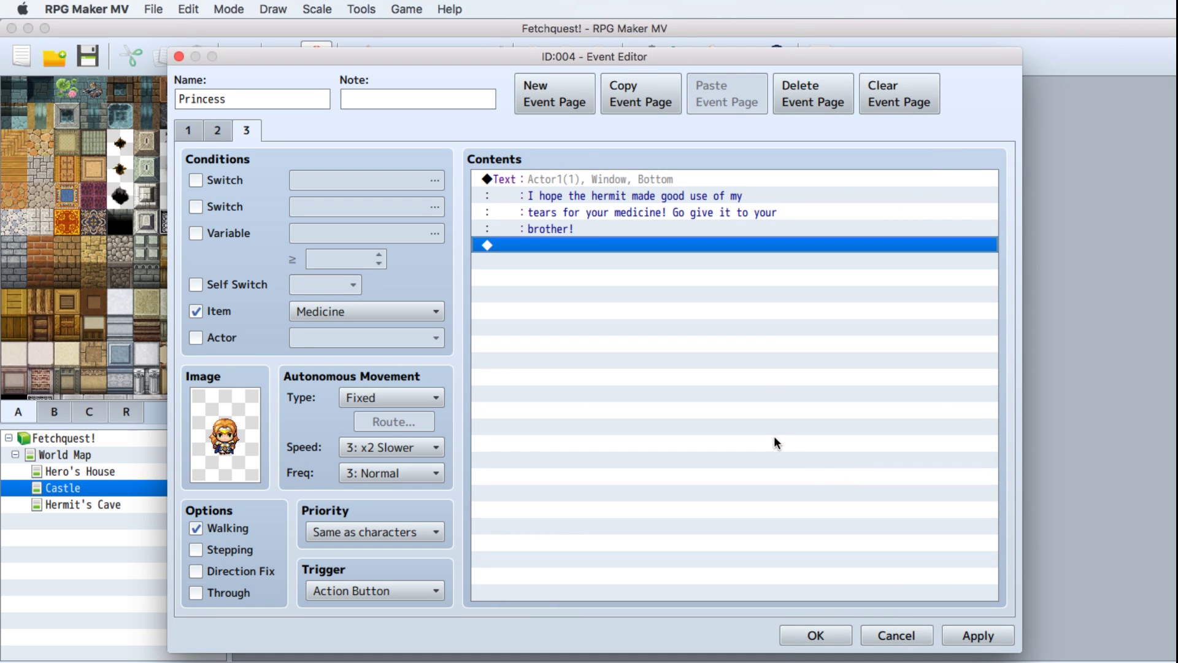
{"action": "left_click", "coordinate": [977, 635]}
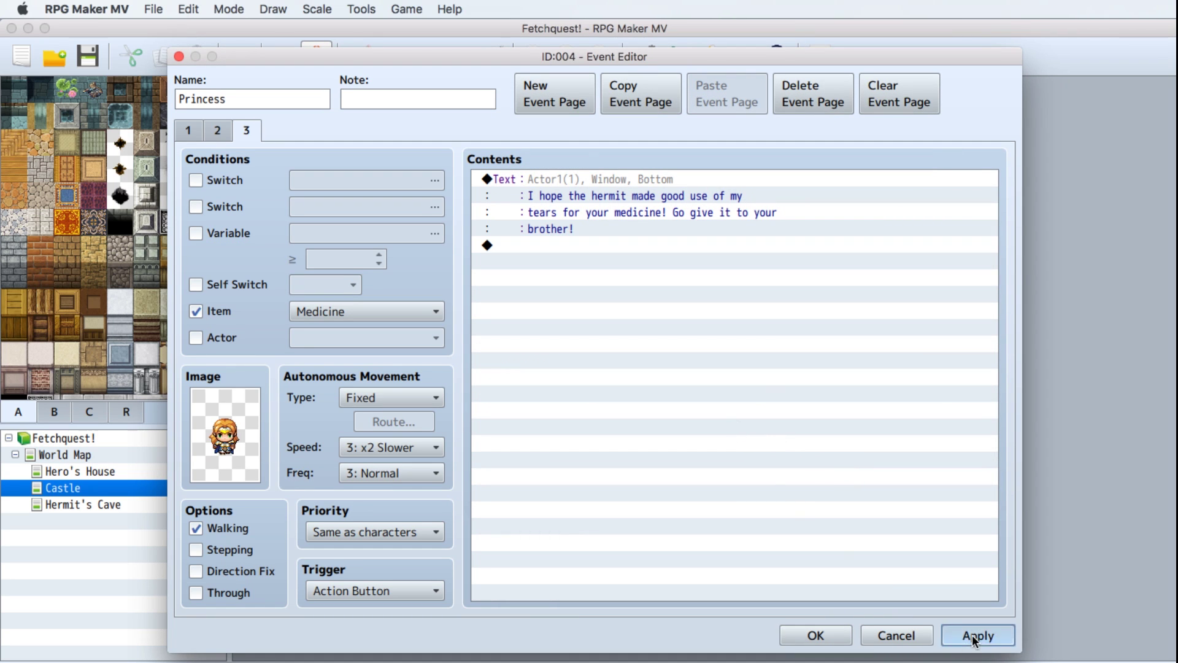
{"action": "left_click", "coordinate": [814, 636]}
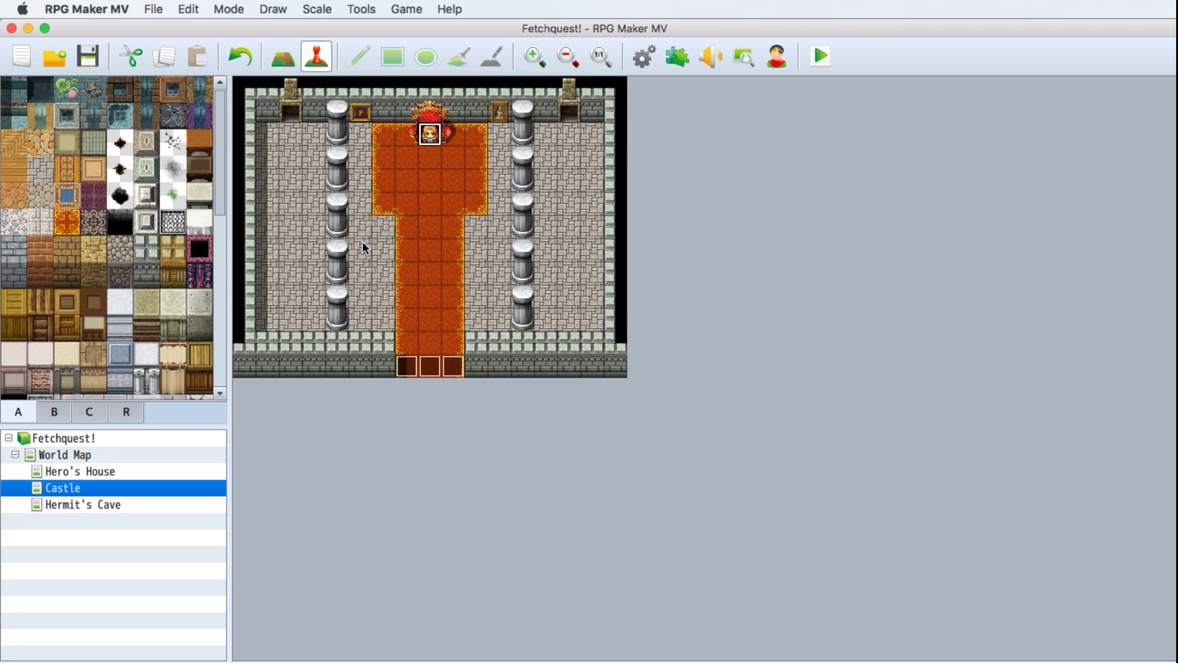
In the Hermit's Cave map, start a Show Text message in the Hermit event with the bald, bearded face from People1.
{"action": "left_click", "coordinate": [102, 507]}
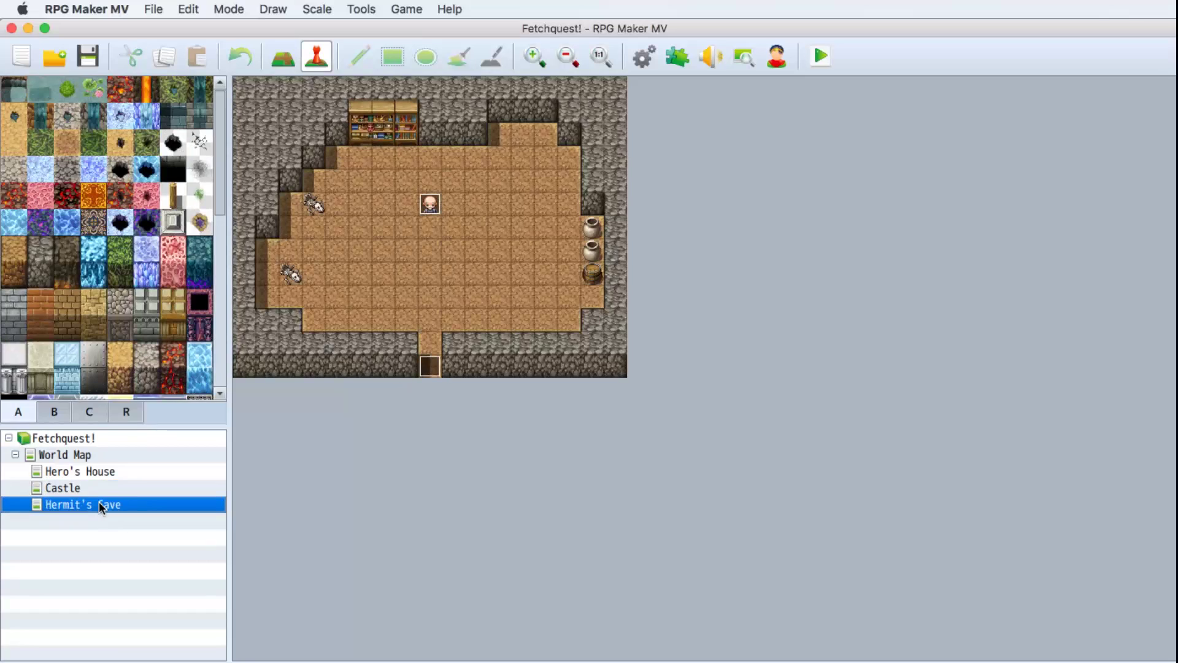
{"action": "left_click", "coordinate": [437, 206]}
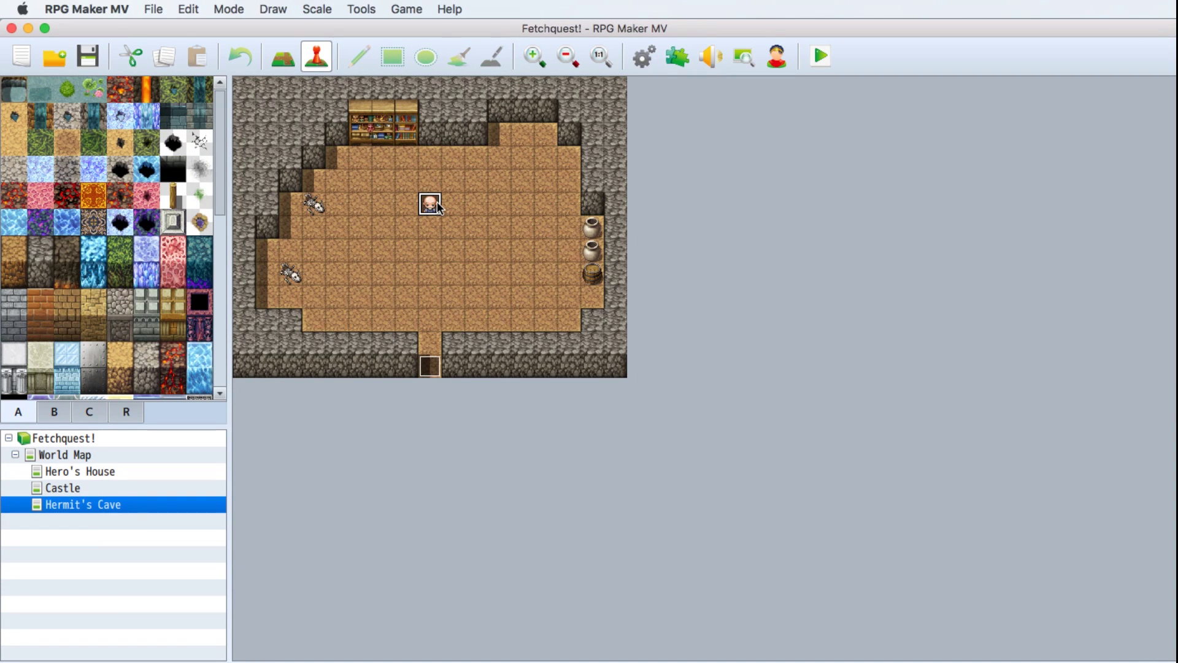
{"action": "right_click", "coordinate": [438, 207]}
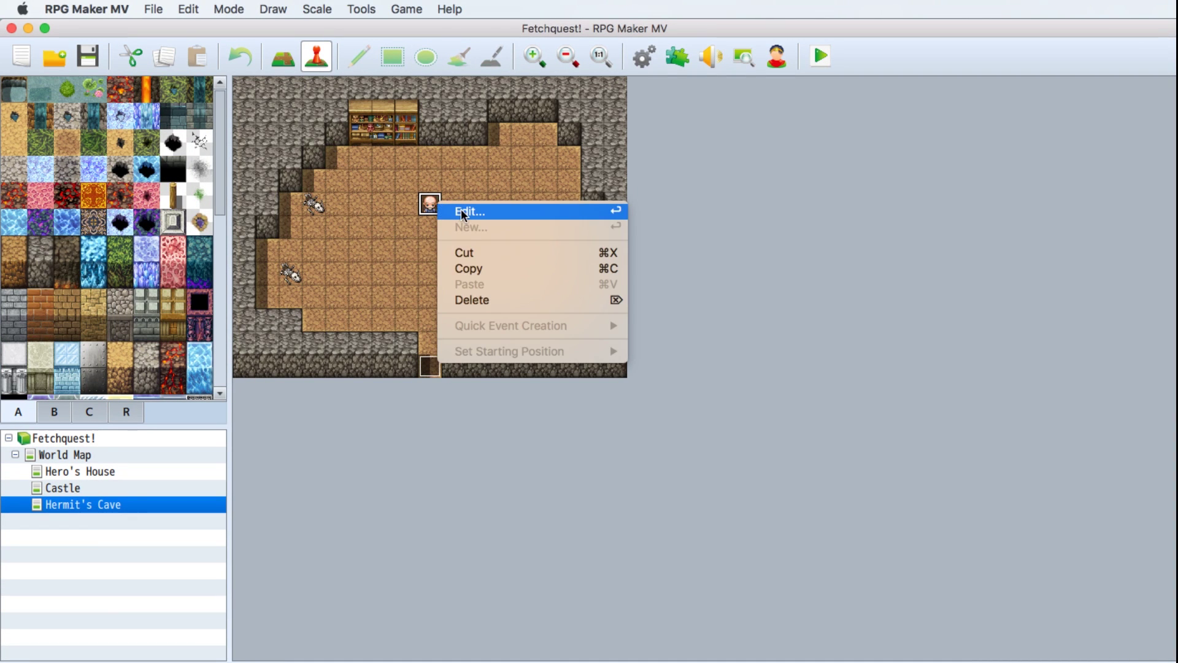
{"action": "left_click", "coordinate": [467, 212]}
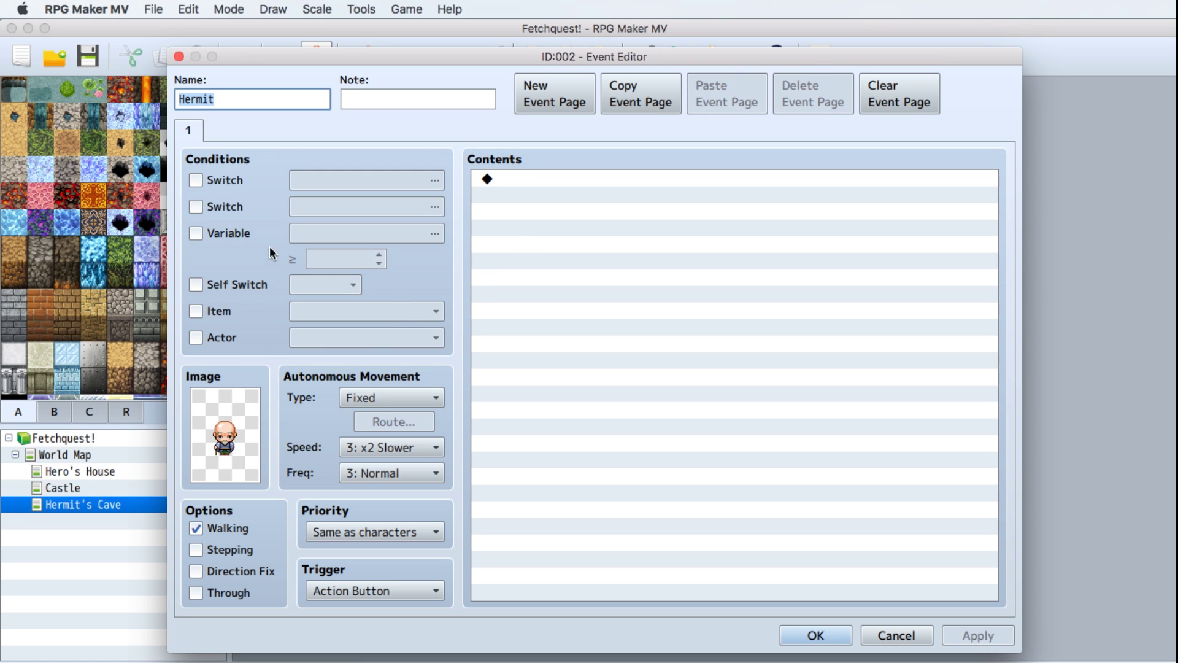
{"action": "double_click", "coordinate": [561, 179]}
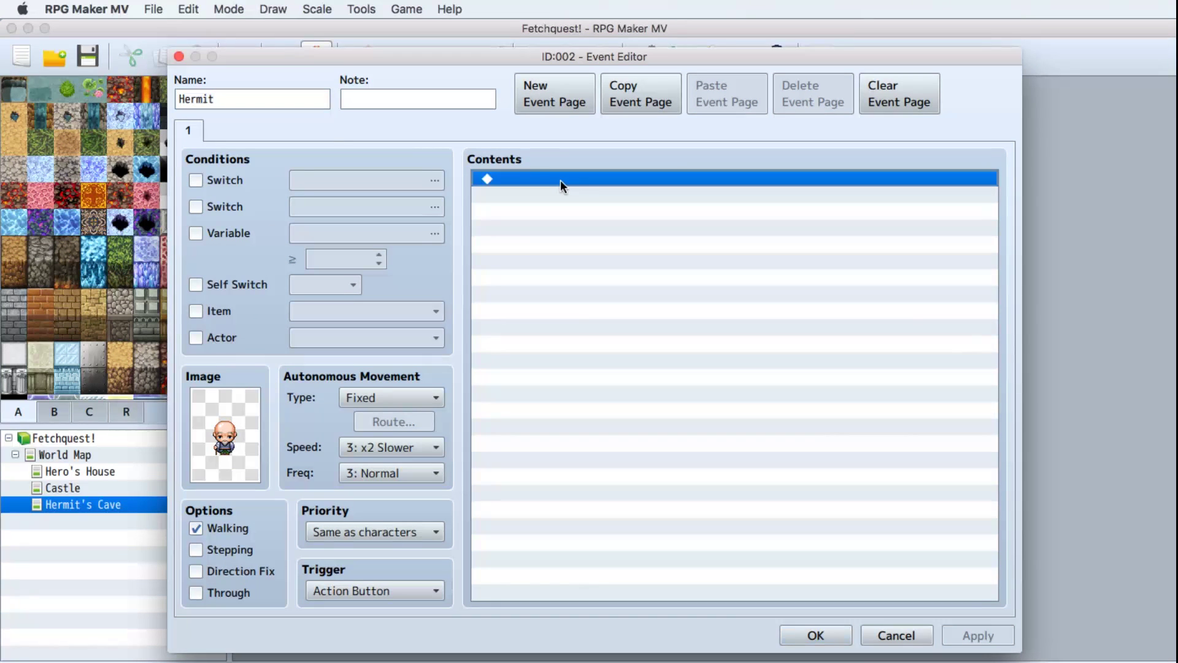
{"action": "left_click", "coordinate": [619, 185]}
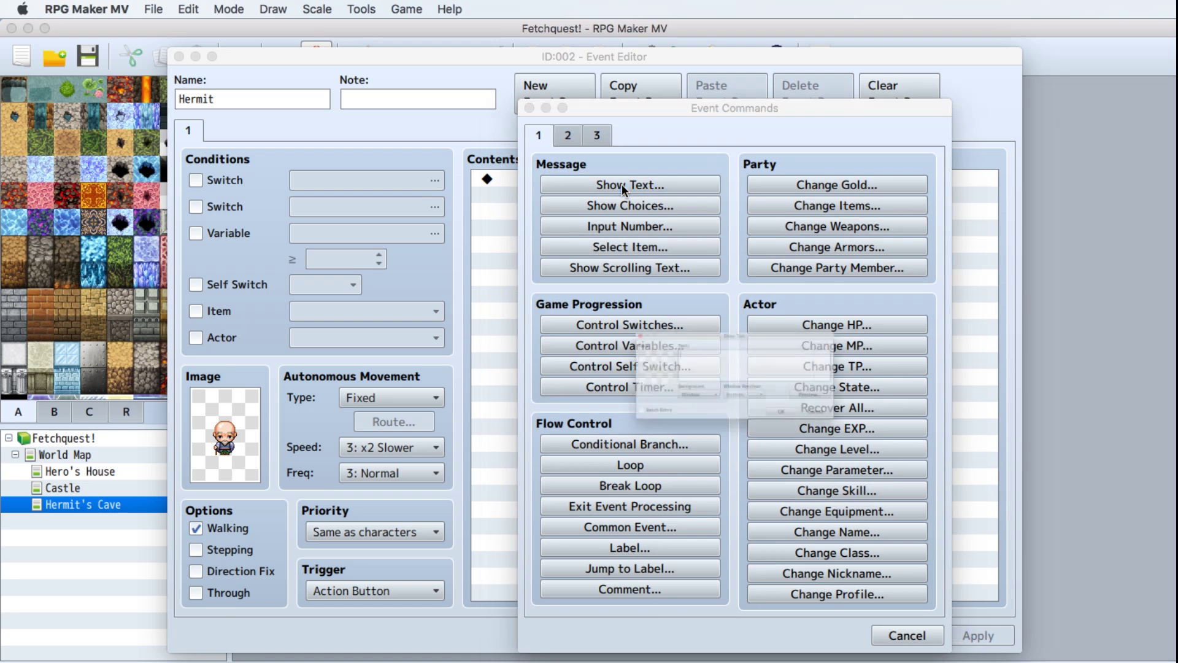
{"action": "double_click", "coordinate": [524, 352]}
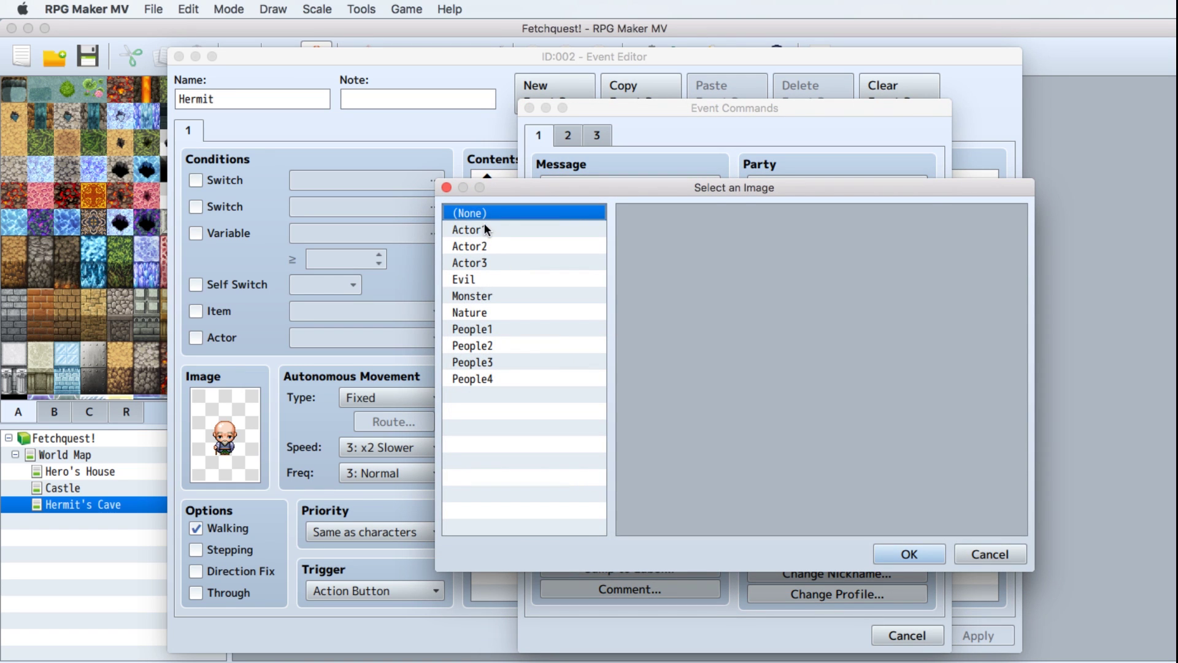
{"action": "left_click", "coordinate": [485, 228]}
{"action": "left_click", "coordinate": [480, 329]}
{"action": "left_click", "coordinate": [826, 322]}
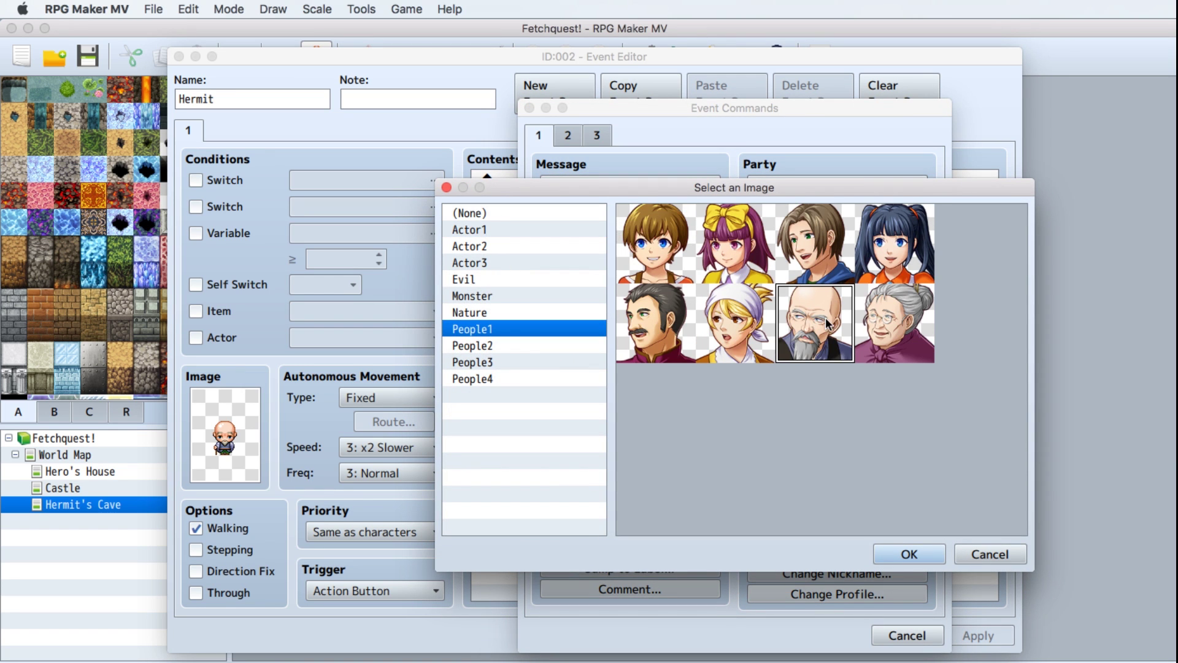
{"action": "left_click", "coordinate": [900, 554]}
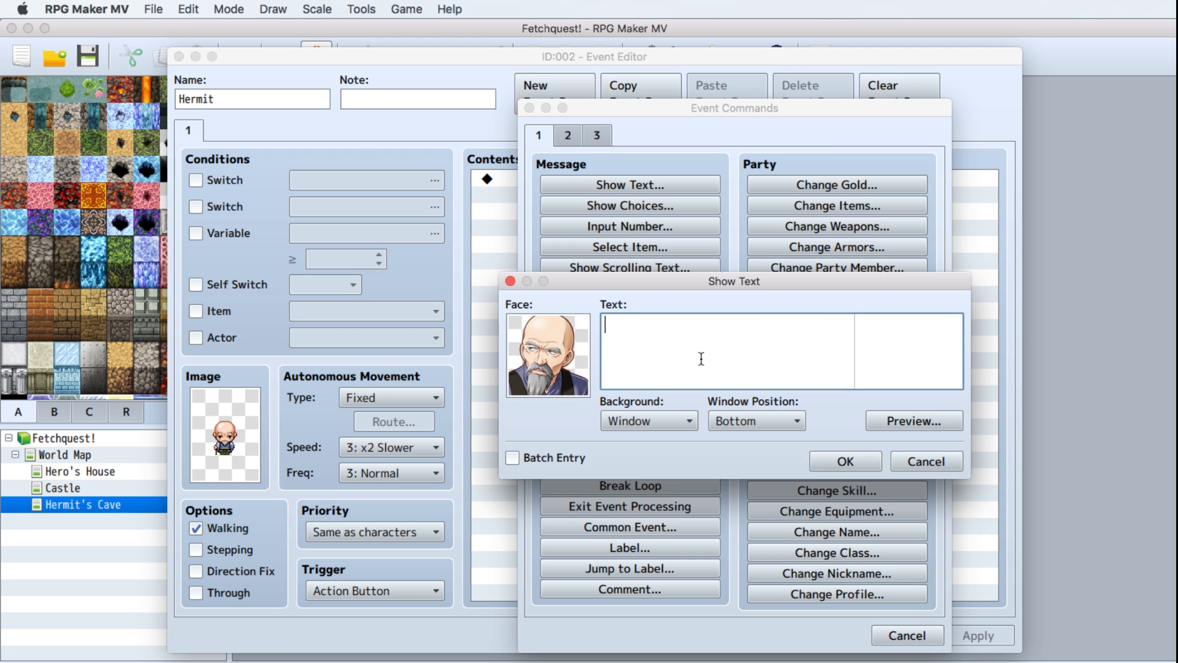
Begin the message with "Hmmm grumble grumble. Your brother is sick? Well I'm not one to turn away a fellow bear".
{"action": "type", "text": "Hmmm grumble grumble. Y"}
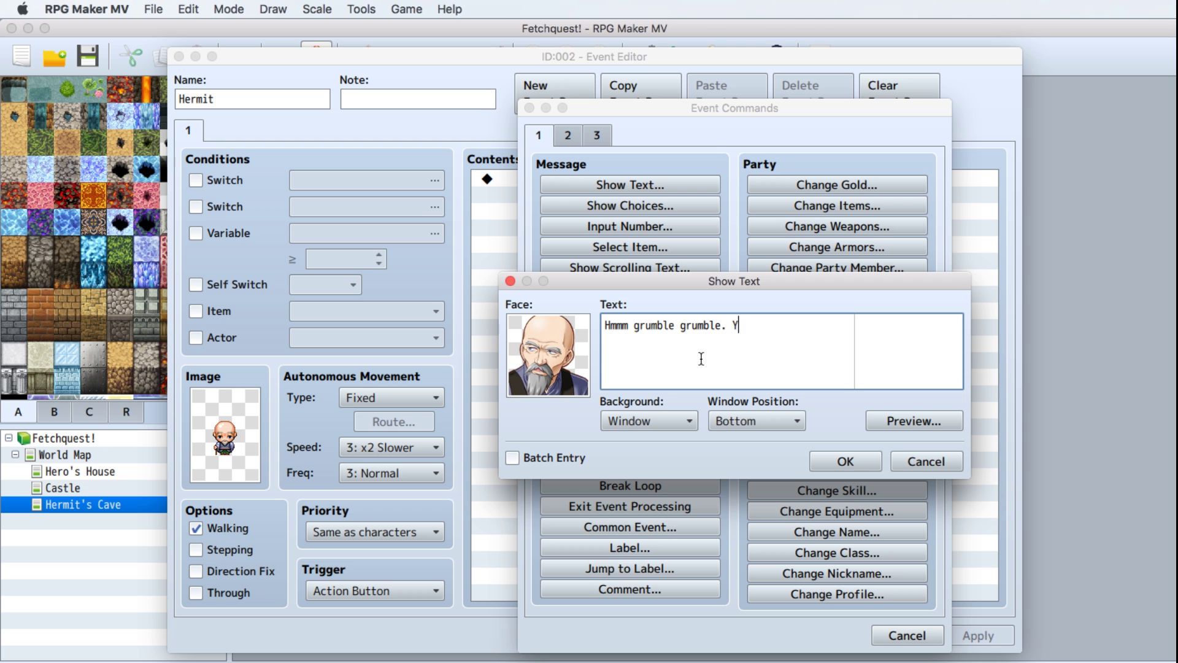
{"action": "type", "text": "our brother is sick? "}
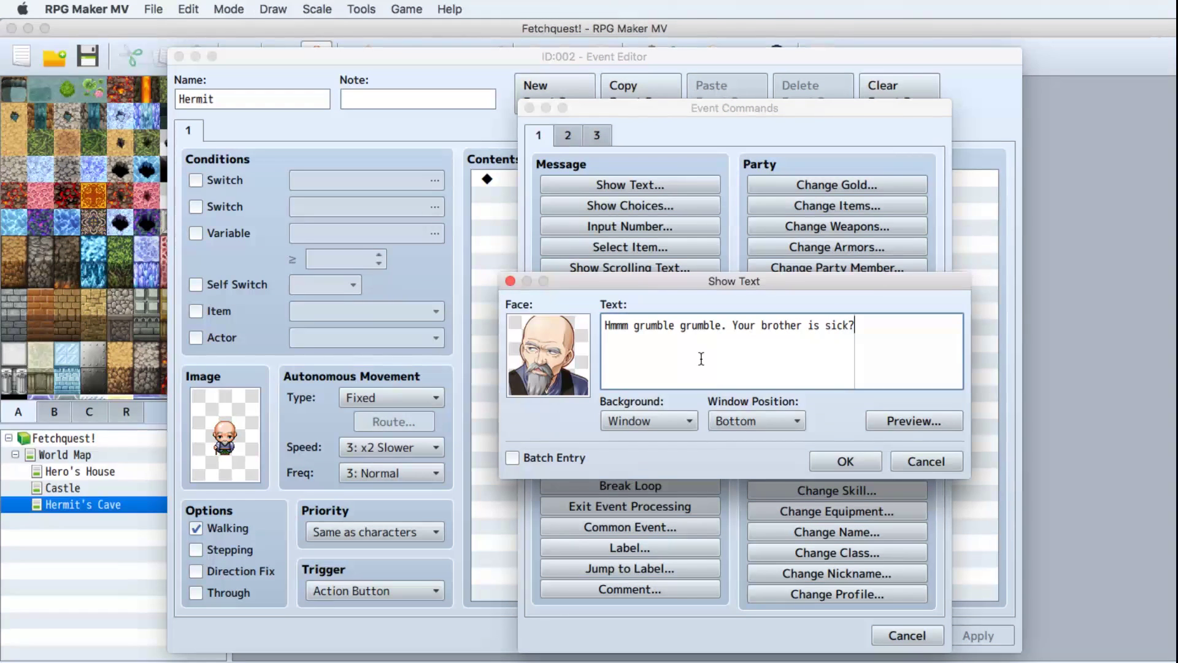
{"action": "type", "text": "Well I'm not one to turn "}
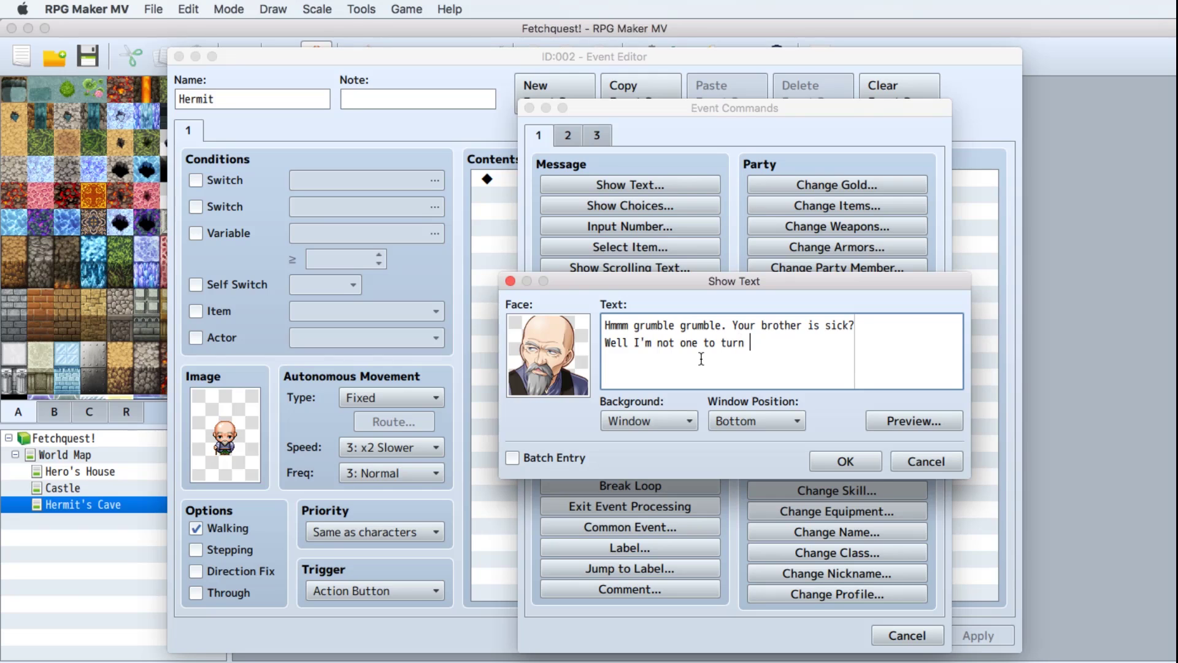
{"action": "type", "text": "away a fellow"}
{"action": "key", "text": "Return"}
{"action": "type", "text": "bear"}
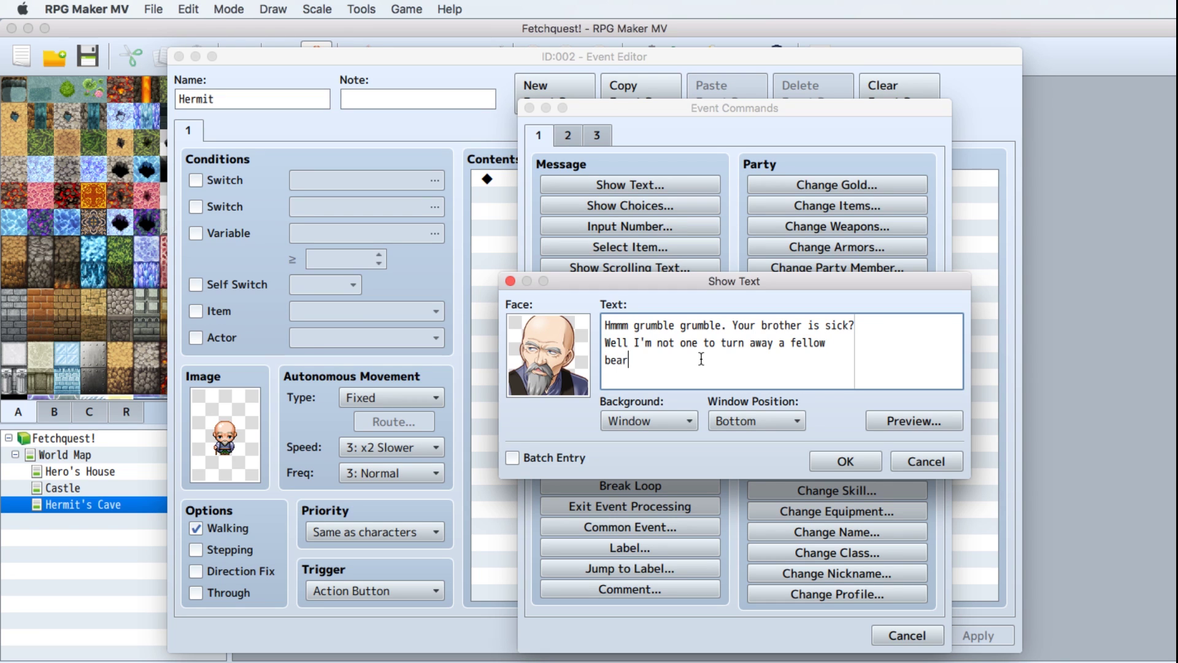
Complete the Hermit's message with "beard owner. I'll make some medicine for" and, on a new line, "your brother. But I'm out of ingredients!", and confirm it.
{"action": "type", "text": "d owner. I'll make some medicine. Bu"}
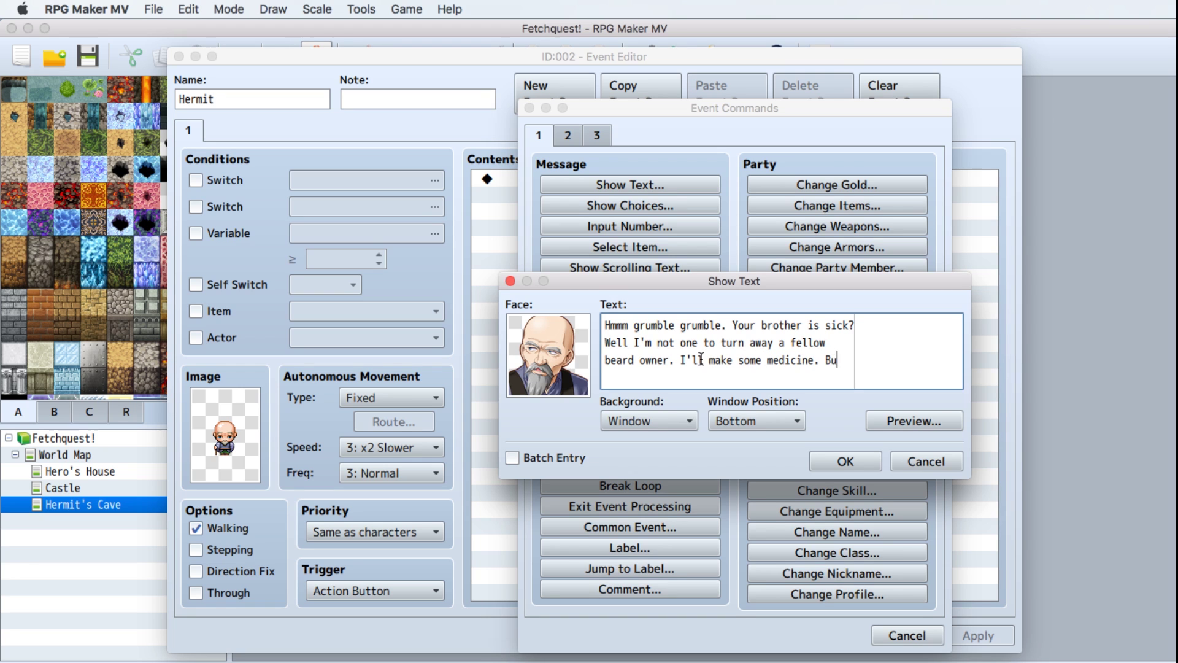
{"action": "type", "text": "t"}
{"action": "key", "text": "BackSpace"}
{"action": "key", "text": "BackSpace"}
{"action": "key", "text": "BackSpace"}
{"action": "key", "text": "BackSpace"}
{"action": "type", "text": "for"}
{"action": "key", "text": "Return"}
{"action": "type", "text": "your brother."}
{"action": "type", "text": "B"}
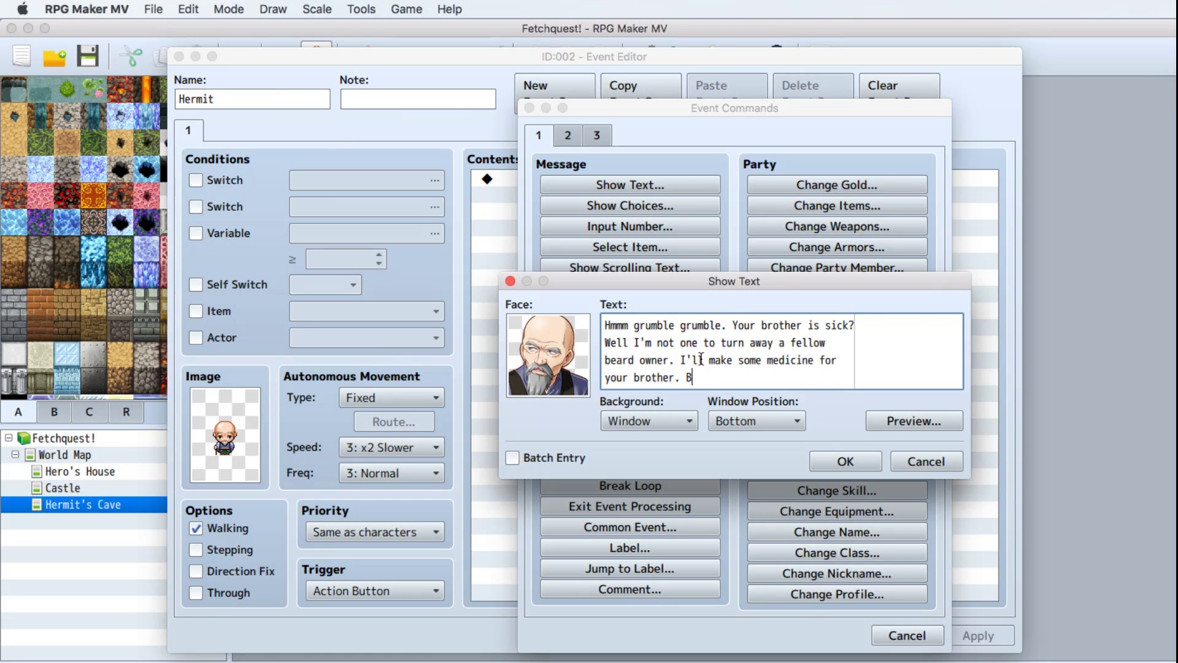
{"action": "type", "text": "ut I'm out of ingredients!"}
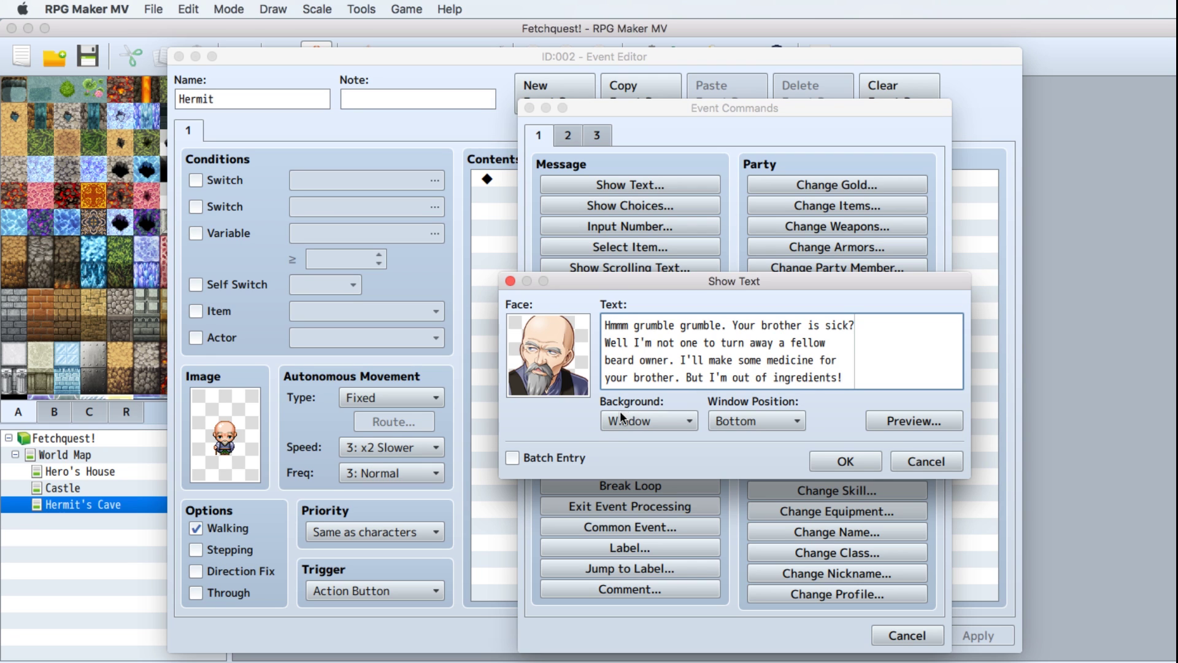
{"action": "left_click", "coordinate": [557, 454]}
{"action": "left_click", "coordinate": [850, 462]}
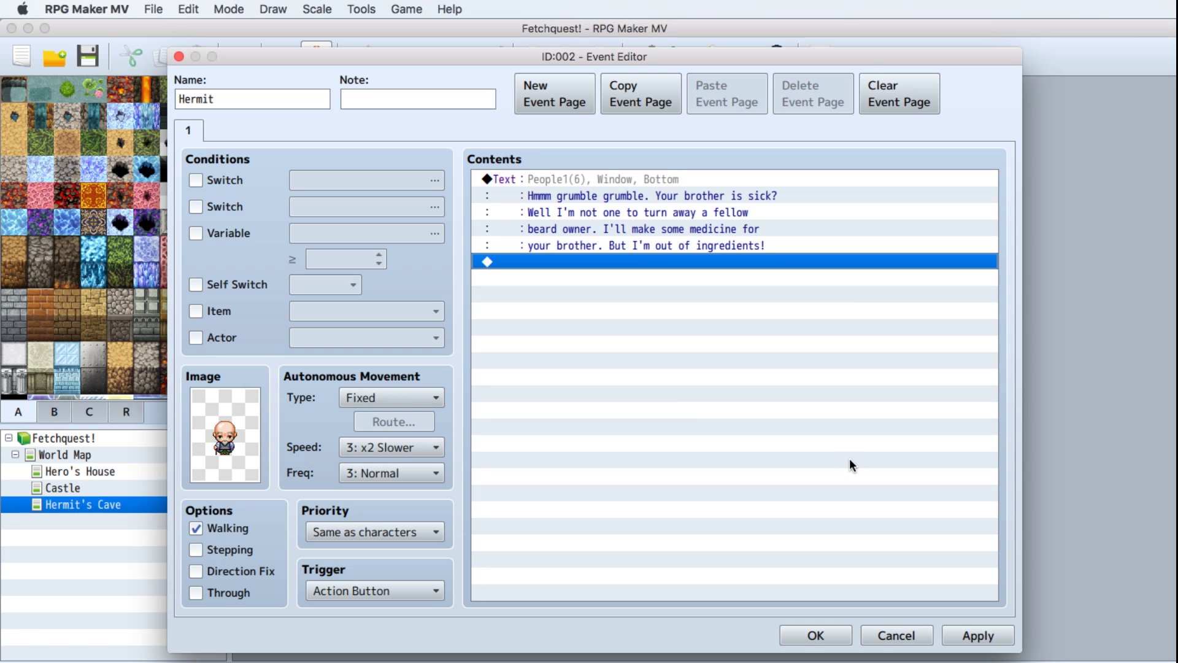
Start a second Show Text command below the first message, using the bald, bearded old man's face from People1.
{"action": "double_click", "coordinate": [535, 257]}
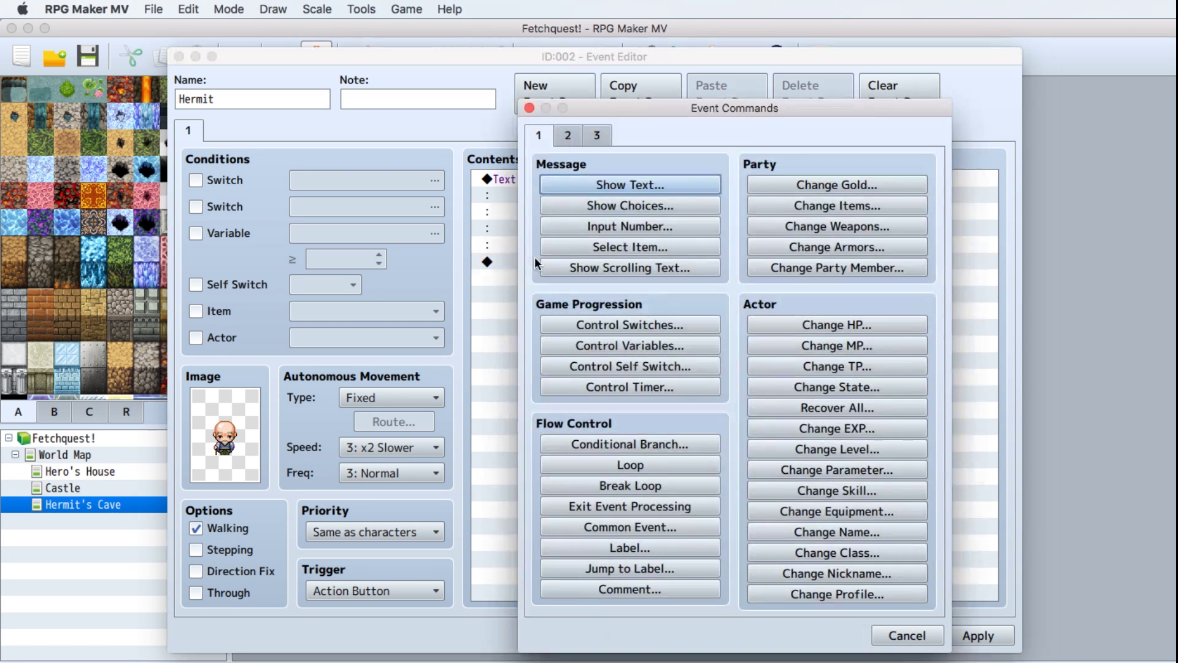
{"action": "left_click", "coordinate": [628, 185]}
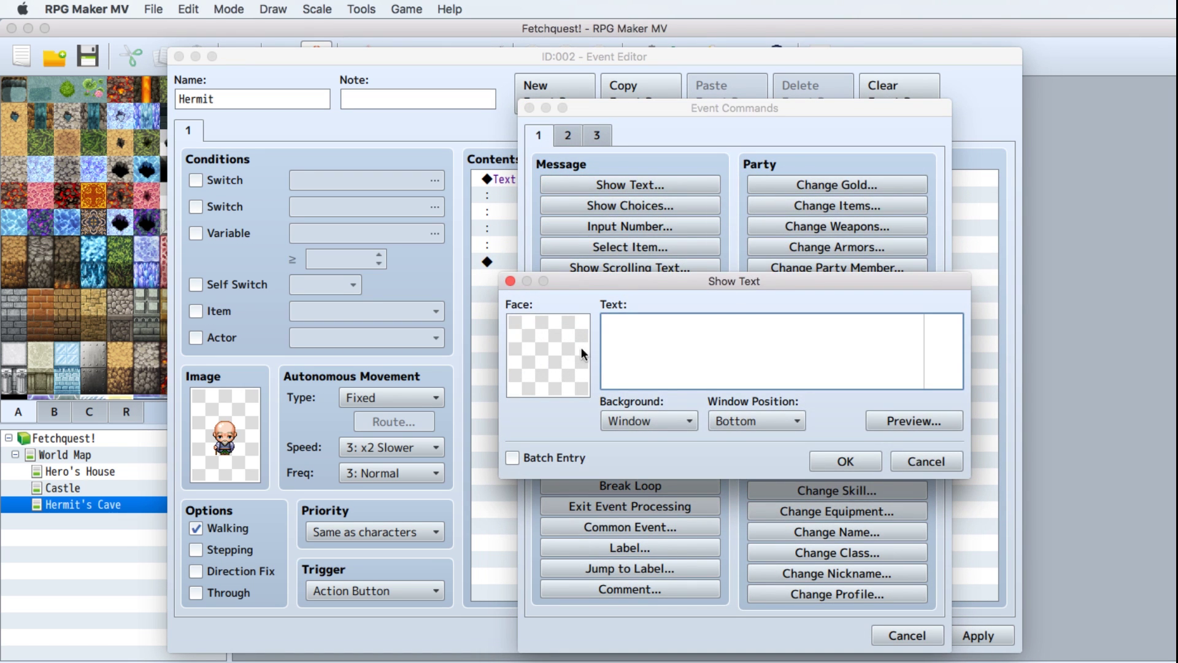
{"action": "double_click", "coordinate": [549, 362]}
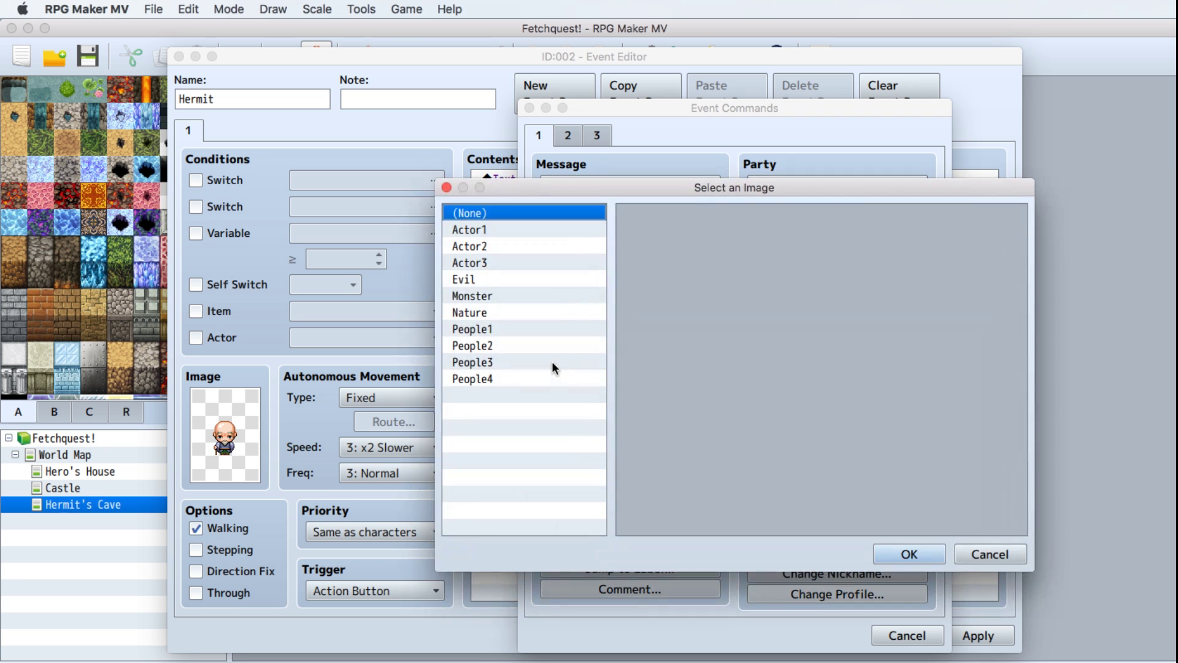
{"action": "left_click", "coordinate": [491, 230]}
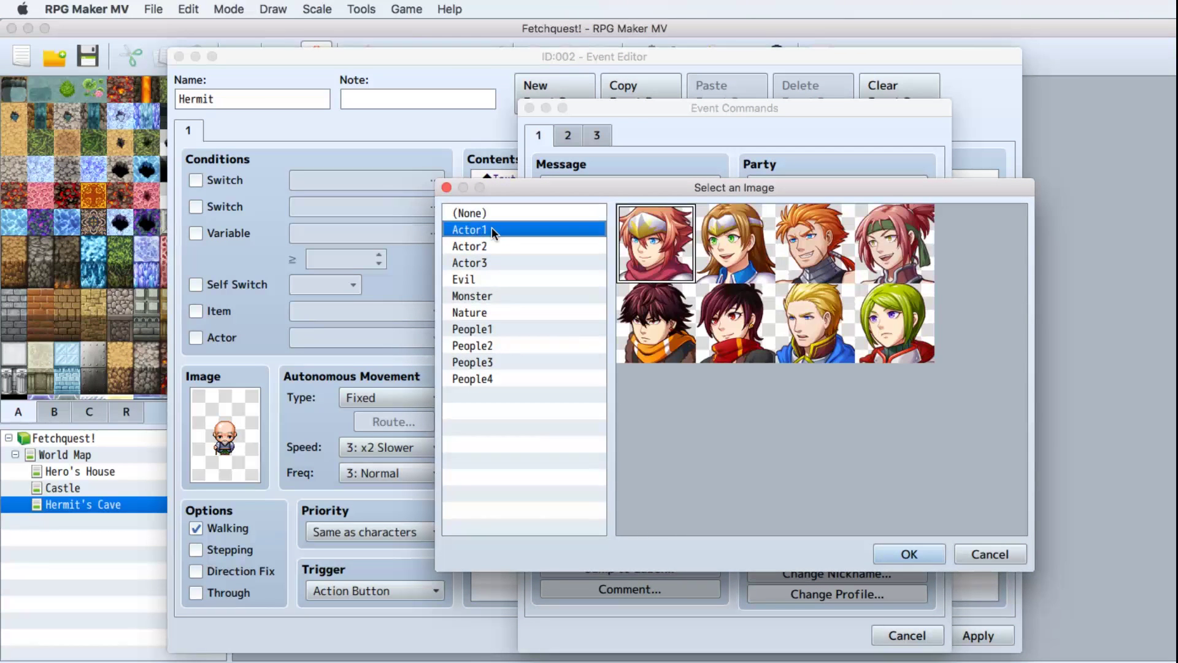
{"action": "left_click", "coordinate": [491, 245]}
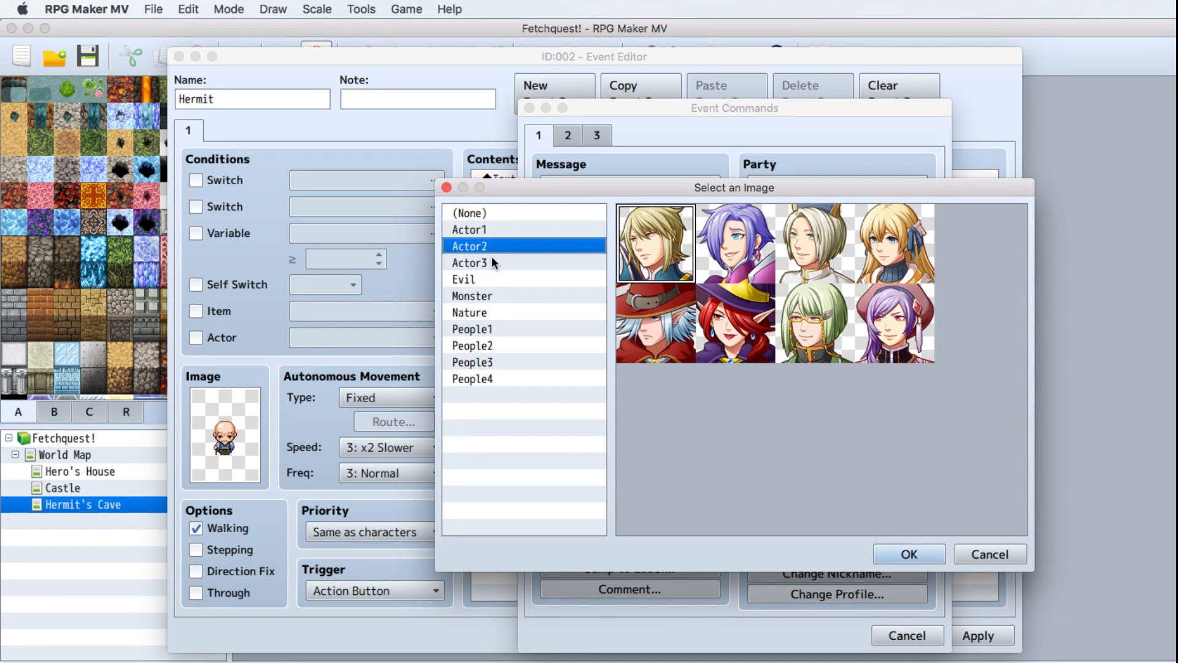
{"action": "left_click", "coordinate": [488, 330]}
{"action": "left_click", "coordinate": [806, 347]}
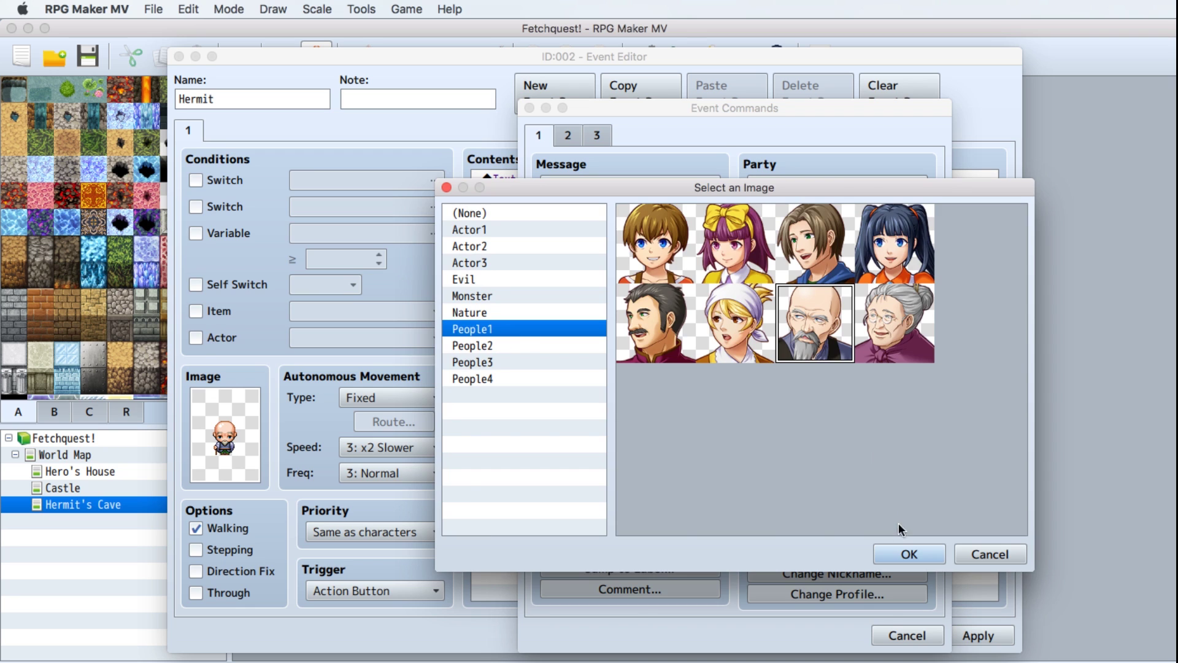
{"action": "left_click", "coordinate": [896, 553]}
{"action": "left_click", "coordinate": [677, 357]}
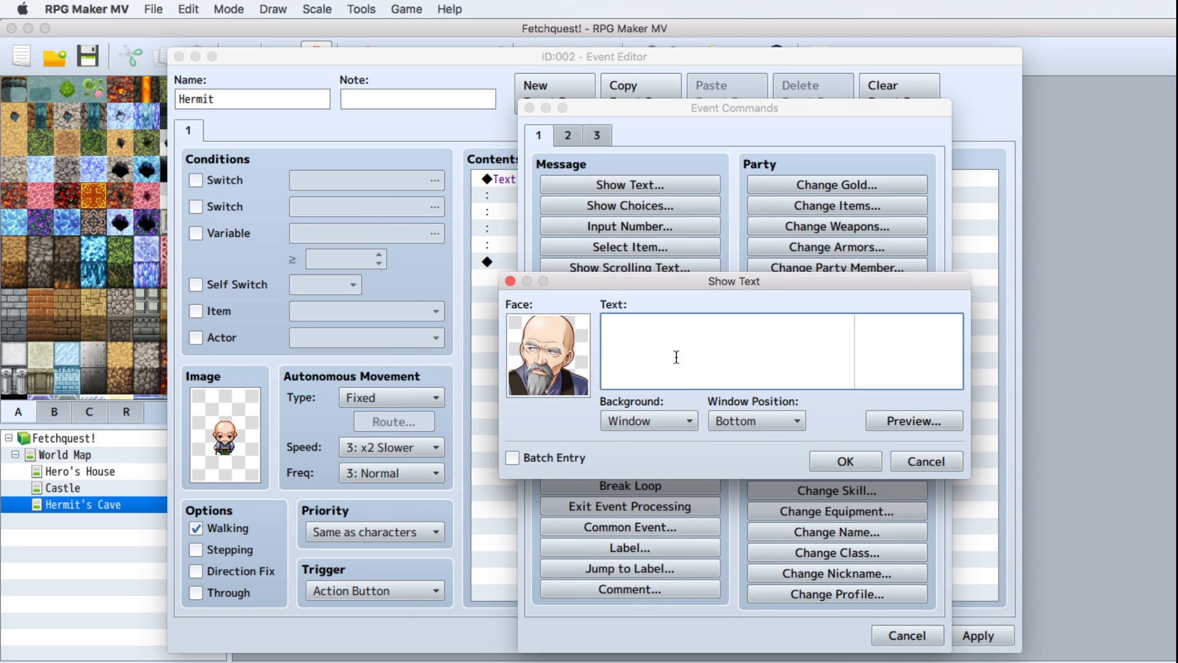
Write "To even begin to think about making it, I" as the first message line and "need a vial of royal tears." on the second.
{"action": "type", "text": "To even begin to thin"}
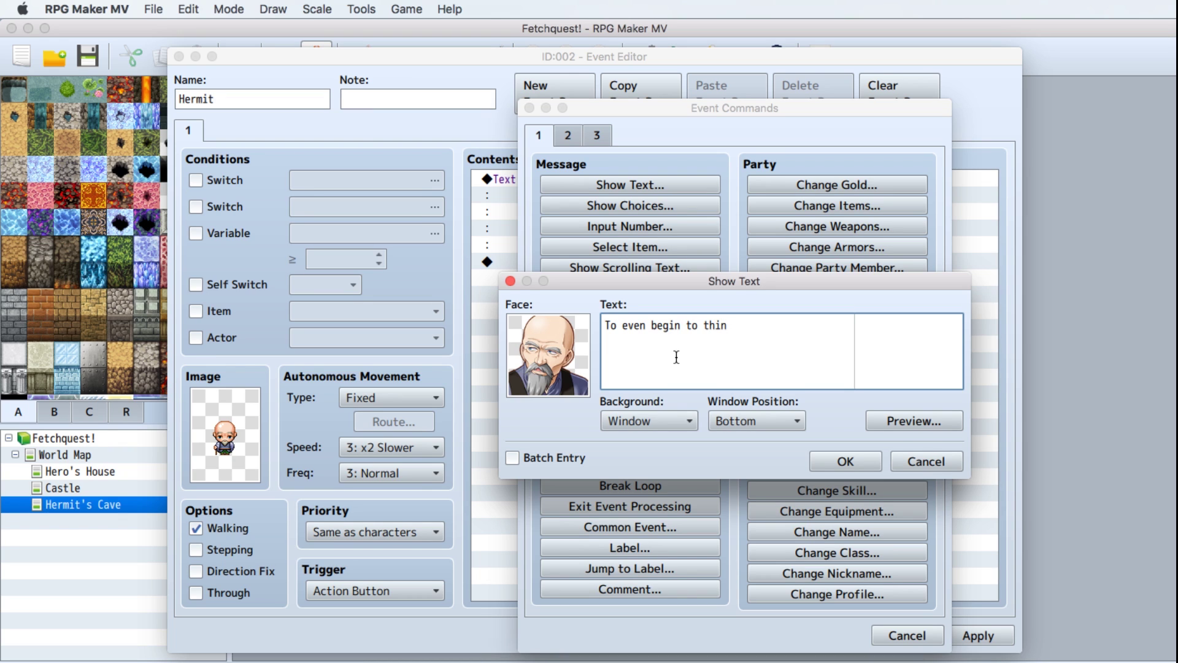
{"action": "type", "text": "k about making it, I'll"}
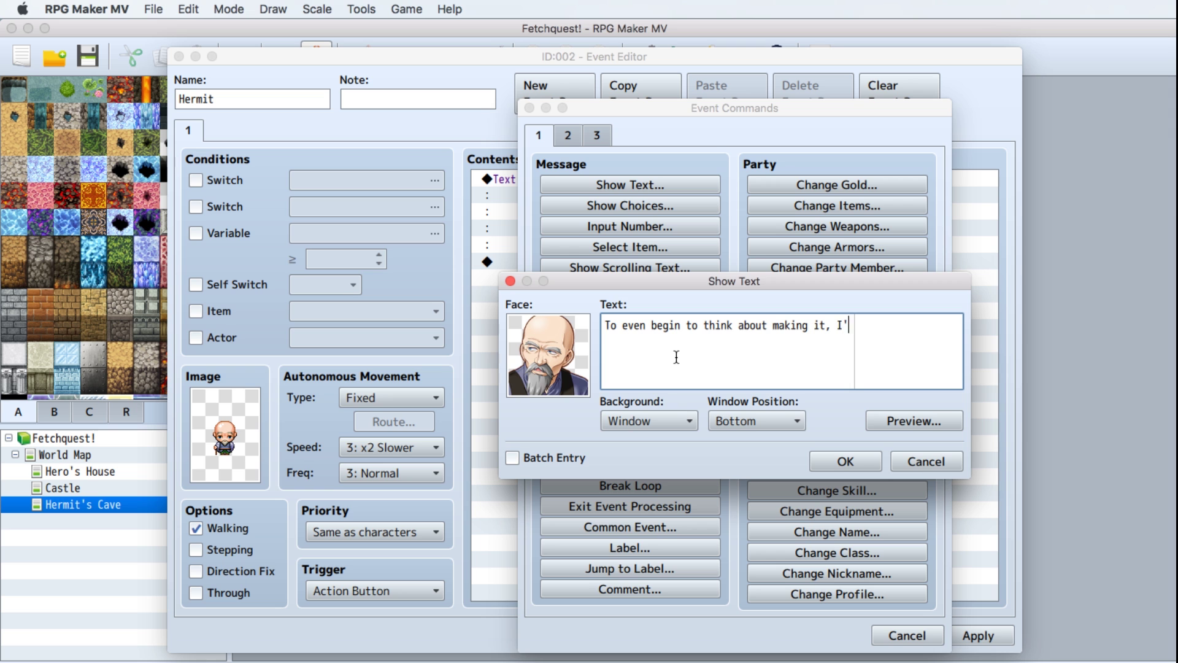
{"action": "key", "text": "BackSpace"}
{"action": "key", "text": "BackSpace"}
{"action": "key", "text": "Return"}
{"action": "type", "text": "need a vial of royal tears."}
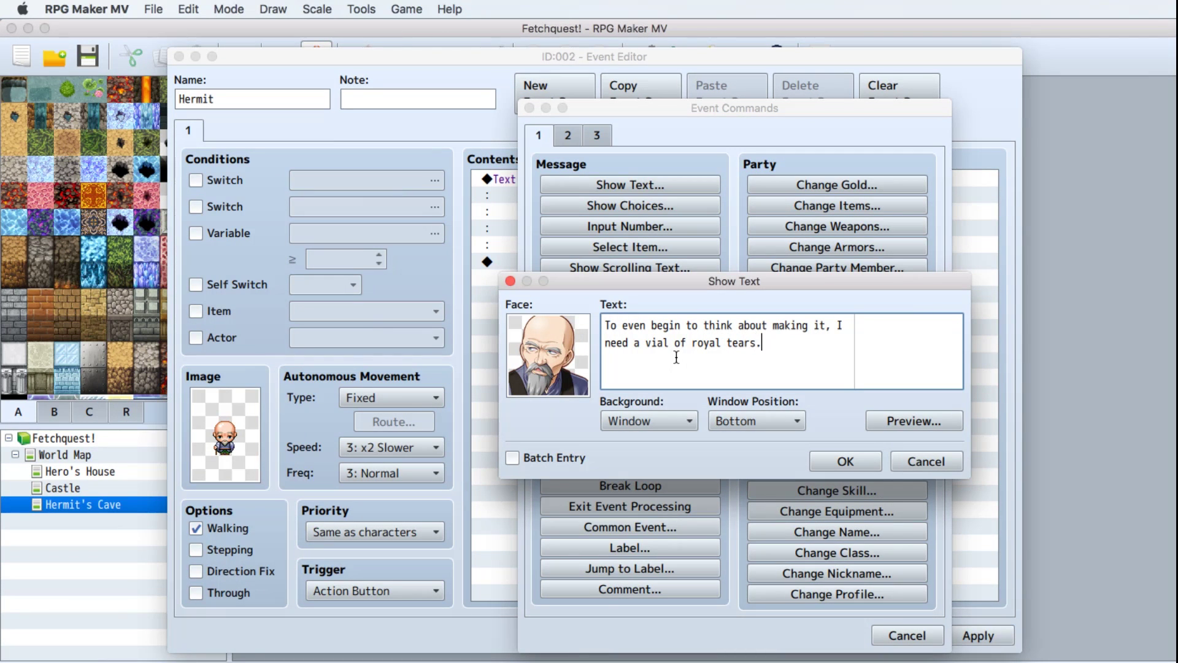
Continue the message with "Give this note / to the princess in the castle. She owes me / a favour after all!", breaking lines accordingly, and confirm it.
{"action": "type", "text": " Give thisrecipe"}
{"action": "key", "text": "BackSpace"}
{"action": "key", "text": "BackSpace"}
{"action": "key", "text": "BackSpace"}
{"action": "key", "text": "BackSpace"}
{"action": "key", "text": "BackSpace"}
{"action": "key", "text": "BackSpace"}
{"action": "type", "text": "note"}
{"action": "key", "text": "Return"}
{"action": "type", "text": "to the pr"}
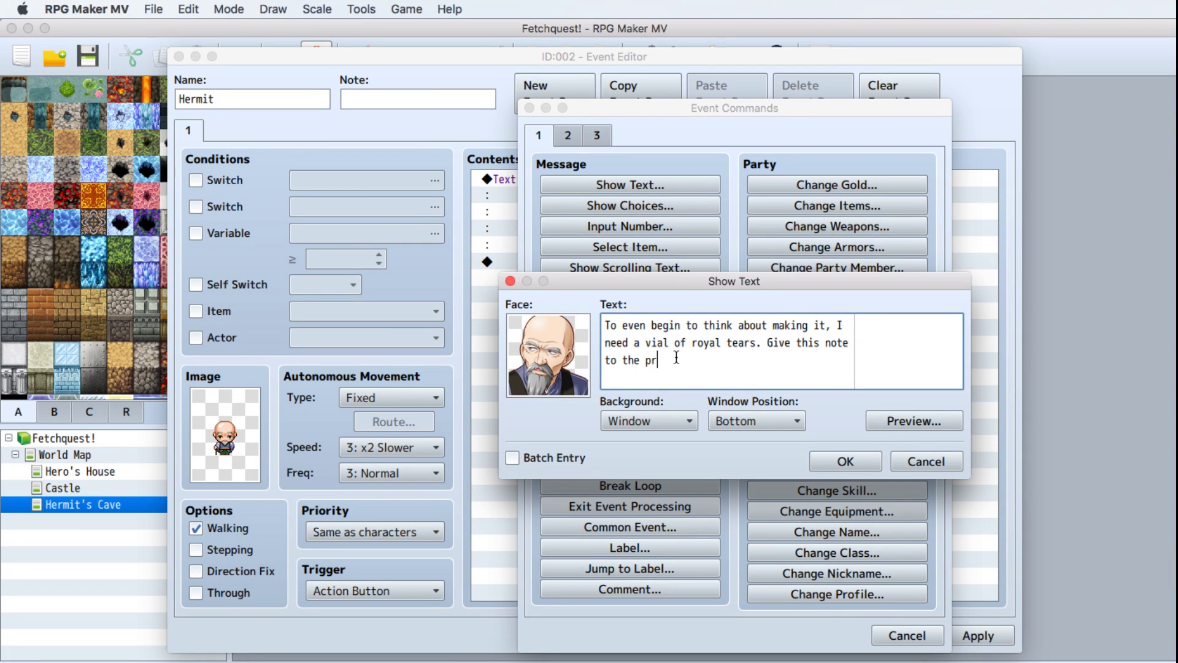
{"action": "type", "text": "incess in the casltle. She owes me"}
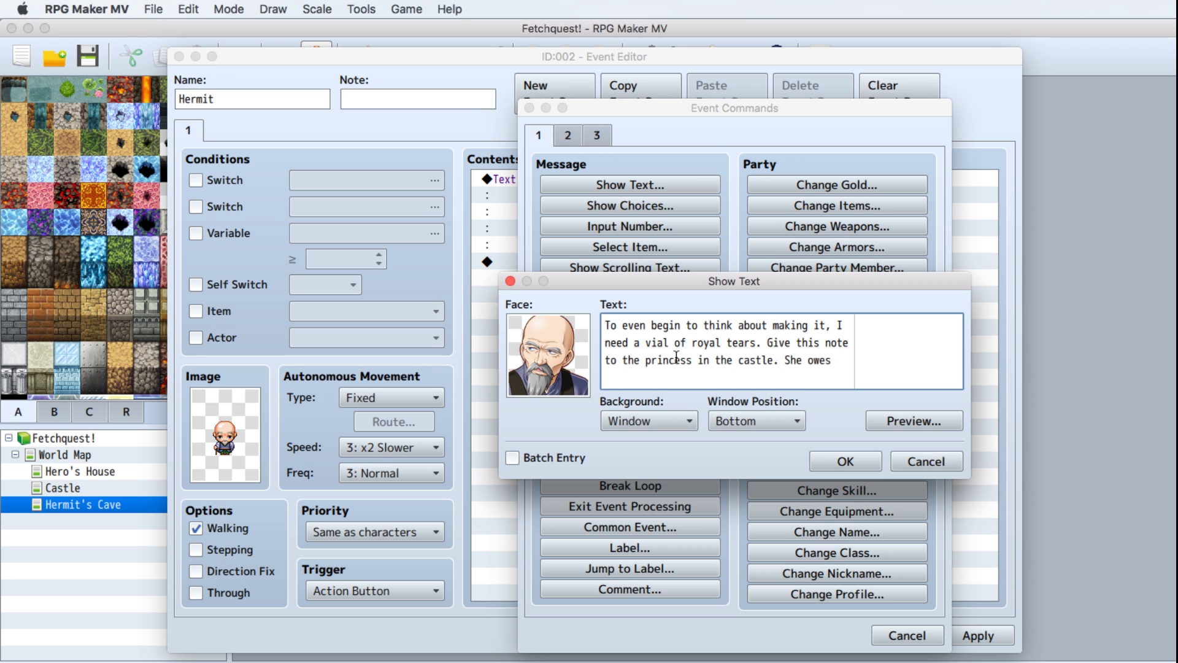
{"action": "key", "text": "Return"}
{"action": "type", "text": "a favour after all!"}
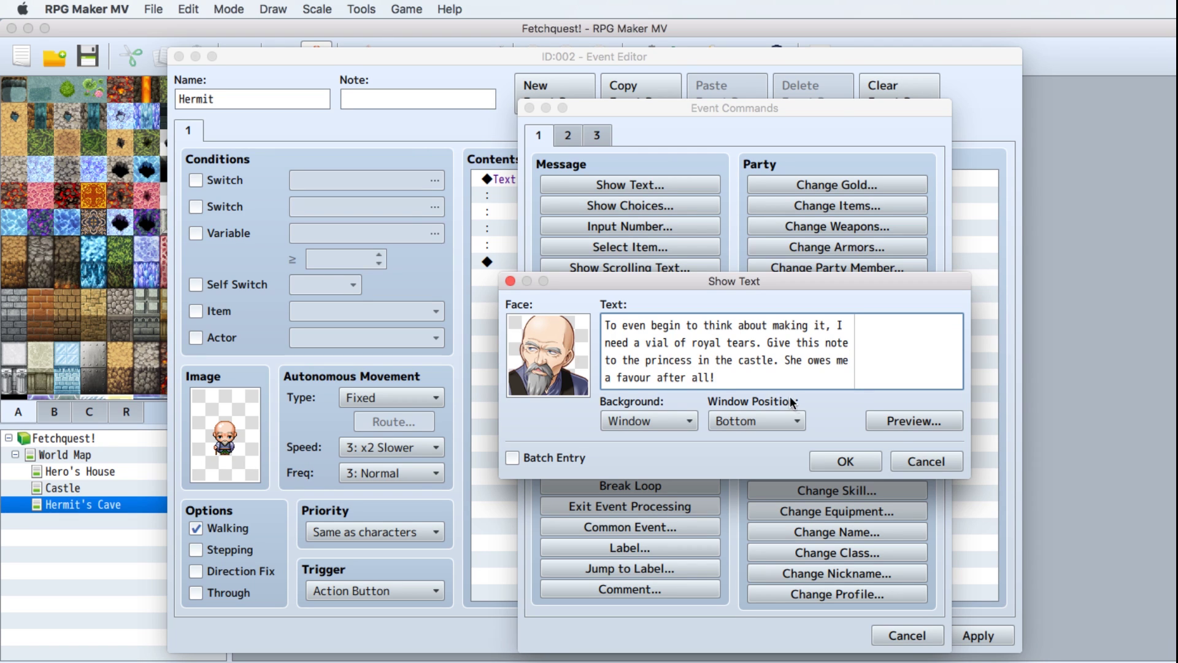
{"action": "left_click", "coordinate": [834, 459]}
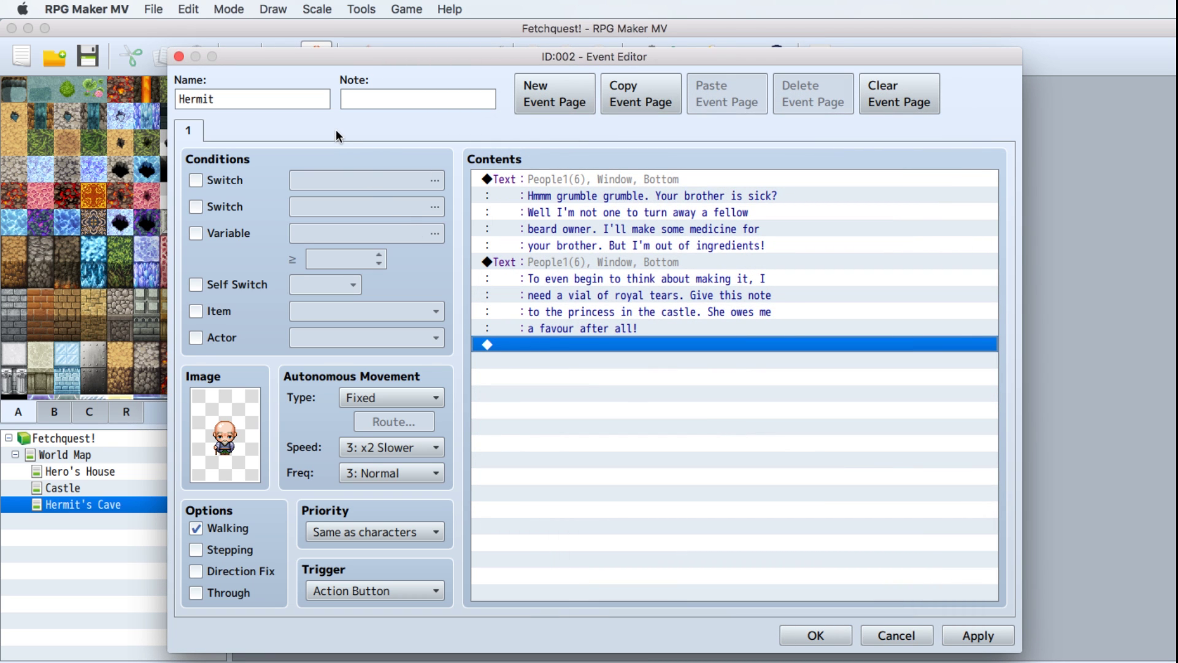
Add a second event page to the Hermit and make it conditional on the item Royal Tears.
{"action": "left_click", "coordinate": [559, 91]}
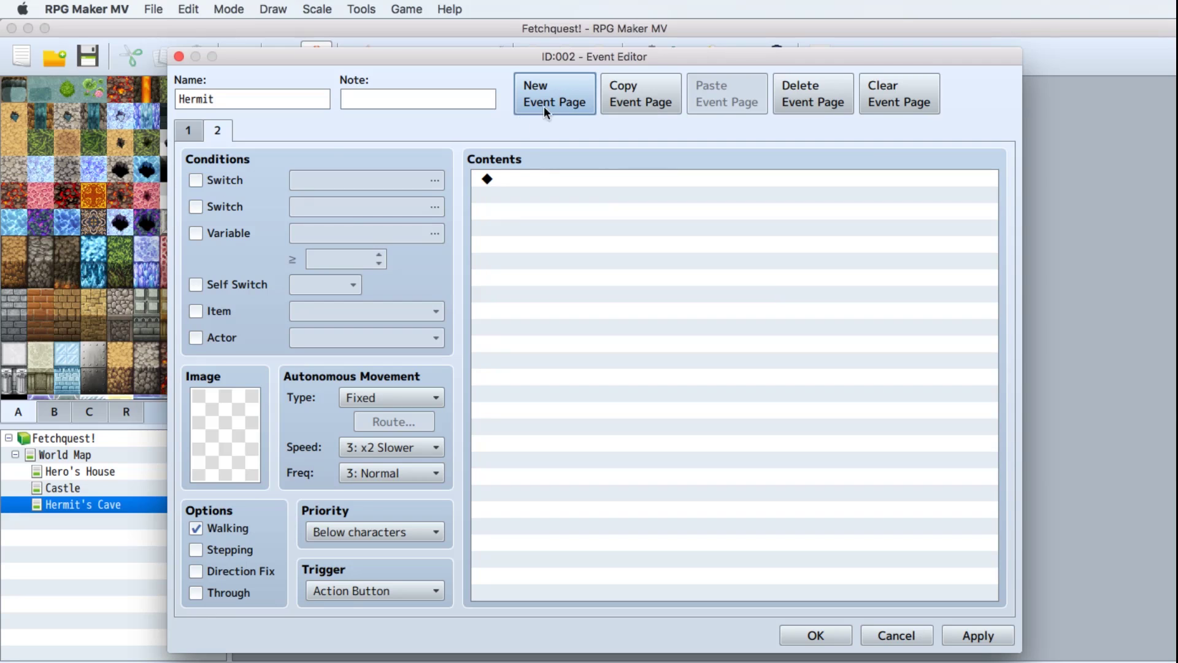
{"action": "left_click", "coordinate": [195, 310]}
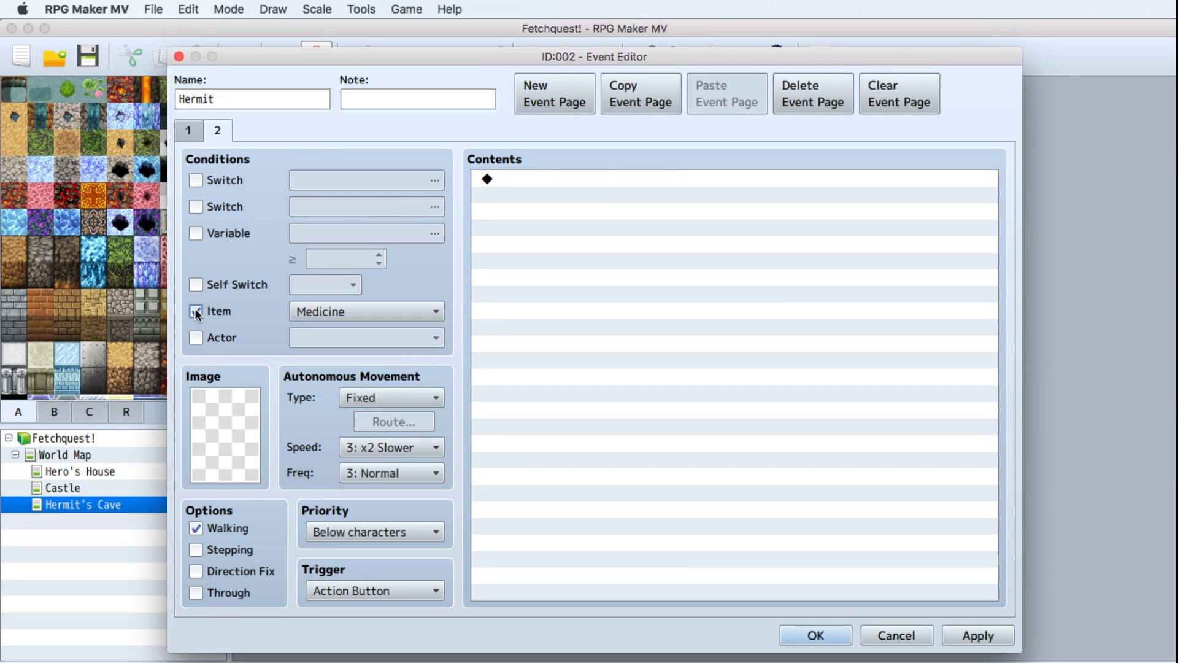
{"action": "left_click", "coordinate": [368, 311]}
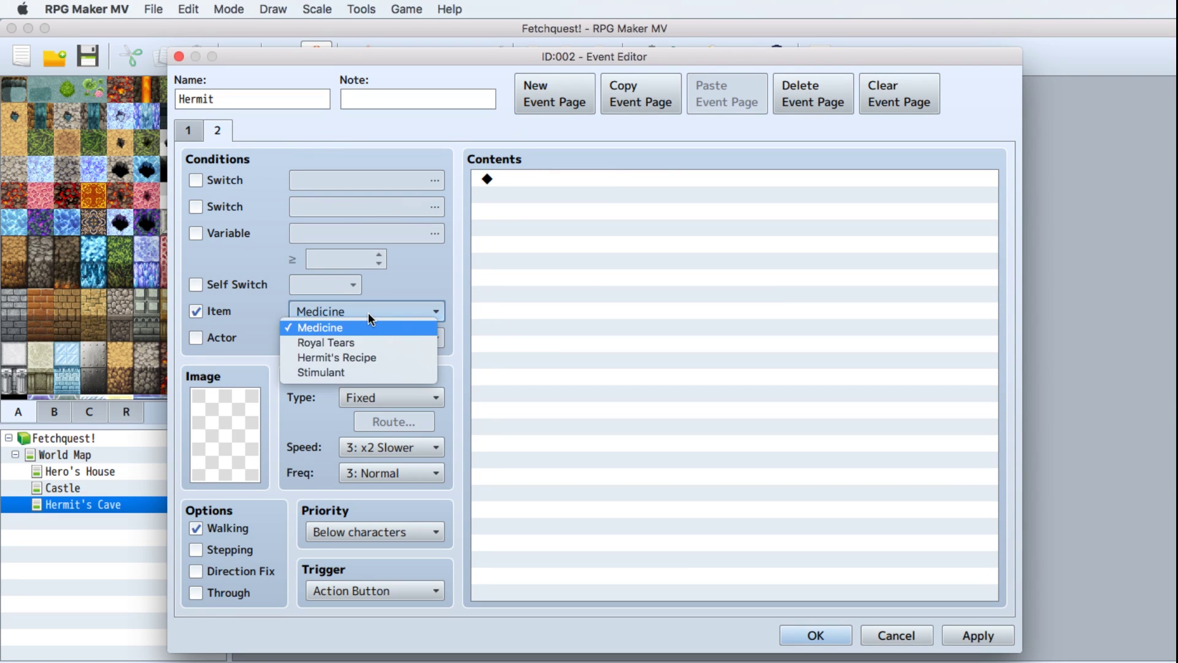
{"action": "left_click", "coordinate": [340, 341]}
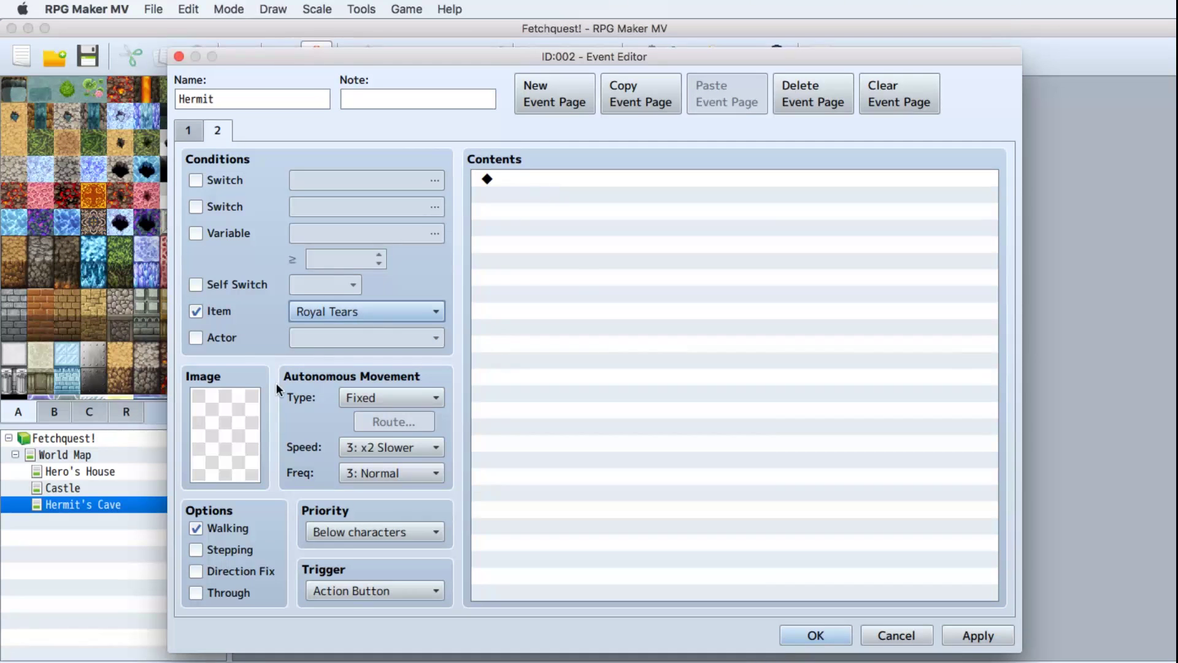
Set the second page's image to the front-facing bald old man sprite from People1.
{"action": "double_click", "coordinate": [230, 423]}
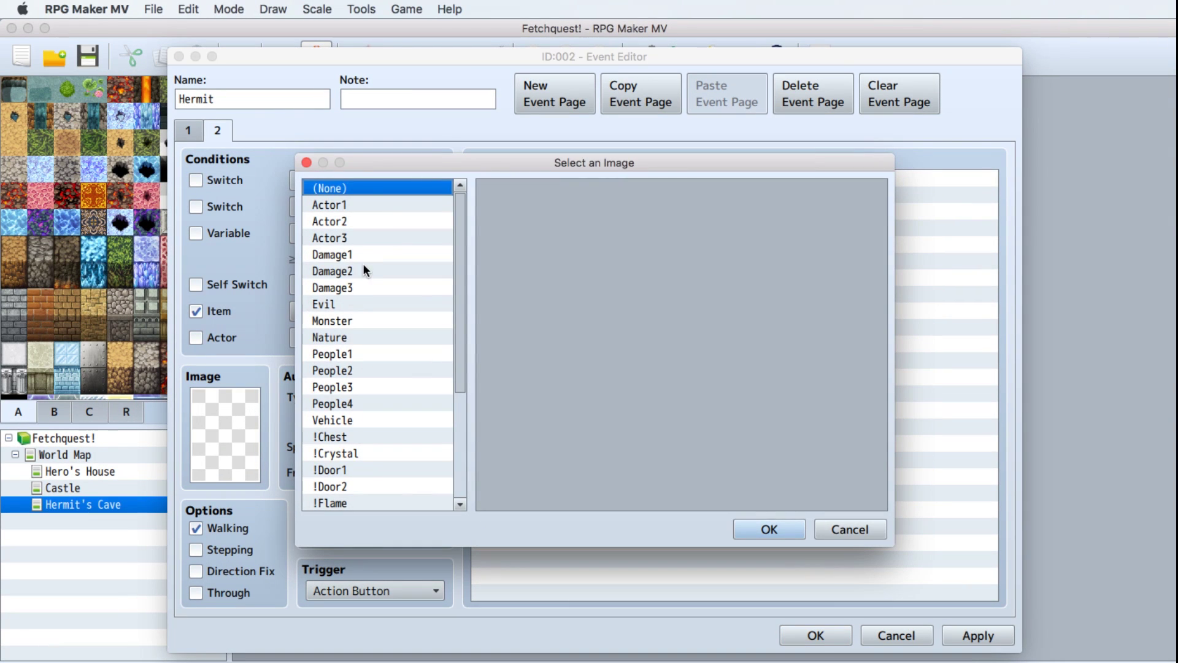
{"action": "left_click", "coordinate": [333, 352]}
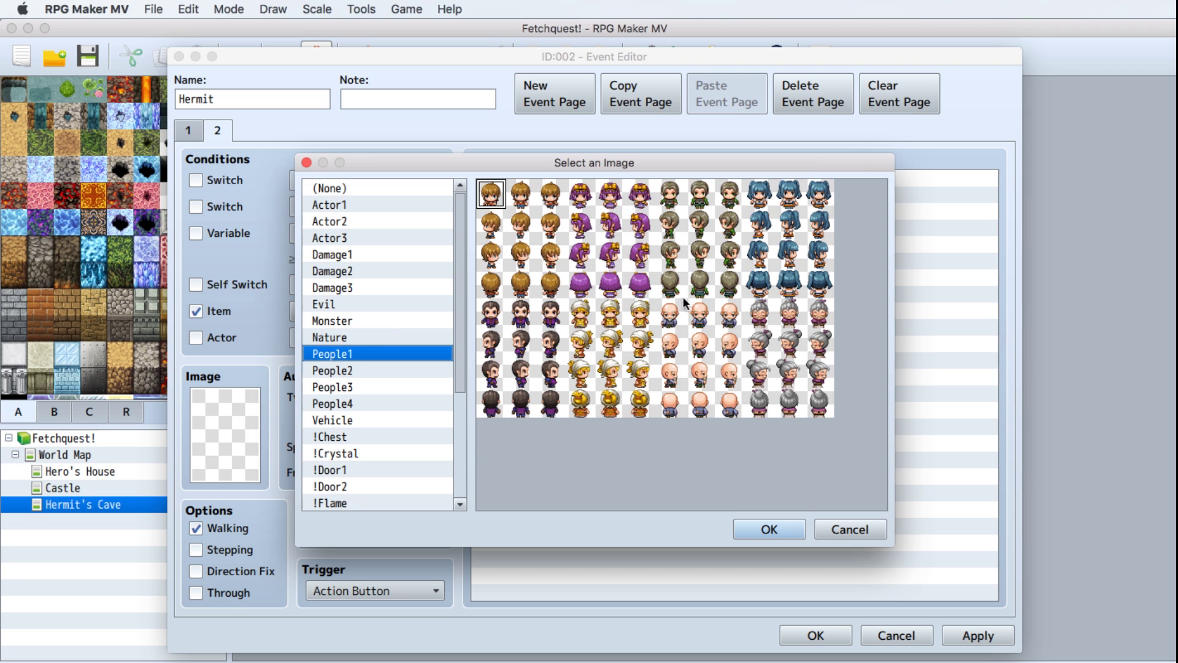
{"action": "left_click", "coordinate": [672, 319]}
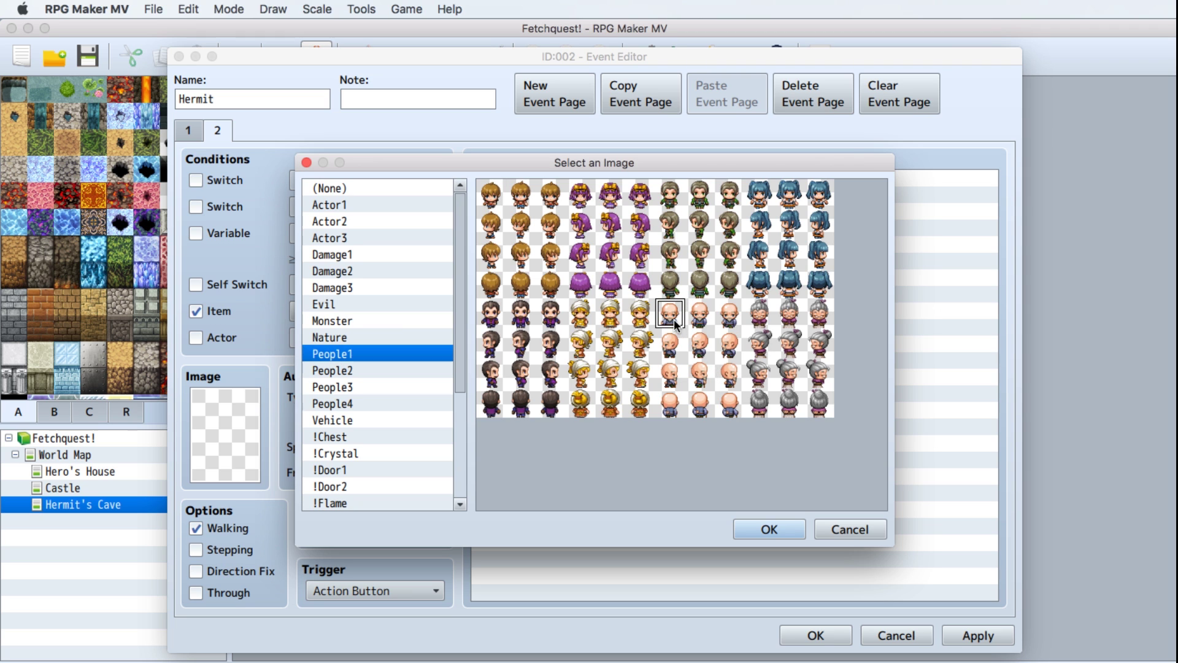
{"action": "left_click", "coordinate": [771, 529]}
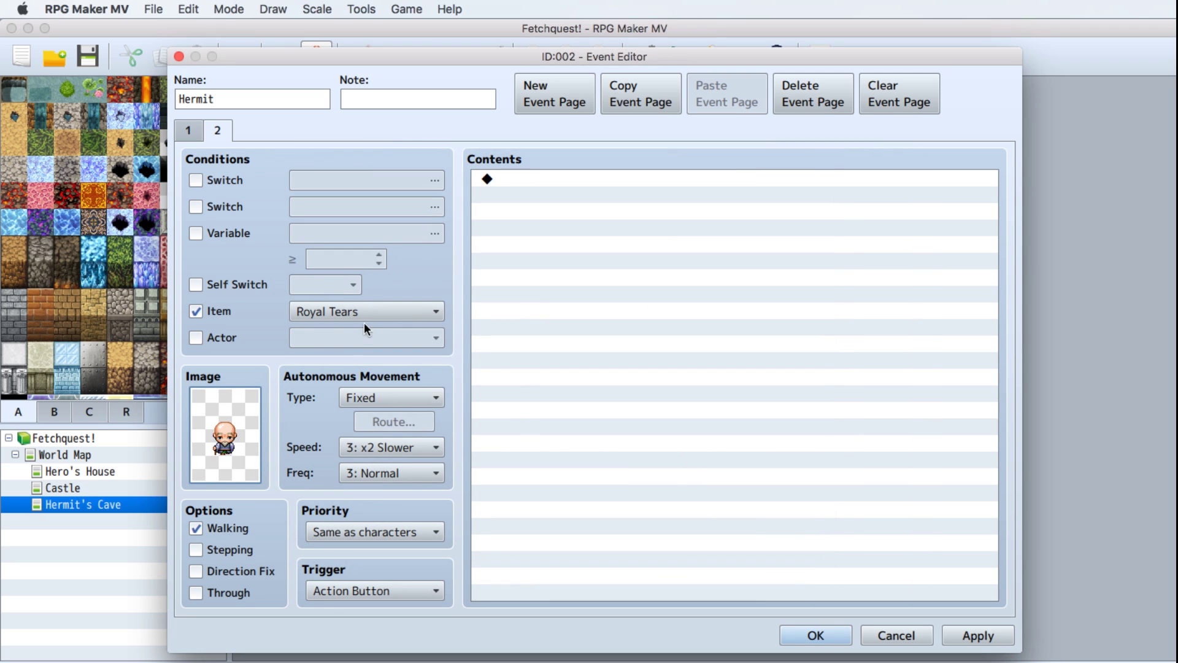
Start a Show Text command on the second page with the bald, bearded old man's face from People1.
{"action": "double_click", "coordinate": [551, 178]}
{"action": "left_click", "coordinate": [620, 185]}
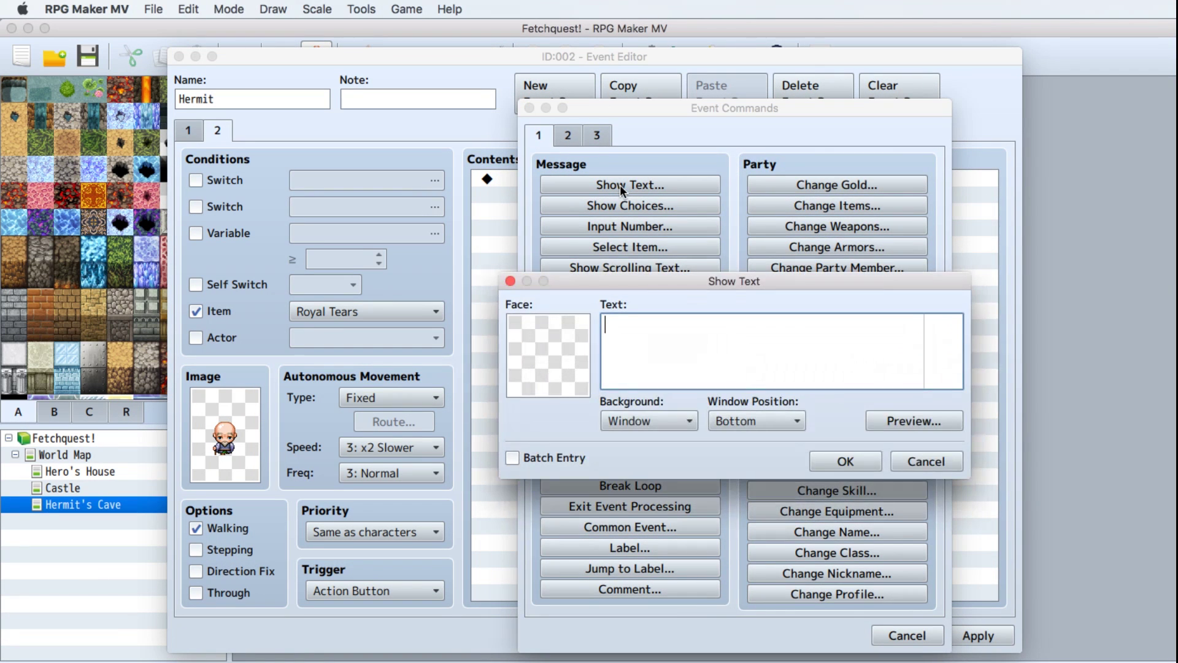
{"action": "double_click", "coordinate": [543, 351]}
{"action": "left_click", "coordinate": [482, 329]}
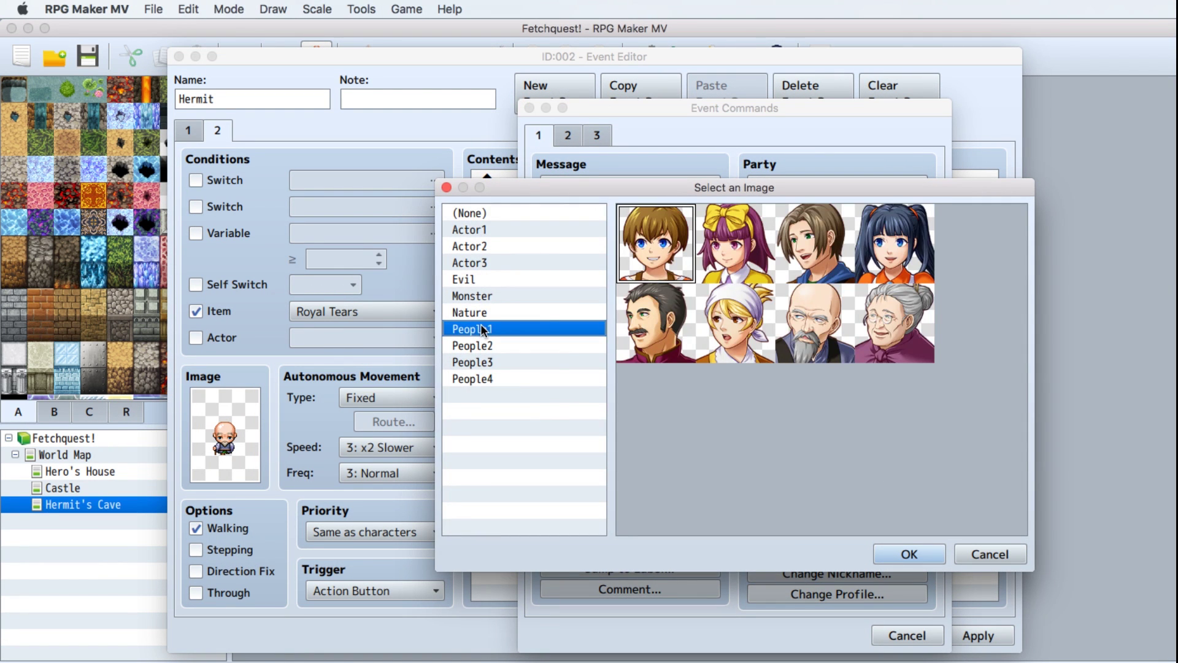
{"action": "left_click", "coordinate": [811, 335]}
{"action": "left_click", "coordinate": [890, 553]}
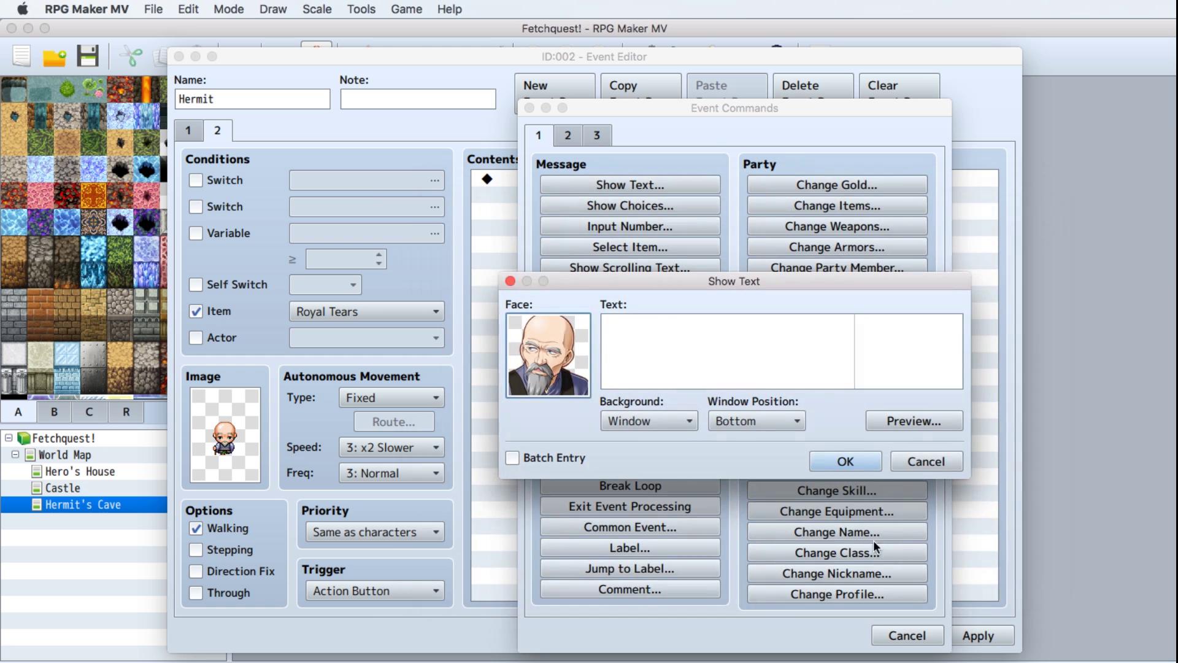
{"action": "left_click", "coordinate": [656, 322]}
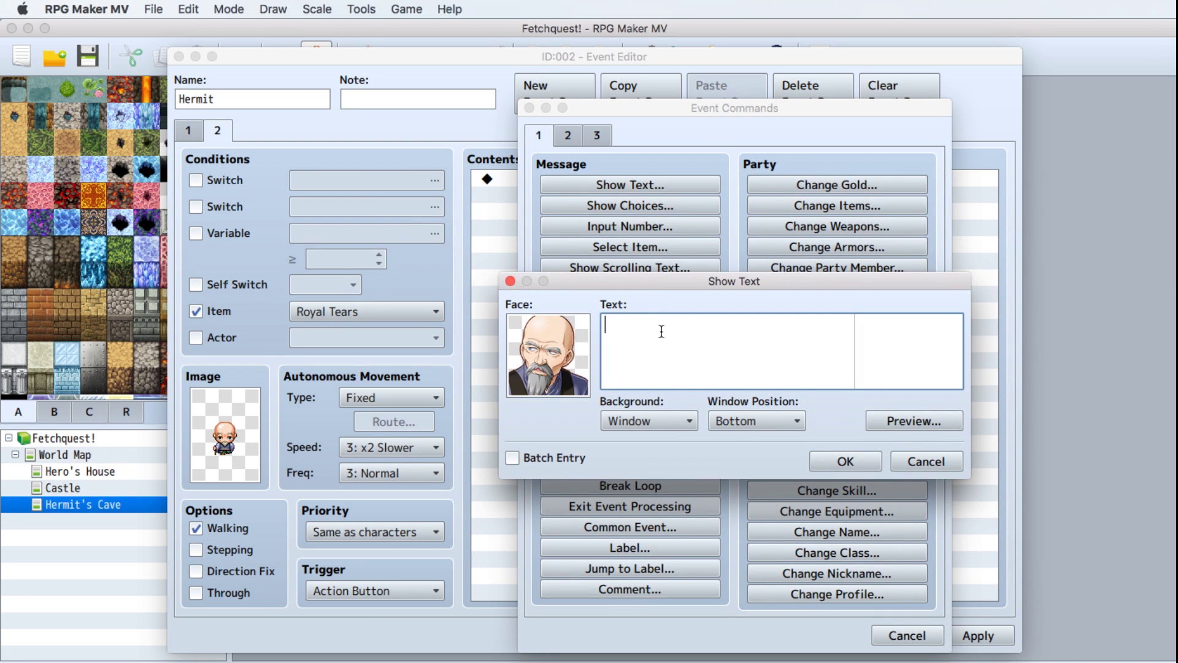
Enter the message "Ah you have fetched the tears! One moment," with "I'll mix you up a fresh batch of medicine!" on the second line, and confirm it.
{"action": "type", "text": "Ah you have fetched the tears!"}
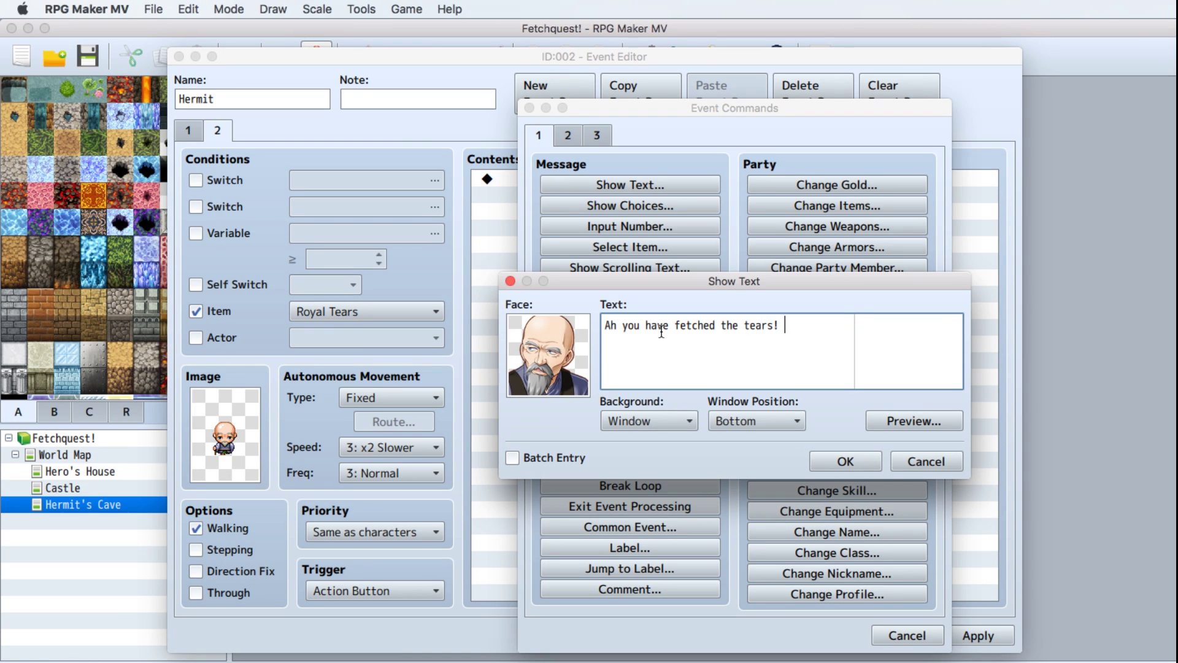
{"action": "type", "text": "One moment,"}
{"action": "key", "text": "Return"}
{"action": "type", "text": "I'll mix you up a "}
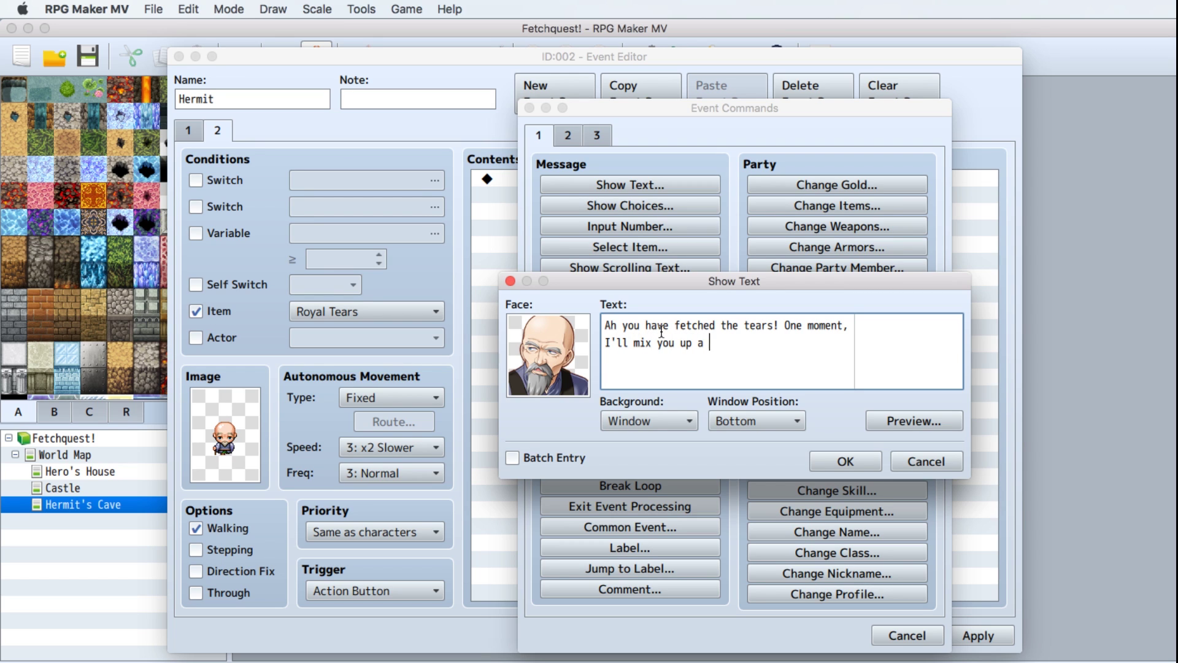
{"action": "type", "text": "fresh batch of medicine!"}
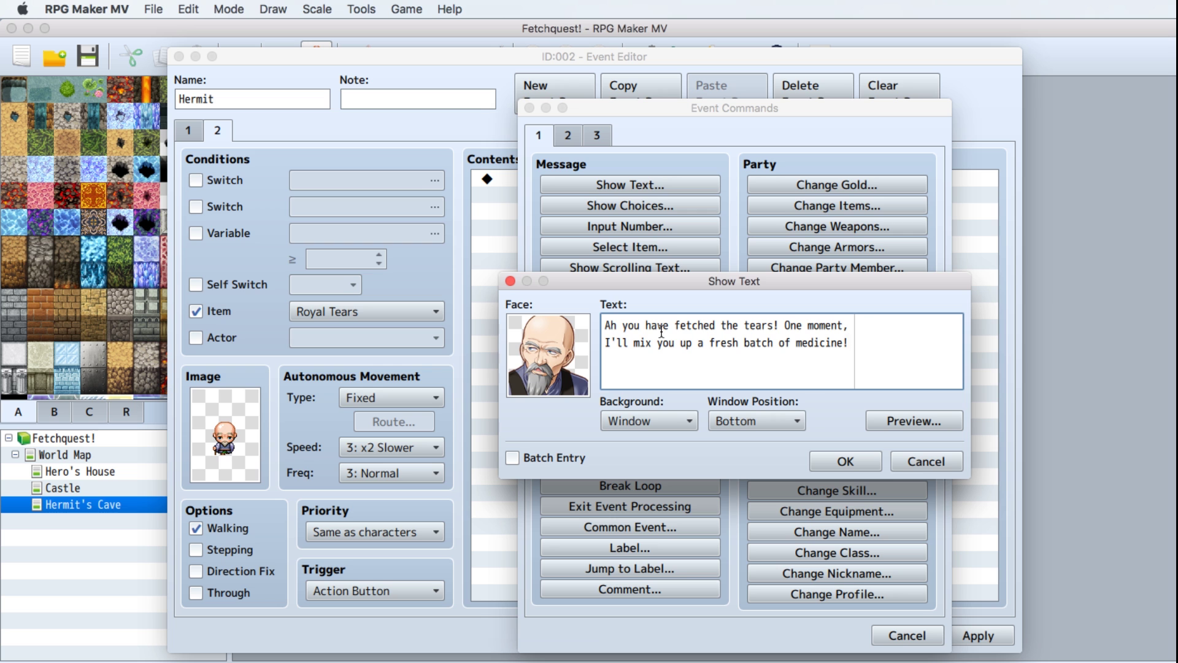
{"action": "left_click", "coordinate": [850, 462]}
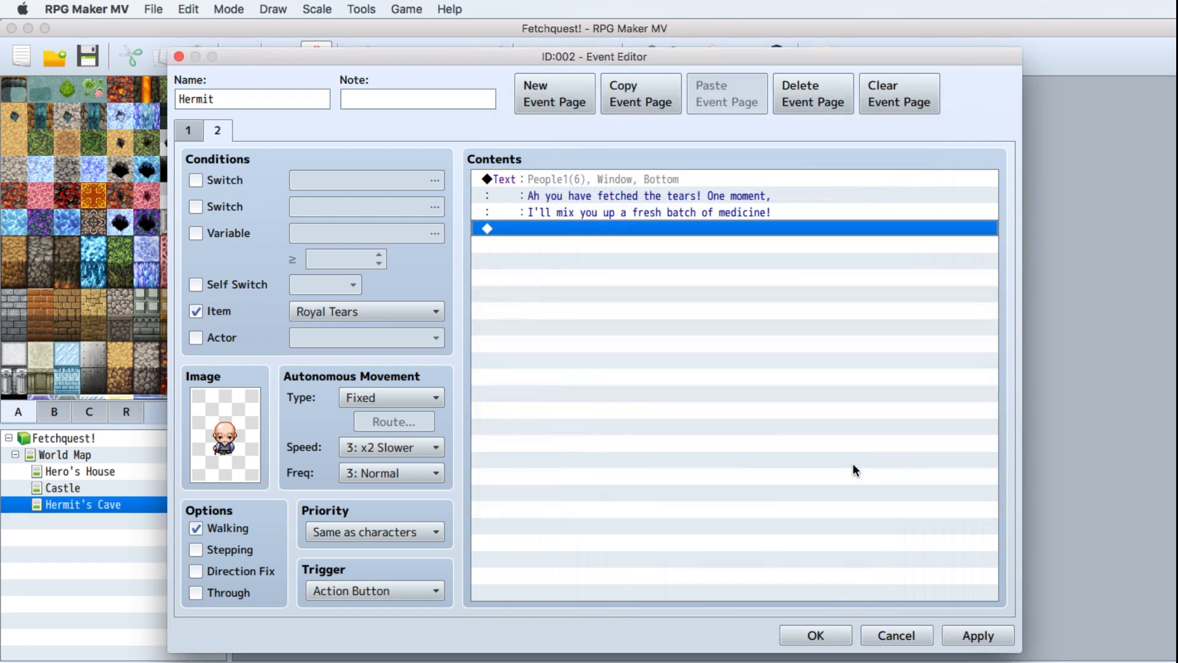
Add a faceless Show Text narration reading "The hermit drinks the tears from the vial and makes some rather disturbing noises... pleasurable noises.".
{"action": "double_click", "coordinate": [549, 228]}
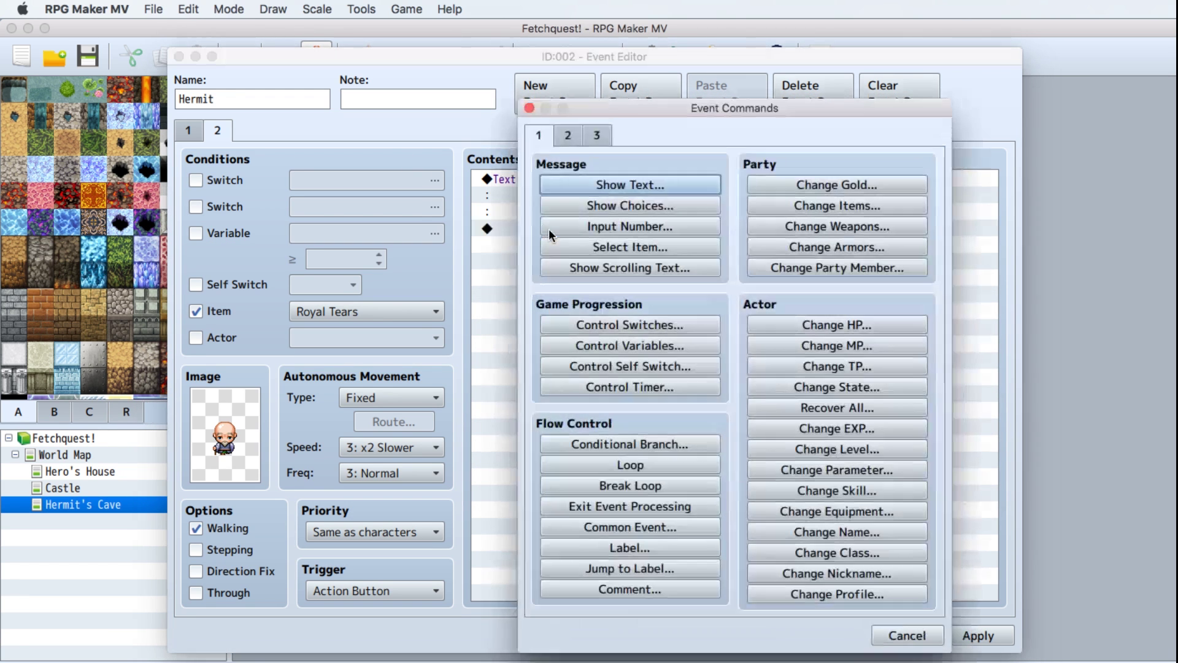
{"action": "left_click", "coordinate": [606, 182]}
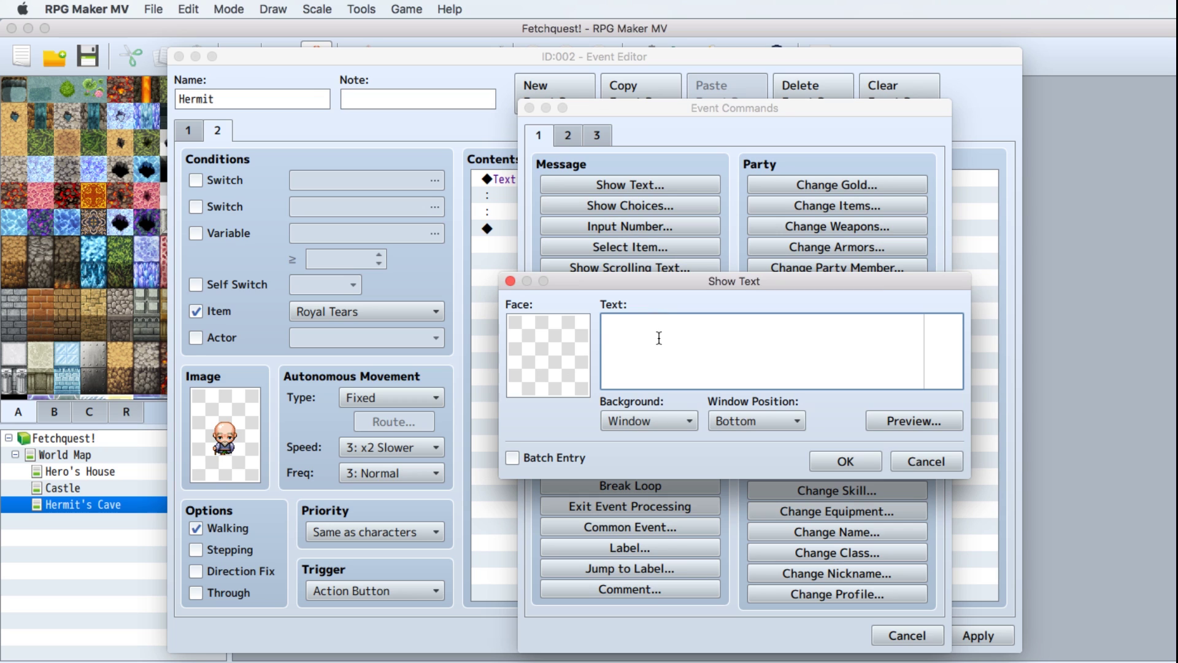
{"action": "type", "text": "The hermit drinks the tears from the vial"}
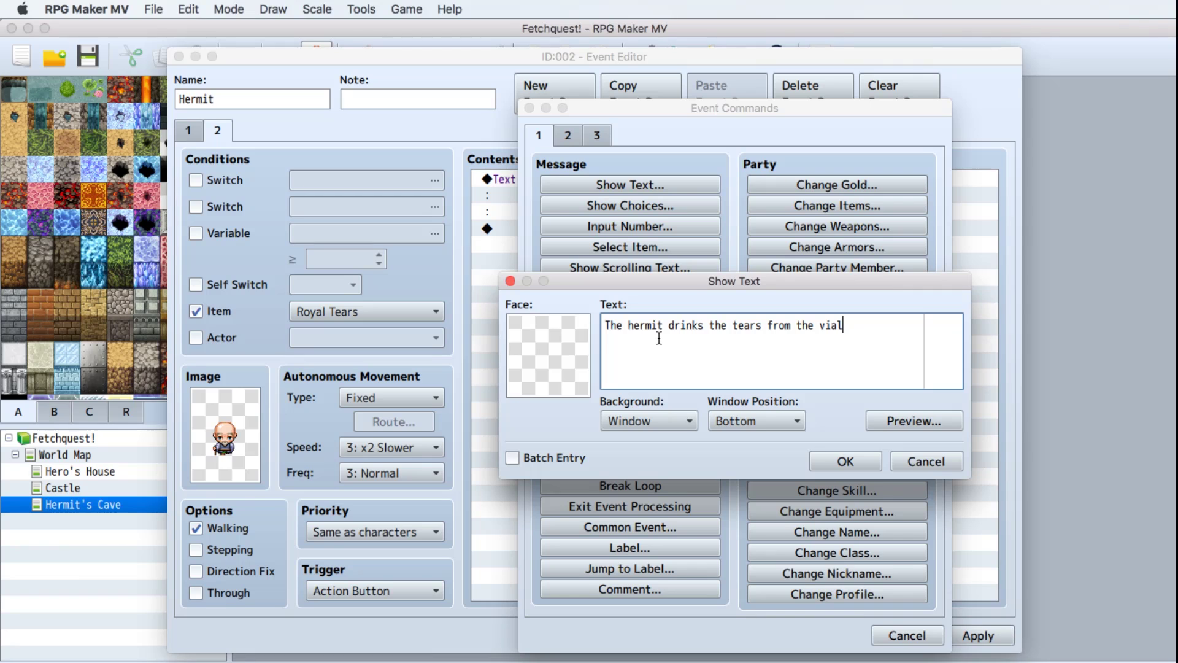
{"action": "type", "text": " and"}
{"action": "type", "text": " makes "}
{"action": "type", "text": "some rather dis"}
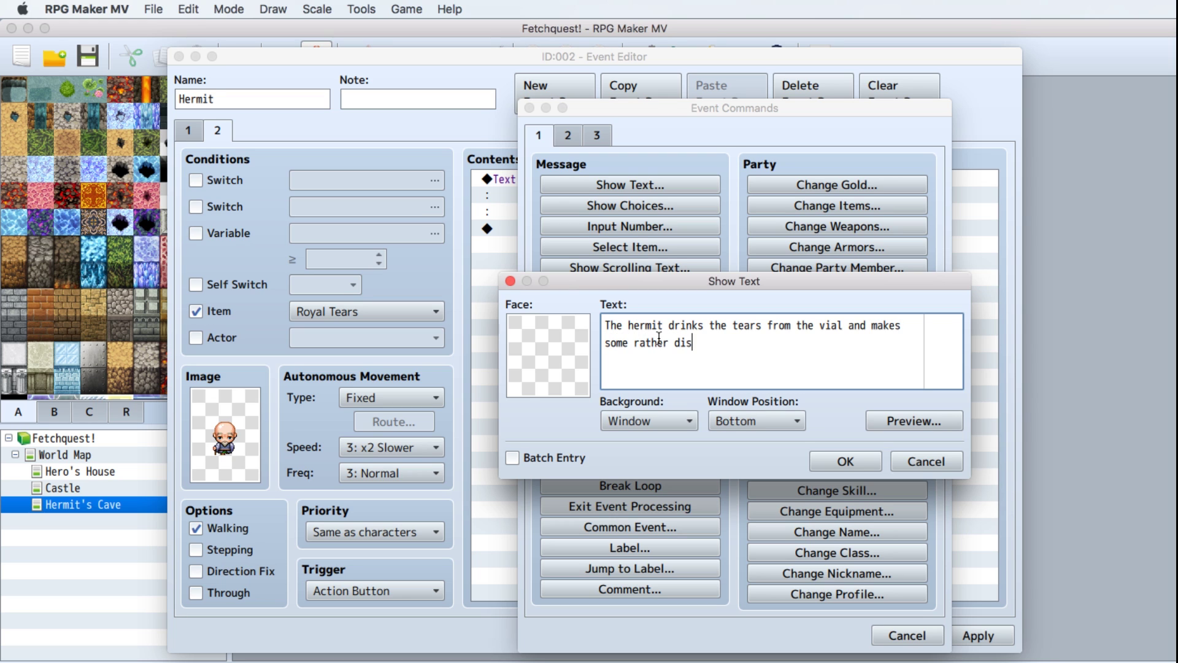
{"action": "type", "text": "turbing noises... pleasur"}
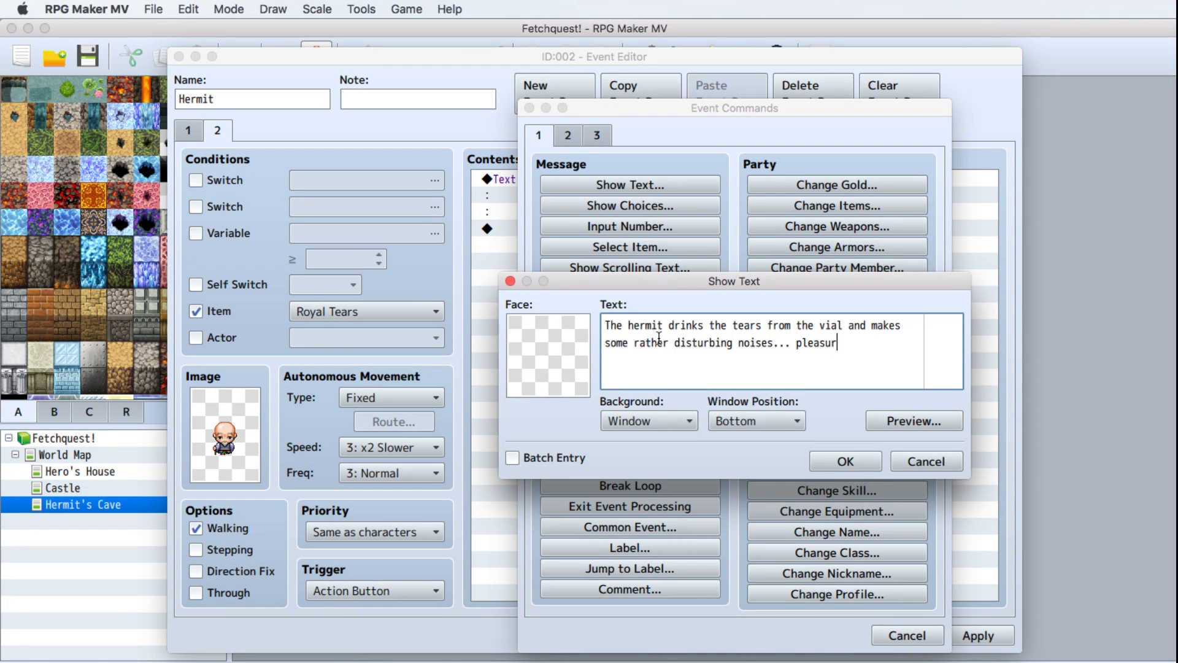
{"action": "type", "text": "able noises. He the"}
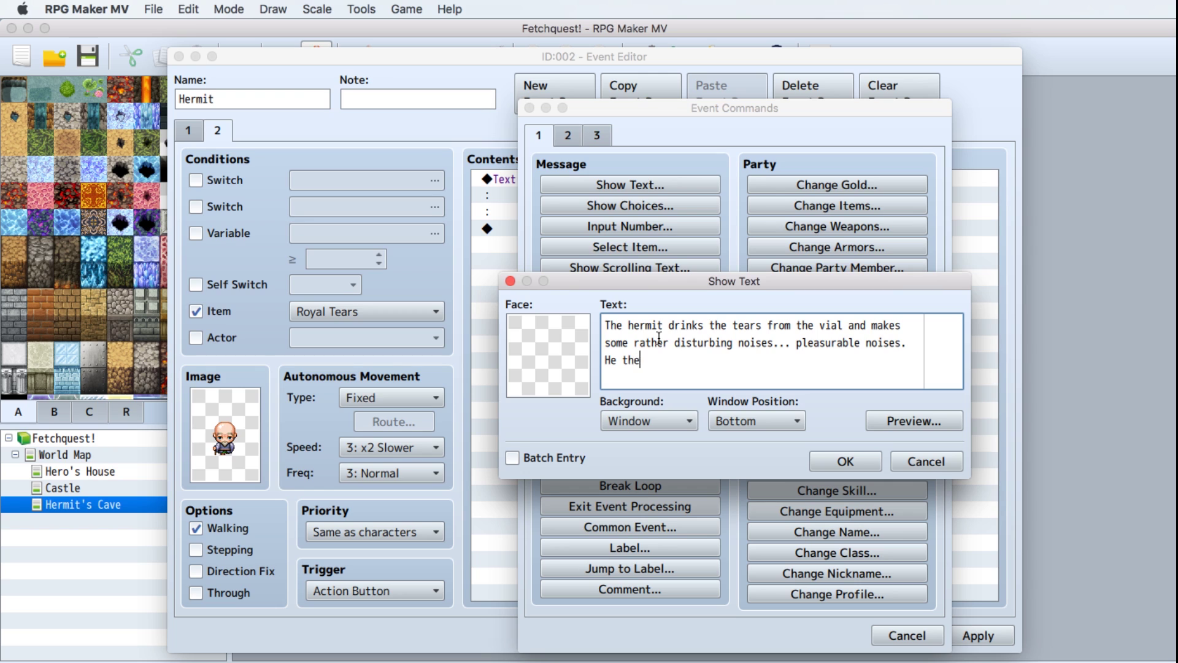
Finish the narration with "He then reaches into his pocket and pulls out a" and "bottle of medicine." on the last line, and confirm it.
{"action": "type", "text": "n reaches into his pocket and"}
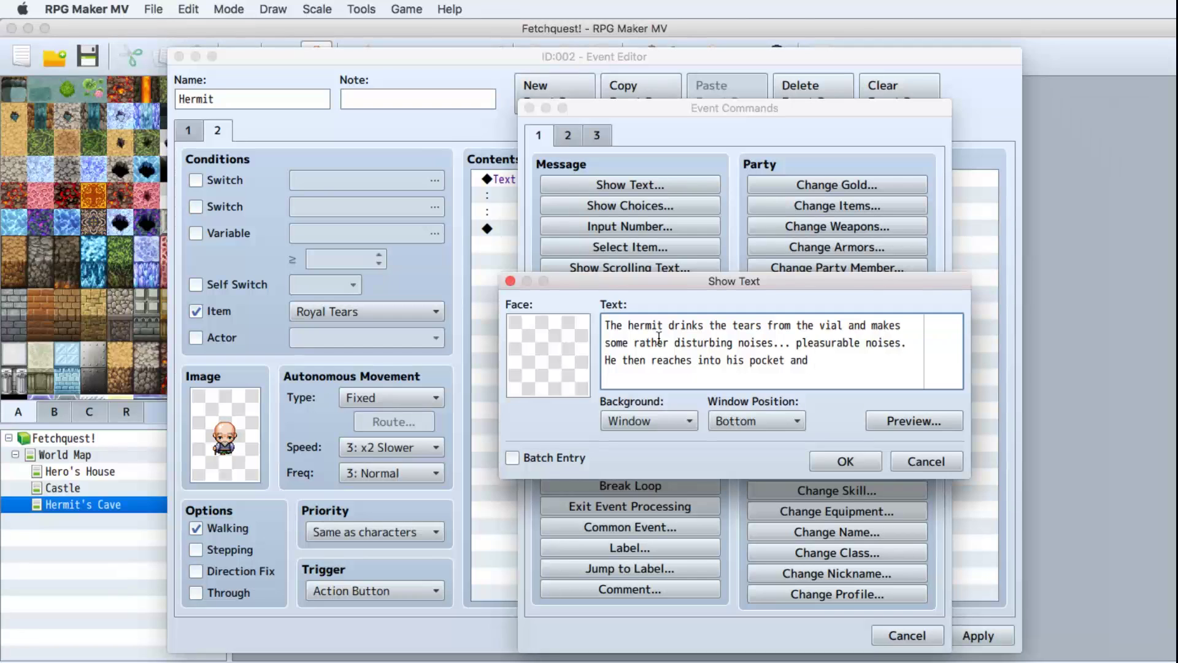
{"action": "type", "text": " pulls out a"}
{"action": "key", "text": "Return"}
{"action": "type", "text": "bottle of medicine."}
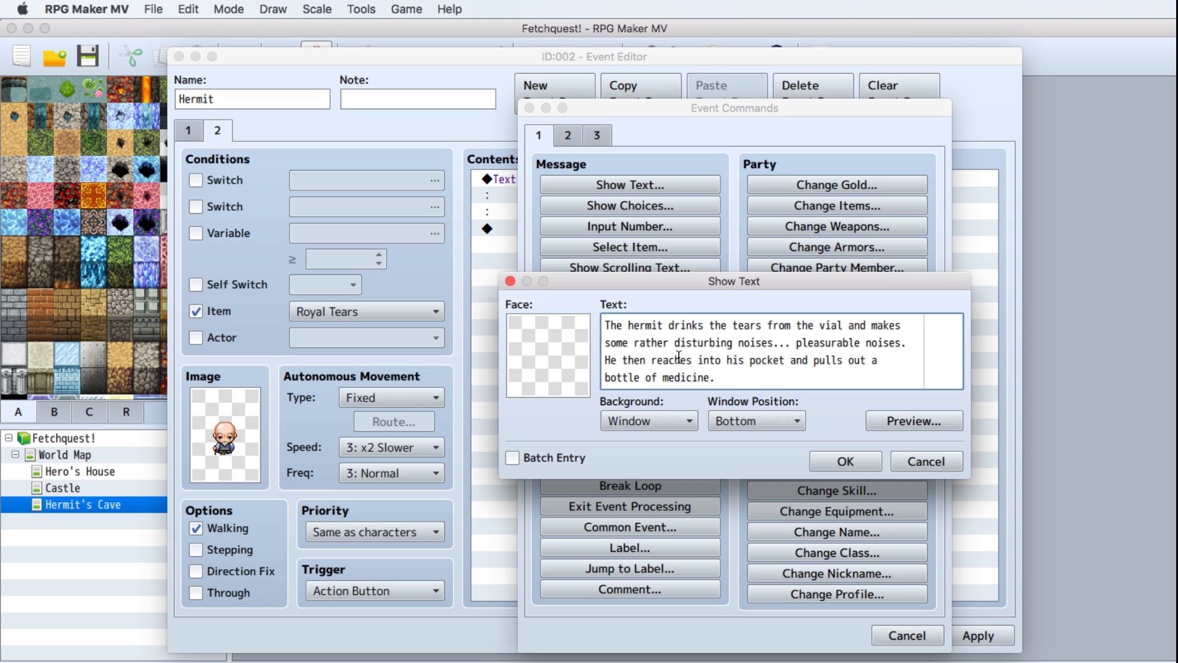
{"action": "left_click", "coordinate": [848, 461]}
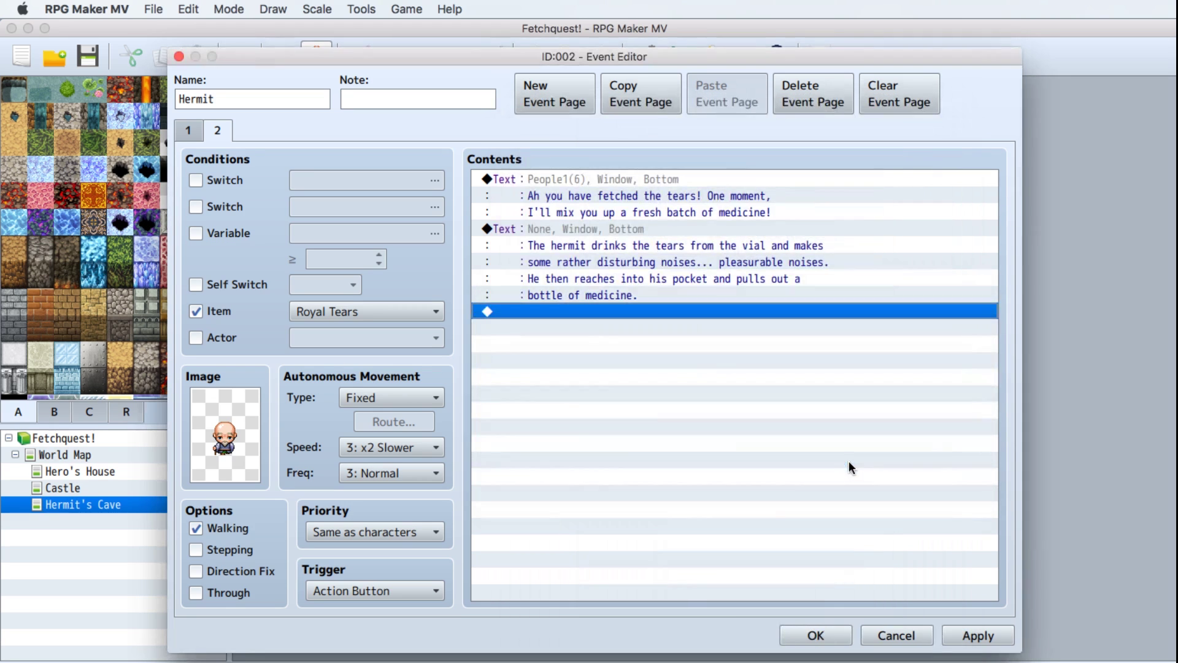
Add a Change Items command after the narration that increases Medicine by 1.
{"action": "double_click", "coordinate": [551, 313]}
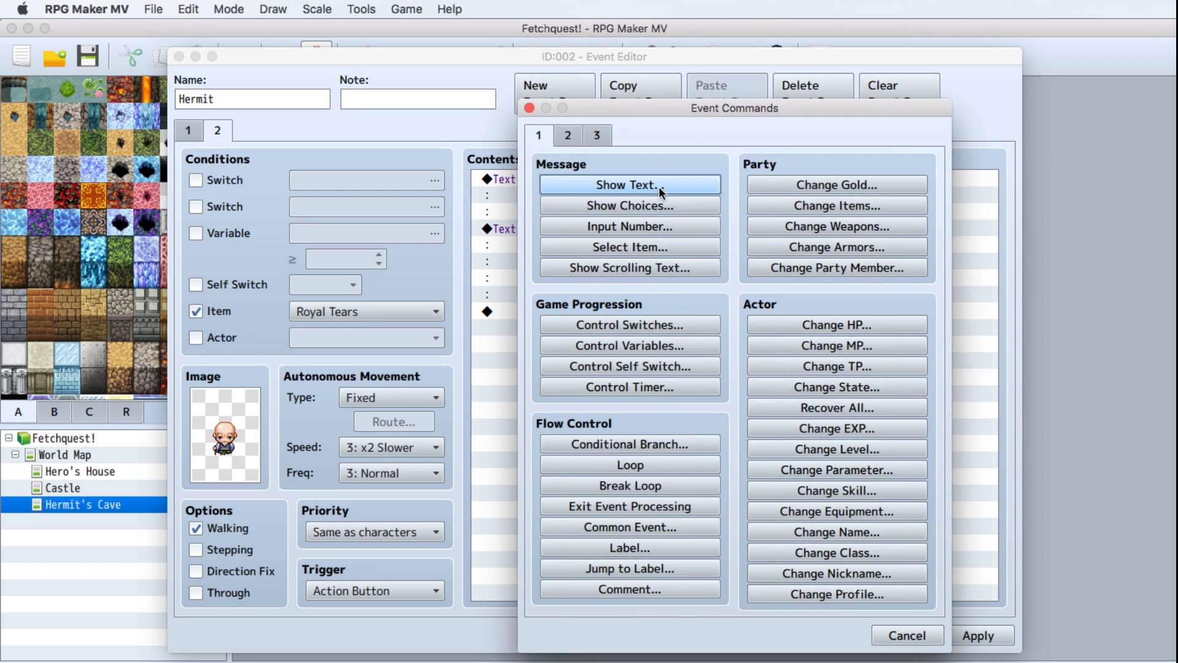
{"action": "left_click", "coordinate": [800, 205]}
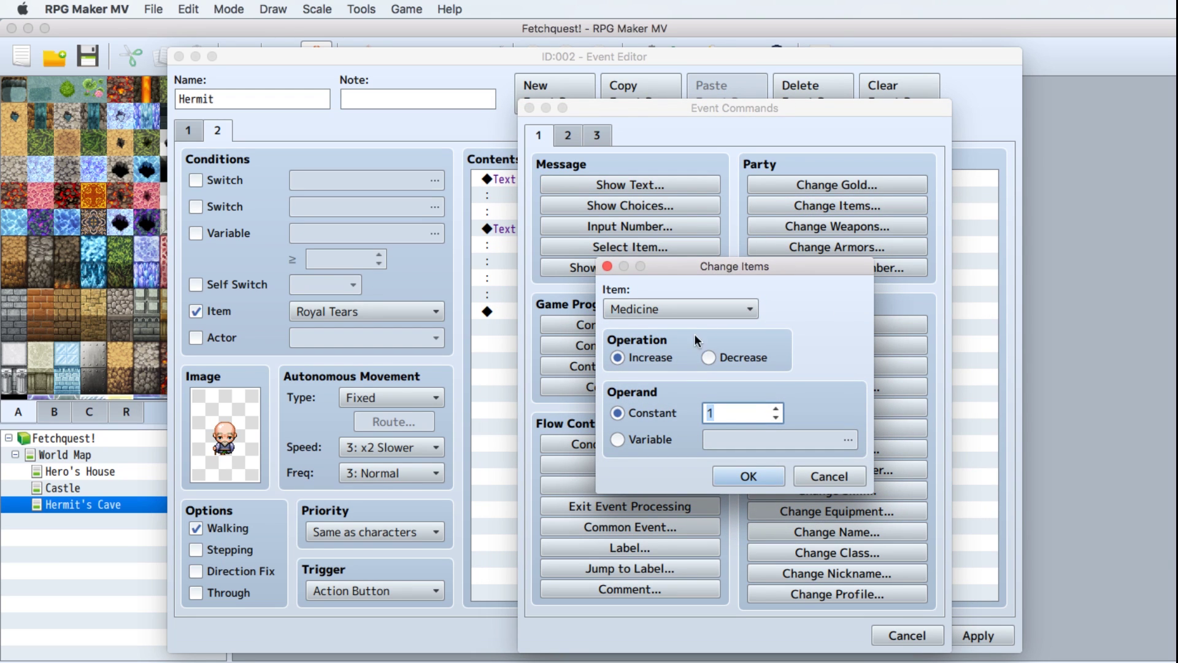
{"action": "left_click", "coordinate": [748, 475]}
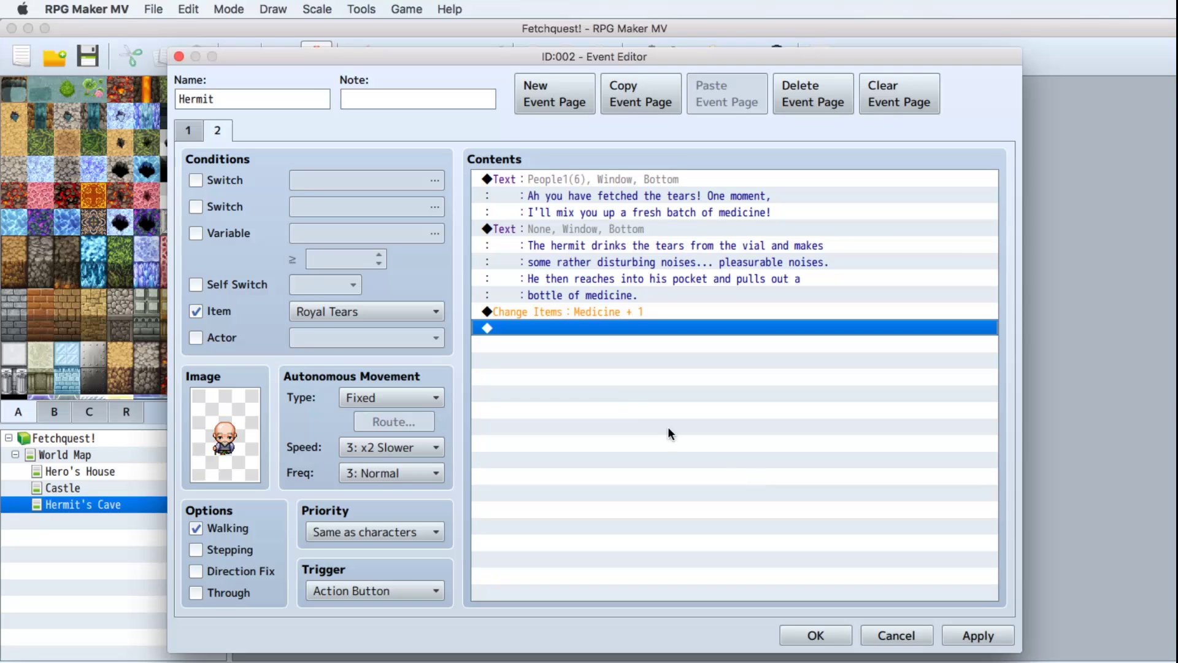
Add a Change Items command below the Medicine one that decreases Royal Tears by 1.
{"action": "double_click", "coordinate": [606, 328]}
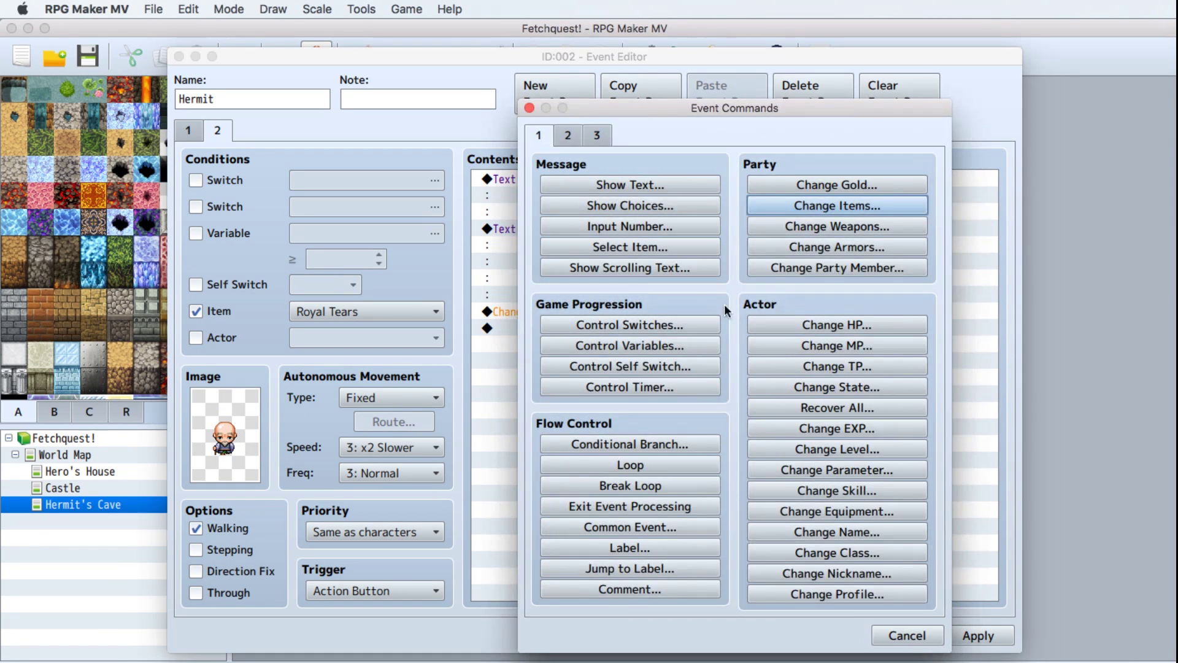
{"action": "left_click", "coordinate": [844, 206]}
{"action": "left_click", "coordinate": [690, 308]}
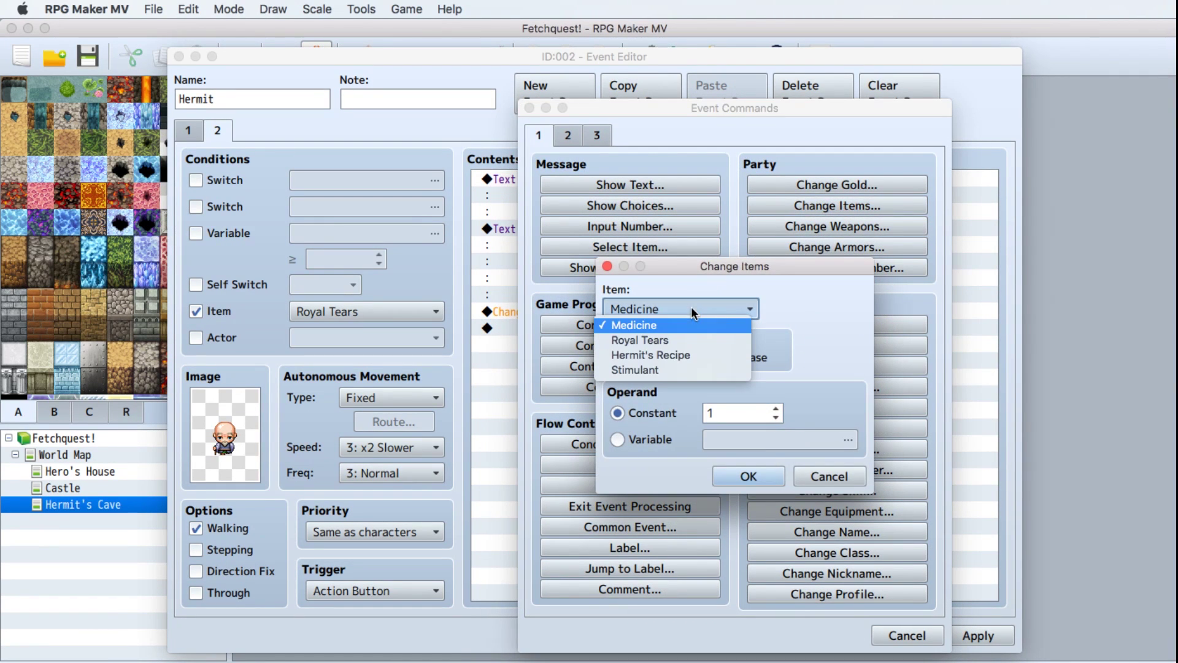
{"action": "left_click", "coordinate": [682, 338]}
{"action": "left_click", "coordinate": [709, 358]}
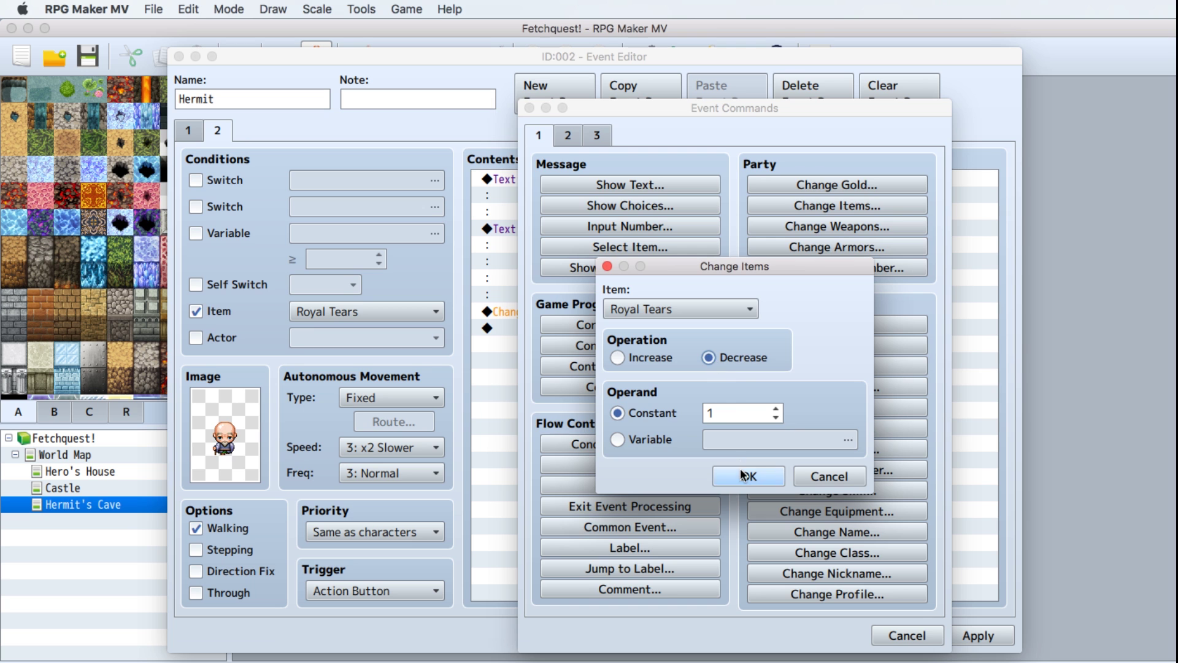
{"action": "left_click", "coordinate": [740, 477]}
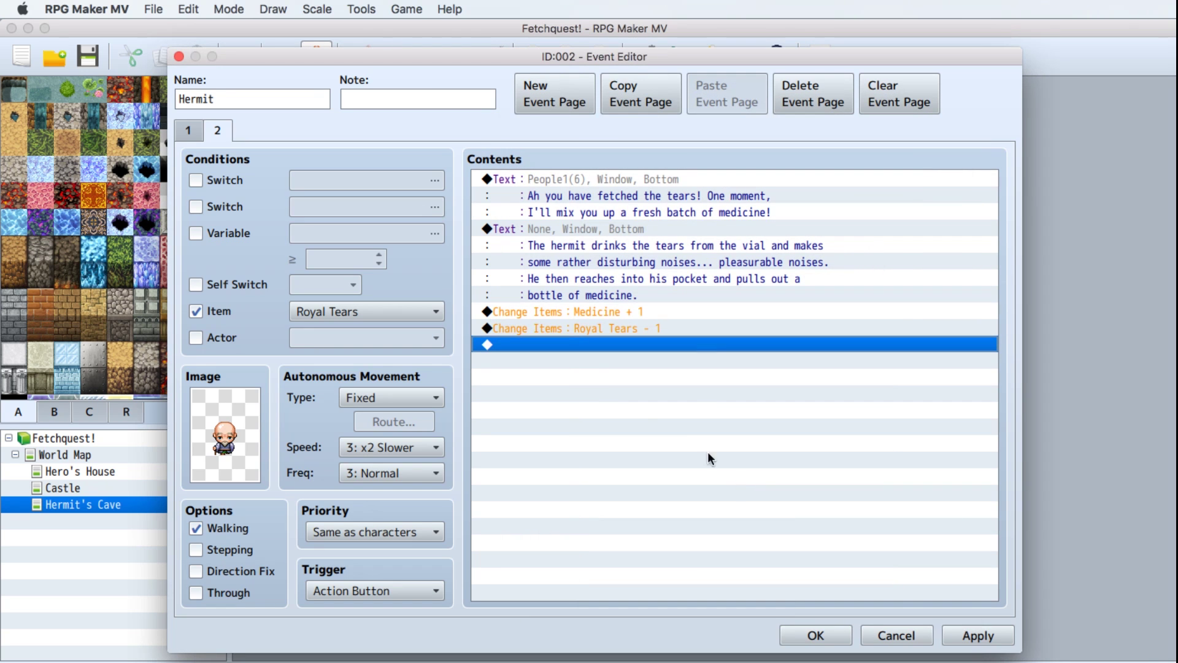
Start a Show Text command after the item changes with the bald, bearded old man's face from People1.
{"action": "double_click", "coordinate": [543, 345]}
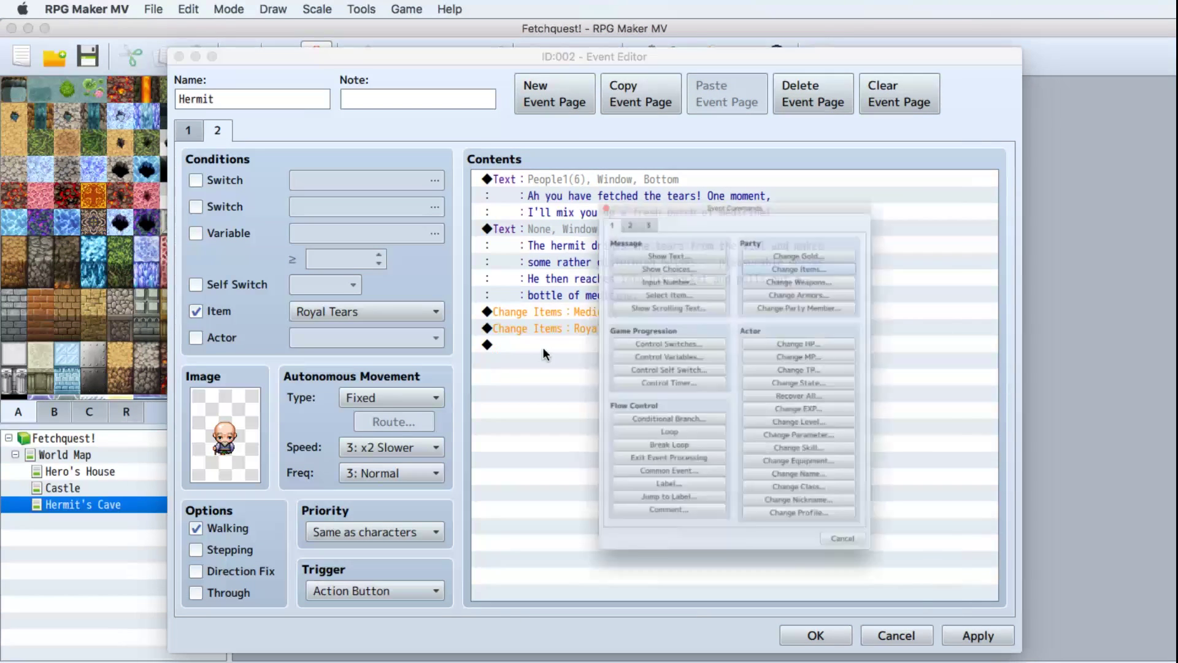
{"action": "left_click", "coordinate": [632, 184]}
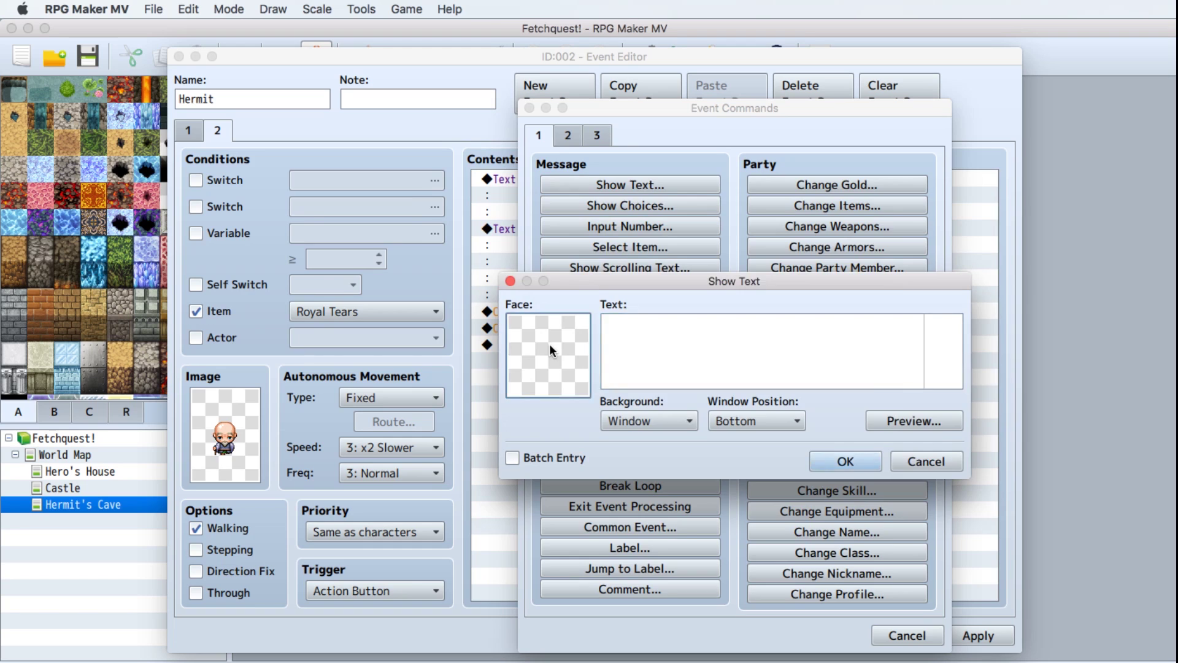
{"action": "double_click", "coordinate": [549, 343]}
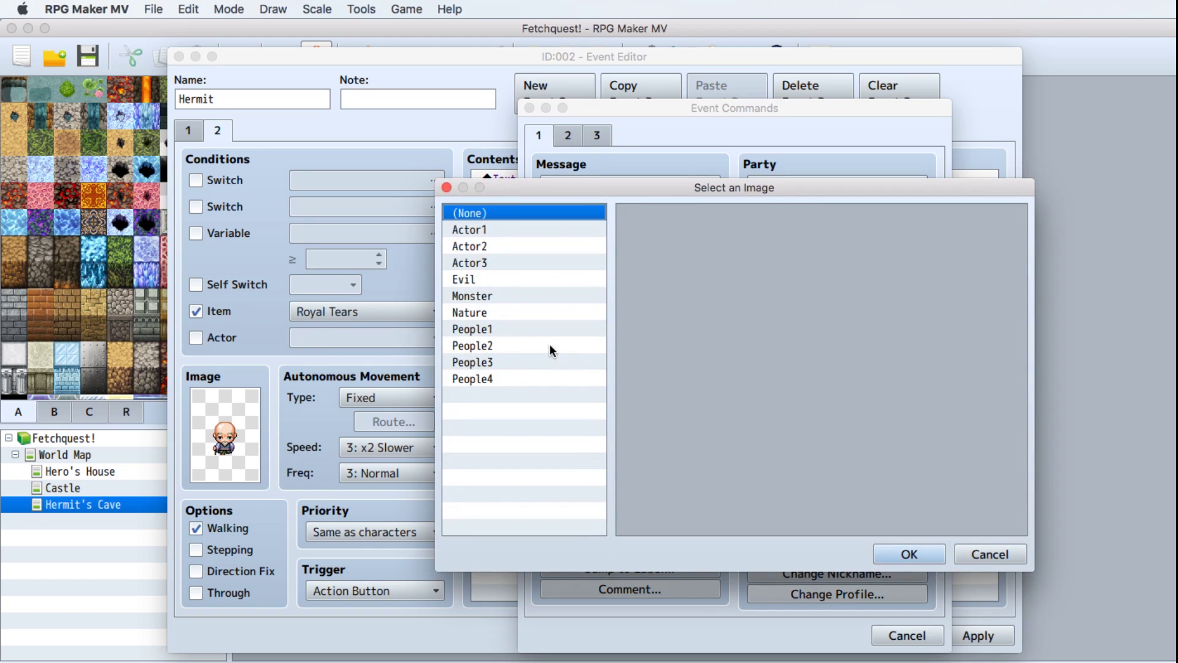
{"action": "left_click", "coordinate": [488, 362]}
{"action": "left_click", "coordinate": [465, 326]}
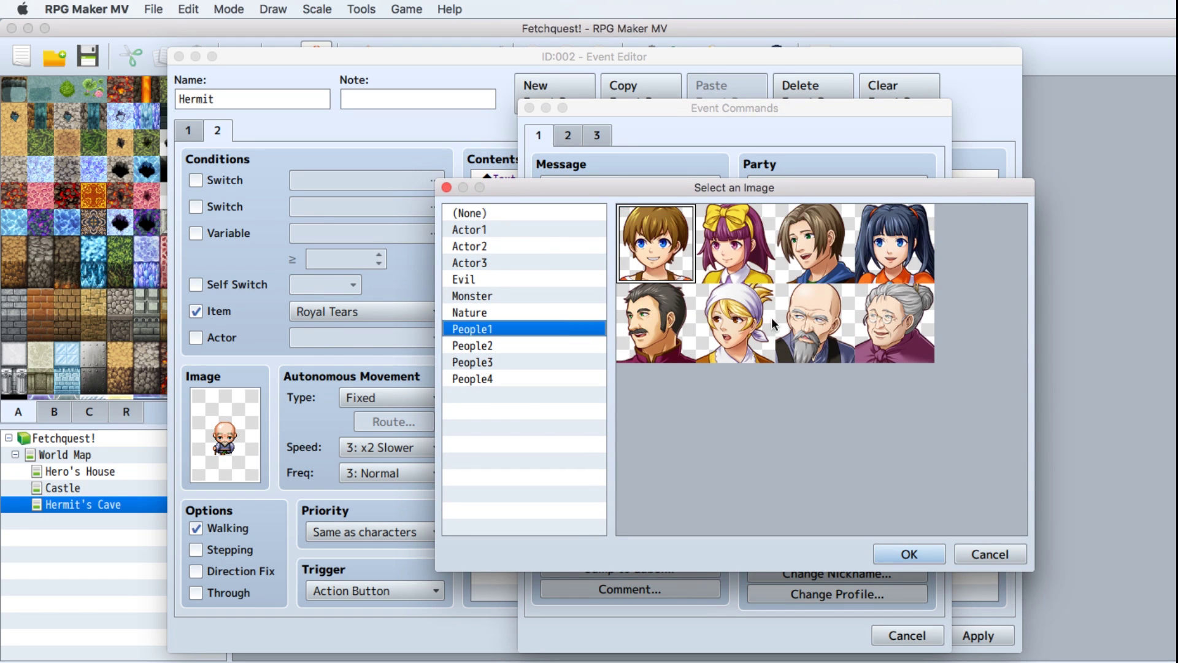
{"action": "left_click", "coordinate": [805, 324]}
{"action": "left_click", "coordinate": [911, 555]}
Enter the message "There you go... it's a lot of hard work" with "mixing medicine..." on the second line, and save the Hermit event.
{"action": "left_click", "coordinate": [649, 342]}
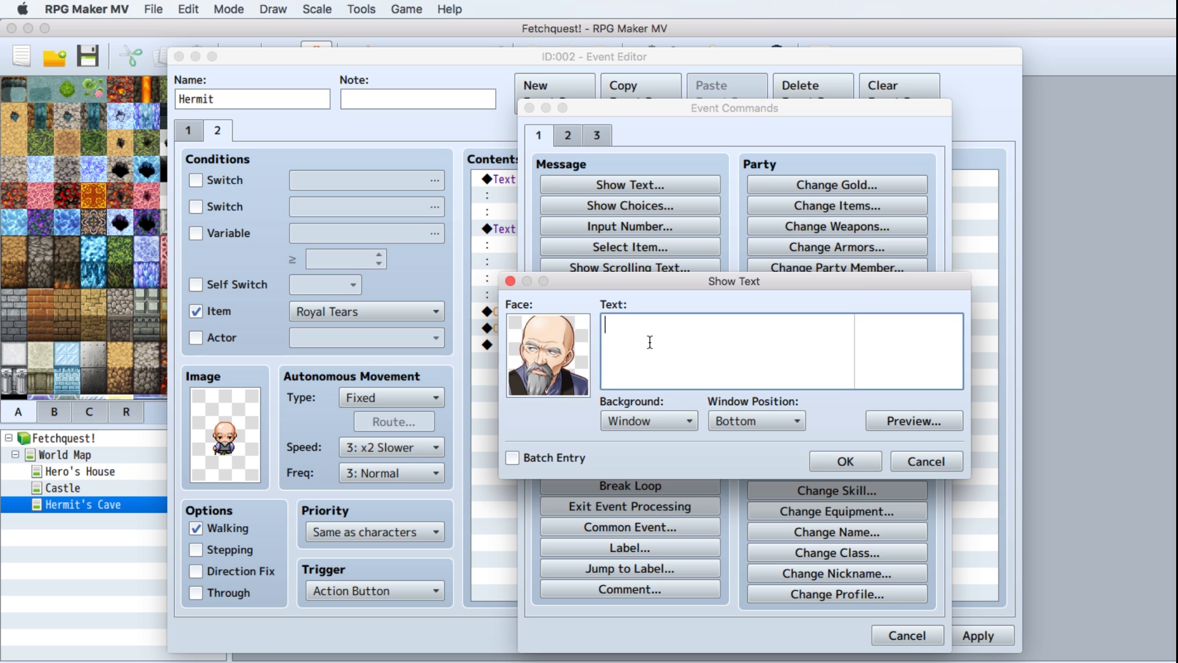
{"action": "type", "text": "There you go... it's a lot of hard work"}
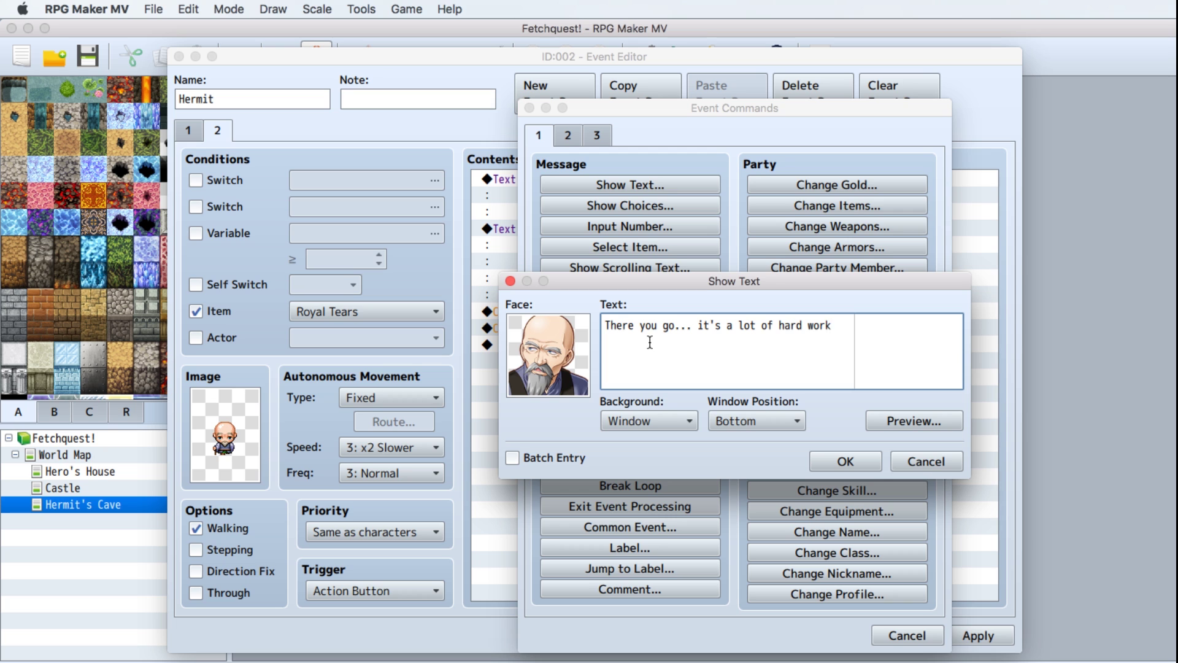
{"action": "key", "text": "Return"}
{"action": "type", "text": "mixing medicine..."}
{"action": "left_click", "coordinate": [845, 461]}
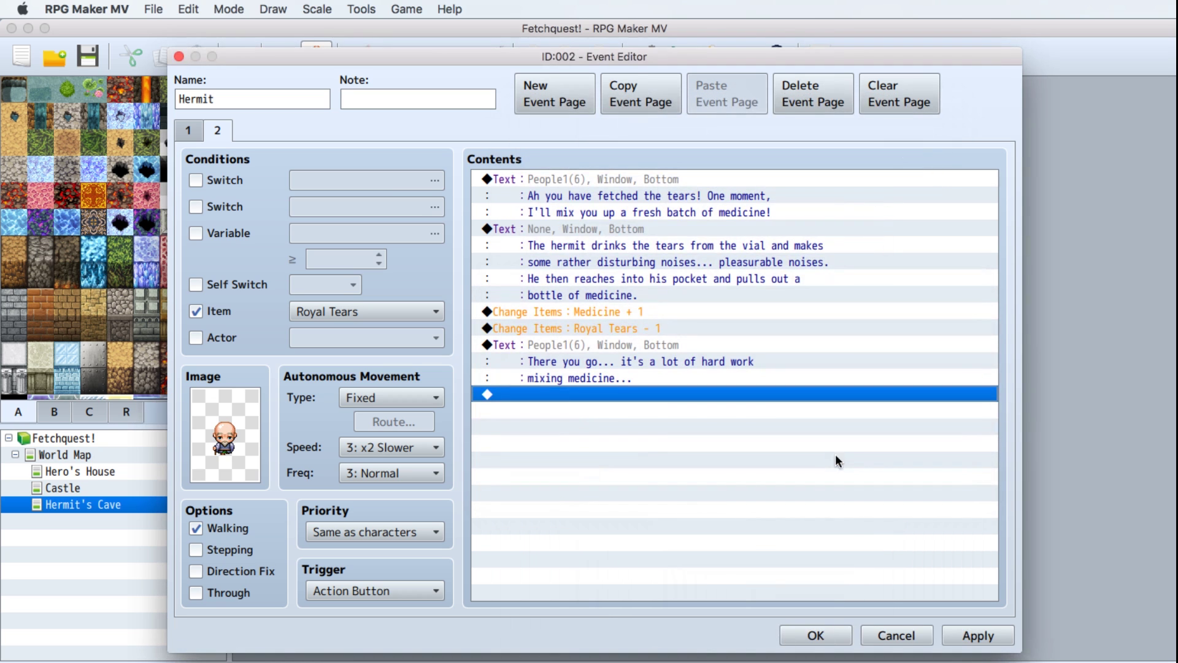
{"action": "left_click", "coordinate": [972, 636]}
{"action": "left_click", "coordinate": [815, 636]}
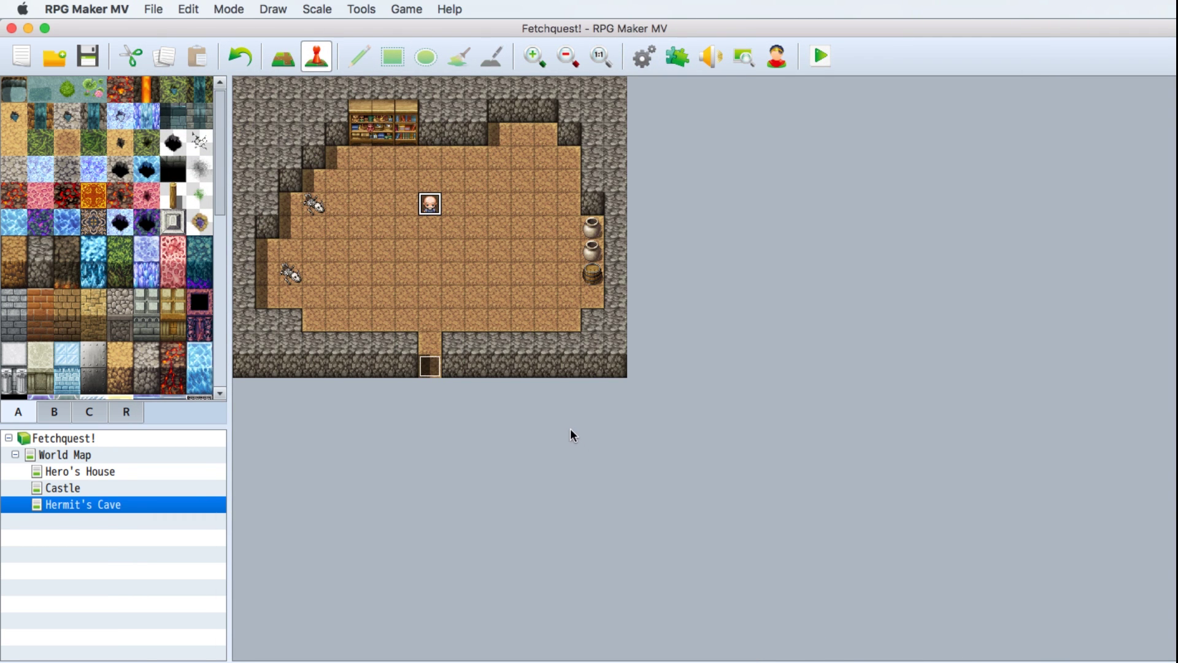
Reopen the Hermit event and insert a new blank event page directly after its first page.
{"action": "right_click", "coordinate": [435, 203]}
{"action": "left_click", "coordinate": [457, 214]}
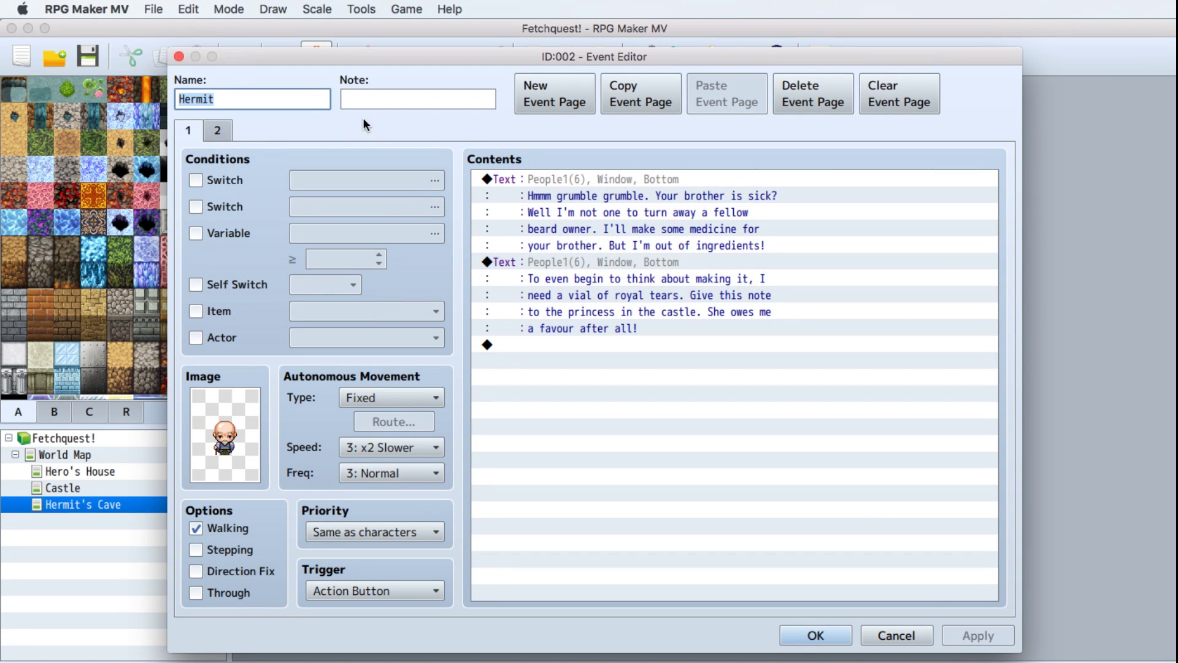
{"action": "left_click", "coordinate": [547, 100]}
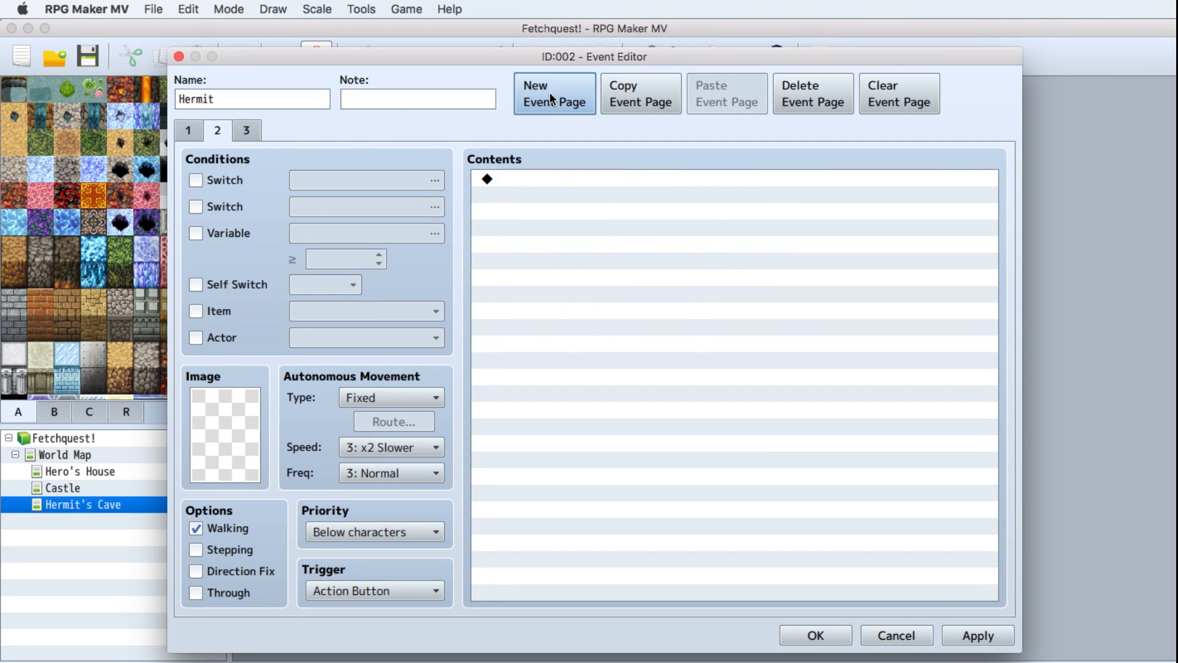
{"action": "left_click", "coordinate": [245, 133]}
{"action": "left_click", "coordinate": [217, 131]}
Give the new page the front-facing bald old man sprite from People1 and make it conditional on the item Medicine.
{"action": "double_click", "coordinate": [231, 404]}
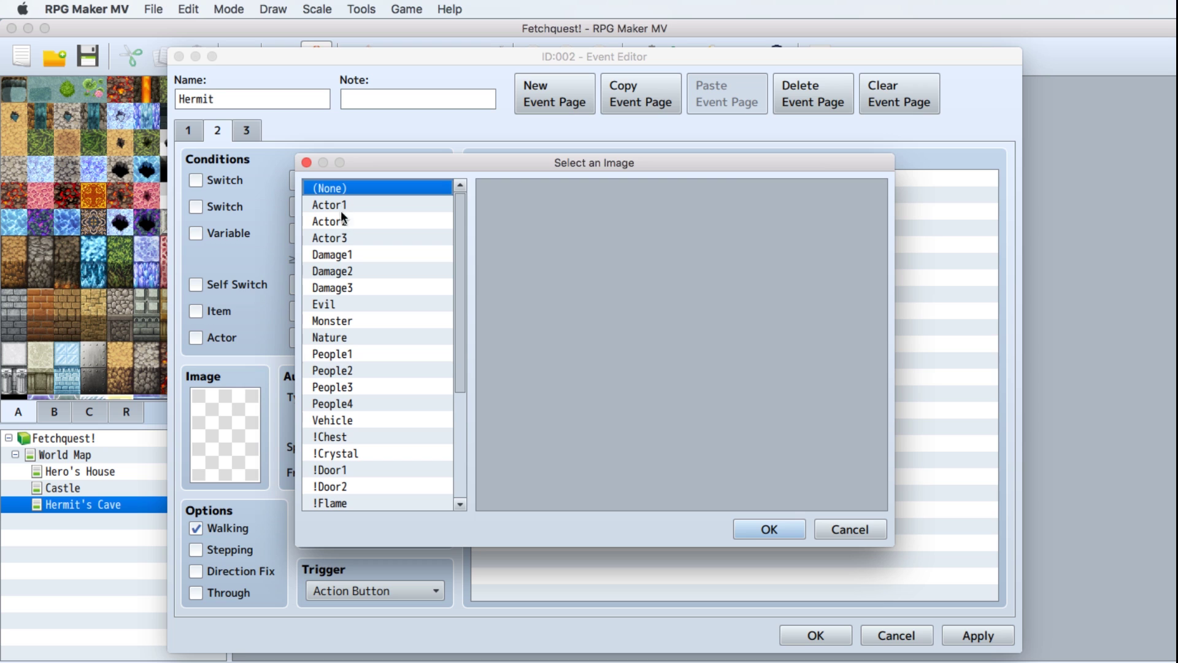
{"action": "left_click", "coordinate": [335, 355]}
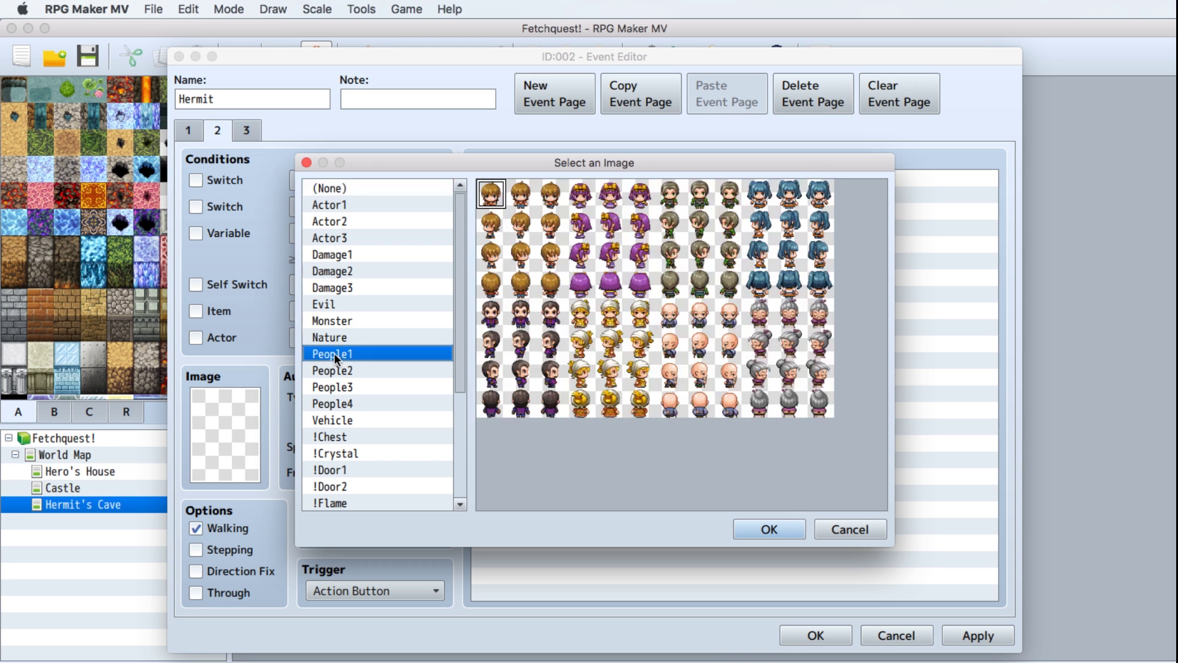
{"action": "left_click", "coordinate": [699, 312]}
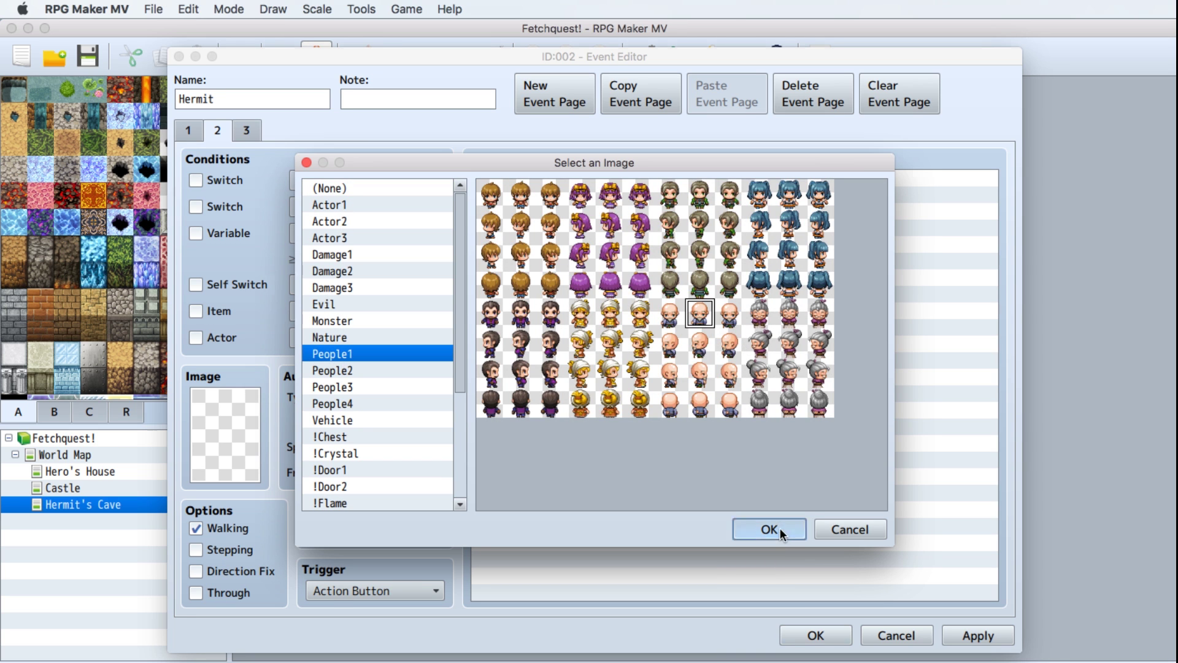
{"action": "left_click", "coordinate": [778, 529]}
{"action": "left_click", "coordinate": [204, 311]}
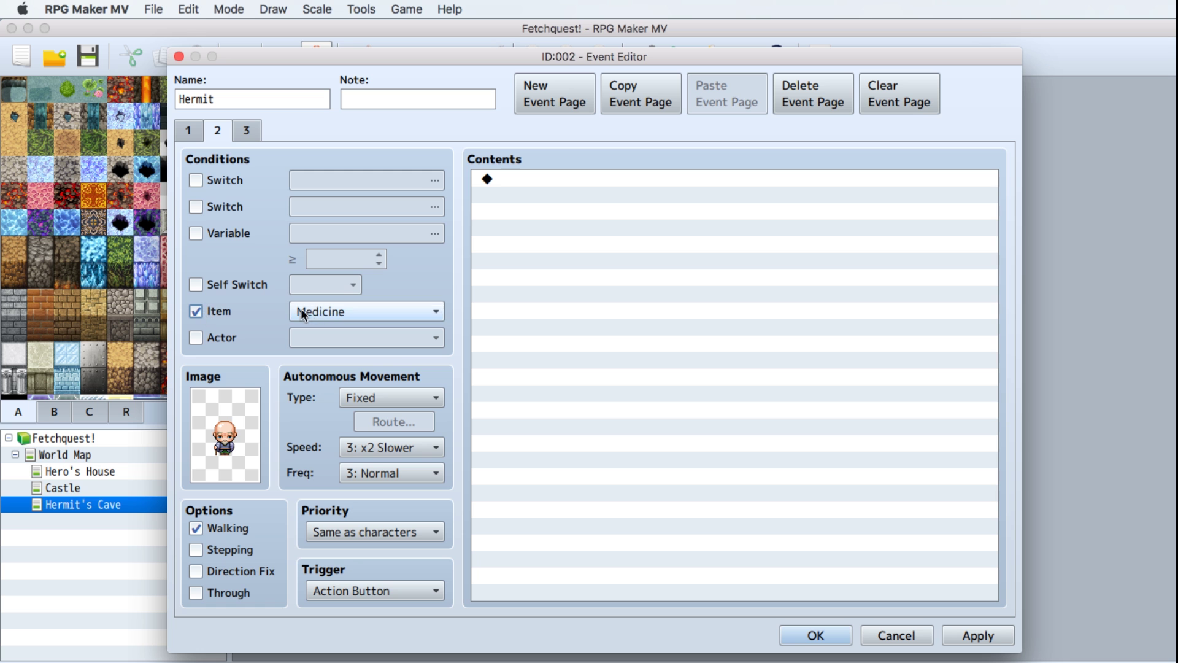
Start a Show Text command on the Medicine page with the bald, bearded old man's face from People1.
{"action": "double_click", "coordinate": [551, 182]}
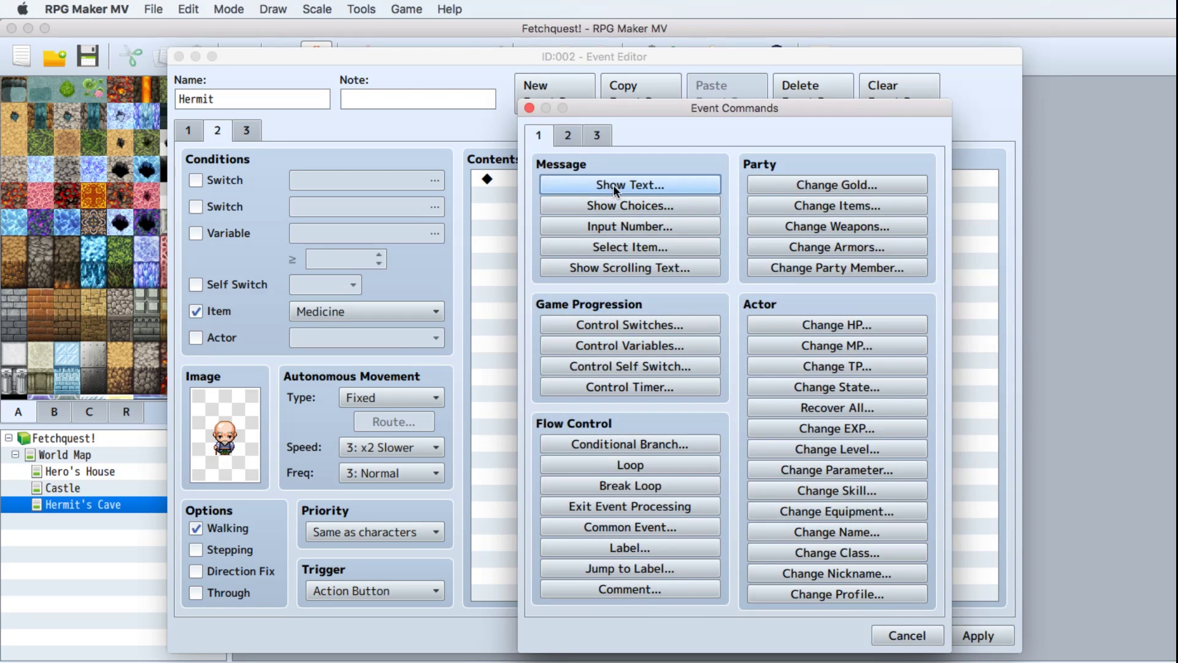
{"action": "left_click", "coordinate": [617, 183]}
{"action": "double_click", "coordinate": [547, 333]}
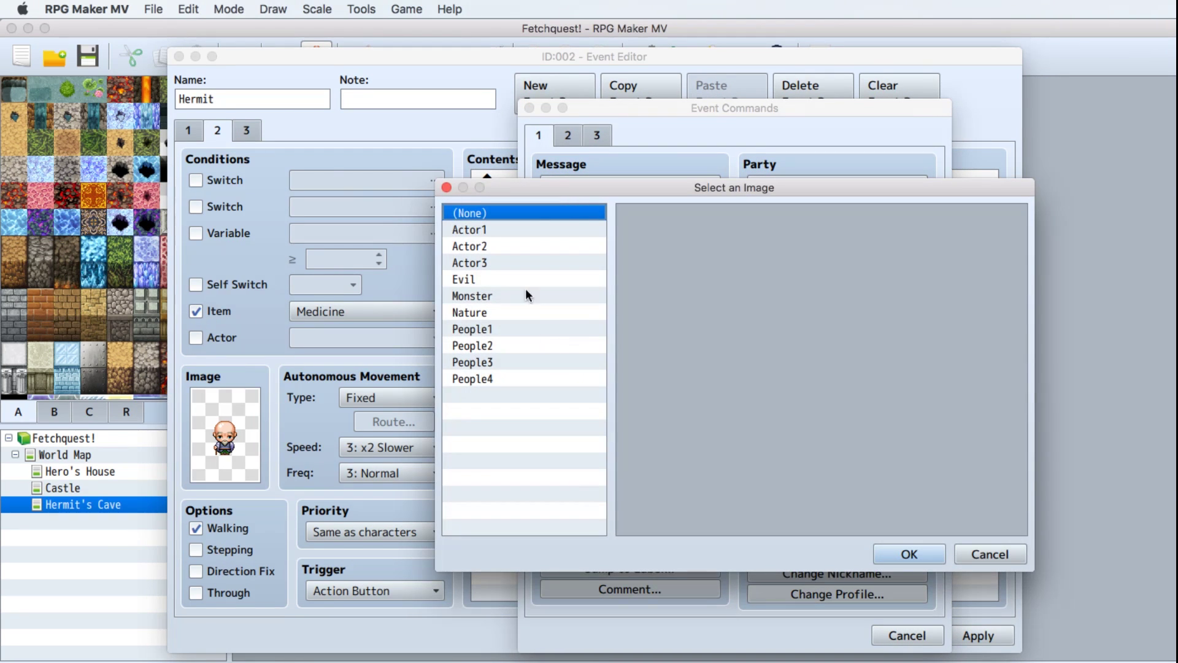
{"action": "left_click", "coordinate": [483, 329]}
{"action": "left_click", "coordinate": [804, 325]}
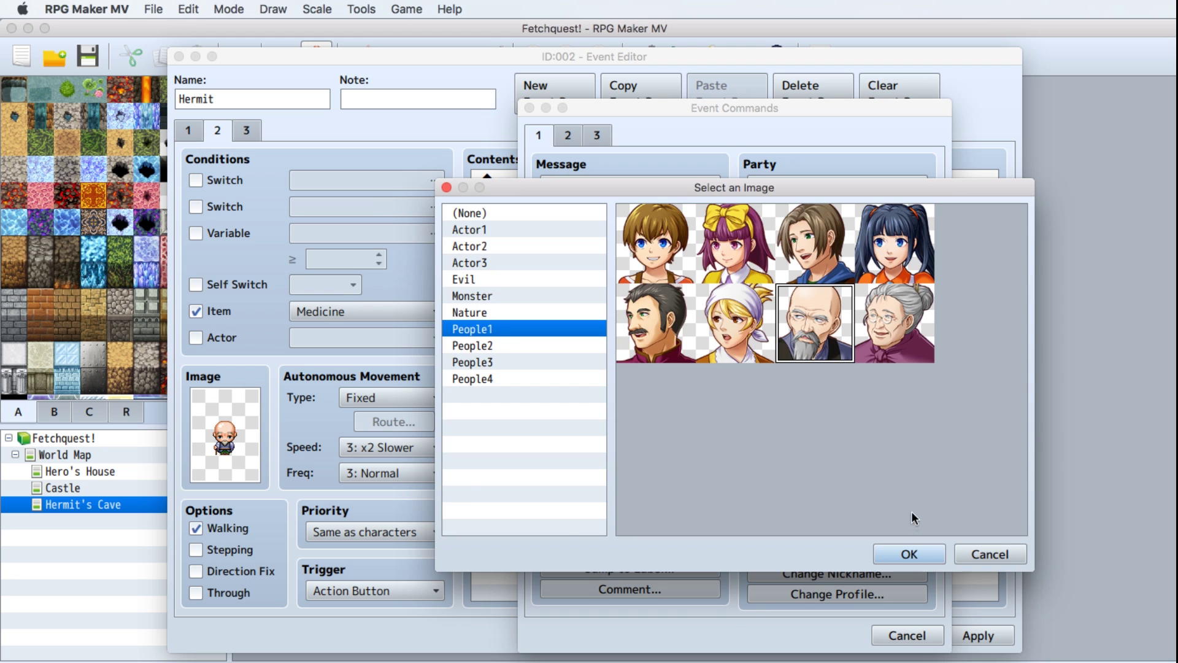
{"action": "left_click", "coordinate": [907, 555]}
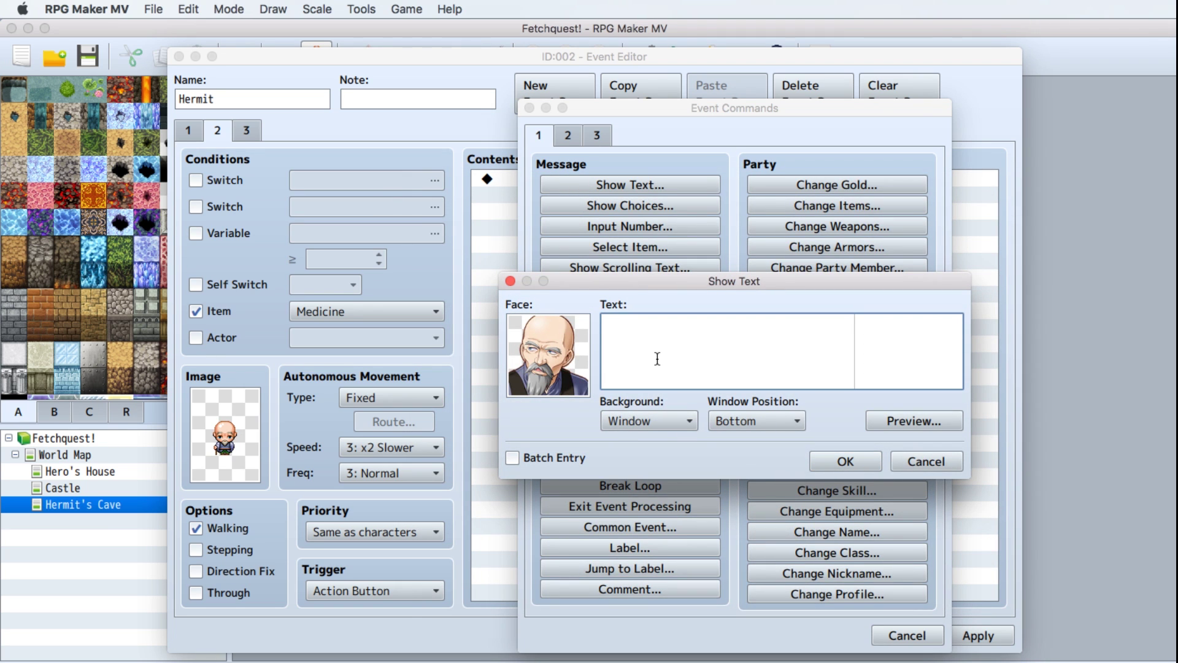
Enter "Go give that medicine to your brother. I'll call you next time I'm feeling thirsty again. Sweet, sweet princess tears..." on three lines and apply it.
{"action": "type", "text": "Go give that medicine to"}
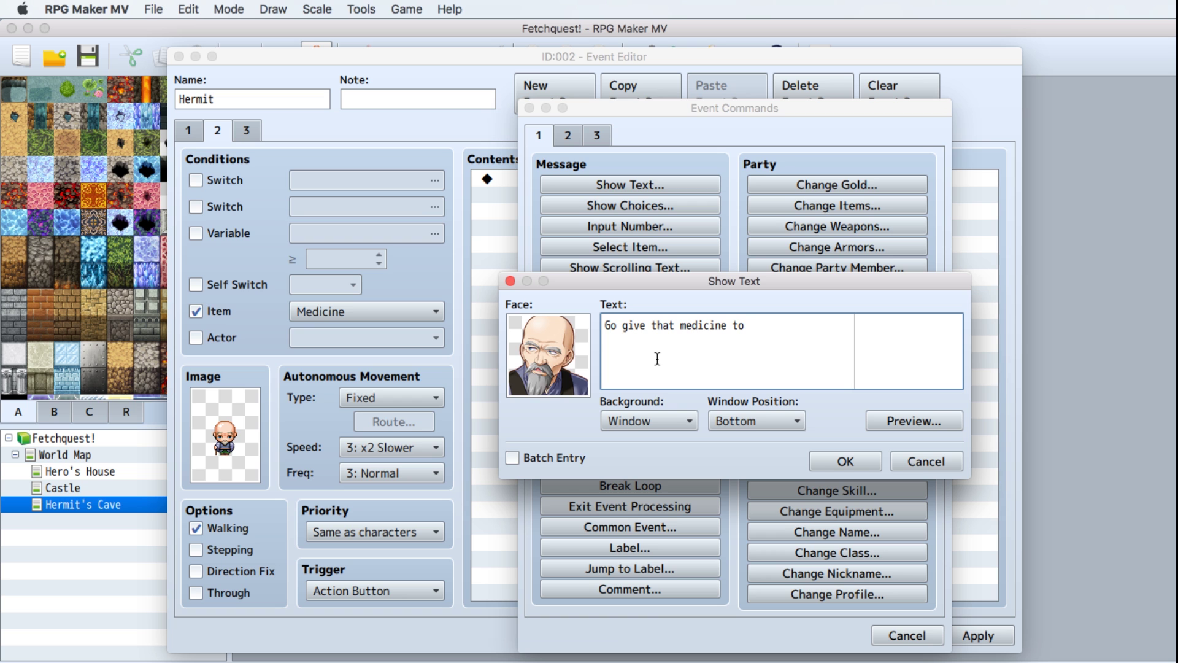
{"action": "type", "text": " your brother."}
{"action": "key", "text": "Return"}
{"action": "type", "text": "I'll cal"}
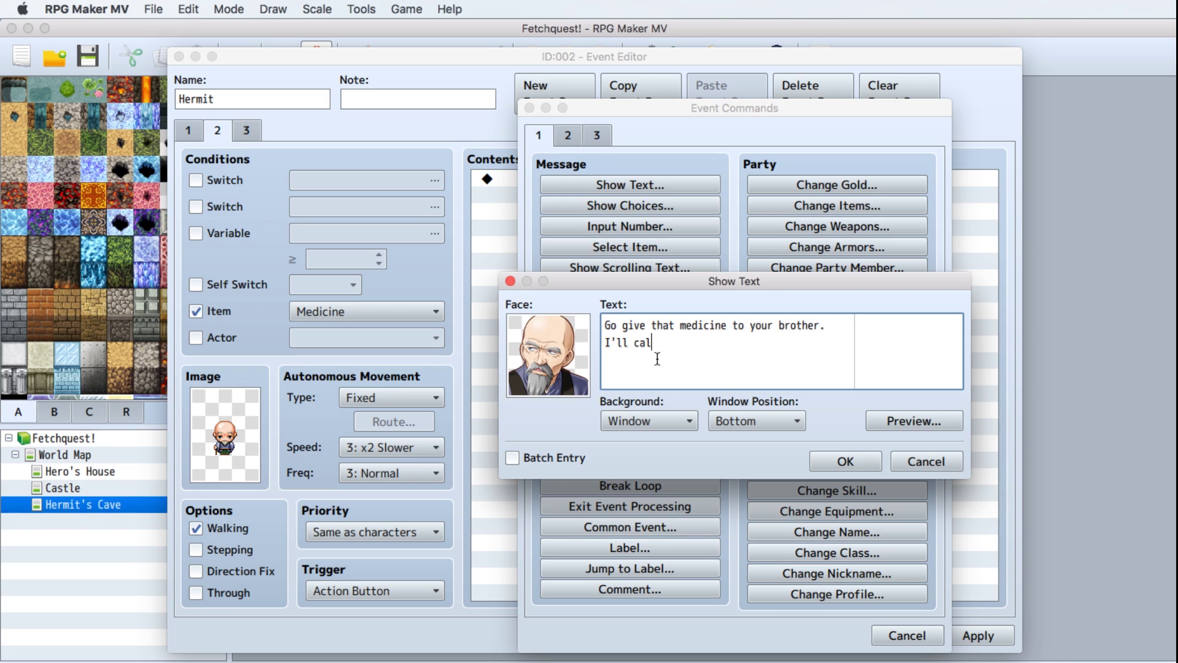
{"action": "type", "text": "l you next time I'm feeling"}
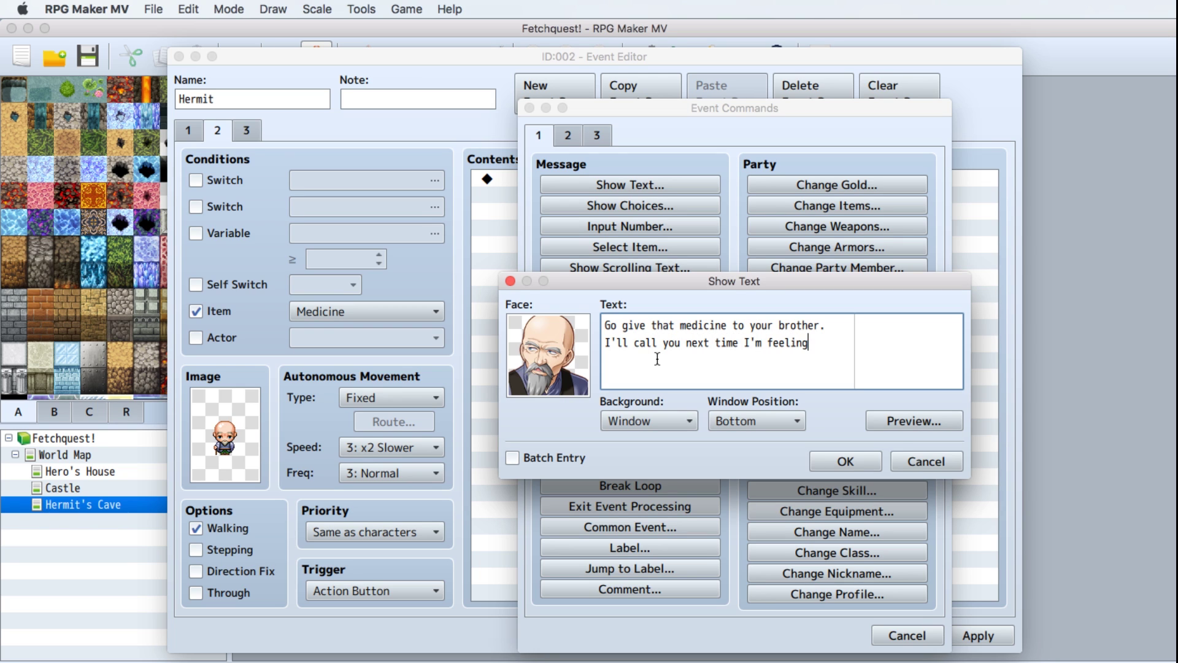
{"action": "type", "text": " thirsty"}
{"action": "key", "text": "Return"}
{"action": "type", "text": "again. Sweet, sweet princess "}
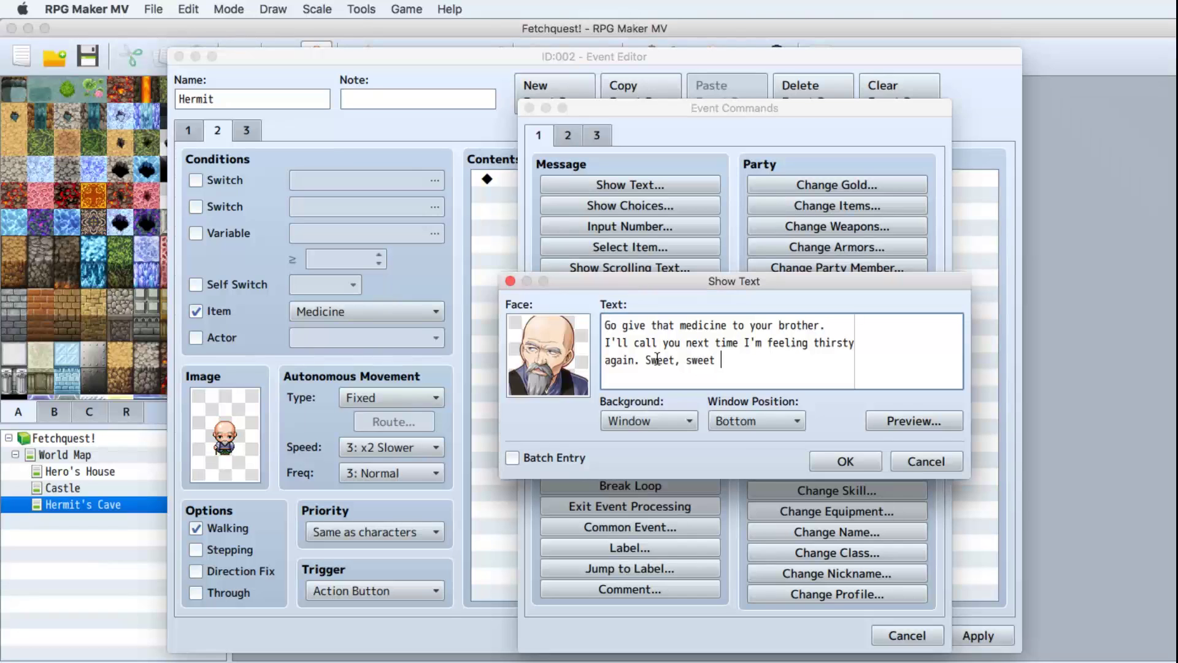
{"action": "type", "text": "tears..."}
{"action": "left_click", "coordinate": [843, 459]}
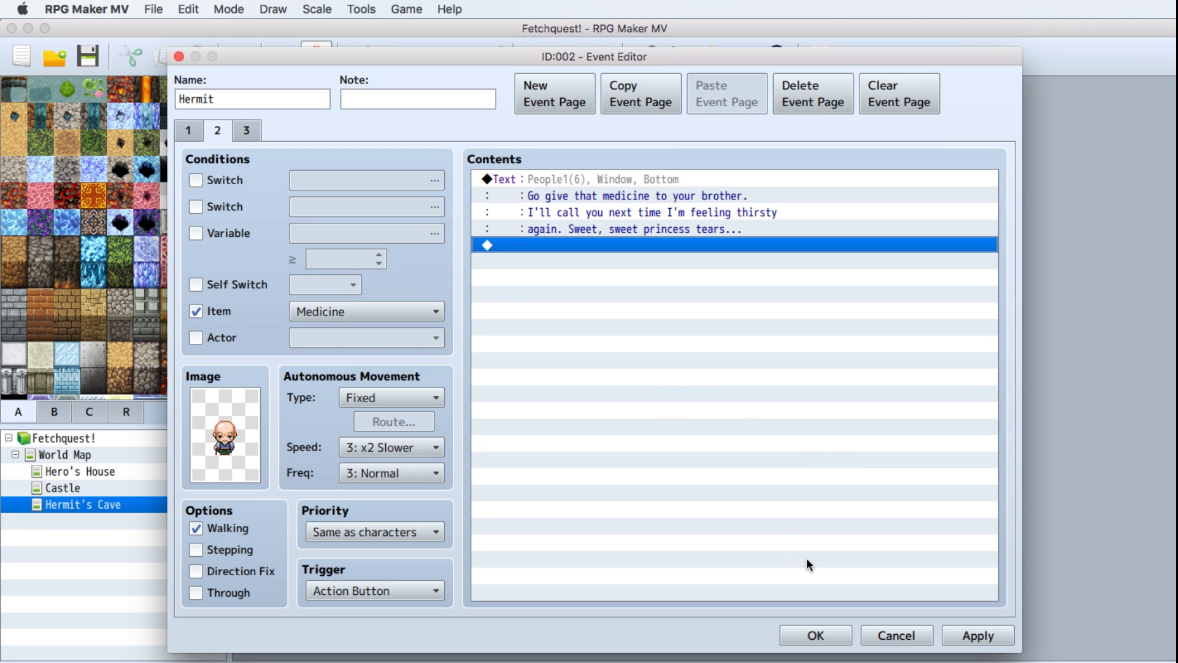
{"action": "left_click", "coordinate": [975, 635]}
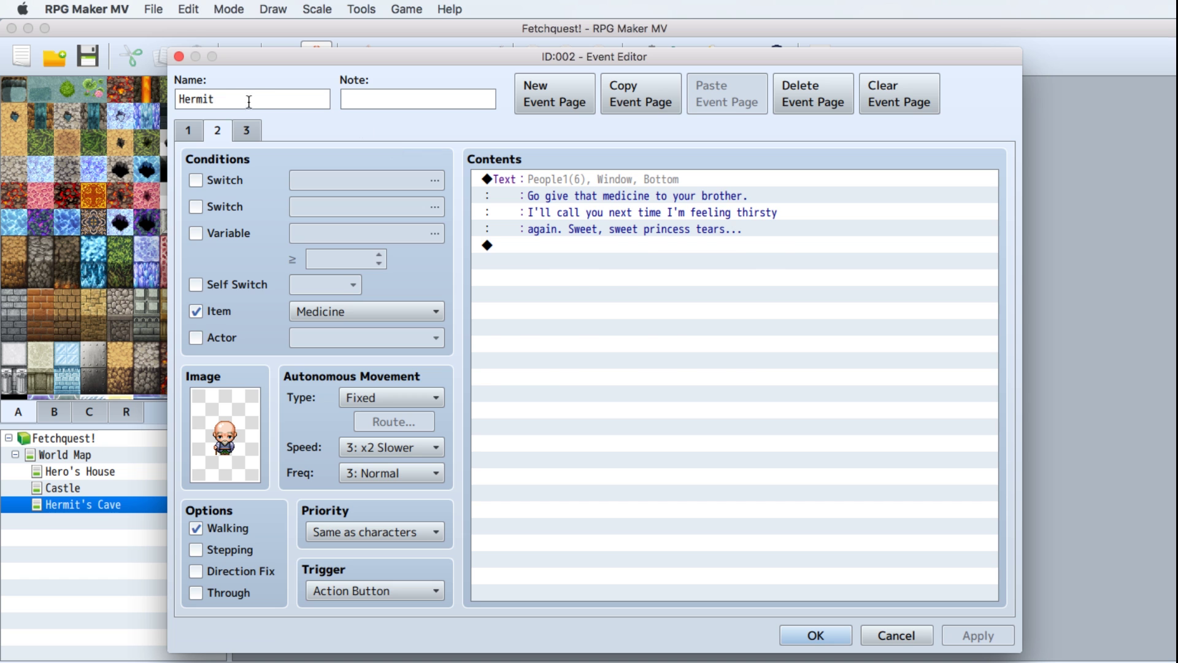
Add a faceless message "The old hermit gives you a recipe for the princess..." at the end of the Hermit's first event page.
{"action": "left_click", "coordinate": [247, 131]}
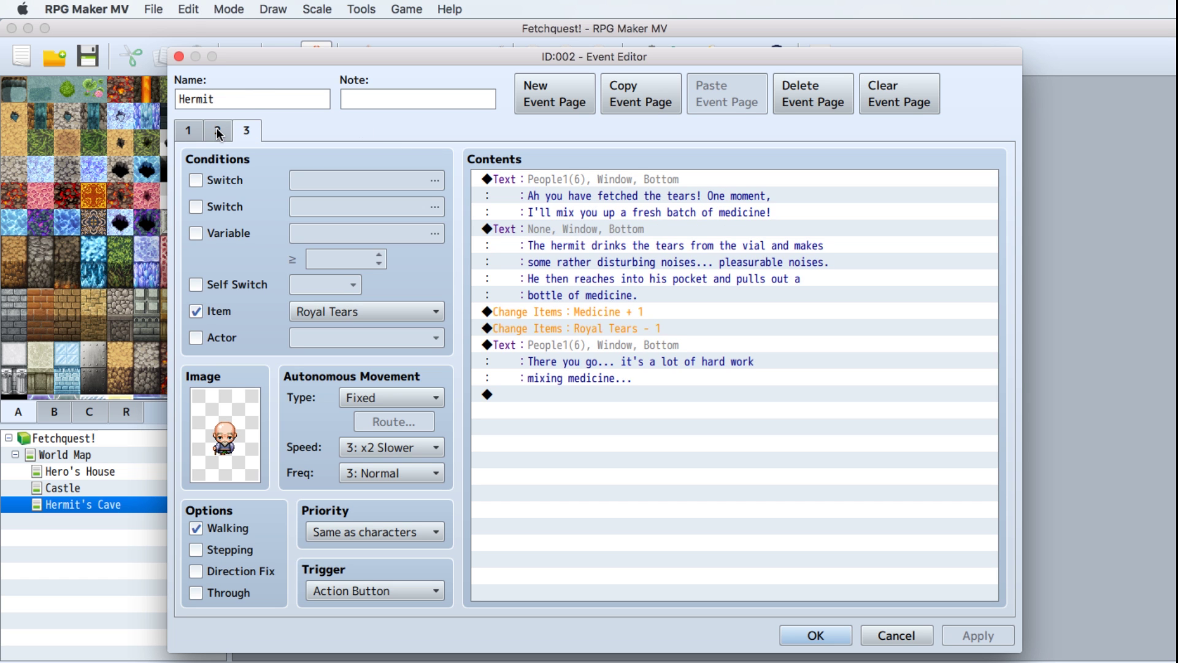
{"action": "left_click", "coordinate": [217, 131]}
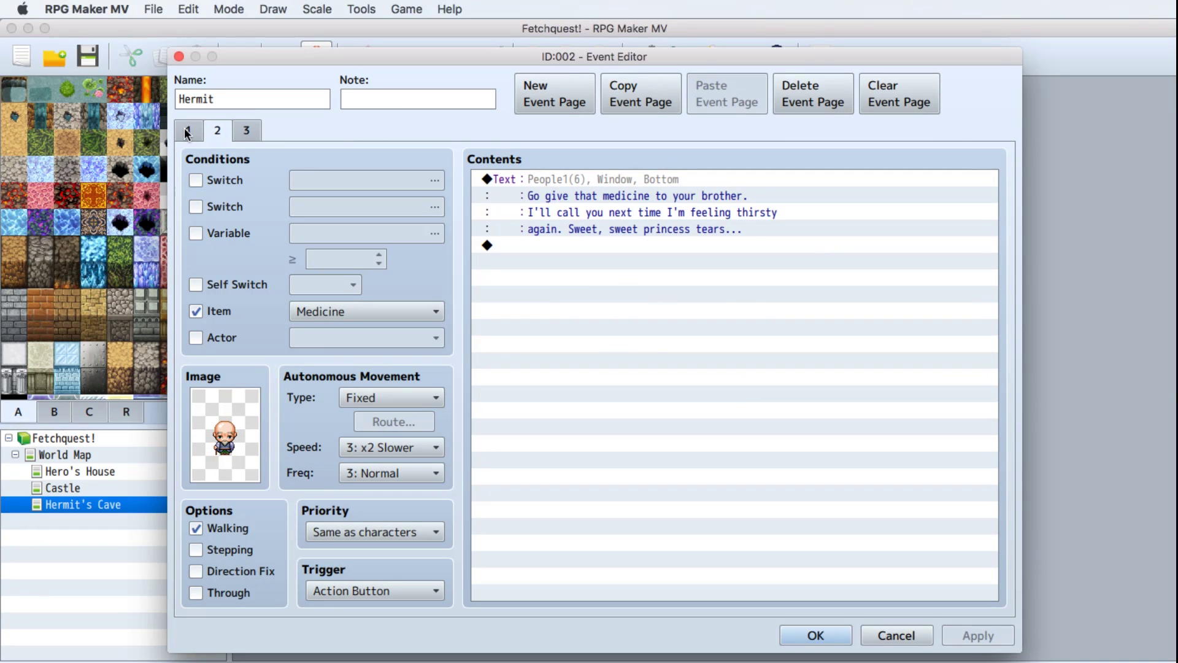
{"action": "left_click", "coordinate": [187, 131]}
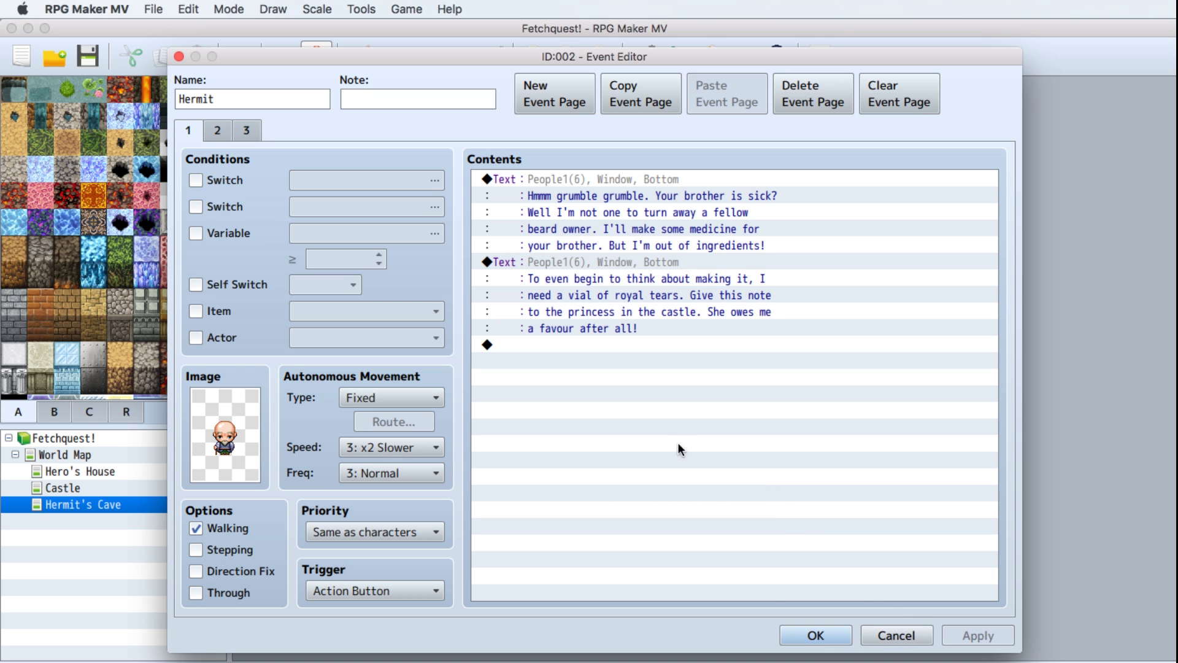
{"action": "left_click", "coordinate": [561, 345]}
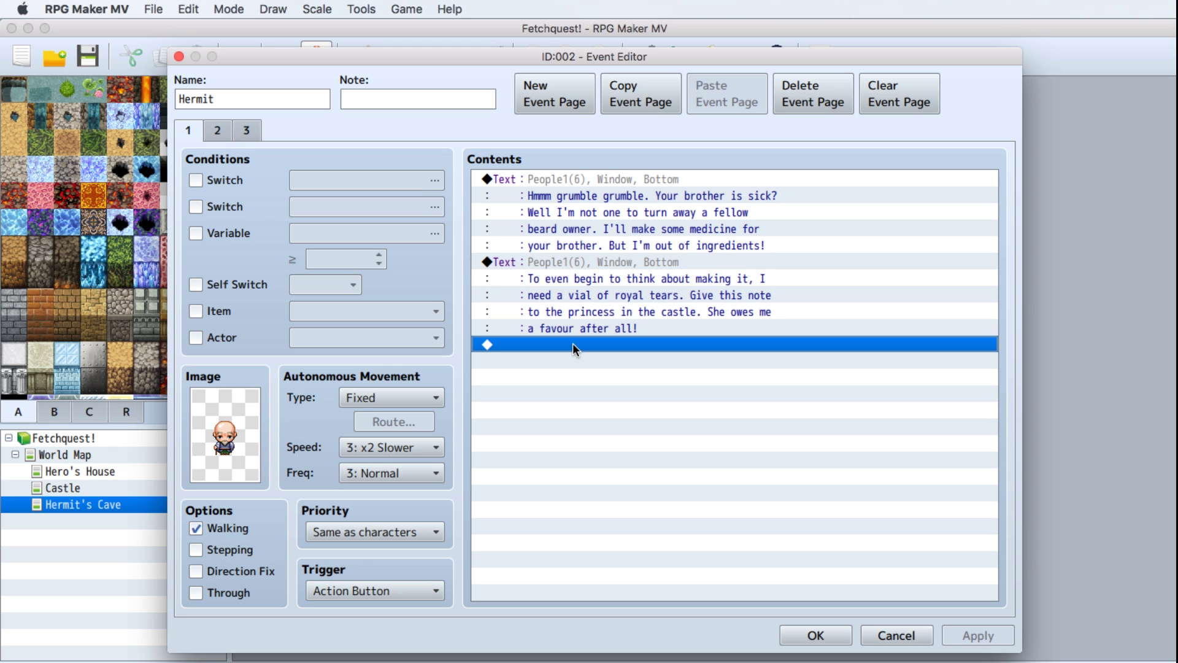
{"action": "double_click", "coordinate": [573, 344]}
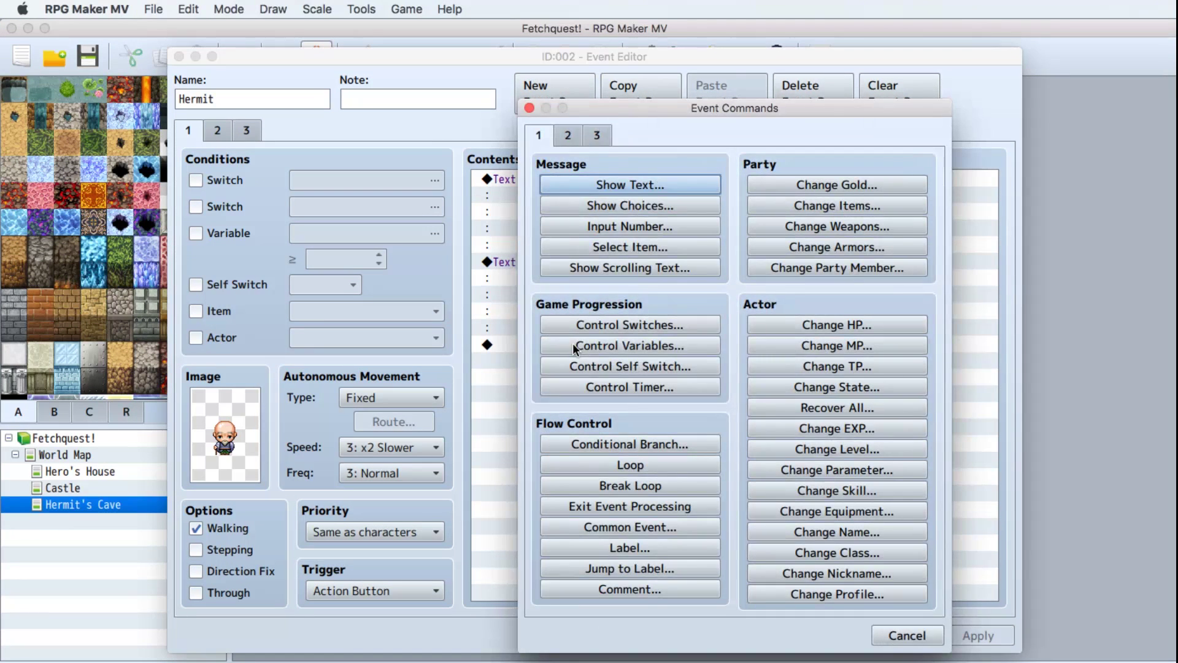
{"action": "left_click", "coordinate": [619, 185]}
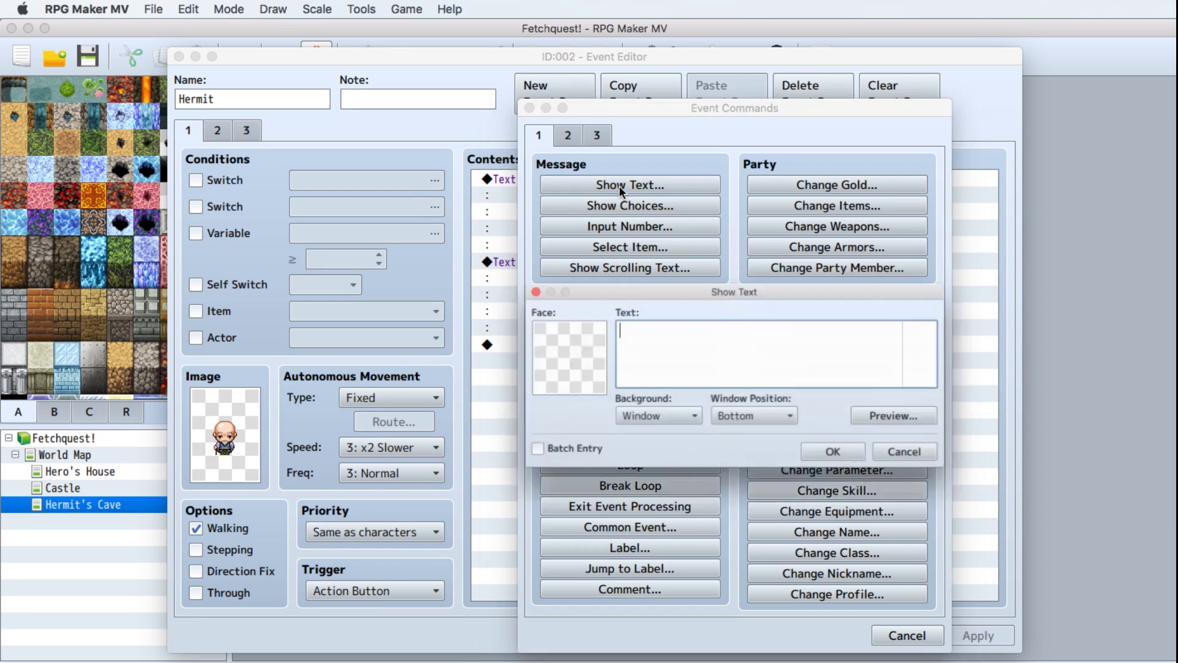
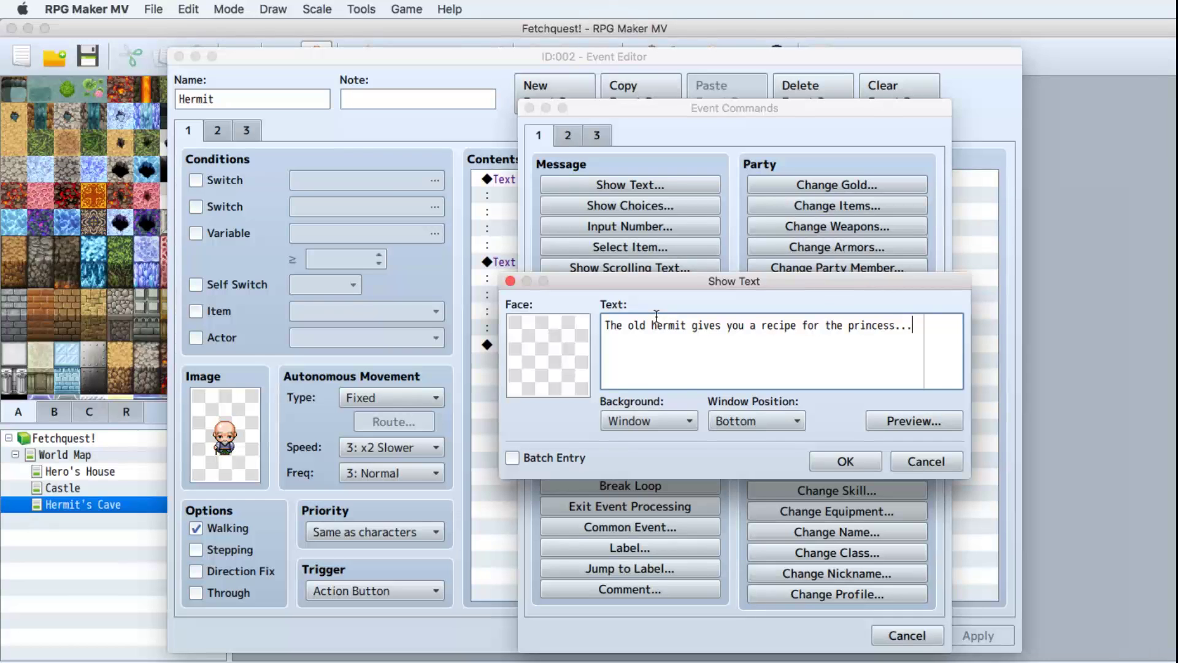
{"action": "left_click", "coordinate": [849, 459]}
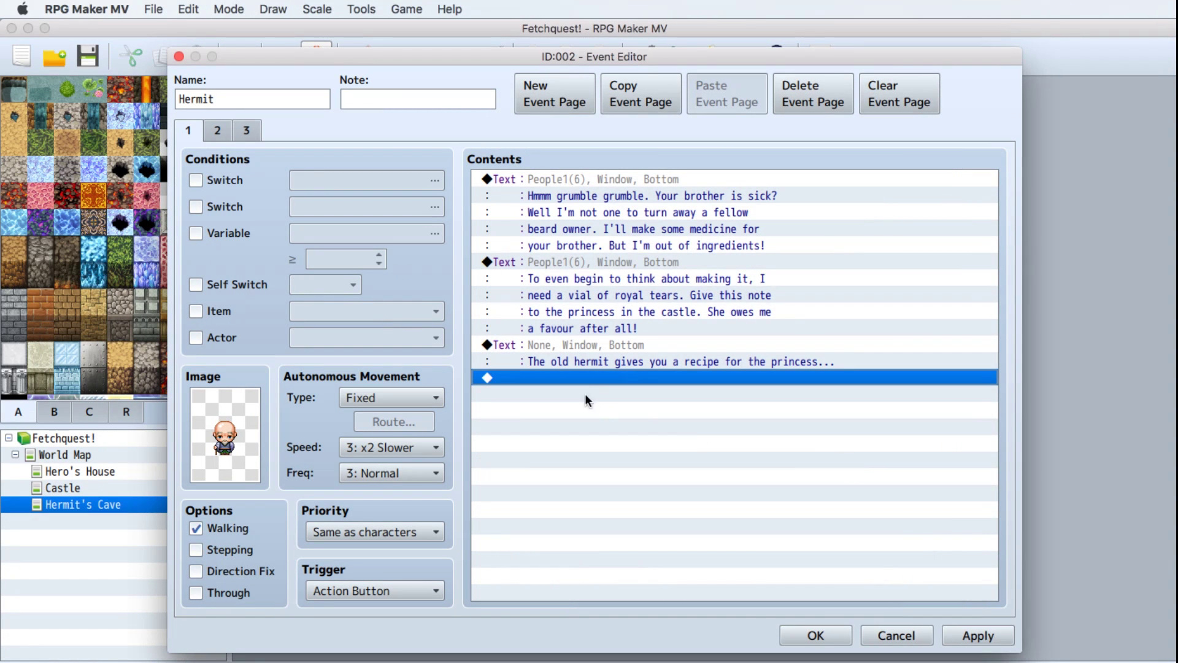
Add a Change Items command after that message that increases Hermit's Recipe by 1, and save the Hermit event.
{"action": "double_click", "coordinate": [558, 379]}
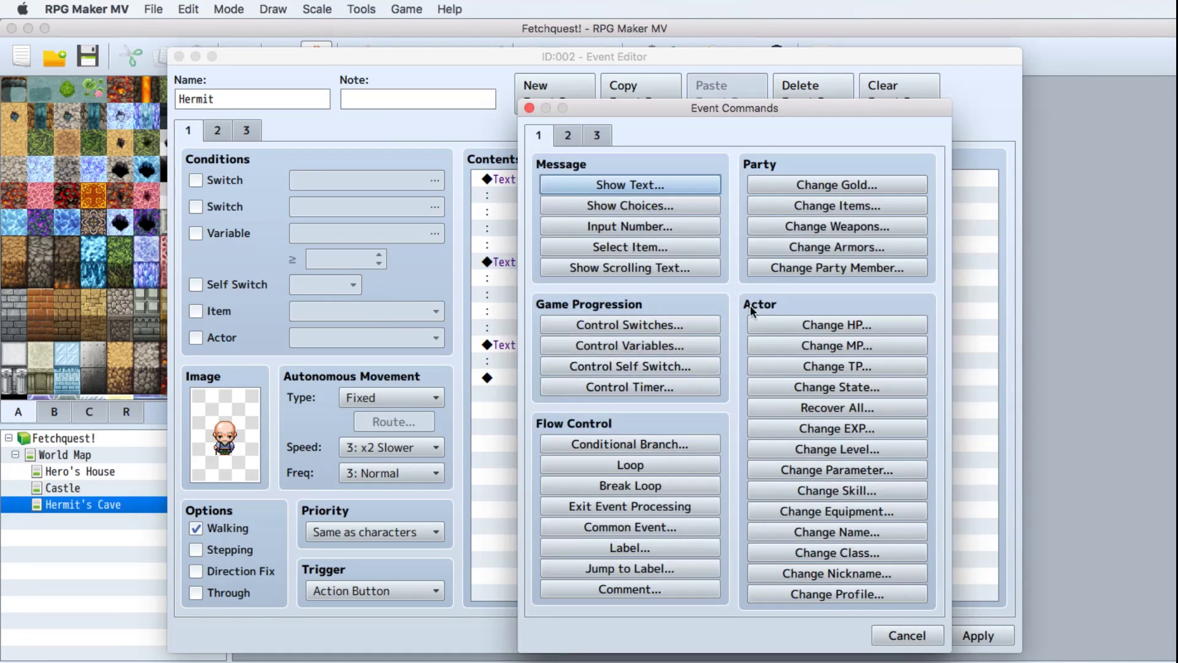
{"action": "left_click", "coordinate": [854, 205]}
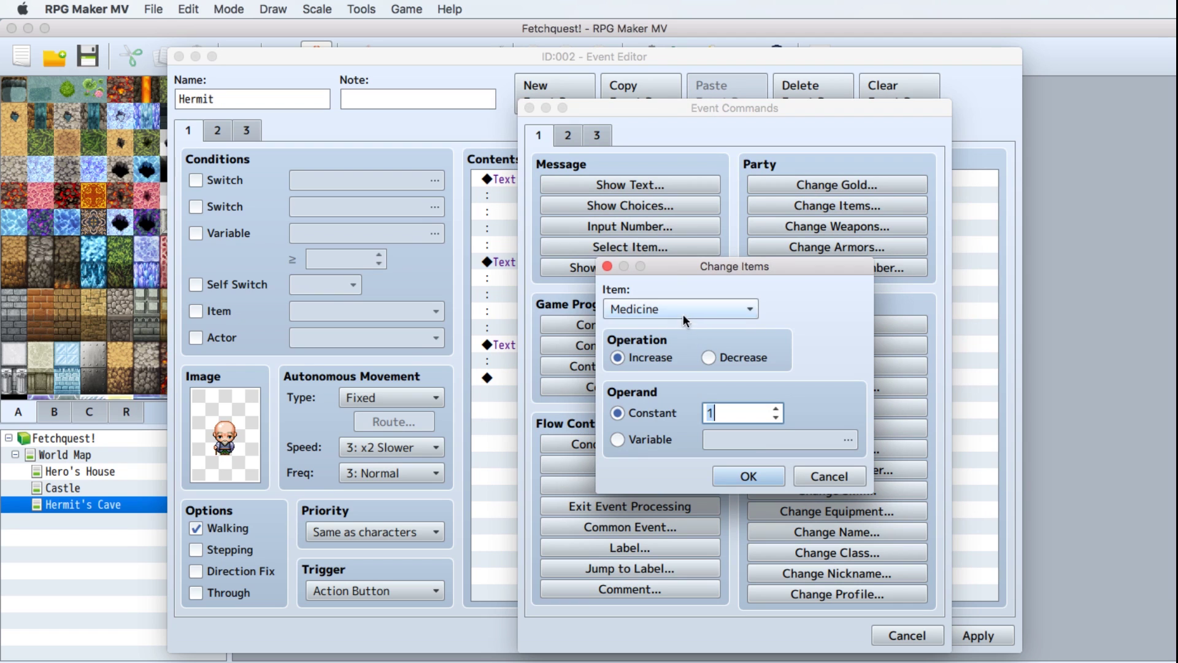
{"action": "left_click", "coordinate": [686, 313]}
{"action": "left_click", "coordinate": [671, 352]}
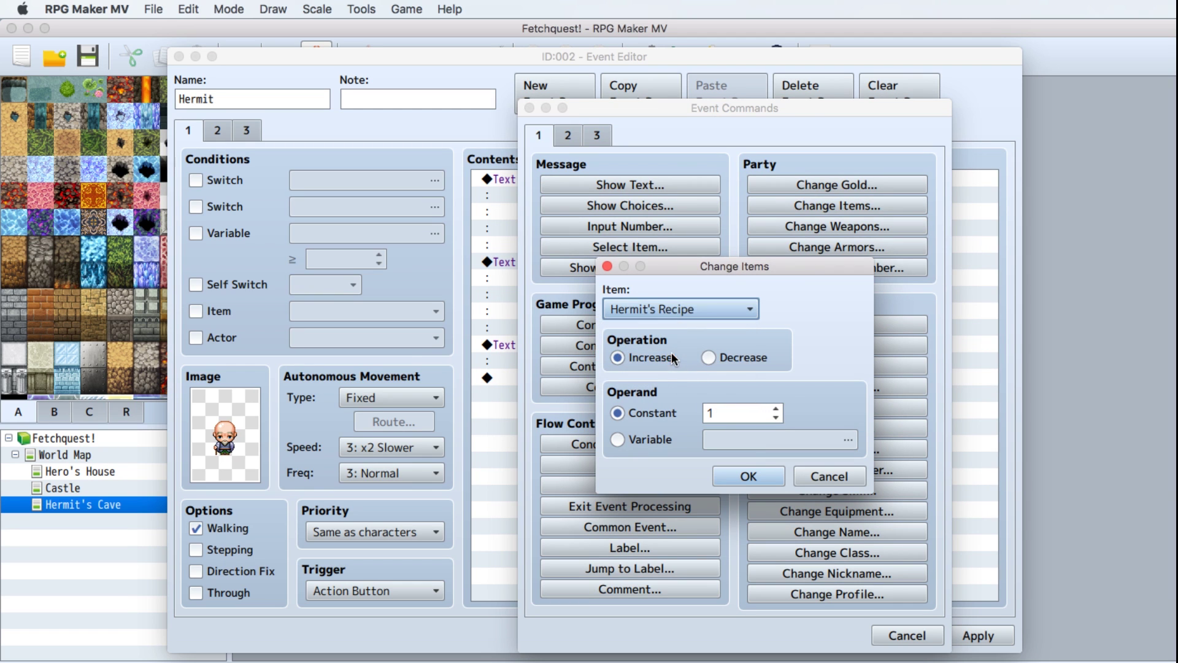
{"action": "left_click", "coordinate": [756, 476]}
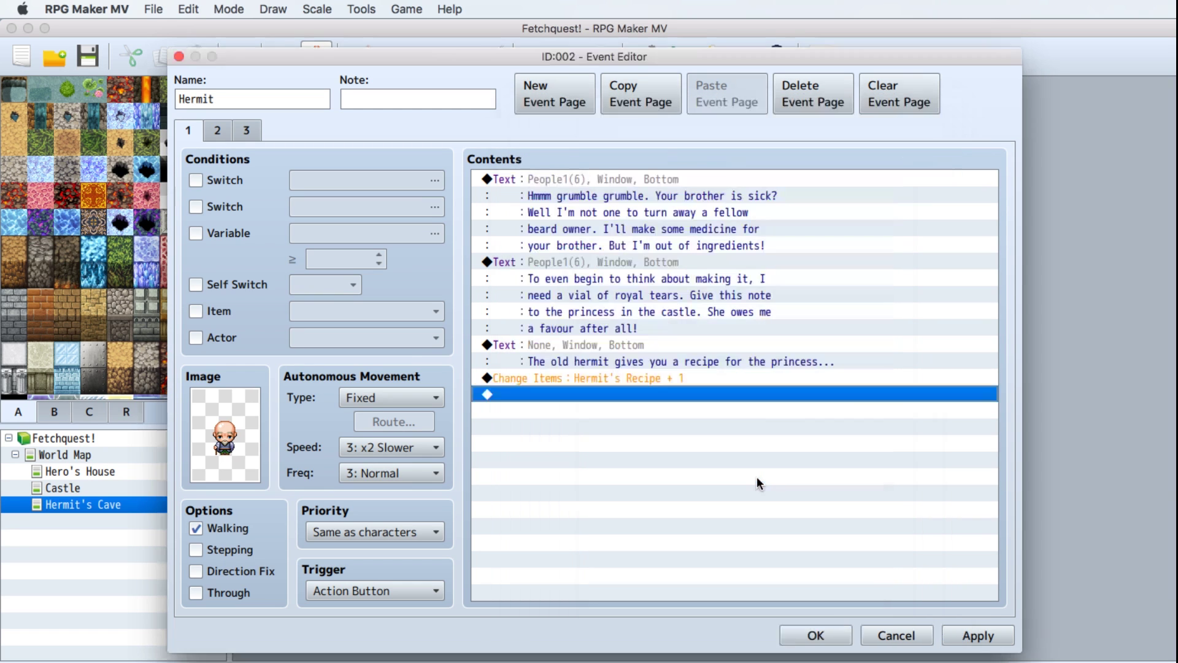
{"action": "left_click", "coordinate": [815, 634]}
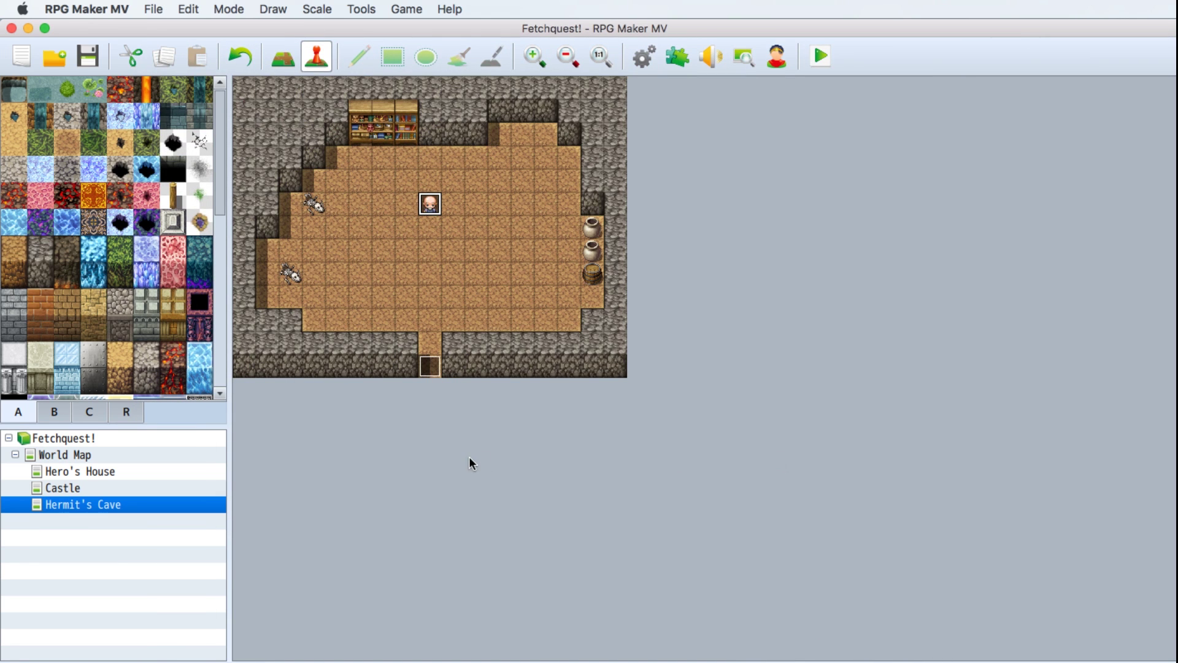
Delete the treasure chest event from the Hero's House map.
{"action": "left_click", "coordinate": [64, 454]}
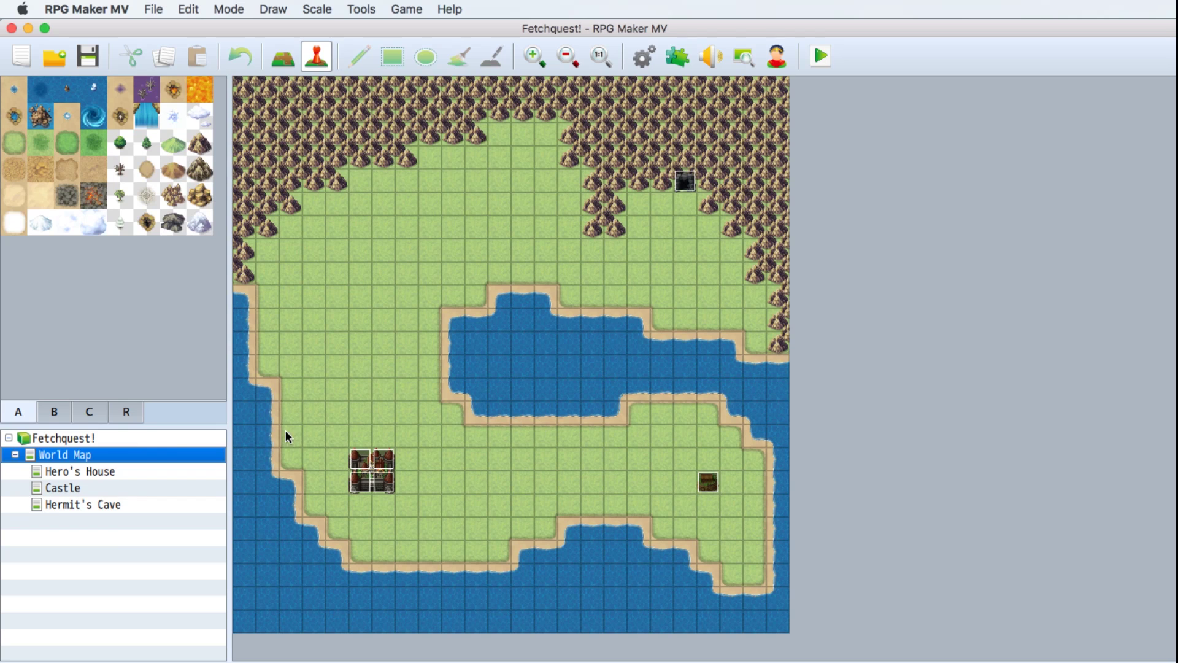
{"action": "left_click", "coordinate": [108, 471]}
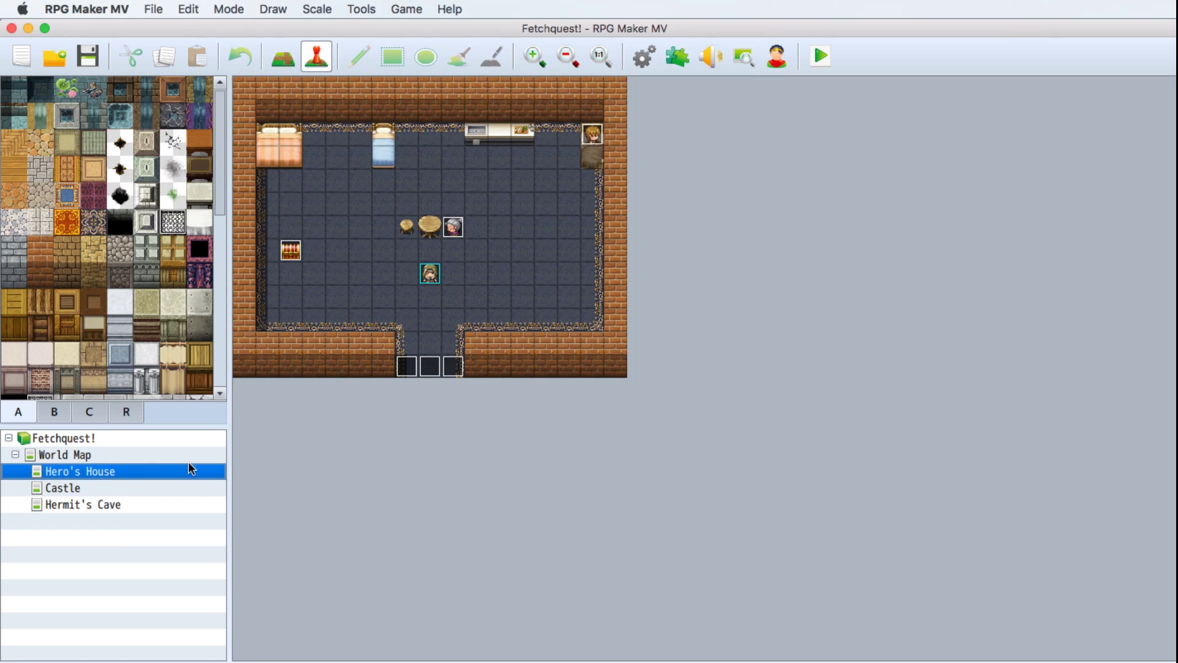
{"action": "right_click", "coordinate": [295, 252]}
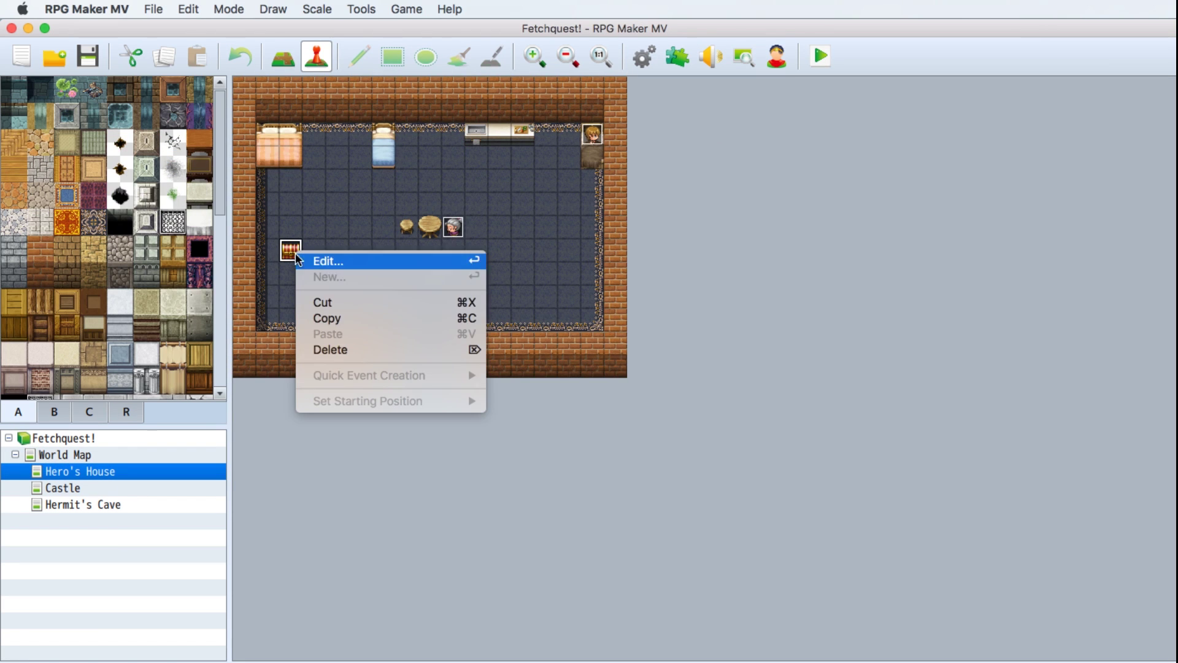
{"action": "left_click", "coordinate": [330, 351]}
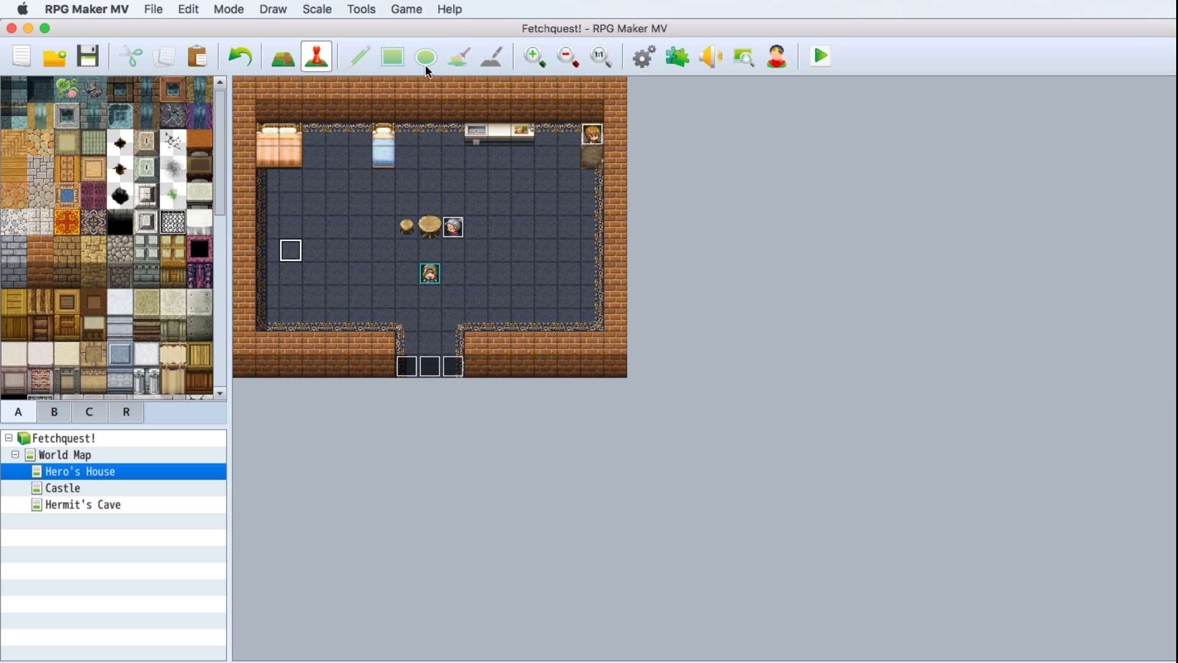
Start a playtest with a new game and talk to the grey-haired old woman beside the table.
{"action": "left_click", "coordinate": [822, 57]}
{"action": "left_click_drag", "start_coordinate": [782, 237], "coordinate": [685, 115]}
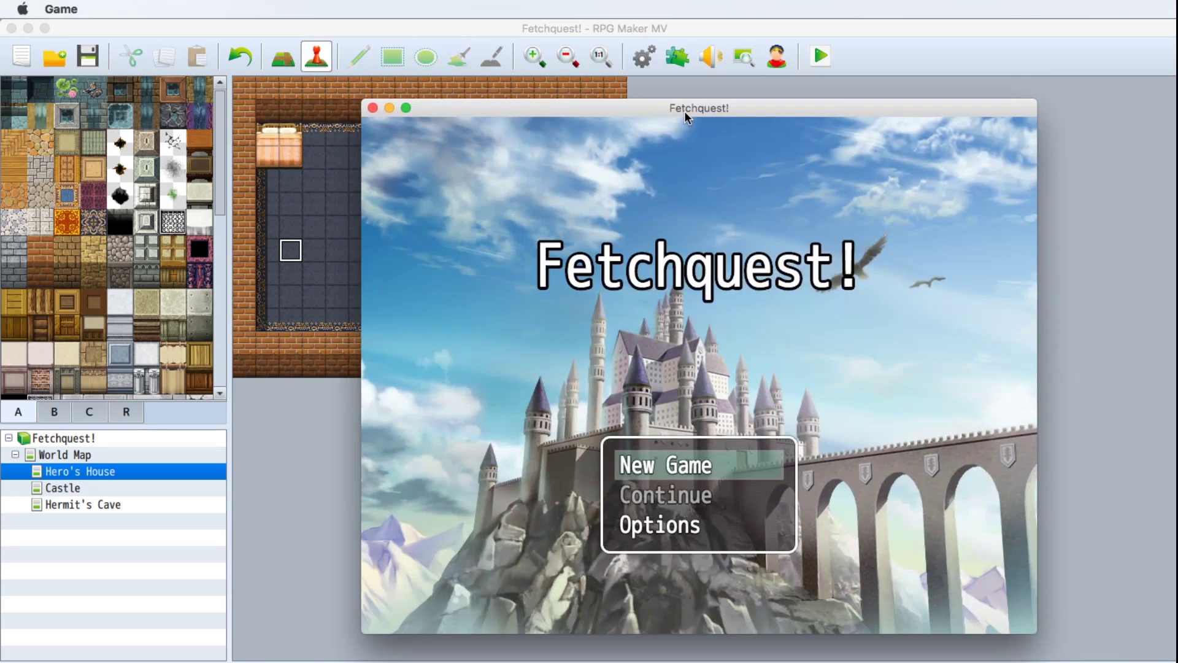
{"action": "key", "text": "Return"}
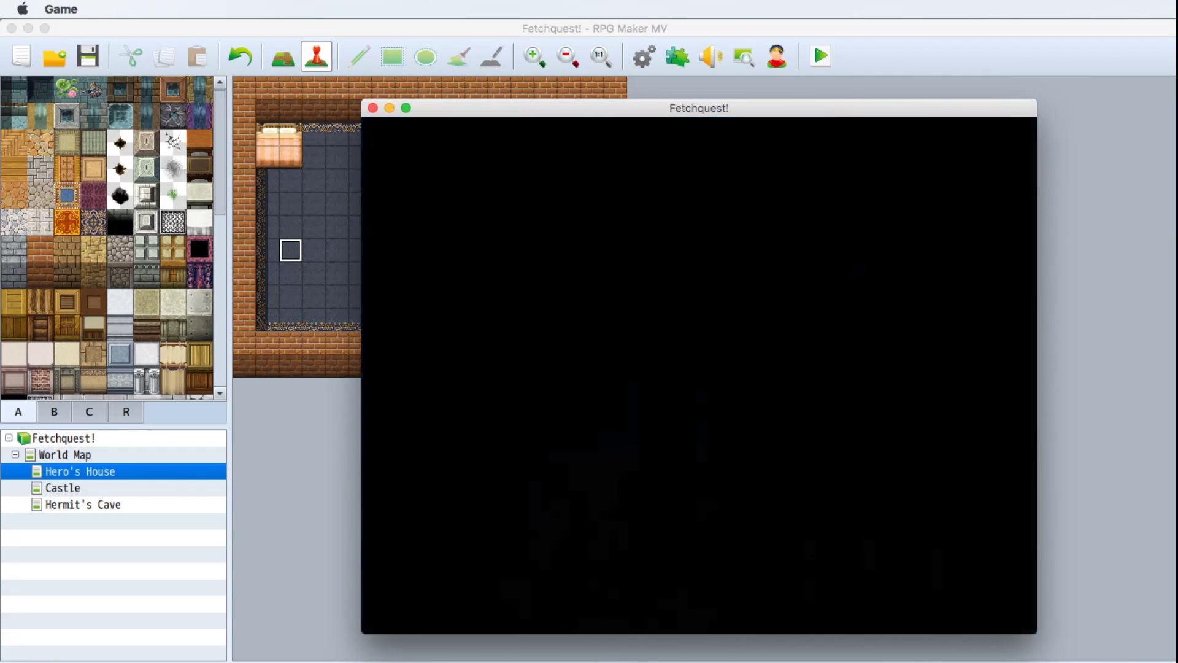
{"action": "key", "text": "Up"}
{"action": "key", "text": "Return"}
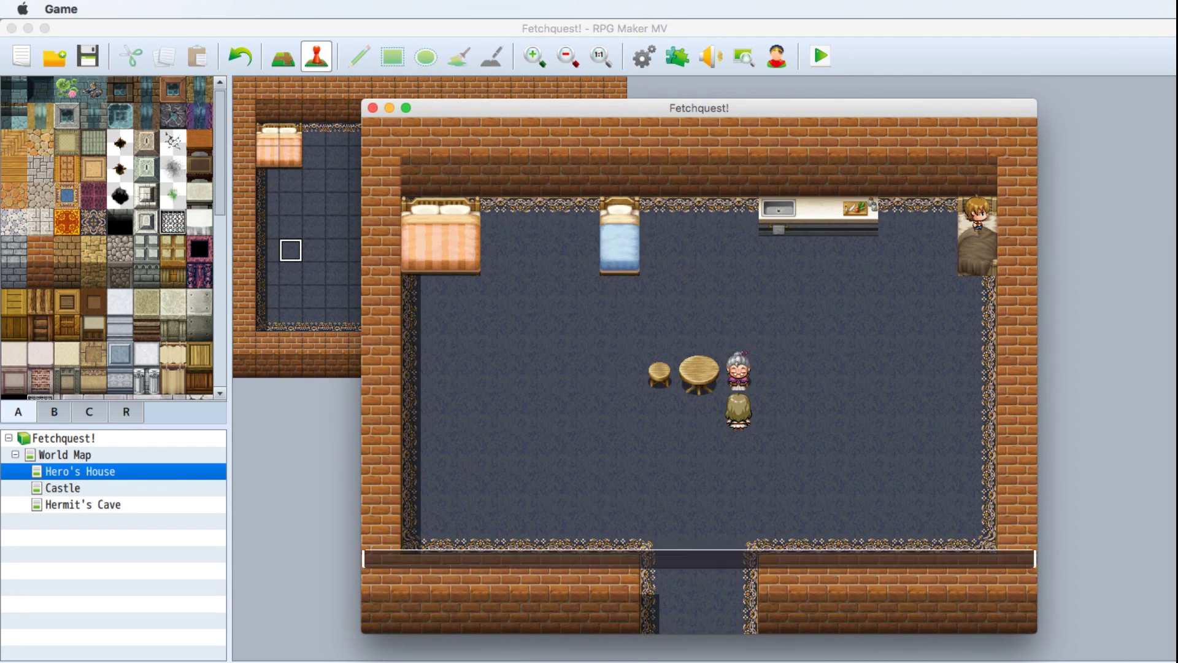
{"action": "key", "text": "Return"}
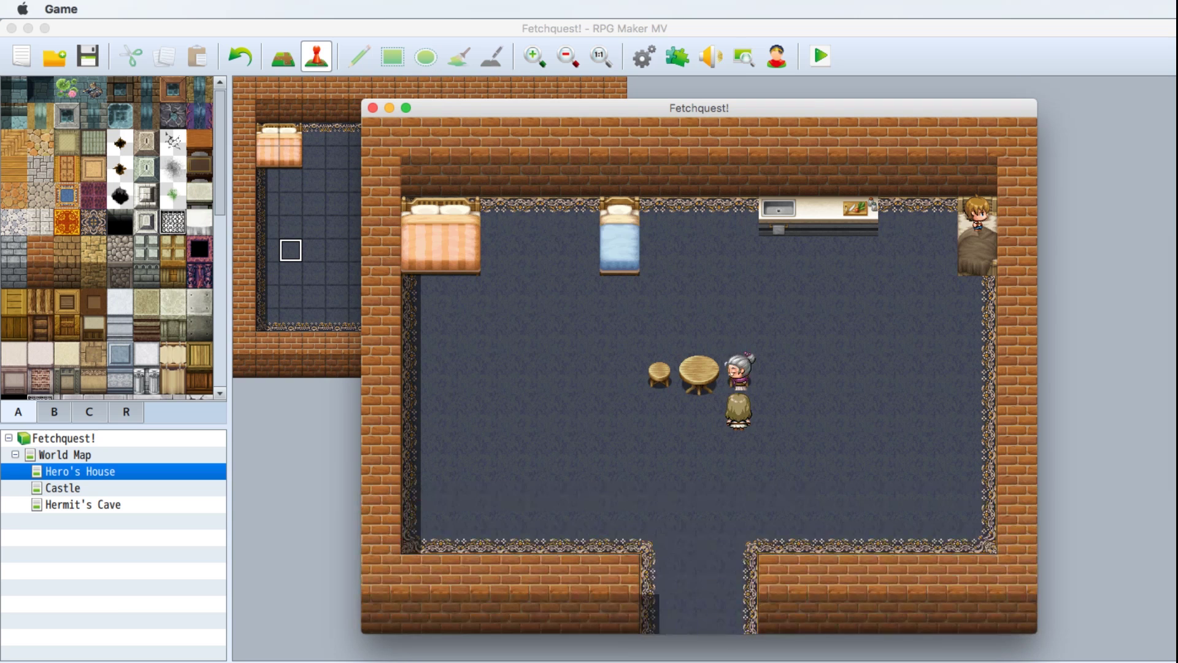
Walk to the sick brother's bed, talk to him and dismiss his message.
{"action": "key", "text": "Up"}
{"action": "key", "text": "Up"}
{"action": "key", "text": "Up"}
{"action": "key", "text": "Up"}
{"action": "key", "text": "Up"}
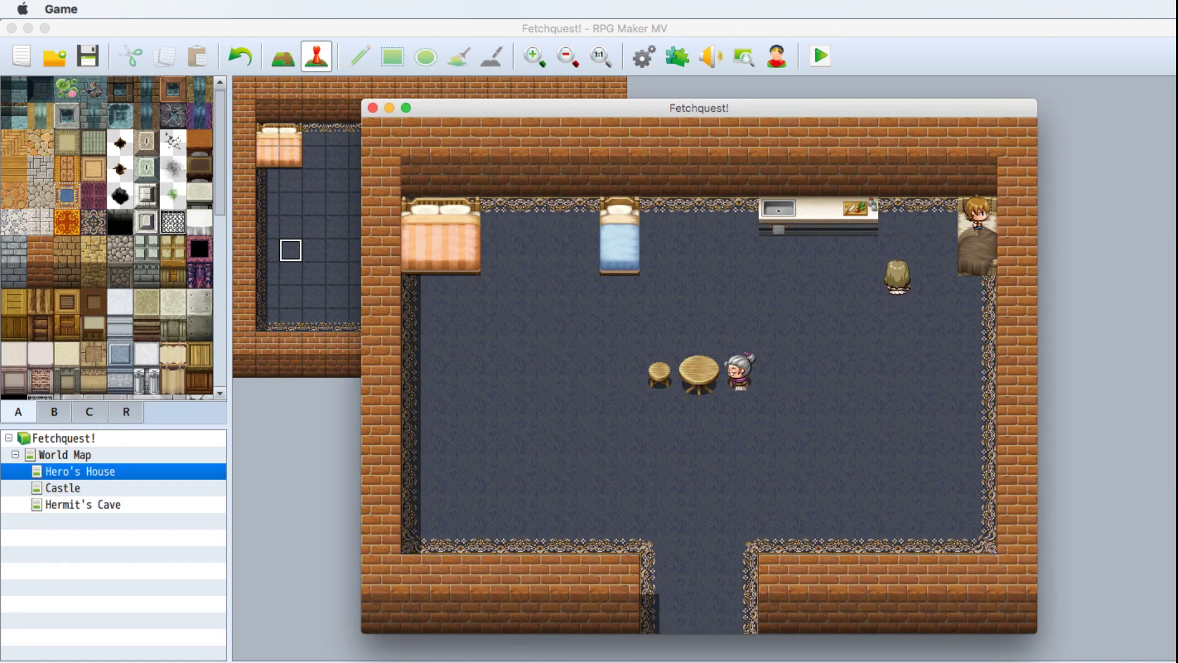
{"action": "key", "text": "Right"}
{"action": "key", "text": "Return"}
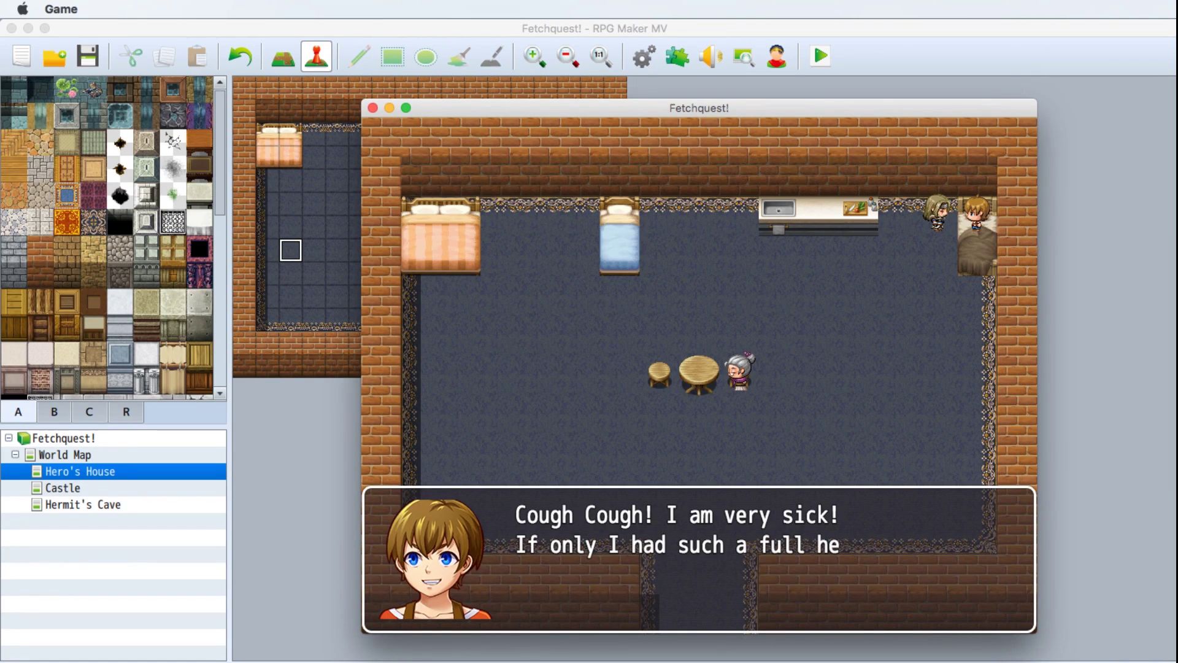
{"action": "key", "text": "Return"}
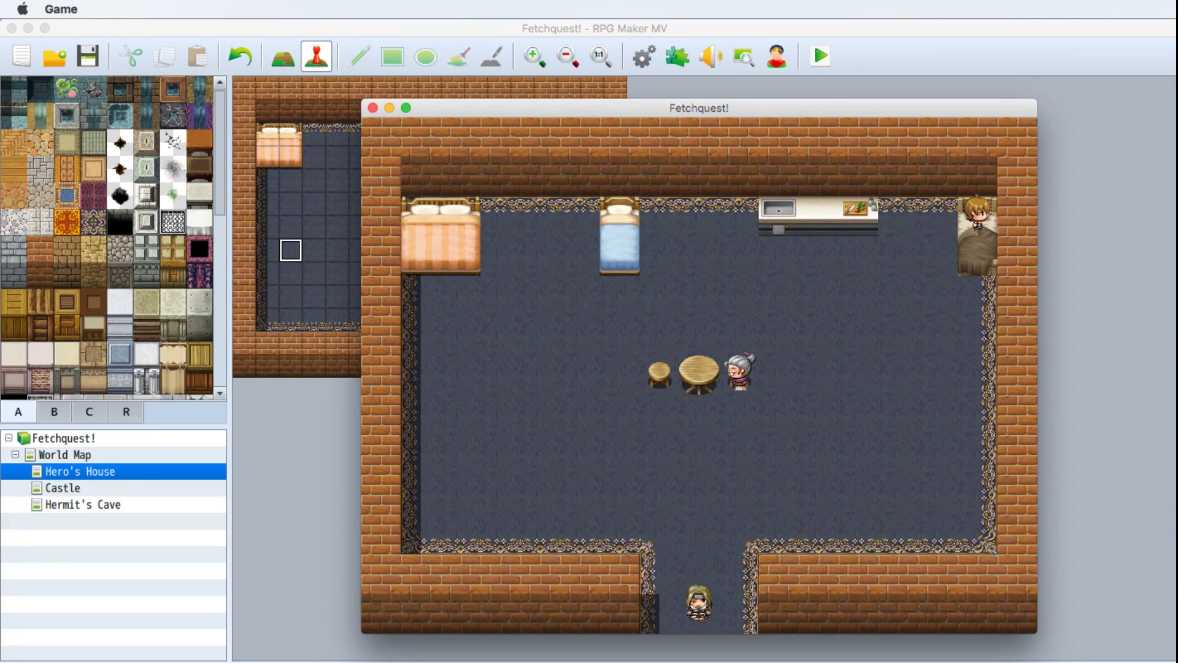
Leave the hero's house, walk to the castle, talk to the princess on the throne and dismiss her message.
{"action": "key", "text": "Down"}
{"action": "key", "text": "Left"}
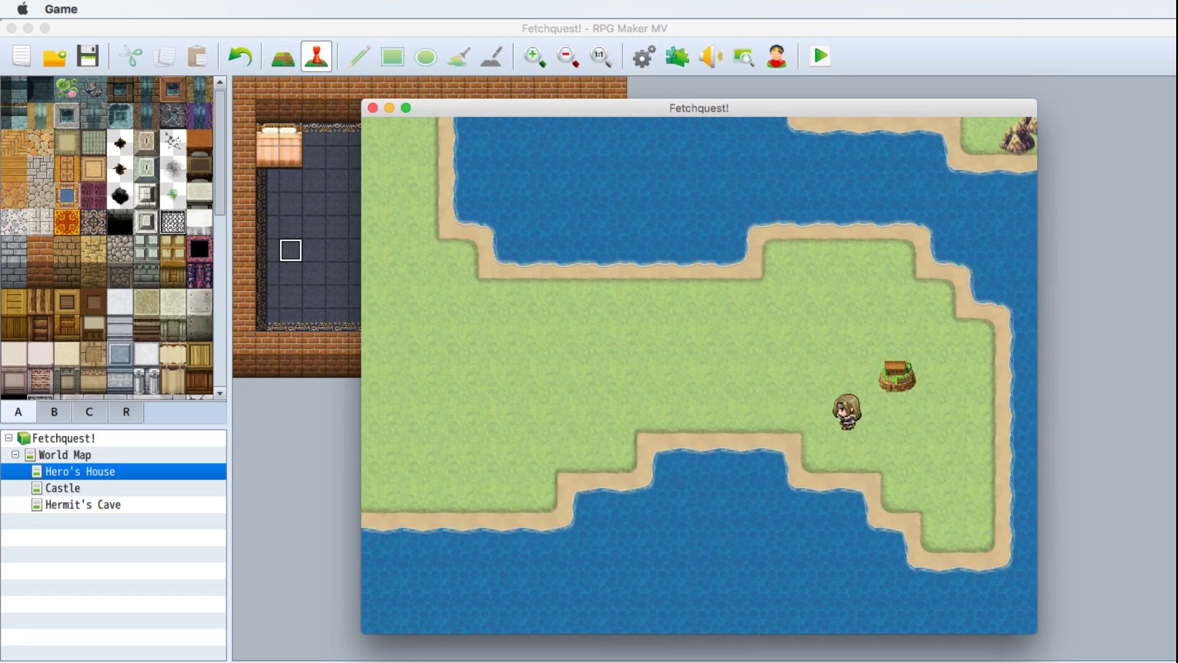
{"action": "key", "text": "Left"}
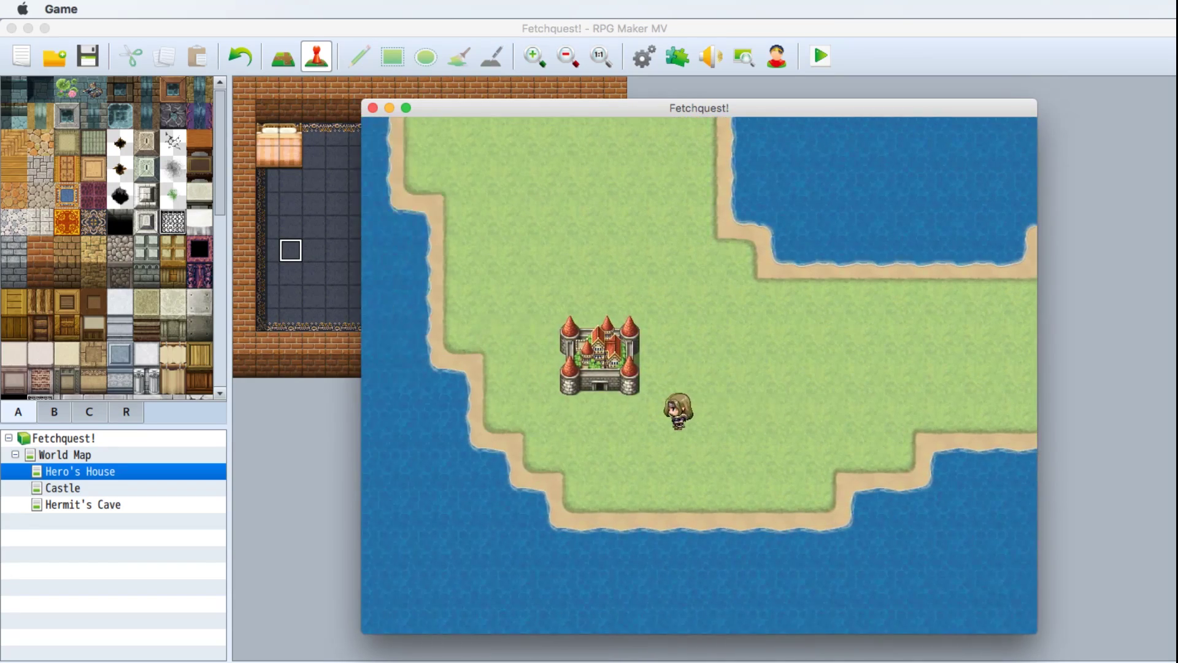
{"action": "key", "text": "Left"}
{"action": "key", "text": "Up"}
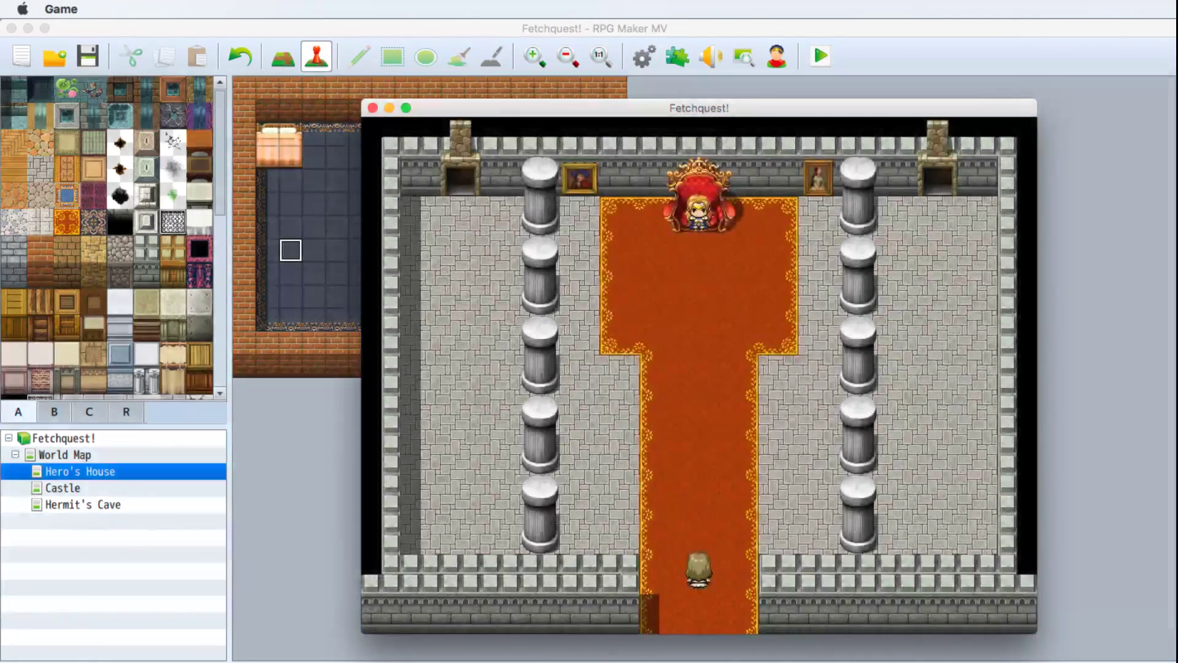
{"action": "key", "text": "Up"}
{"action": "key", "text": "Return"}
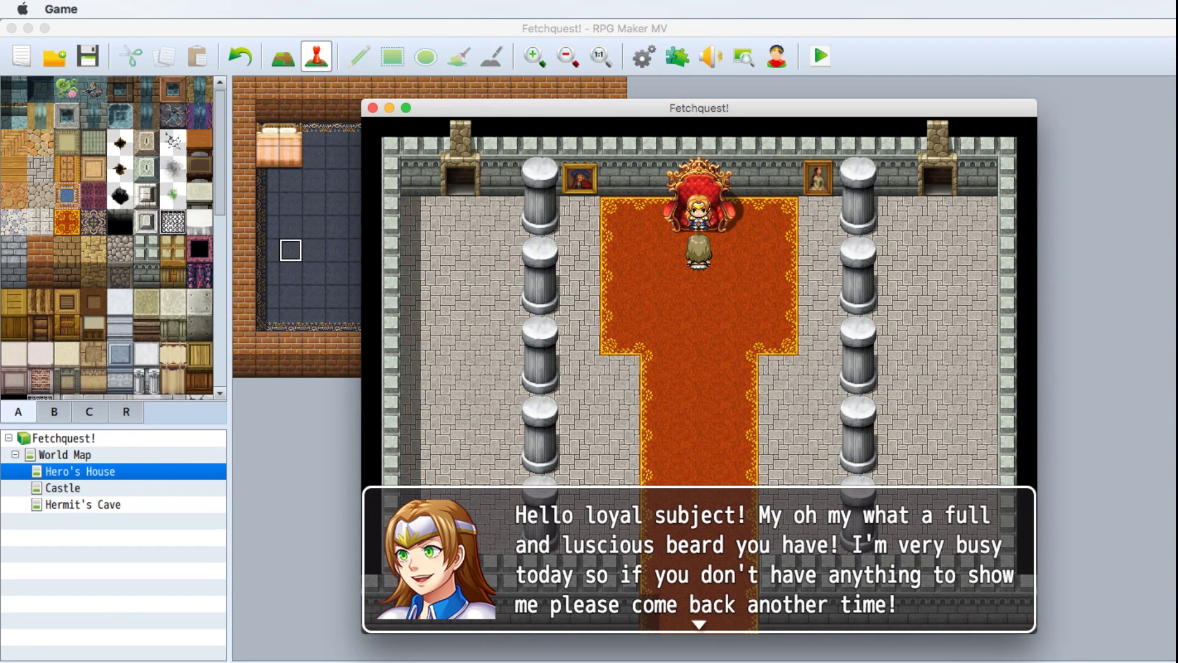
{"action": "key", "text": "Return"}
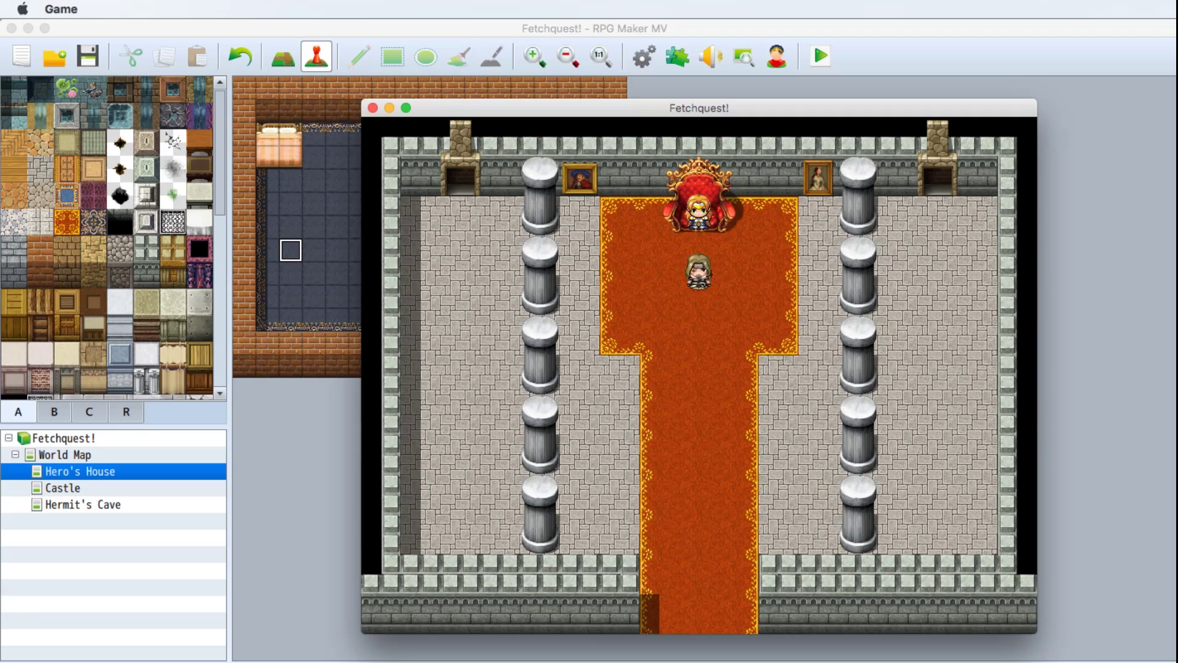
Leave the castle and travel across the world map into the hermit's cave.
{"action": "key", "text": "Down"}
{"action": "key", "text": "Down"}
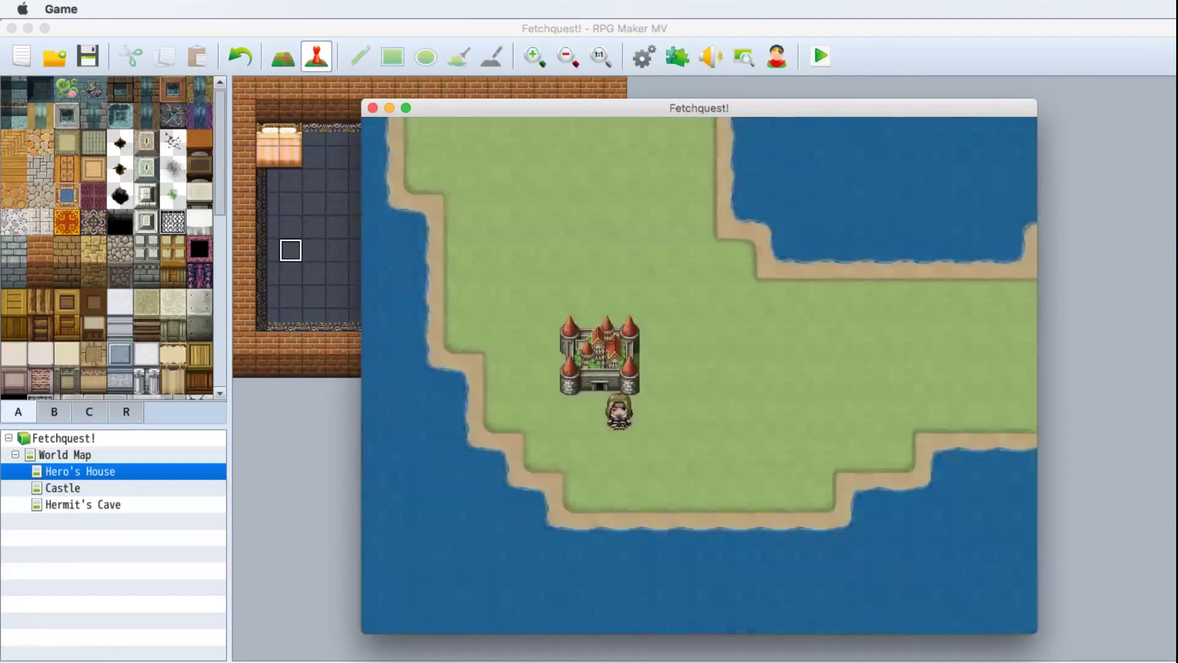
{"action": "key", "text": "Right"}
{"action": "key", "text": "Up"}
{"action": "key", "text": "Up"}
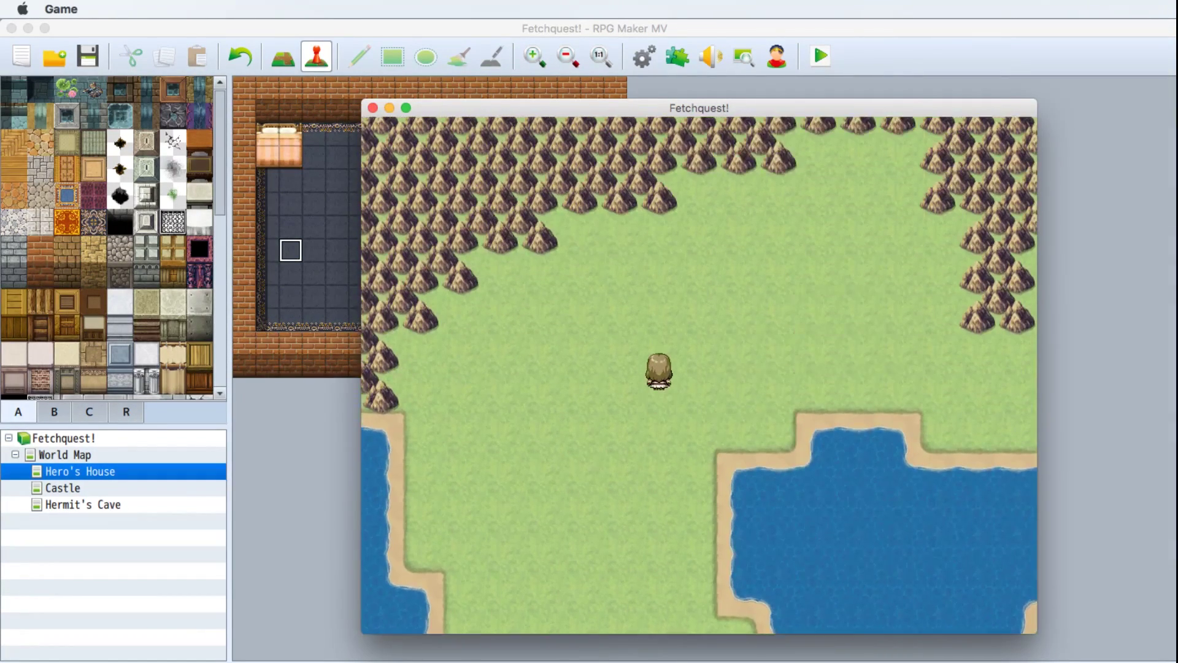
{"action": "key", "text": "Right"}
{"action": "key", "text": "Right"}
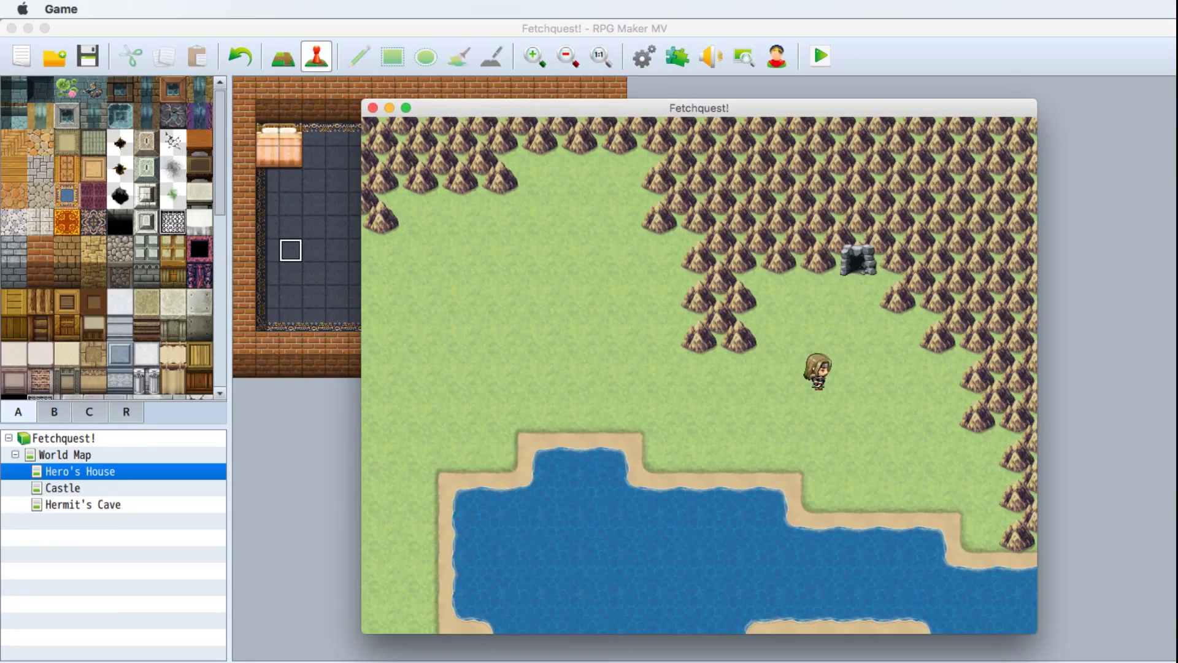
{"action": "key", "text": "Up"}
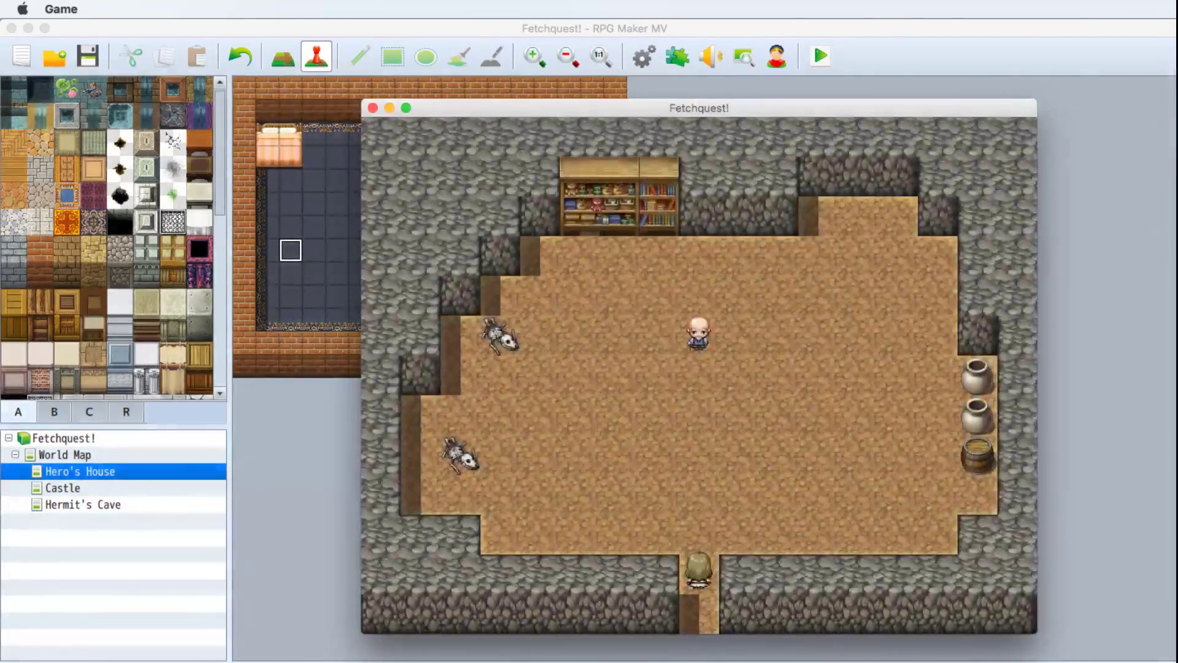
Talk to the hermit and advance through his dialogue to receive the recipe for the princess.
{"action": "key", "text": "Up"}
{"action": "key", "text": "Return"}
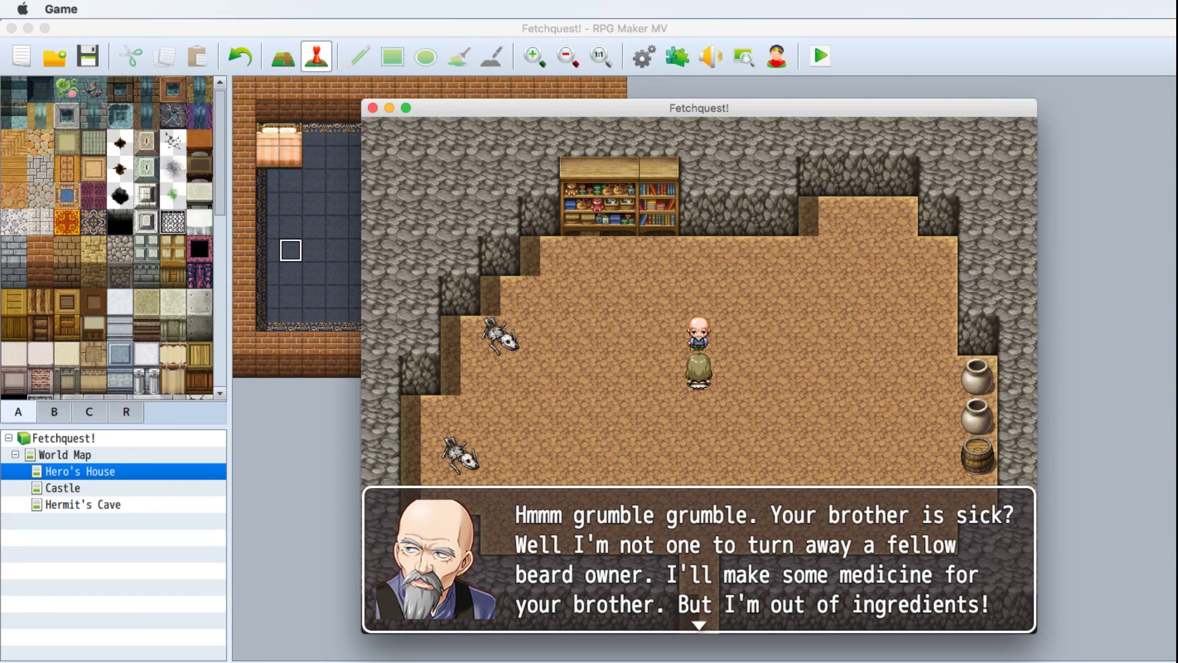
{"action": "key", "text": "Return"}
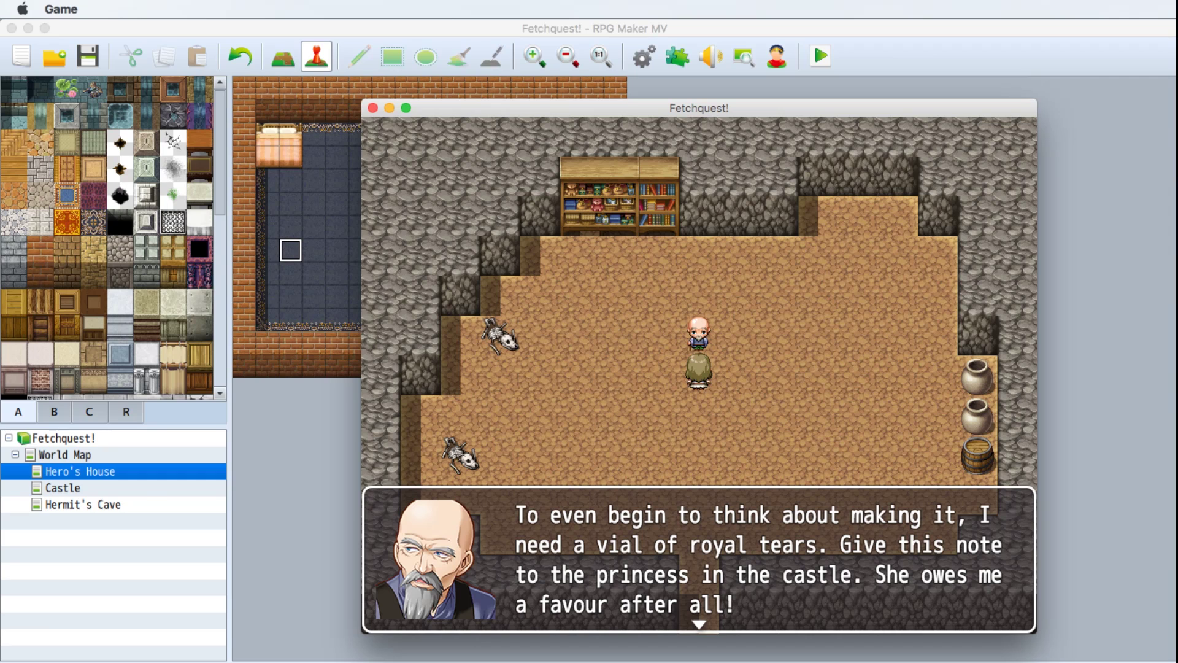
{"action": "key", "text": "Return"}
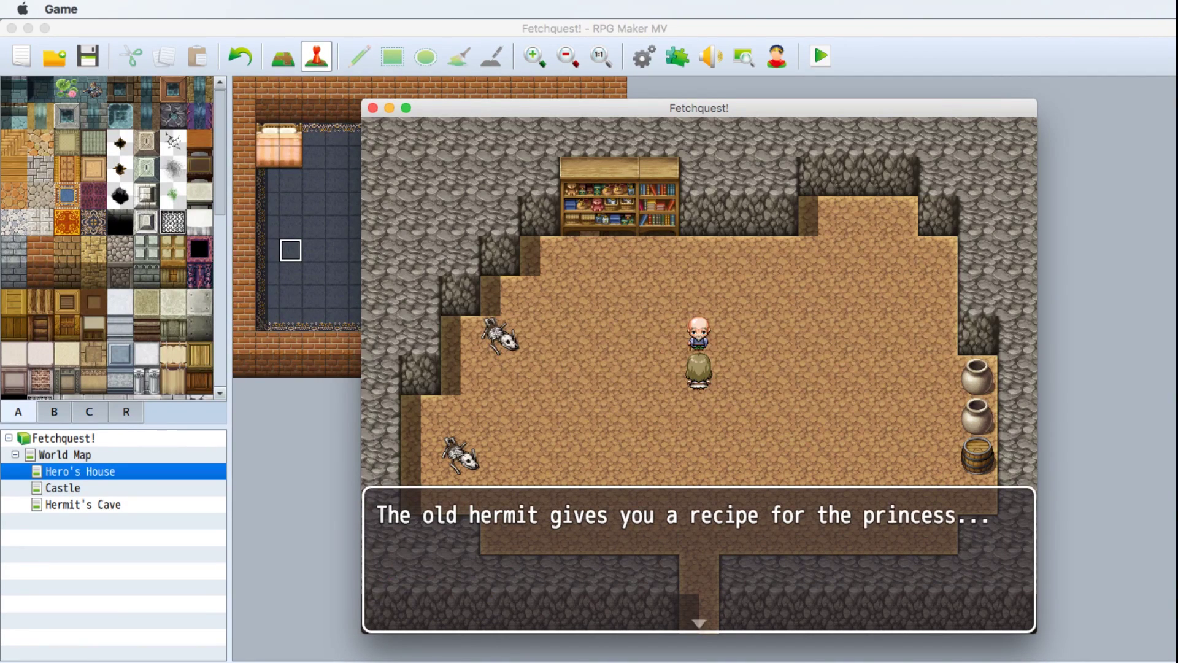
{"action": "key", "text": "Return"}
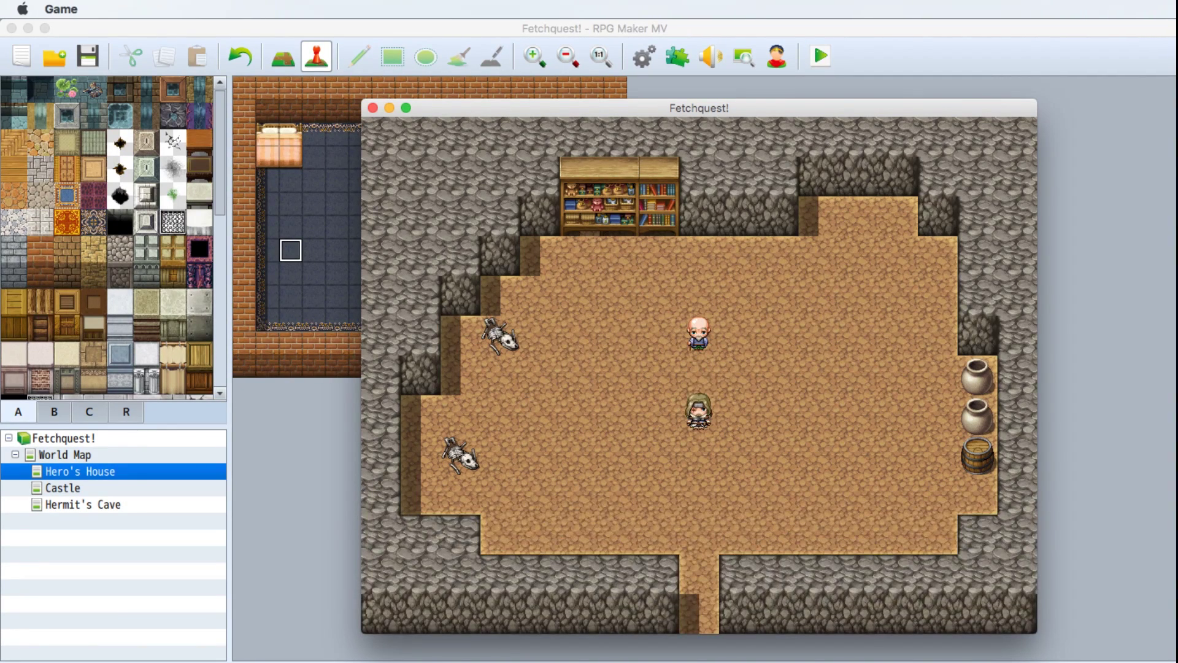
Check the item inventory for Hermit's Recipe and return to the game.
{"action": "key", "text": "Escape"}
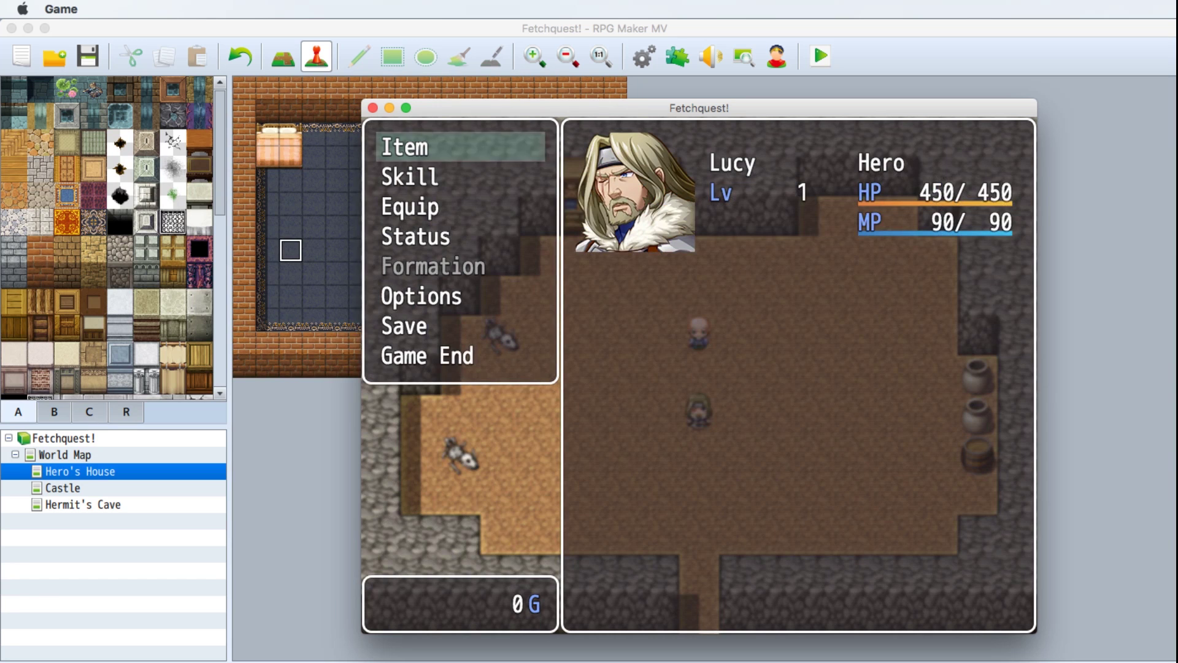
{"action": "key", "text": "Return"}
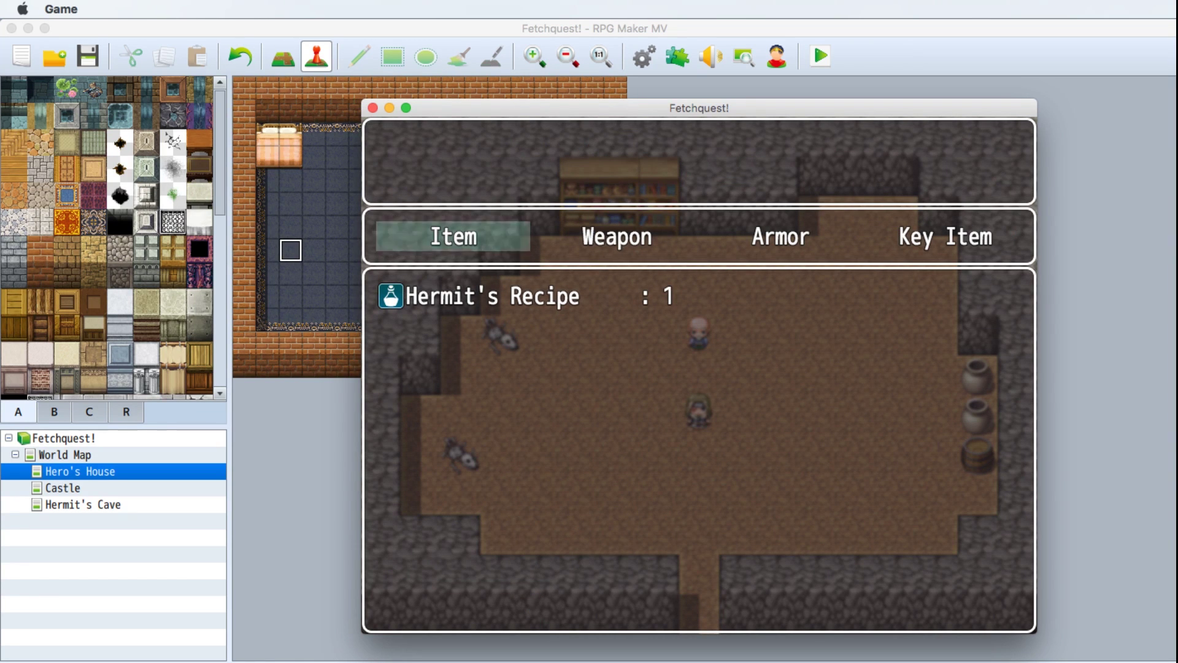
{"action": "key", "text": "Escape"}
{"action": "key", "text": "Escape"}
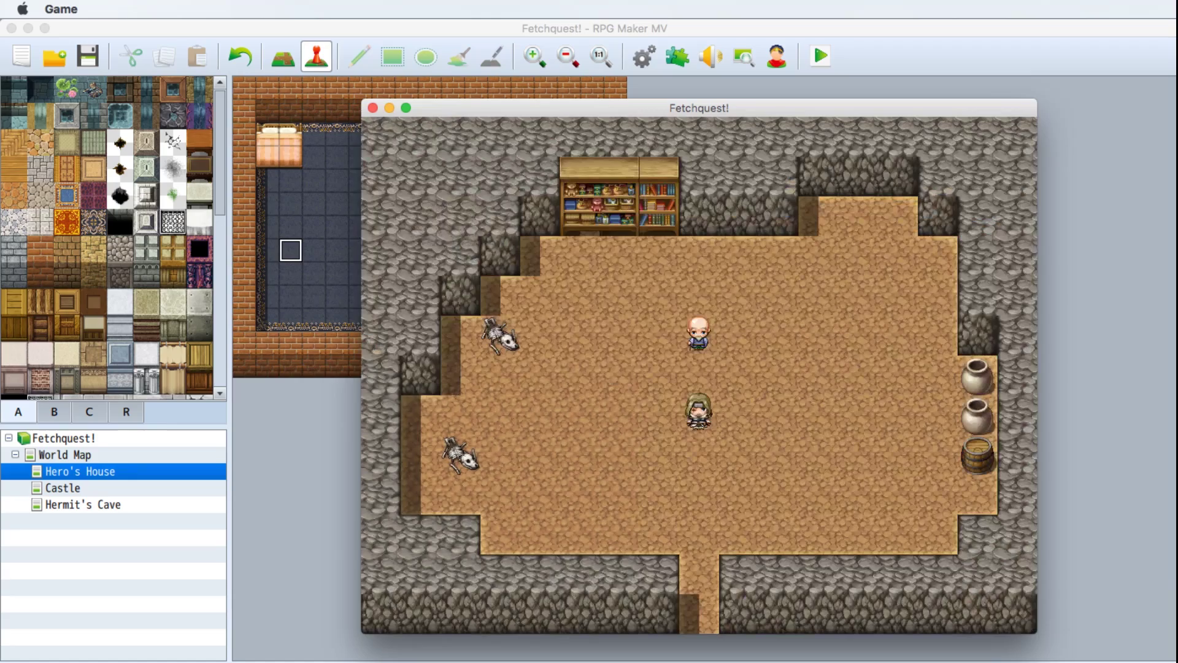
Leave the hermit's cave and travel back into the castle's throne room.
{"action": "key", "text": "Down"}
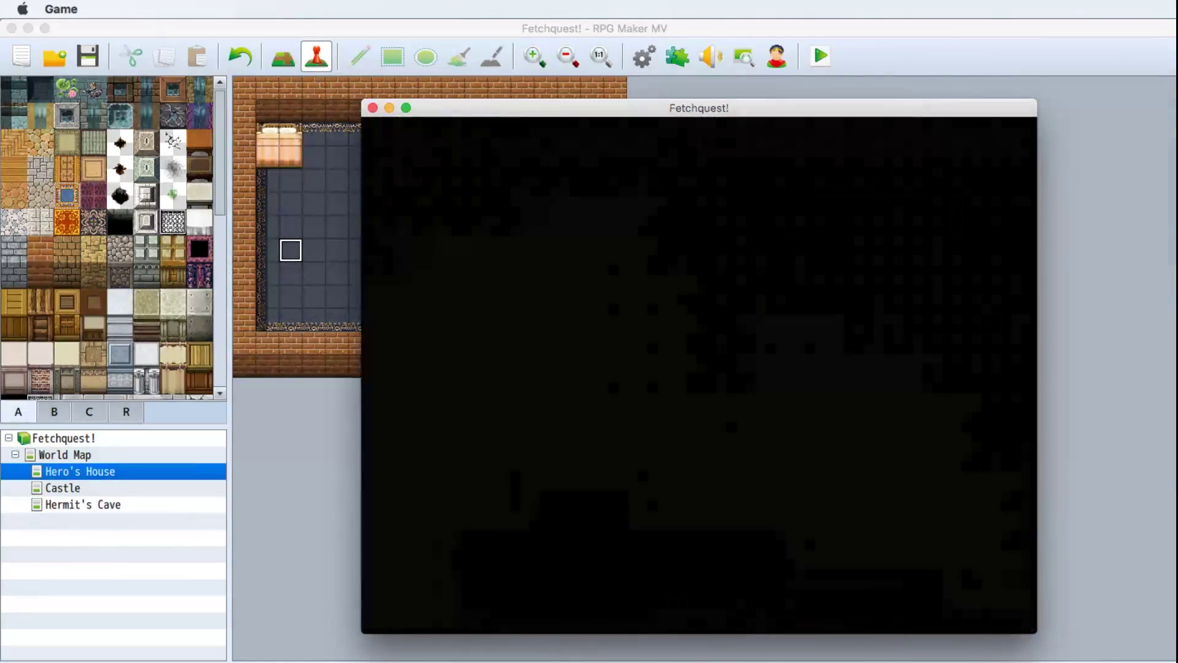
{"action": "key", "text": "Down"}
{"action": "key", "text": "Left"}
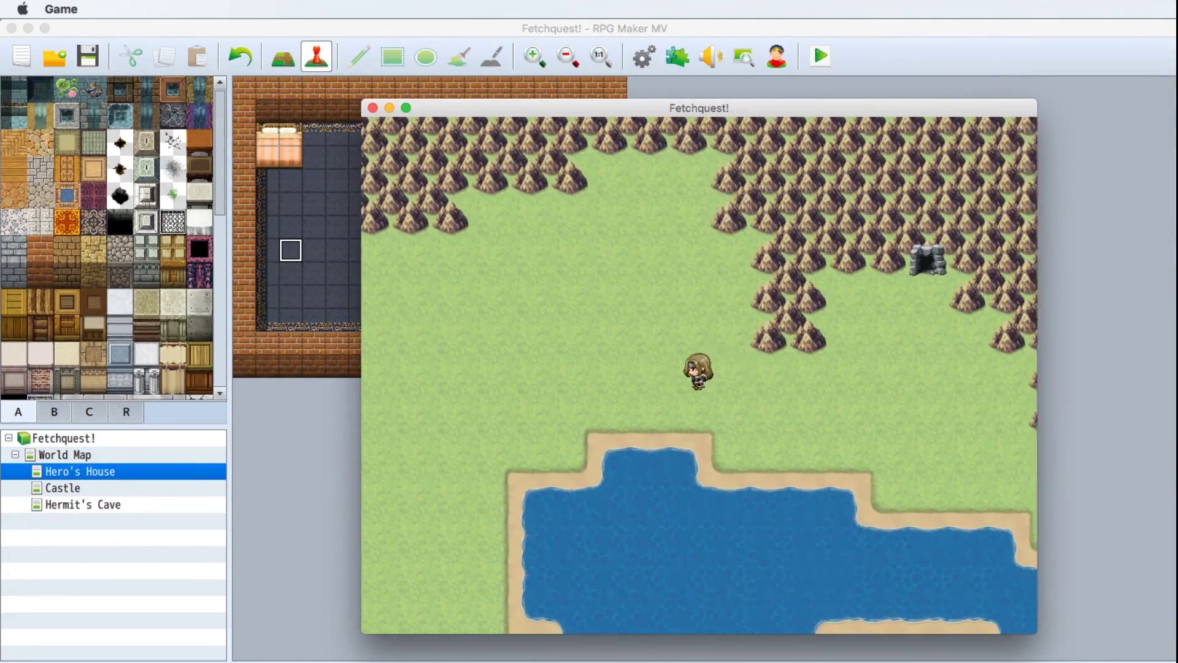
{"action": "key", "text": "Down"}
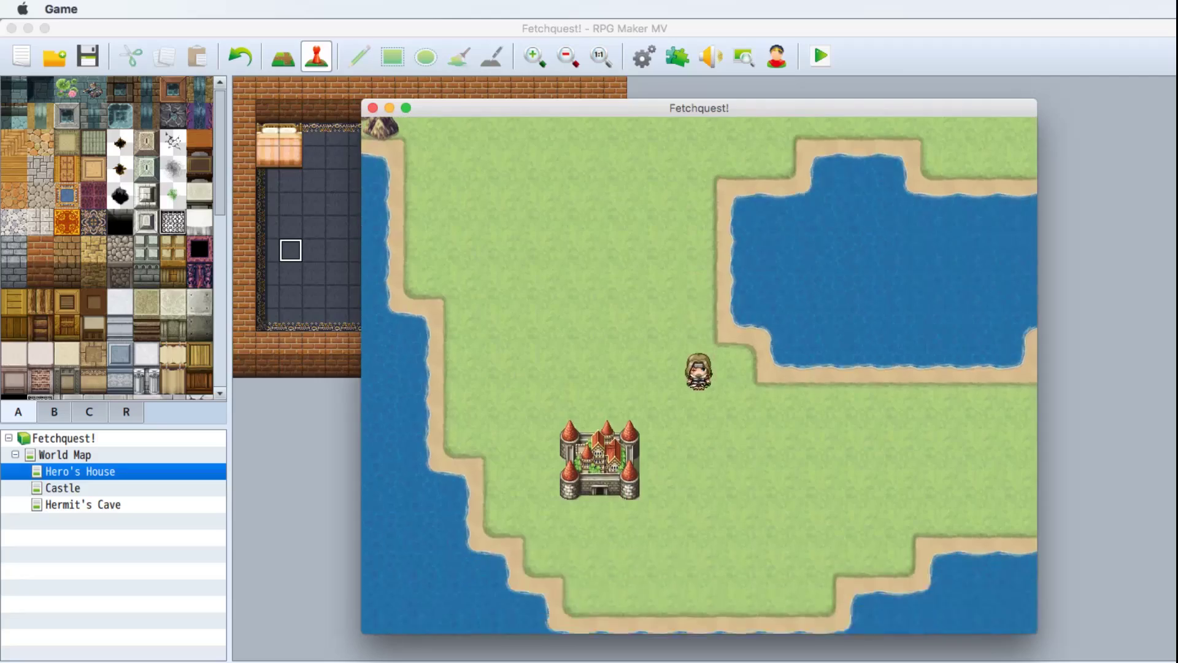
{"action": "key", "text": "Left"}
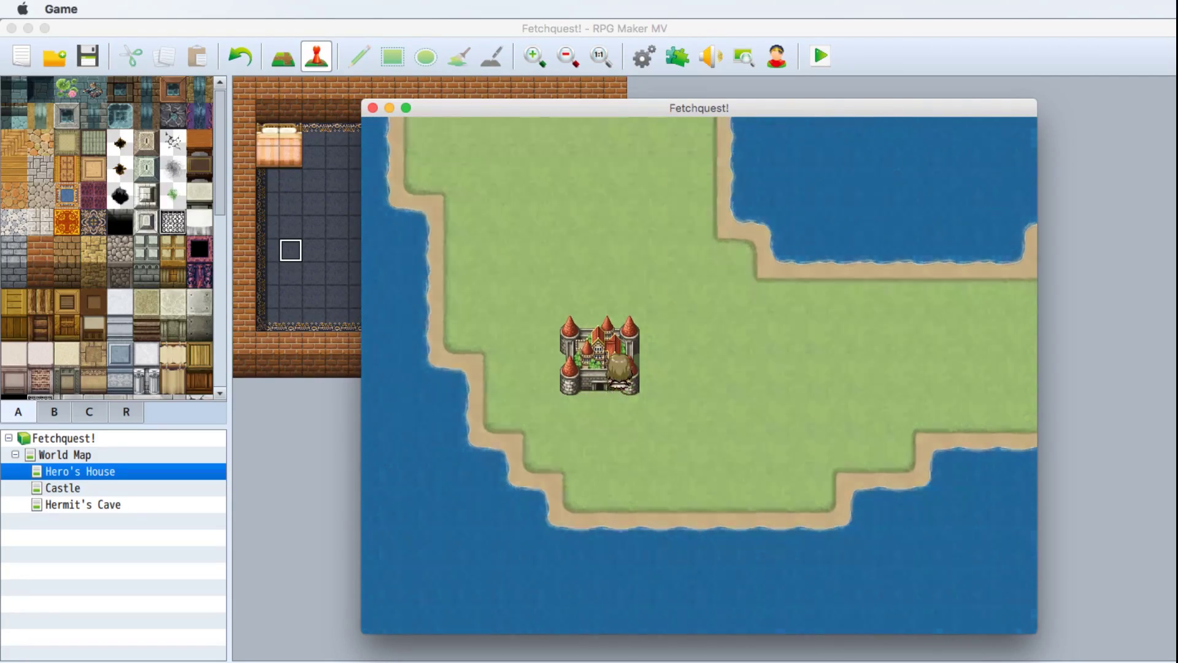
{"action": "key", "text": "Up"}
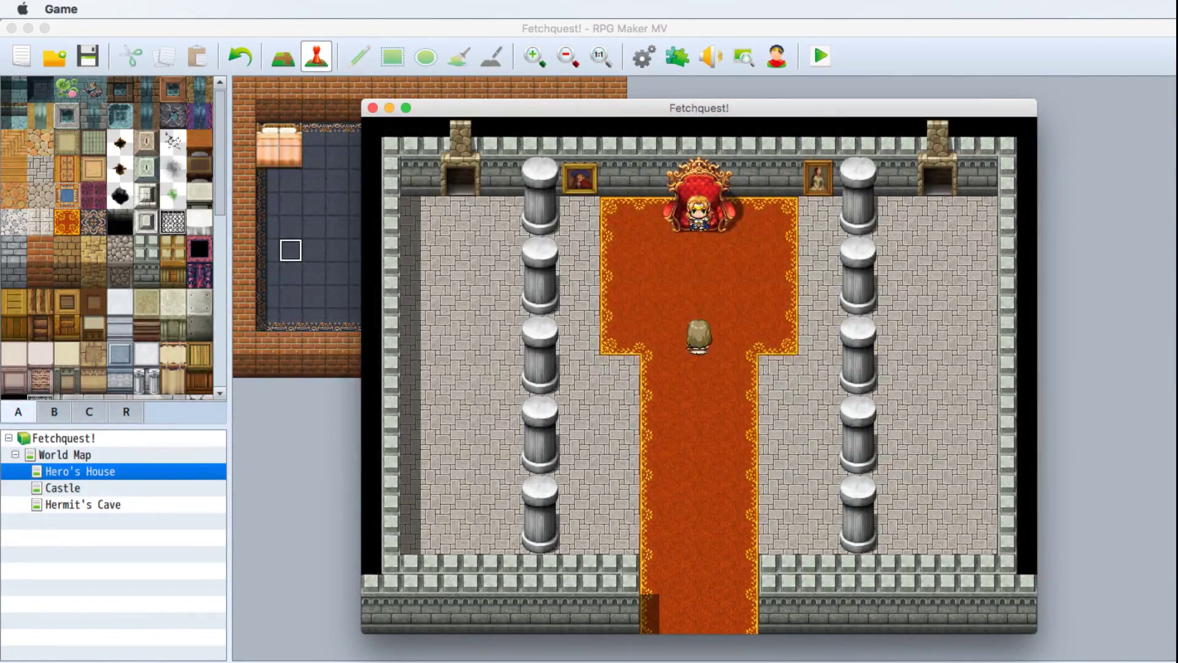
Talk to the princess while carrying the recipe and advance through her messages to receive the vial of tears.
{"action": "key", "text": "Return"}
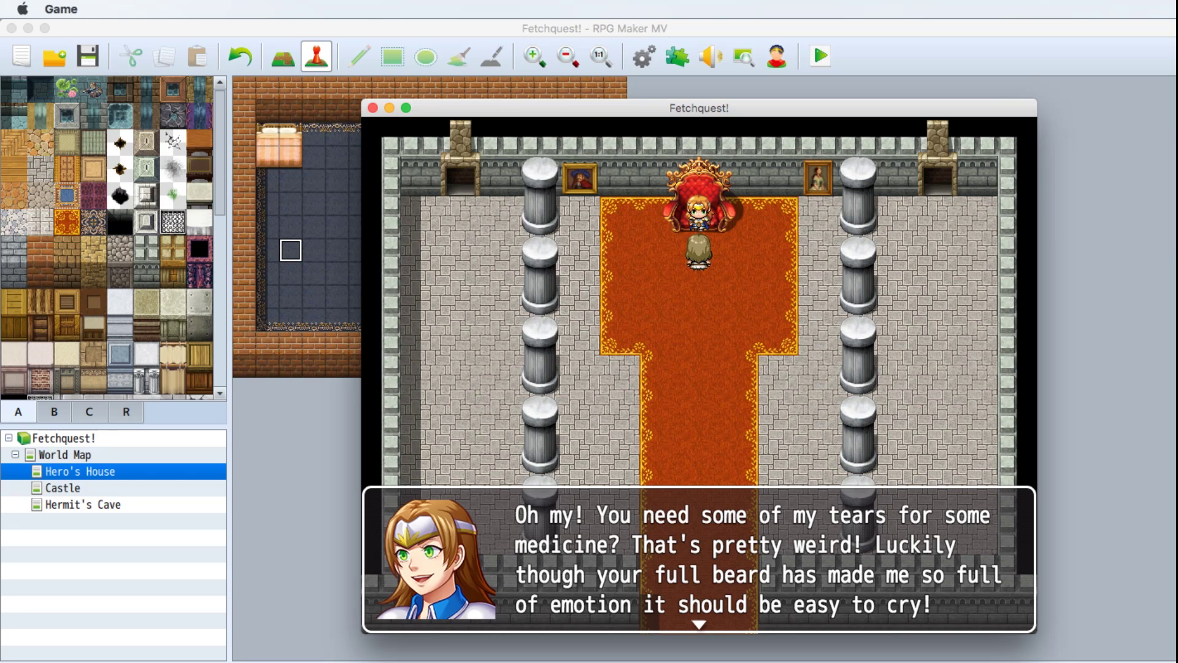
{"action": "key", "text": "Return"}
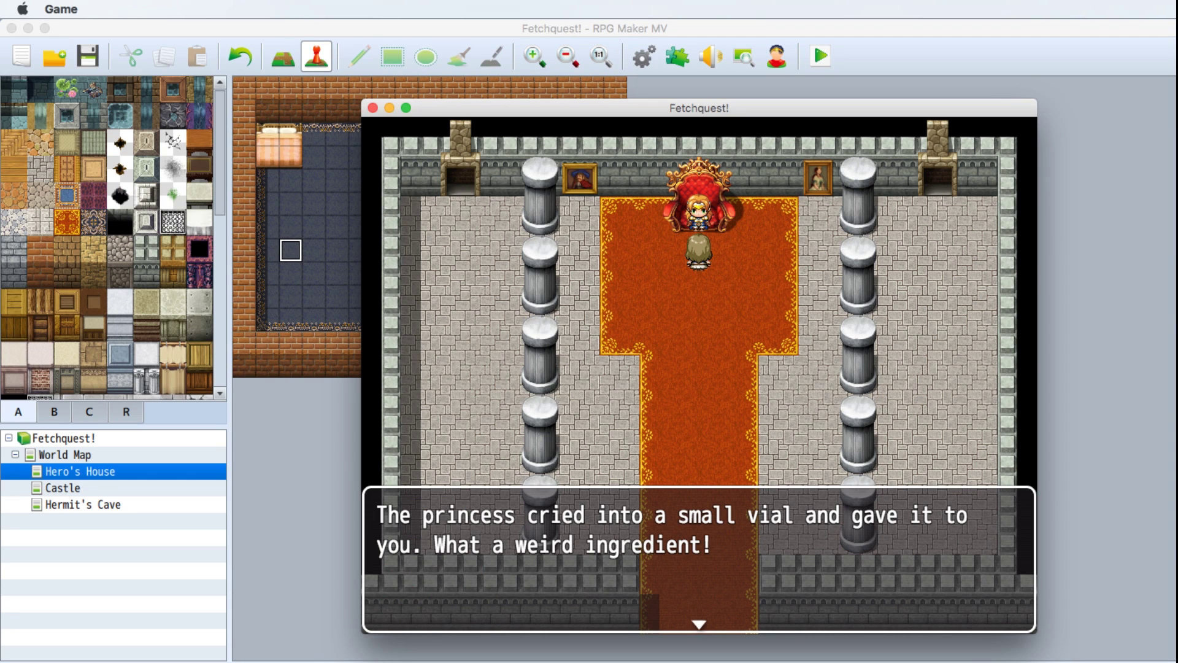
{"action": "key", "text": "Return"}
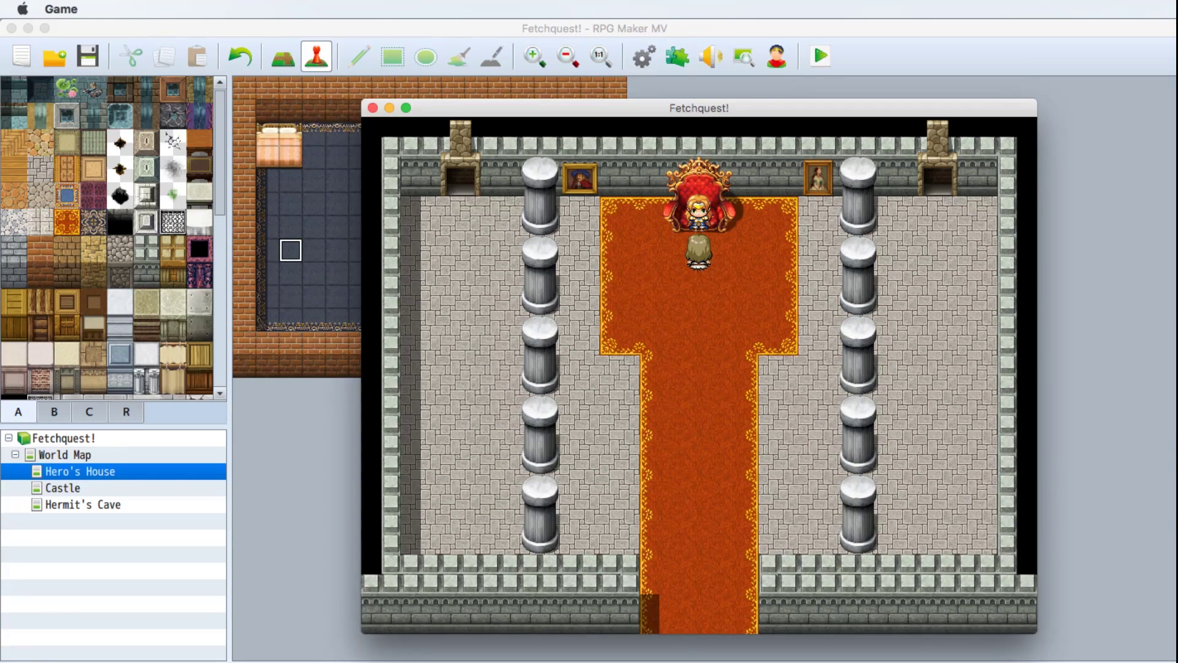
Check the item inventory for Royal Tears and return to the game.
{"action": "key", "text": "Escape"}
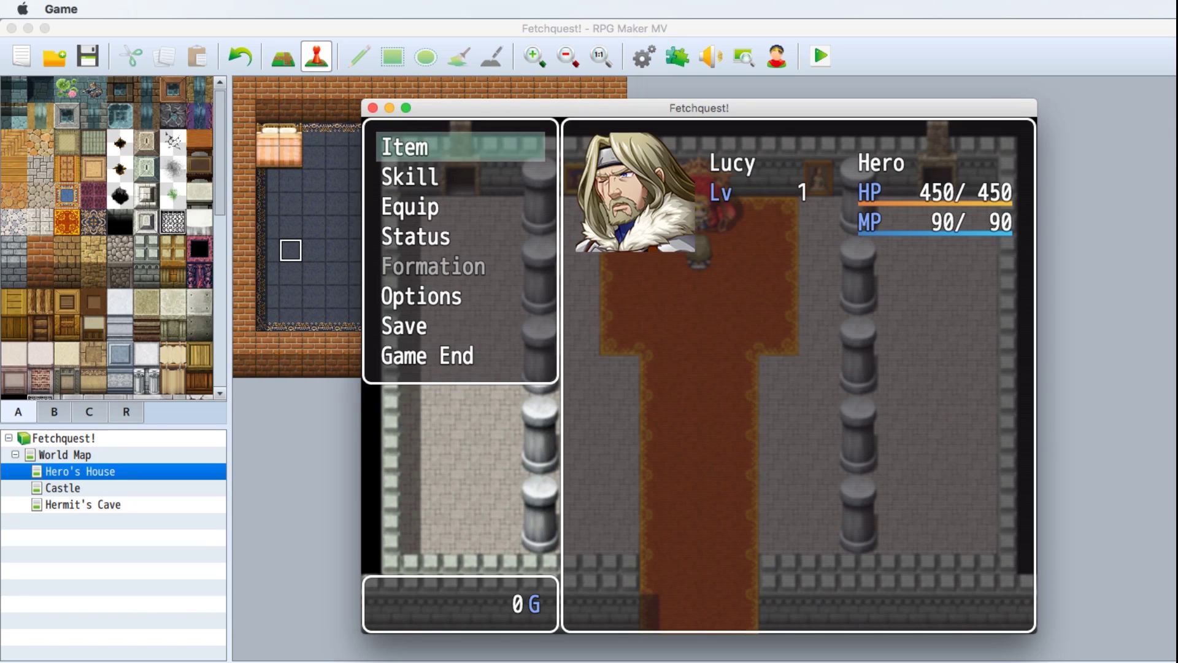
{"action": "key", "text": "Return"}
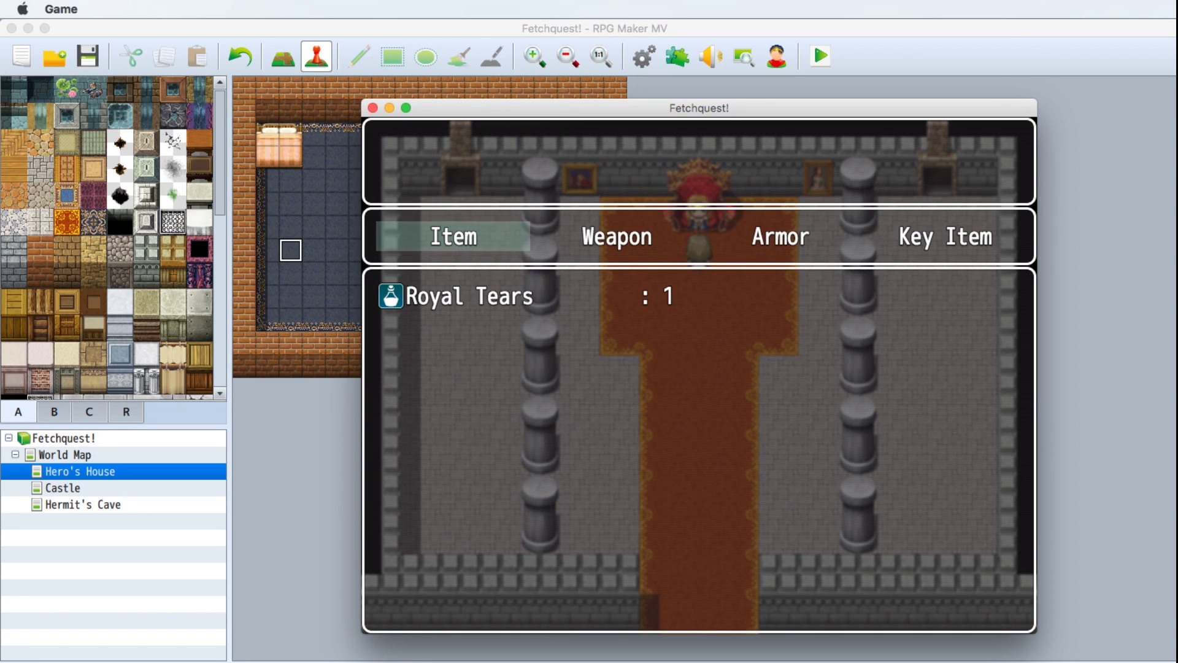
{"action": "key", "text": "Escape"}
{"action": "key", "text": "Escape"}
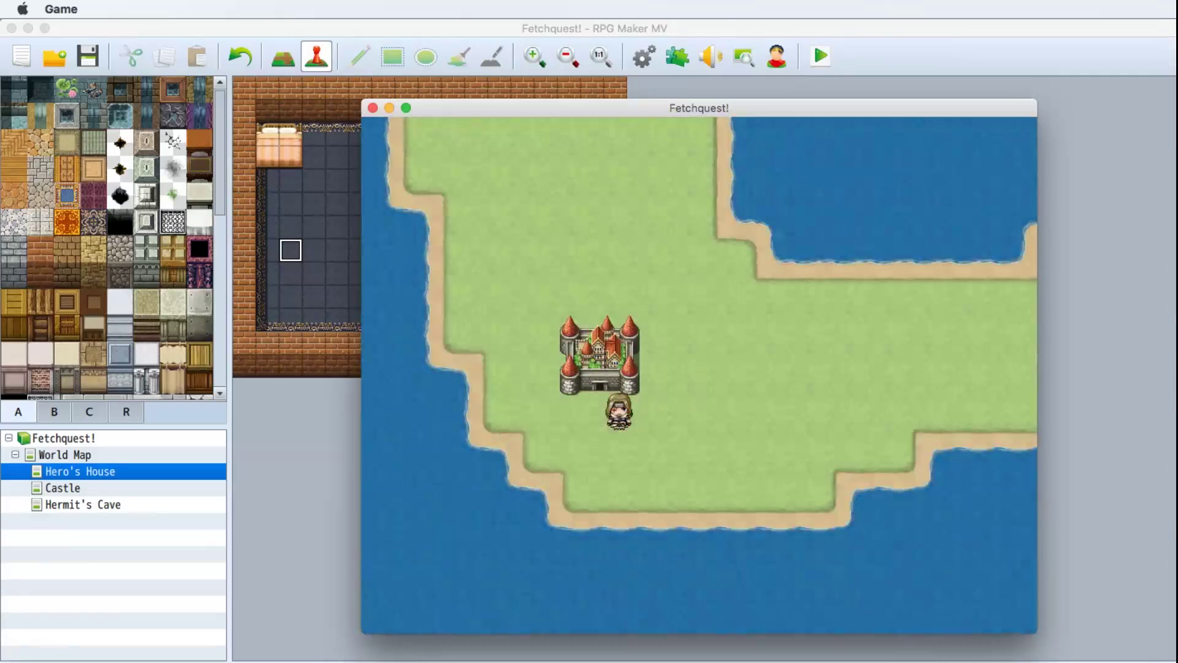
Carry the royal tears from the castle back across the world map into the hermit's cave.
{"action": "key", "text": "Right"}
{"action": "key", "text": "Up"}
{"action": "key", "text": "Up"}
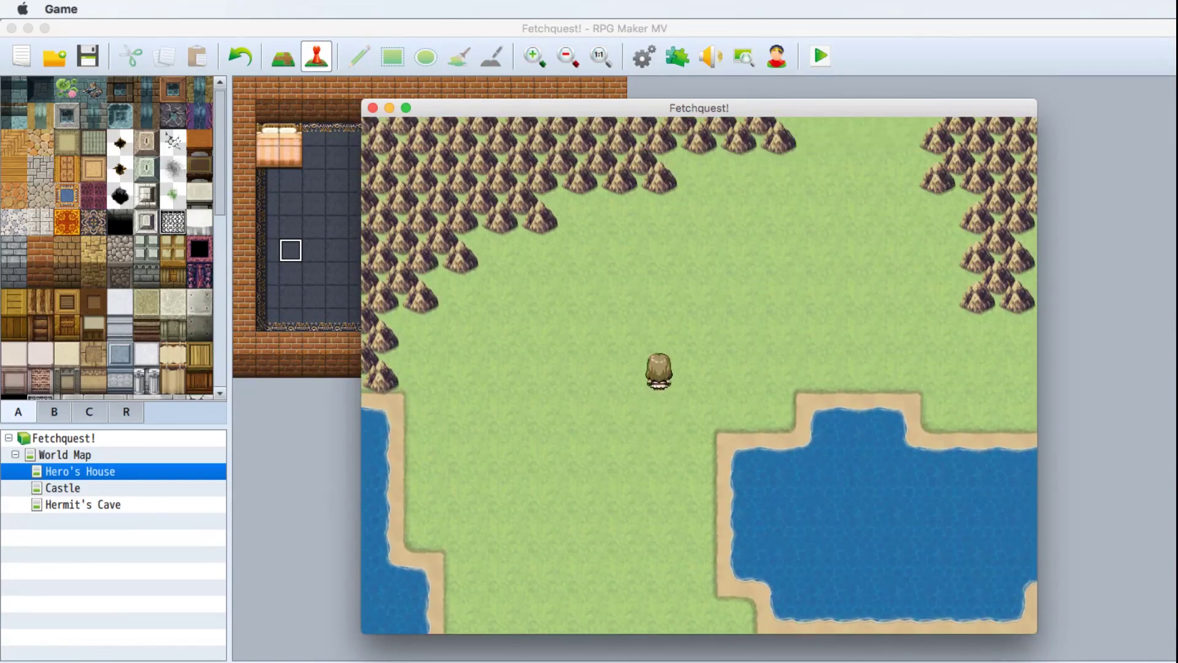
{"action": "key", "text": "Right"}
{"action": "key", "text": "Left"}
{"action": "key", "text": "Right"}
{"action": "key", "text": "Up"}
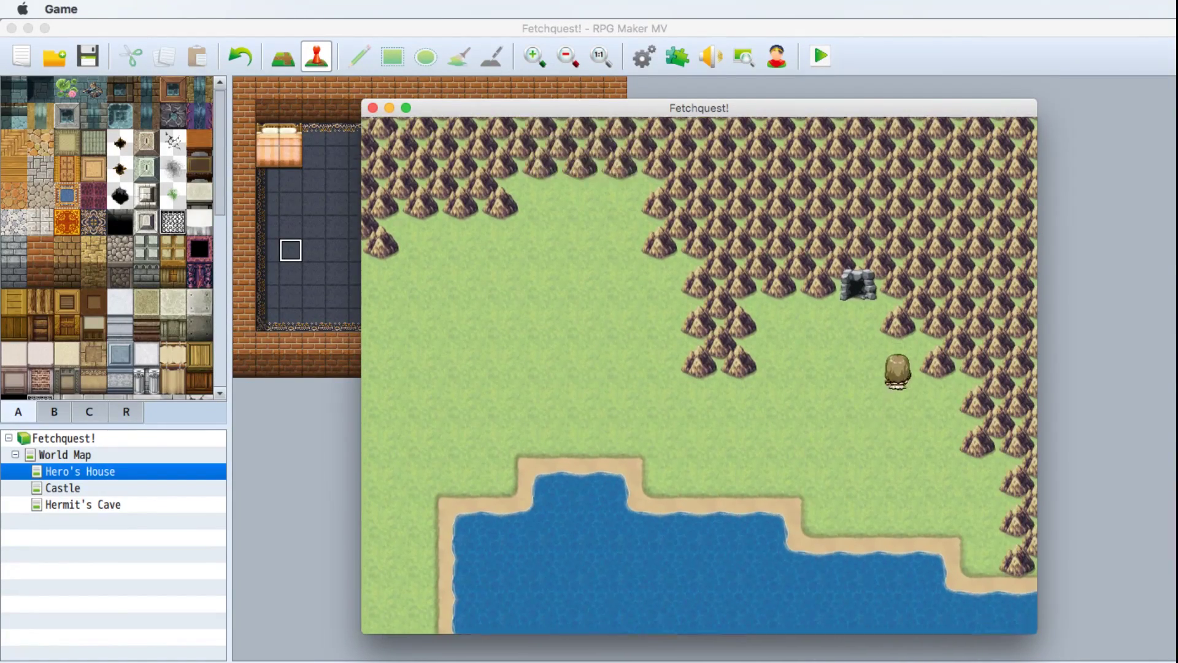
{"action": "key", "text": "Left"}
{"action": "key", "text": "Up"}
{"action": "key", "text": "Up"}
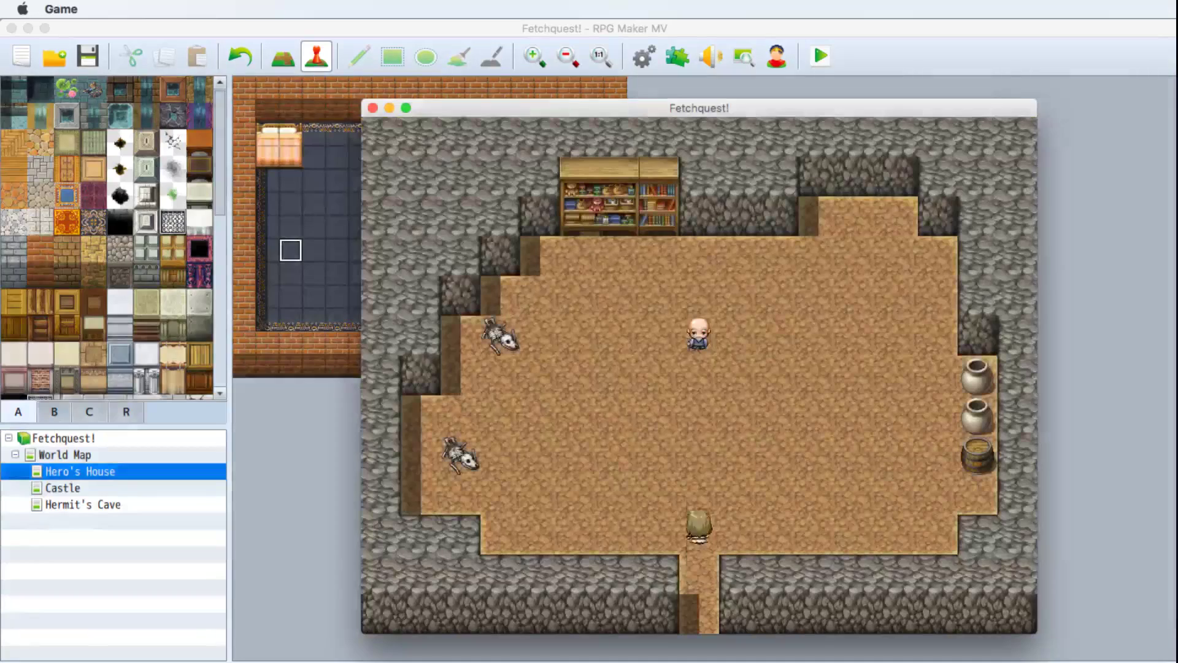
Talk to the hermit while carrying the tears and advance through all his messages to receive the medicine.
{"action": "key", "text": "Return"}
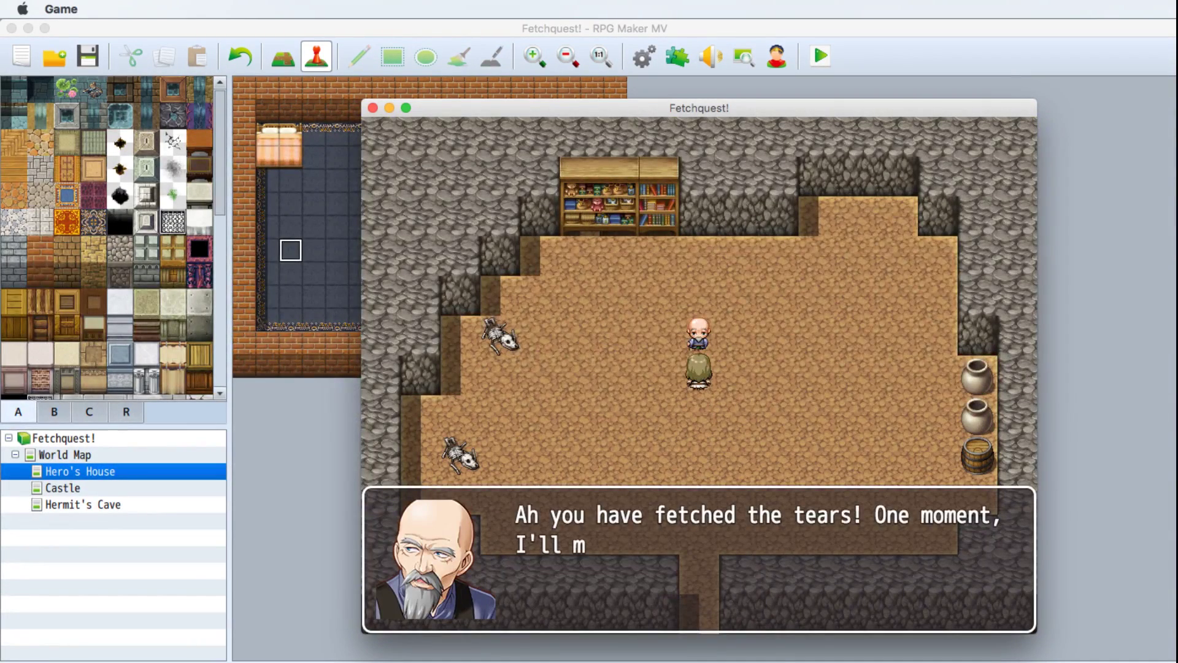
{"action": "key", "text": "Return"}
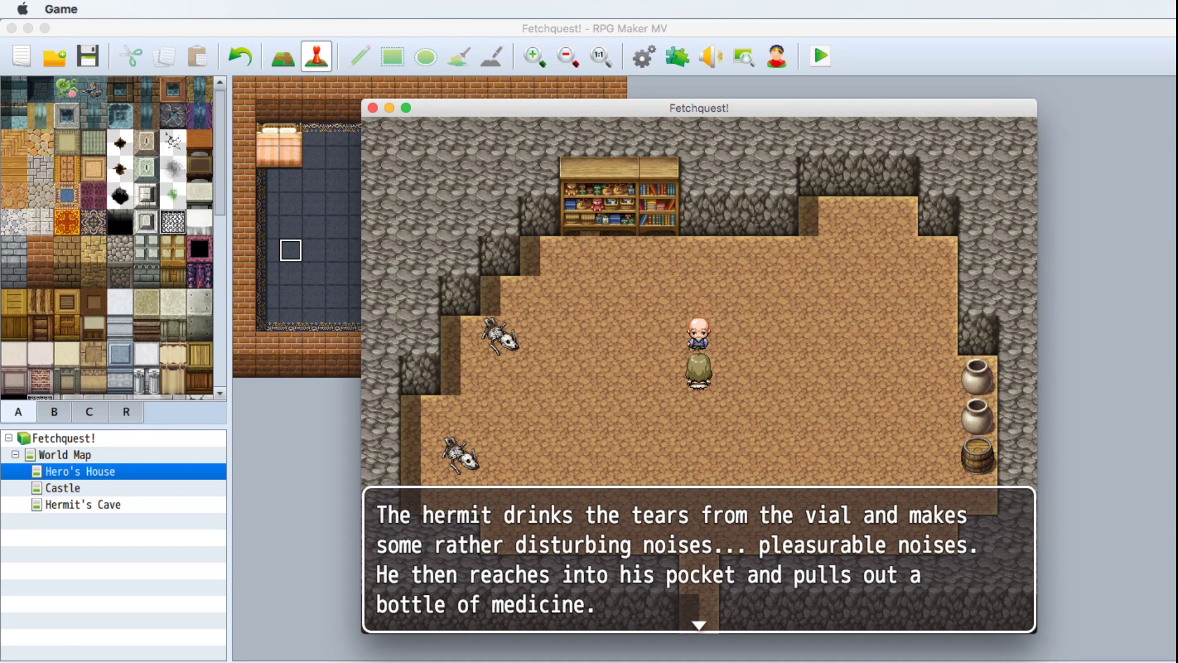
{"action": "key", "text": "Return"}
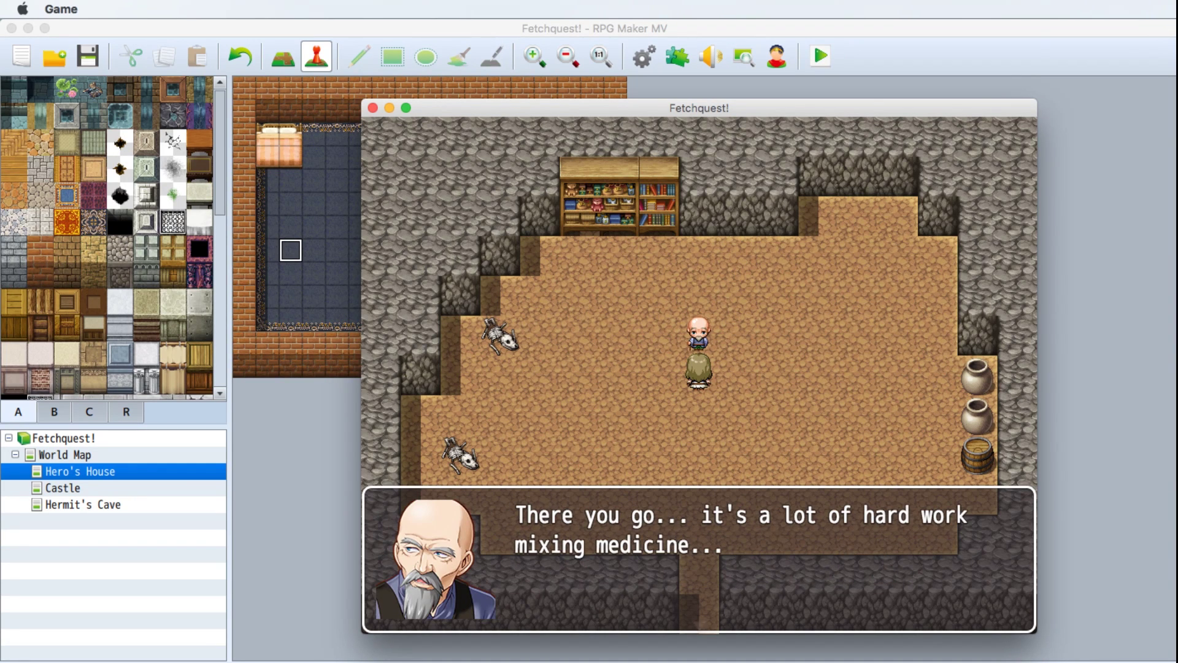
{"action": "key", "text": "Return"}
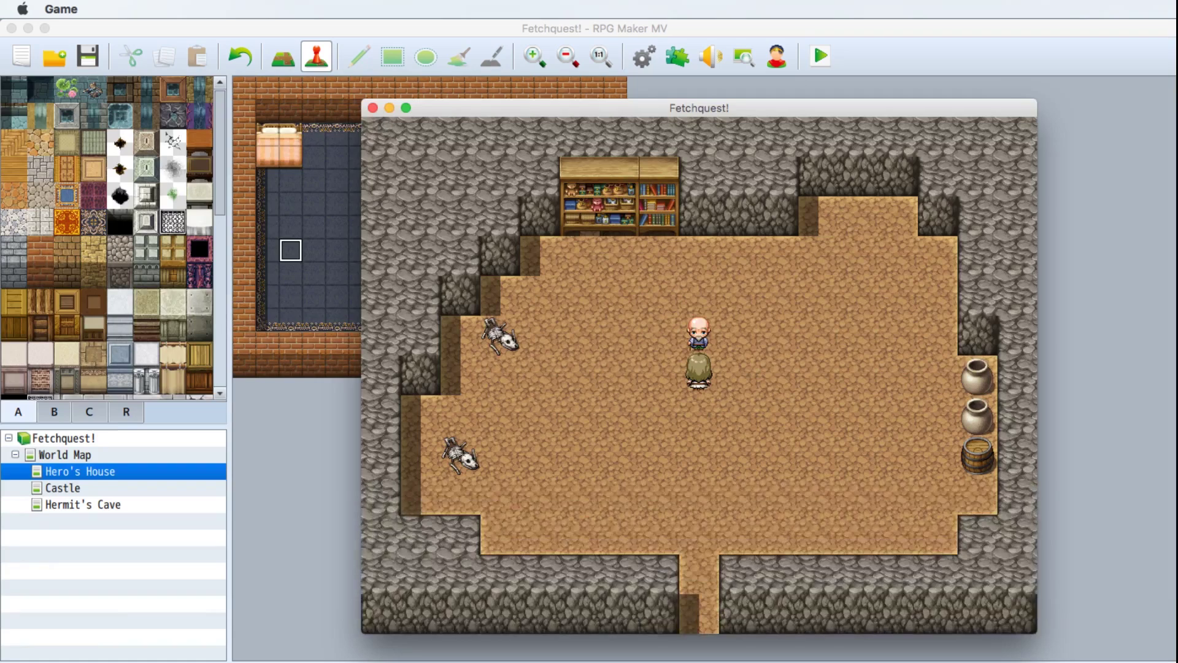
Check the item inventory for the Medicine and return to the game.
{"action": "key", "text": "Escape"}
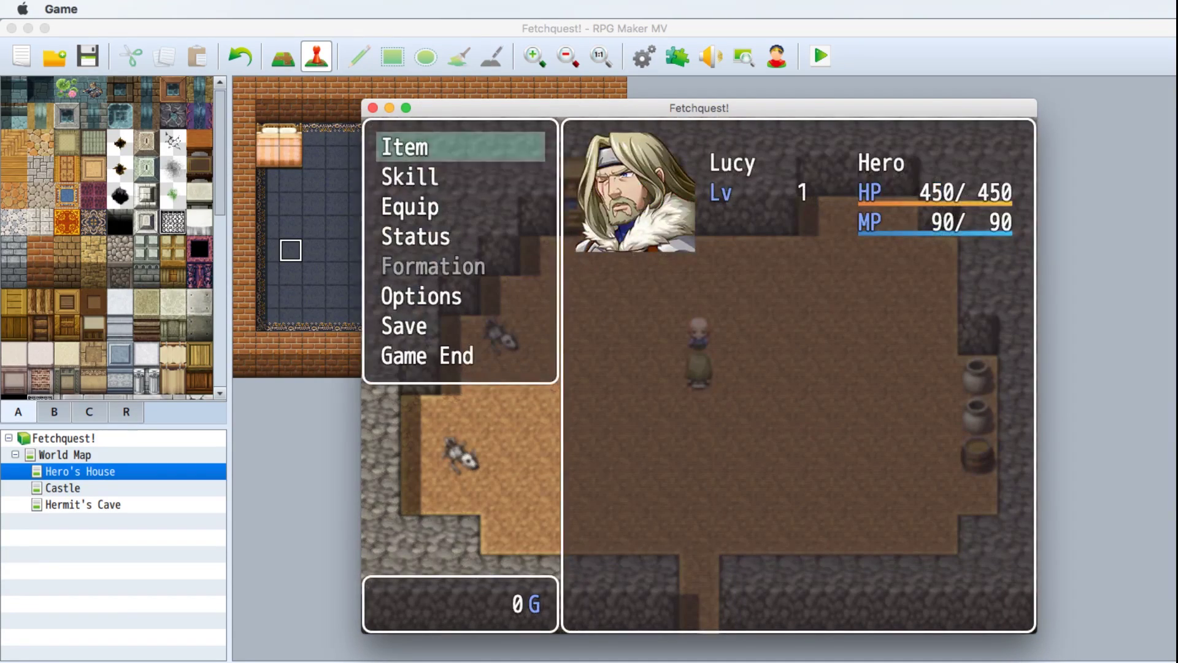
{"action": "key", "text": "Return"}
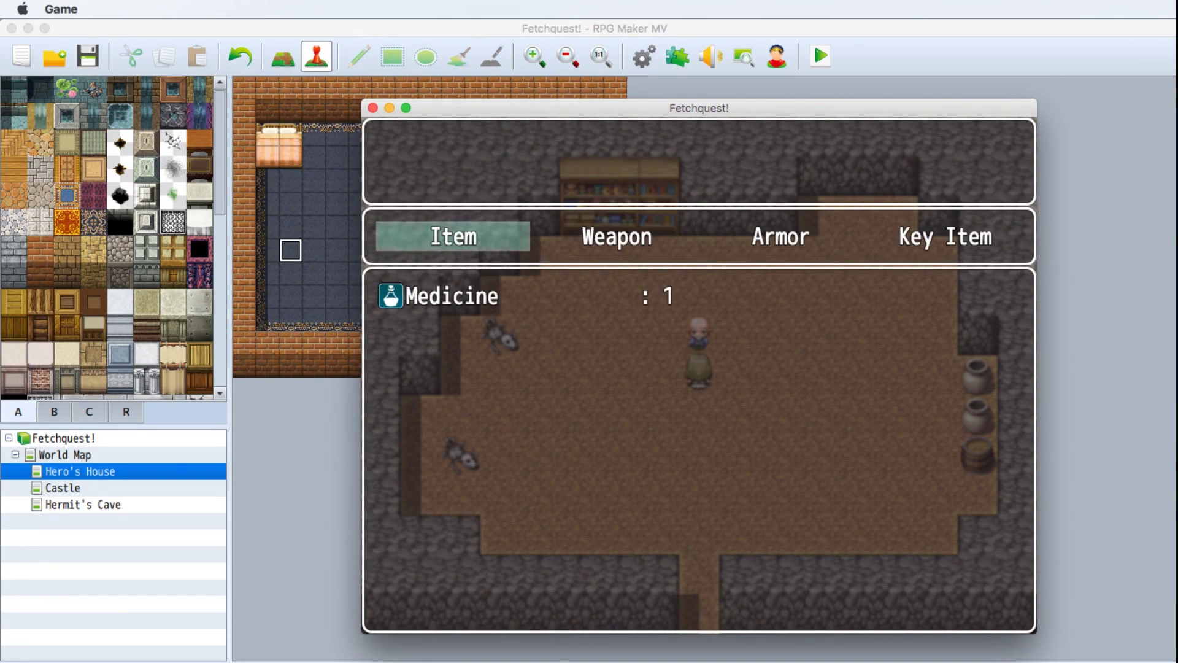
{"action": "key", "text": "Escape"}
{"action": "key", "text": "Escape"}
Talk to the hermit again while carrying the medicine, dismiss his message and leave the cave.
{"action": "key", "text": "Return"}
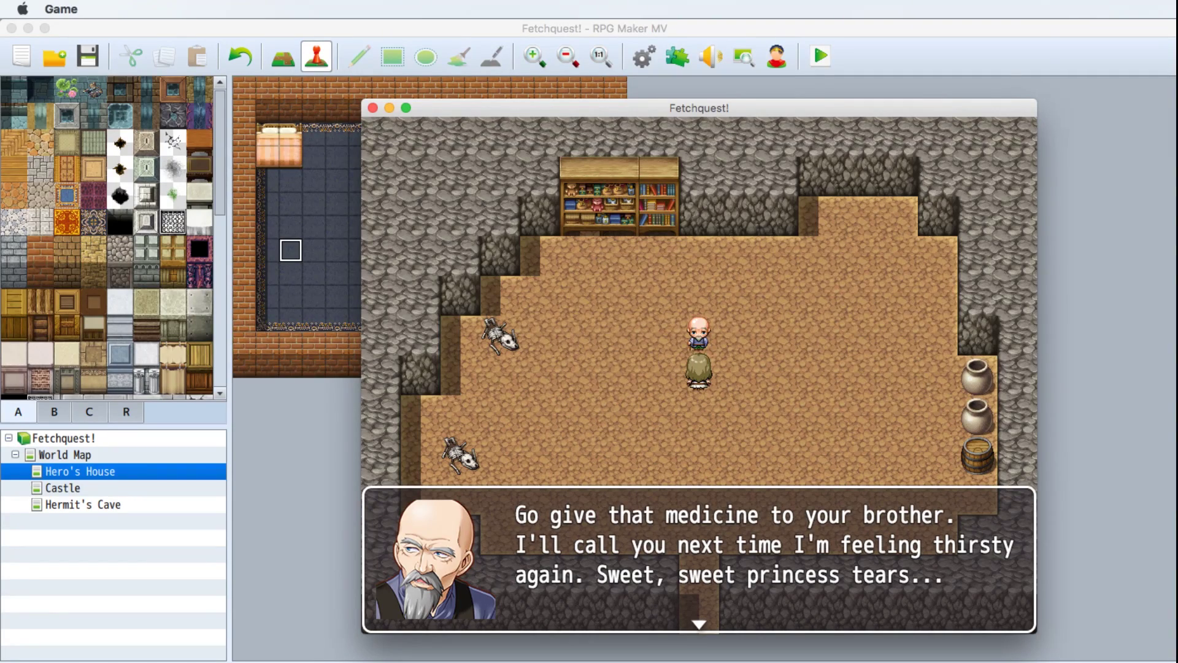
{"action": "key", "text": "Return"}
{"action": "key", "text": "Down"}
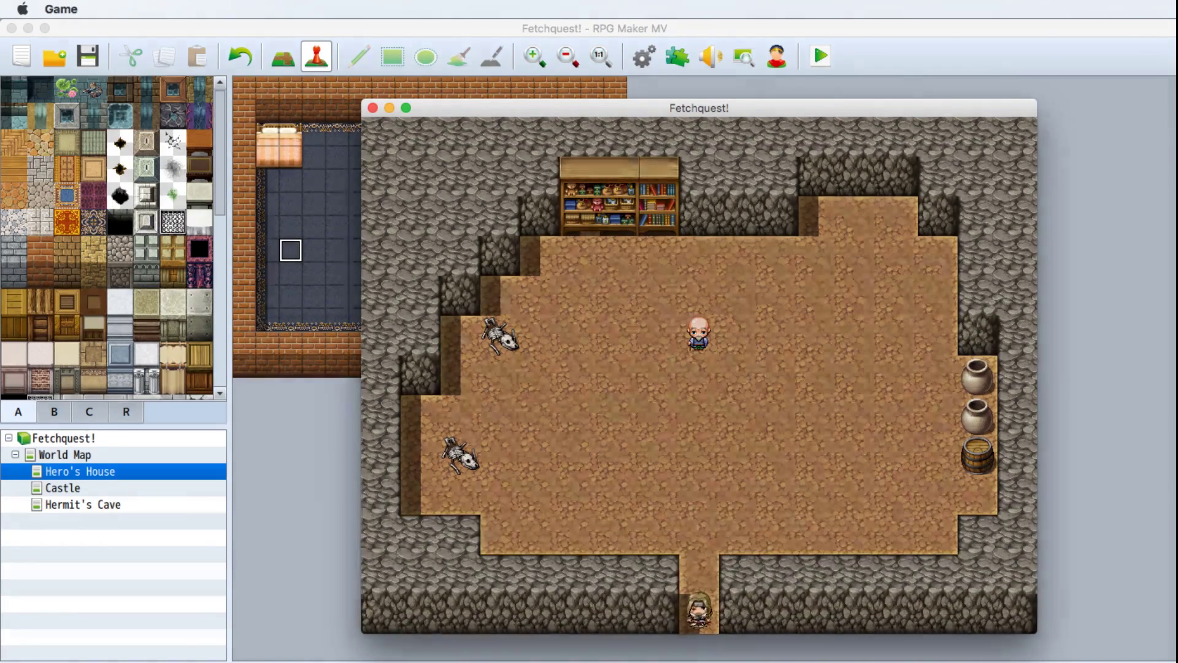
{"action": "key", "text": "Down"}
Carry the medicine across the world map into the castle and talk to the princess, dismissing her message.
{"action": "key", "text": "Left"}
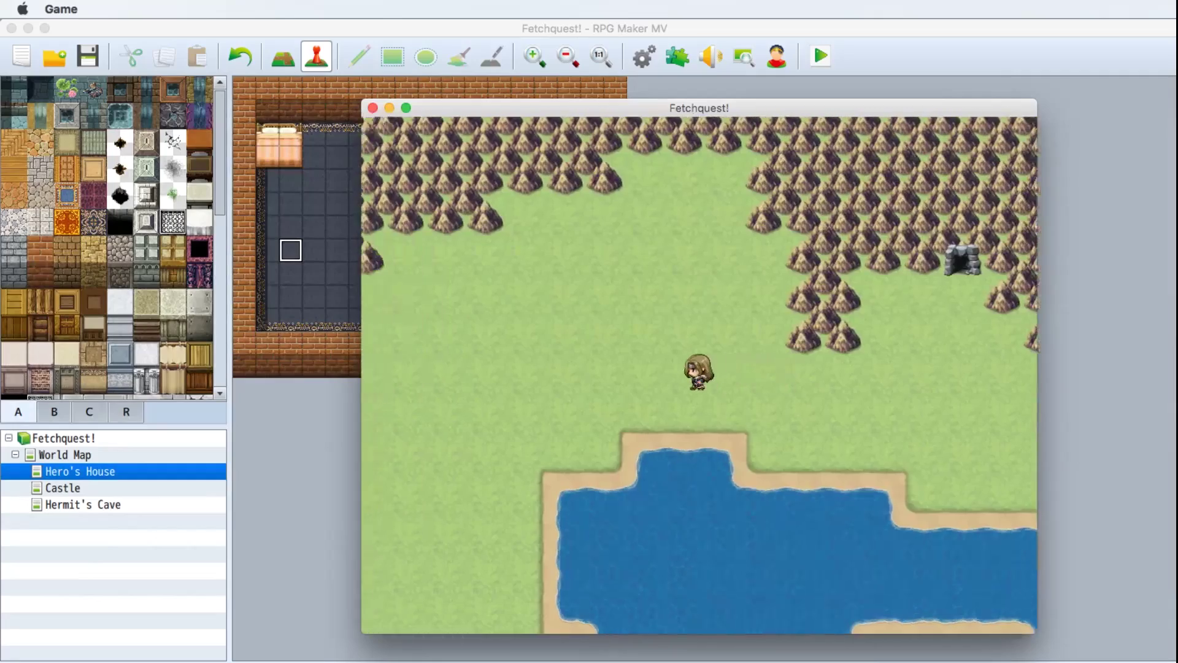
{"action": "key", "text": "Down"}
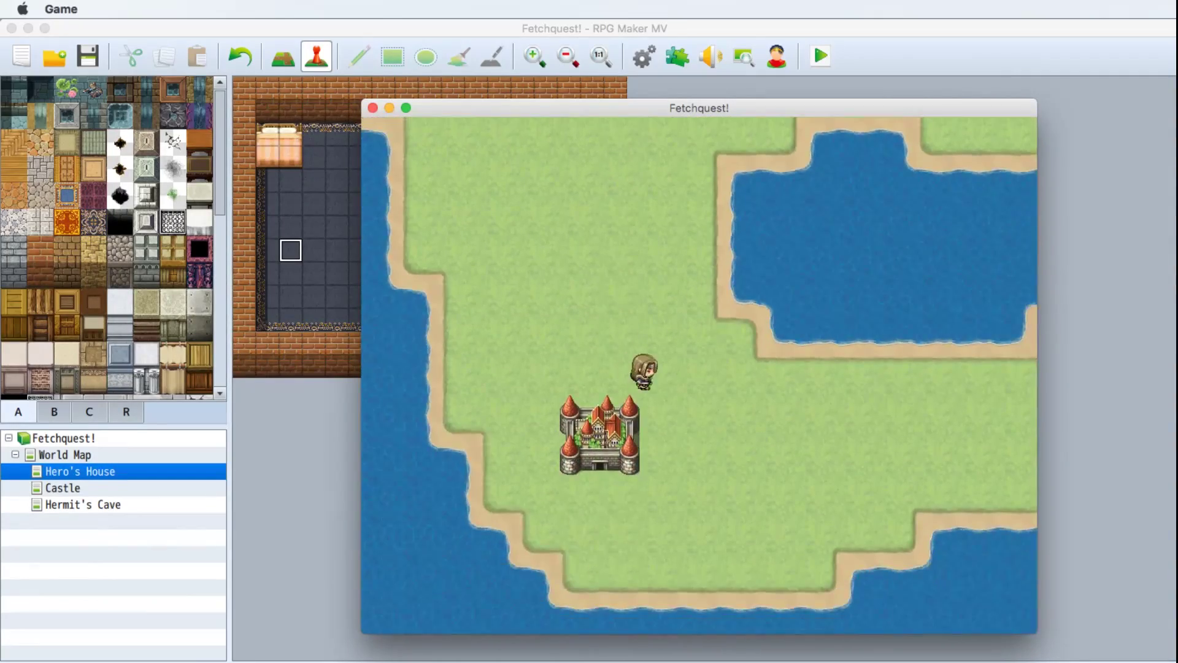
{"action": "key", "text": "Up"}
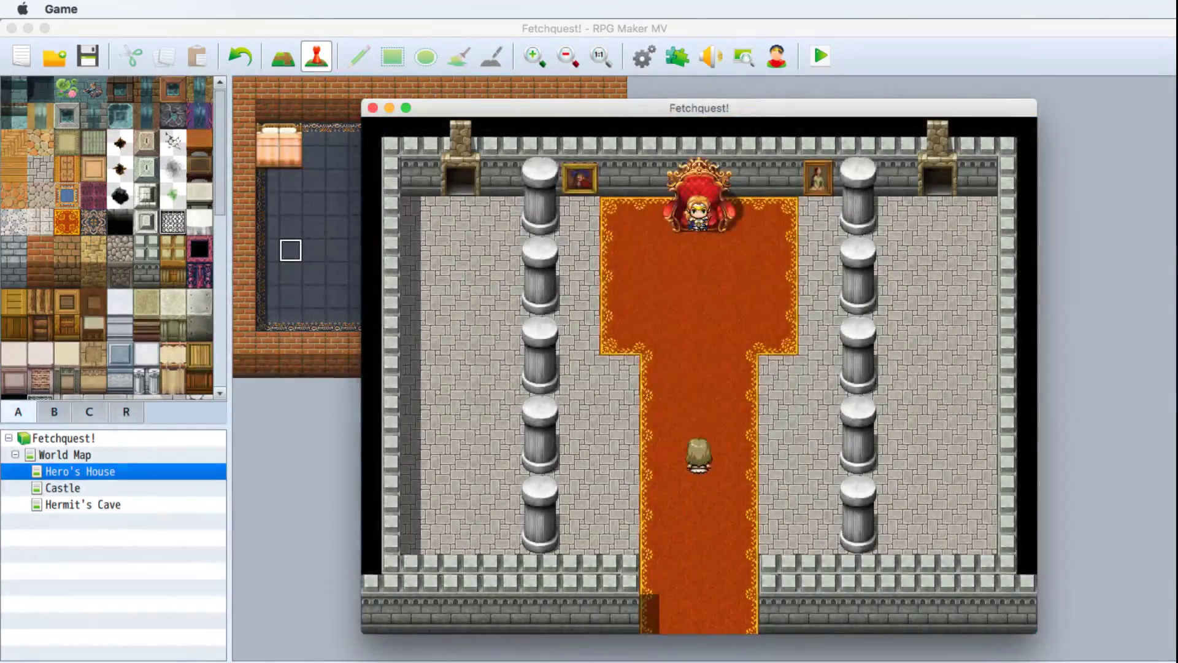
{"action": "key", "text": "Up"}
{"action": "key", "text": "Return"}
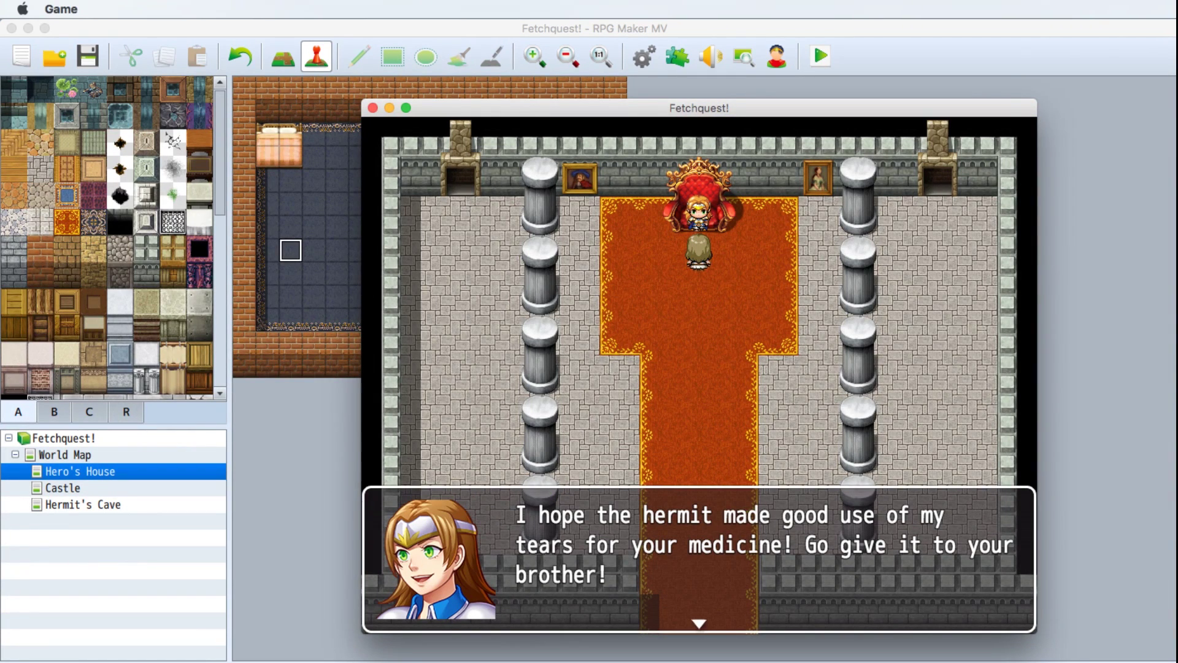
{"action": "key", "text": "Return"}
Leave the castle and cross the world map eastward into the hero's house.
{"action": "key", "text": "Down"}
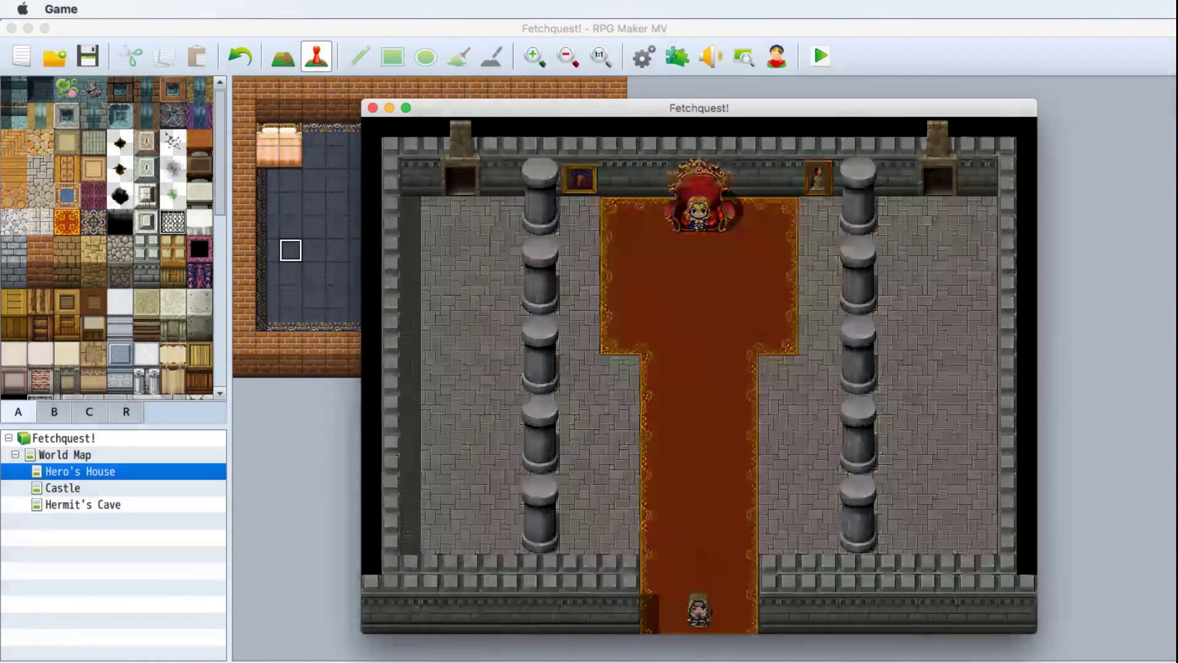
{"action": "key", "text": "Right"}
{"action": "key", "text": "Right"}
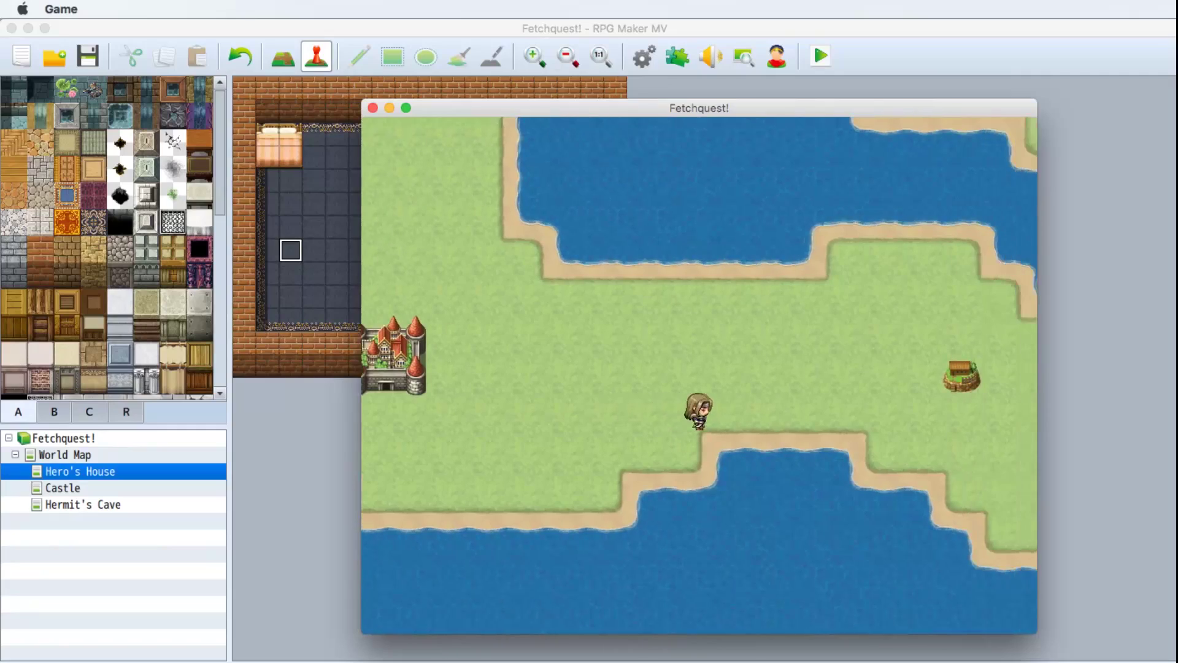
{"action": "key", "text": "Up"}
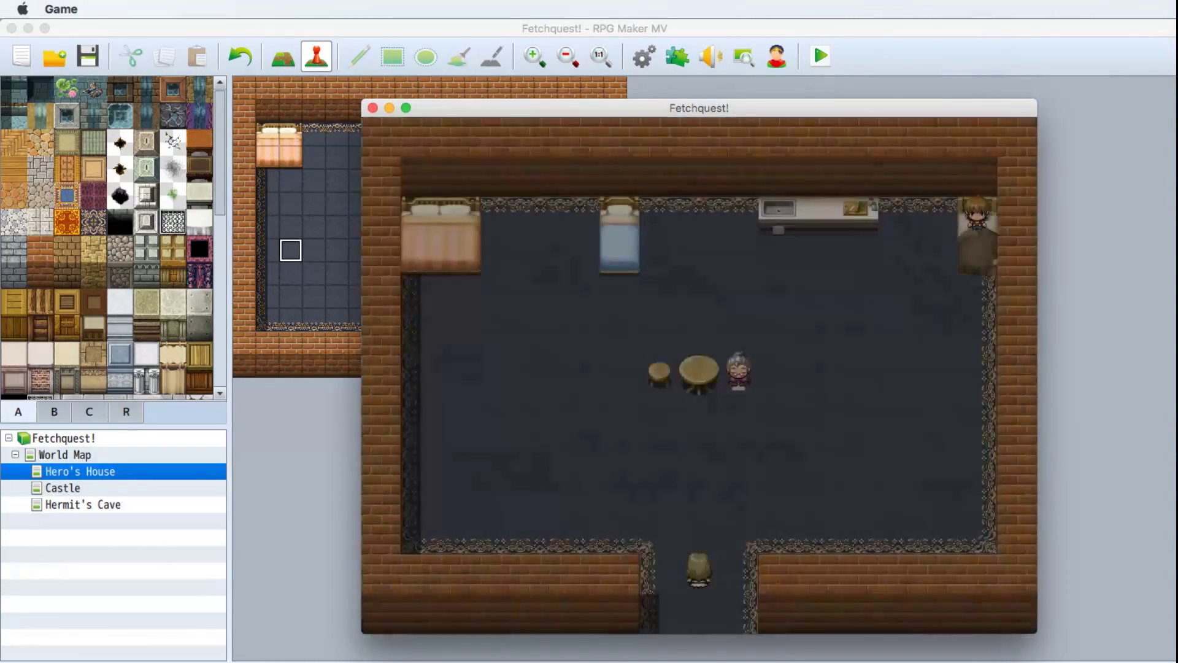
Talk to the mother beside the table while carrying the medicine and dismiss her message.
{"action": "key", "text": "Up"}
{"action": "key", "text": "Right"}
{"action": "key", "text": "Up"}
{"action": "key", "text": "Return"}
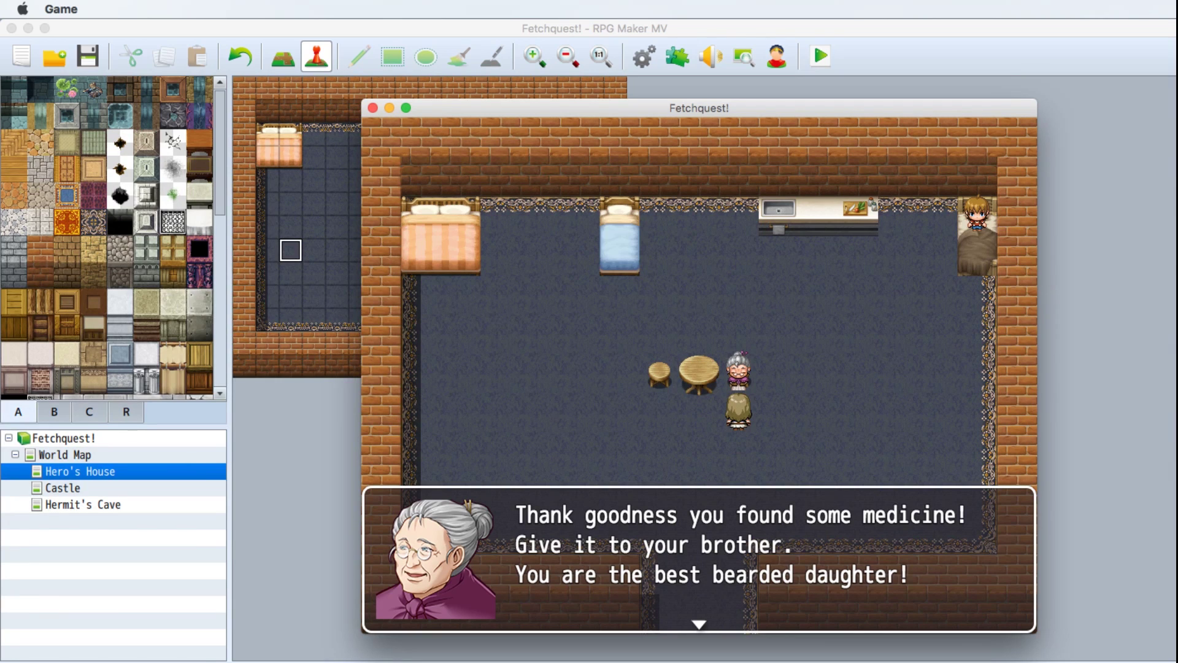
{"action": "key", "text": "Return"}
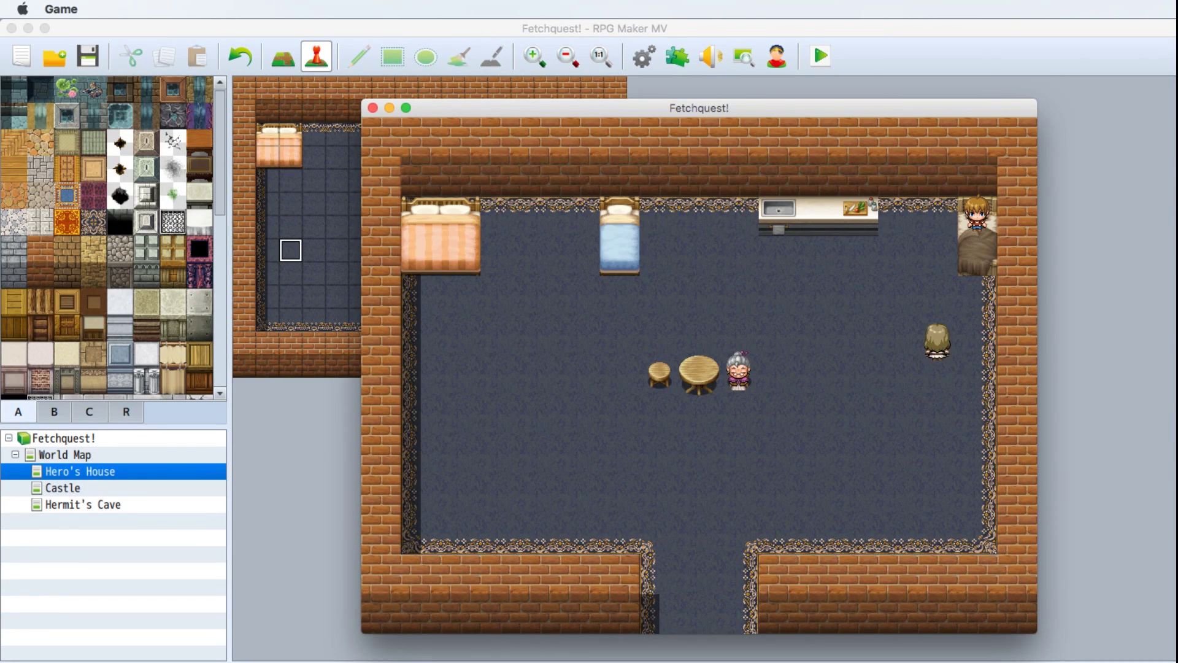
Give the medicine to the sick brother in bed and advance past his message to end the game.
{"action": "key", "text": "Up"}
{"action": "key", "text": "Return"}
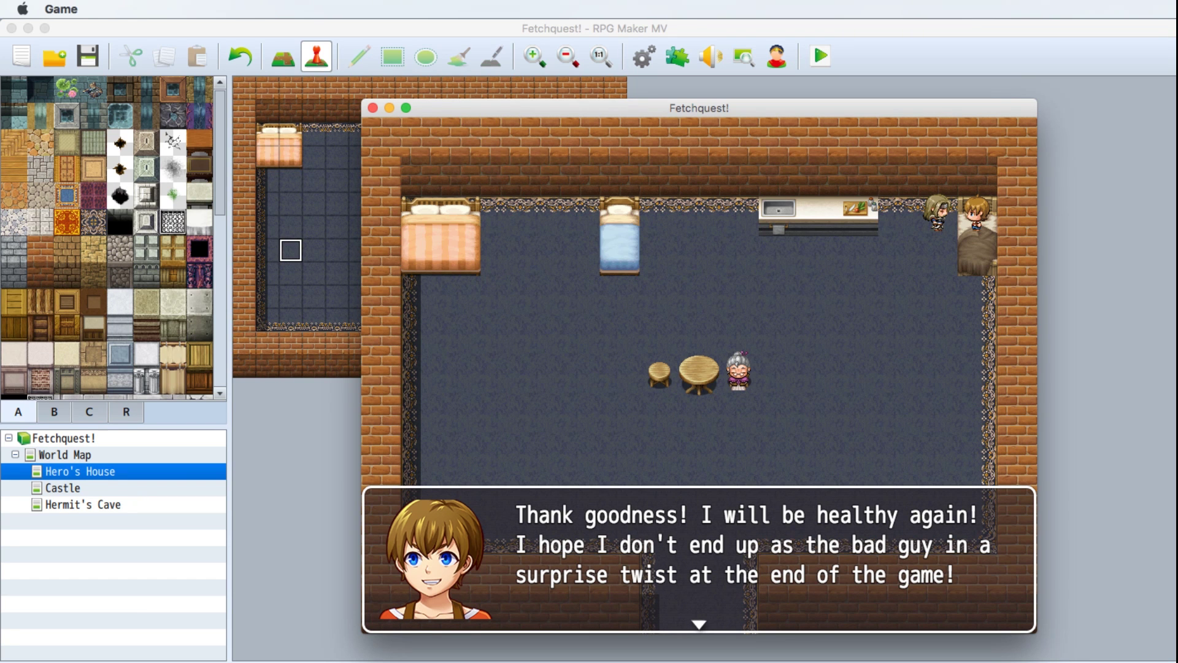
{"action": "key", "text": "Return"}
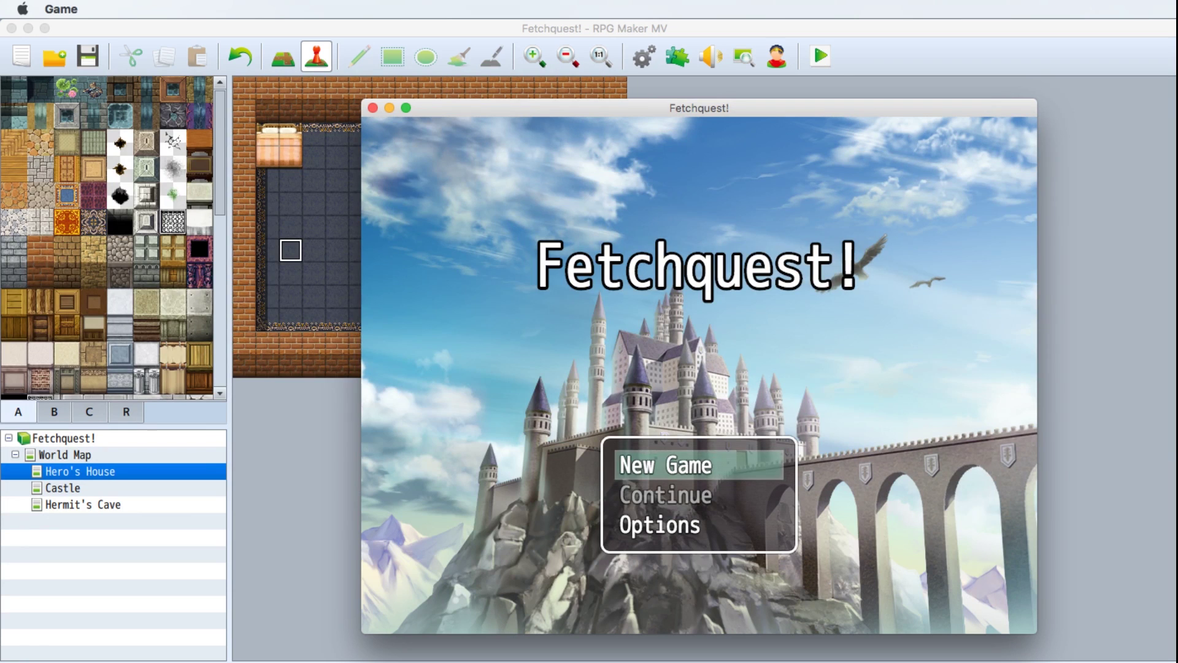
Close the playtest and save the project.
{"action": "left_click", "coordinate": [373, 107]}
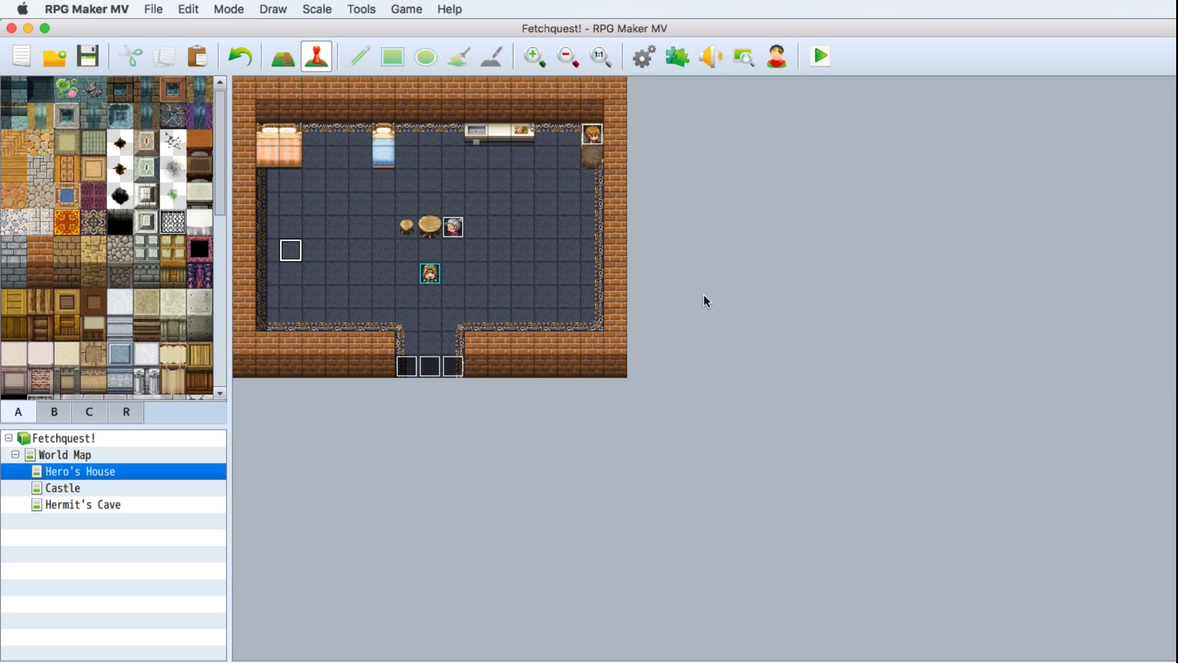
{"action": "key", "text": "super+s"}
{"action": "key", "text": "super+Tab"}
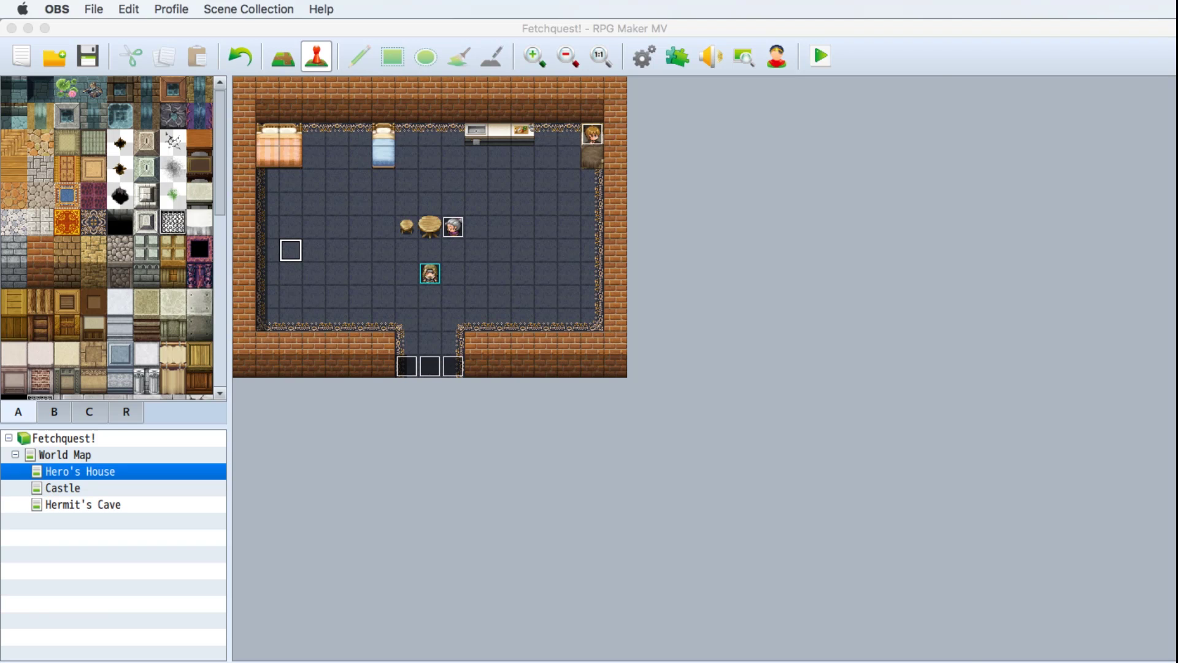
{"action": "key", "text": "super+Tab"}
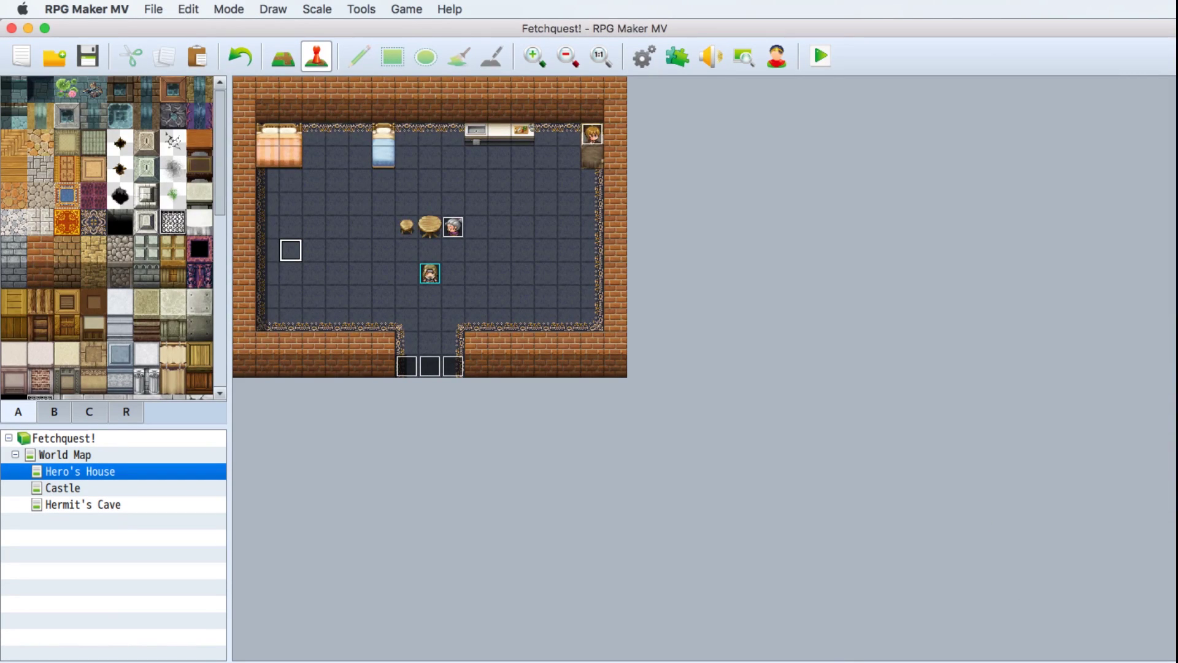
Deploy the game for the Android / iOS platform to the Documents/Output folder and dismiss the completion message.
{"action": "left_click", "coordinate": [163, 9]}
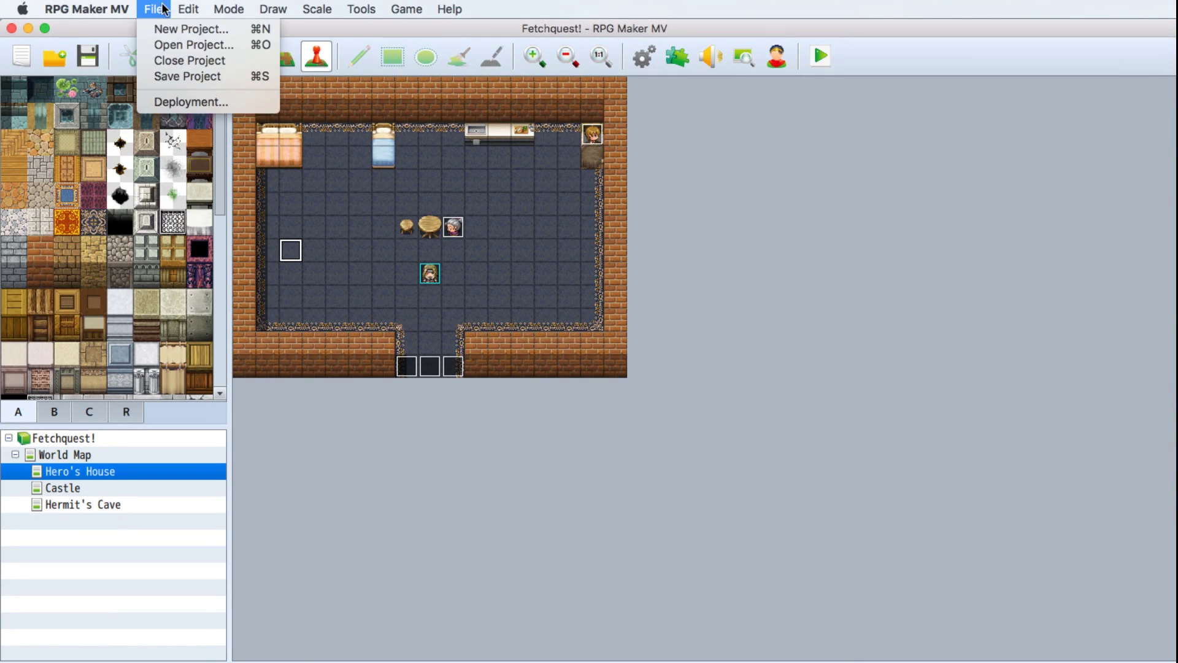
{"action": "left_click", "coordinate": [185, 98]}
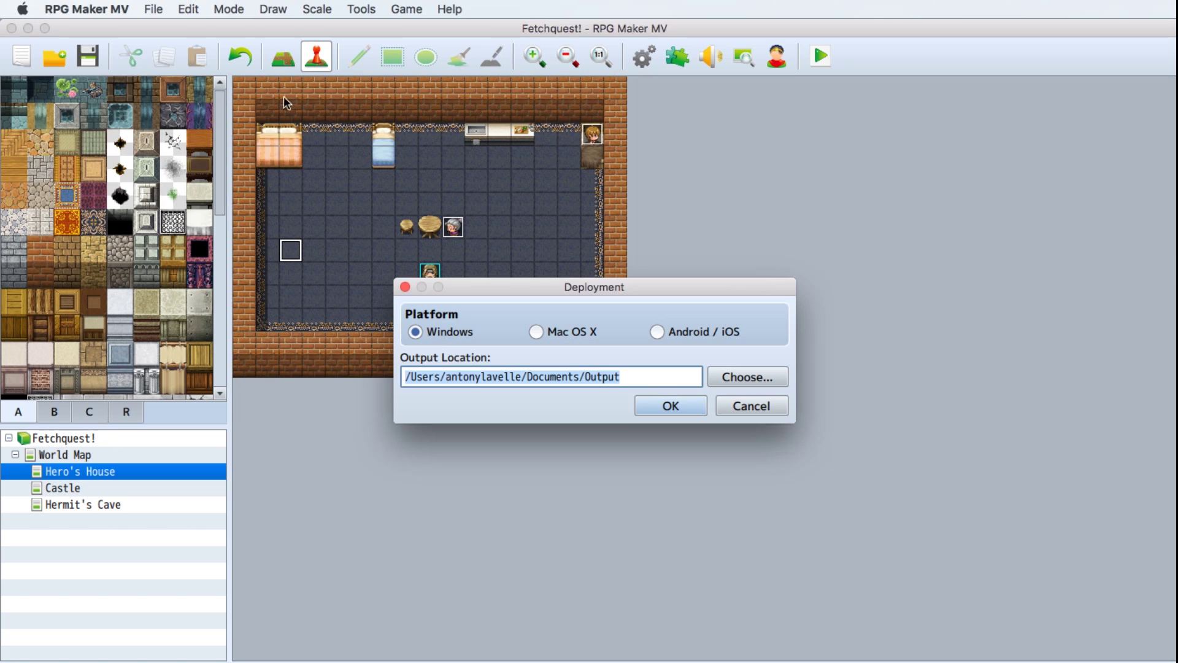
{"action": "left_click", "coordinate": [657, 331]}
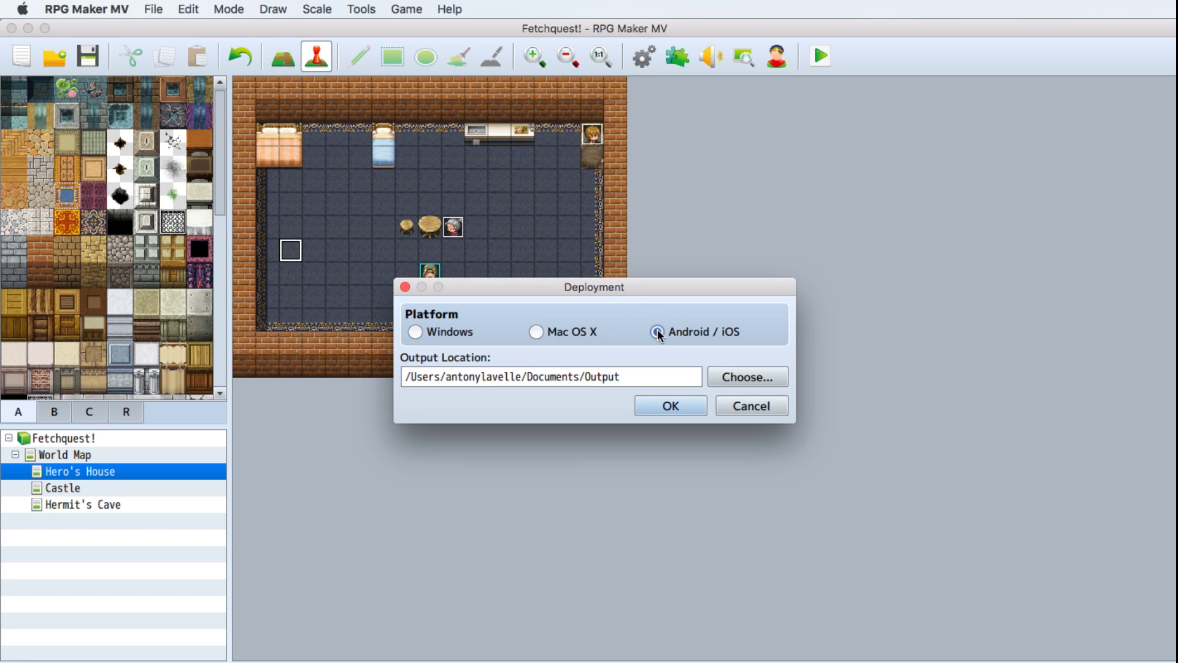
{"action": "left_click", "coordinate": [670, 405]}
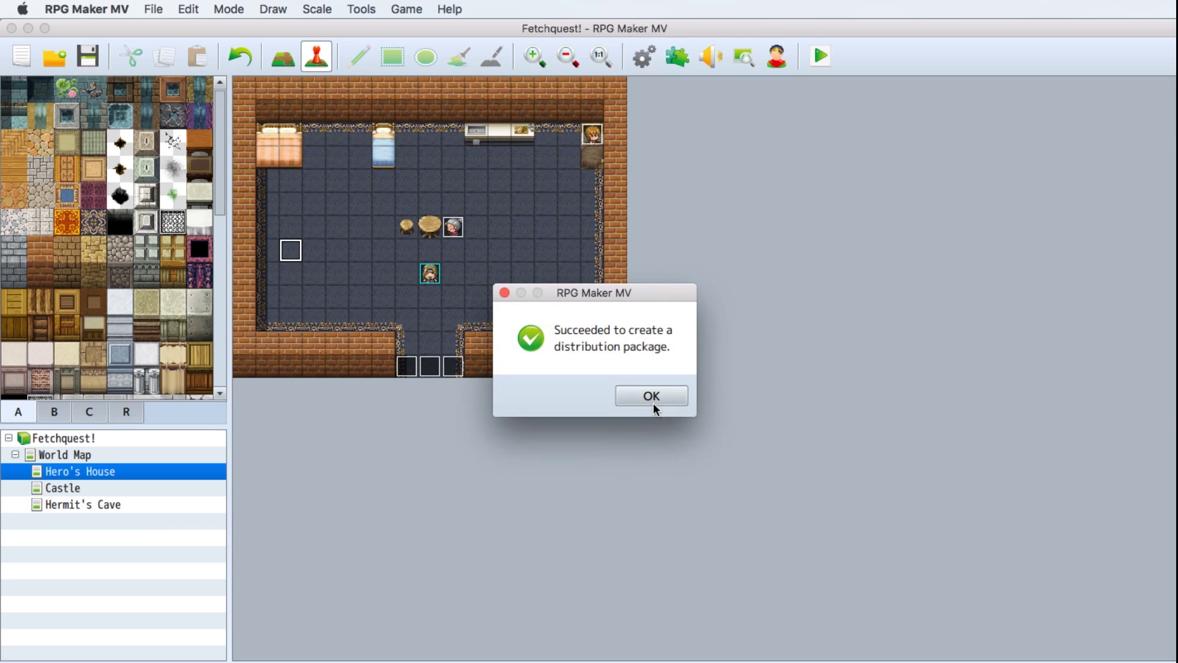
{"action": "left_click", "coordinate": [654, 398]}
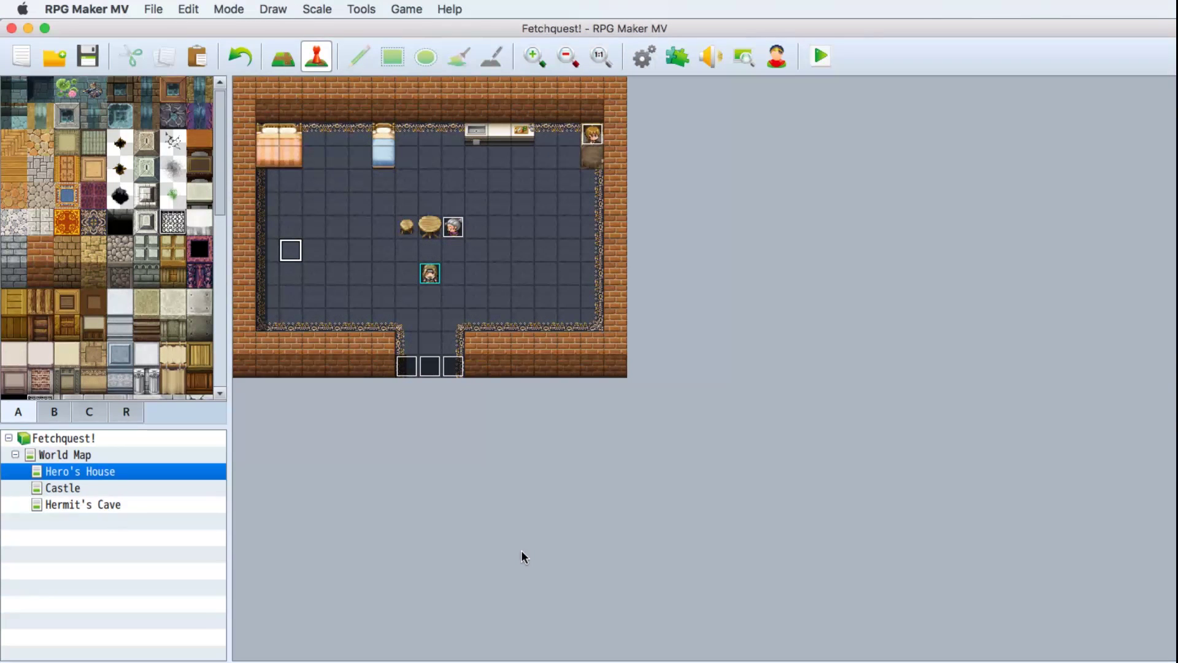
Switch to Finder and open the OneHourProject folder inside the Output folder.
{"action": "key", "text": "super+Tab"}
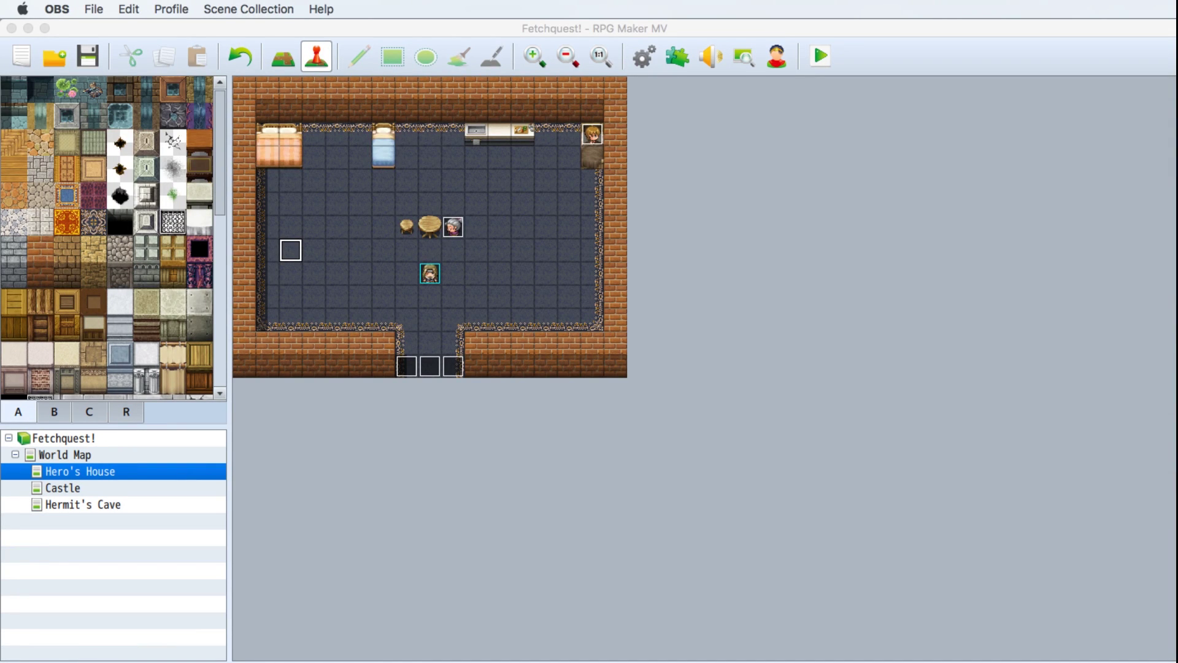
{"action": "key", "text": "super+Tab"}
{"action": "left_click_drag", "start_coordinate": [209, 660], "coordinate": [451, 198]}
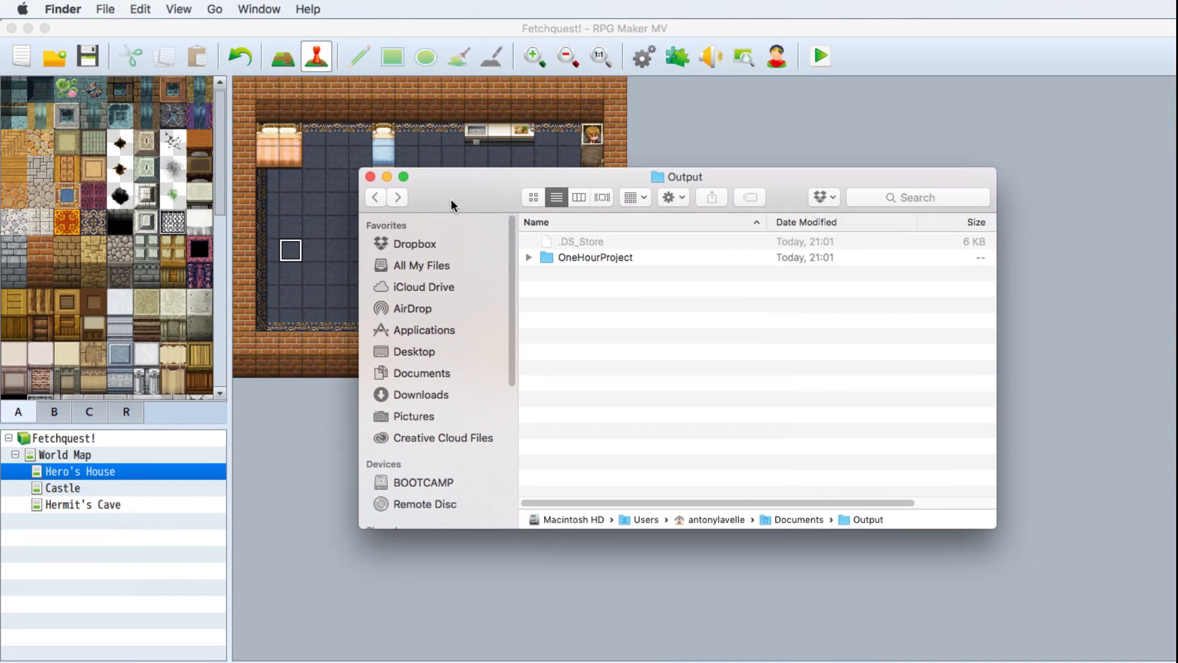
{"action": "double_click", "coordinate": [602, 259]}
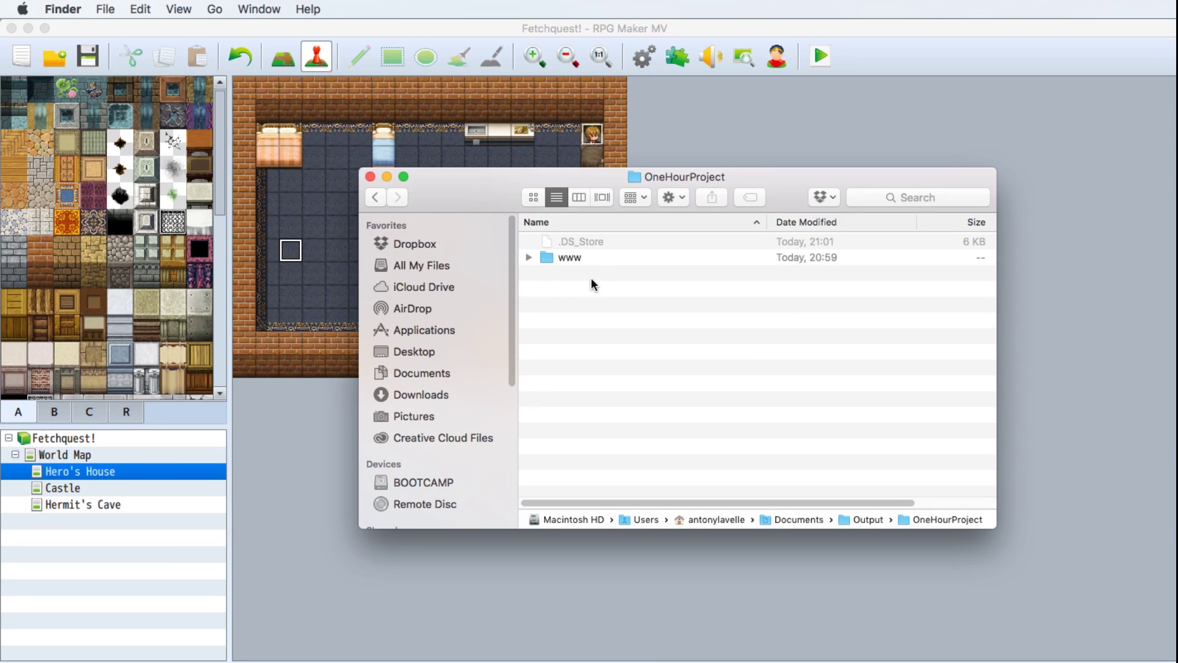
Inspect the size of the exported www folder in its file information and close the information window.
{"action": "left_click", "coordinate": [551, 255]}
{"action": "right_click", "coordinate": [551, 256]}
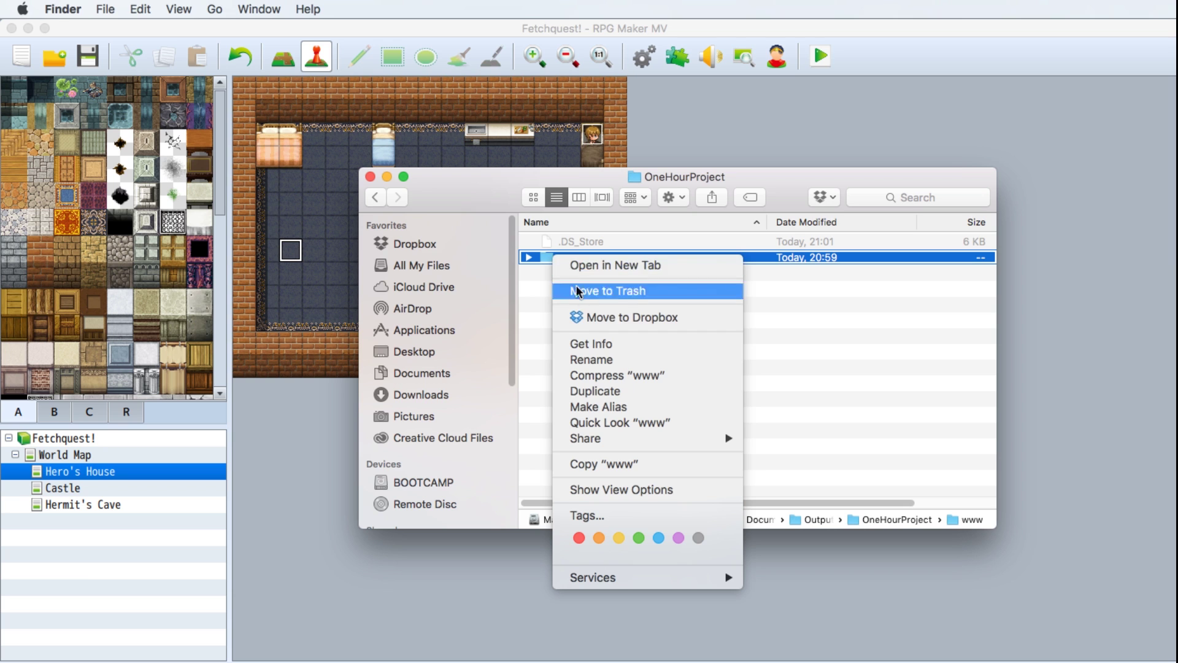
{"action": "left_click", "coordinate": [584, 343]}
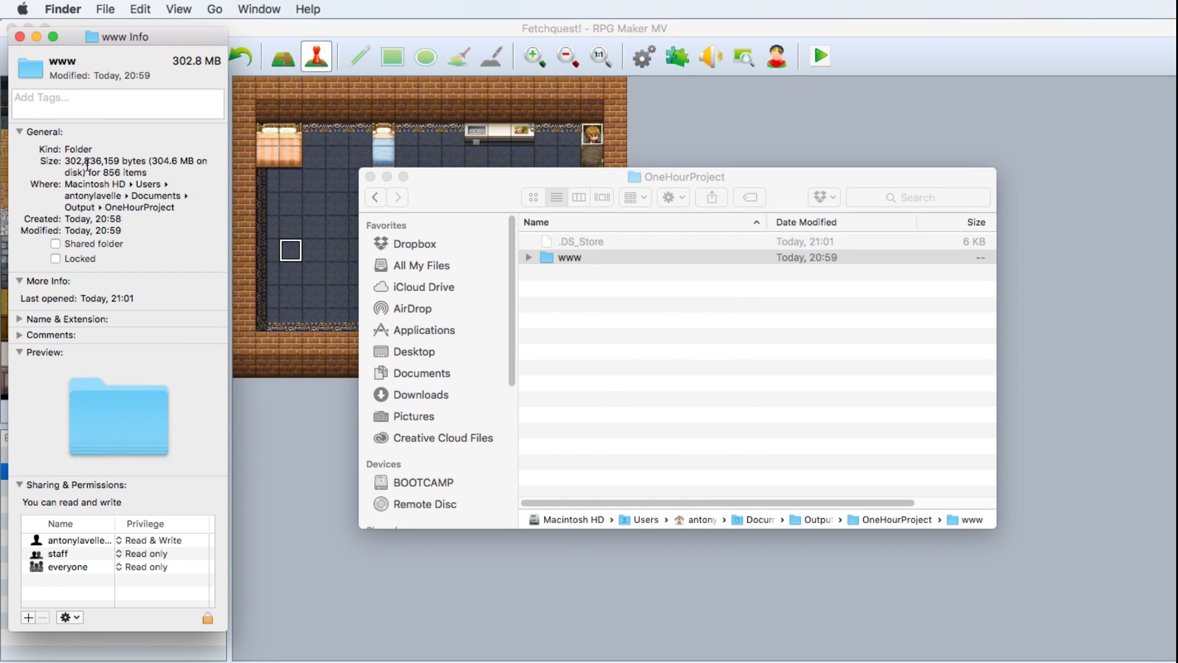
{"action": "left_click_drag", "start_coordinate": [150, 161], "coordinate": [179, 160]}
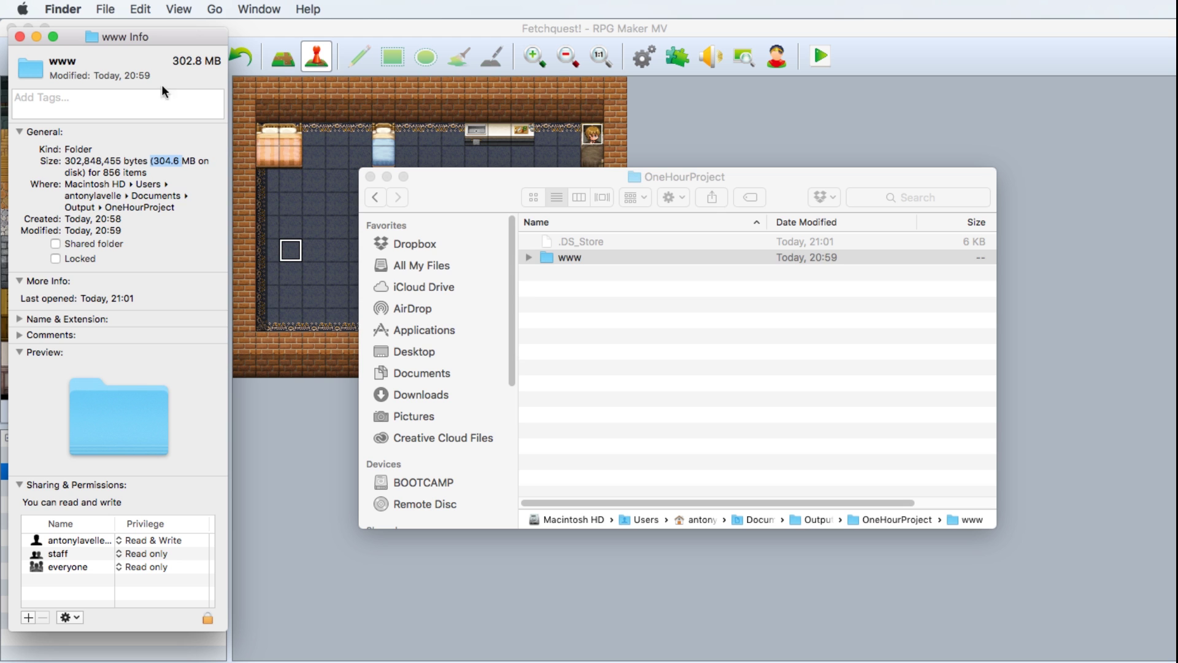
{"action": "left_click", "coordinate": [19, 37]}
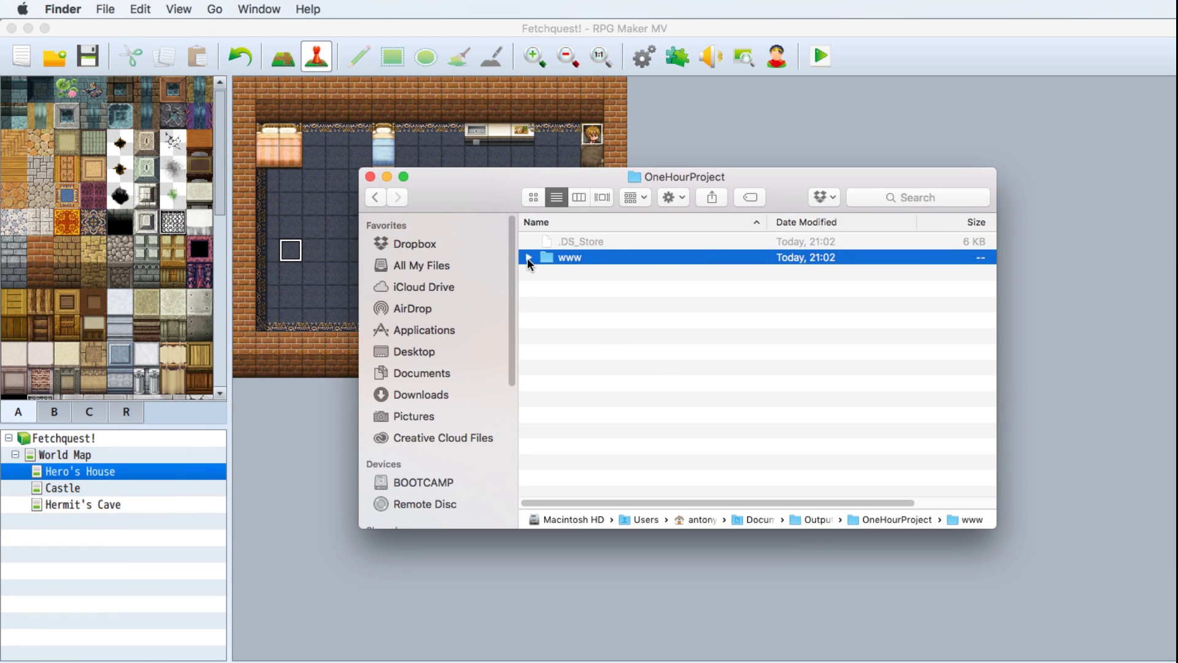
Expand the www folder down to audio/bgm and look through the exported music files.
{"action": "left_click", "coordinate": [528, 258]}
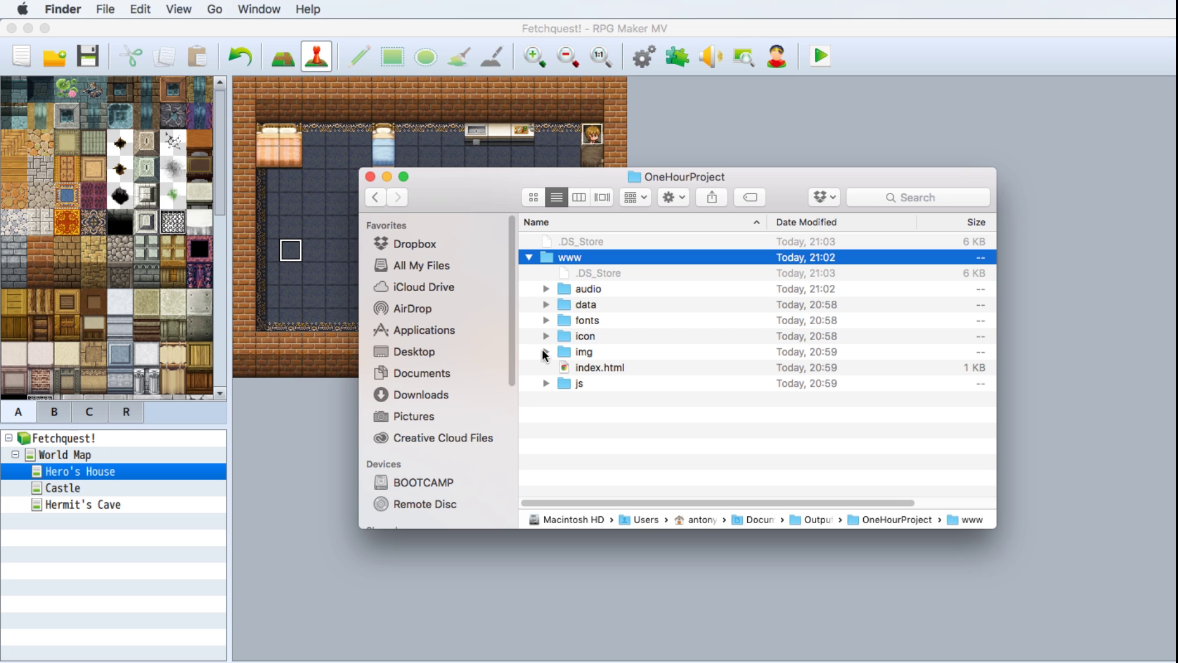
{"action": "left_click", "coordinate": [545, 289]}
{"action": "left_click", "coordinate": [562, 321]}
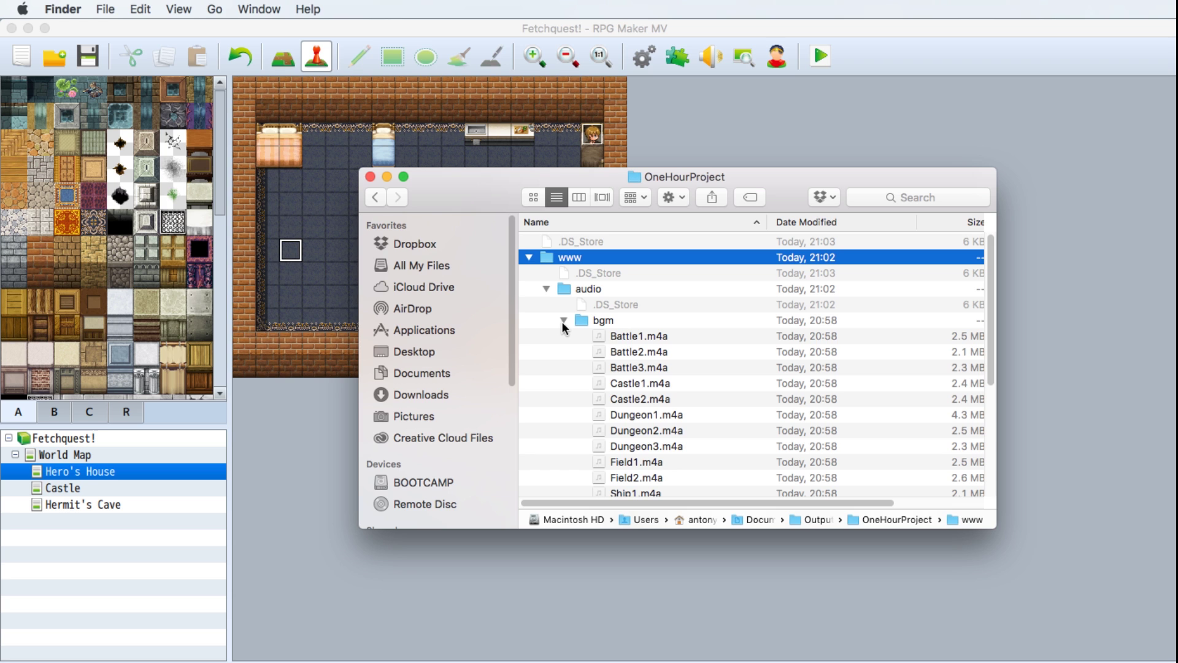
{"action": "scroll", "coordinate": [660, 332], "scroll_direction": "down", "scroll_amount": 3}
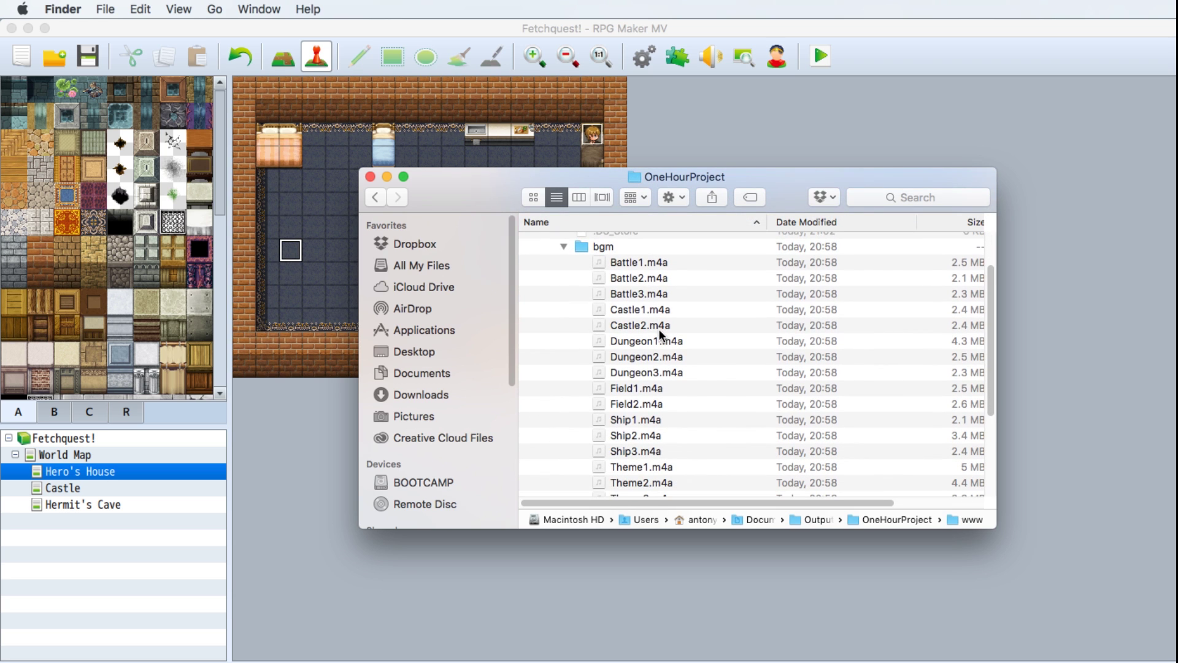
{"action": "scroll", "coordinate": [660, 332], "scroll_direction": "down", "scroll_amount": 1}
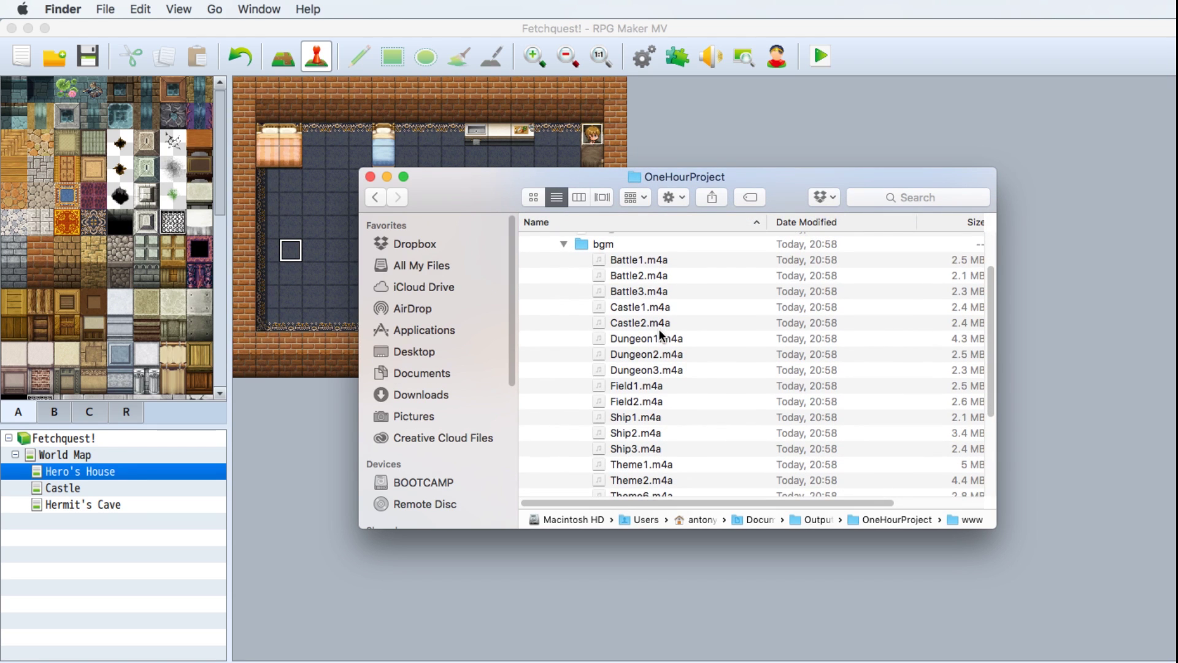
{"action": "scroll", "coordinate": [659, 331], "scroll_direction": "down", "scroll_amount": 3}
{"action": "scroll", "coordinate": [657, 329], "scroll_direction": "down", "scroll_amount": 1}
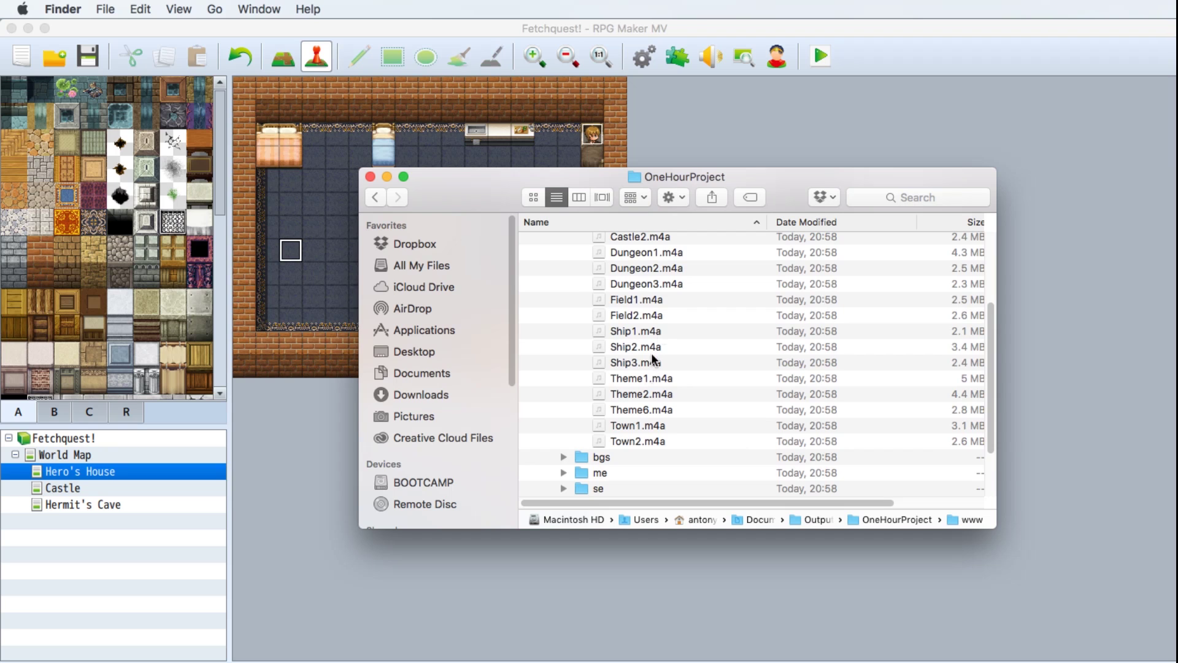
Move all music files in the audio/bgm folder except Theme6.m4a to the Trash.
{"action": "left_click", "coordinate": [629, 441]}
{"action": "scroll", "coordinate": [629, 441], "scroll_direction": "up", "scroll_amount": 4}
{"action": "left_click", "coordinate": [640, 274], "text": "shift"}
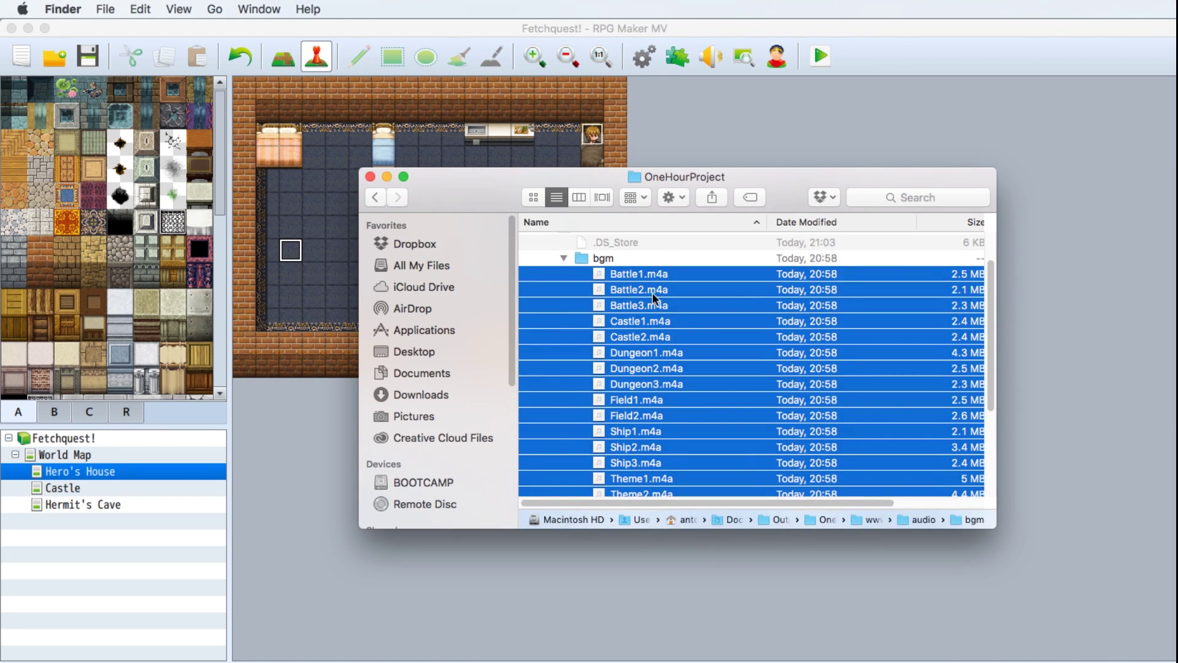
{"action": "scroll", "coordinate": [653, 292], "scroll_direction": "down", "scroll_amount": 5}
{"action": "left_click", "coordinate": [642, 365], "text": "super"}
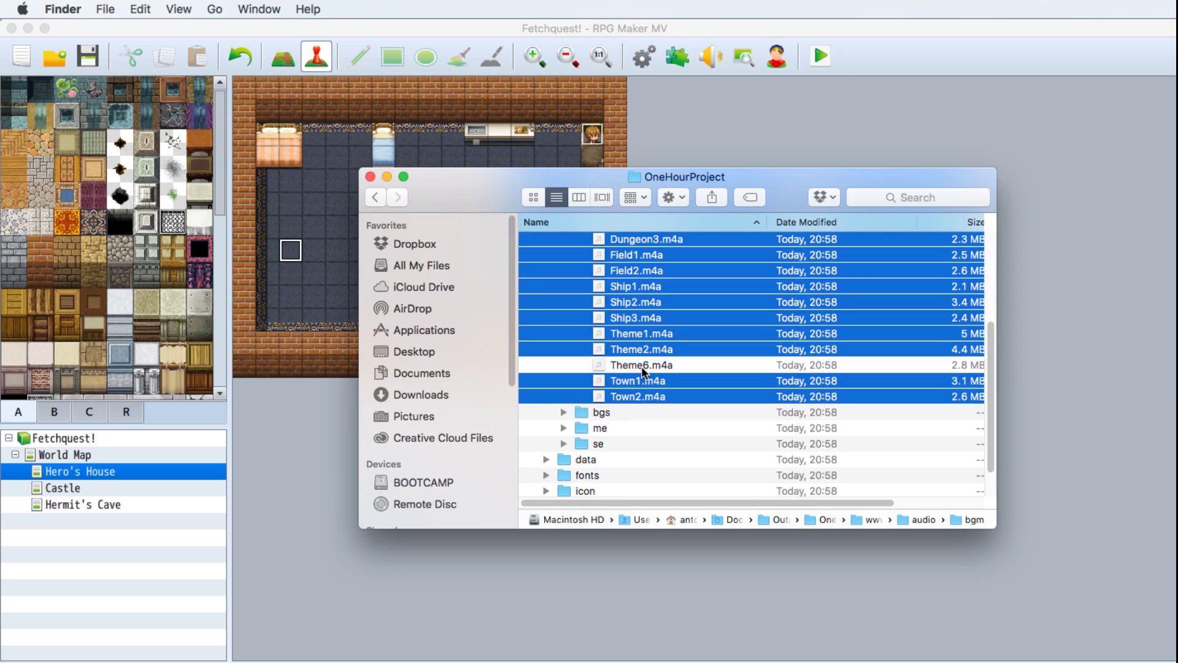
{"action": "key", "text": "super+BackSpace"}
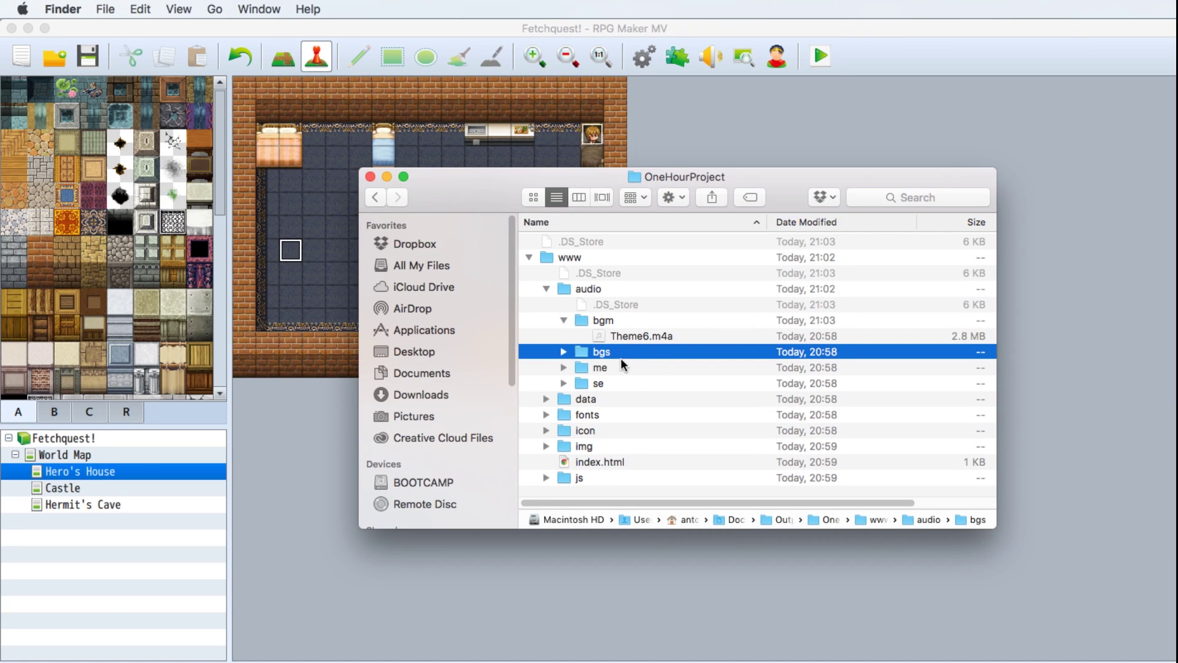
Reopen the OneHourProject folder, check the size of the www folder in its file information, and close the information window.
{"action": "left_click", "coordinate": [374, 197]}
{"action": "left_click", "coordinate": [585, 258]}
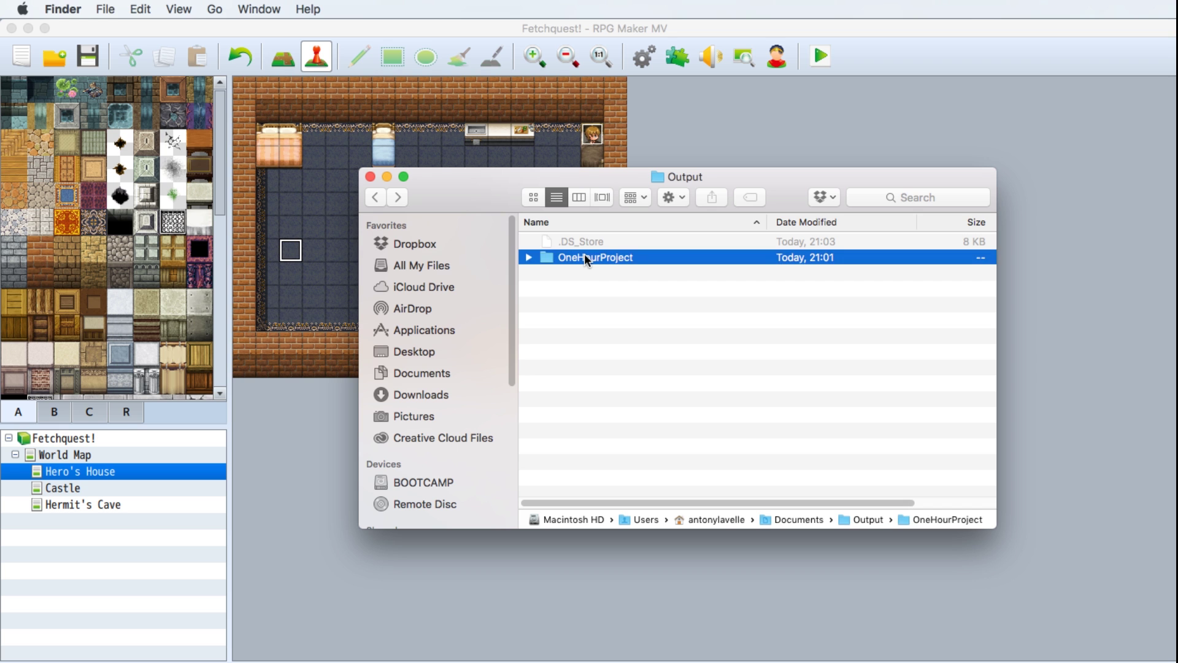
{"action": "double_click", "coordinate": [585, 257]}
{"action": "left_click", "coordinate": [568, 257]}
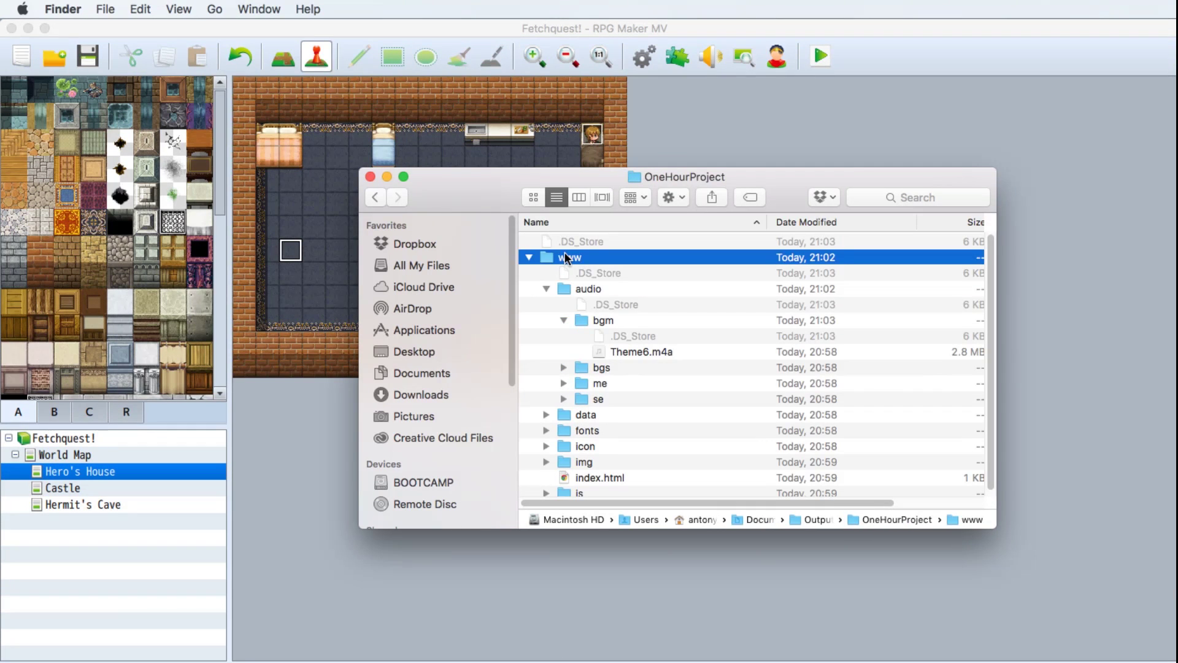
{"action": "right_click", "coordinate": [567, 258]}
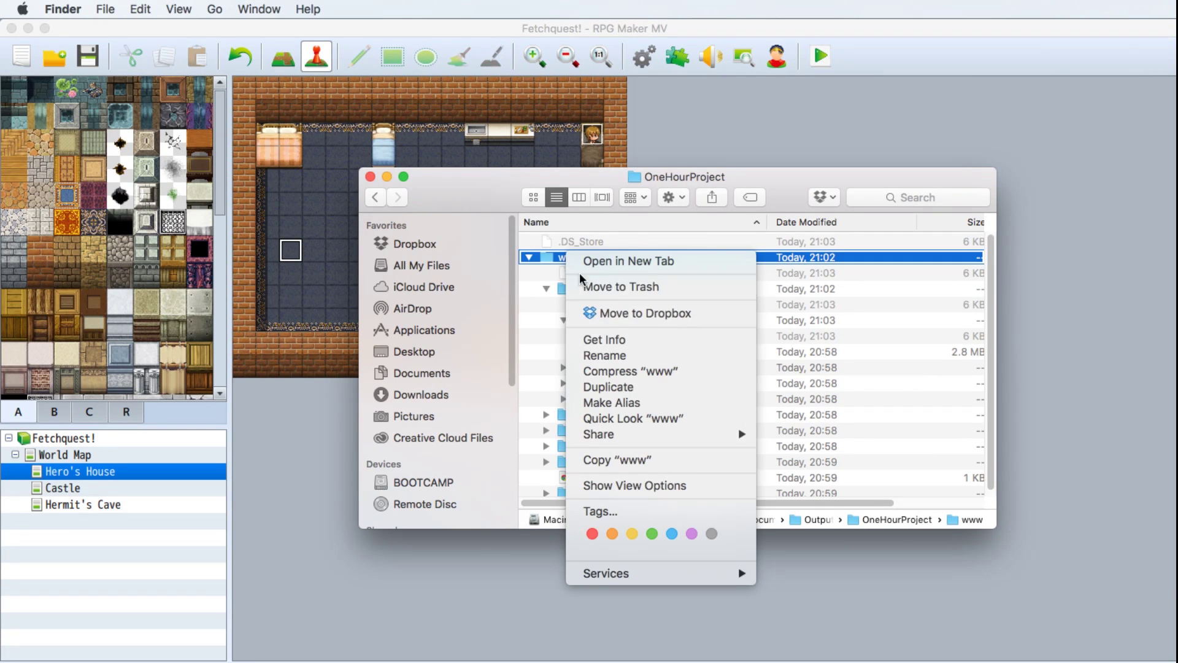
{"action": "left_click", "coordinate": [600, 338]}
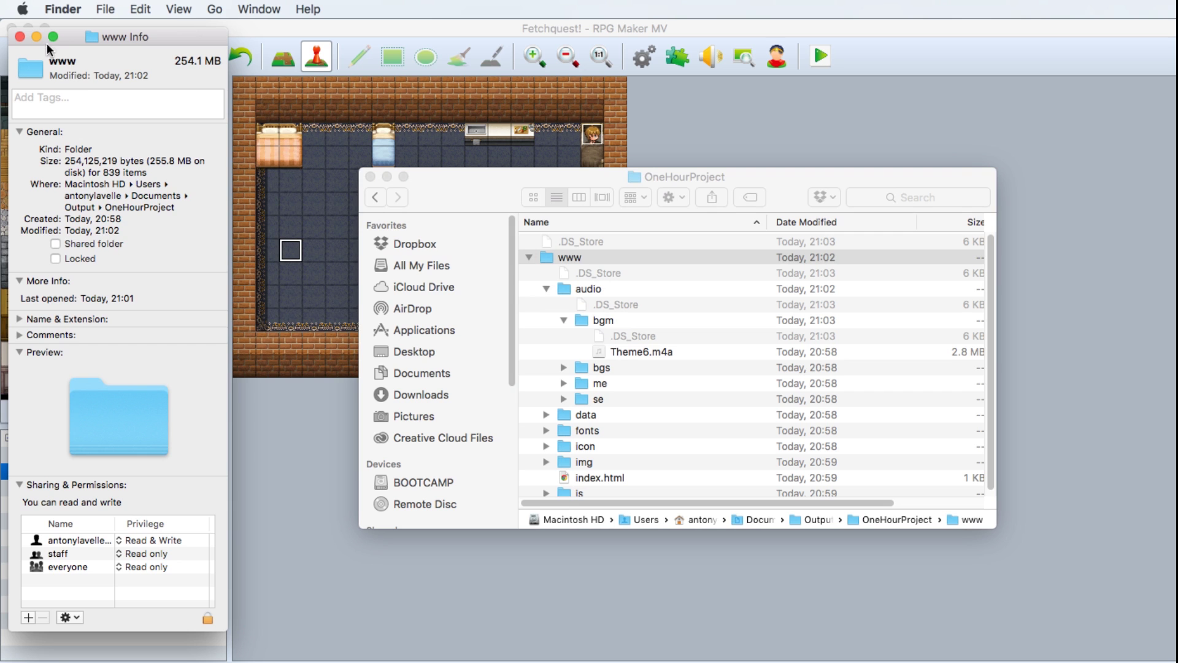
{"action": "left_click", "coordinate": [19, 36]}
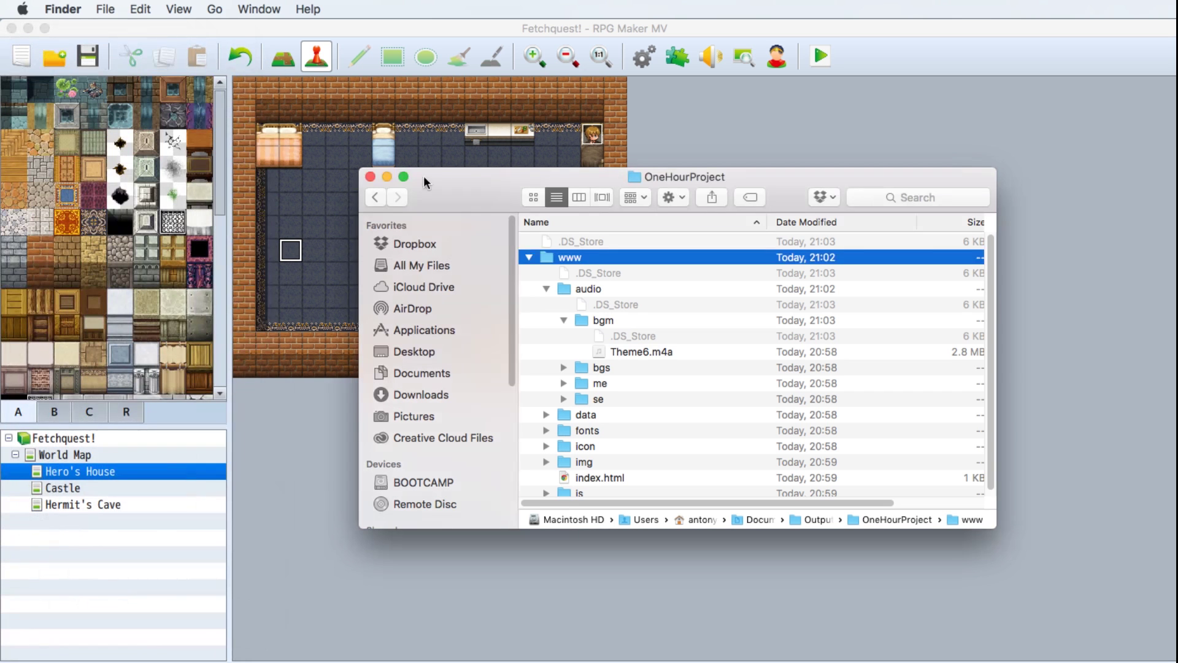
Collapse the audio folder and move the parallaxes and enemies folders inside img to the Trash.
{"action": "left_click", "coordinate": [546, 288]}
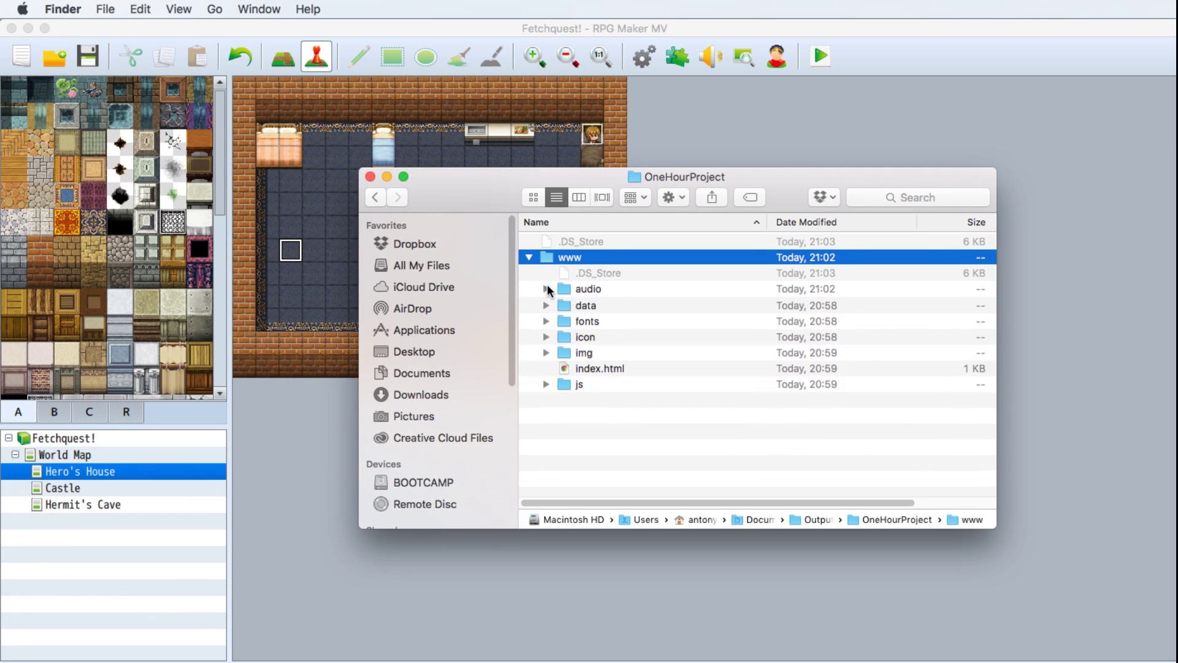
{"action": "left_click", "coordinate": [551, 349]}
{"action": "scroll", "coordinate": [675, 359], "scroll_direction": "down", "scroll_amount": 2}
{"action": "scroll", "coordinate": [676, 361], "scroll_direction": "down", "scroll_amount": 2}
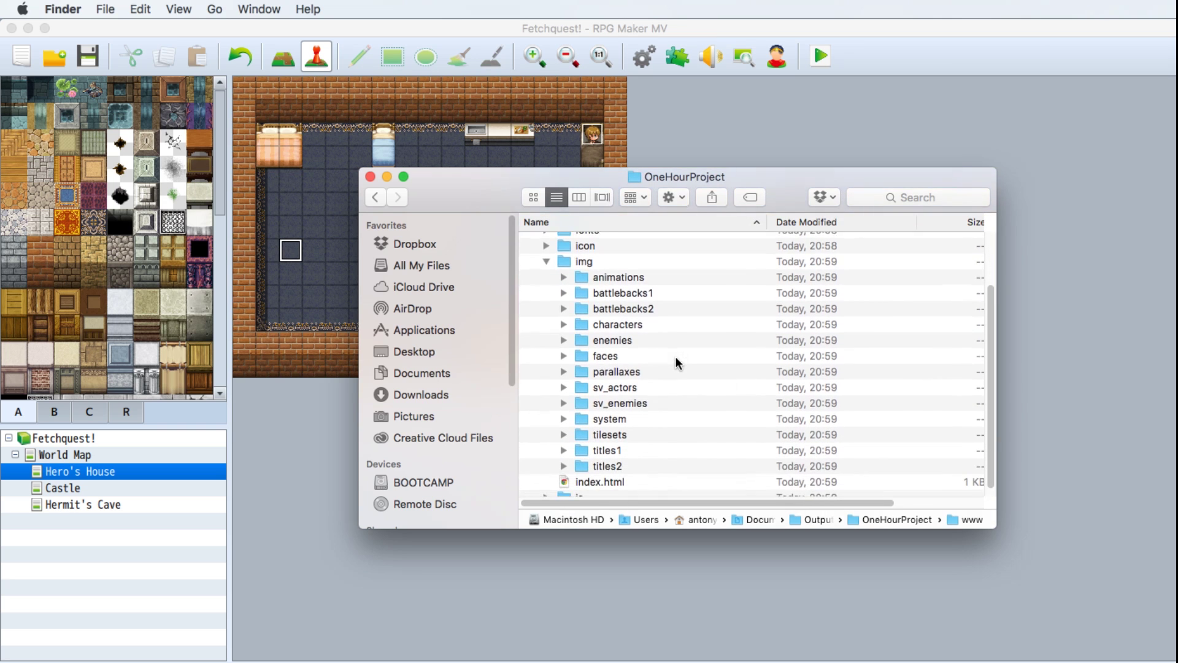
{"action": "left_click", "coordinate": [621, 366]}
{"action": "key", "text": "super+BackSpace"}
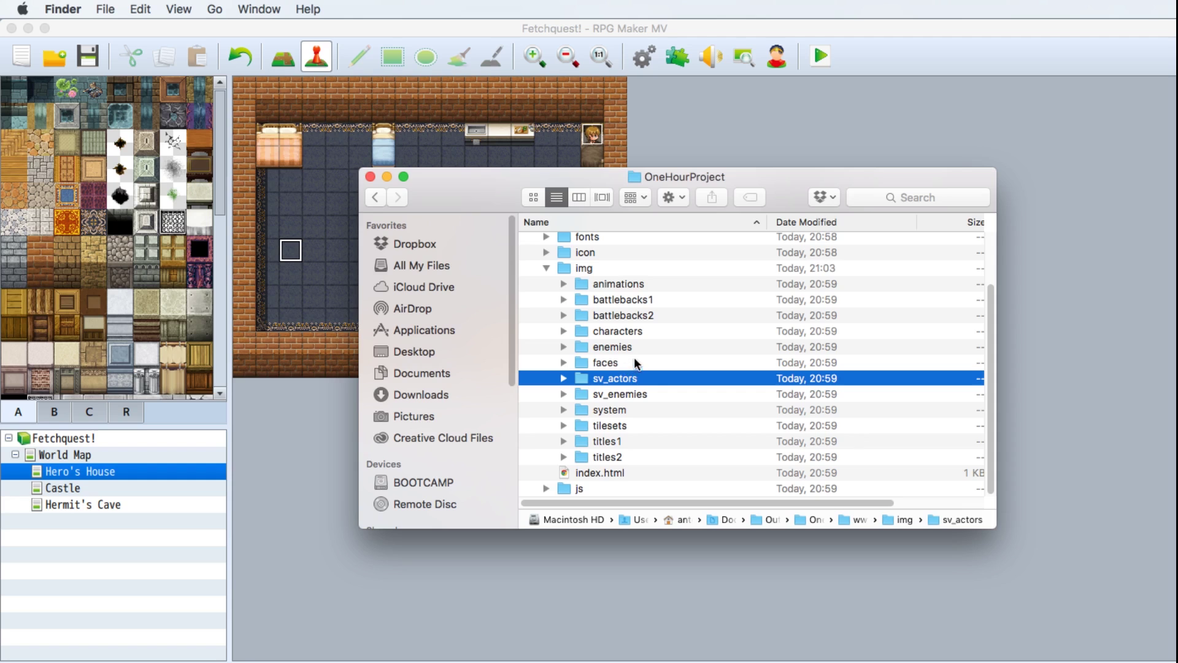
{"action": "left_click", "coordinate": [627, 347]}
{"action": "key", "text": "super+BackSpace"}
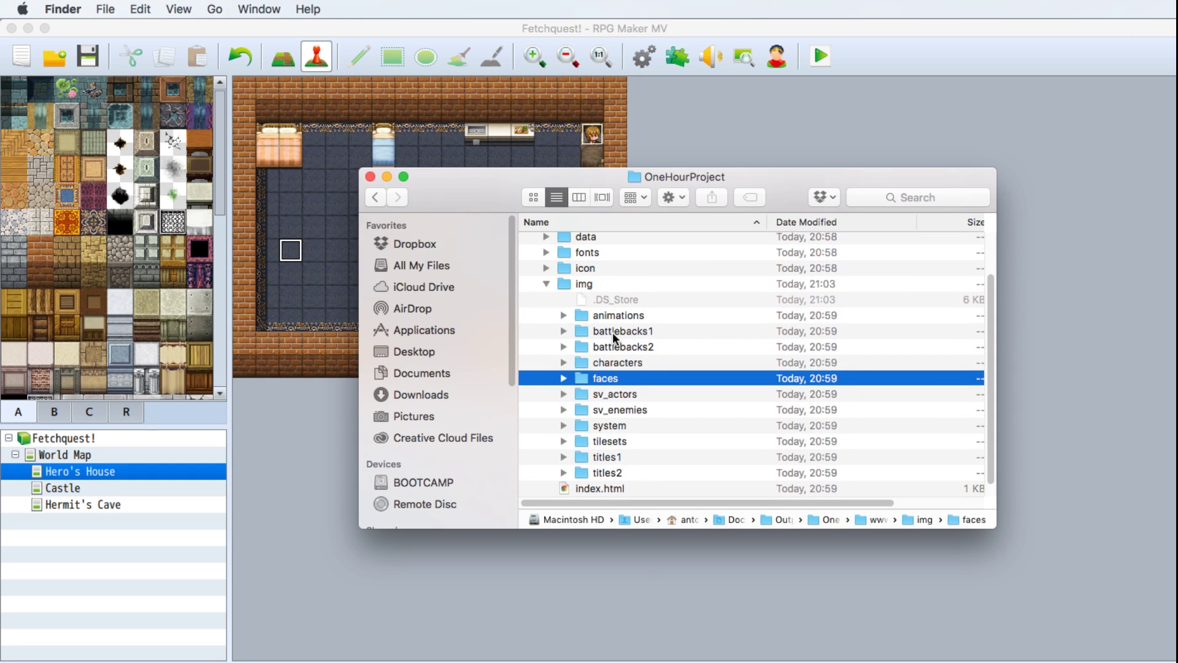
Move the battlebacks1, battlebacks2 and animations folders inside img to the Trash.
{"action": "left_click", "coordinate": [612, 332]}
{"action": "key", "text": "super+BackSpace"}
{"action": "key", "text": "super+BackSpace"}
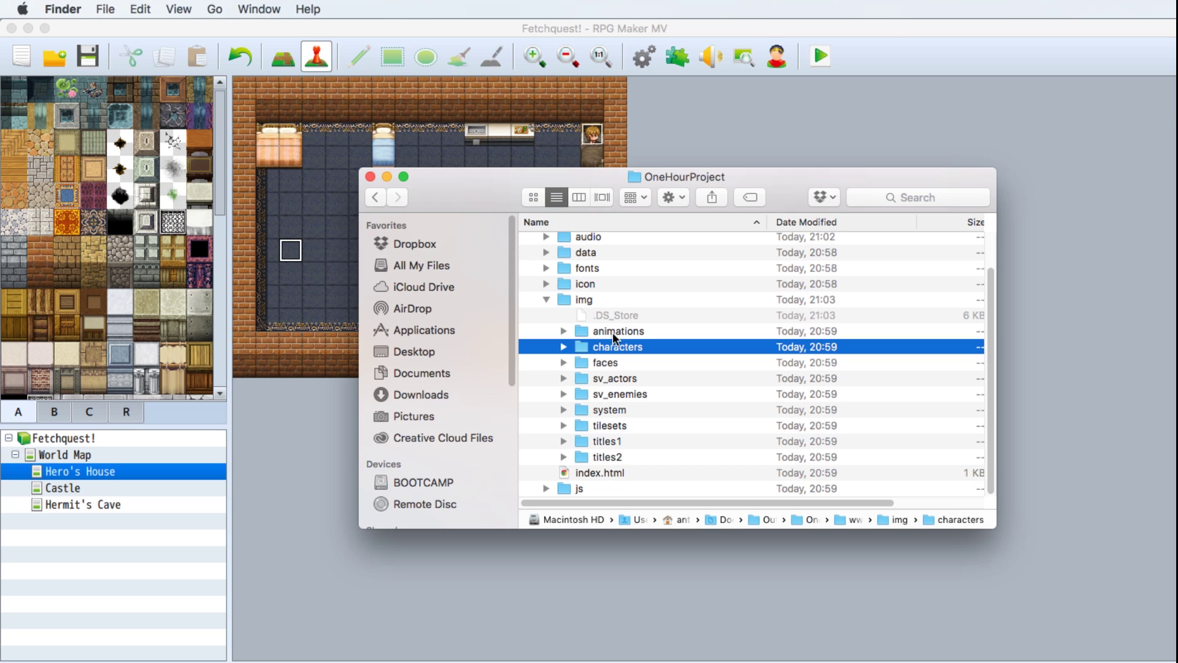
{"action": "left_click", "coordinate": [562, 331]}
{"action": "left_click", "coordinate": [563, 331]}
{"action": "left_click", "coordinate": [613, 331]}
{"action": "key", "text": "super+BackSpace"}
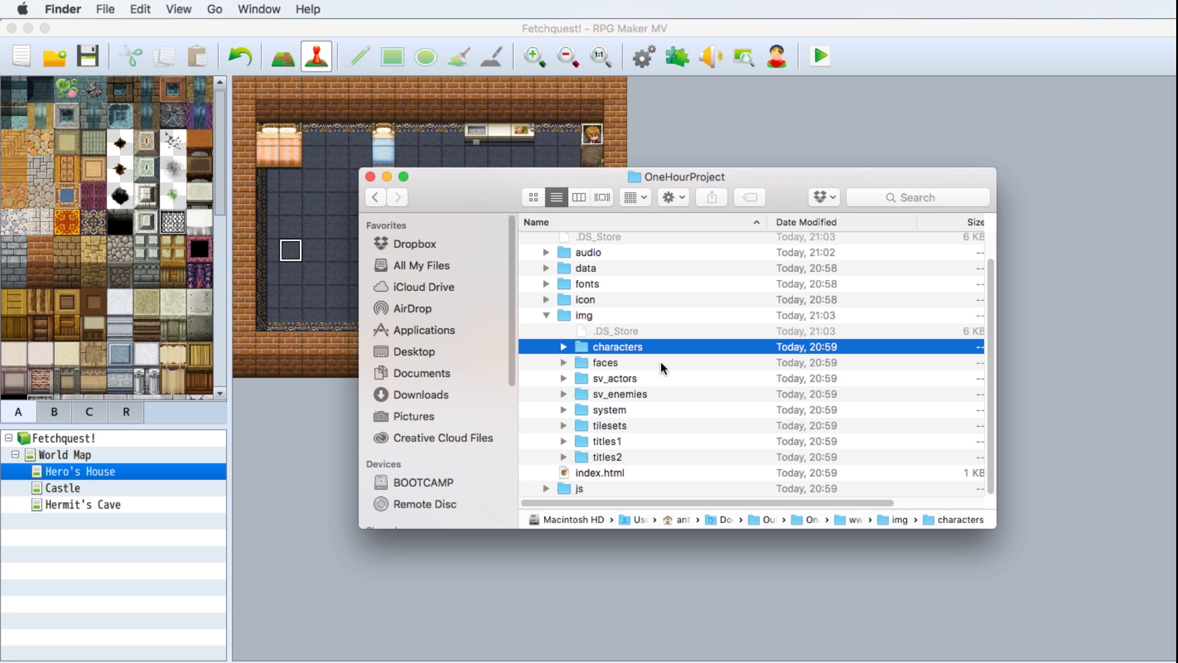
Expand the titles1 folder inside img and preview the Castle.png title image.
{"action": "left_click", "coordinate": [563, 441]}
{"action": "scroll", "coordinate": [602, 432], "scroll_direction": "down", "scroll_amount": 5}
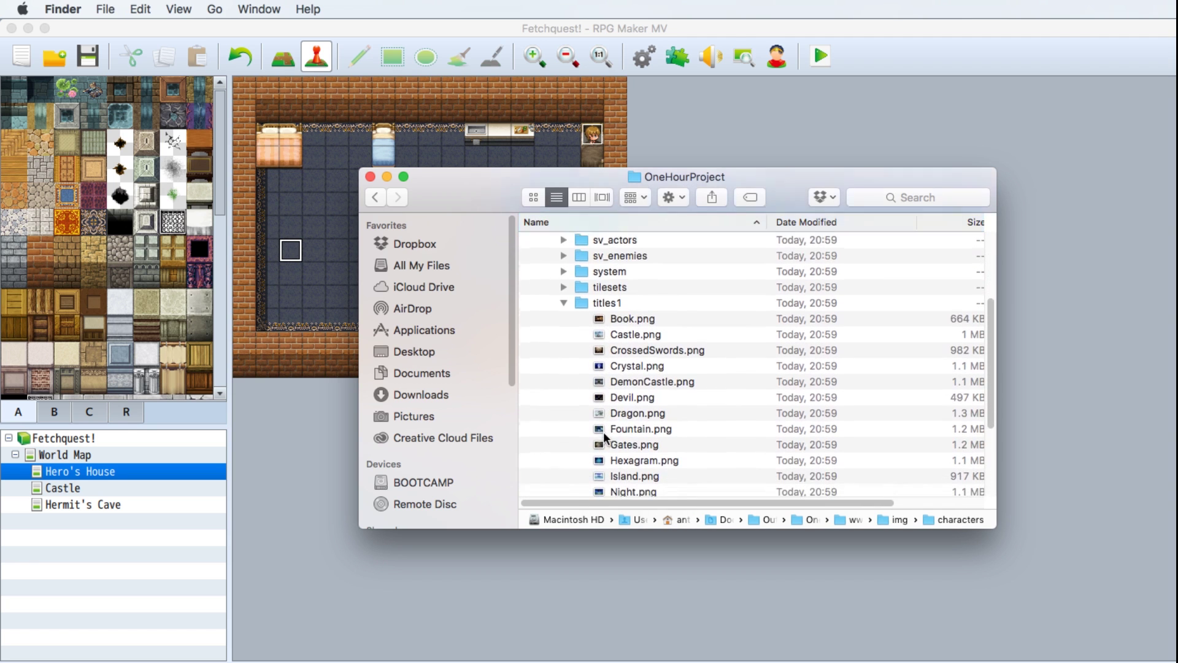
{"action": "left_click", "coordinate": [632, 330]}
{"action": "key", "text": "space"}
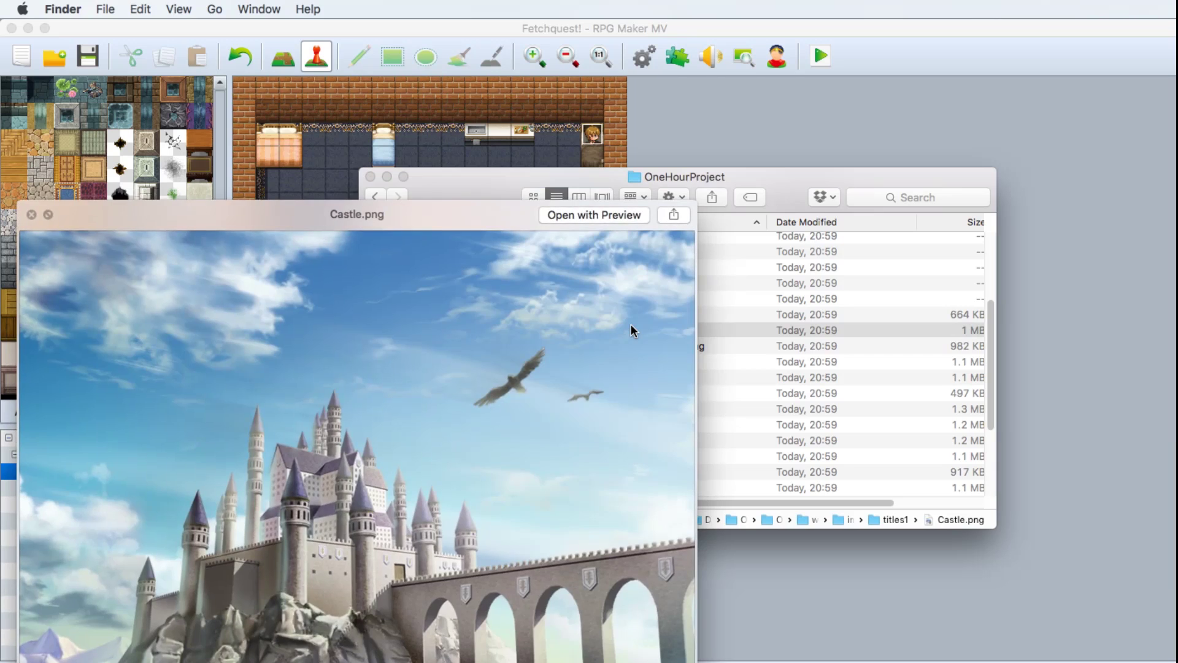
{"action": "key", "text": "space"}
Move every image in the titles1 folder except Castle.png to the Trash.
{"action": "left_click", "coordinate": [627, 315]}
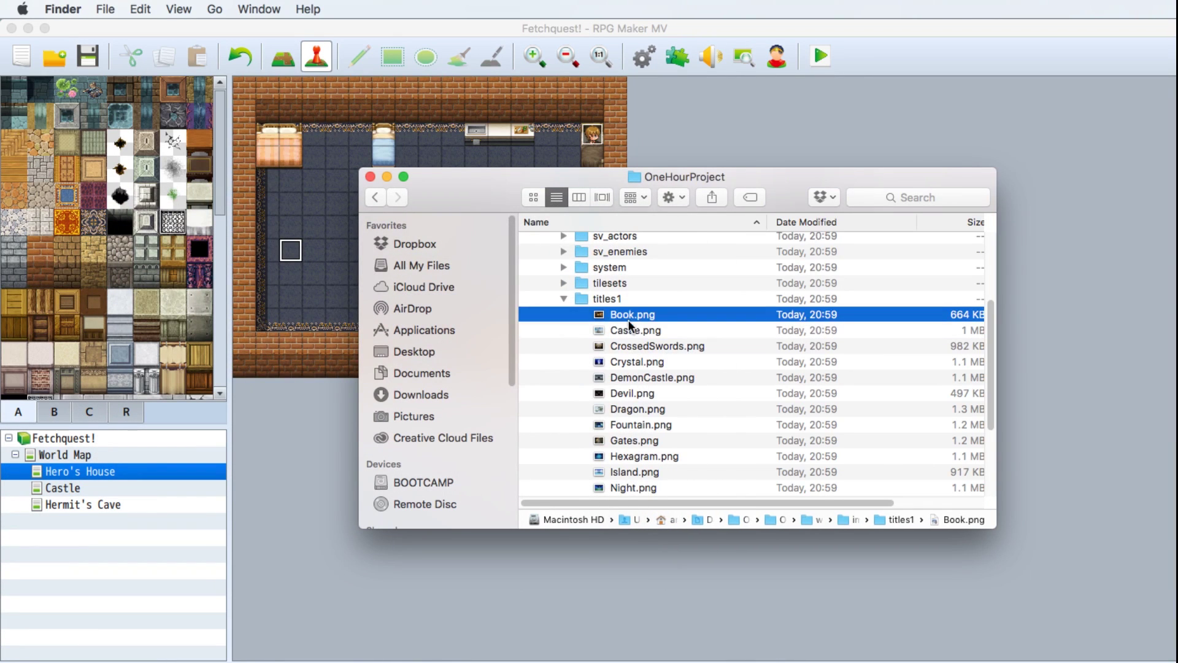
{"action": "scroll", "coordinate": [634, 352], "scroll_direction": "down", "scroll_amount": 5}
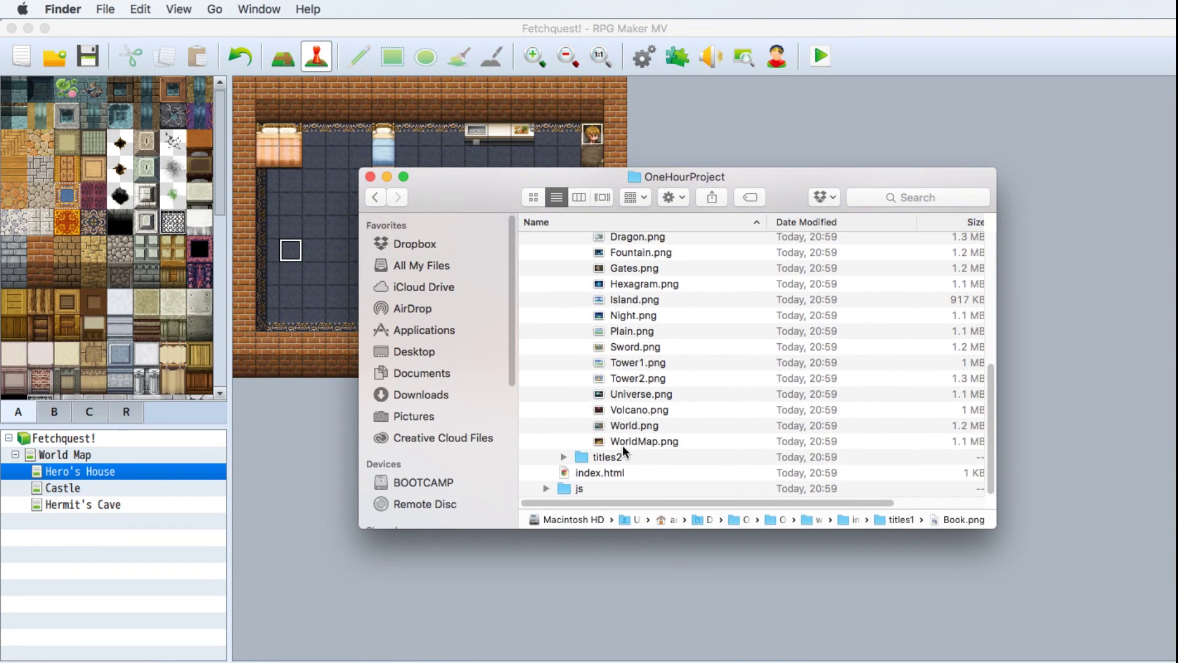
{"action": "left_click", "coordinate": [628, 440], "text": "shift"}
{"action": "scroll", "coordinate": [627, 439], "scroll_direction": "up", "scroll_amount": 5}
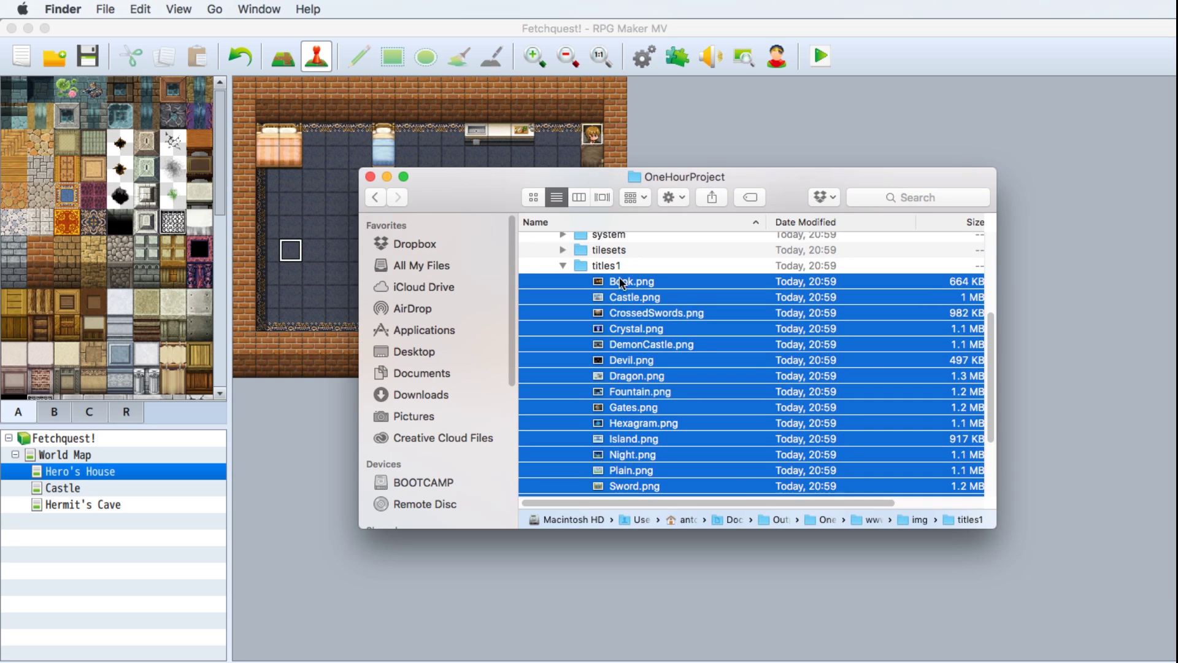
{"action": "left_click", "coordinate": [623, 299], "text": "super"}
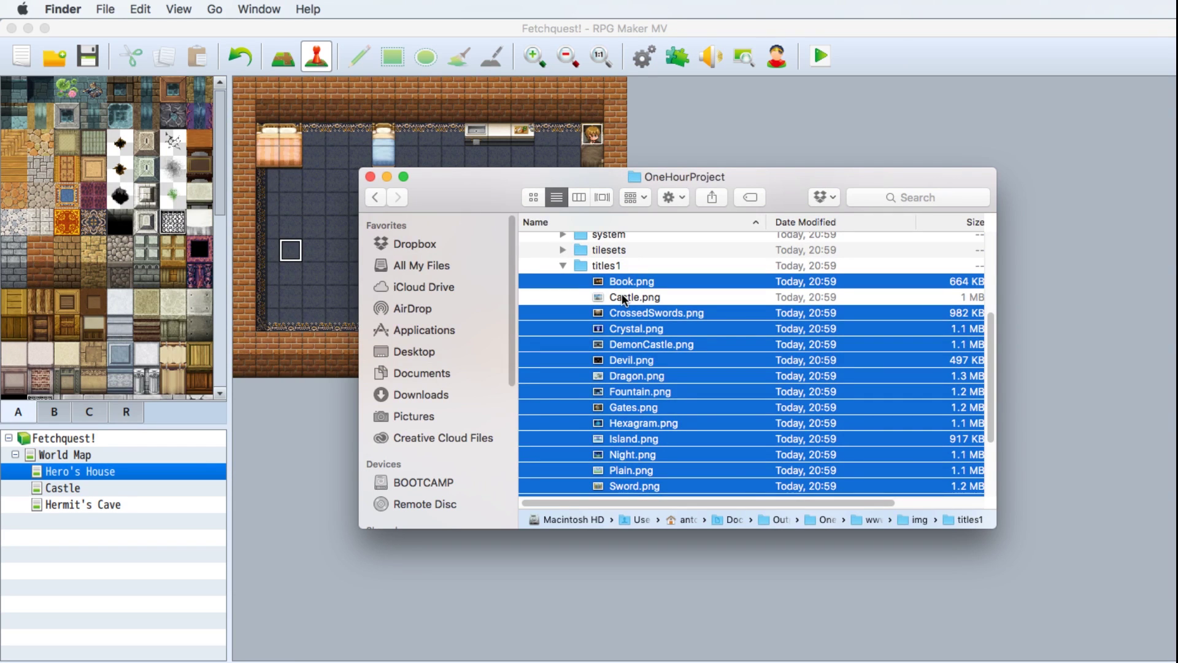
{"action": "key", "text": "super+BackSpace"}
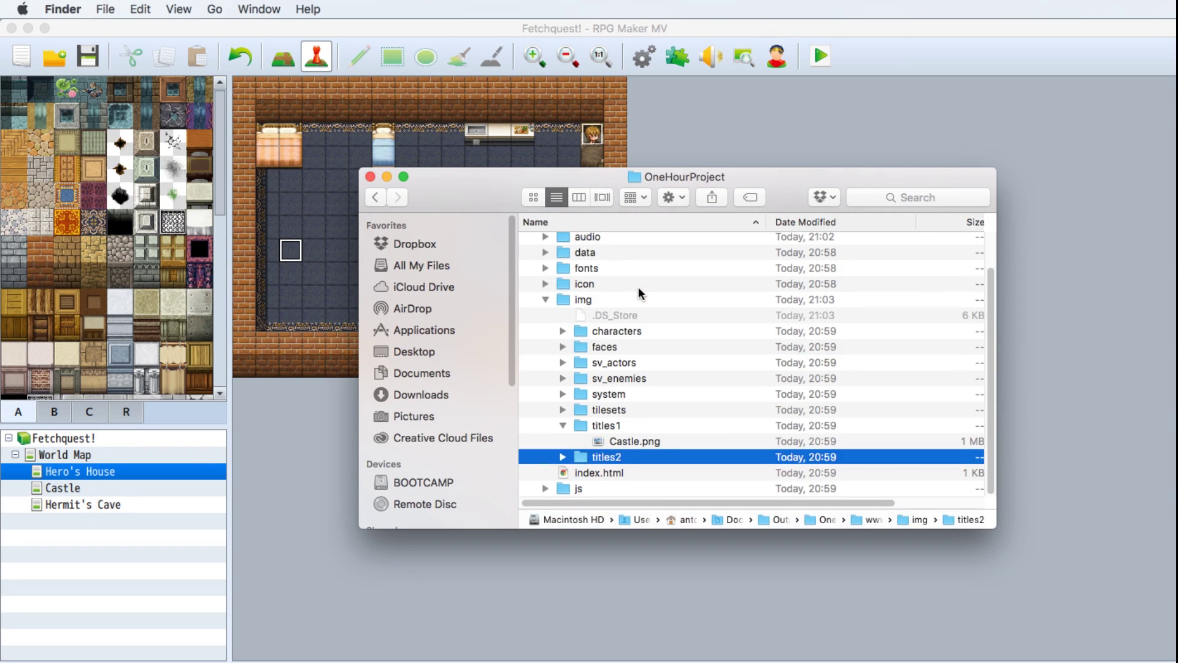
Move Floral.png and Medieval.png from the titles2 folder to the Trash and collapse the titles1 folder.
{"action": "left_click", "coordinate": [562, 455]}
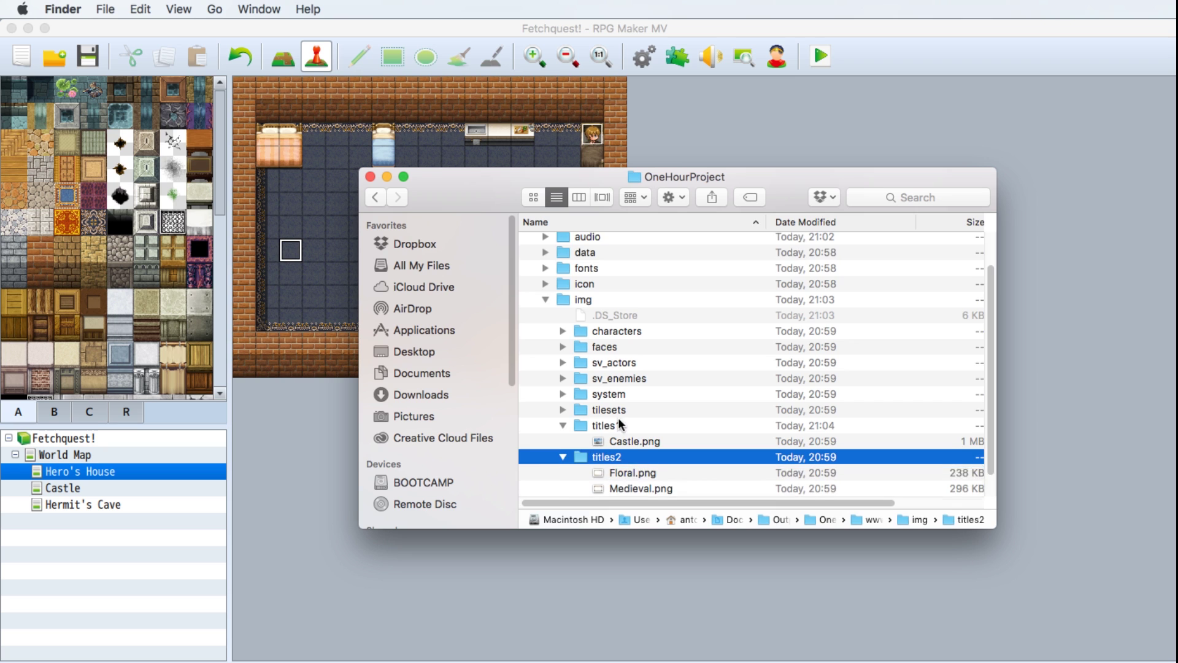
{"action": "scroll", "coordinate": [617, 422], "scroll_direction": "down", "scroll_amount": 2}
{"action": "left_click", "coordinate": [620, 442]}
{"action": "left_click", "coordinate": [633, 457], "text": "shift"}
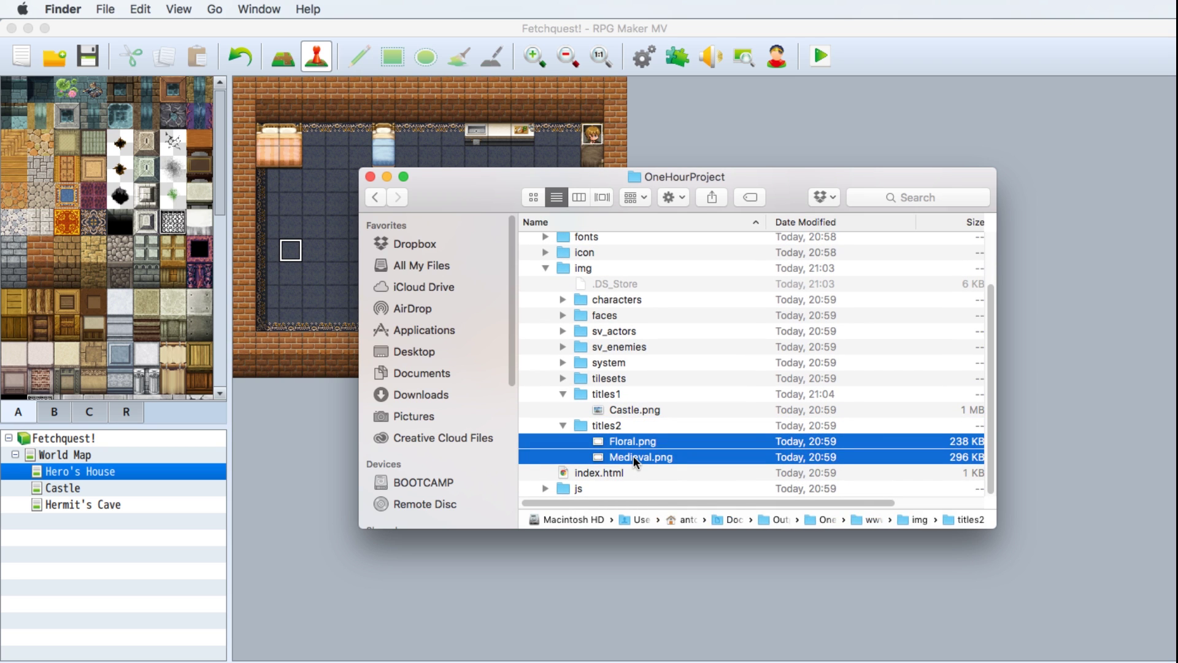
{"action": "key", "text": "super+BackSpace"}
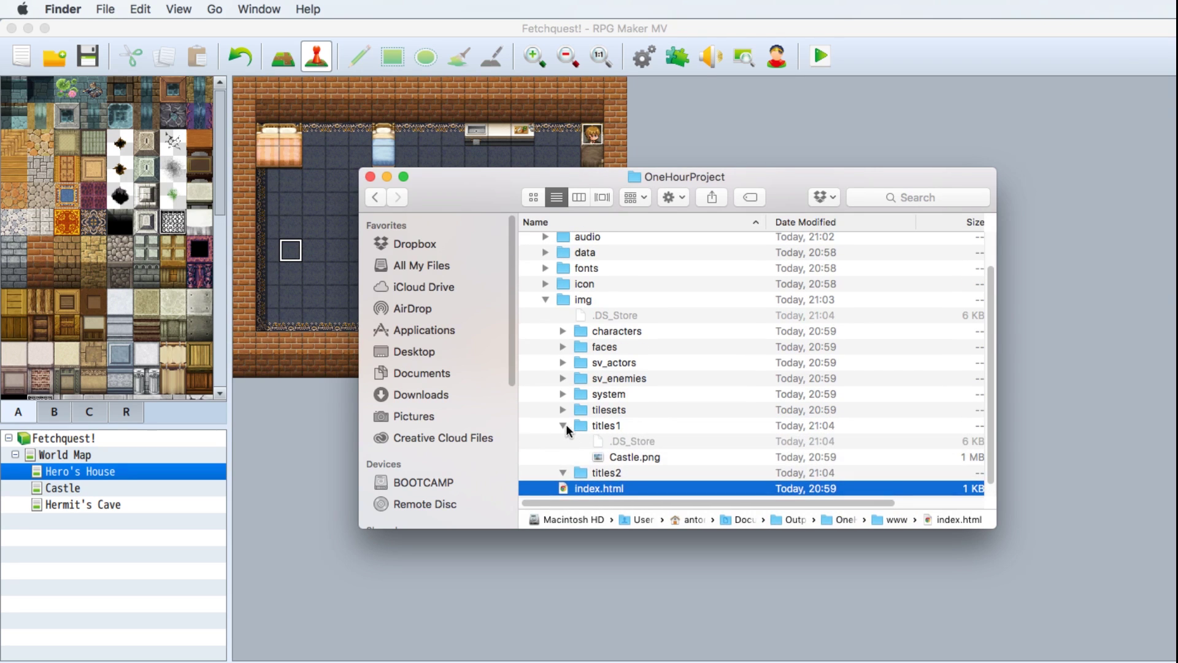
{"action": "left_click", "coordinate": [563, 424]}
Expand the sv_enemies folder, preview Actor1_3.png, and move all images from Actor1_3.png through Zombie.png to the Trash.
{"action": "left_click", "coordinate": [562, 394]}
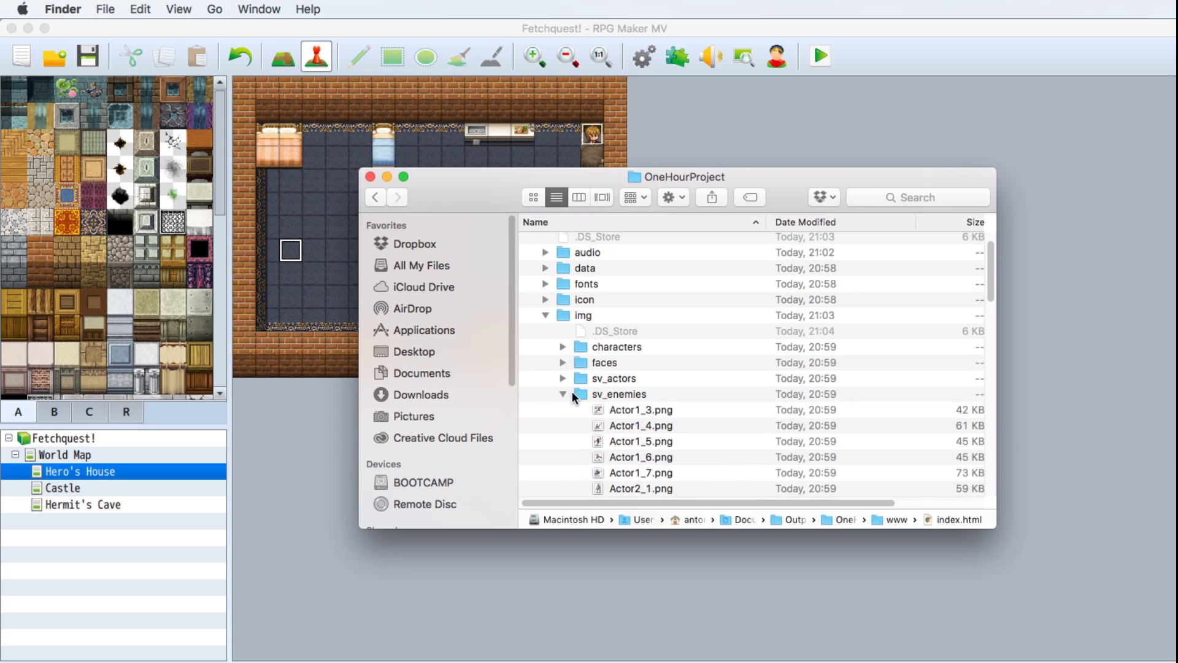
{"action": "scroll", "coordinate": [667, 381], "scroll_direction": "down", "scroll_amount": 3}
{"action": "left_click", "coordinate": [636, 344]}
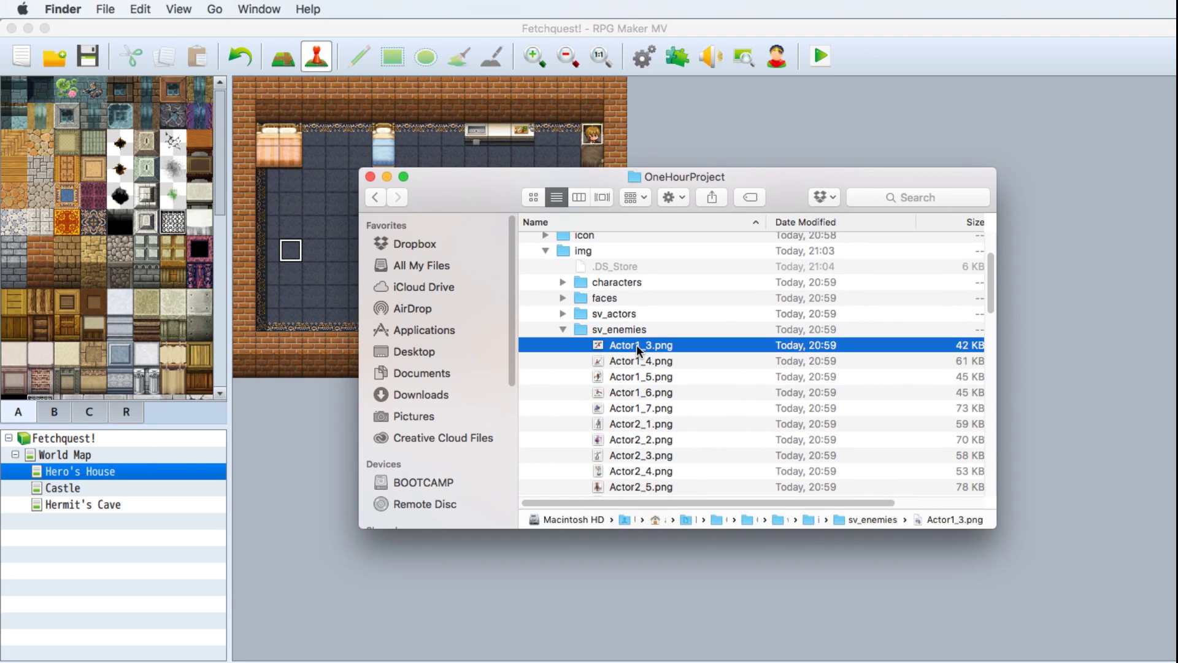
{"action": "key", "text": "space"}
{"action": "left_click", "coordinate": [628, 344]}
{"action": "scroll", "coordinate": [627, 344], "scroll_direction": "down", "scroll_amount": 6}
{"action": "scroll", "coordinate": [627, 344], "scroll_direction": "down", "scroll_amount": 15}
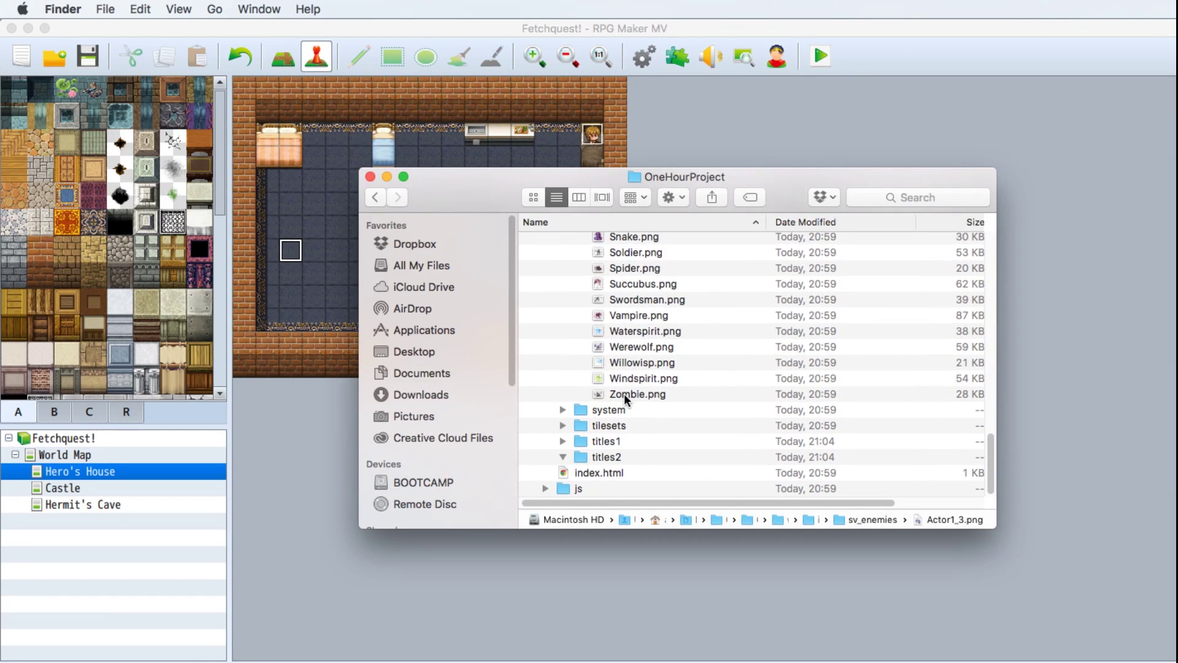
{"action": "left_click", "coordinate": [624, 393], "text": "shift"}
{"action": "key", "text": "Down"}
{"action": "key", "text": "Left"}
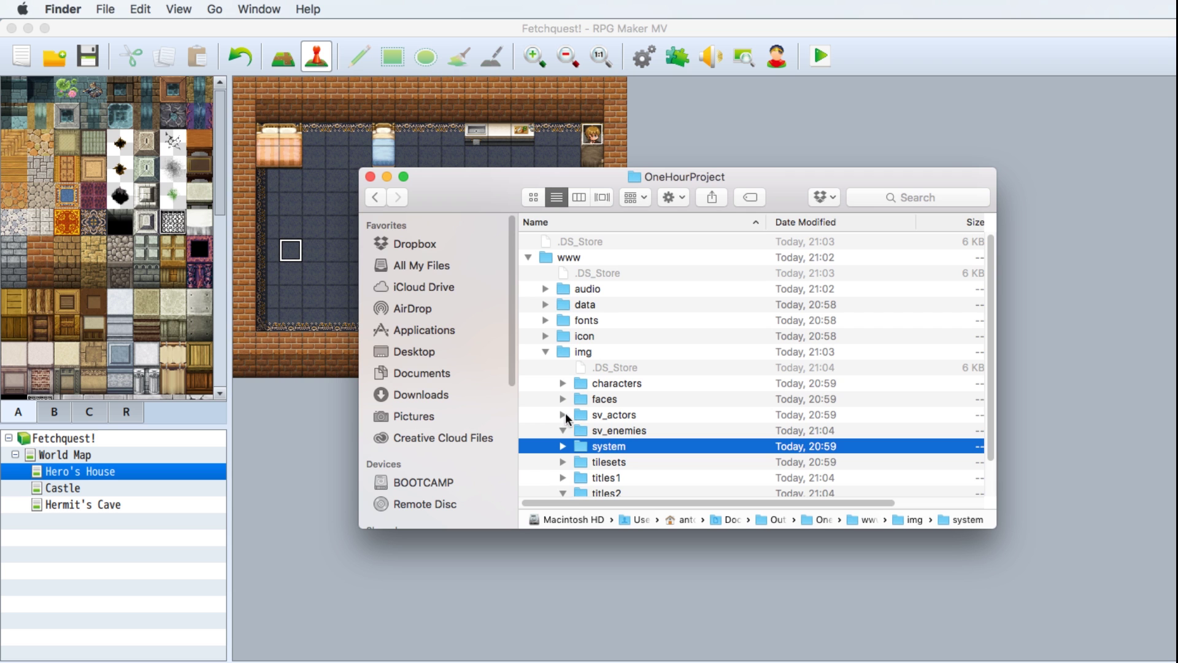
Expand the sv_actors folder, preview the Actor1_1.png sprite sheet, and collapse the folder.
{"action": "left_click", "coordinate": [563, 414]}
{"action": "left_click", "coordinate": [621, 428]}
{"action": "key", "text": "space"}
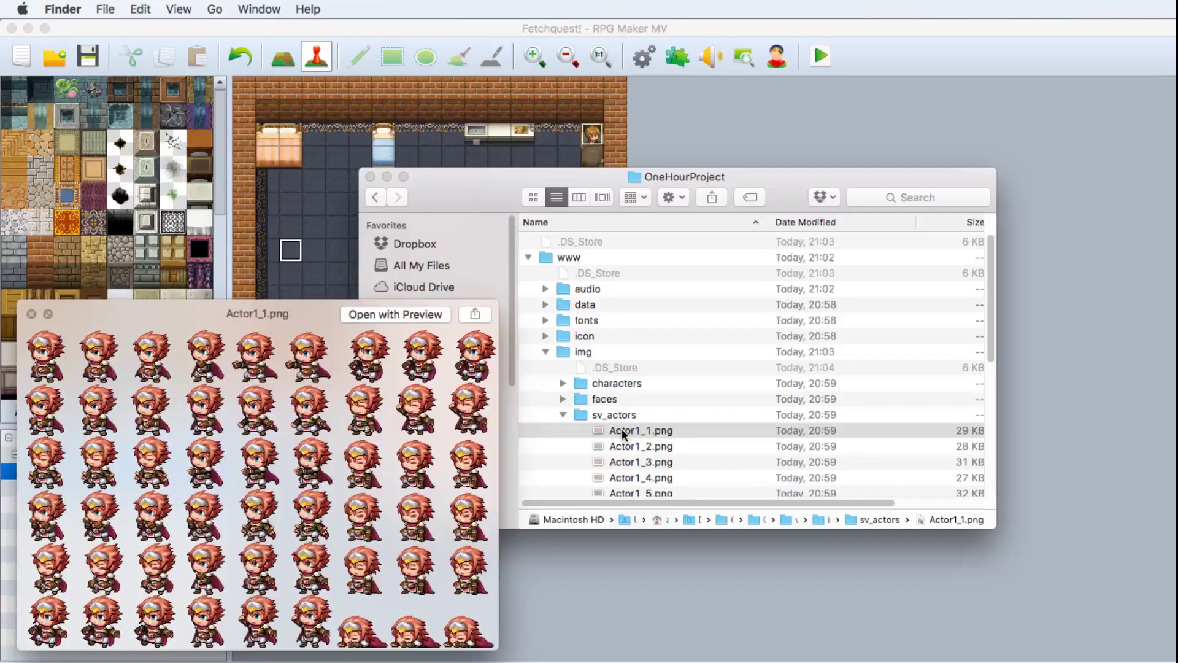
{"action": "key", "text": "space"}
{"action": "scroll", "coordinate": [644, 424], "scroll_direction": "down", "scroll_amount": 3}
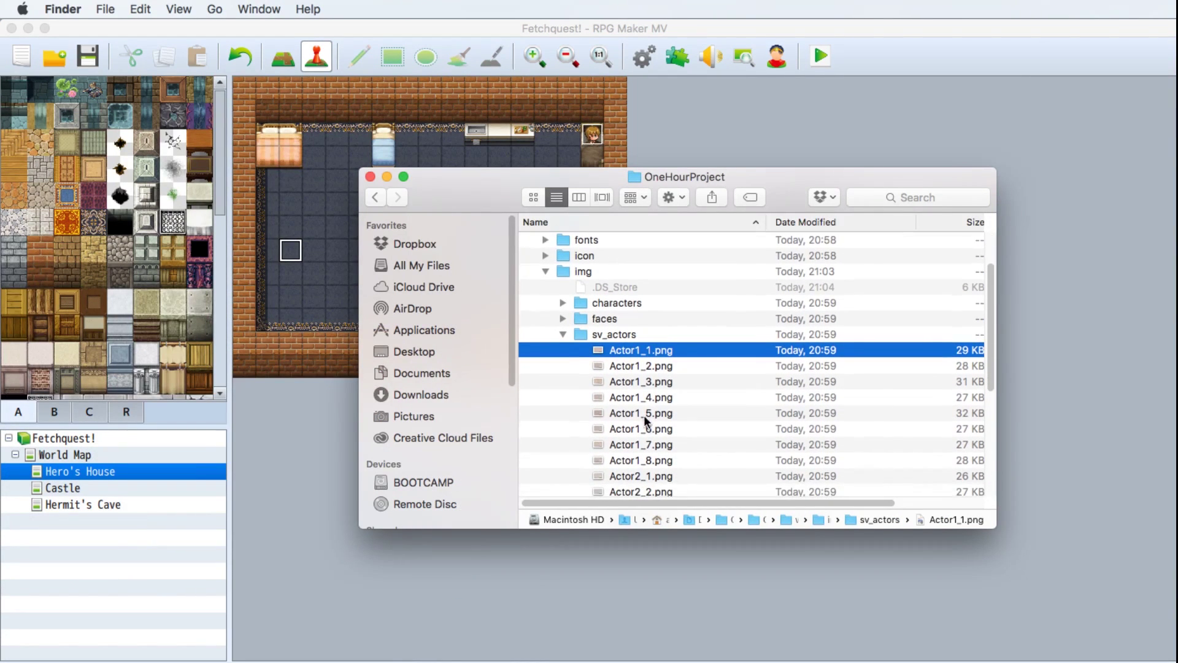
{"action": "left_click", "coordinate": [562, 334]}
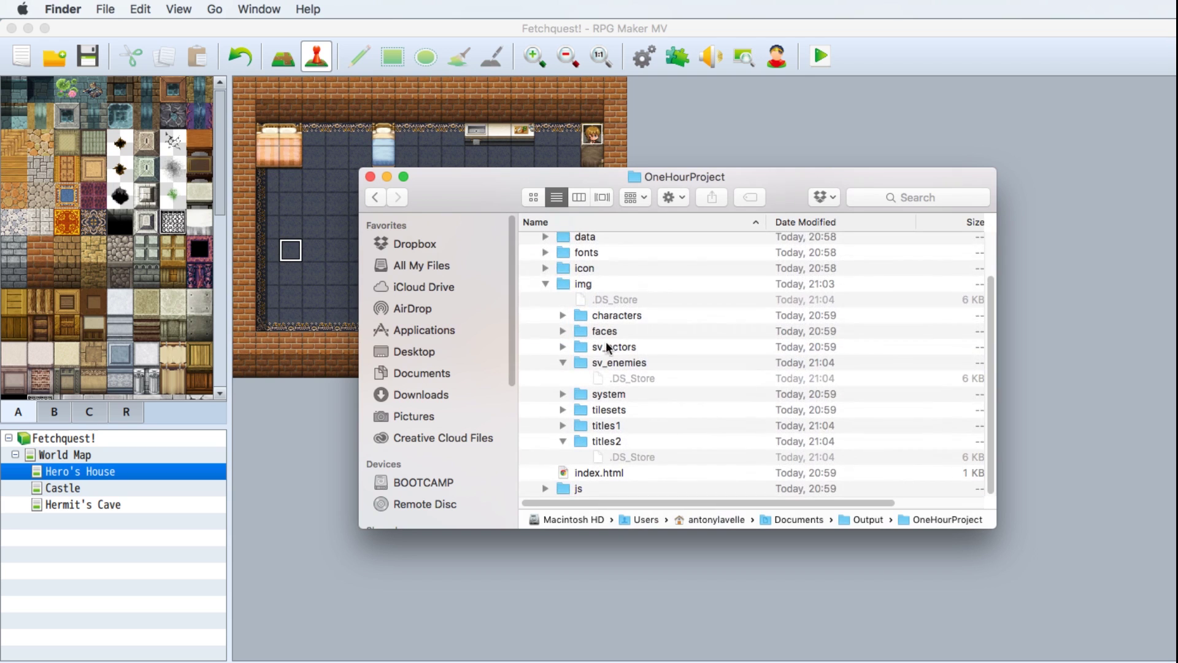
Move the sv_actors and sv_enemies folders to the Trash and collapse the img folder.
{"action": "left_click", "coordinate": [616, 344]}
{"action": "left_click", "coordinate": [610, 360], "text": "shift"}
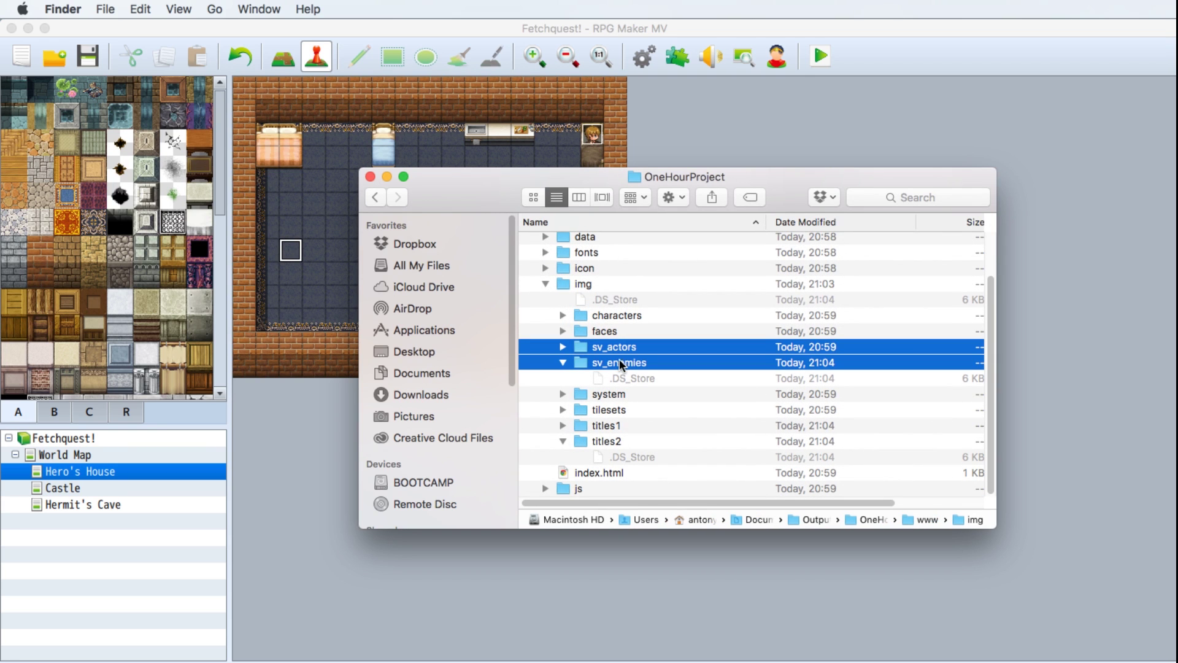
{"action": "key", "text": "super+BackSpace"}
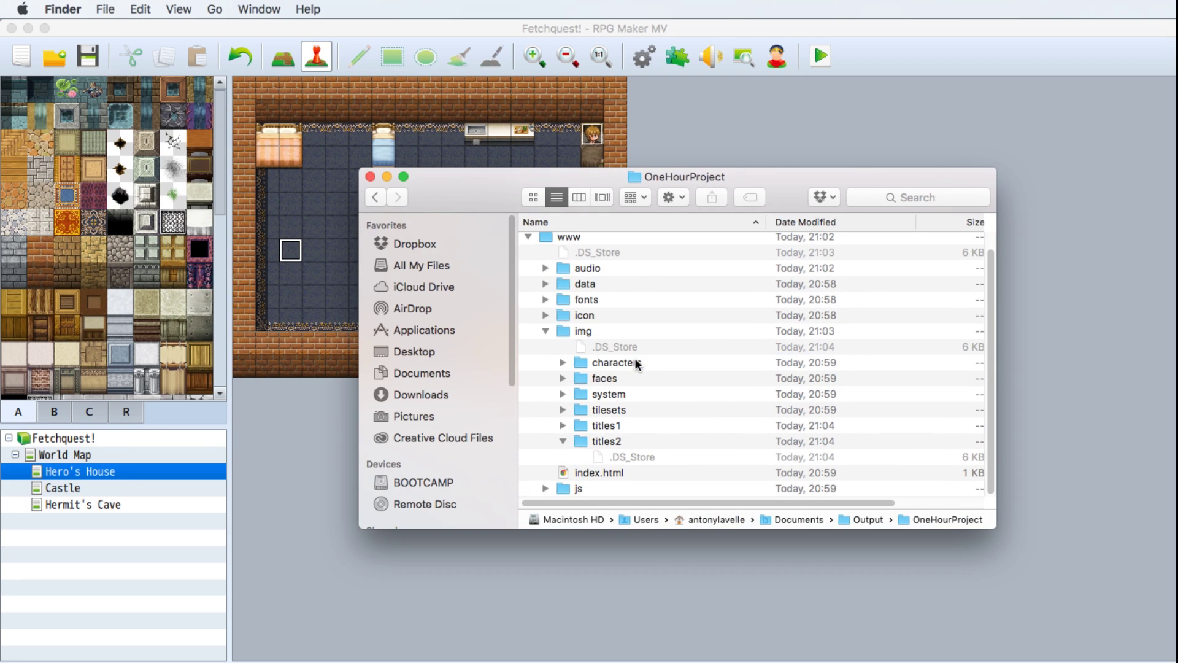
{"action": "left_click", "coordinate": [543, 331]}
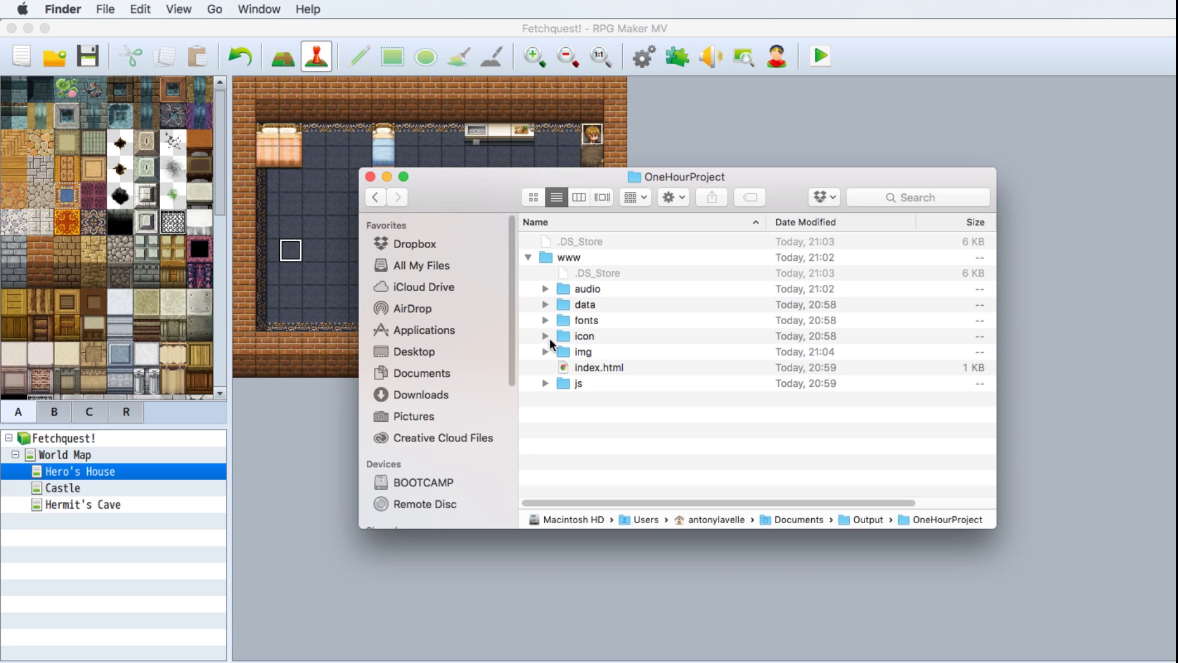
Expand the icon folder and preview icon.png.
{"action": "left_click", "coordinate": [544, 336]}
{"action": "left_click", "coordinate": [591, 348]}
{"action": "key", "text": "space"}
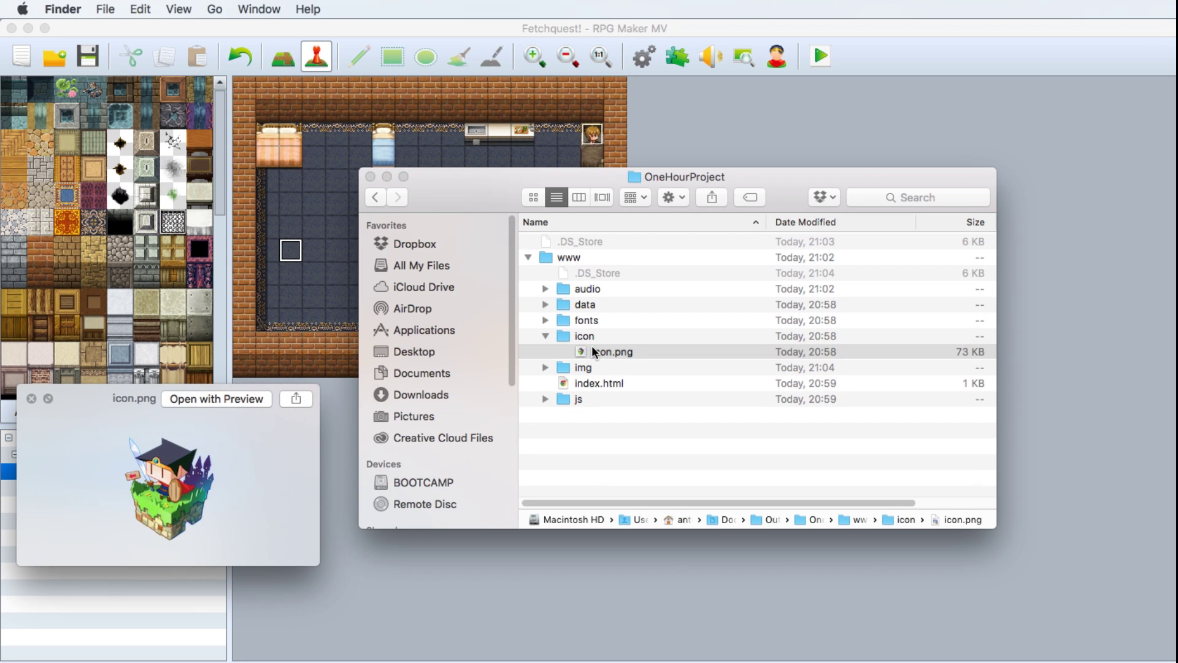
Close the icon.png preview and folder, and move all sounds in the audio bgs folder, City.m4a through Wind.m4a, to the Trash.
{"action": "key", "text": "space"}
{"action": "left_click", "coordinate": [546, 336]}
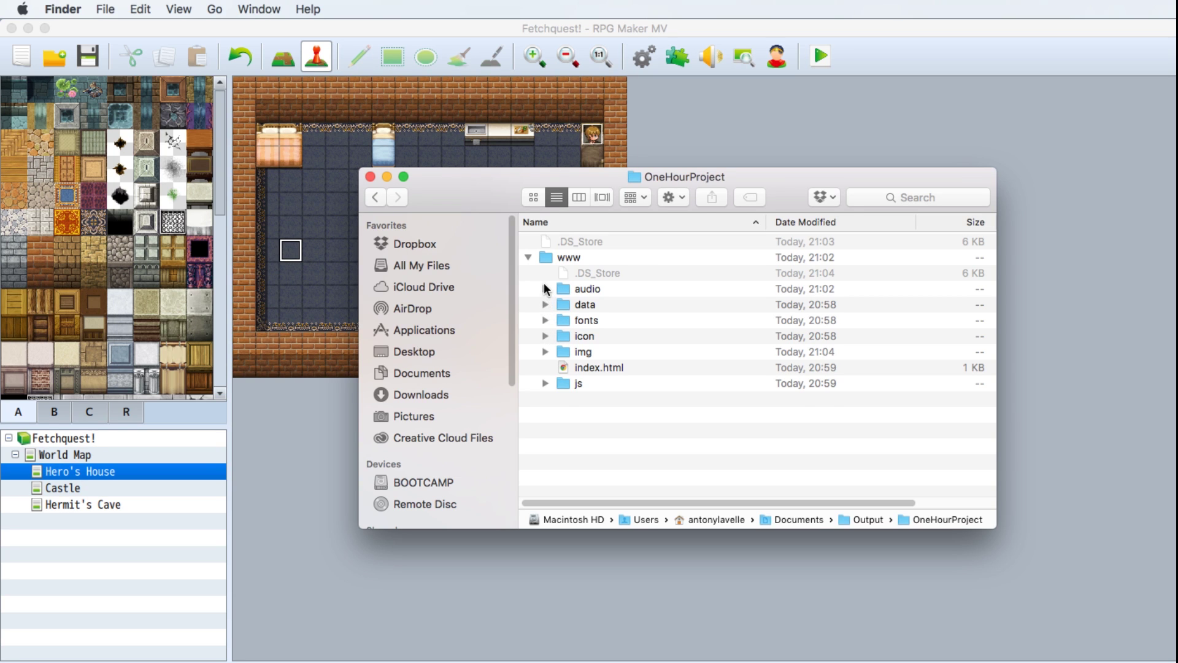
{"action": "left_click", "coordinate": [545, 288]}
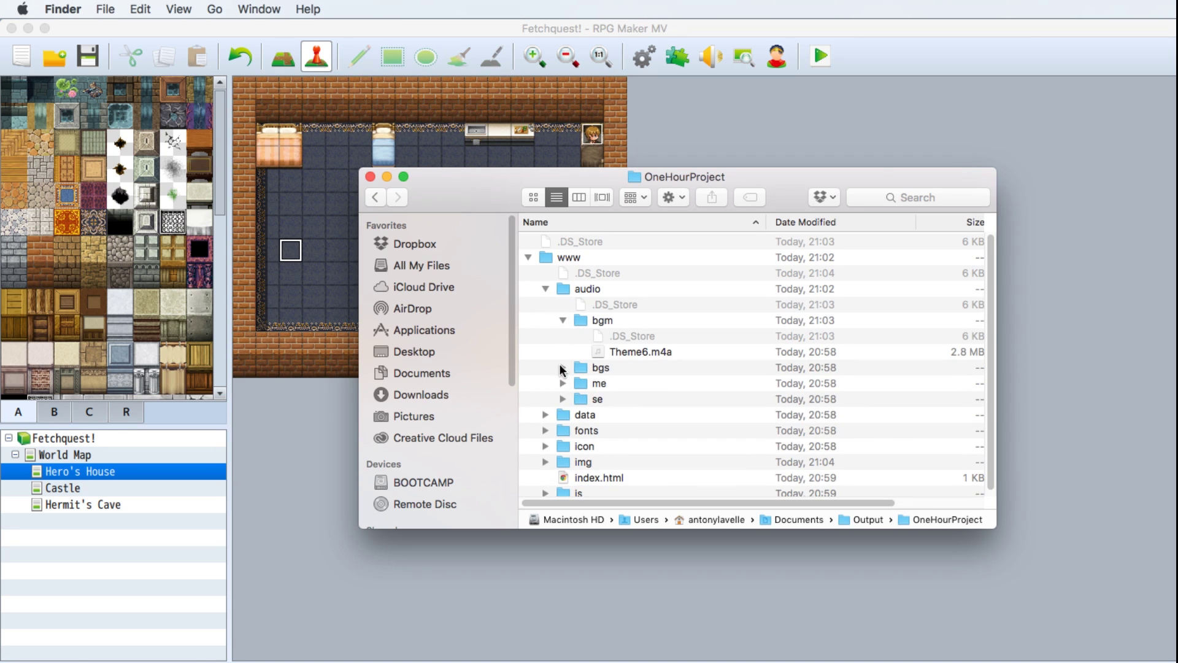
{"action": "left_click", "coordinate": [563, 367]}
{"action": "scroll", "coordinate": [645, 356], "scroll_direction": "down", "scroll_amount": 2}
{"action": "scroll", "coordinate": [643, 351], "scroll_direction": "down", "scroll_amount": 1}
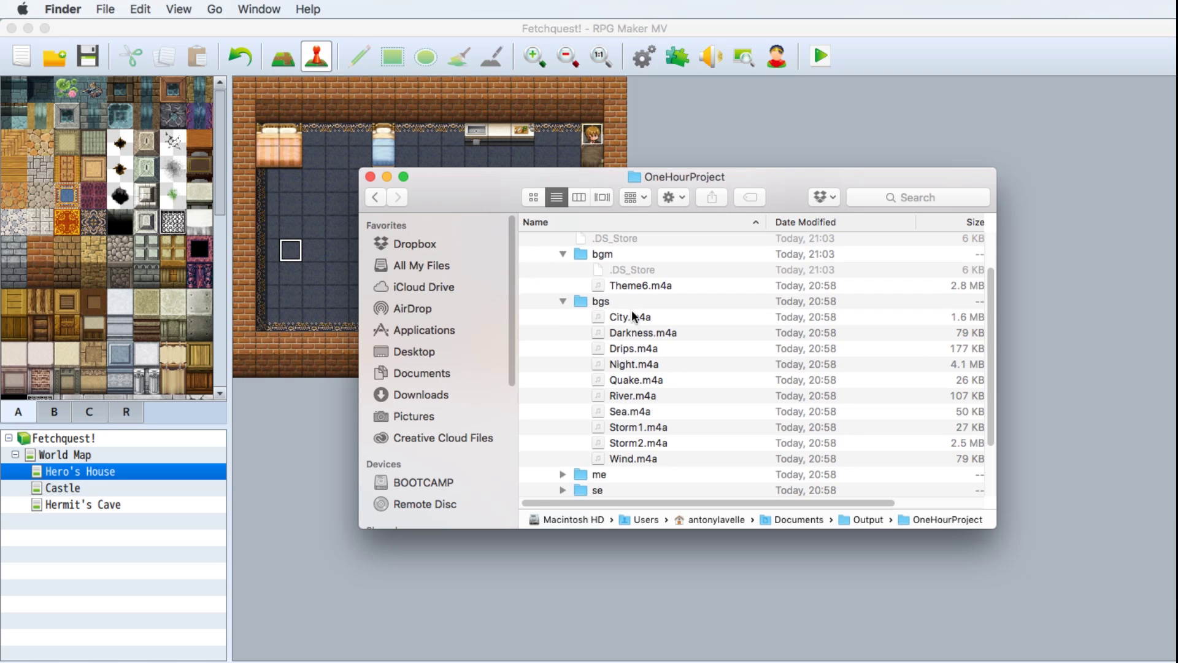
{"action": "left_click", "coordinate": [631, 317]}
{"action": "left_click", "coordinate": [633, 454], "text": "shift"}
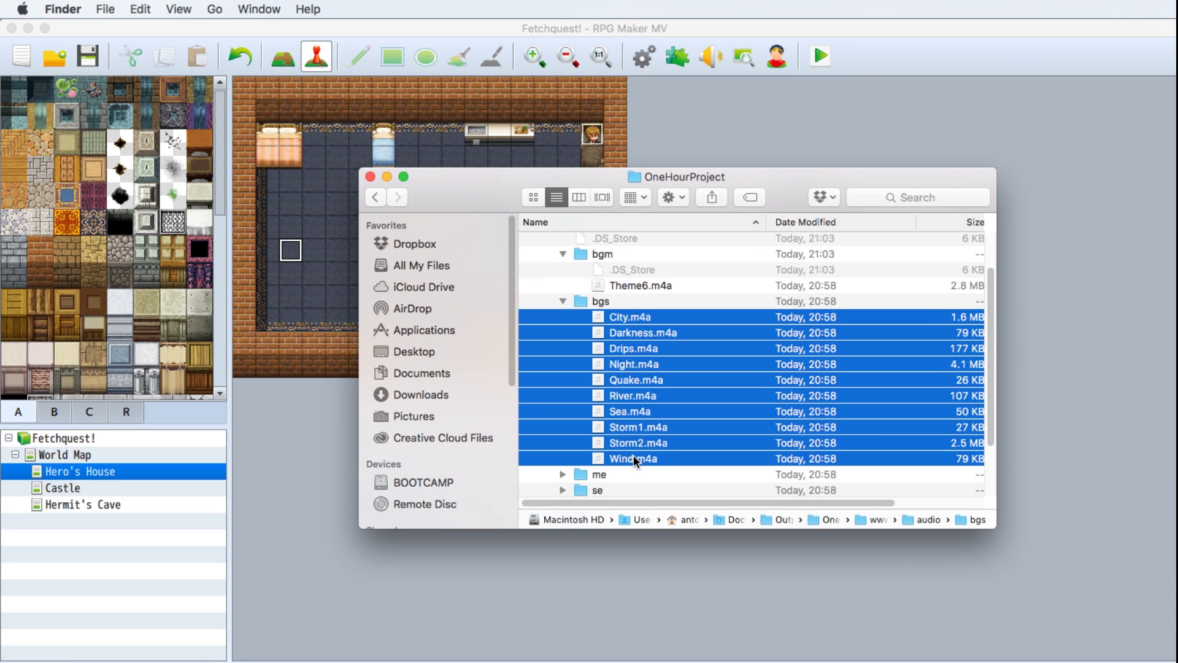
{"action": "key", "text": "super+BackSpace"}
Expand the se folder and move all sound effects from Absorb1.m4a through Wolf.m4a to the Trash.
{"action": "key", "text": "Right"}
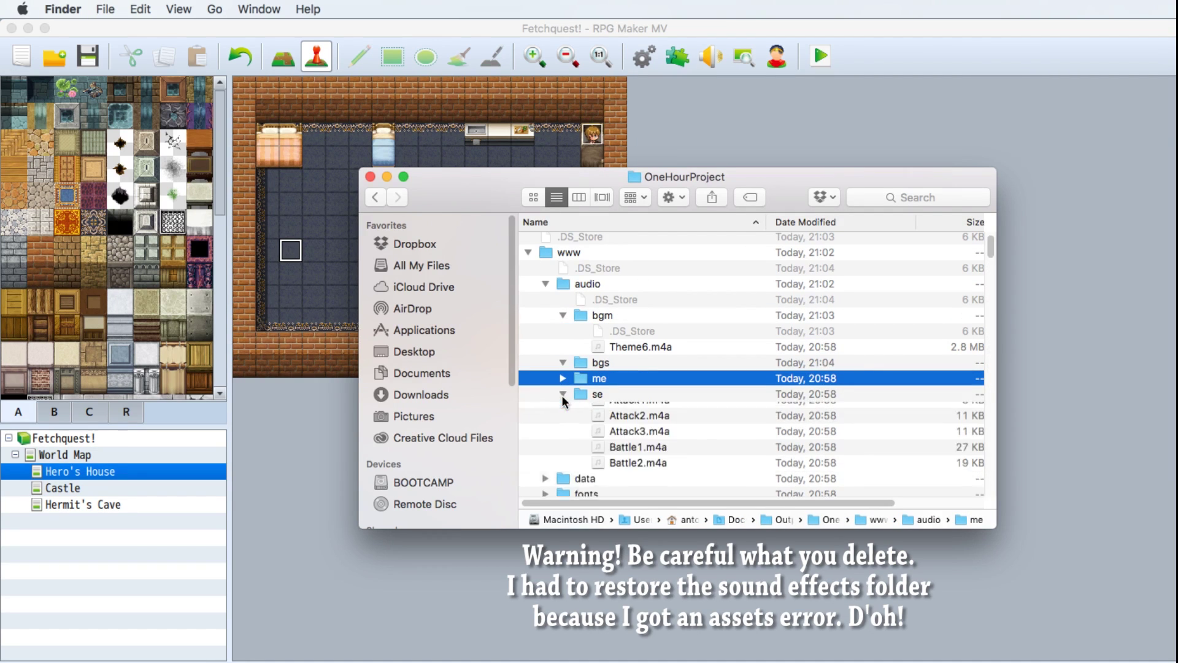
{"action": "scroll", "coordinate": [677, 396], "scroll_direction": "down", "scroll_amount": 4}
{"action": "scroll", "coordinate": [641, 256], "scroll_direction": "up", "scroll_amount": 5}
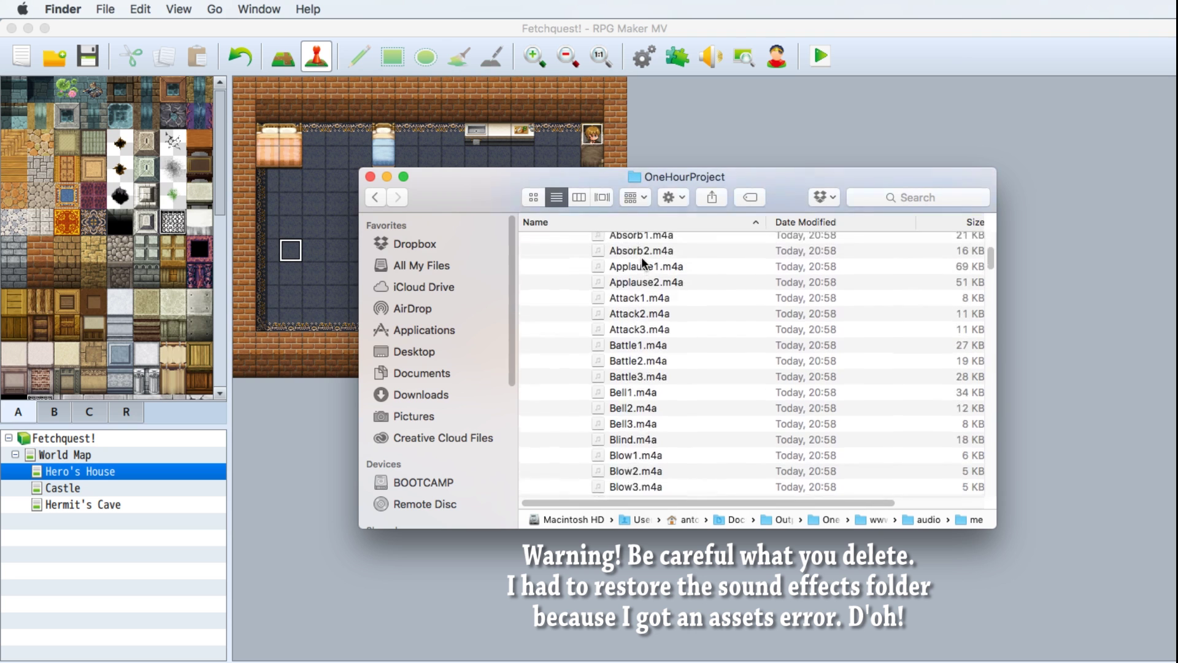
{"action": "left_click", "coordinate": [635, 283]}
{"action": "scroll", "coordinate": [690, 313], "scroll_direction": "down", "scroll_amount": 8}
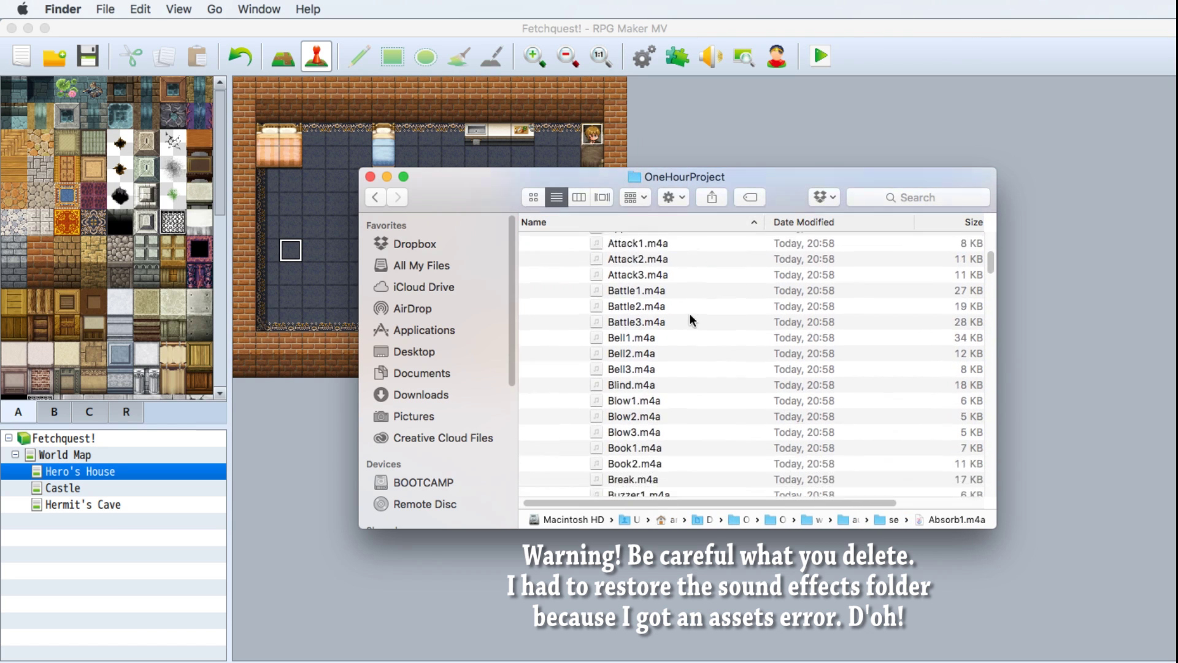
{"action": "scroll", "coordinate": [689, 313], "scroll_direction": "down", "scroll_amount": 20}
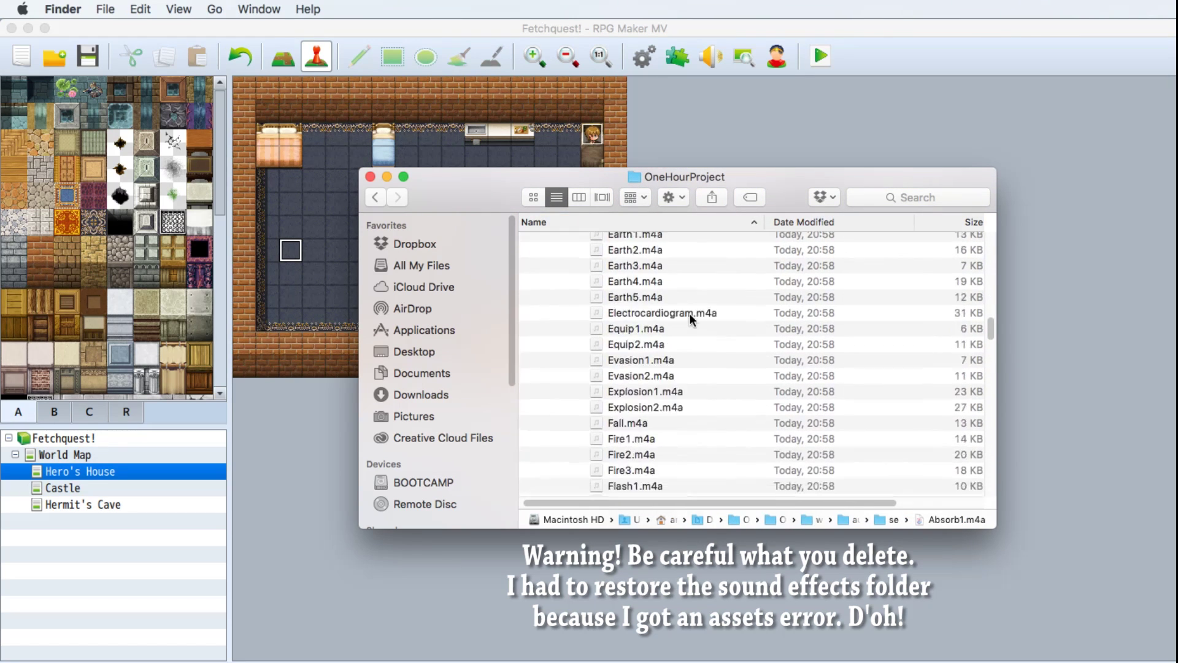
{"action": "scroll", "coordinate": [689, 316], "scroll_direction": "down", "scroll_amount": 10}
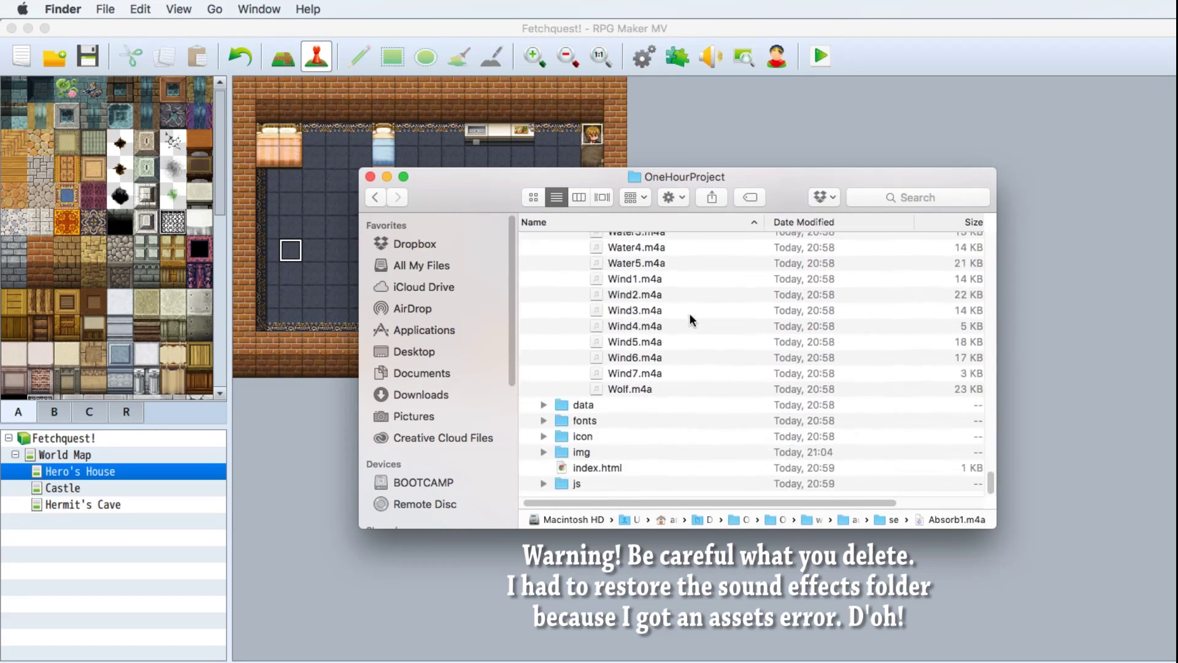
{"action": "left_click", "coordinate": [628, 387], "text": "shift"}
{"action": "key", "text": "super+BackSpace"}
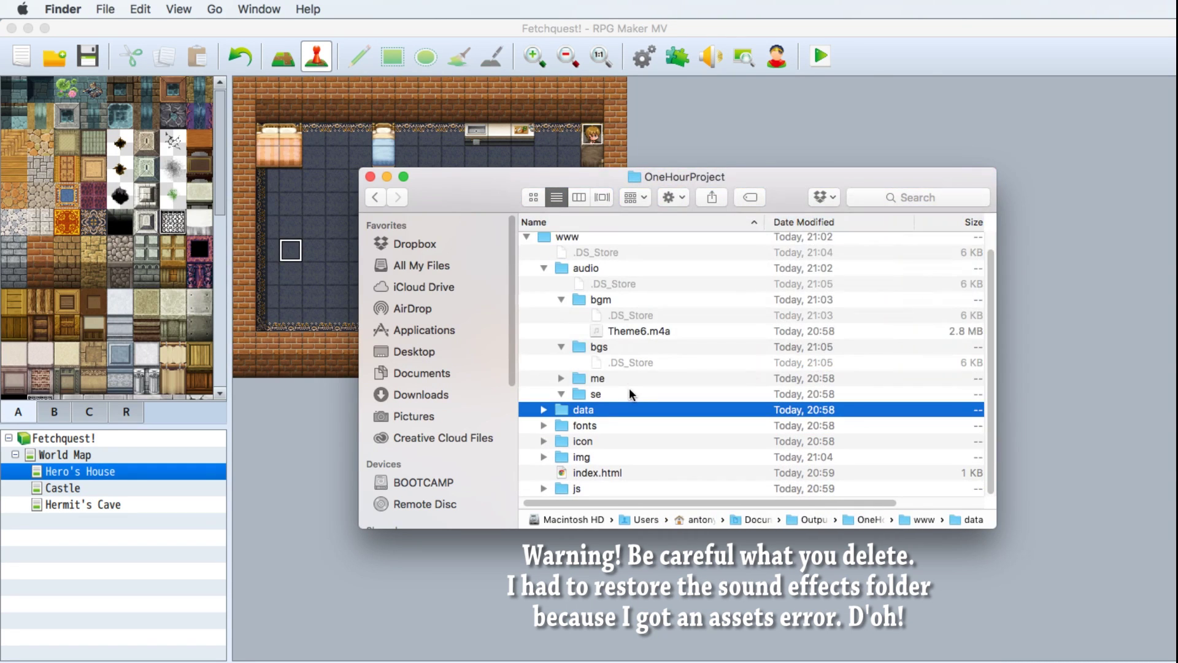
Collapse the bgs, bgm and audio folders, and the www folder that contains them.
{"action": "left_click", "coordinate": [561, 347]}
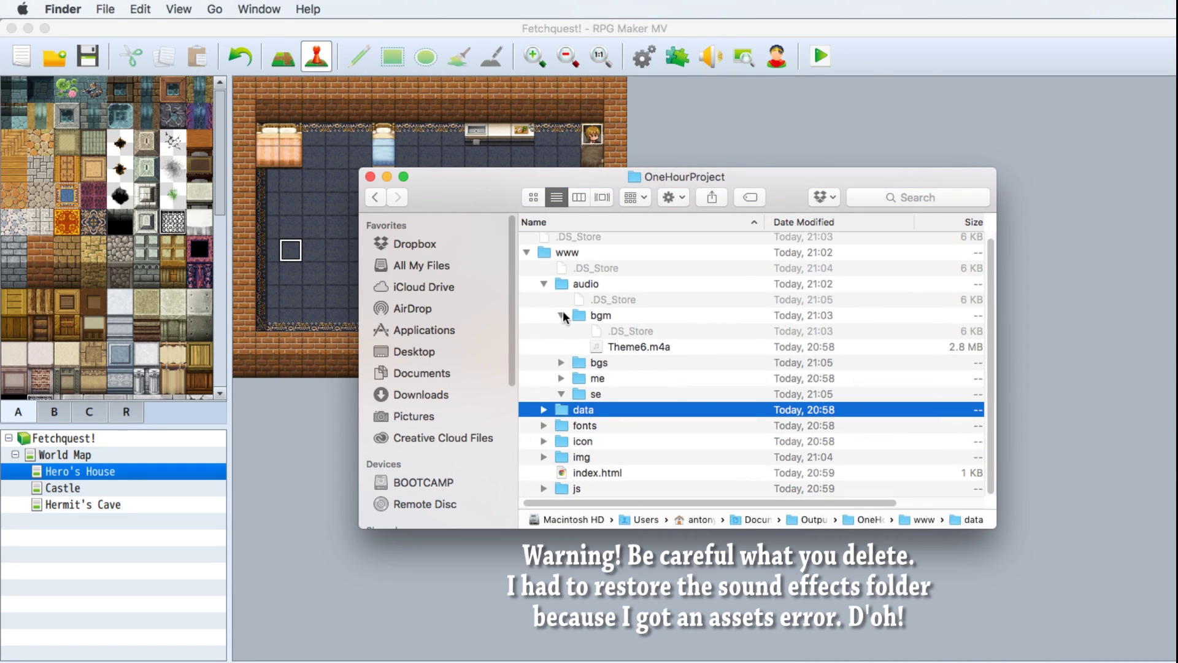
{"action": "left_click", "coordinate": [561, 319]}
{"action": "left_click", "coordinate": [546, 289]}
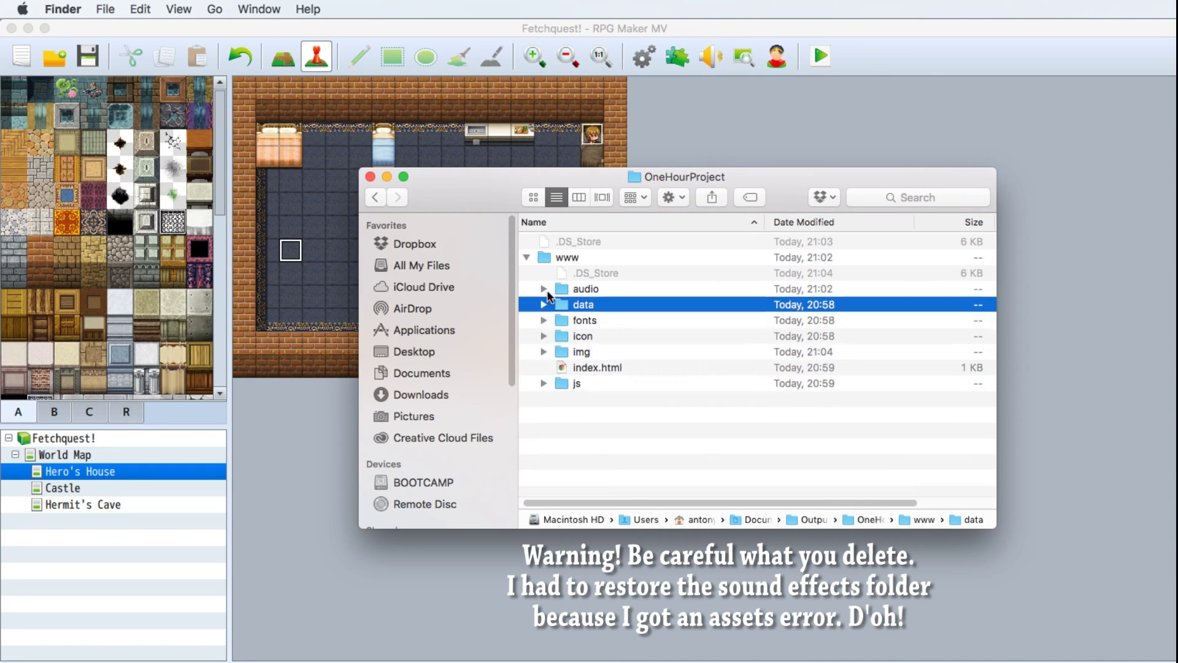
{"action": "left_click", "coordinate": [527, 256]}
Check the total size of the www folder in its file information and close the info window.
{"action": "left_click", "coordinate": [559, 257]}
{"action": "right_click", "coordinate": [565, 254]}
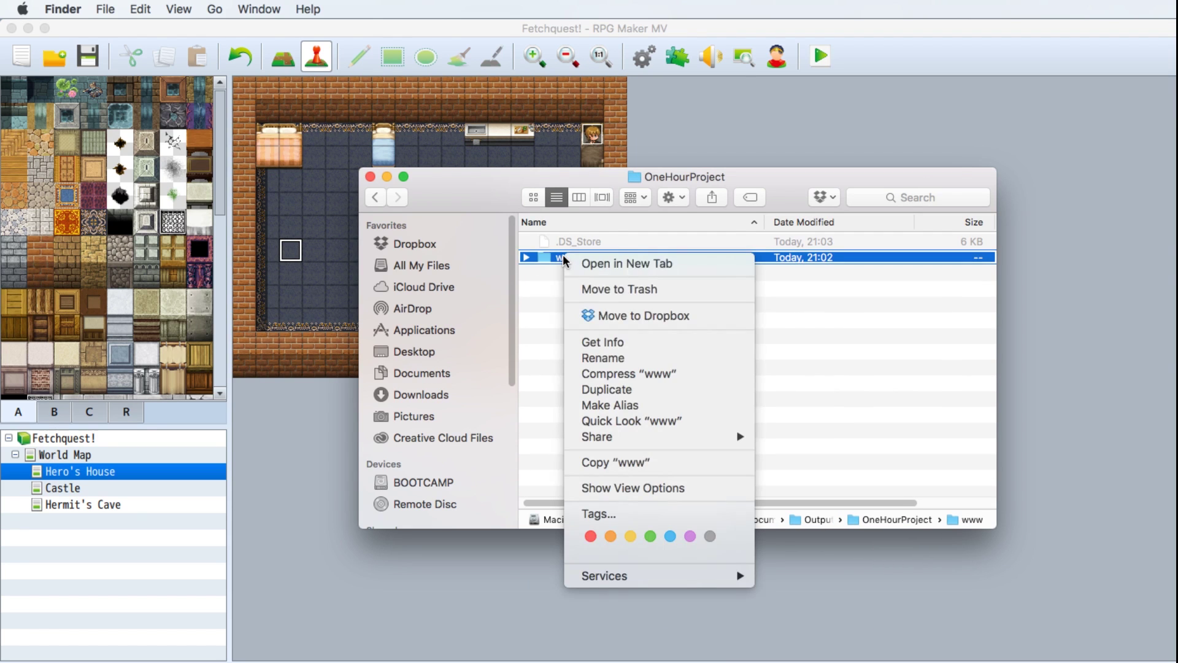
{"action": "left_click", "coordinate": [587, 341]}
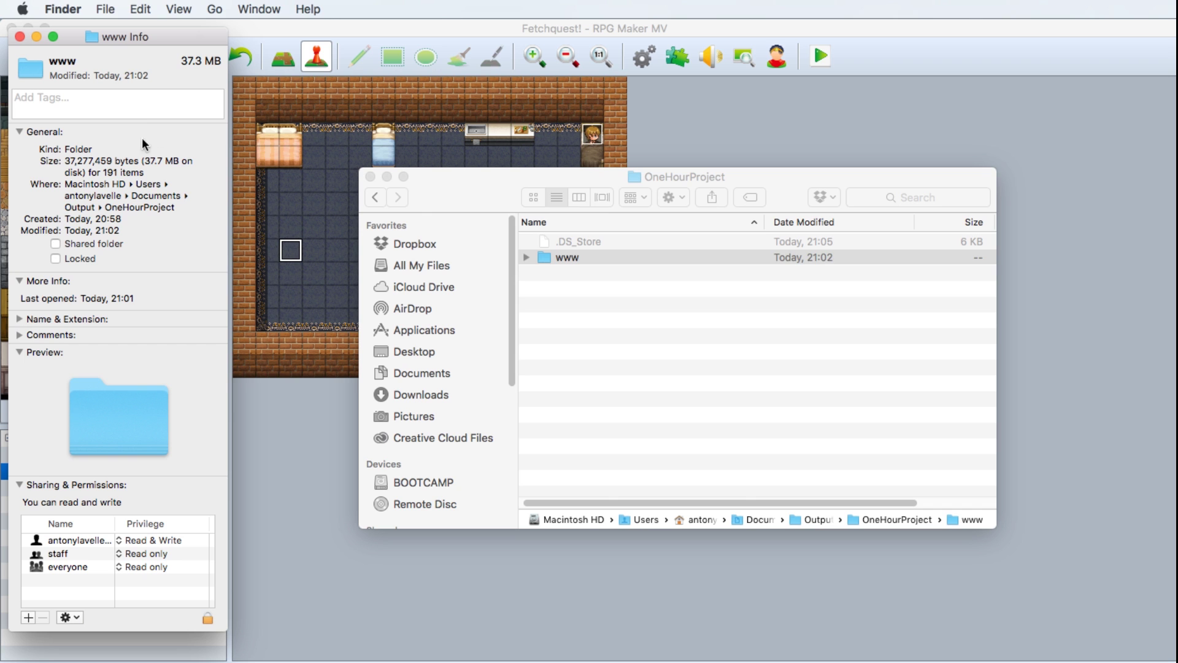
{"action": "left_click_drag", "start_coordinate": [144, 161], "coordinate": [180, 161]}
{"action": "left_click", "coordinate": [20, 36]}
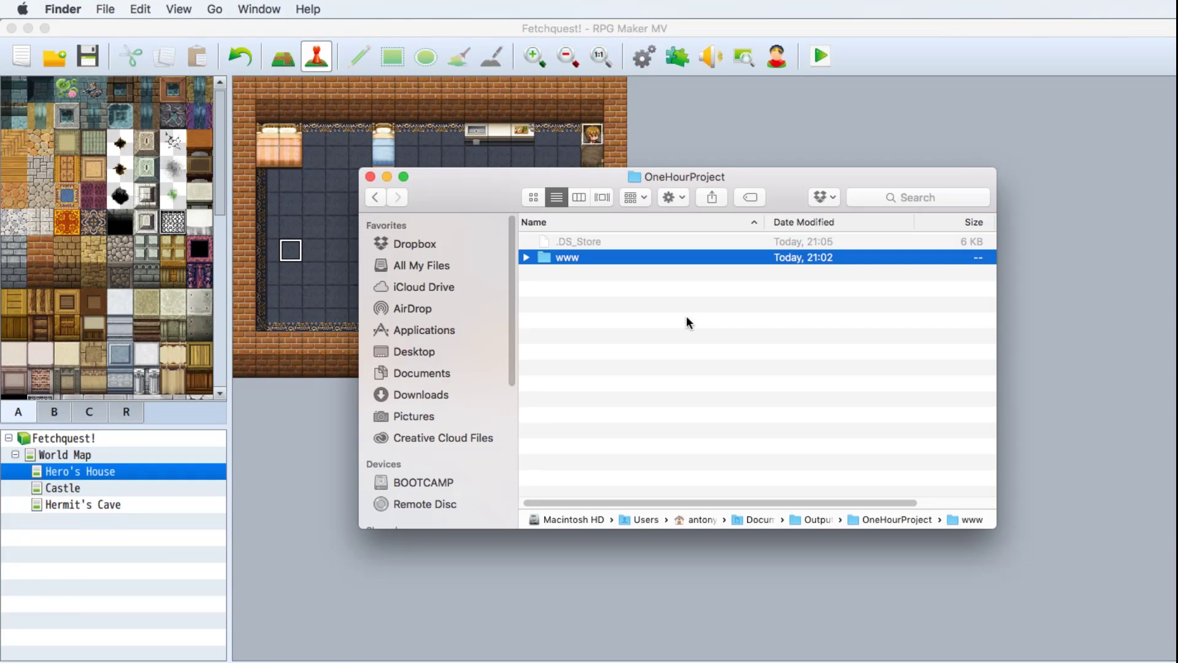
Switch to Intel XDK and start a new project from the Blank template as Standard HTML5.
{"action": "key", "text": "super+Tab"}
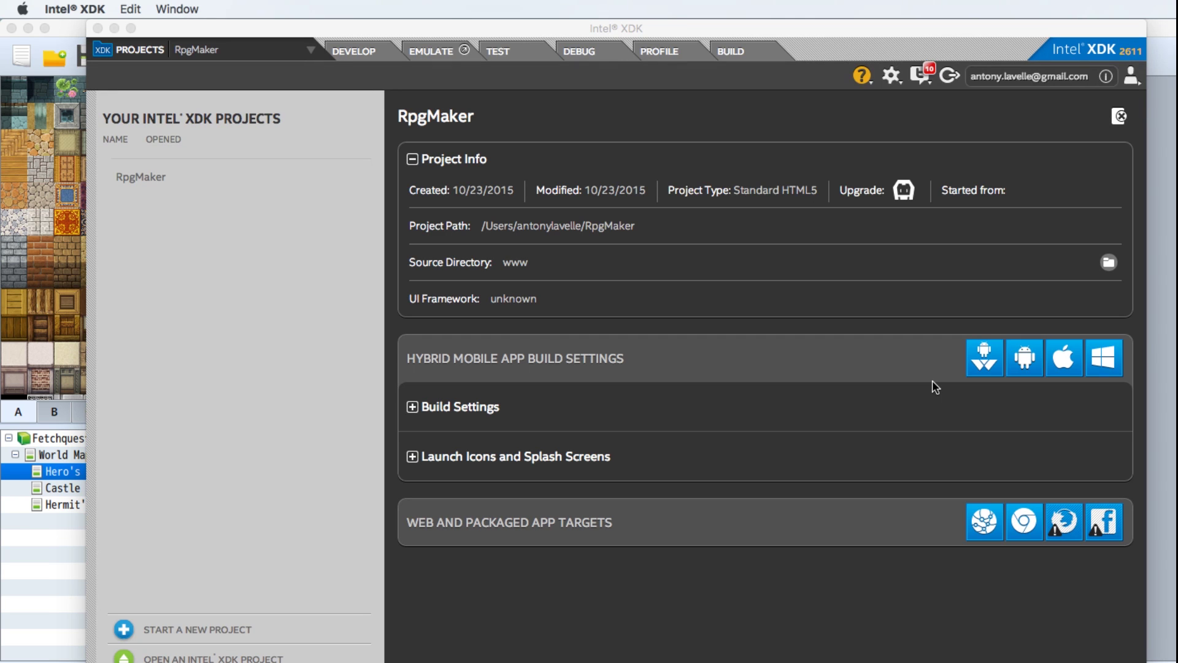
{"action": "left_click_drag", "start_coordinate": [884, 37], "coordinate": [868, 35]}
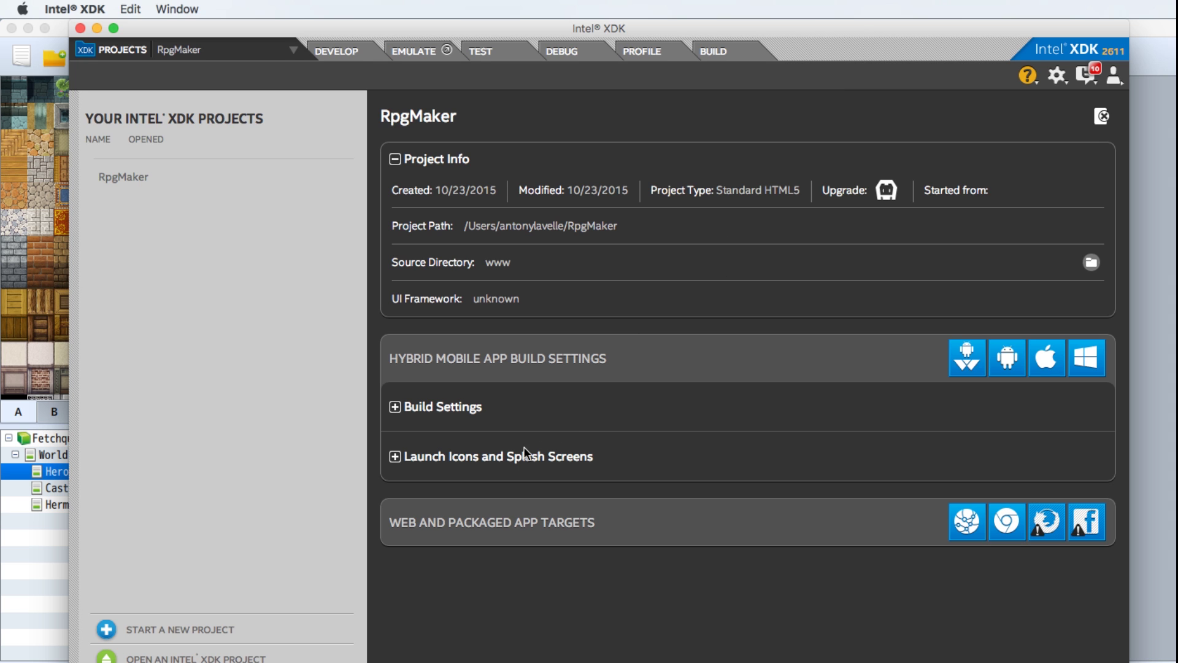
{"action": "left_click", "coordinate": [178, 632]}
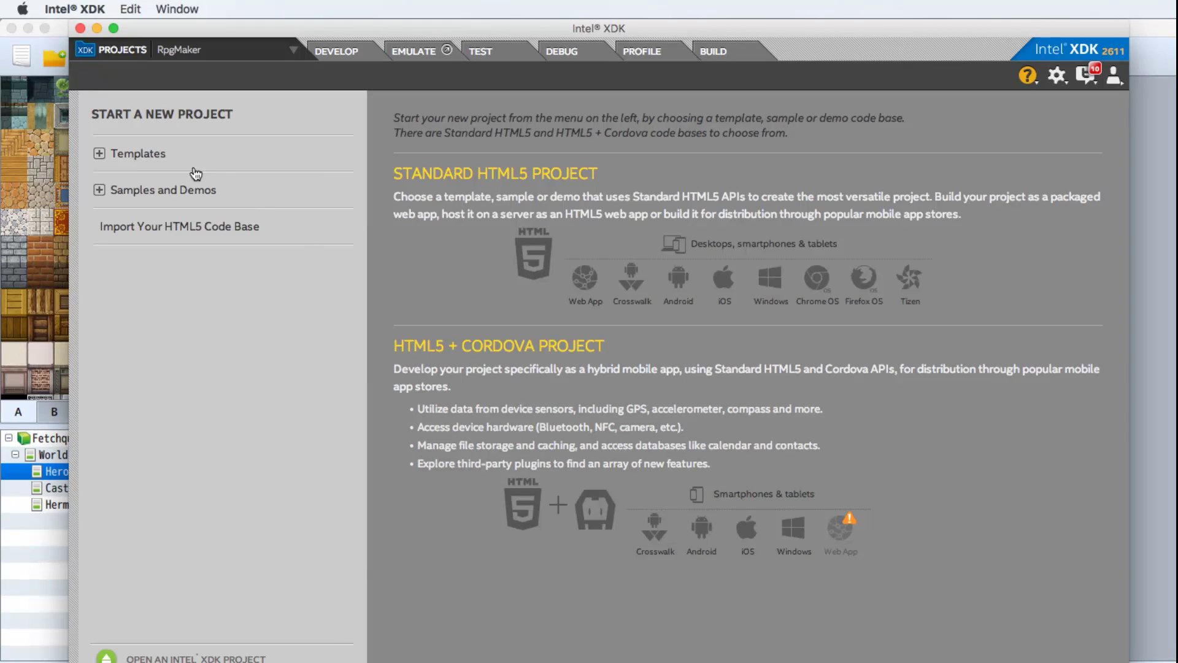
{"action": "left_click", "coordinate": [98, 154]}
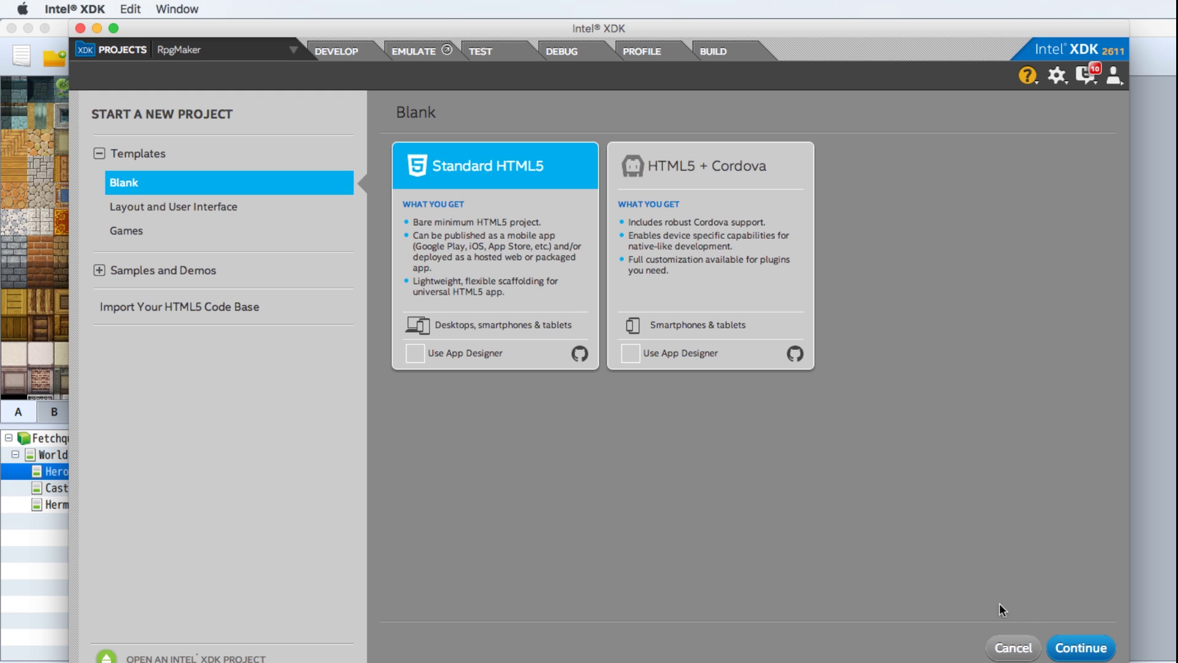
{"action": "left_click", "coordinate": [1081, 649]}
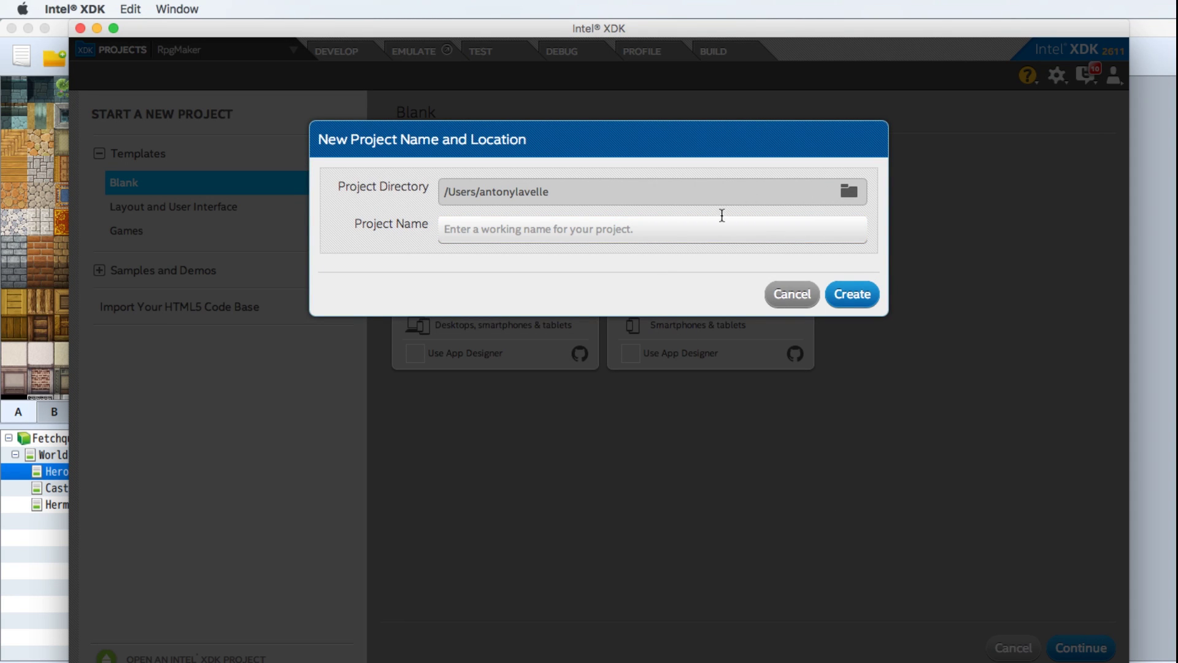
Name the new project OneHourProject, create it, and dismiss the success message.
{"action": "left_click", "coordinate": [653, 236]}
{"action": "type", "text": "One"}
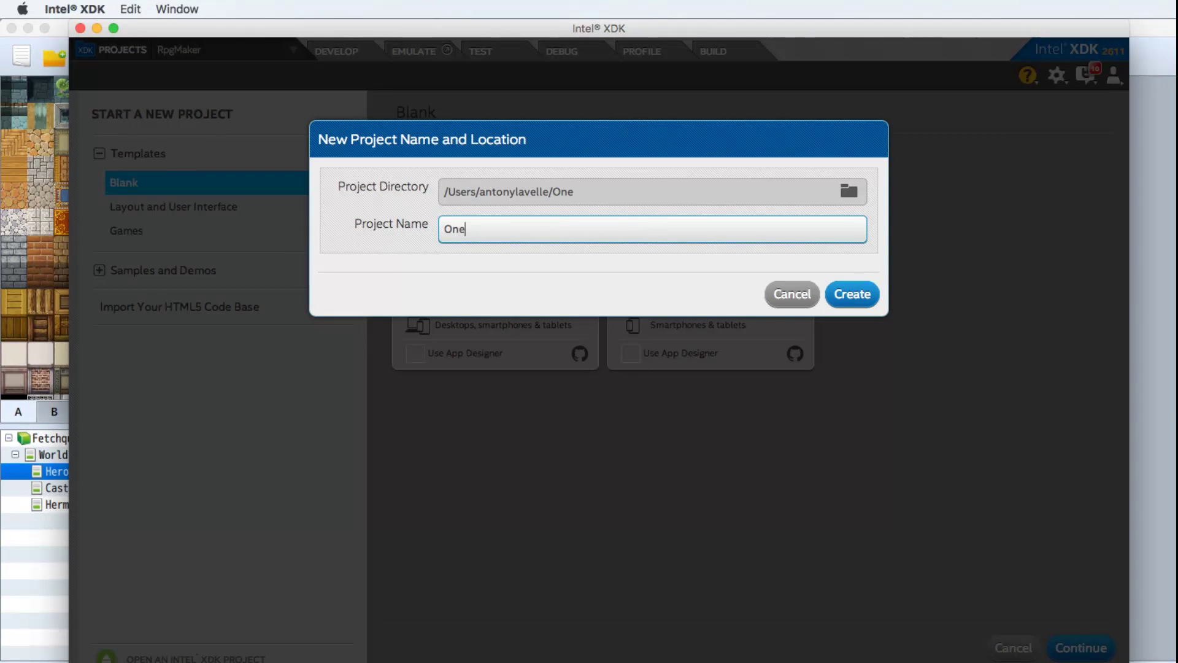
{"action": "type", "text": "HourProject"}
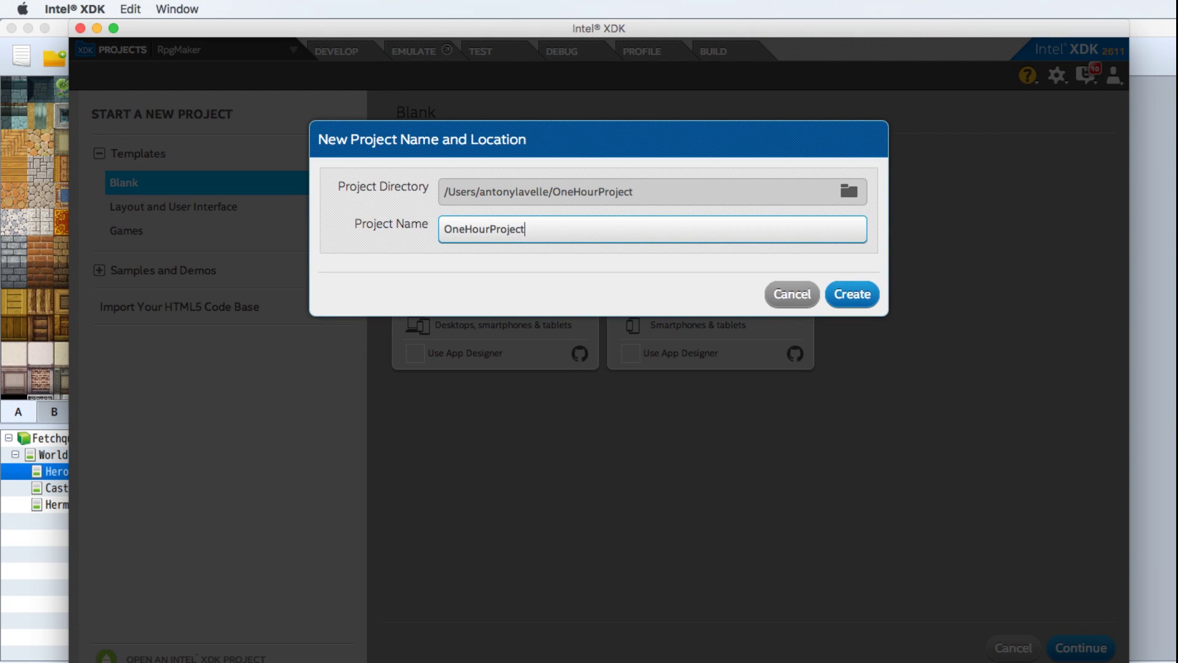
{"action": "left_click", "coordinate": [862, 297]}
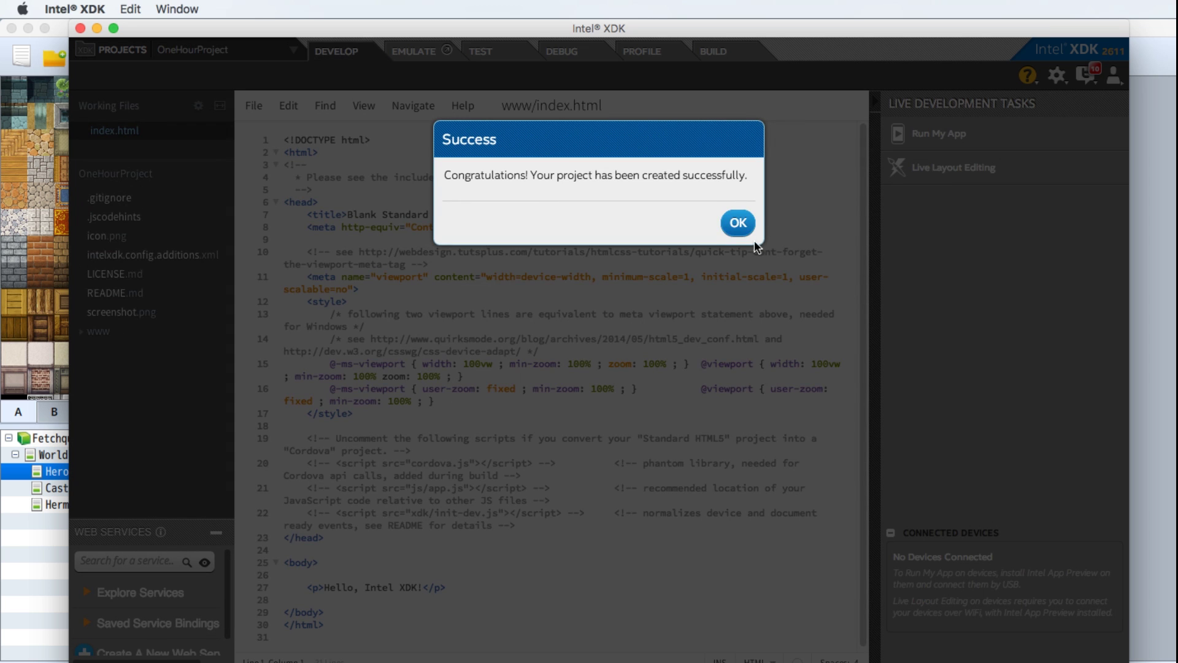
{"action": "left_click", "coordinate": [738, 223]}
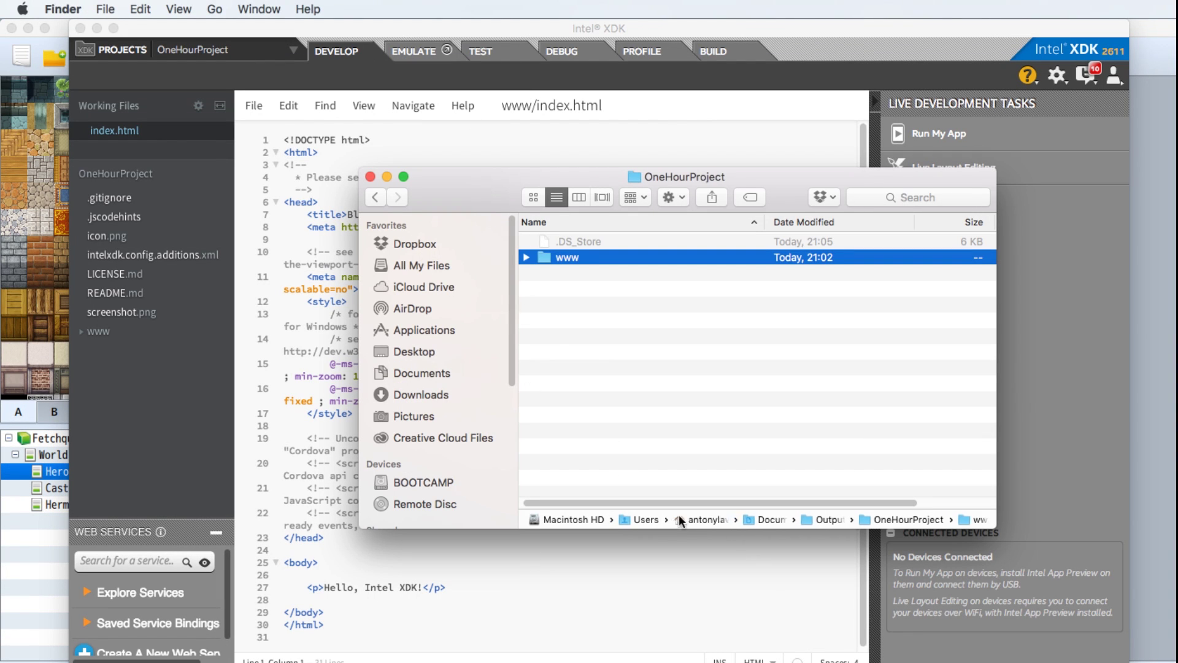
In Finder, open the new OneHourProject folder in the home directory, and minimize the Intel XDK window to clear the view.
{"action": "double_click", "coordinate": [705, 516]}
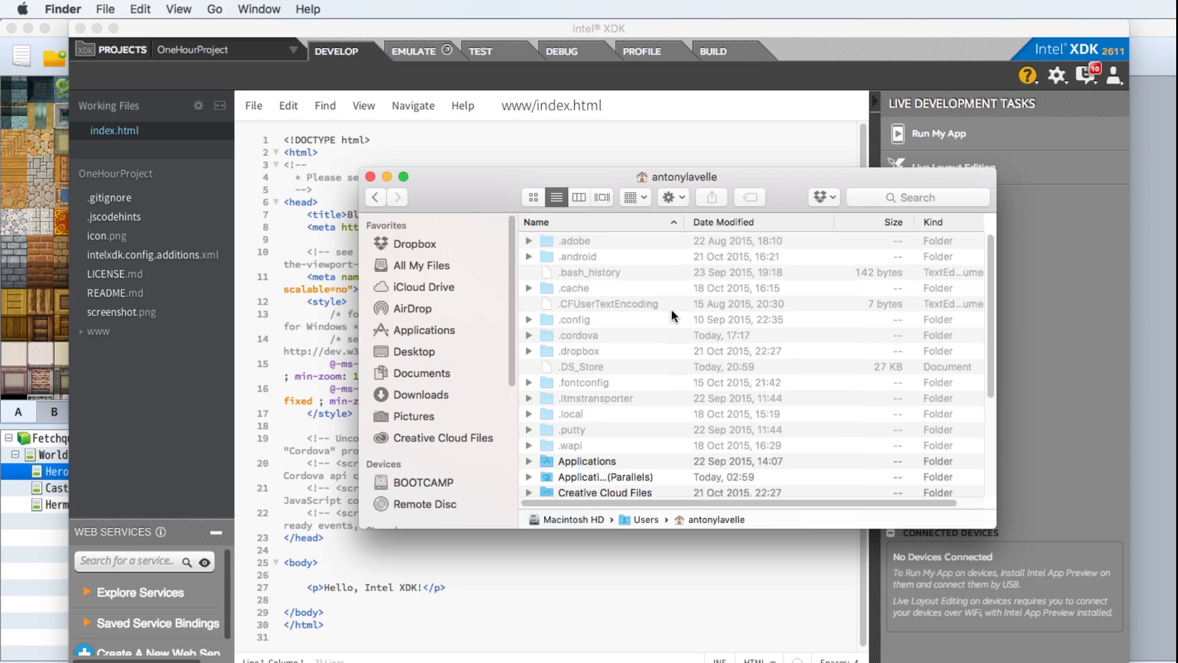
{"action": "scroll", "coordinate": [672, 310], "scroll_direction": "down", "scroll_amount": 10}
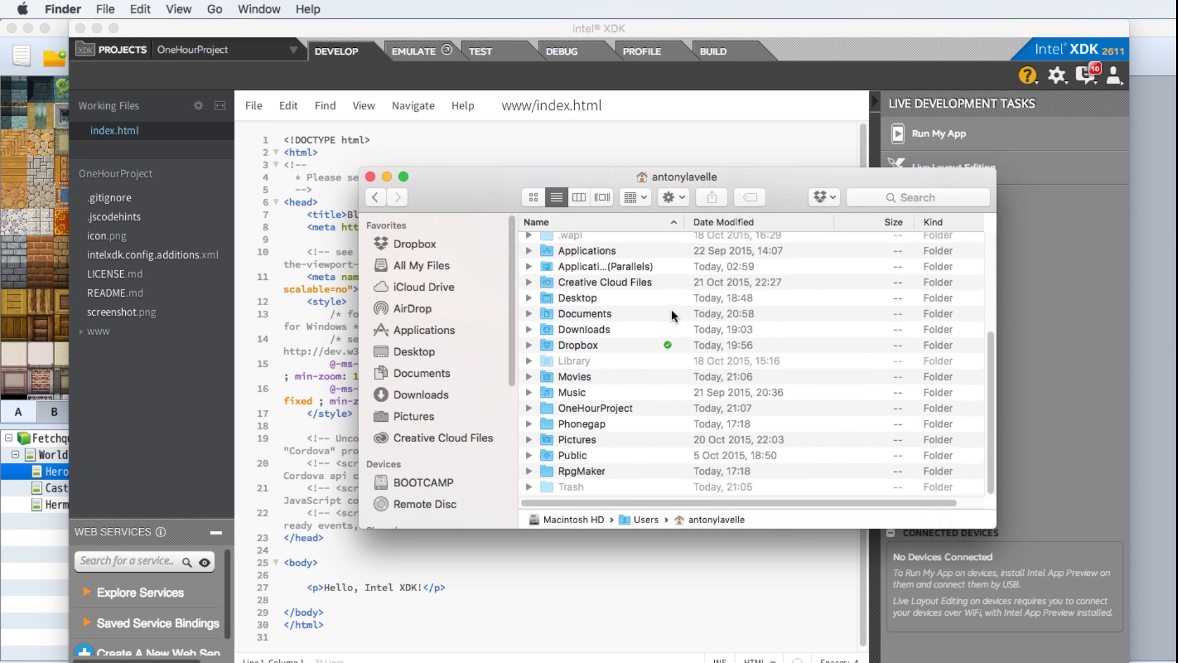
{"action": "double_click", "coordinate": [598, 407]}
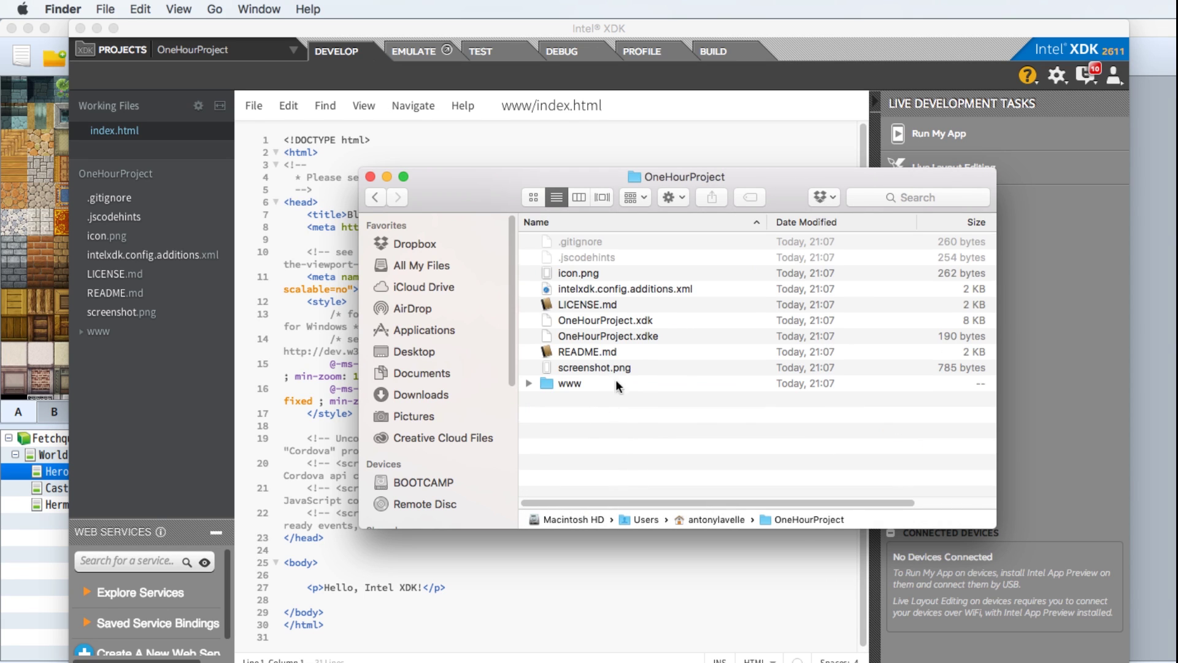
{"action": "left_click_drag", "start_coordinate": [485, 188], "coordinate": [652, 207]}
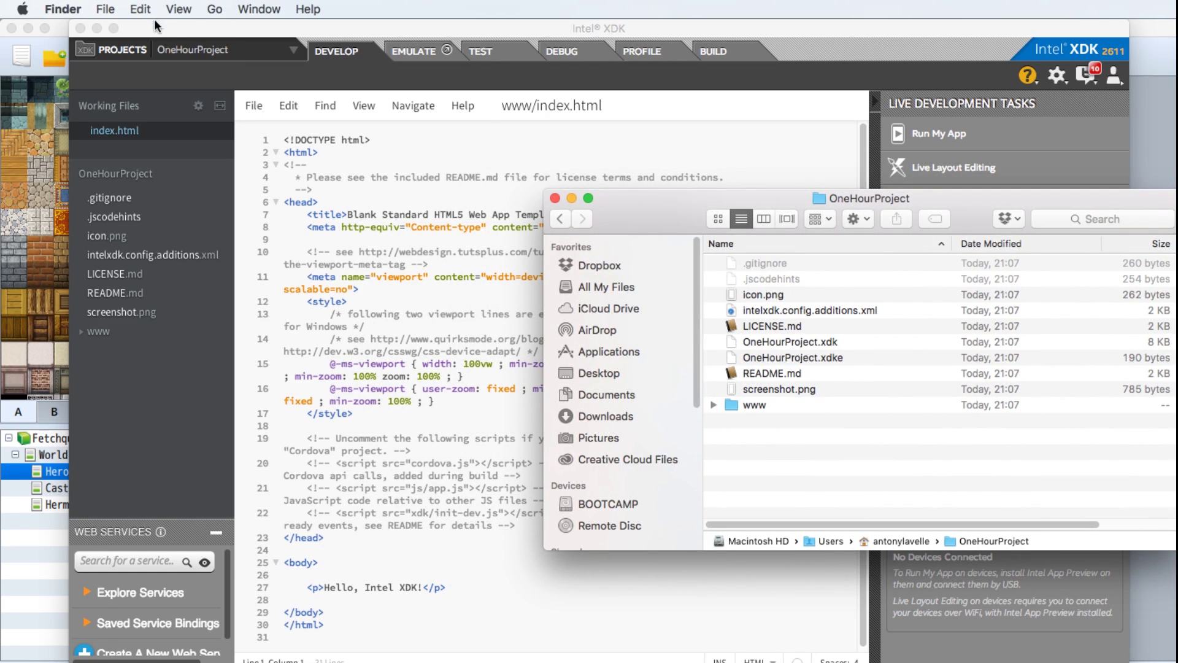
{"action": "left_click_drag", "start_coordinate": [155, 28], "coordinate": [176, 143]}
{"action": "key", "text": "super+m"}
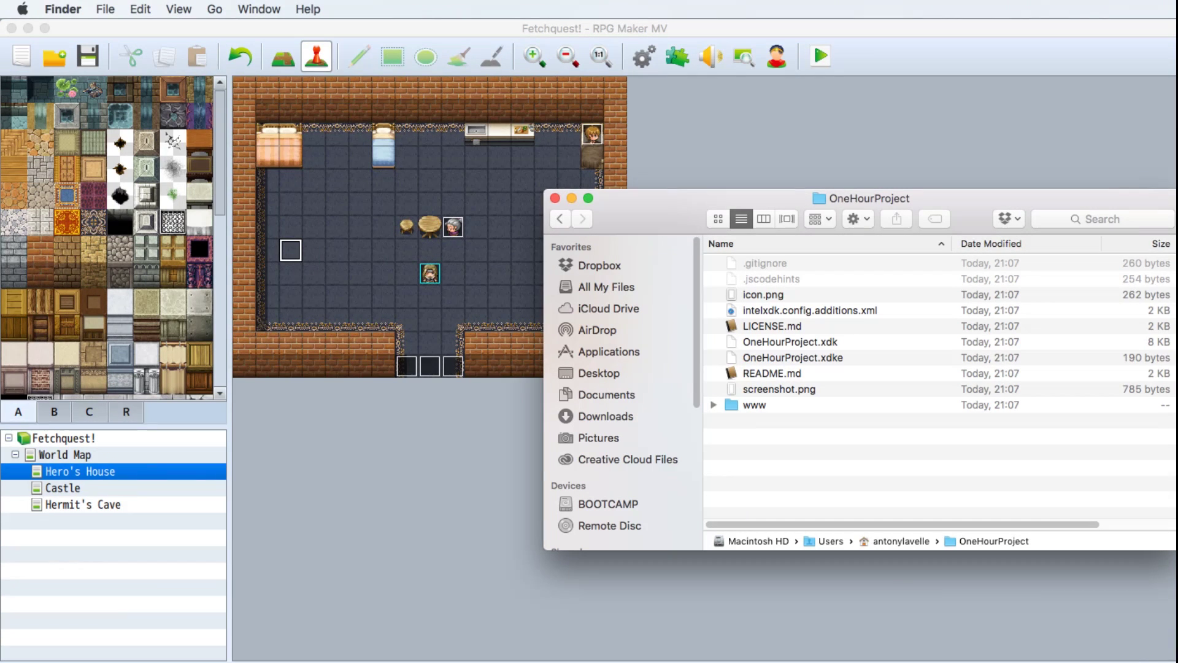
Open the exported OneHourProject folder from Documents/Output in a second Finder window and place it beside the XDK project folder's window.
{"action": "key", "text": "super+n"}
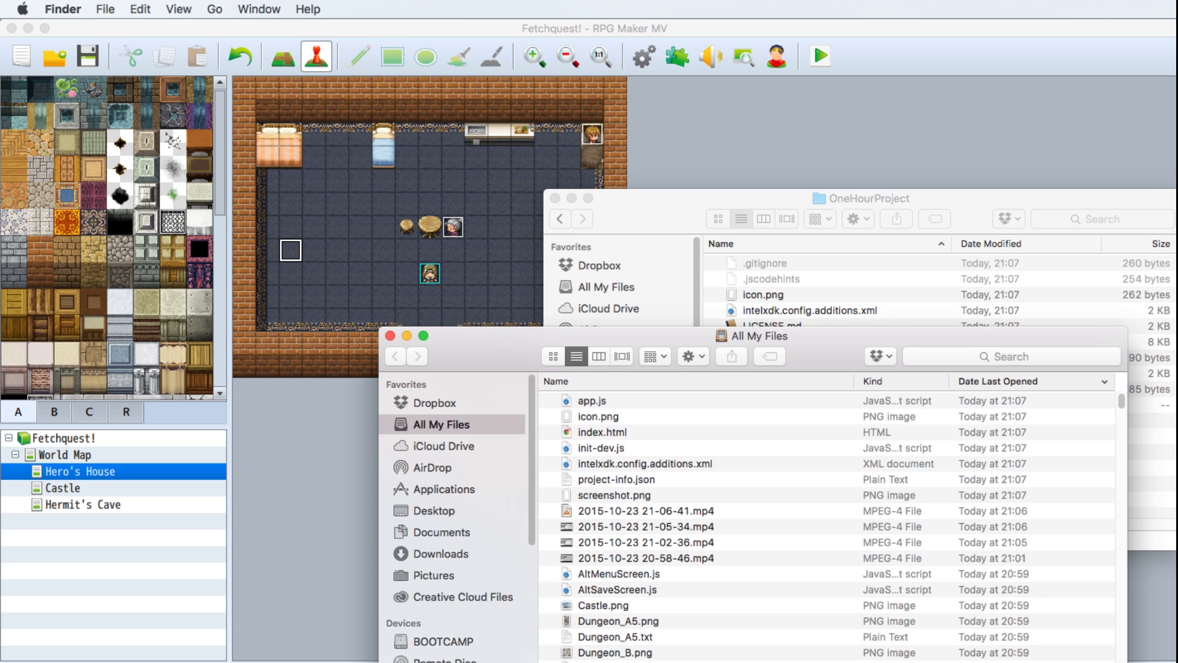
{"action": "left_click", "coordinate": [439, 533]}
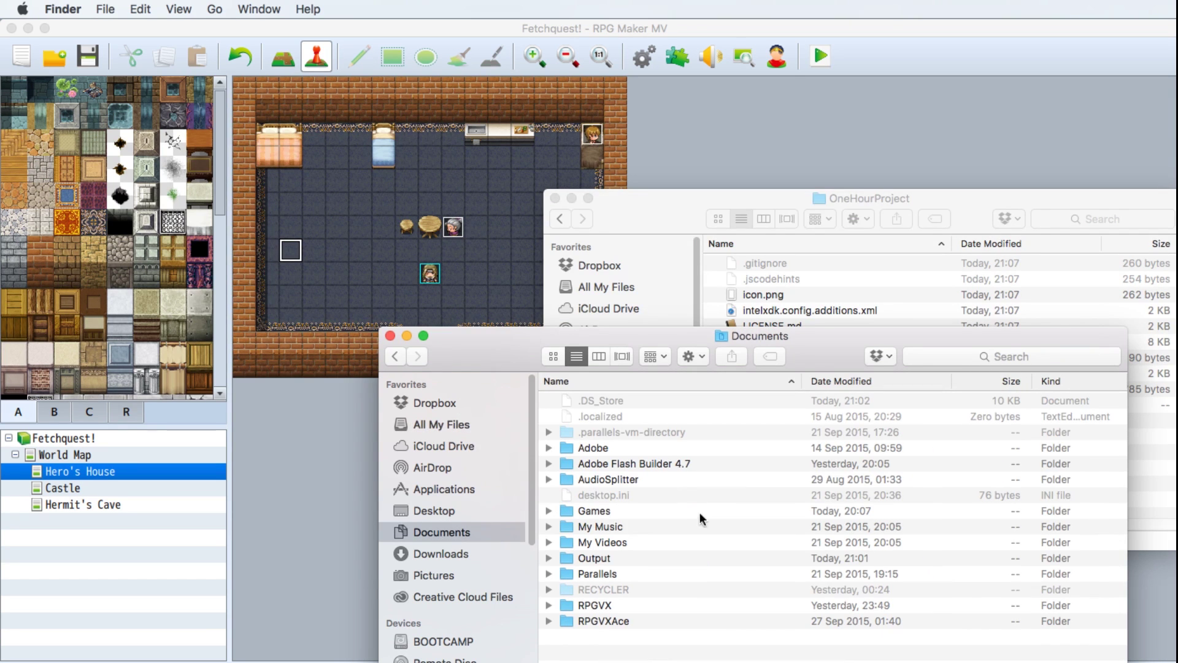
{"action": "double_click", "coordinate": [601, 557]}
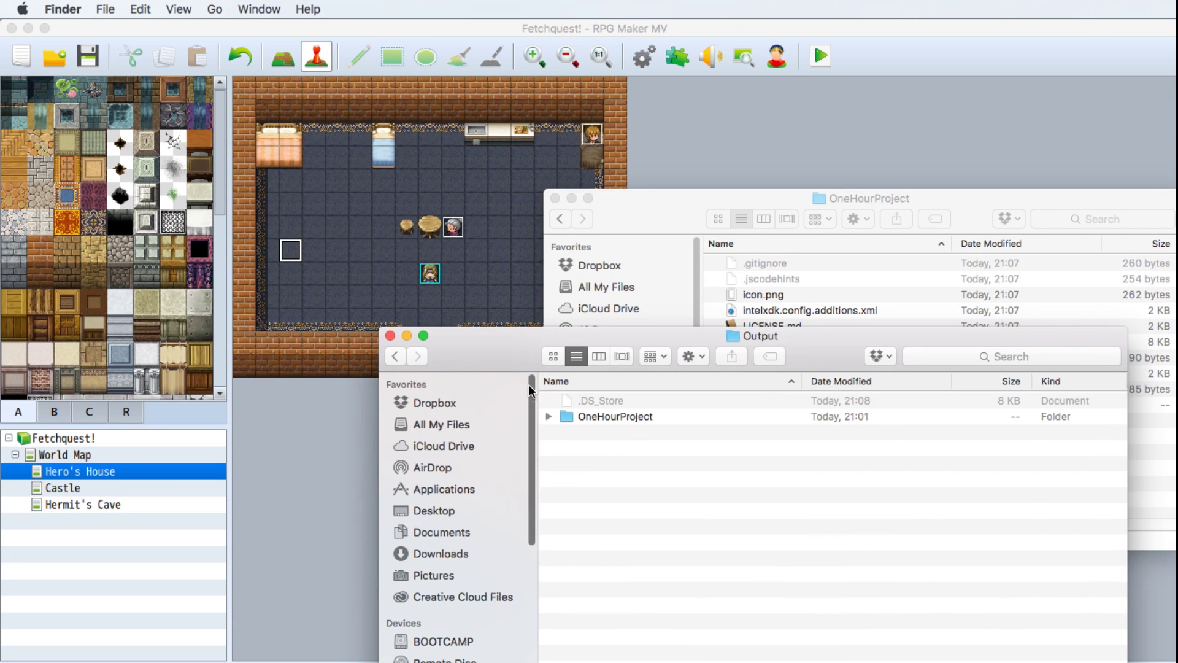
{"action": "left_click_drag", "start_coordinate": [514, 363], "coordinate": [152, 381]}
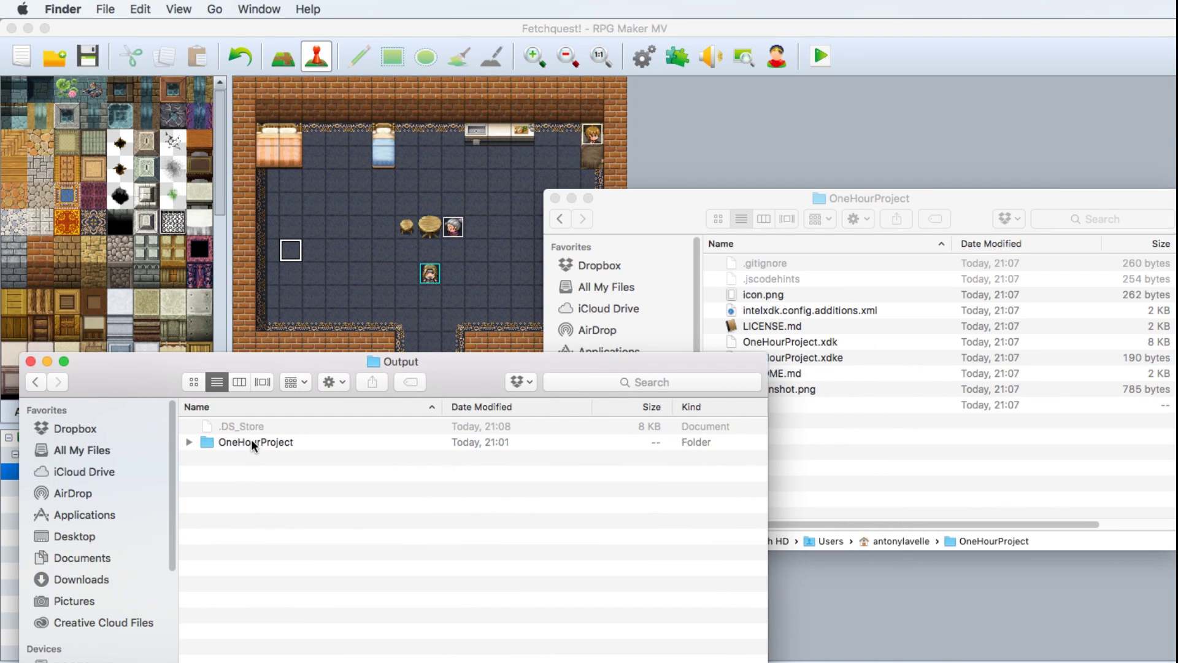
{"action": "double_click", "coordinate": [251, 439]}
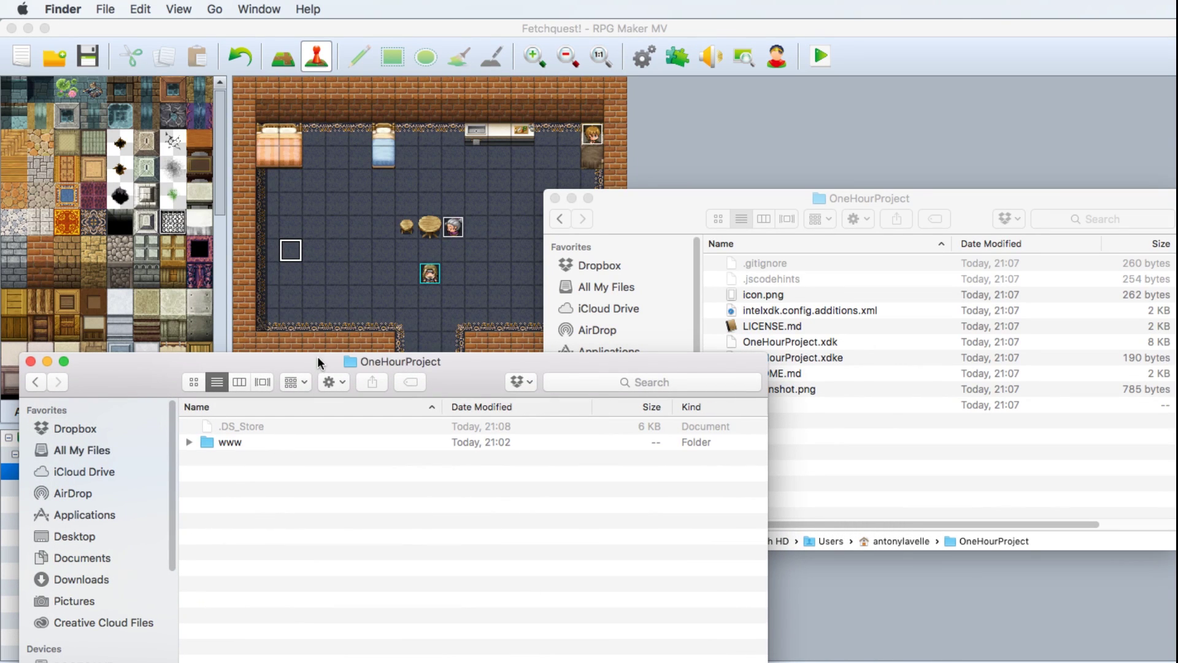
{"action": "left_click_drag", "start_coordinate": [318, 360], "coordinate": [251, 366]}
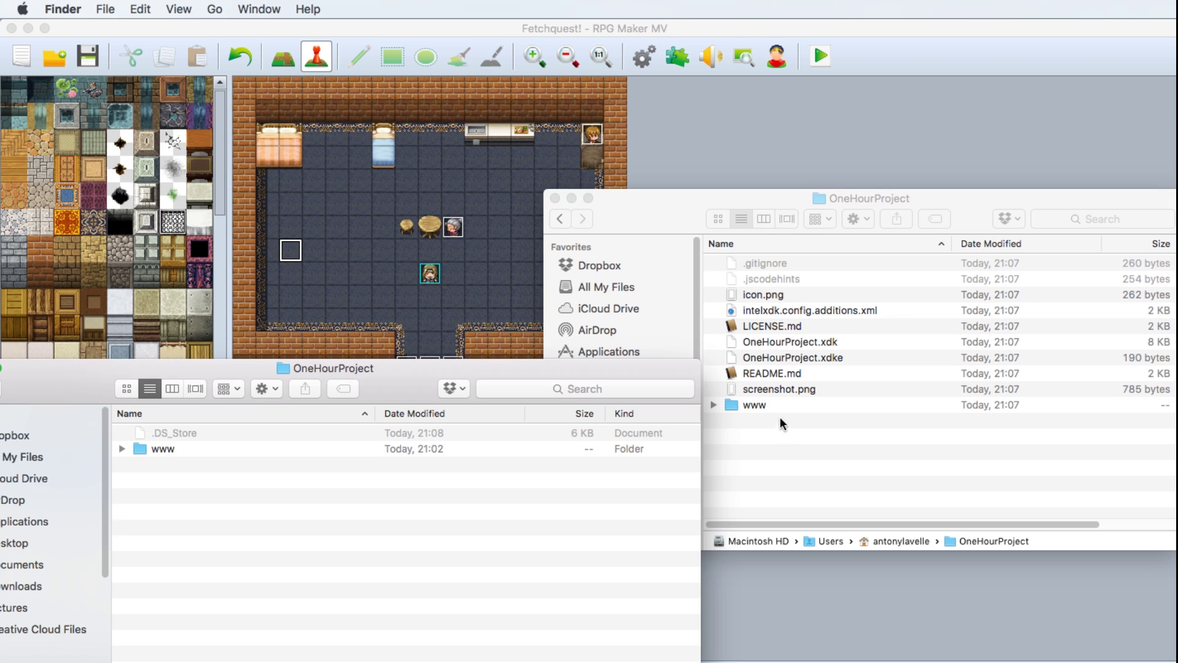
Replace the XDK project's default www folder with the exported www folder, moving it over from the Output window, and close the emptied window.
{"action": "left_click", "coordinate": [761, 404]}
{"action": "left_click", "coordinate": [754, 403]}
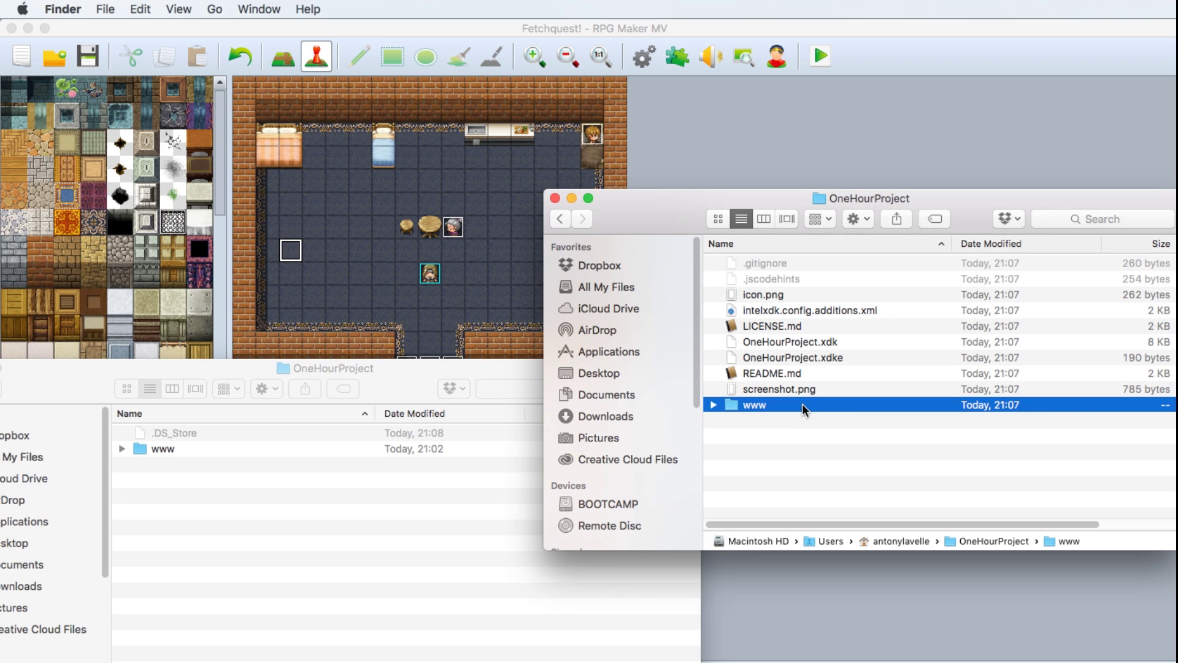
{"action": "key", "text": "super+BackSpace"}
{"action": "left_click", "coordinate": [167, 450]}
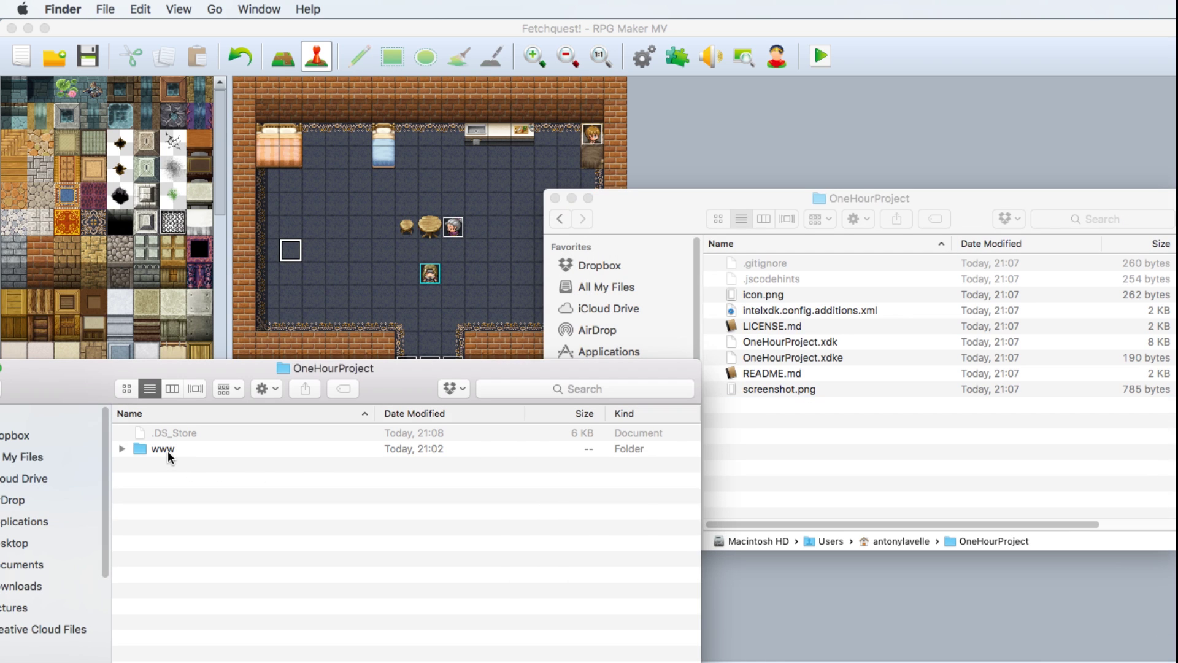
{"action": "left_click", "coordinate": [163, 451]}
{"action": "left_click_drag", "start_coordinate": [658, 462], "coordinate": [810, 440]}
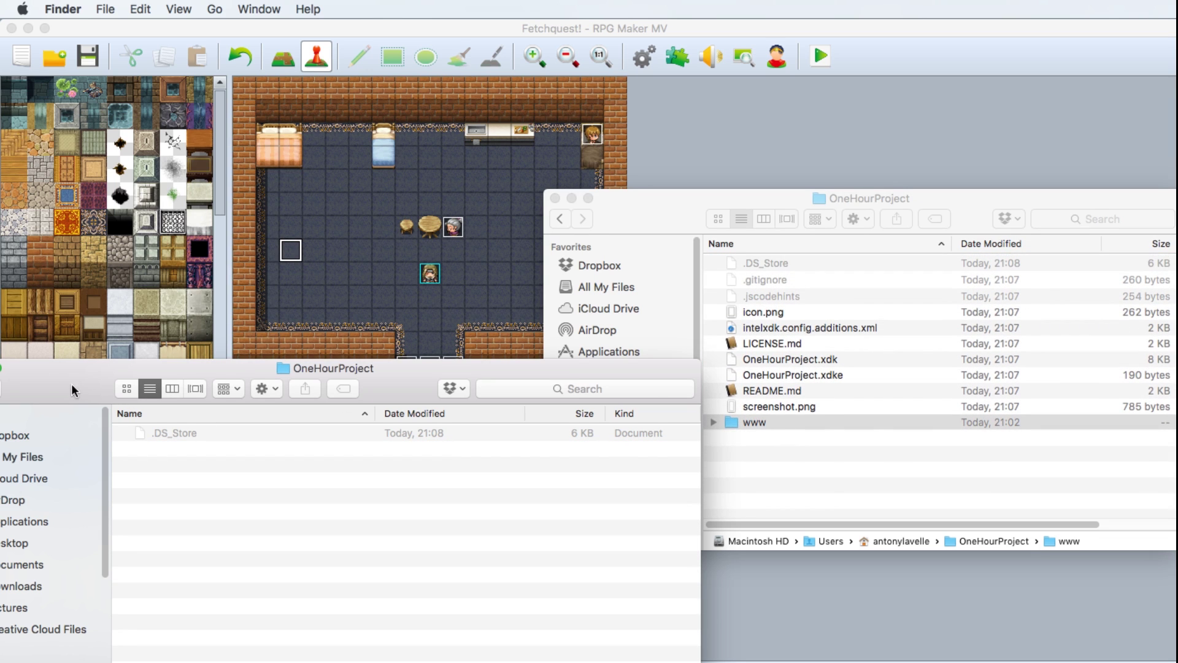
{"action": "left_click_drag", "start_coordinate": [71, 385], "coordinate": [381, 605]}
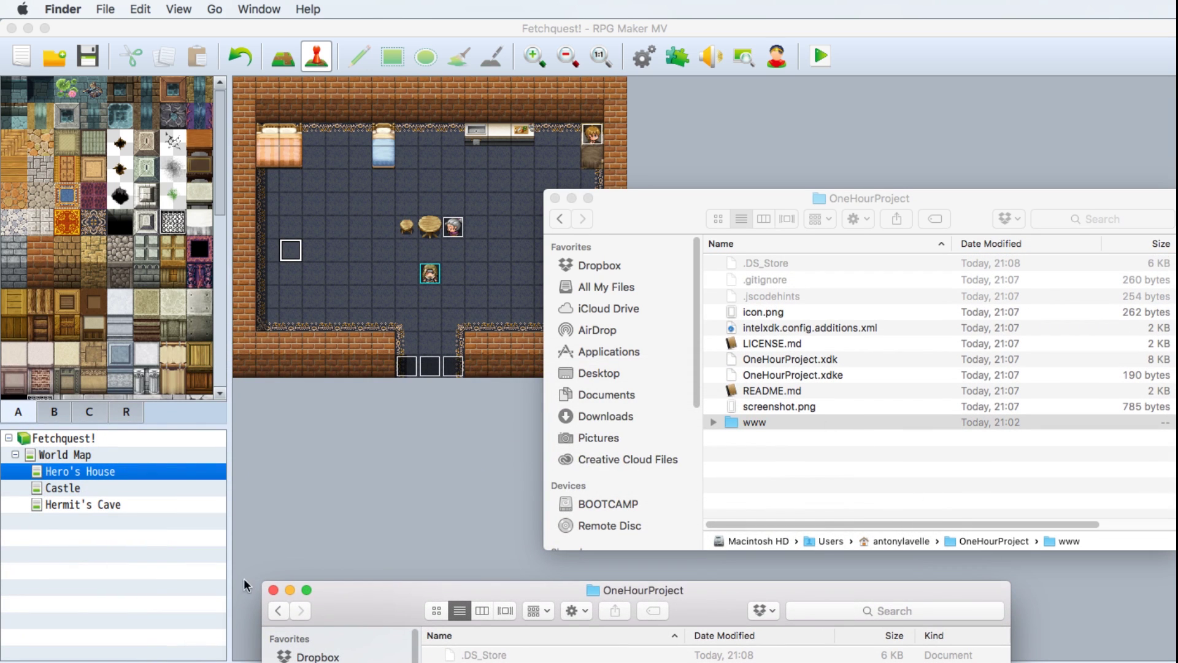
{"action": "left_click", "coordinate": [274, 590]}
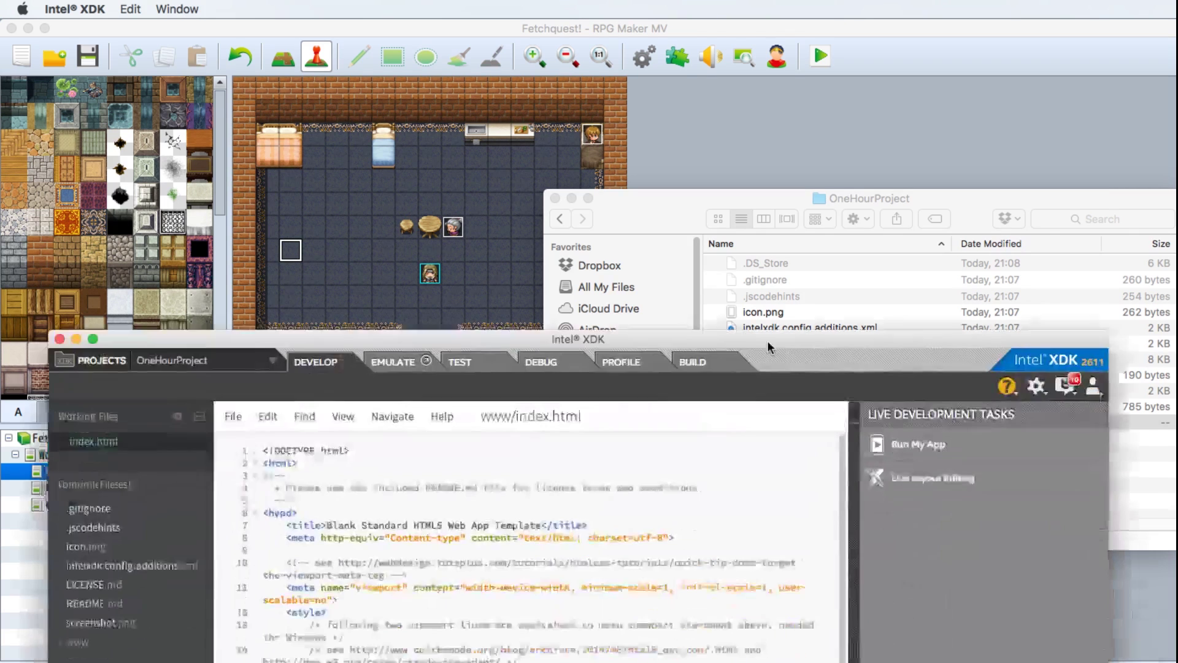
Switch to Intel XDK, run the project in the emulator, enlarge the simulated device to 128%, and start a new game.
{"action": "left_click_drag", "start_coordinate": [767, 340], "coordinate": [815, 103]}
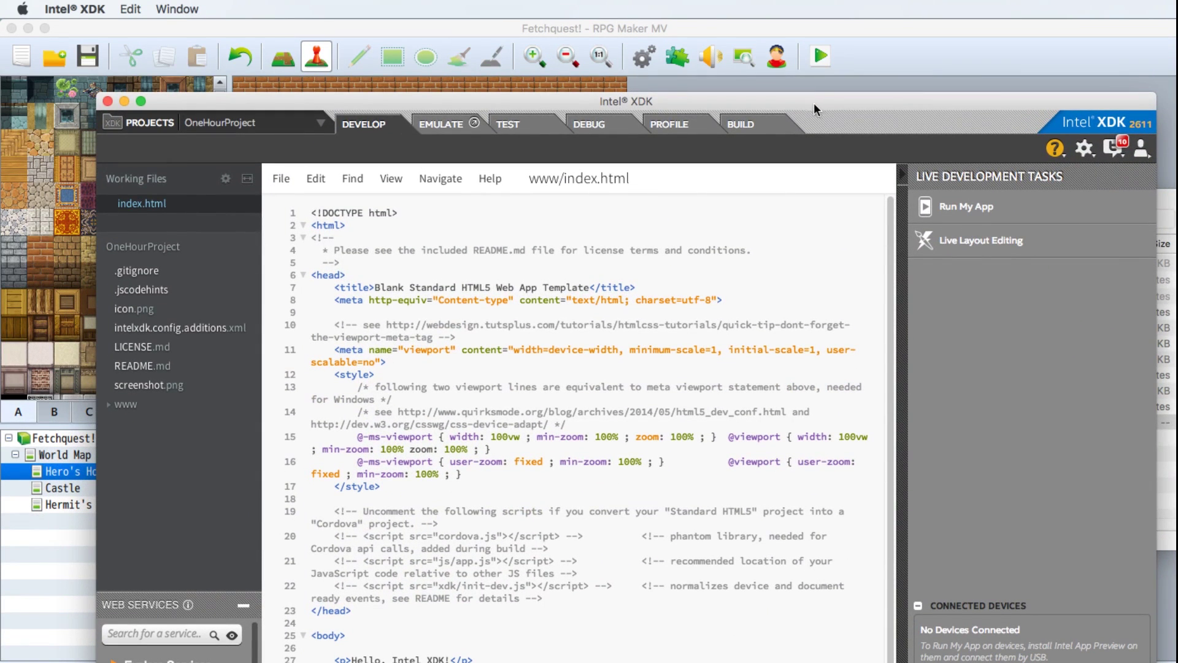
{"action": "left_click", "coordinate": [443, 125]}
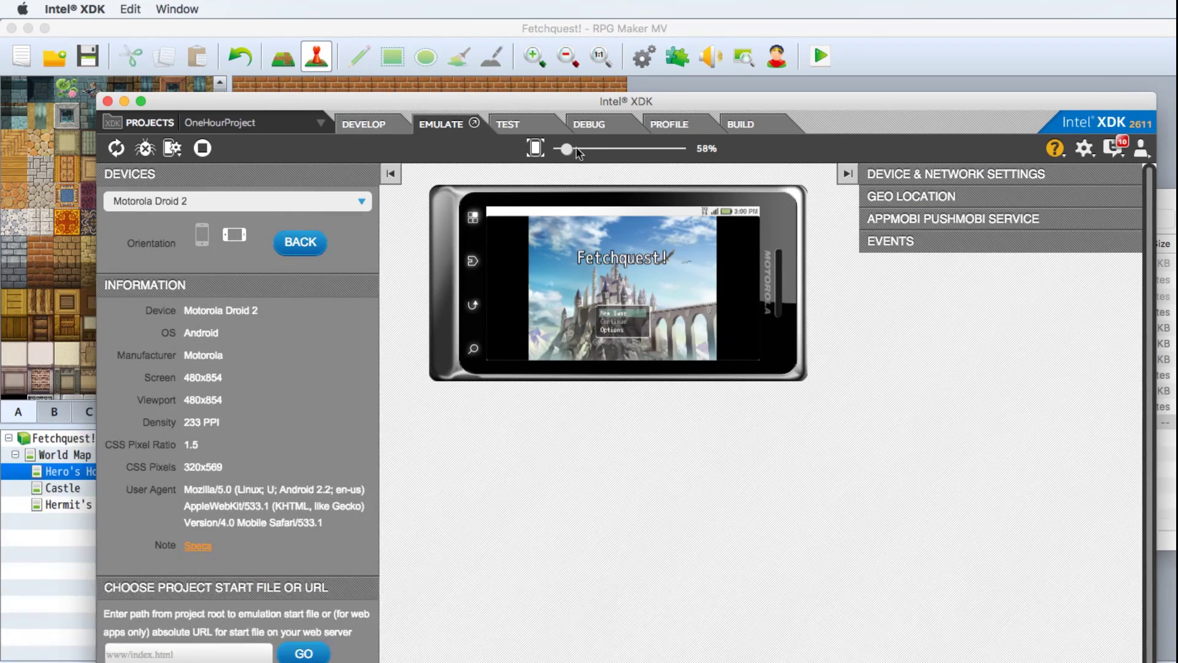
{"action": "left_click_drag", "start_coordinate": [564, 149], "coordinate": [622, 148]}
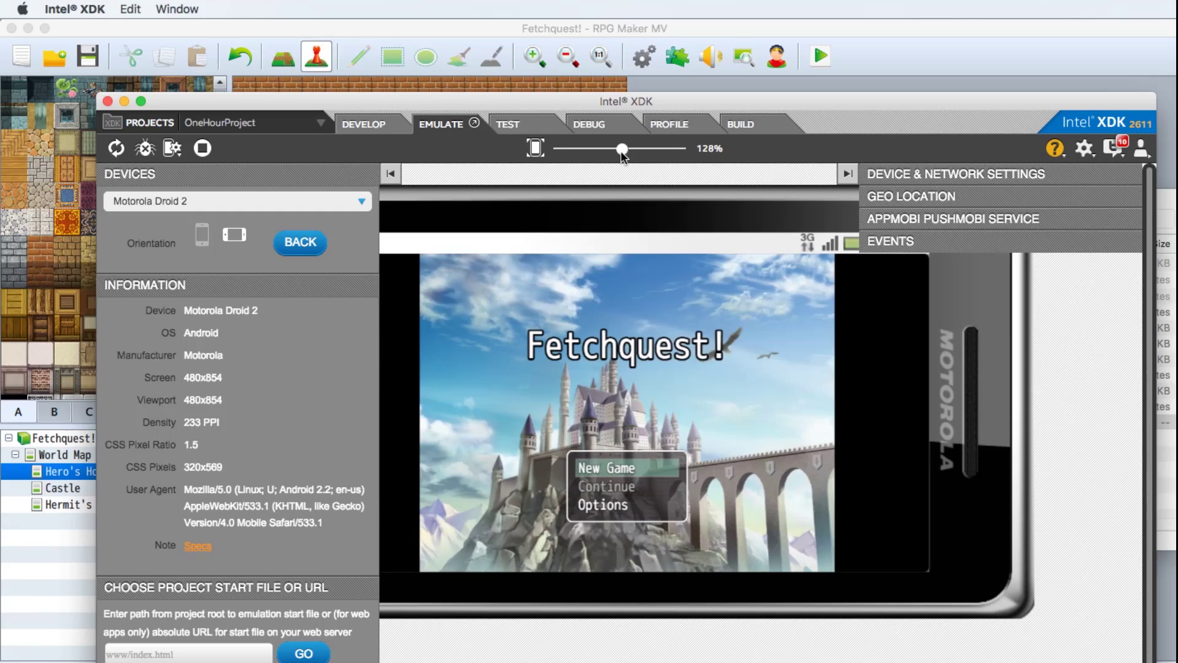
{"action": "left_click", "coordinate": [594, 468]}
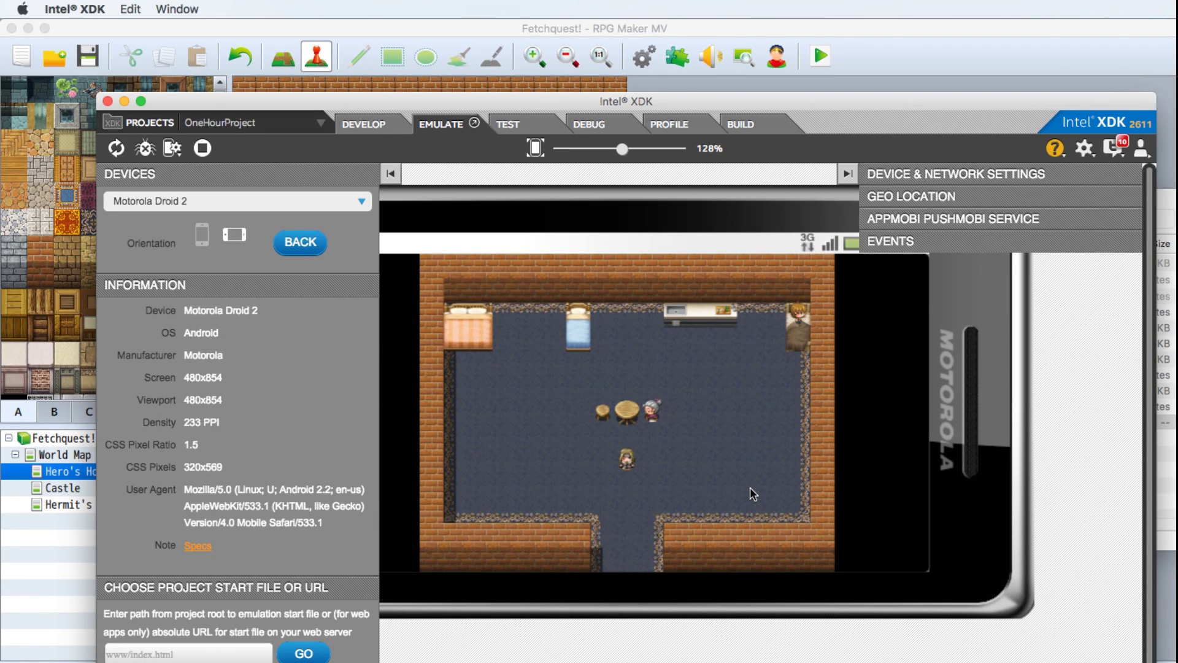
Test movement and dialogue in the emulated game by walking around the house, talking to the old woman, and leaving for the world map.
{"action": "key", "text": "Left"}
{"action": "key", "text": "Left"}
{"action": "key", "text": "Left"}
{"action": "key", "text": "Right"}
{"action": "key", "text": "Right"}
{"action": "key", "text": "Right"}
{"action": "key", "text": "Right"}
{"action": "key", "text": "Left"}
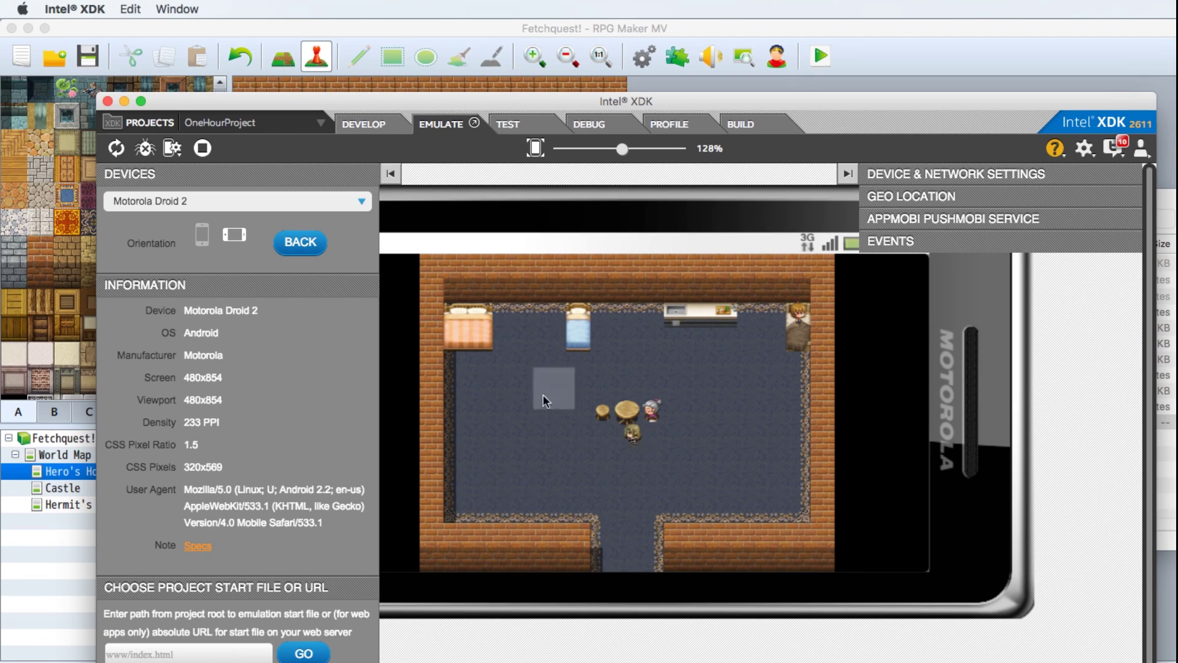
{"action": "left_click", "coordinate": [577, 494]}
{"action": "left_click", "coordinate": [647, 433]}
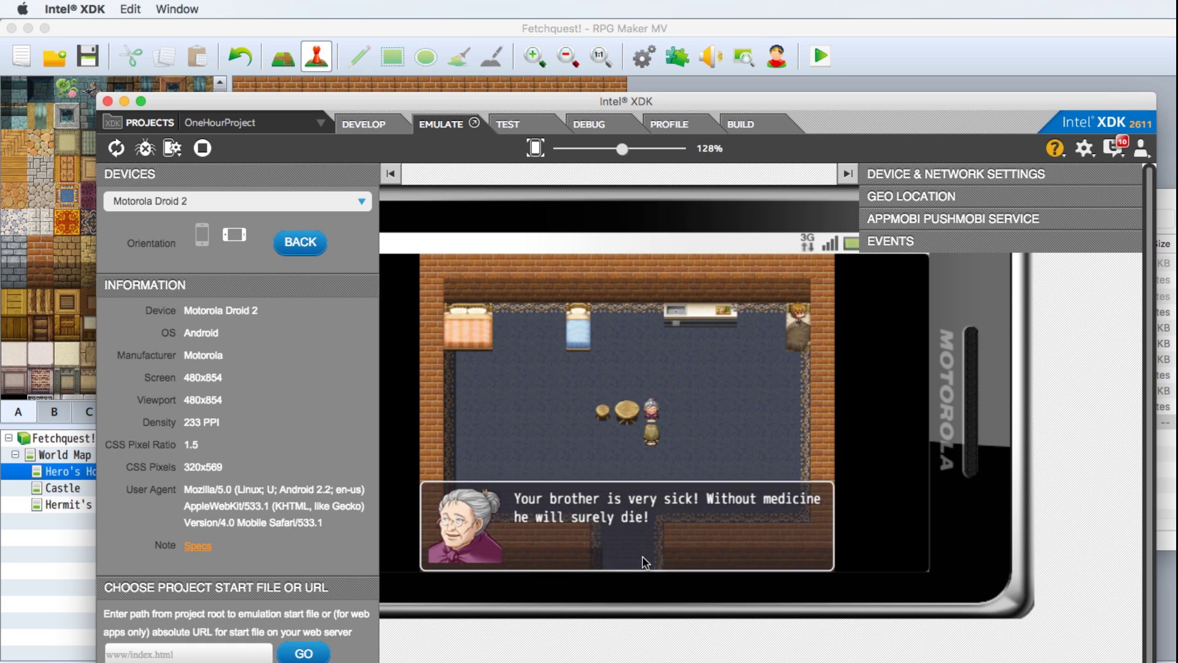
{"action": "left_click", "coordinate": [635, 554]}
{"action": "left_click", "coordinate": [634, 555]}
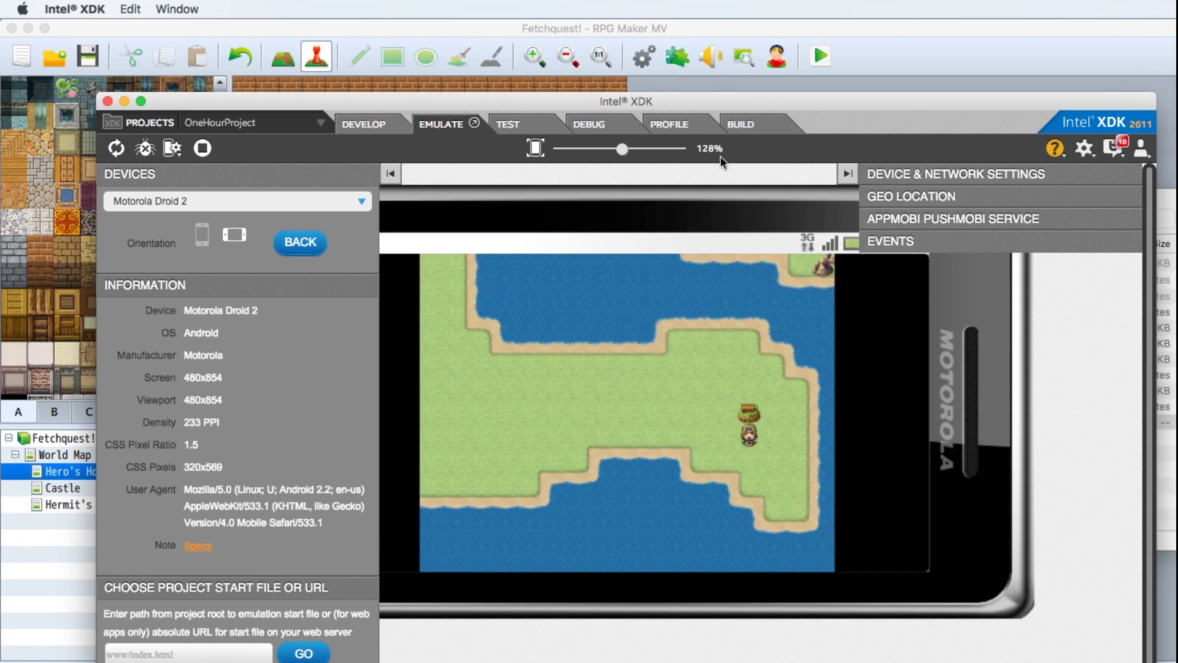
Build the OneHourProject app for the Crosswalk for Android platform.
{"action": "left_click", "coordinate": [743, 126]}
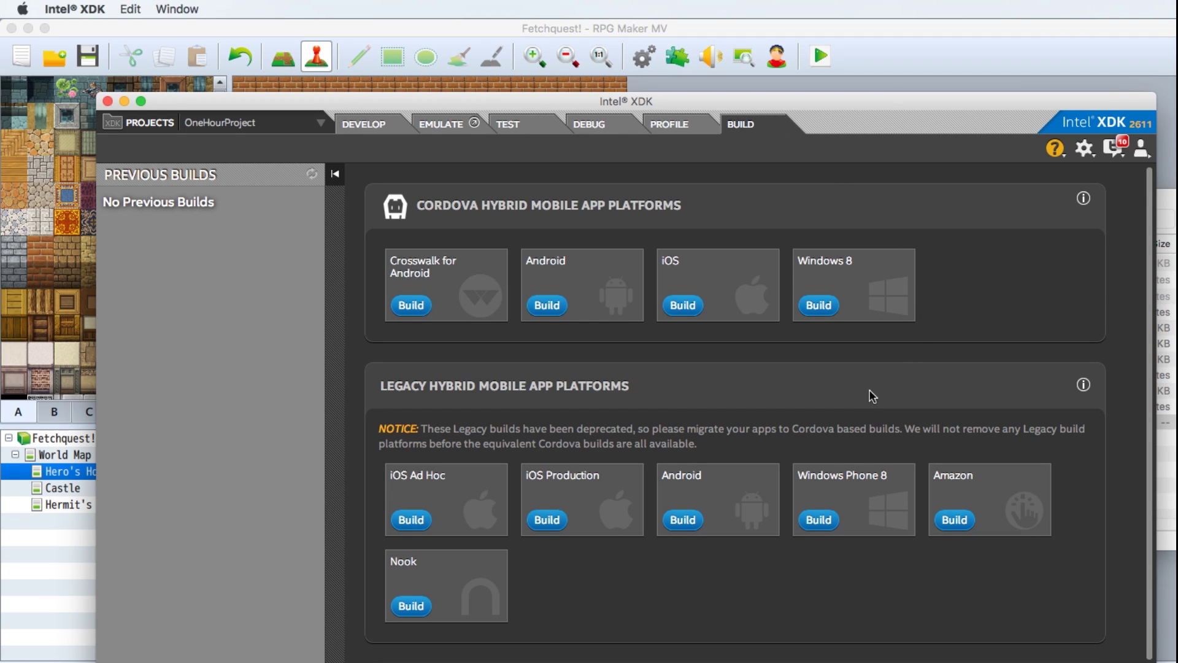
{"action": "left_click", "coordinate": [411, 306]}
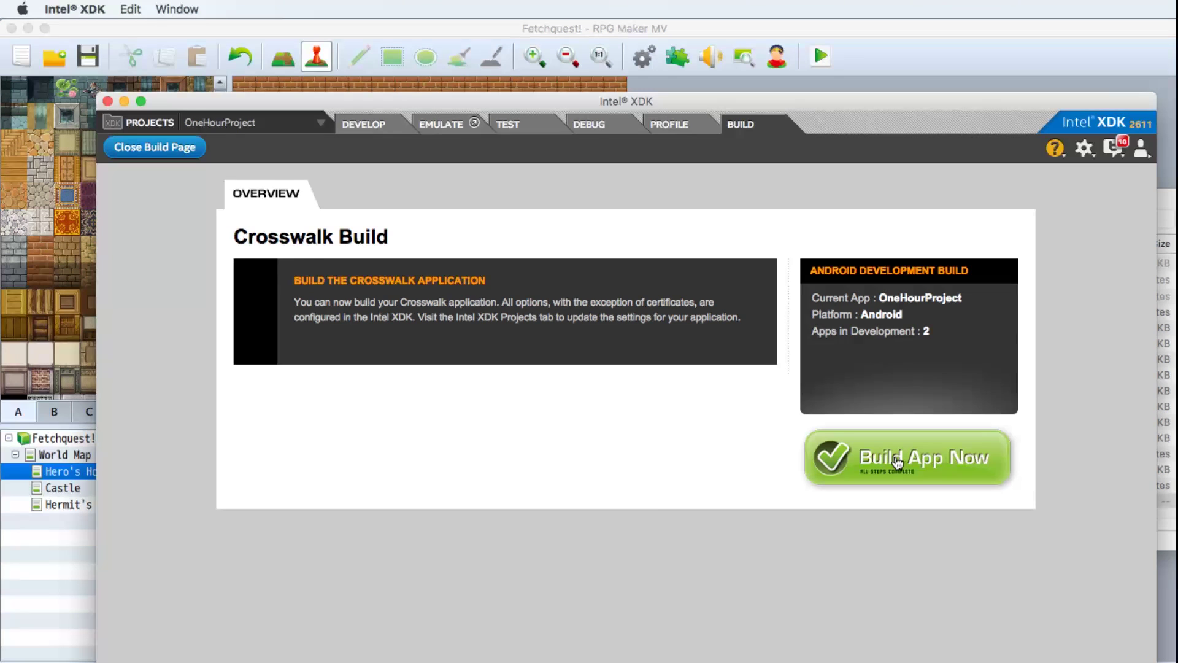
{"action": "left_click", "coordinate": [898, 463]}
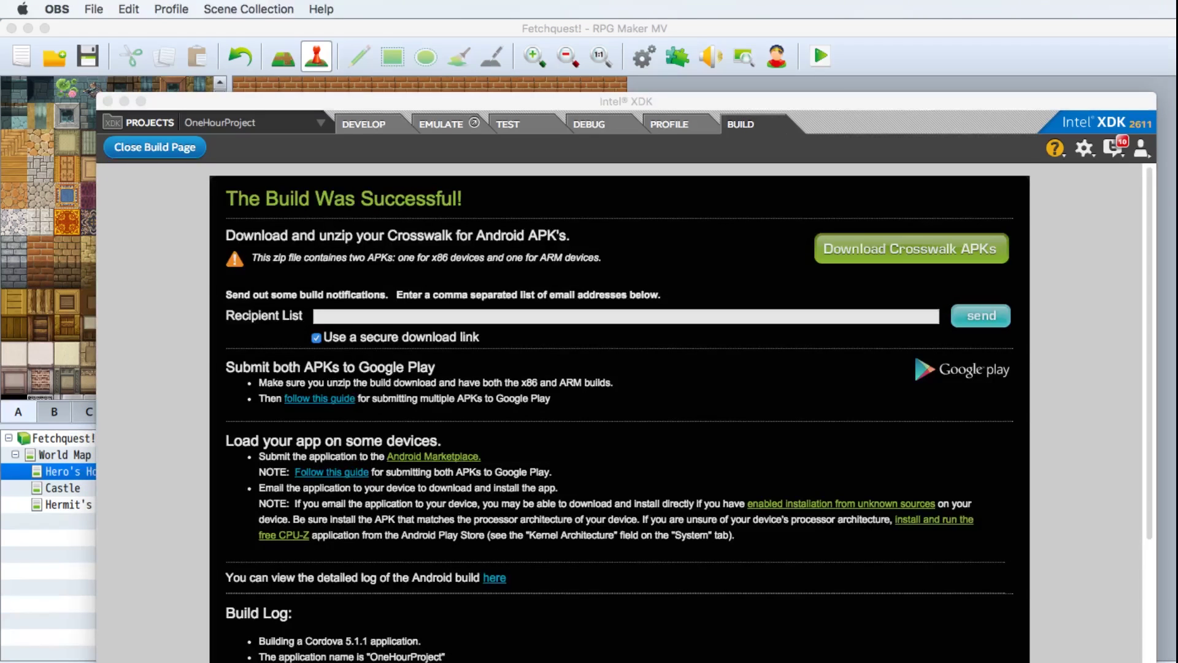
{"action": "left_click", "coordinate": [1053, 556]}
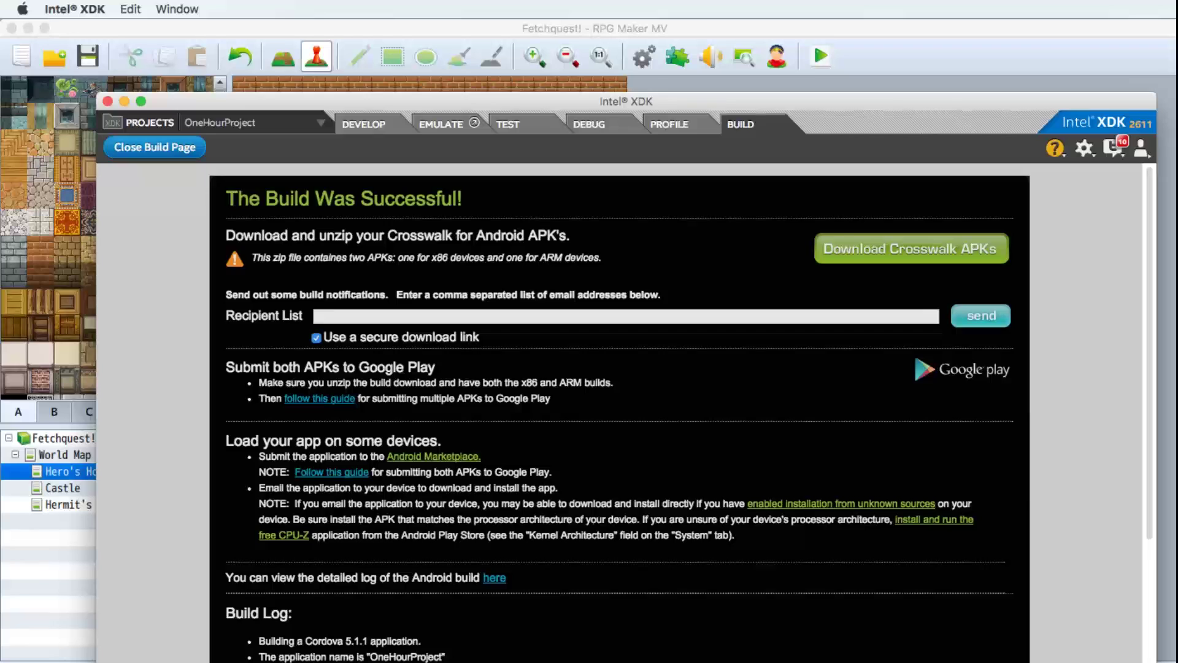
In Finder, extract OneHourAPKS.zip on the Desktop, open the extracted folder, widen the name column, and select the armv7 APK.
{"action": "key", "text": "super+Tab"}
{"action": "left_click", "coordinate": [365, 659]}
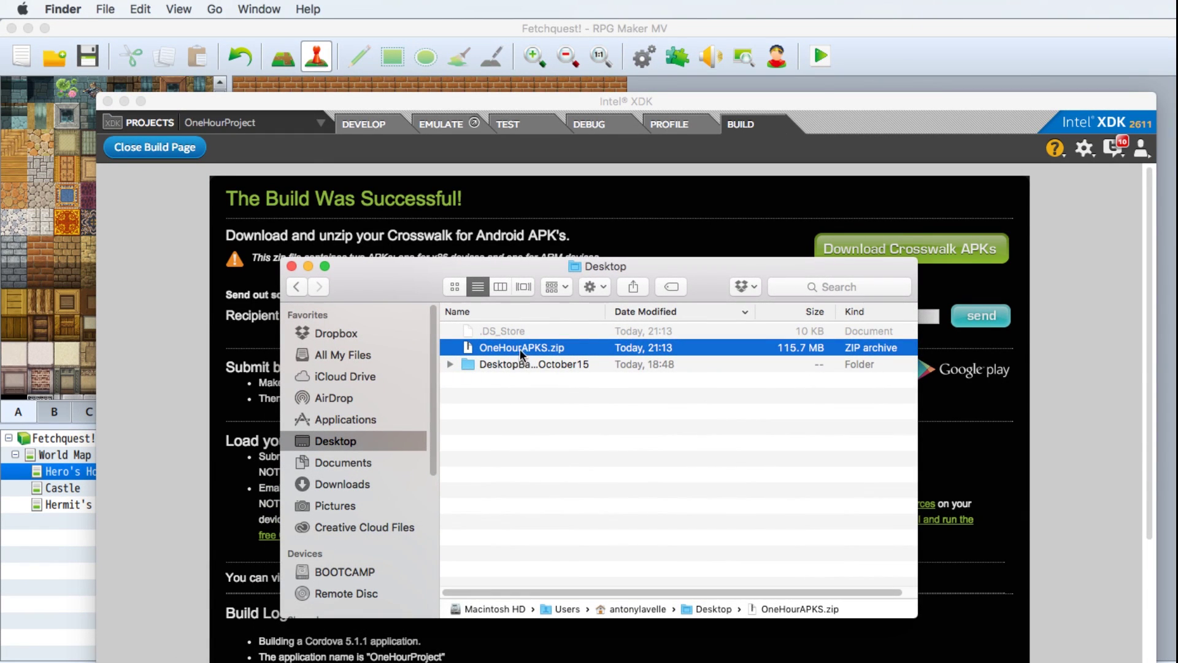
{"action": "double_click", "coordinate": [516, 348]}
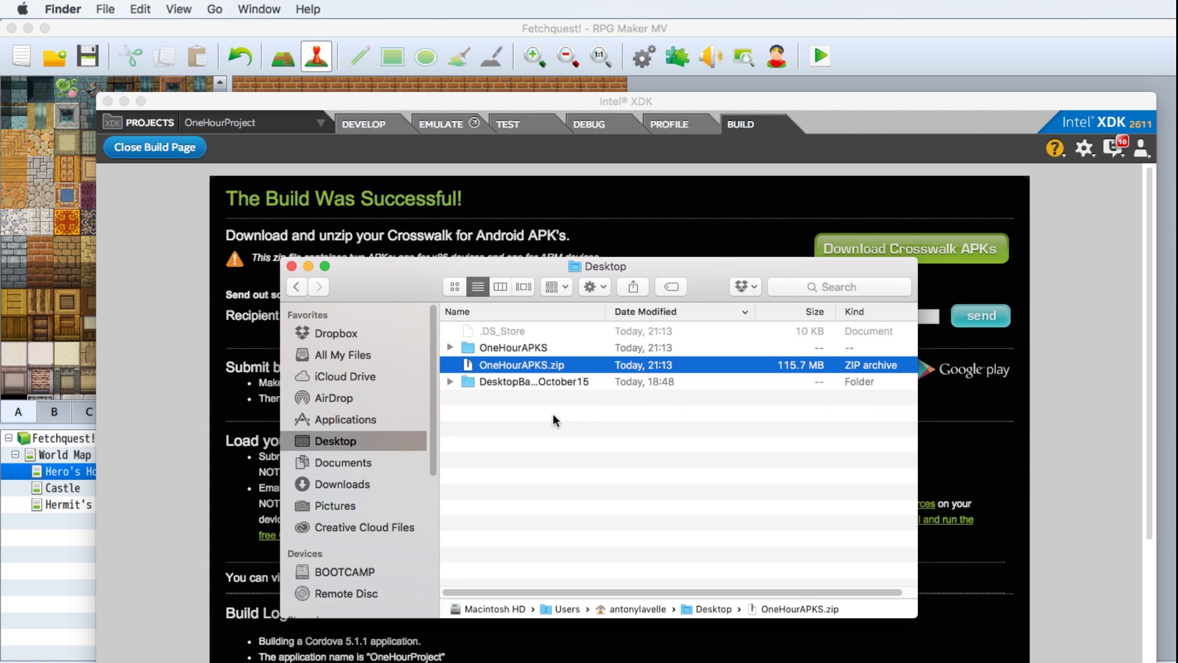
{"action": "left_click", "coordinate": [449, 349]}
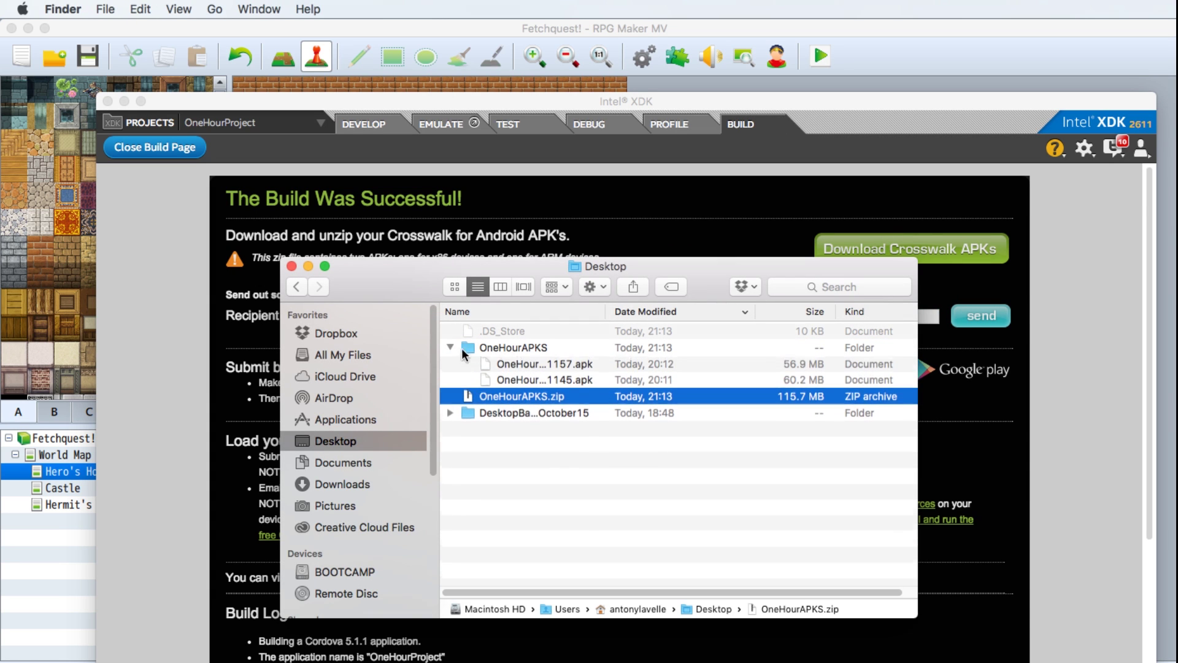
{"action": "double_click", "coordinate": [505, 348]}
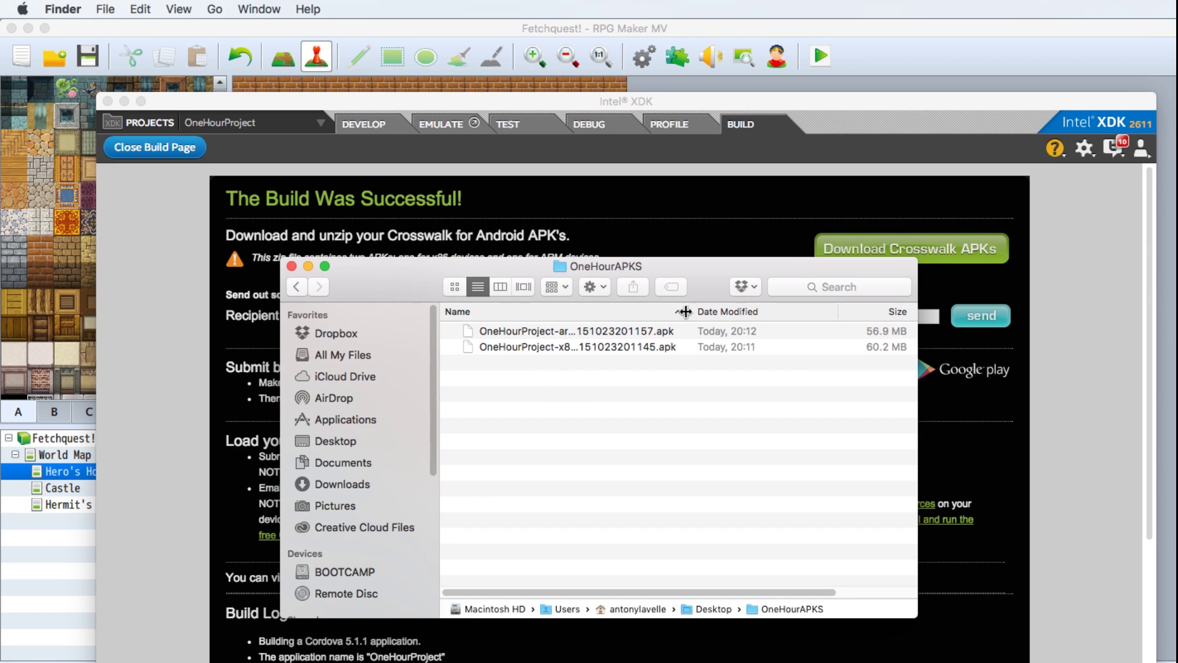
{"action": "left_click_drag", "start_coordinate": [685, 312], "coordinate": [804, 313]}
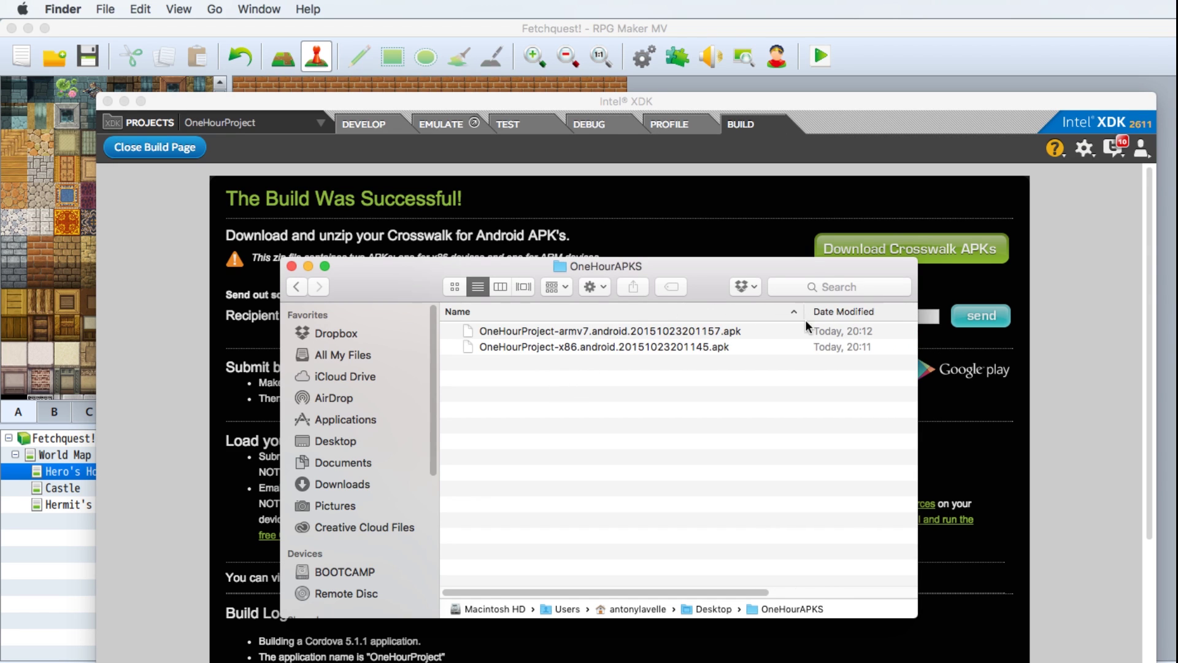
{"action": "left_click", "coordinate": [569, 330]}
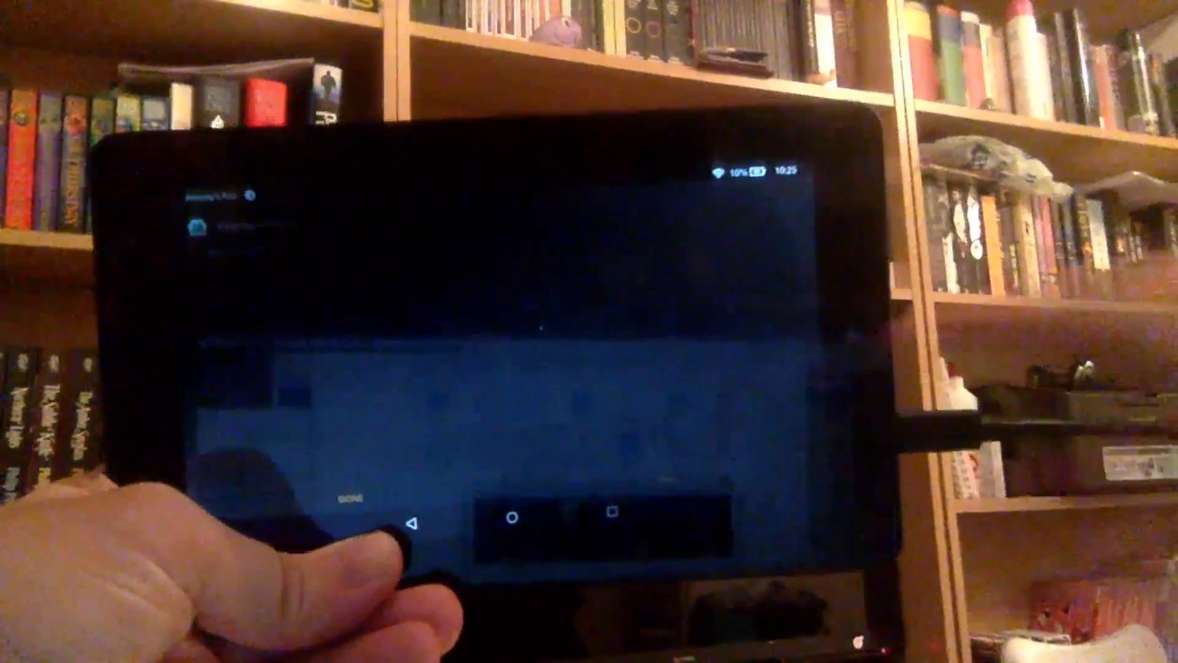
{"action": "left_click", "coordinate": [650, 454]}
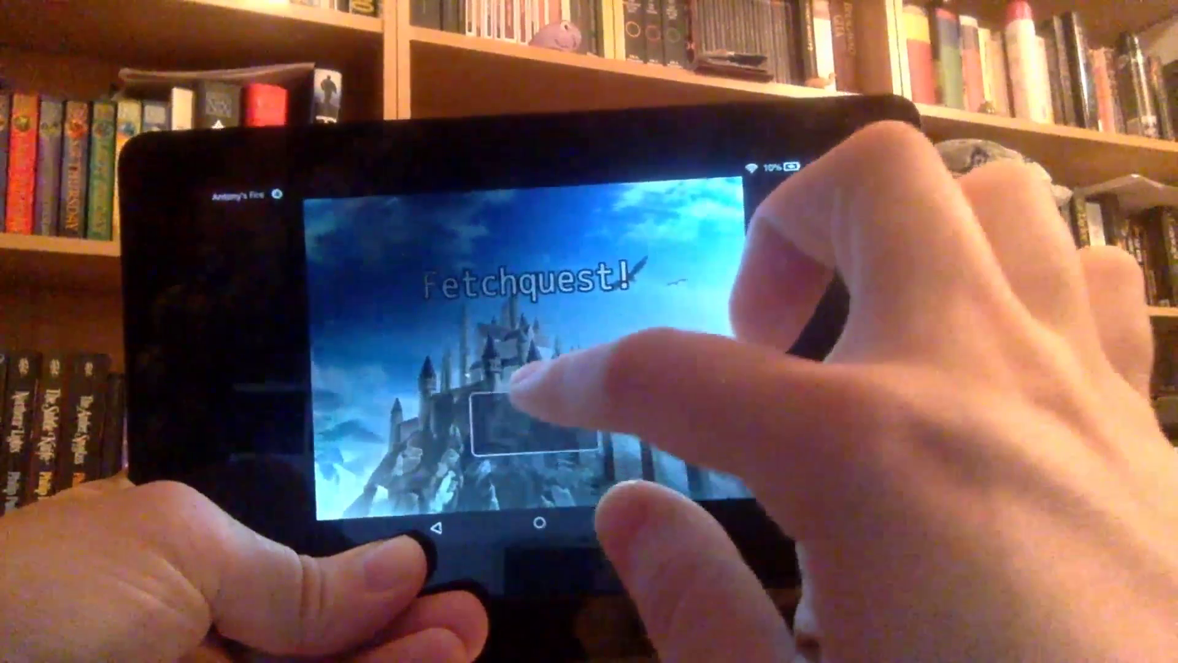
{"action": "left_click", "coordinate": [490, 403]}
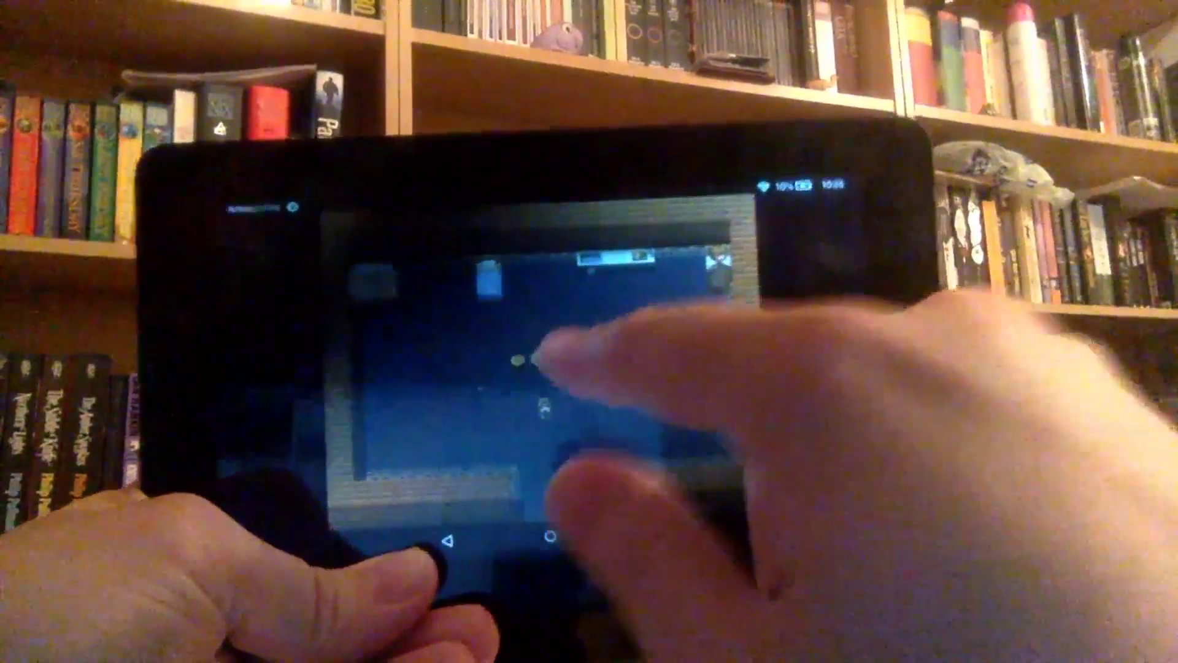
{"action": "left_click", "coordinate": [534, 359]}
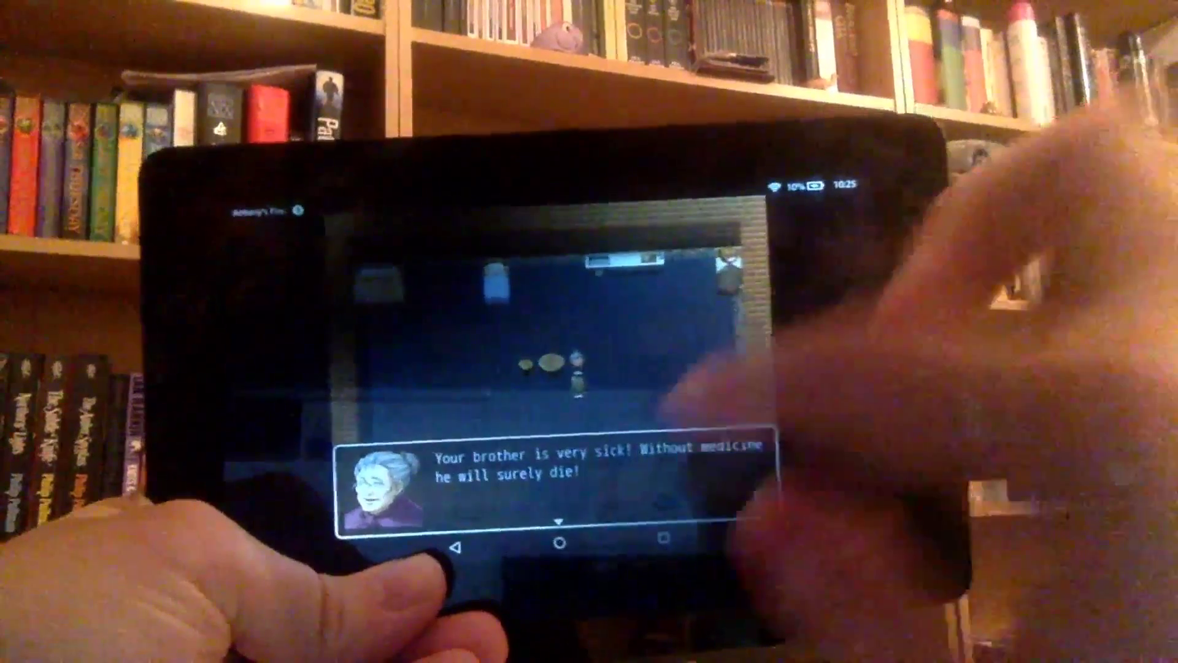
{"action": "left_click", "coordinate": [681, 397]}
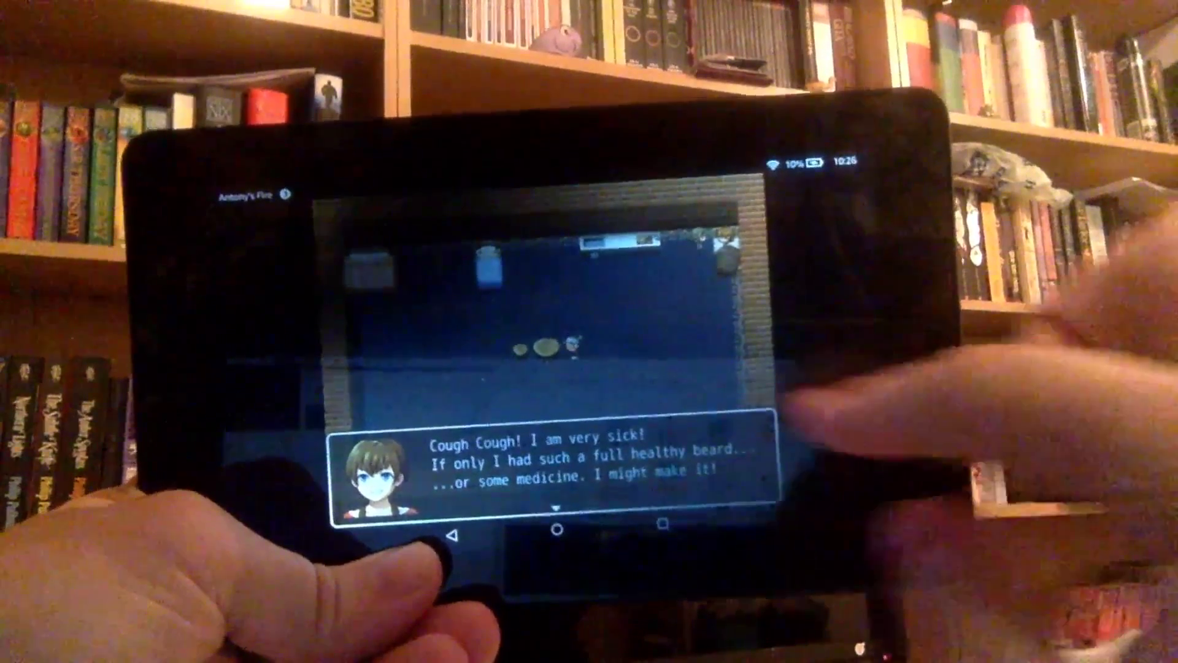
{"action": "left_click", "coordinate": [675, 430]}
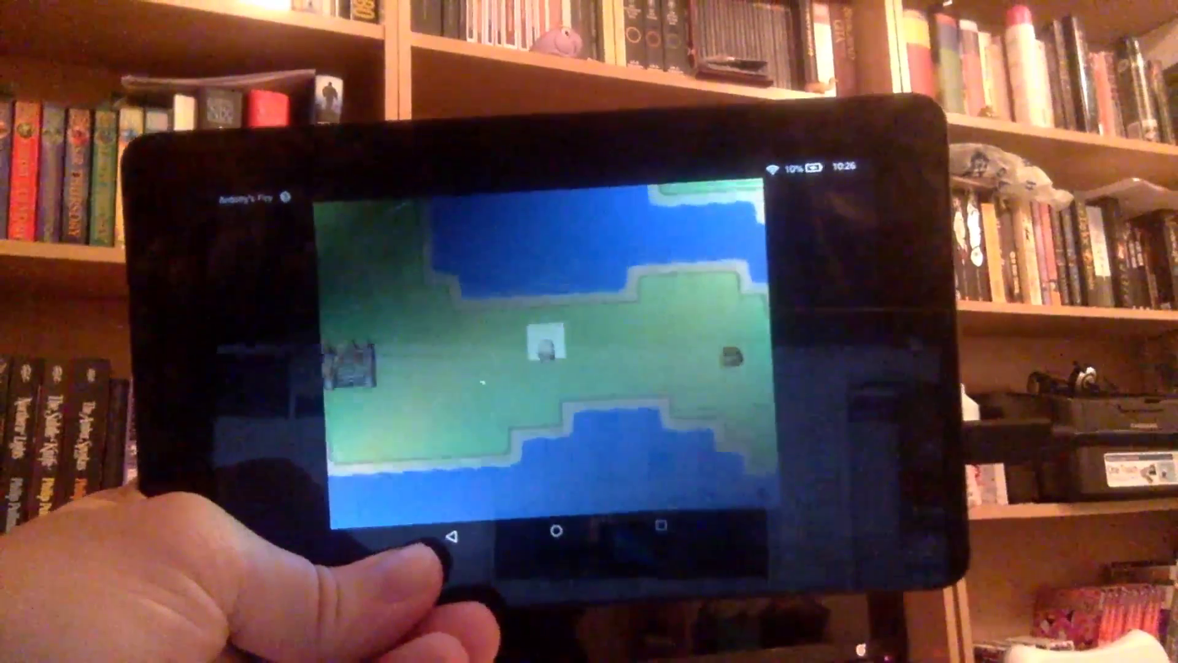
{"action": "left_click", "coordinate": [331, 392]}
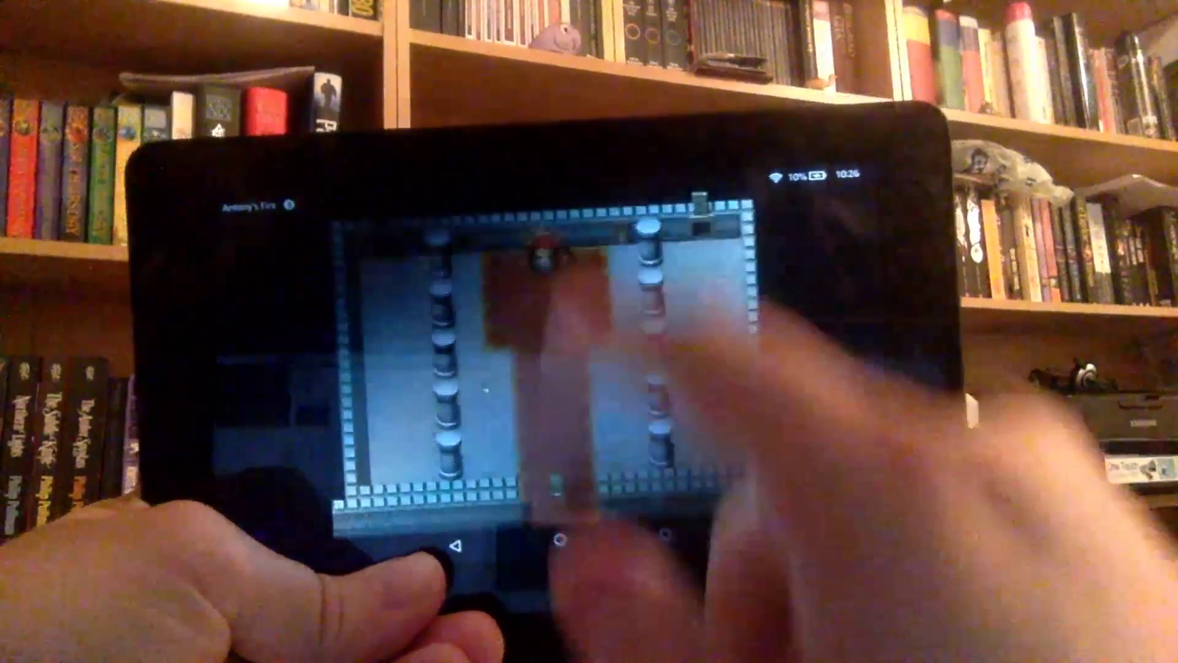
{"action": "left_click", "coordinate": [526, 249]}
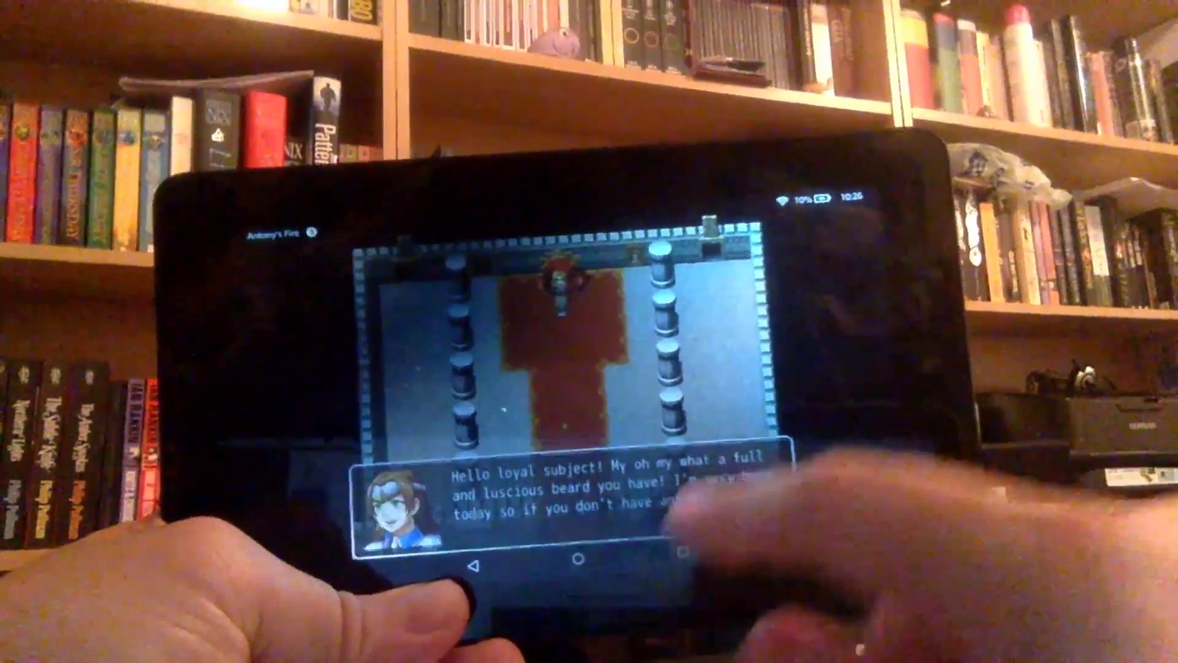
{"action": "left_click", "coordinate": [577, 559]}
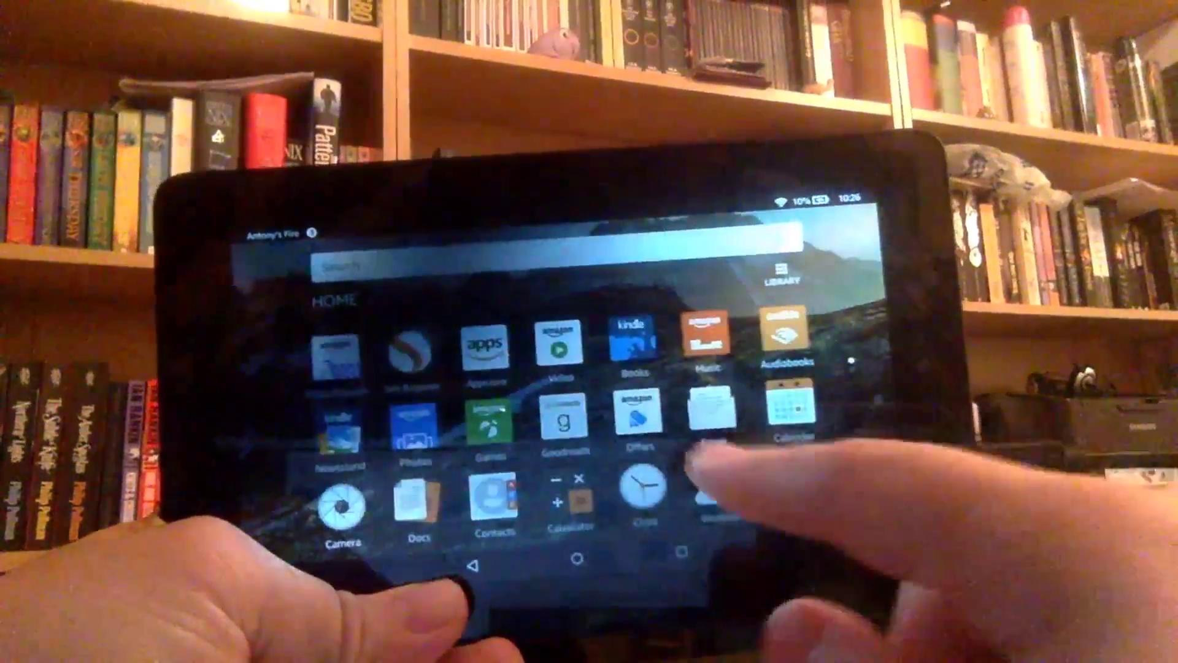
{"action": "left_click_drag", "start_coordinate": [553, 368], "coordinate": [798, 368]}
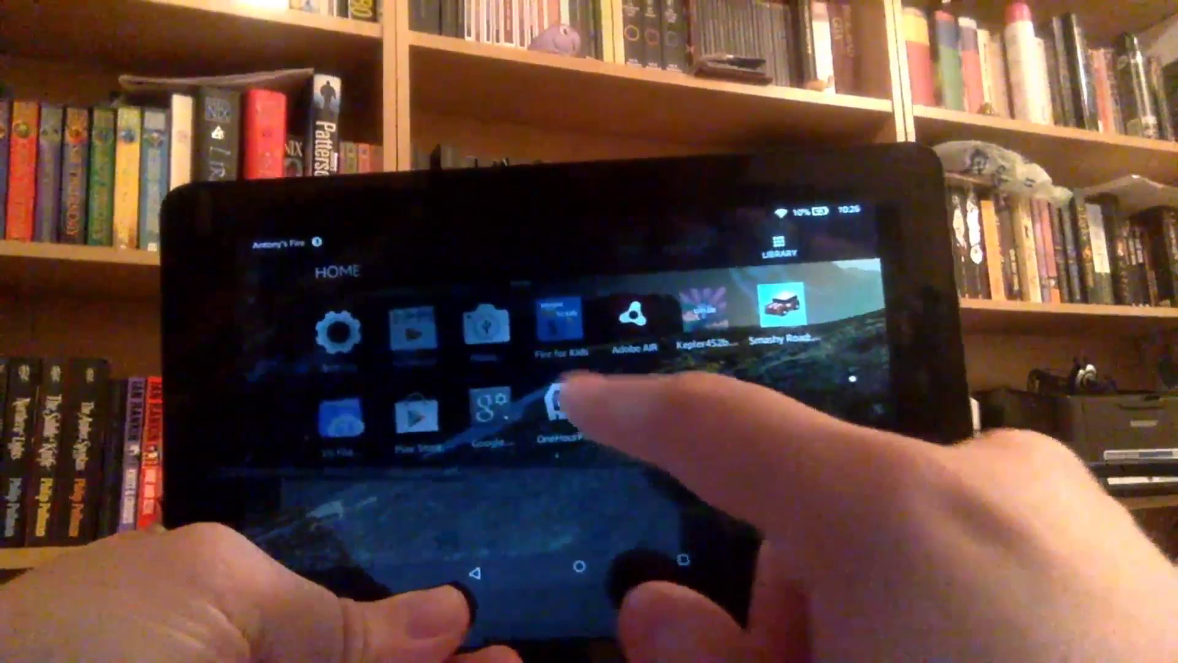
{"action": "left_click", "coordinate": [560, 405]}
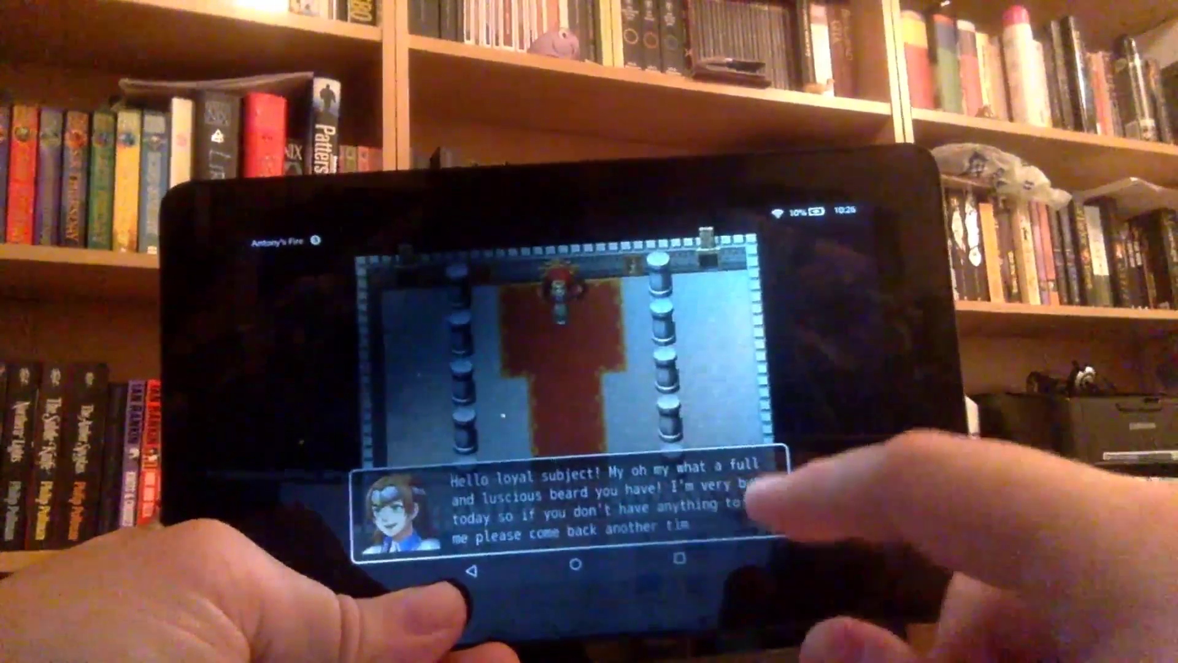
{"action": "left_click", "coordinate": [684, 478]}
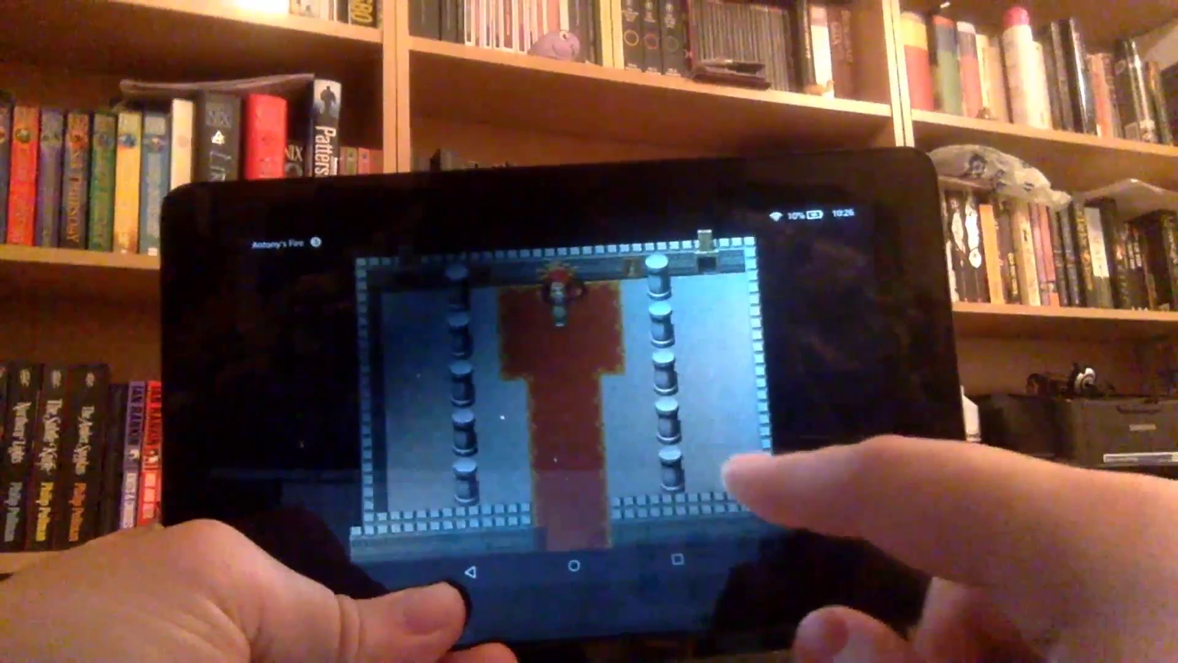